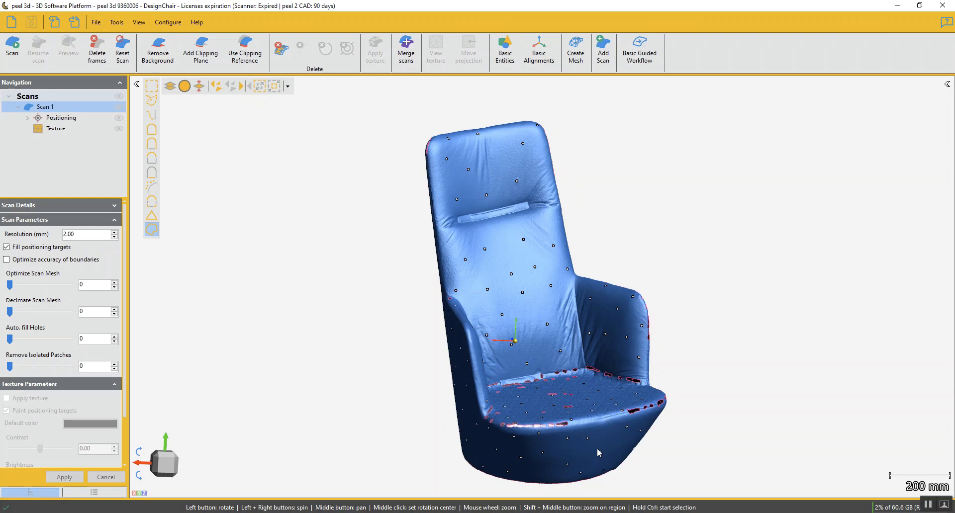
# Step: Set the decimation of Scan 1's mesh to 100 and apply the scan parameters
pyautogui.moveTo(597, 449); pyautogui.dragTo(569, 455)
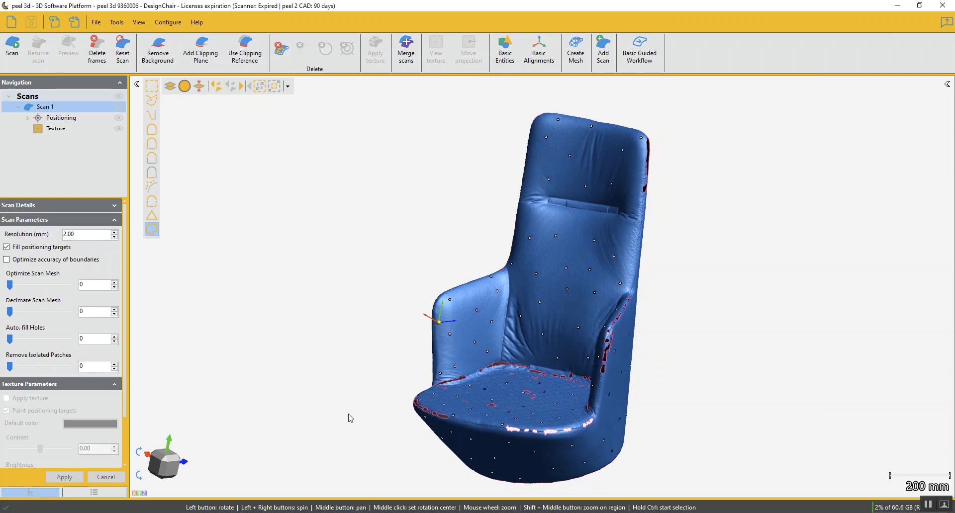
pyautogui.moveTo(10, 311); pyautogui.dragTo(70, 312)
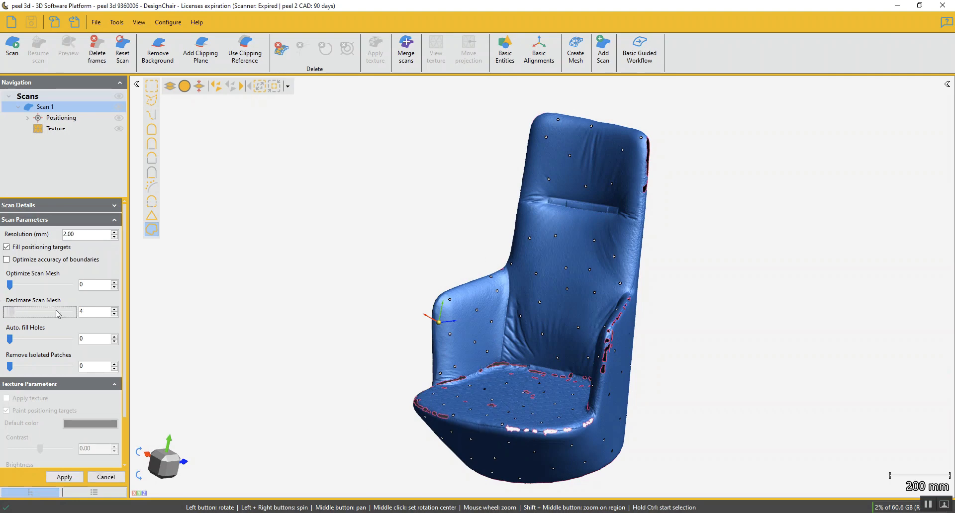
pyautogui.click(64, 477)
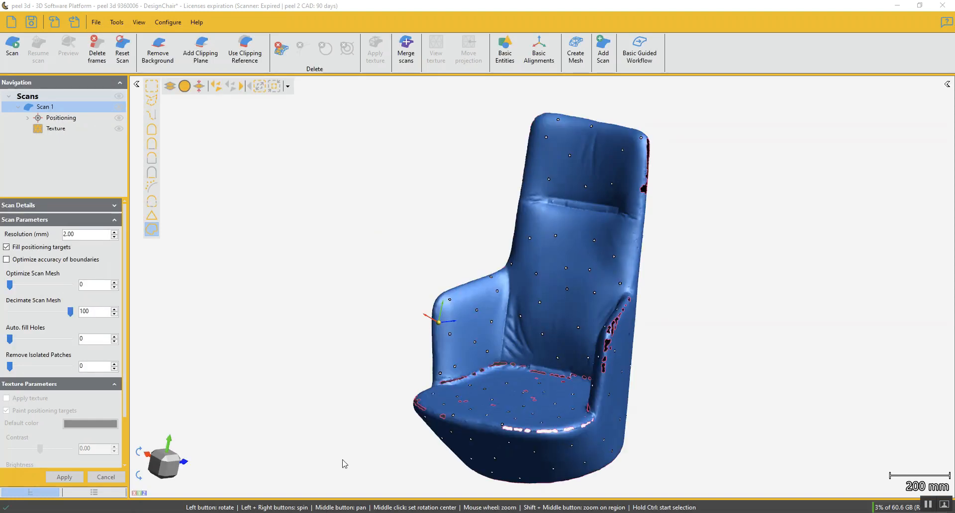
pyautogui.moveTo(345, 423); pyautogui.dragTo(363, 422)
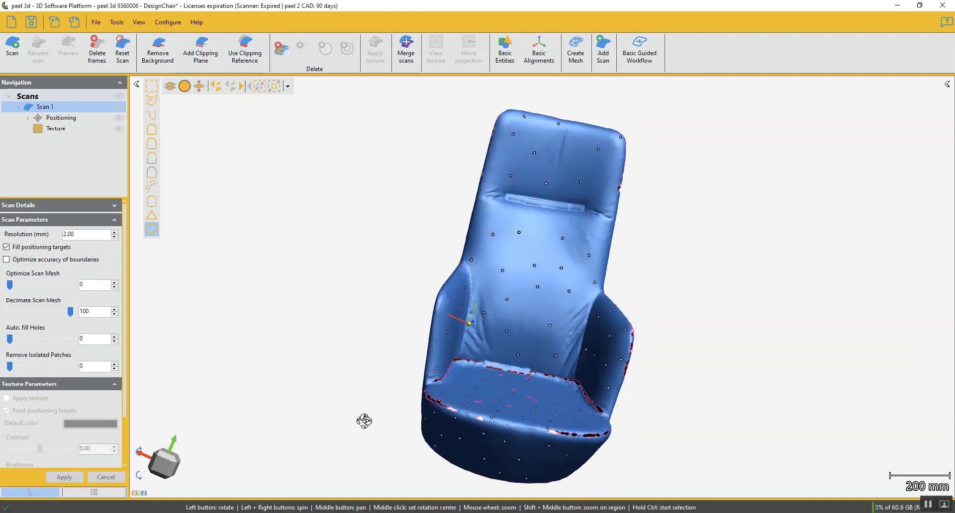
# Step: Create a mesh from Scan 1 and delete the Scans group from the session
pyautogui.click(575, 53)
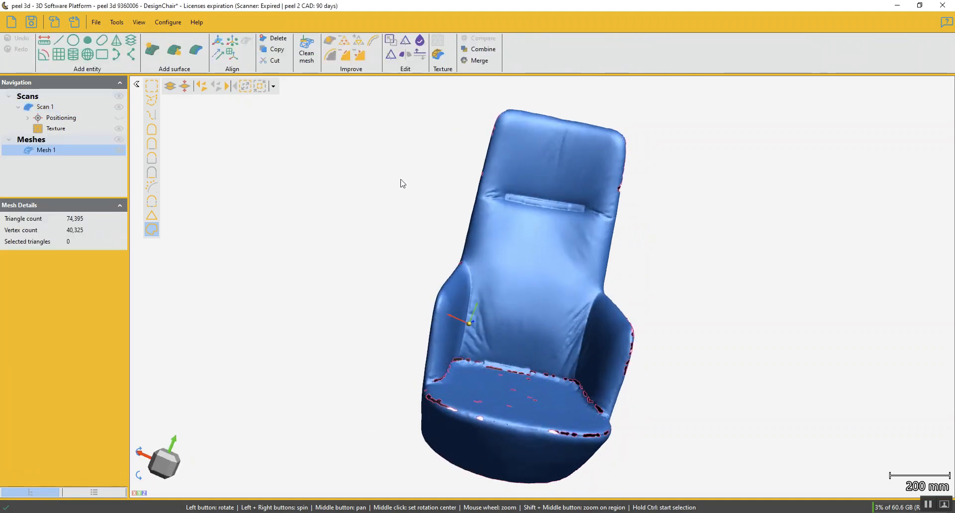
pyautogui.moveTo(369, 194); pyautogui.dragTo(364, 197)
pyautogui.click(50, 108)
pyautogui.click(40, 97)
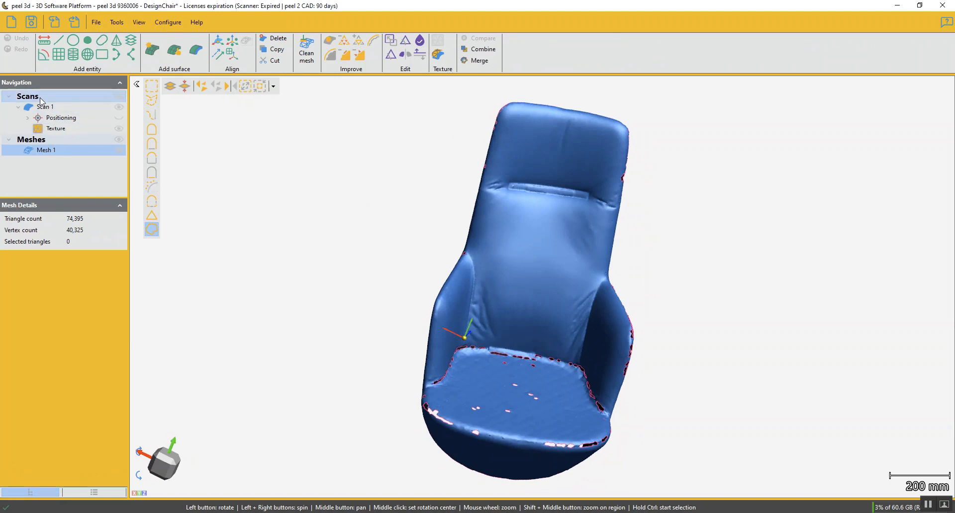
pyautogui.rightClick(41, 98)
pyautogui.click(63, 115)
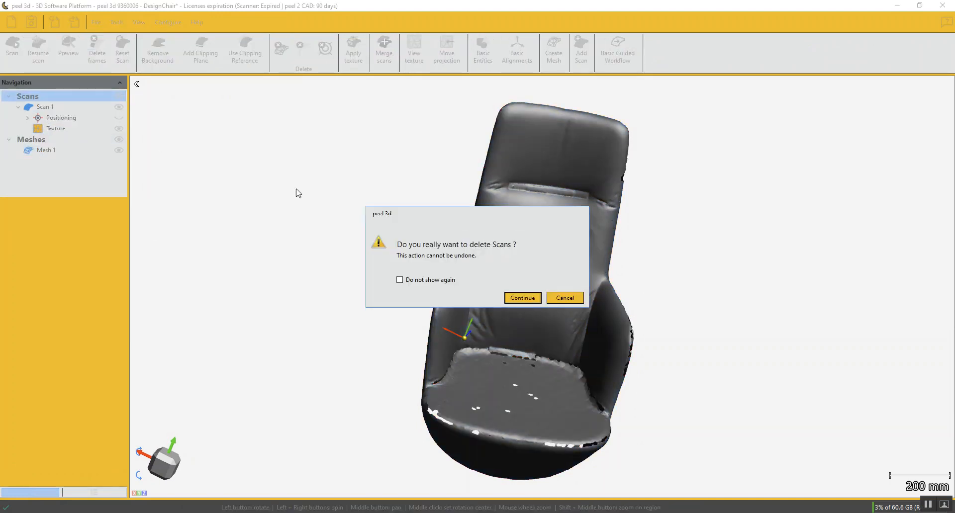
pyautogui.click(522, 298)
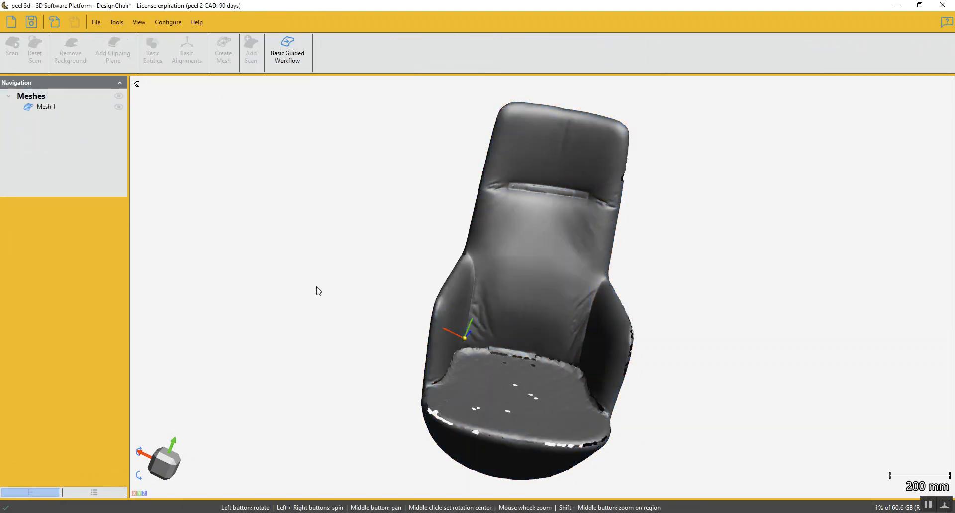
# Step: Save the session as a separate file named DesignChair_P2C.Peel
pyautogui.click(96, 22)
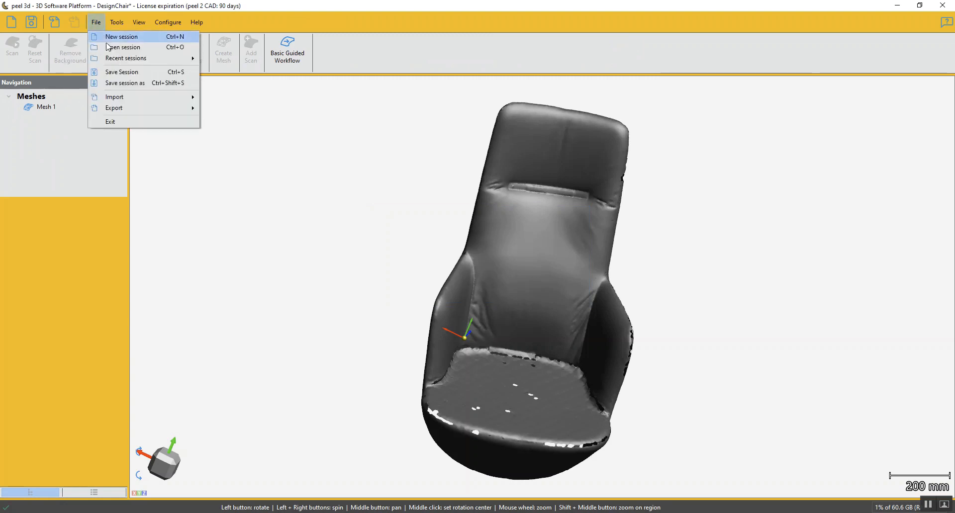
pyautogui.click(118, 83)
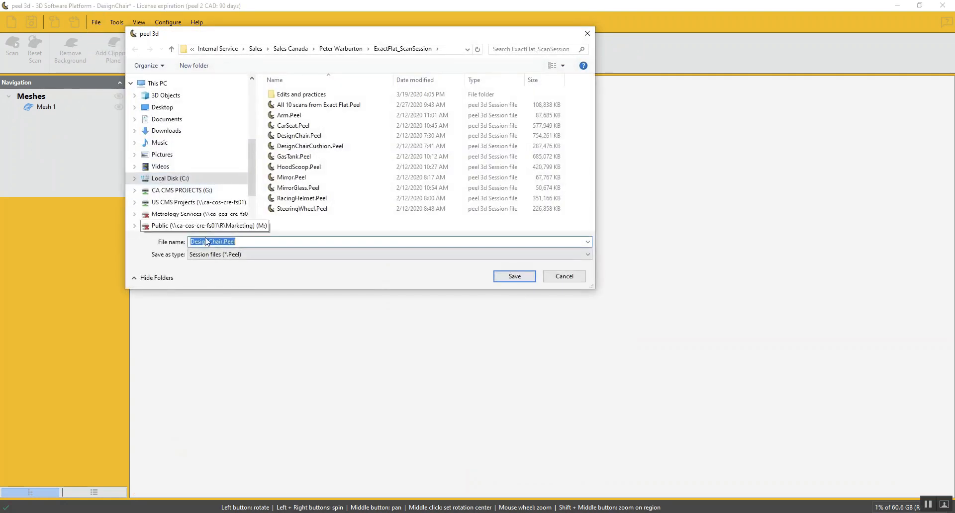
pyautogui.click(225, 242)
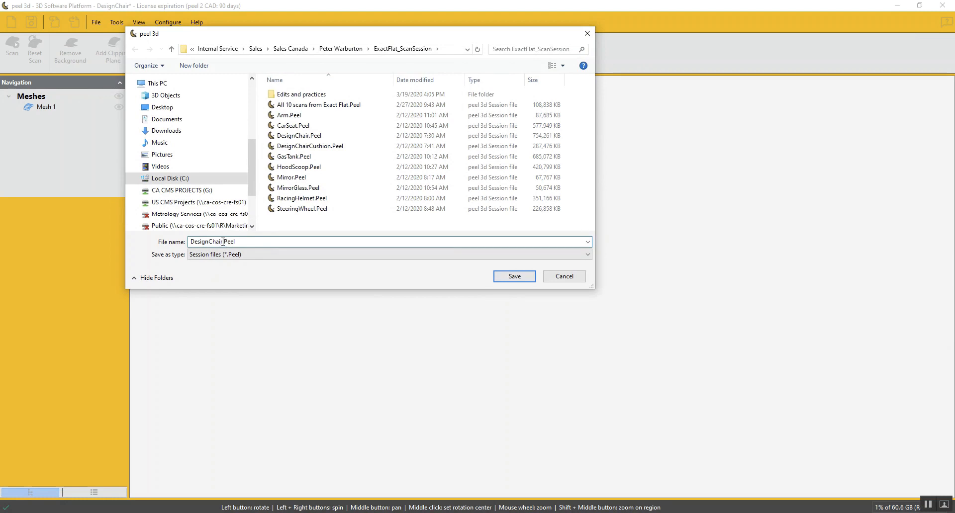
pyautogui.write('_P2C')
pyautogui.press('Return')
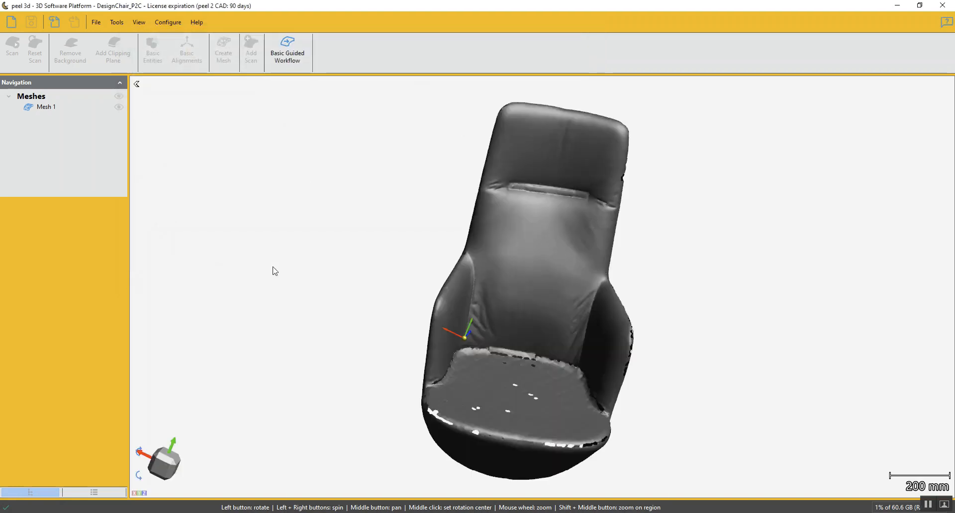
# Step: Start the Clean Mesh operation on Mesh 1
pyautogui.click(64, 107)
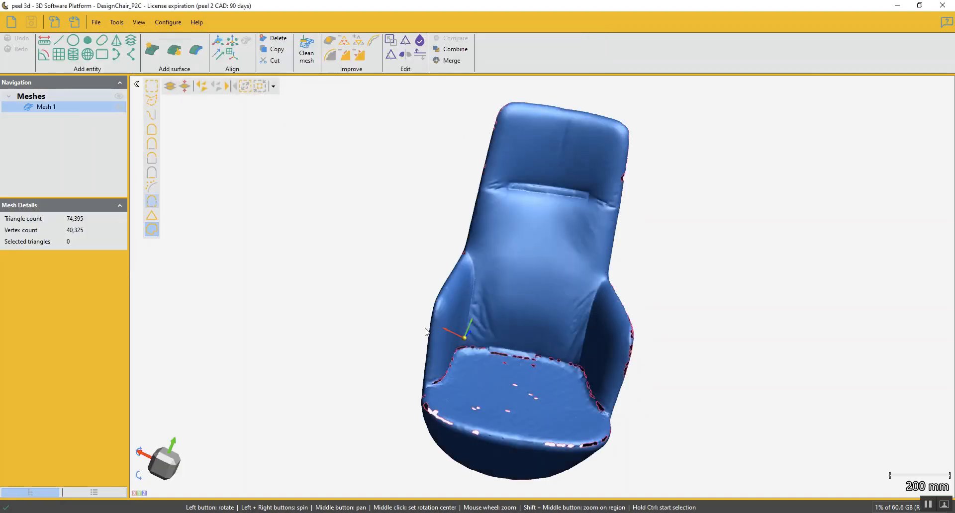
pyautogui.moveTo(447, 326); pyautogui.dragTo(464, 335)
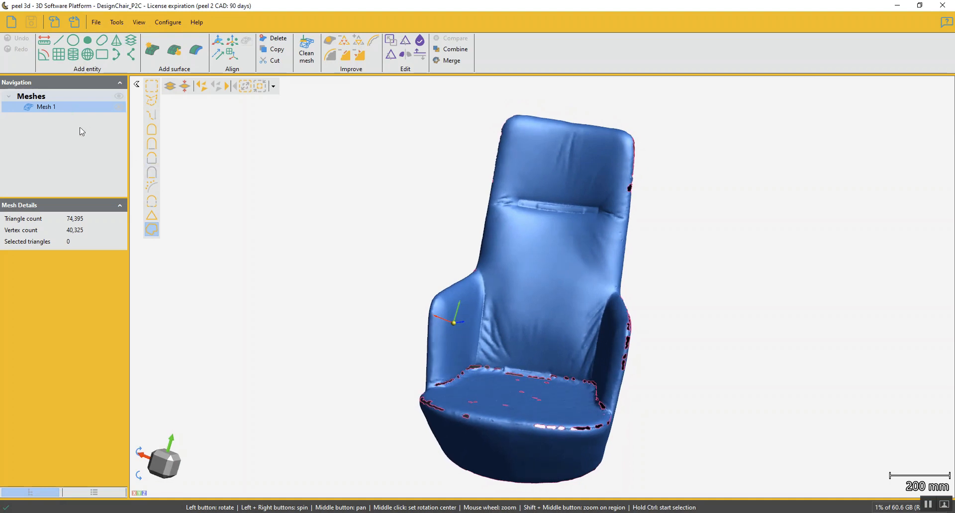
pyautogui.click(298, 57)
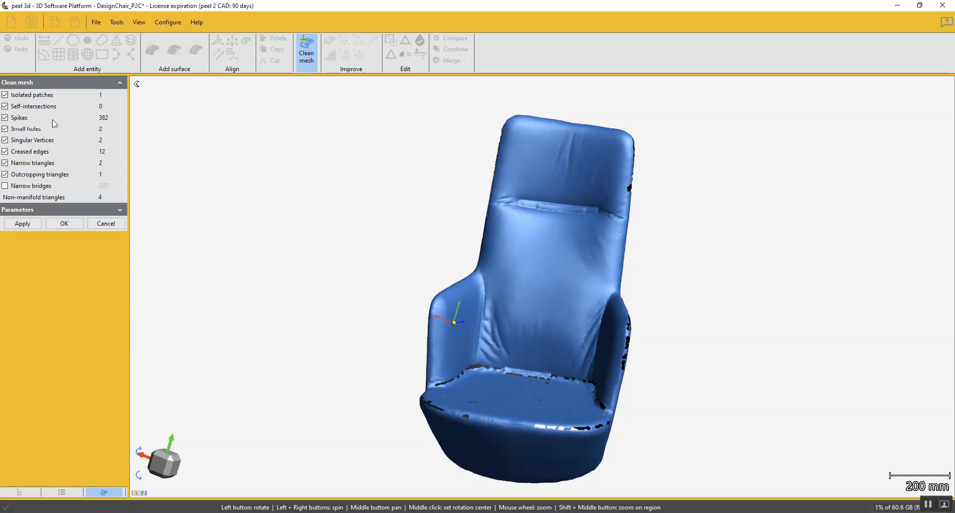
# Step: Consult the contextual help on how to clean a mesh and its cleaning options, then close it
pyautogui.click(947, 23)
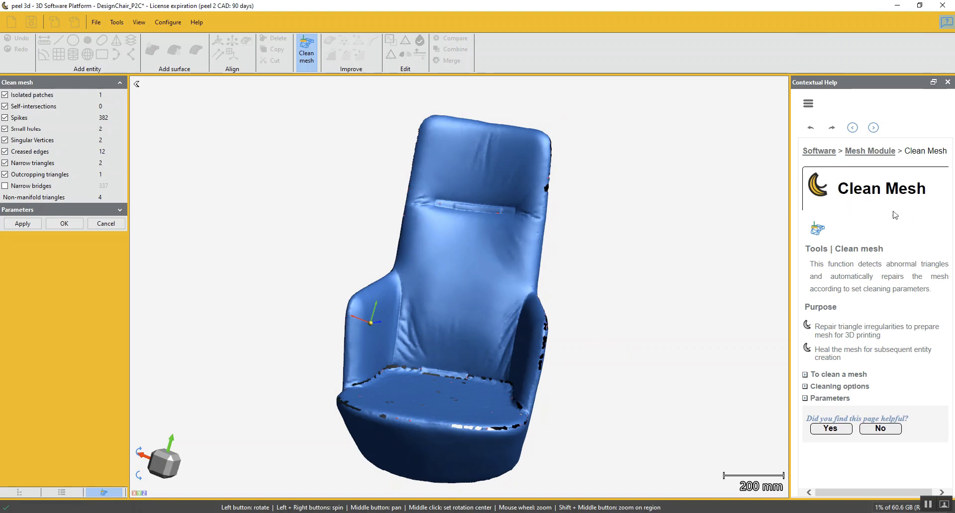
pyautogui.click(808, 375)
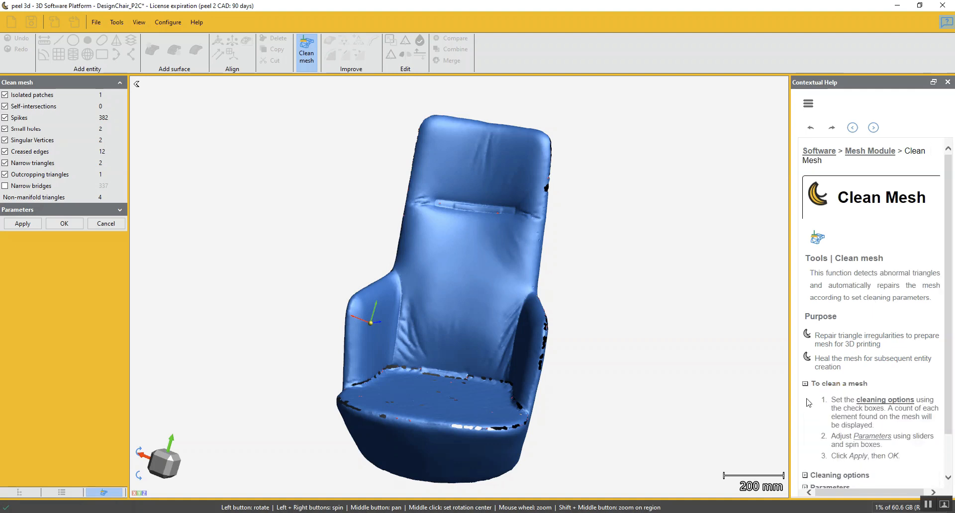
pyautogui.click(806, 476)
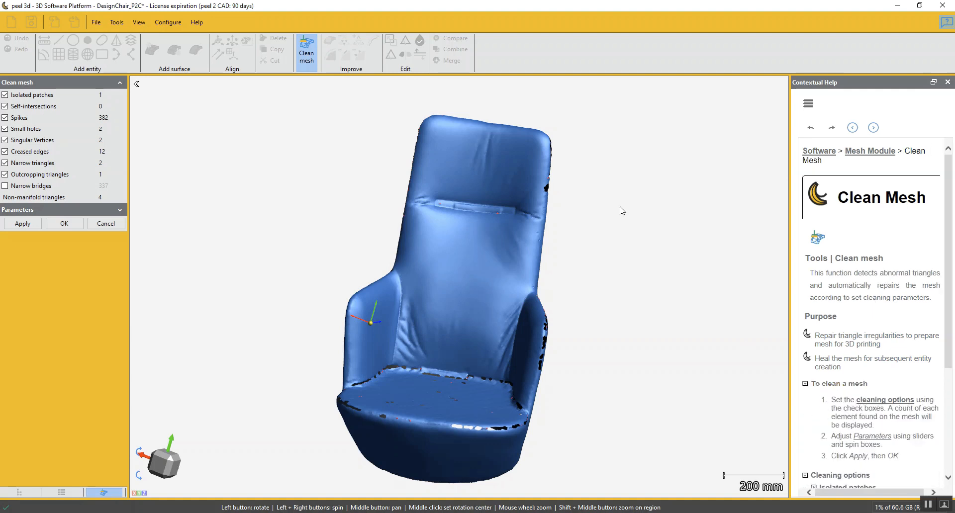
pyautogui.click(947, 82)
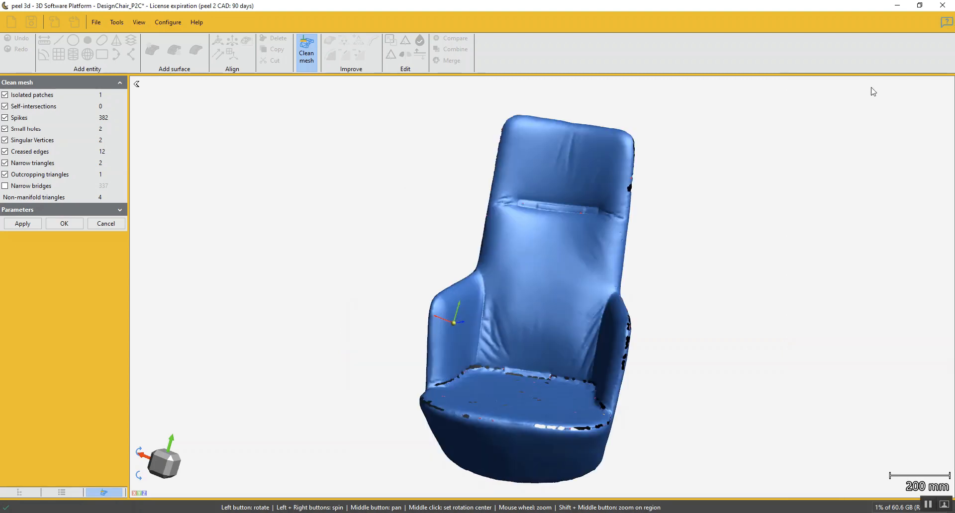
# Step: Apply the mesh cleaning for all defect types except narrow bridges and finish the operation
pyautogui.click(24, 225)
pyautogui.click(64, 224)
pyautogui.moveTo(259, 319); pyautogui.dragTo(362, 301)
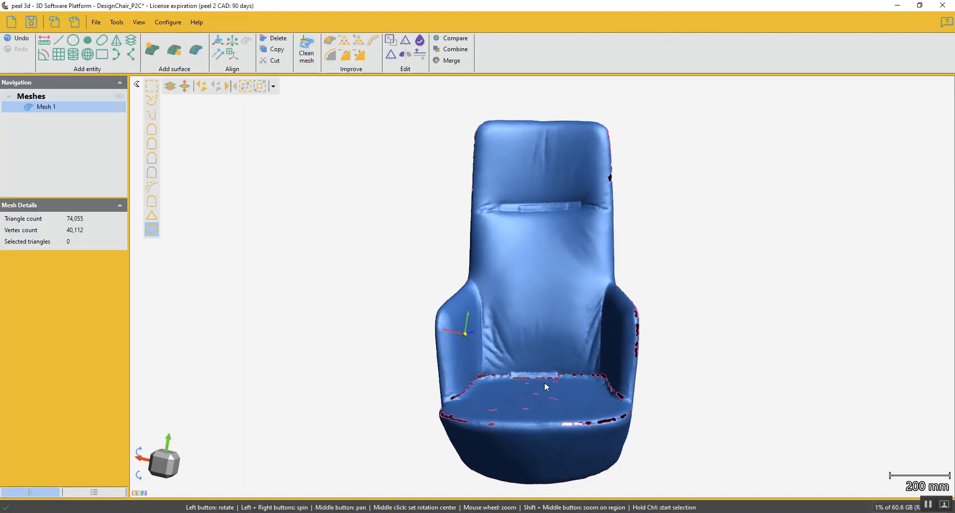
# Step: Start Fill Holes with the Low Curvature method on the chair mesh and select 31 hole boundaries
pyautogui.moveTo(546, 387); pyautogui.dragTo(546, 393)
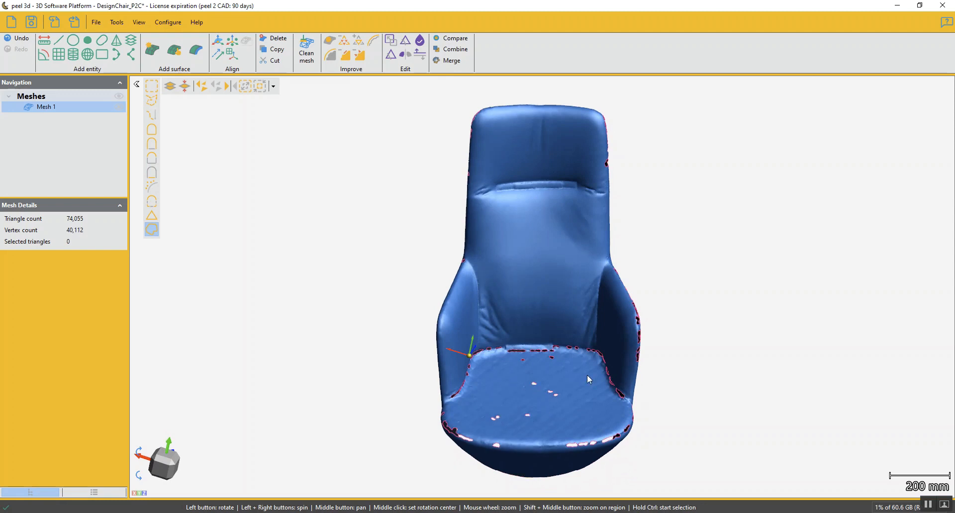
pyautogui.click(331, 42)
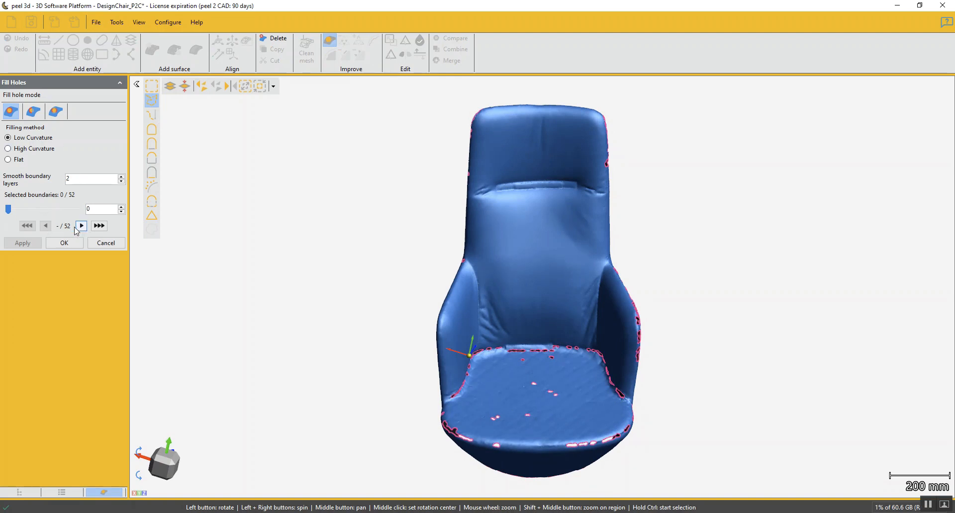
pyautogui.moveTo(357, 338); pyautogui.dragTo(495, 369)
pyautogui.moveTo(20, 210); pyautogui.dragTo(52, 213)
pyautogui.moveTo(418, 289); pyautogui.dragTo(512, 437)
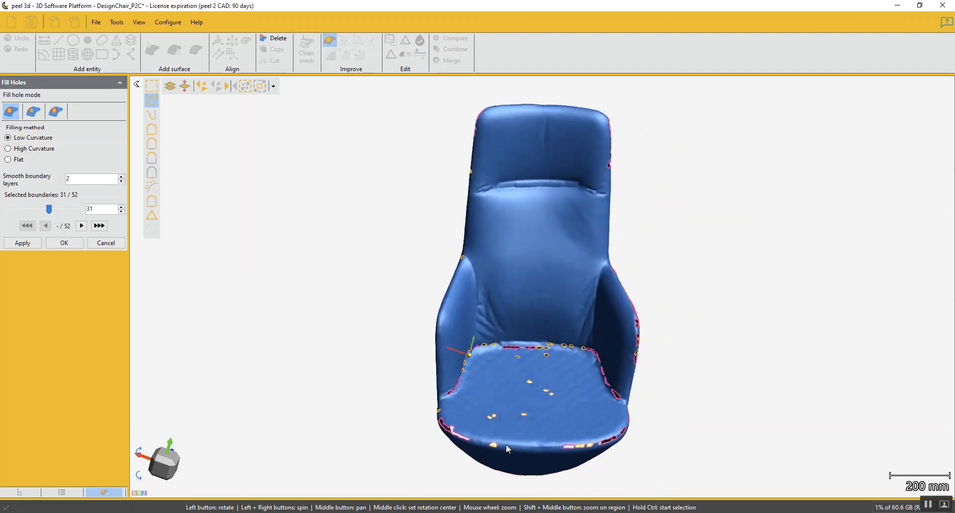
pyautogui.scroll(4, 514, 436)
pyautogui.moveTo(524, 427); pyautogui.dragTo(493, 368, button='middle')
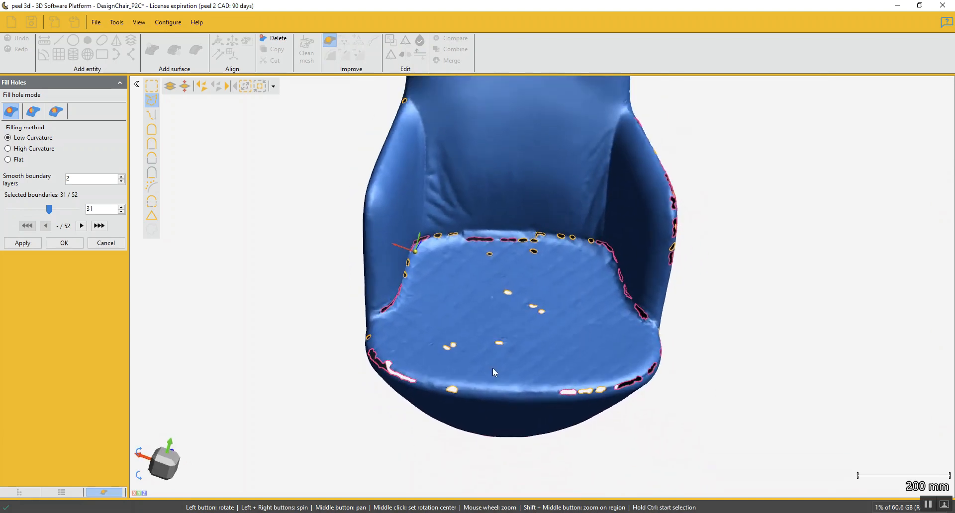
# Step: Extend the selection to 51 boundaries, leaving out the open base, and fill those holes
pyautogui.moveTo(54, 211); pyautogui.dragTo(80, 211)
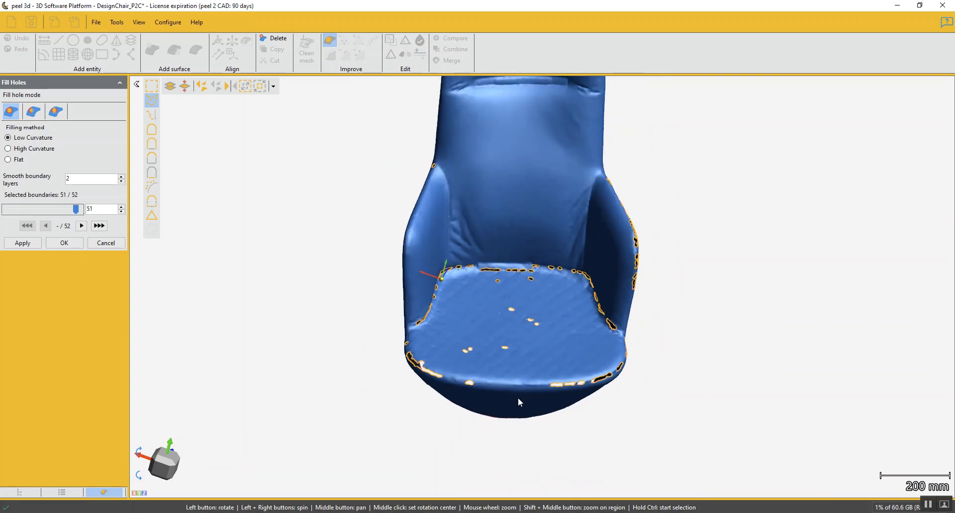
pyautogui.moveTo(518, 398)
pyautogui.mouseDown()
pyautogui.moveTo(514, 335)
pyautogui.moveTo(529, 390)
pyautogui.mouseUp()
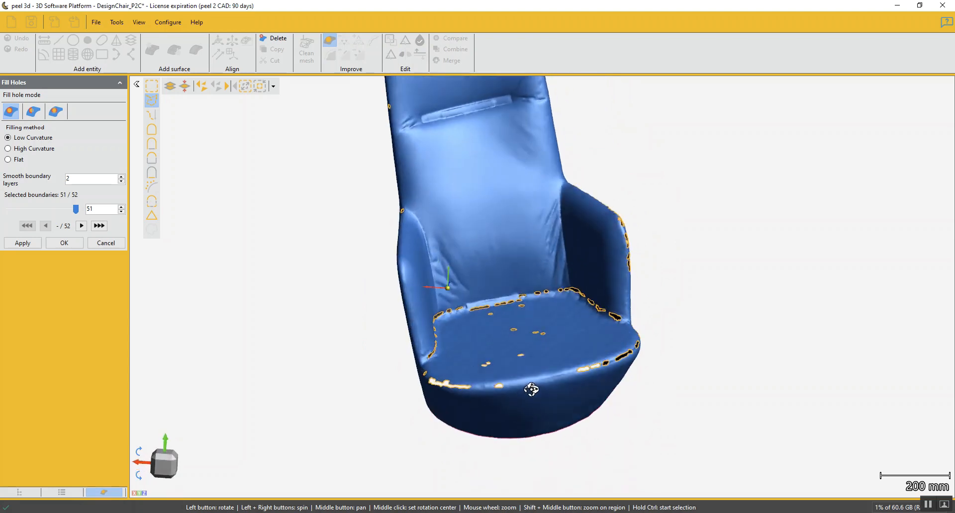
pyautogui.click(34, 244)
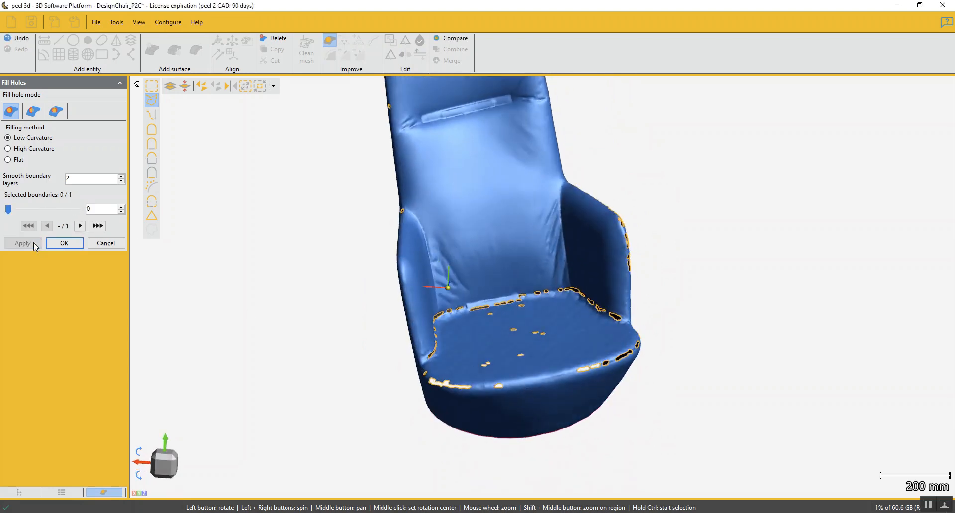
pyautogui.moveTo(421, 355)
pyautogui.mouseDown()
pyautogui.moveTo(445, 362)
pyautogui.moveTo(417, 348)
pyautogui.mouseUp()
pyautogui.click(55, 245)
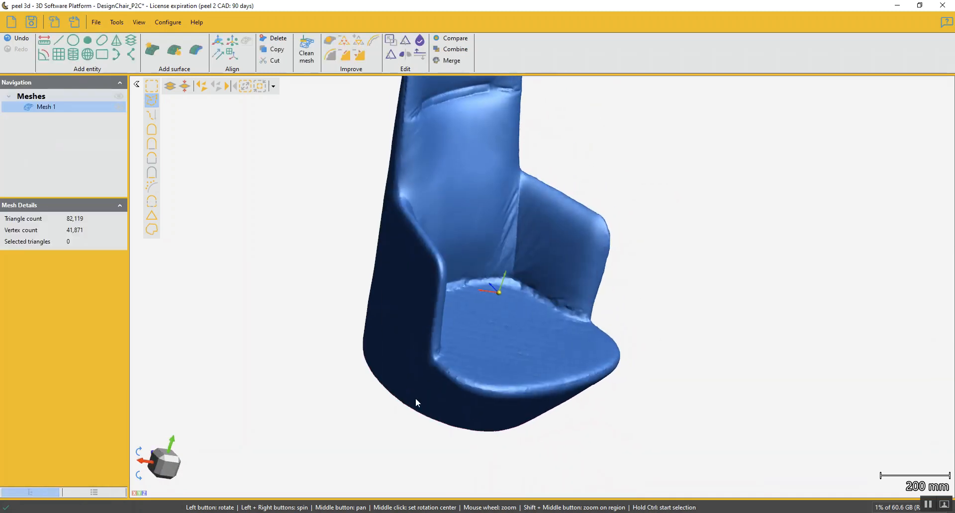
pyautogui.moveTo(416, 398); pyautogui.dragTo(487, 379)
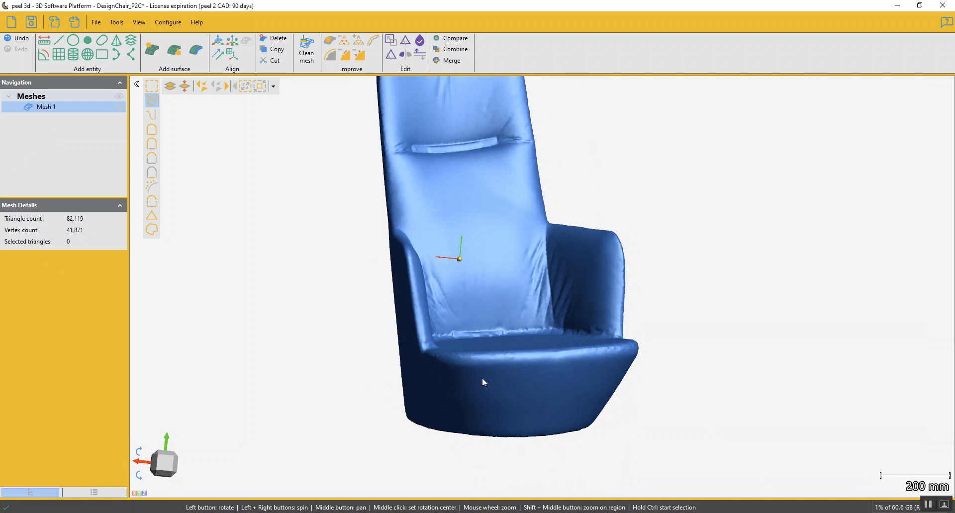
# Step: Create a circle on the open boundary of the chair's base by boundary selection, with the plane fitted on the boundary
pyautogui.scroll(-3, 495, 228)
pyautogui.moveTo(479, 261); pyautogui.dragTo(358, 241)
pyautogui.click(73, 39)
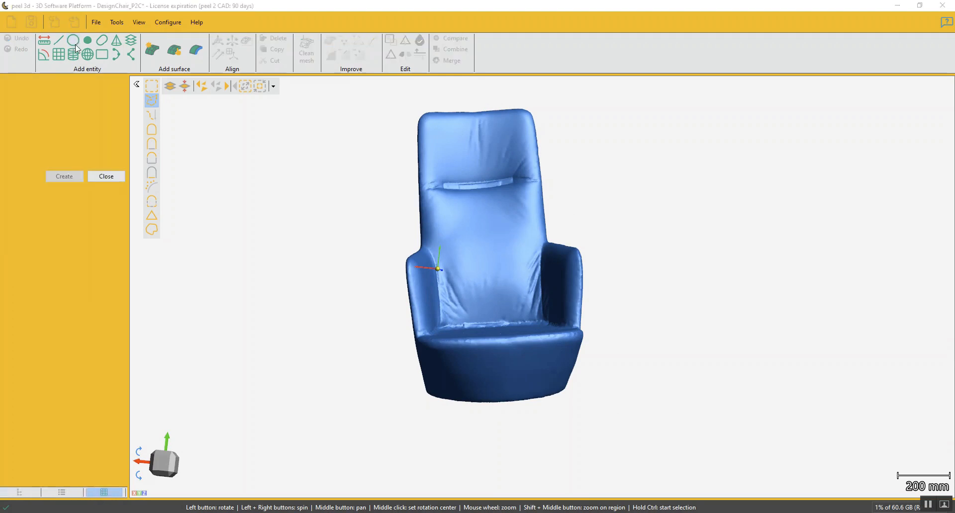
pyautogui.moveTo(503, 362); pyautogui.dragTo(507, 310)
pyautogui.scroll(3, 508, 311)
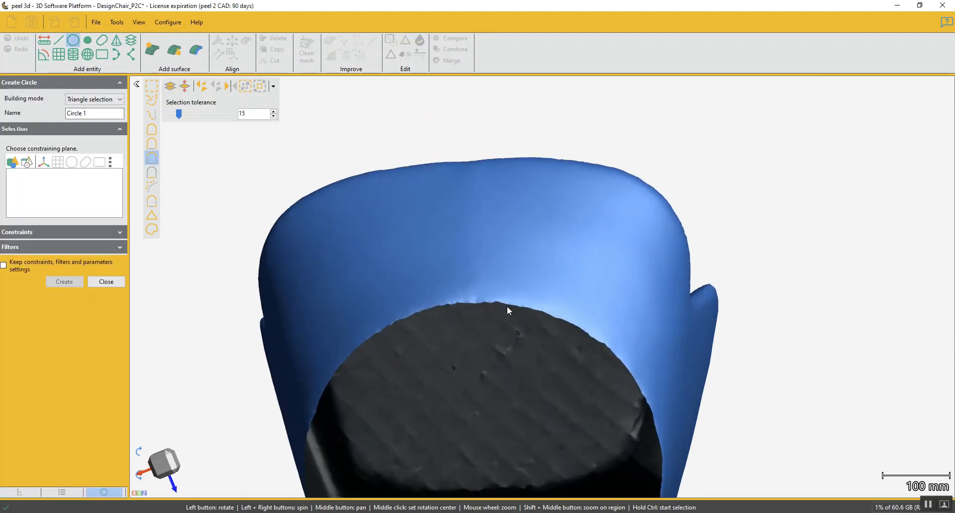
pyautogui.click(80, 100)
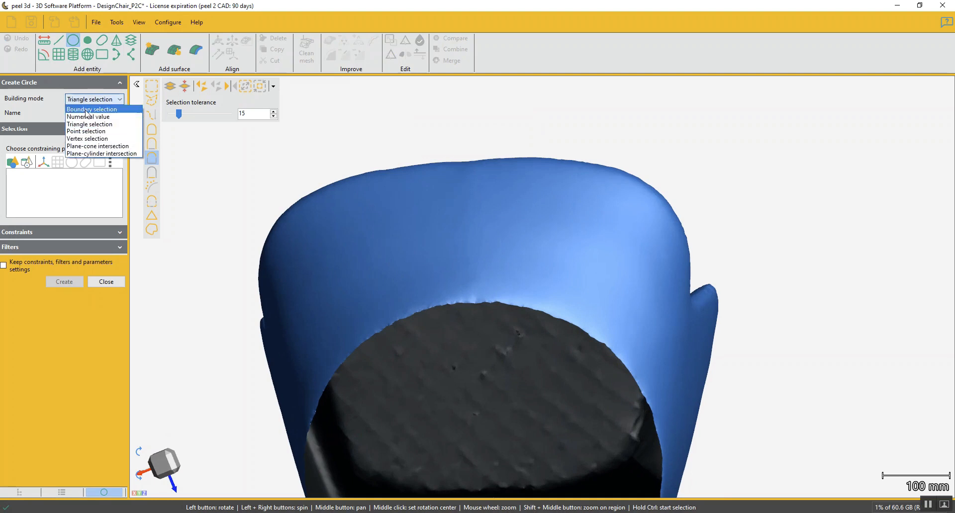
pyautogui.click(87, 110)
pyautogui.moveTo(446, 246); pyautogui.dragTo(508, 118, button='middle')
pyautogui.click(525, 171)
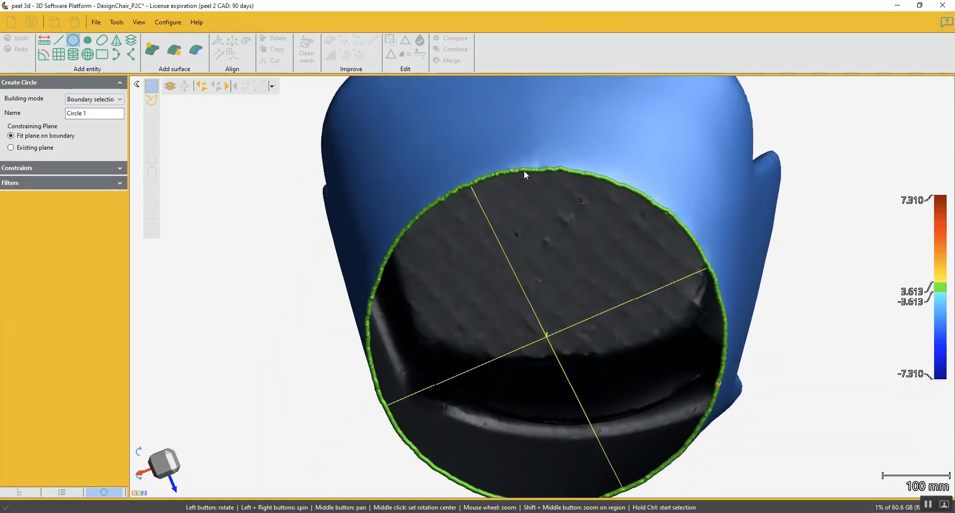
pyautogui.click(59, 303)
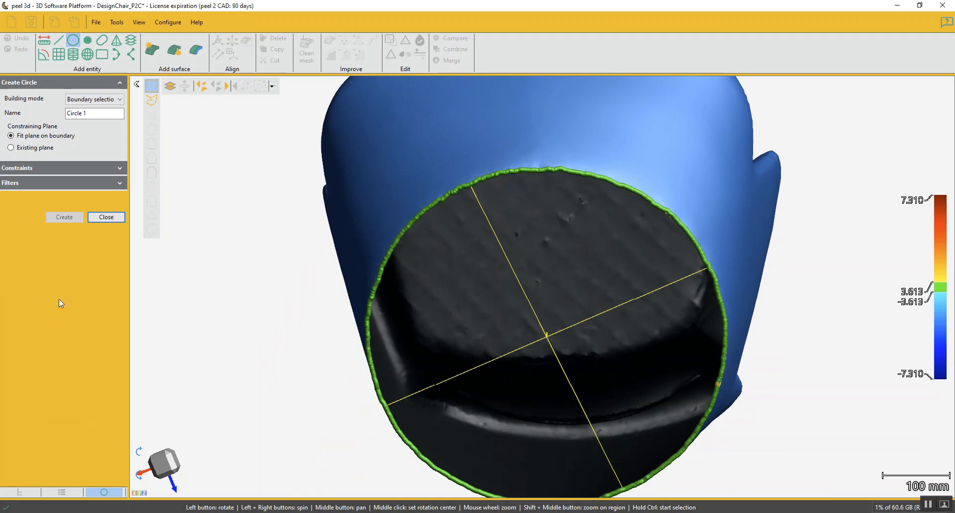
pyautogui.click(106, 217)
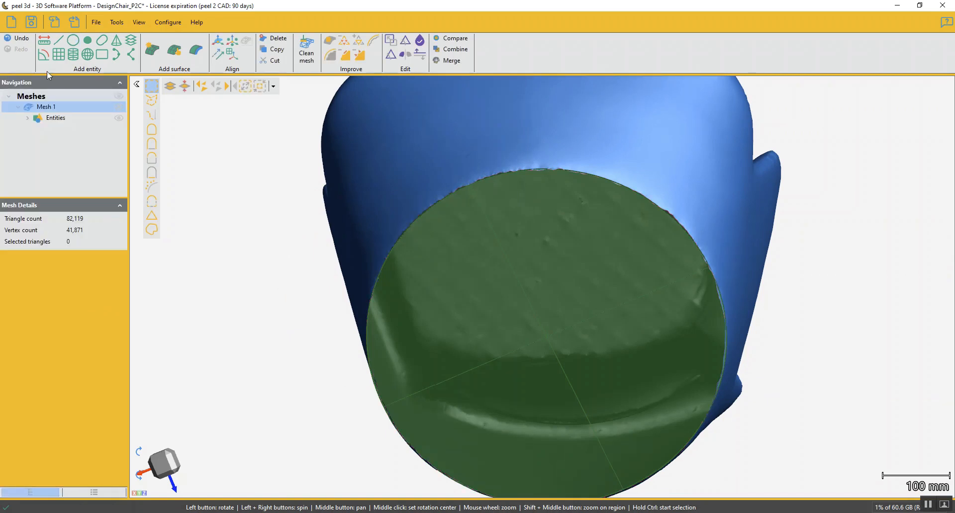
# Step: Create a plane by triangle selection, fitted to the open boundary of the chair's base
pyautogui.click(59, 55)
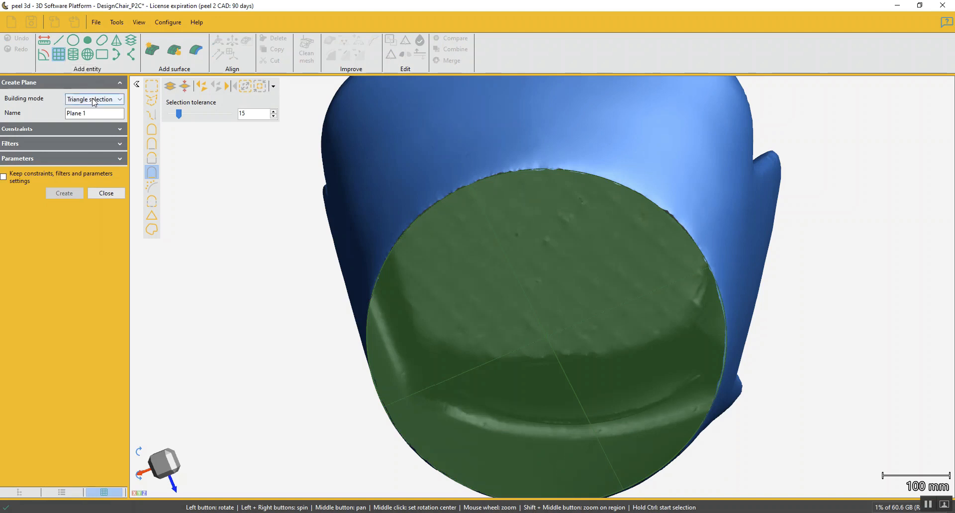
pyautogui.click(152, 230)
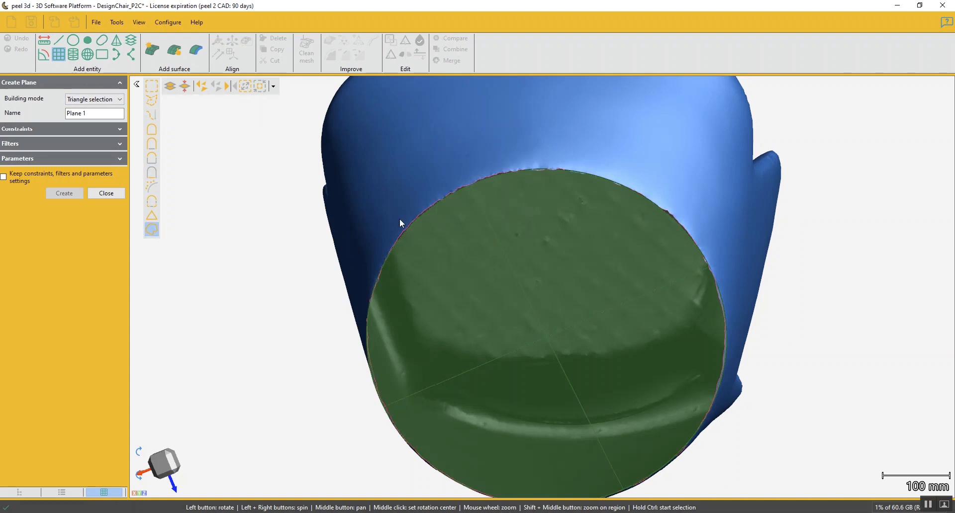
pyautogui.click(495, 184)
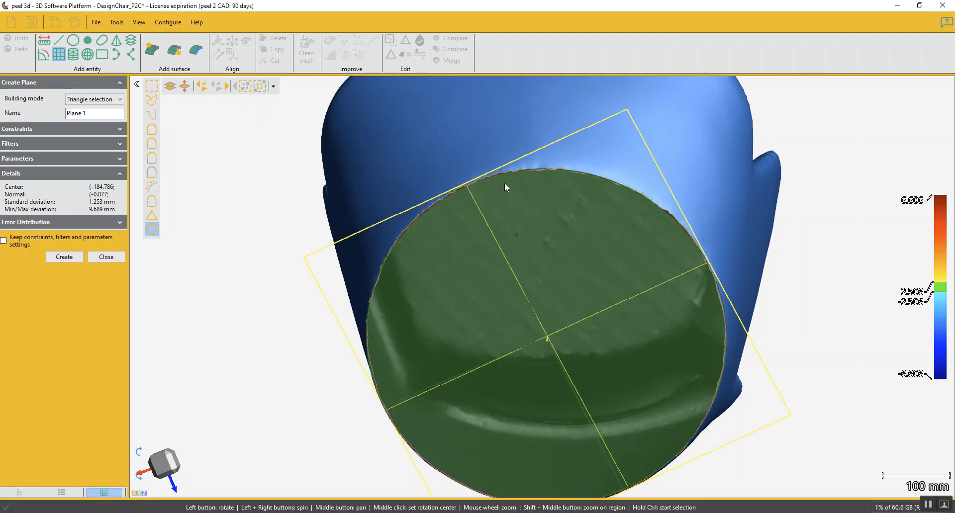
pyautogui.scroll(5, 498, 179)
pyautogui.scroll(1, 465, 181)
pyautogui.middleClick(461, 160)
pyautogui.moveTo(461, 160); pyautogui.dragTo(503, 326)
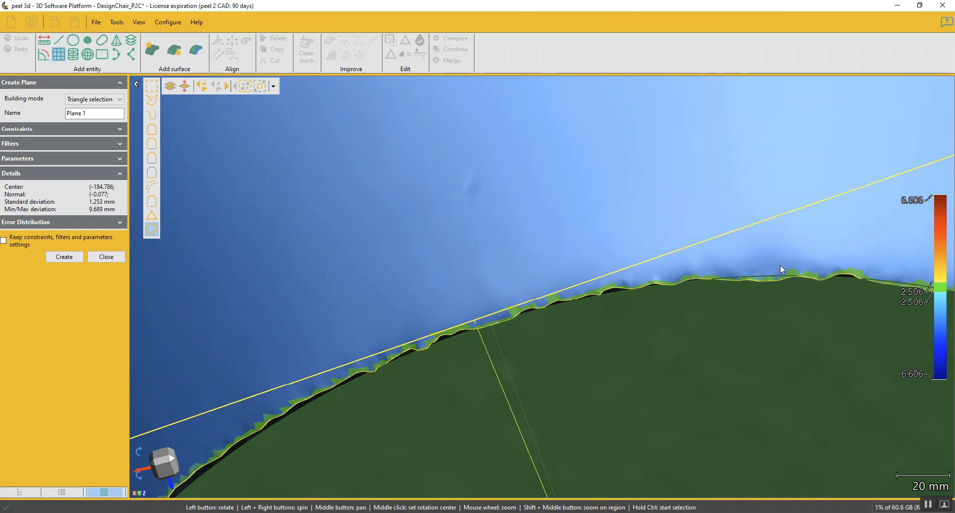
pyautogui.scroll(-3, 820, 276)
pyautogui.scroll(-2, 820, 272)
pyautogui.moveTo(820, 271); pyautogui.dragTo(625, 211, button='middle')
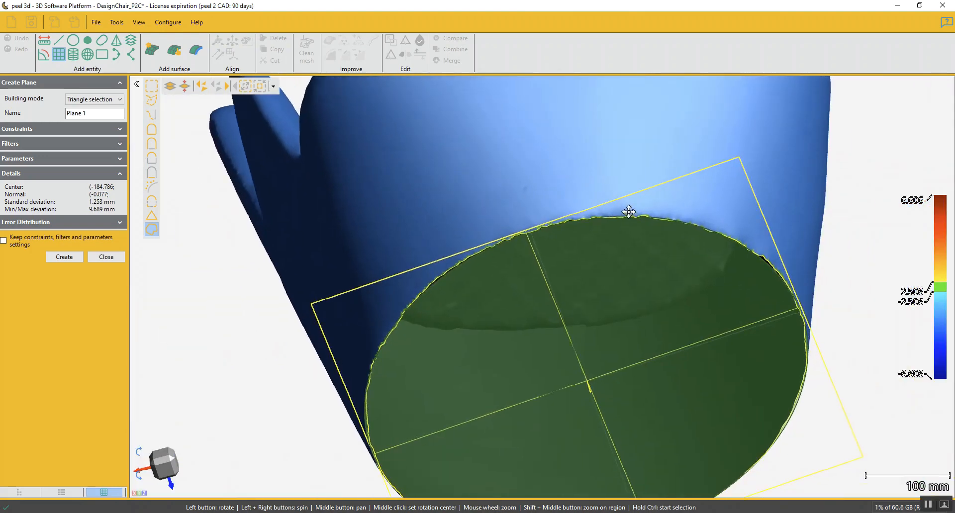
pyautogui.moveTo(592, 291); pyautogui.dragTo(595, 301)
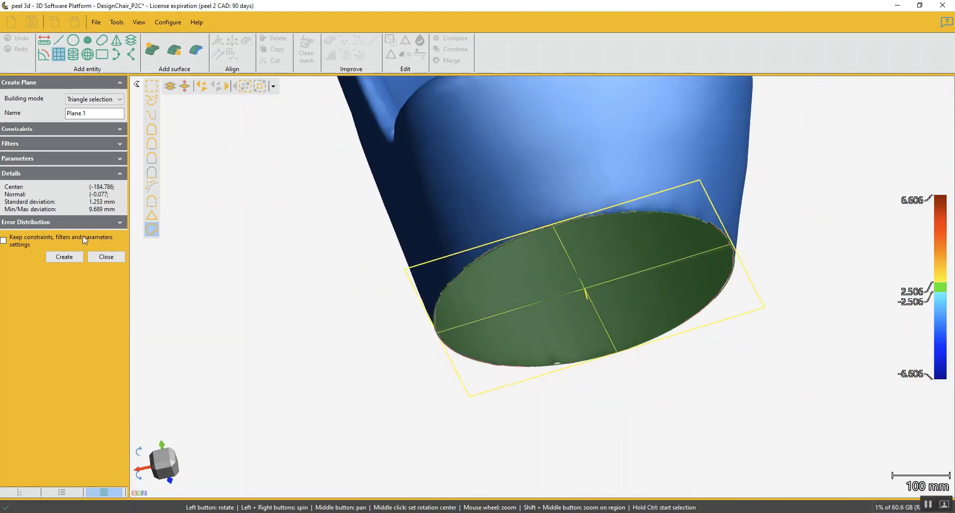
pyautogui.click(63, 258)
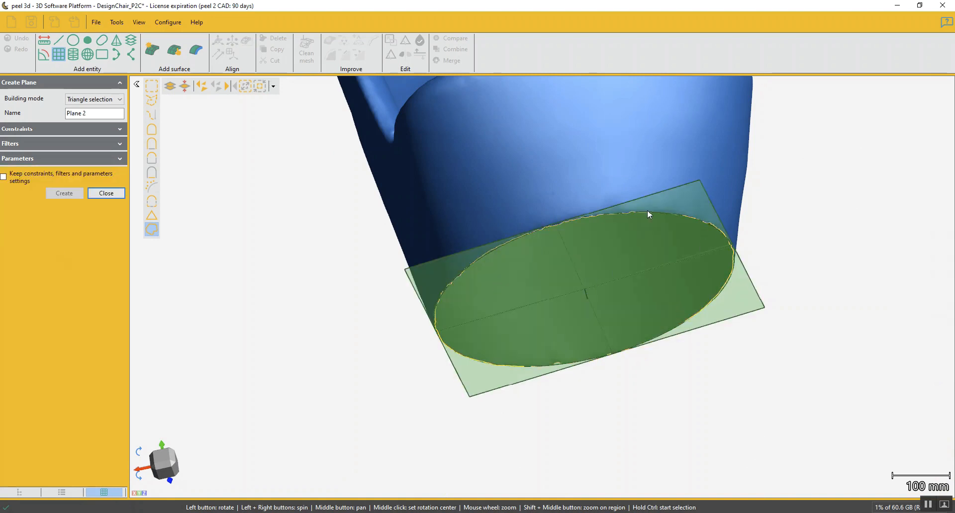
pyautogui.click(106, 193)
# Step: Start a plane with the Mesh symmetry plane building mode and choose Draw line as its initial plane
pyautogui.scroll(-5, 529, 173)
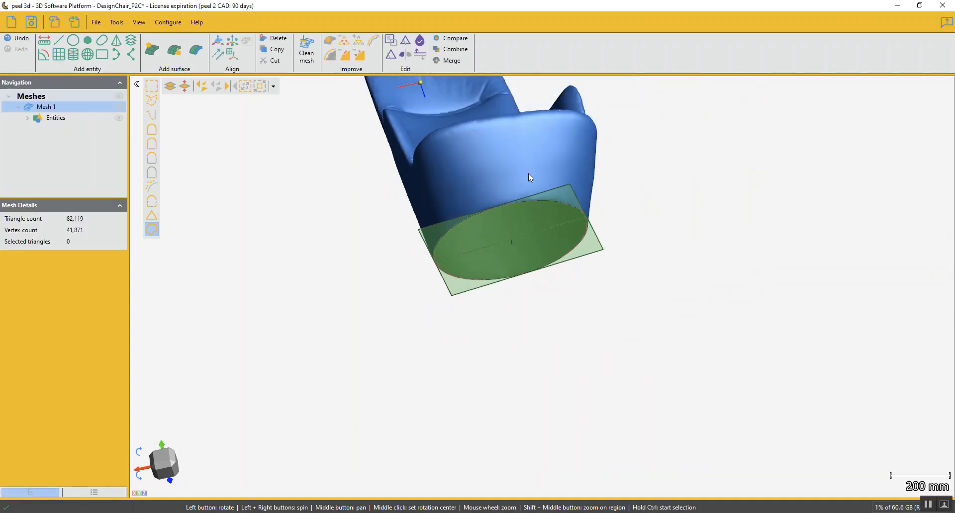
pyautogui.moveTo(527, 257); pyautogui.dragTo(528, 277)
pyautogui.moveTo(531, 275); pyautogui.dragTo(524, 359)
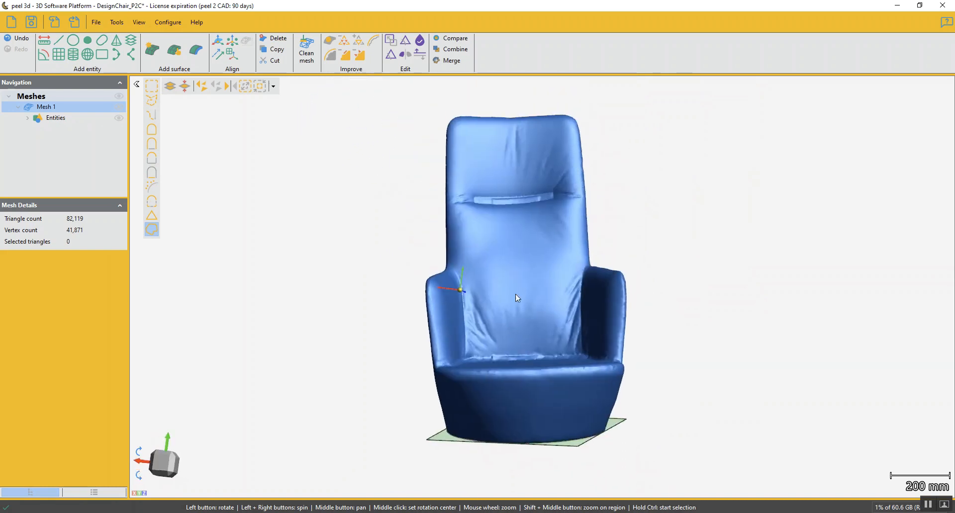
pyautogui.click(58, 53)
pyautogui.click(76, 102)
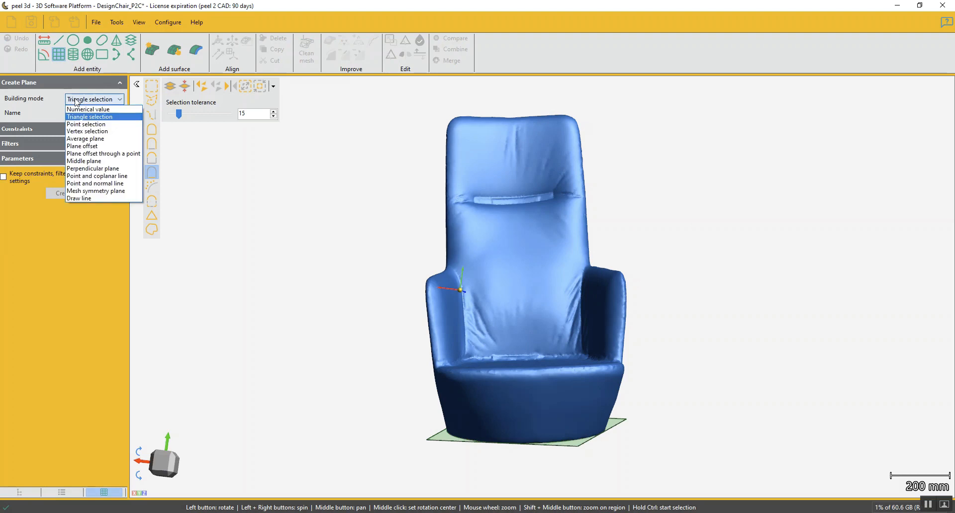
pyautogui.click(111, 192)
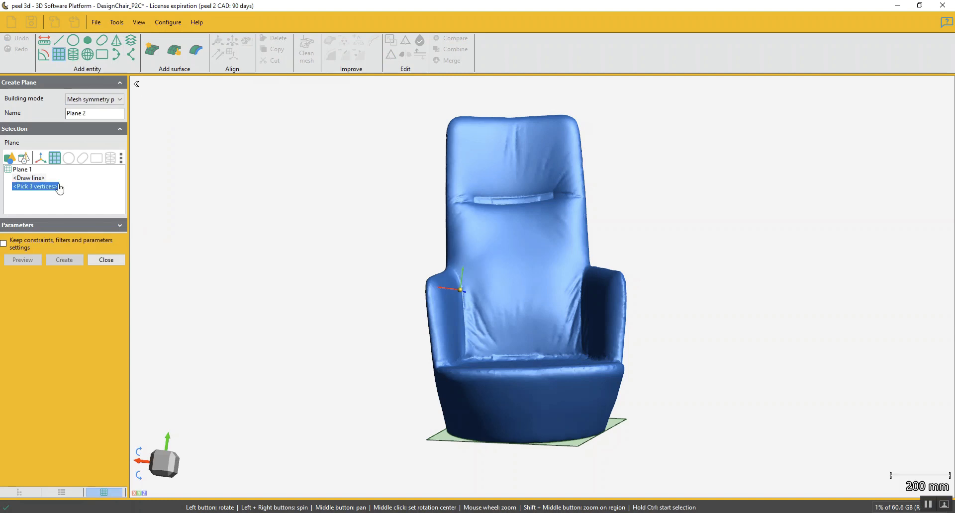
pyautogui.click(22, 169)
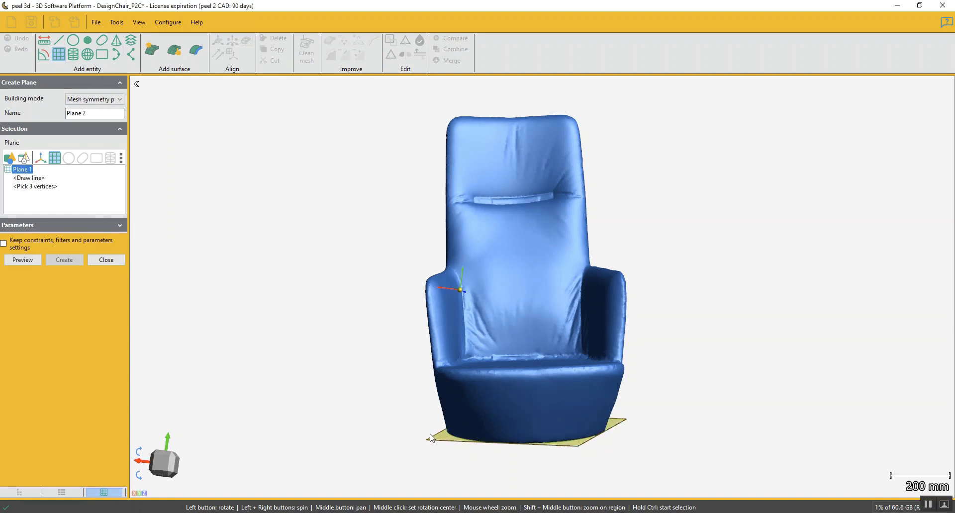
pyautogui.click(30, 180)
pyautogui.click(31, 186)
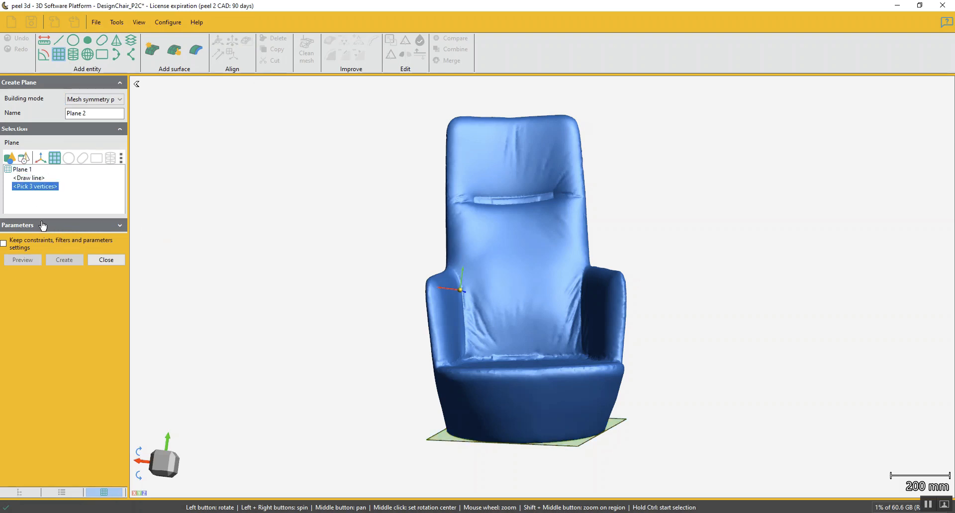
pyautogui.click(29, 178)
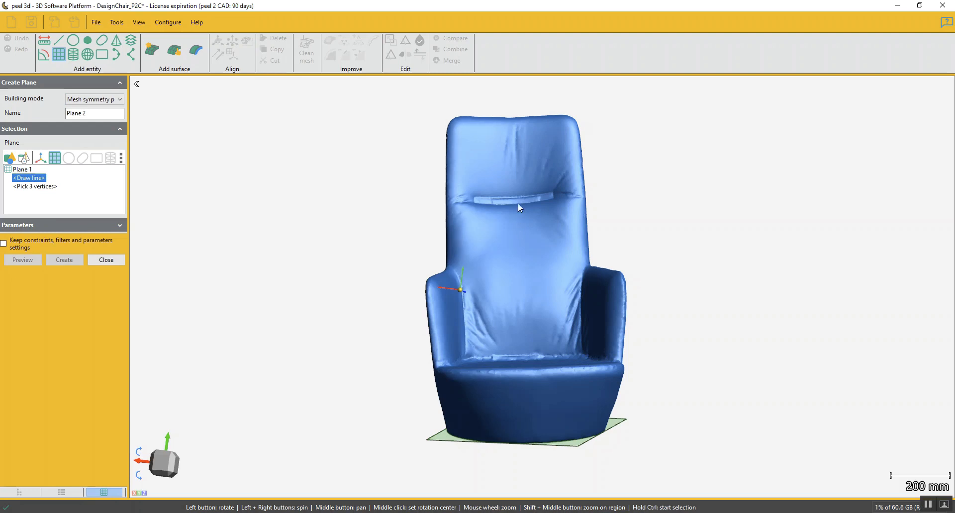
# Step: Sketch a near-vertical line down the middle of the chair's front and create the mesh symmetry plane from it
pyautogui.moveTo(517, 194); pyautogui.dragTo(518, 200)
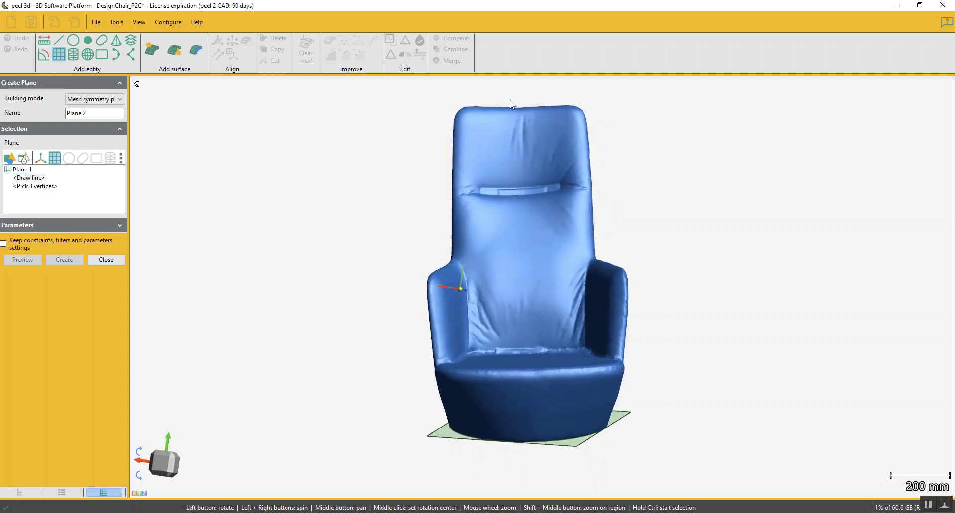
pyautogui.moveTo(517, 90); pyautogui.dragTo(533, 472)
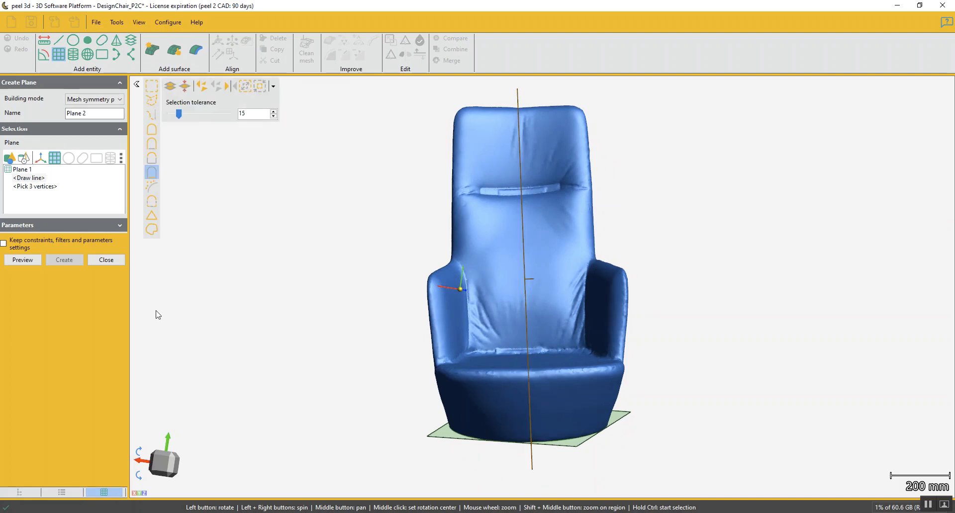
pyautogui.click(22, 261)
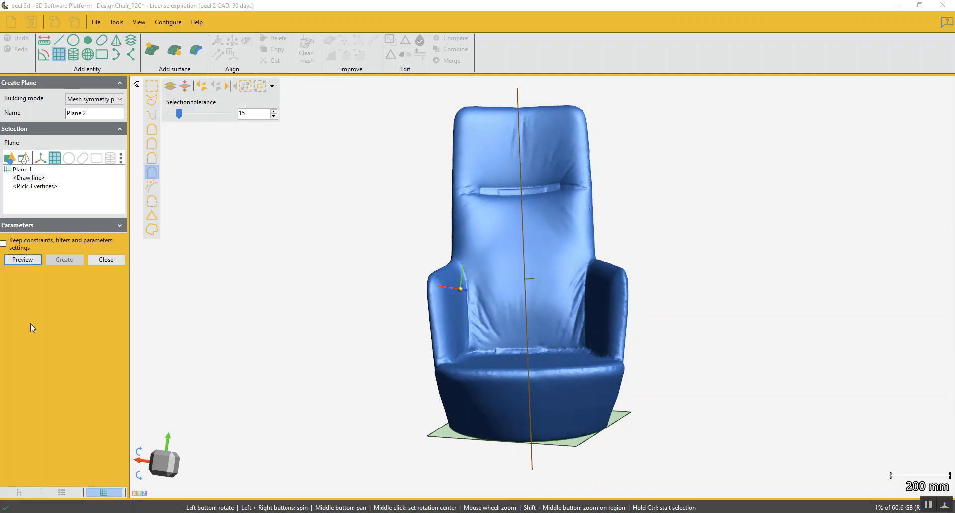
pyautogui.moveTo(468, 252)
pyautogui.mouseDown()
pyautogui.moveTo(454, 251)
pyautogui.moveTo(468, 254)
pyautogui.mouseUp()
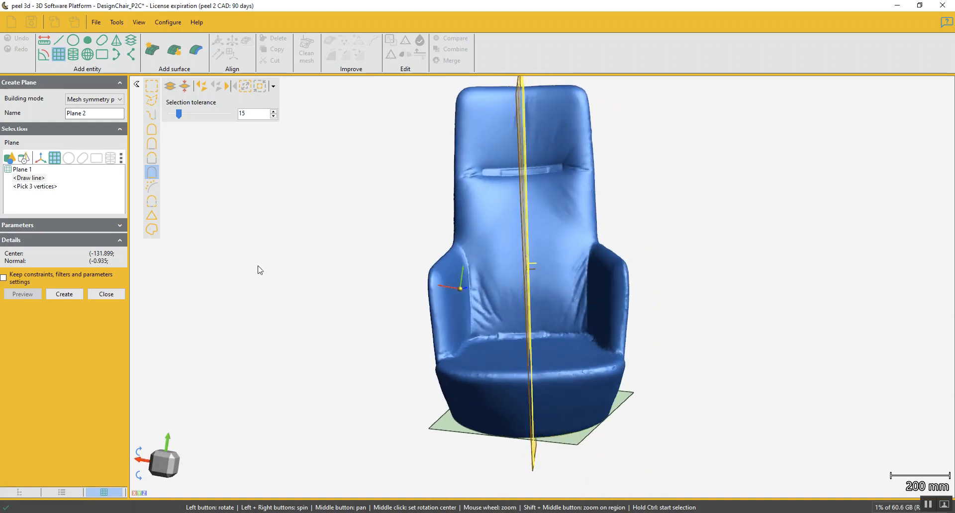
pyautogui.click(64, 295)
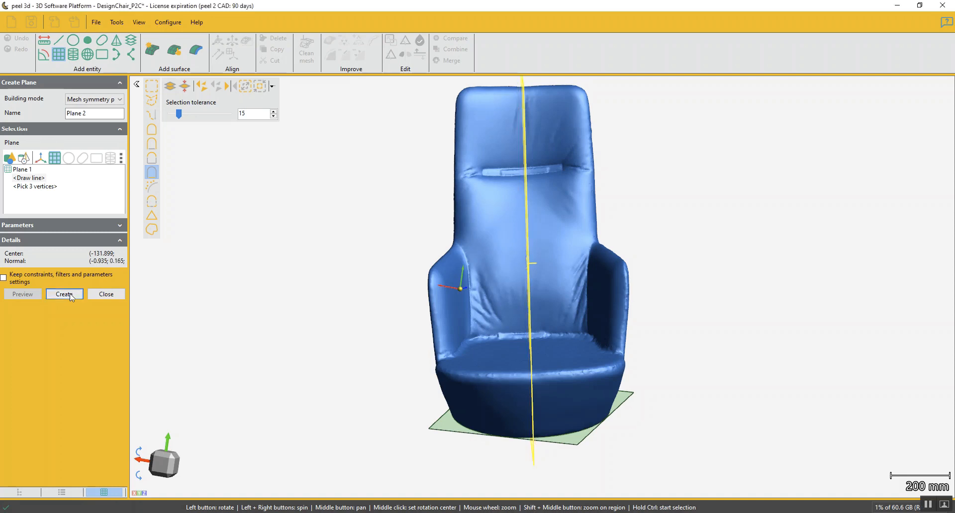
pyautogui.click(106, 260)
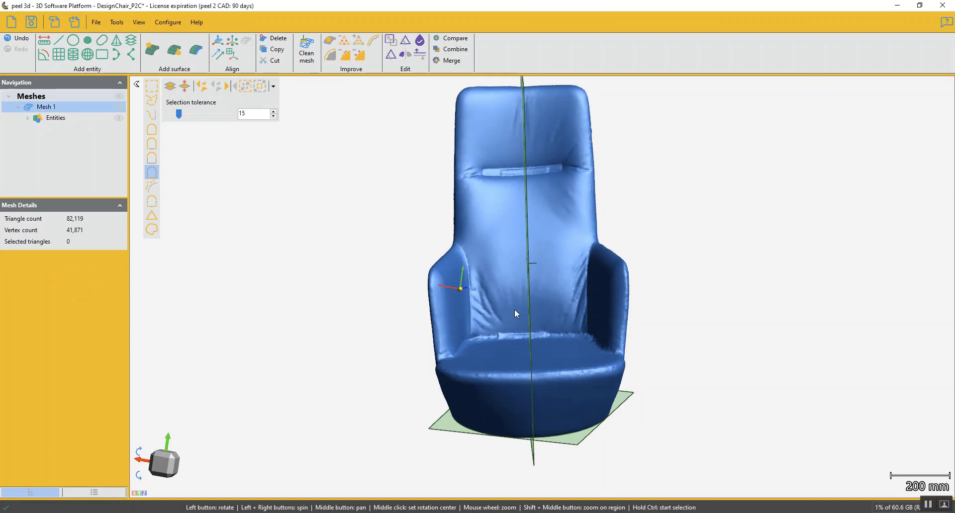
# Step: Start an Align to origin operation and constrain Circle 1 to Origin XYZ
pyautogui.moveTo(516, 313); pyautogui.dragTo(561, 364)
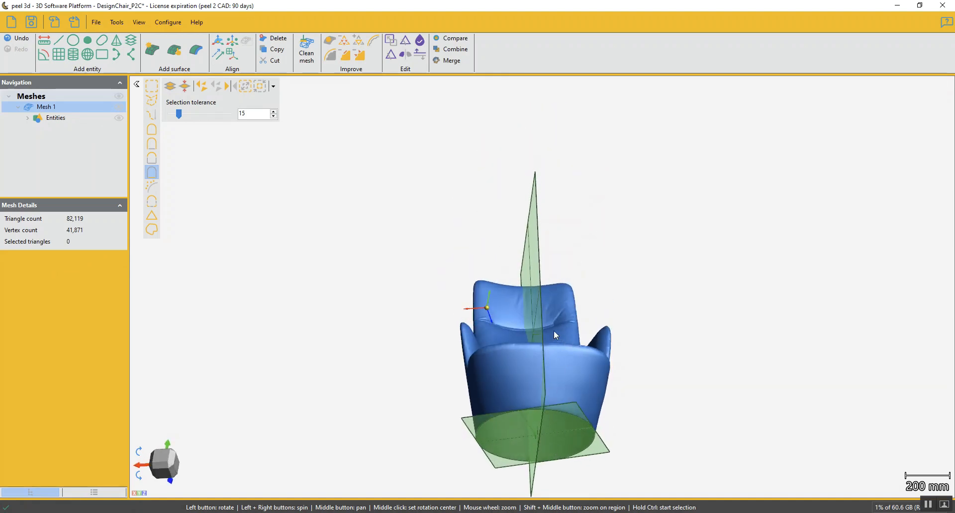
pyautogui.moveTo(554, 331); pyautogui.dragTo(501, 323)
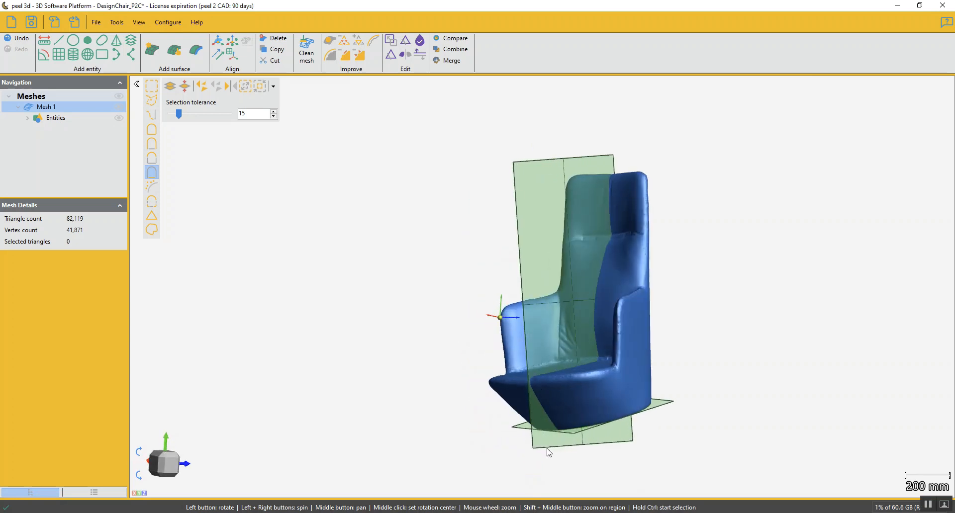
pyautogui.click(220, 43)
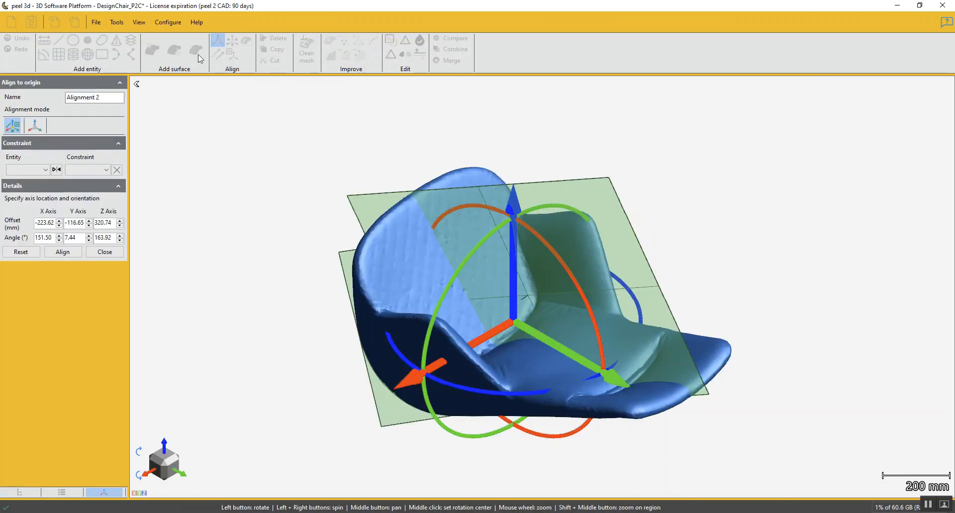
pyautogui.click(46, 171)
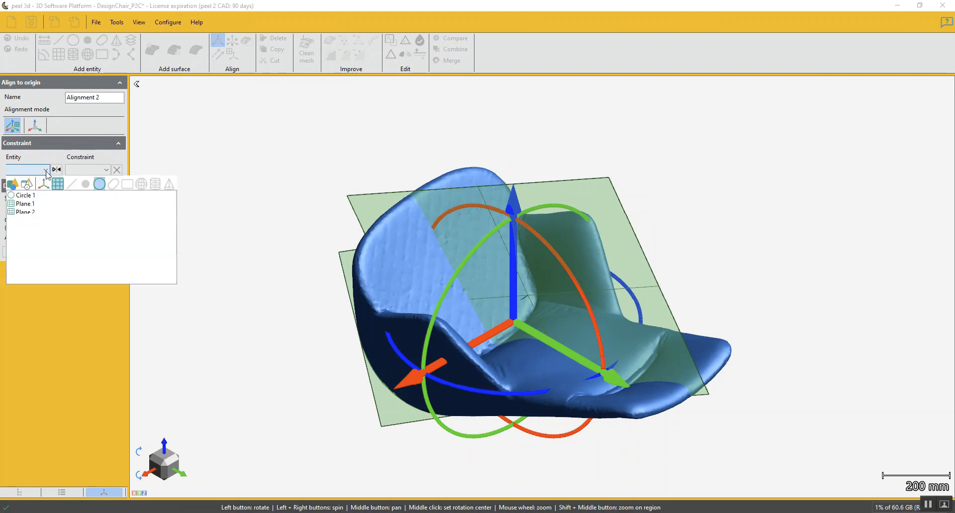
pyautogui.click(24, 196)
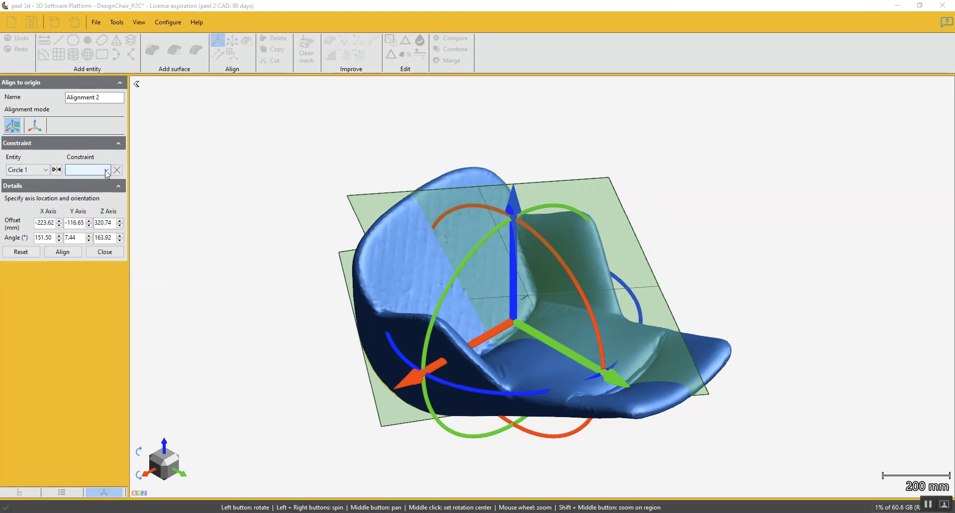
pyautogui.click(106, 170)
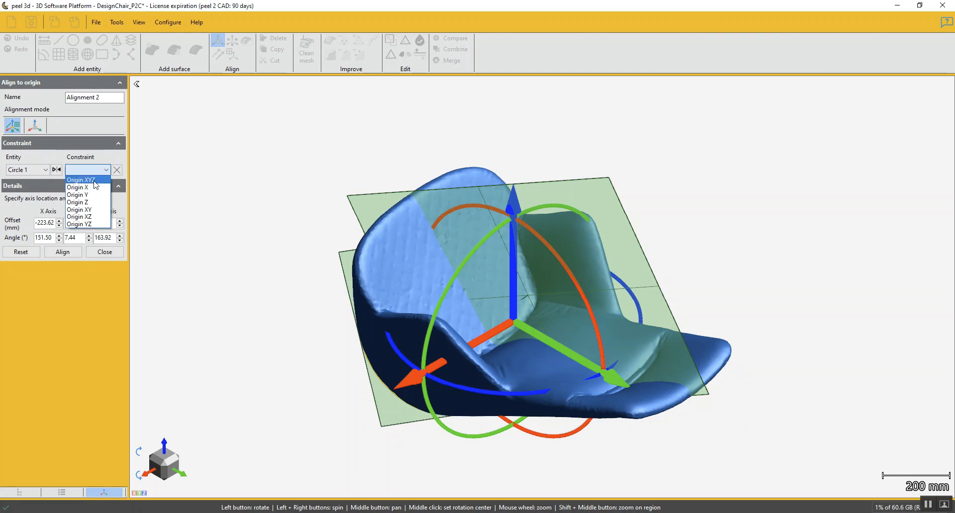
pyautogui.click(94, 181)
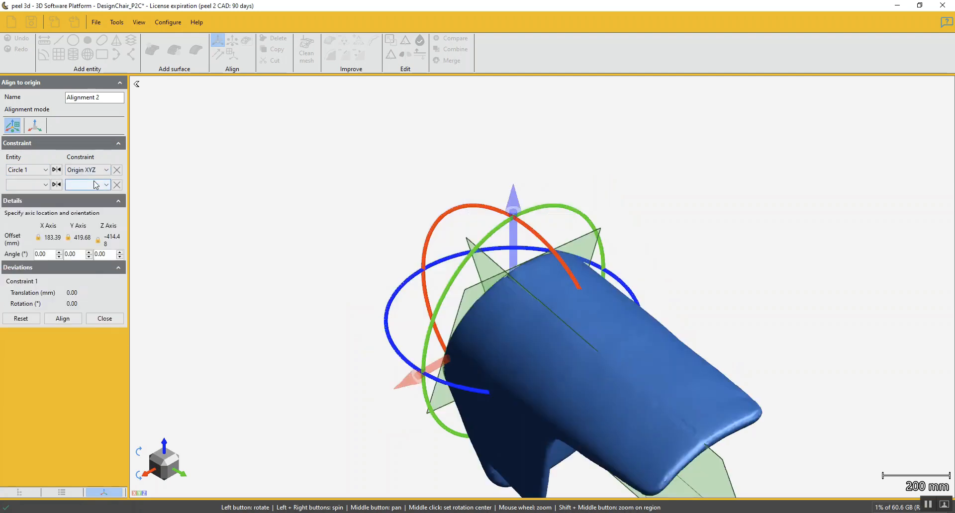
# Step: Add a second alignment constraint that matches Plane 1 at the base to the XY Plane
pyautogui.click(45, 184)
pyautogui.click(20, 219)
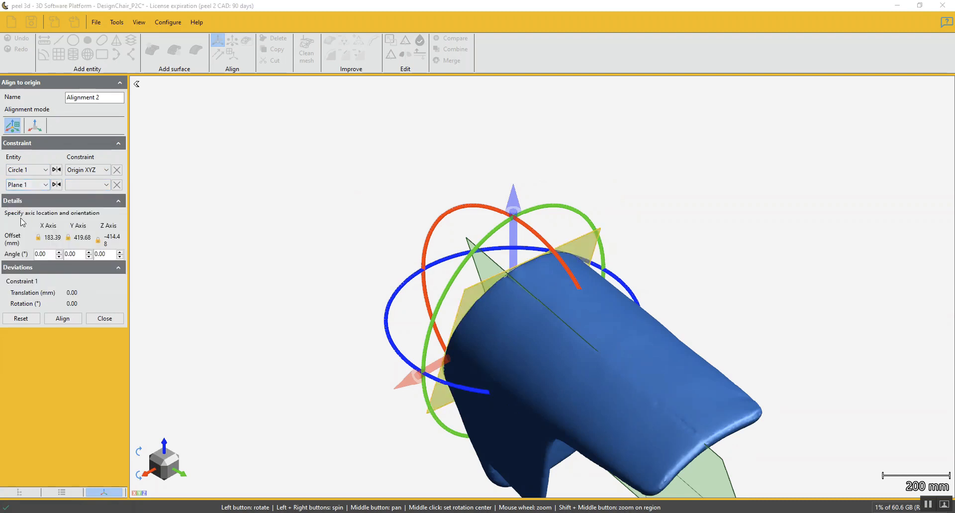
pyautogui.click(108, 185)
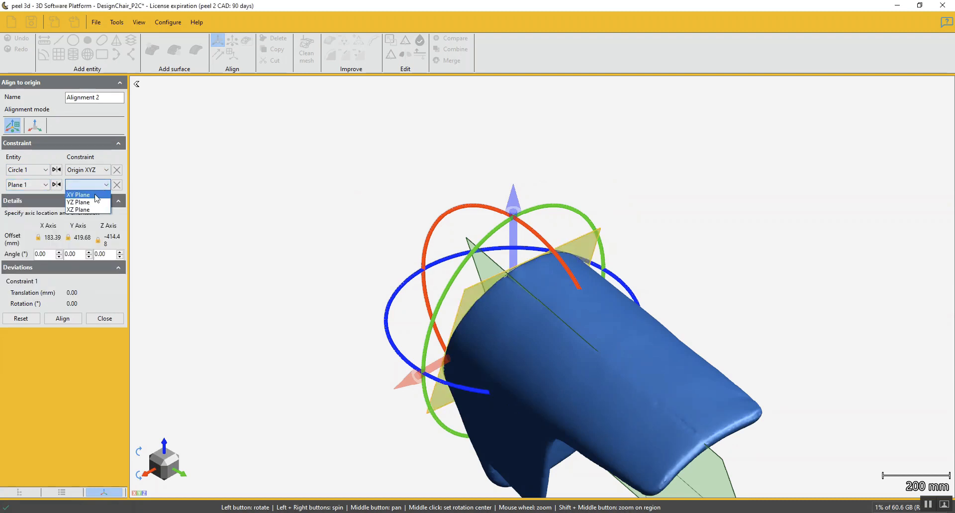
pyautogui.click(95, 196)
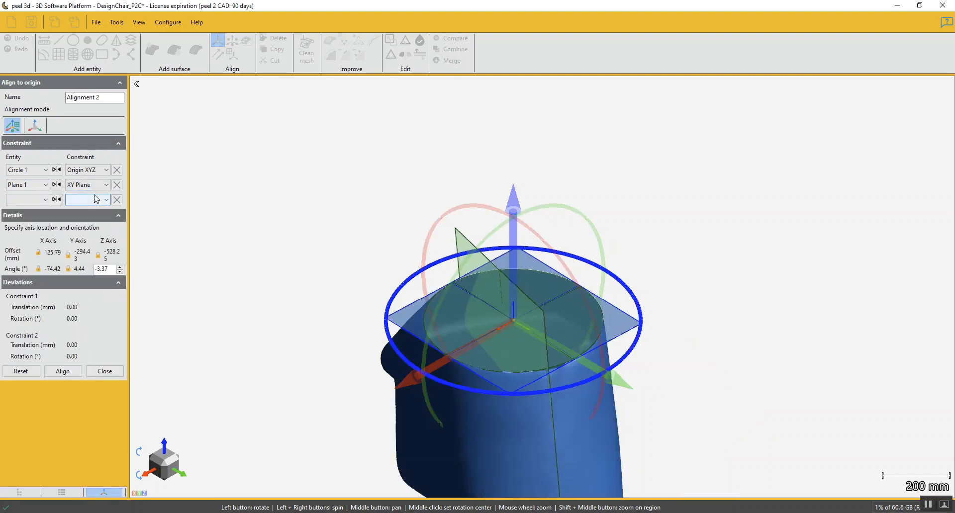
# Step: Add a third alignment constraint that matches the symmetry plane, Plane 2, to the YZ Plane
pyautogui.click(40, 199)
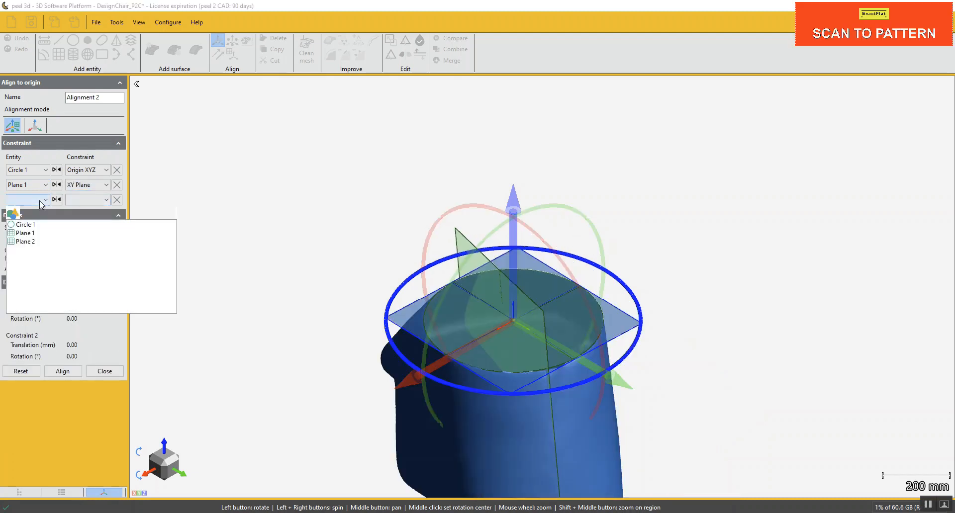
pyautogui.click(25, 242)
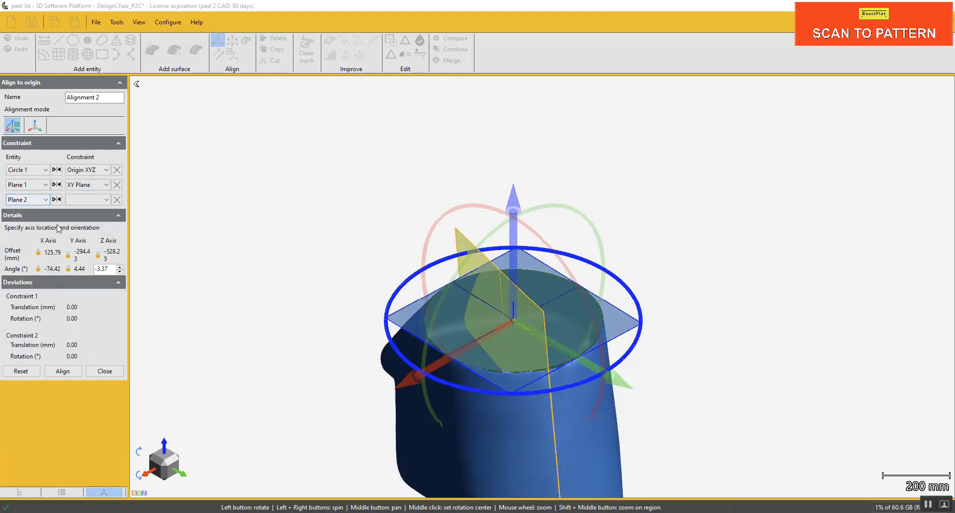
pyautogui.click(106, 200)
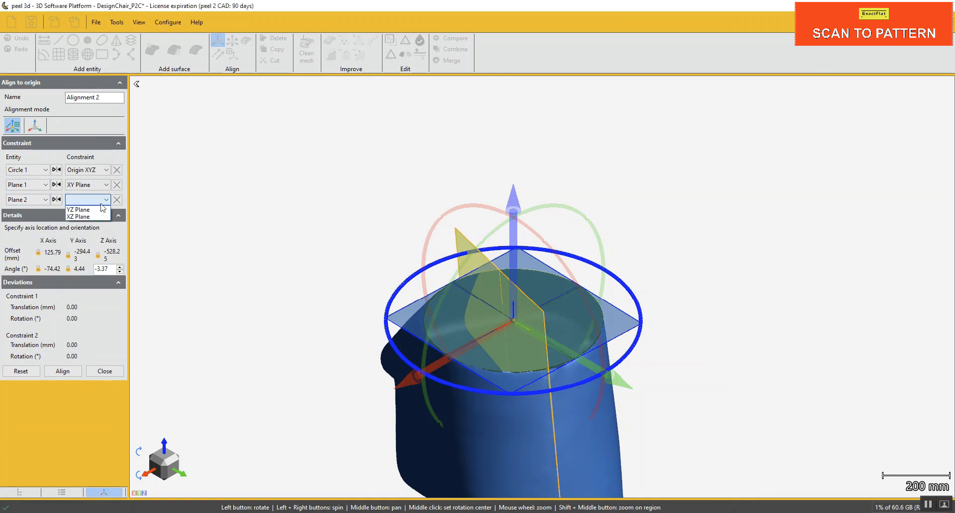
pyautogui.click(93, 211)
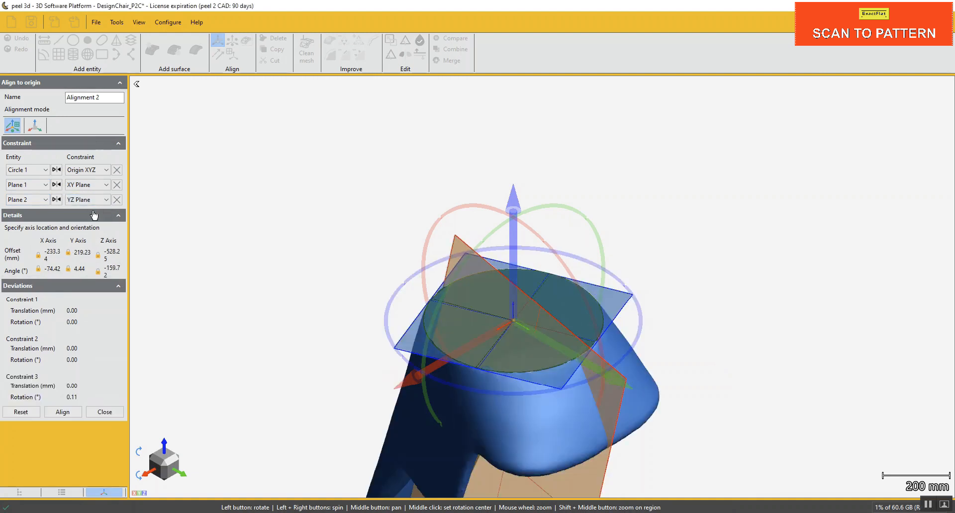
pyautogui.moveTo(366, 273); pyautogui.dragTo(571, 346)
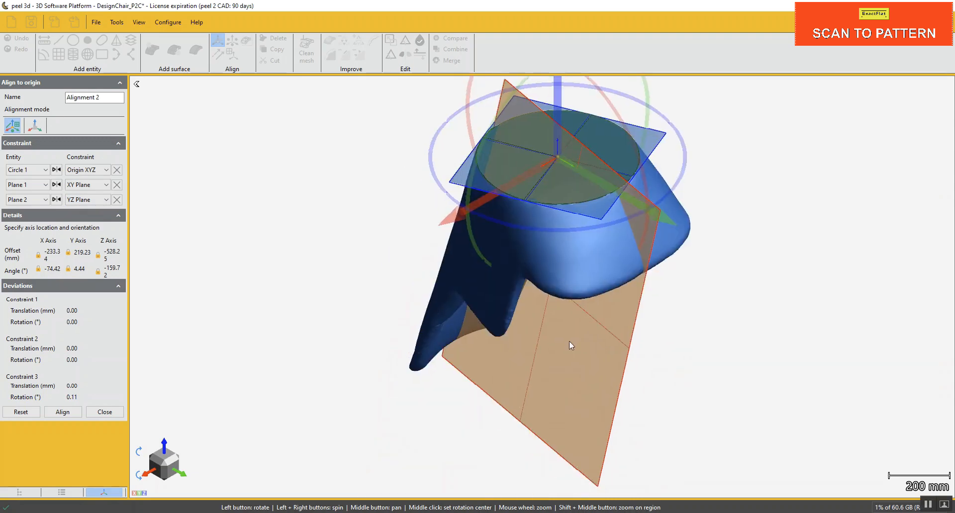
# Step: Reverse the direction of the alignment constraint between Plane 1 and the XY Plane
pyautogui.moveTo(614, 388)
pyautogui.mouseDown()
pyautogui.moveTo(603, 352)
pyautogui.moveTo(627, 366)
pyautogui.moveTo(617, 373)
pyautogui.moveTo(627, 379)
pyautogui.mouseUp()
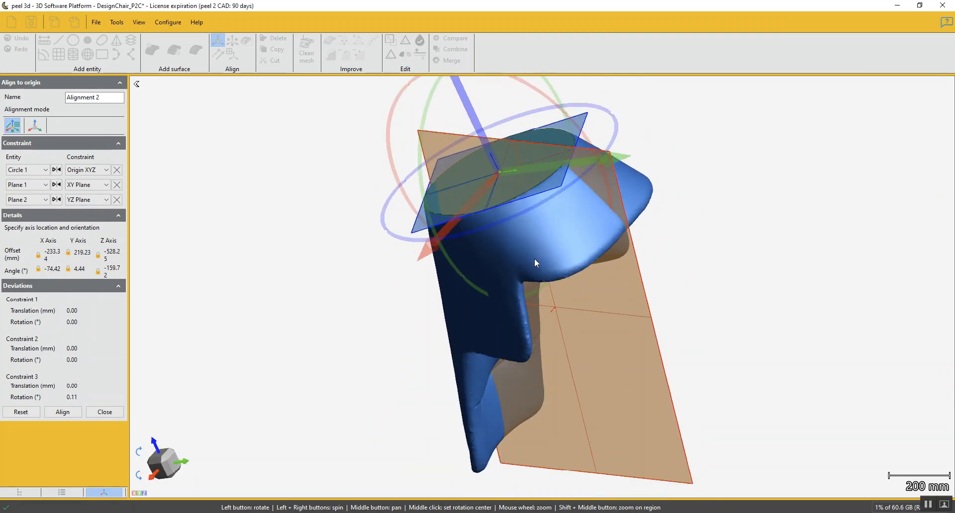
pyautogui.click(56, 170)
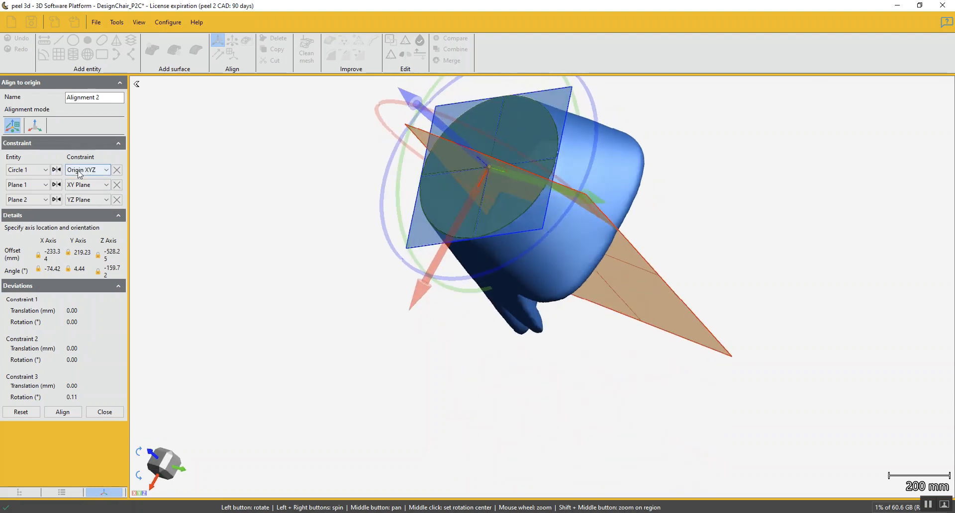
pyautogui.click(56, 185)
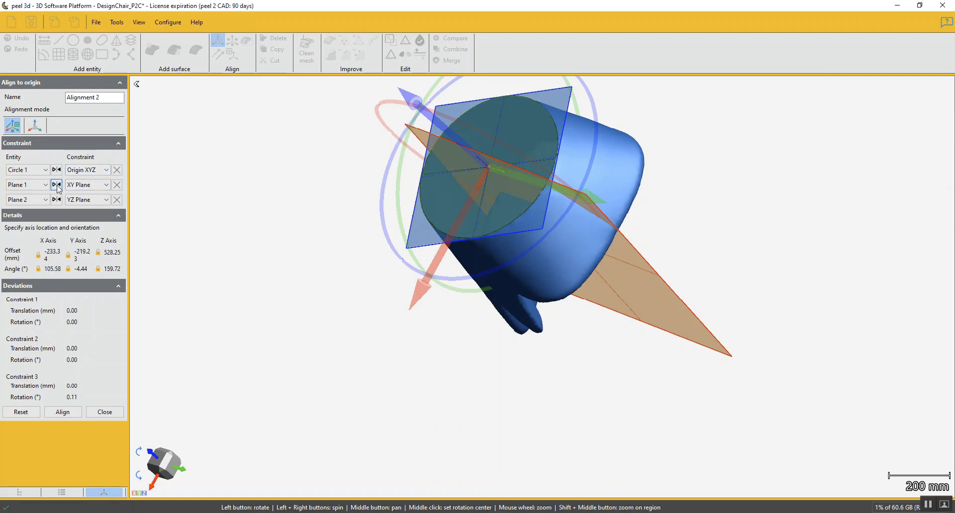
# Step: Reverse the direction of the alignment constraint between Plane 2 and the YZ Plane
pyautogui.moveTo(331, 243); pyautogui.dragTo(404, 382)
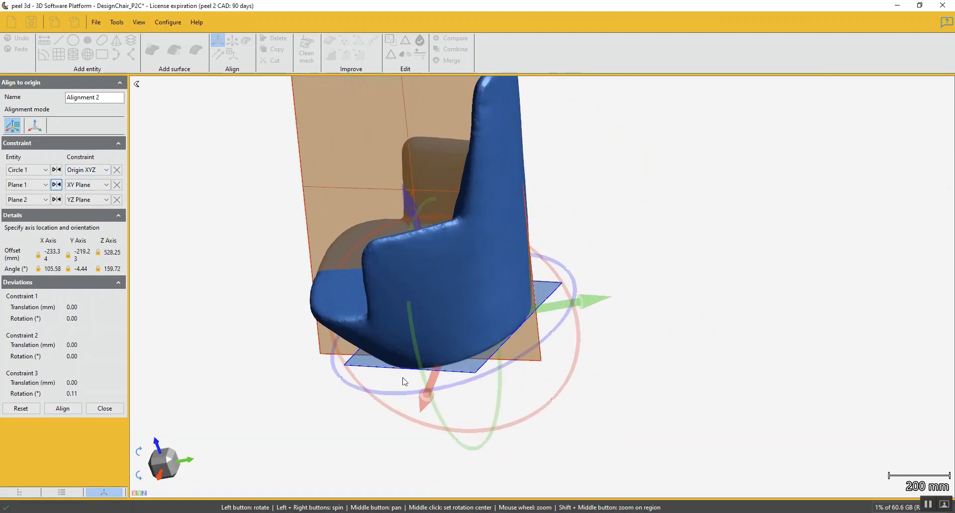
pyautogui.moveTo(548, 390); pyautogui.dragTo(559, 386)
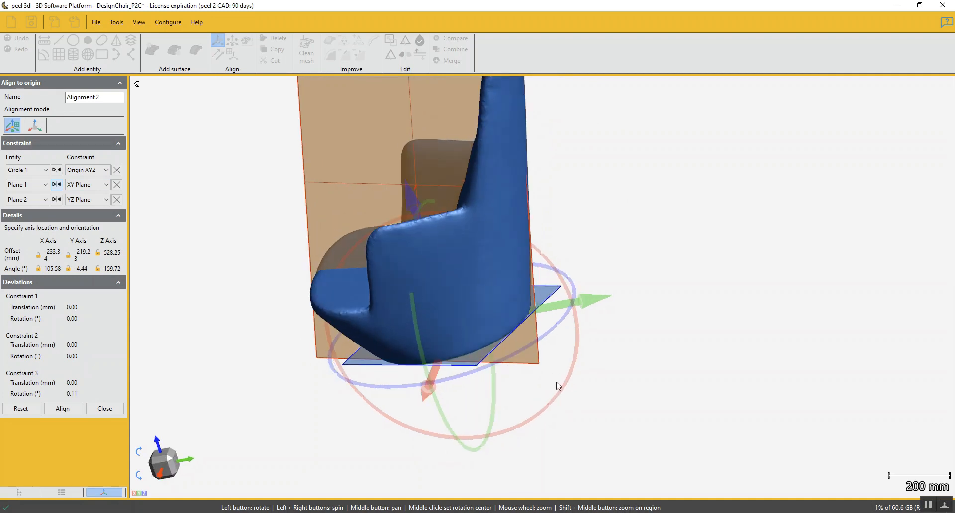
pyautogui.click(57, 199)
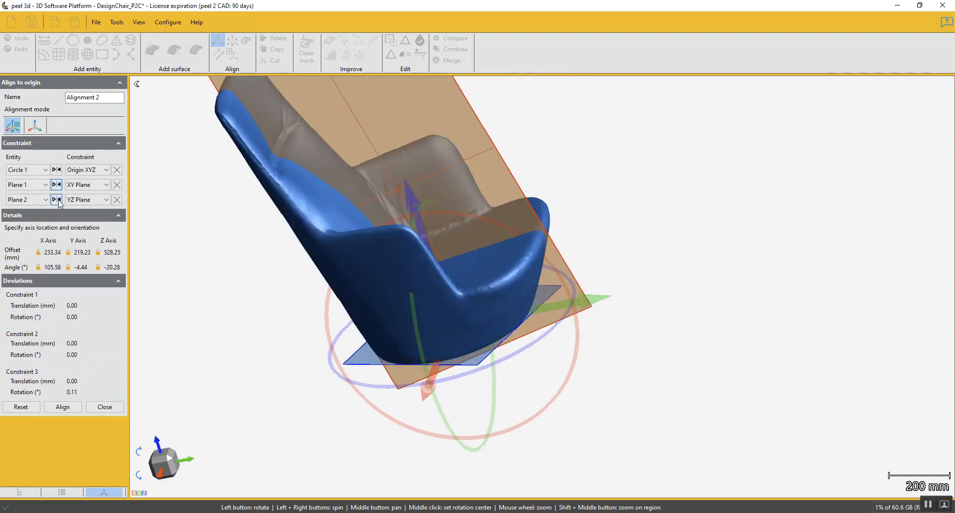
# Step: Check the chair's orientation in the standard front, back and side views and apply the alignment to the mesh
pyautogui.moveTo(277, 404); pyautogui.dragTo(326, 435)
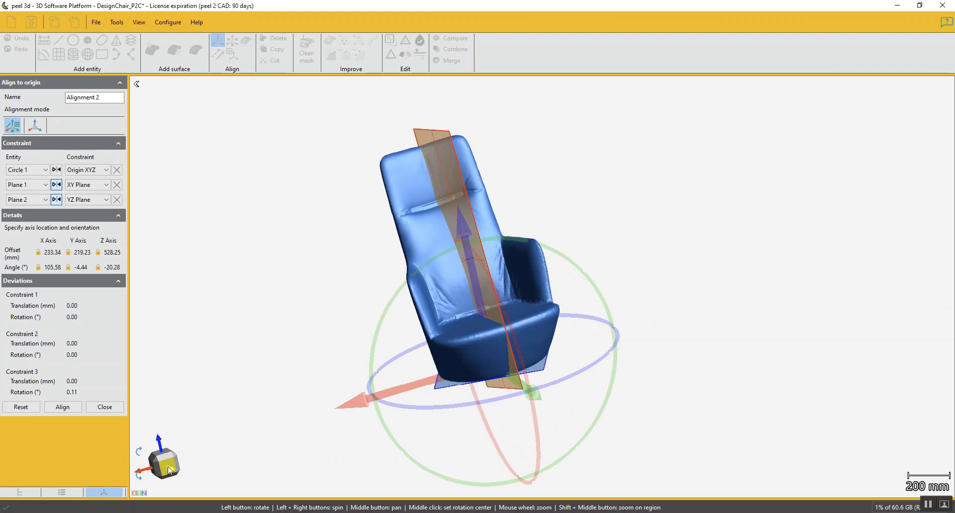
pyautogui.click(170, 471)
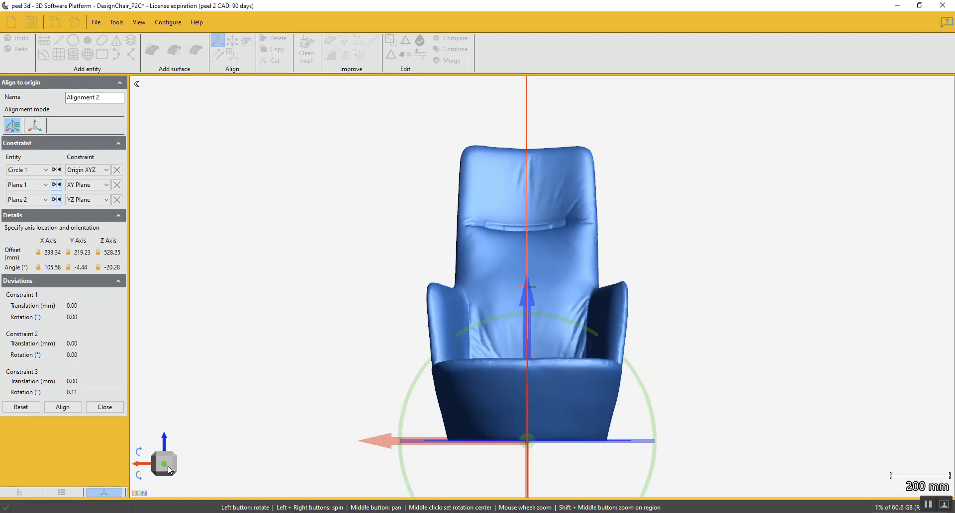
pyautogui.moveTo(210, 450); pyautogui.dragTo(194, 445)
pyautogui.click(175, 467)
pyautogui.moveTo(256, 475); pyautogui.dragTo(186, 467)
pyautogui.click(177, 465)
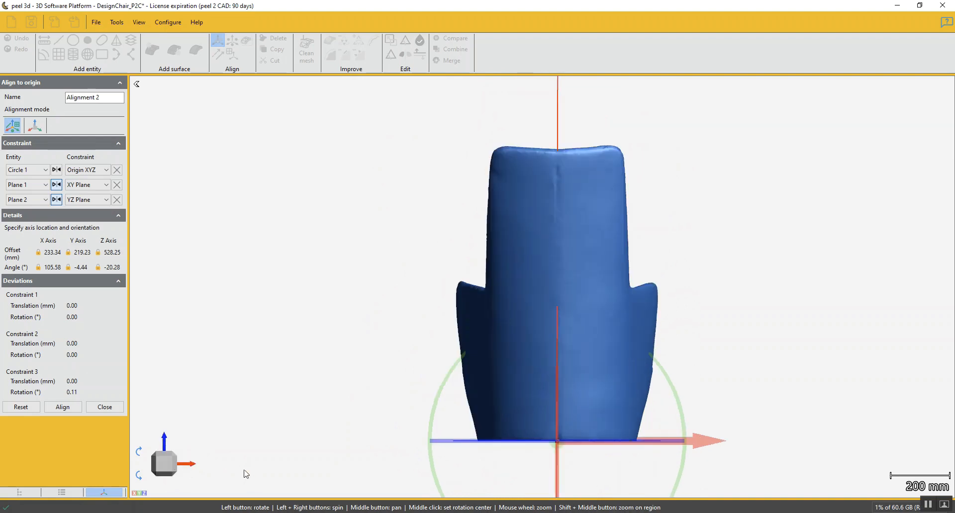
pyautogui.moveTo(246, 474); pyautogui.dragTo(218, 470)
pyautogui.click(175, 468)
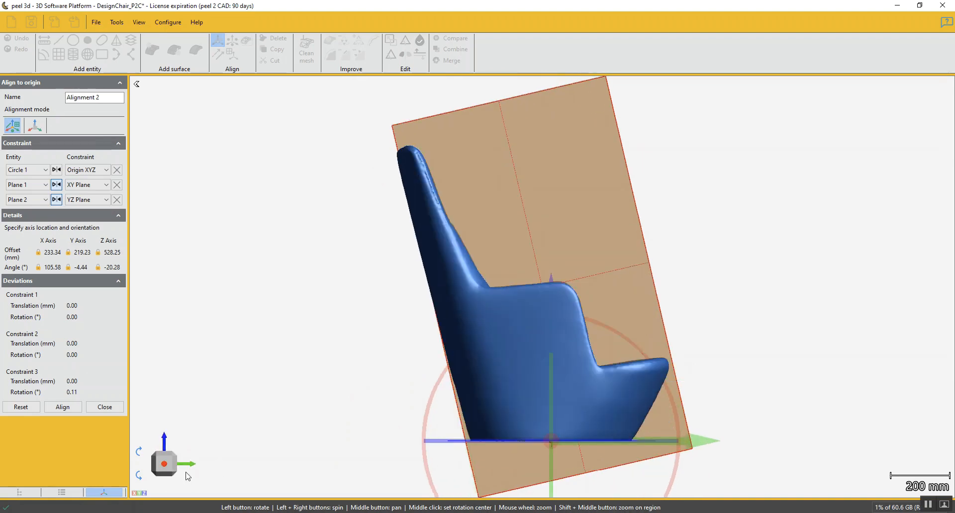
pyautogui.click(62, 407)
# Step: Select a rectangular area around the raised strip across the upper backrest and remove that feature from the mesh
pyautogui.moveTo(341, 386); pyautogui.dragTo(470, 426)
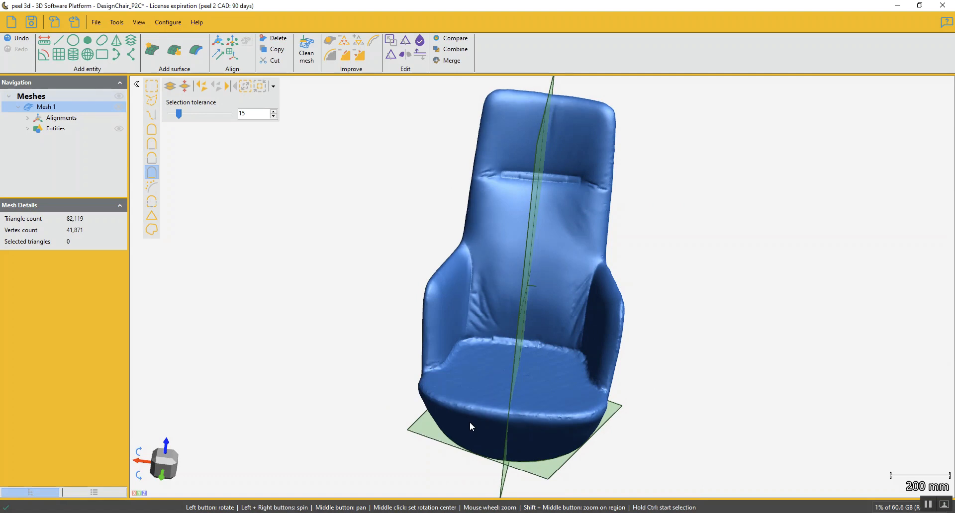
pyautogui.moveTo(530, 351)
pyautogui.mouseDown()
pyautogui.moveTo(544, 348)
pyautogui.moveTo(531, 347)
pyautogui.mouseUp()
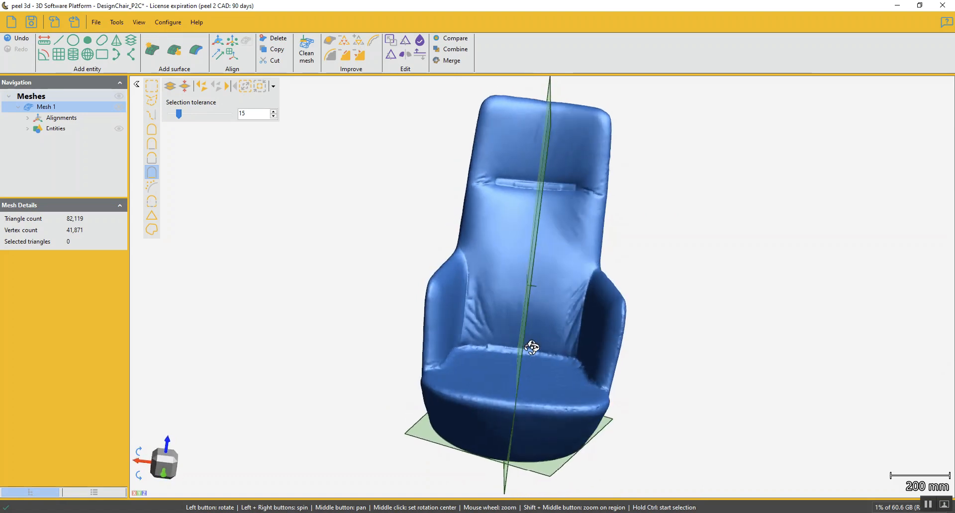
pyautogui.moveTo(485, 291); pyautogui.dragTo(493, 277)
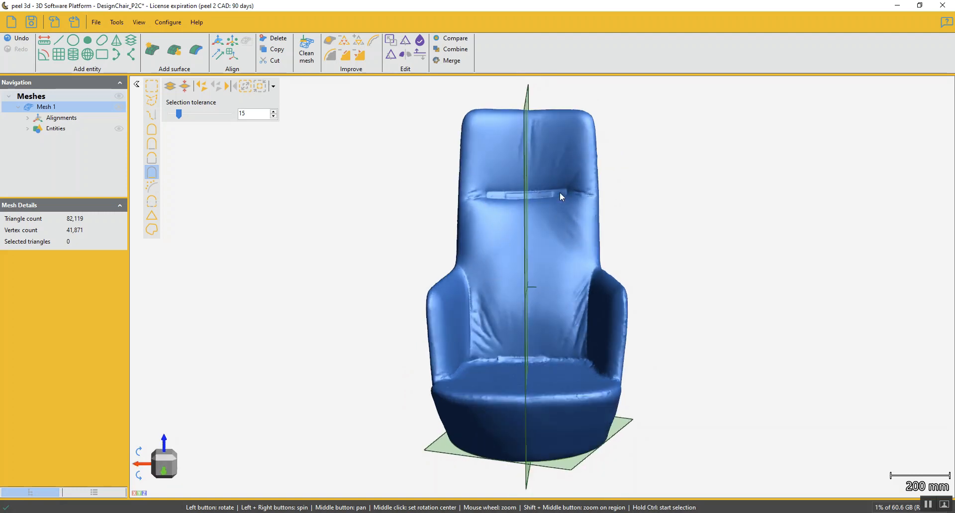
pyautogui.click(153, 90)
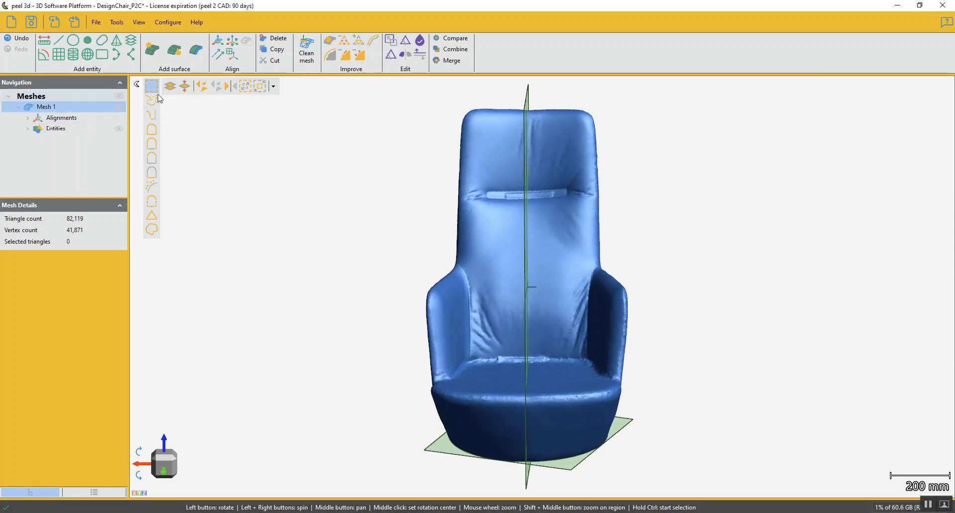
pyautogui.press('ctrl')
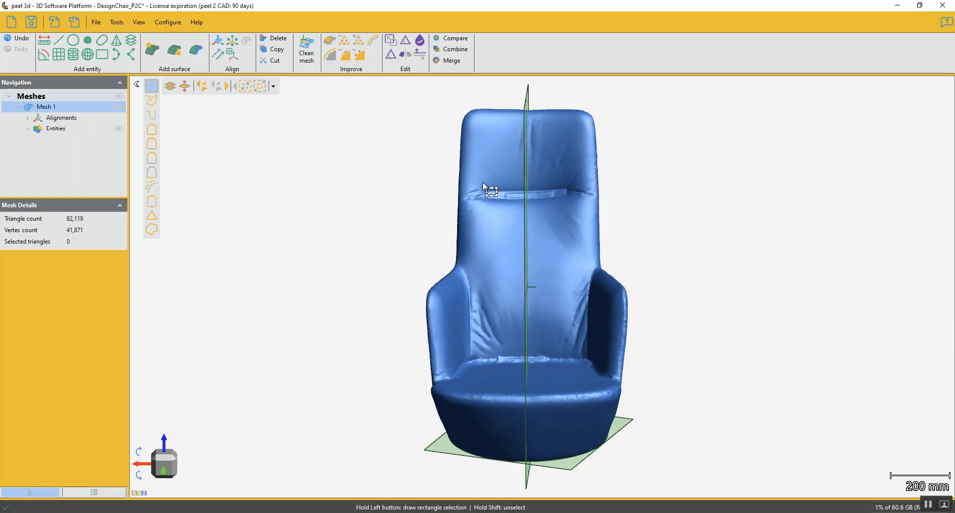
pyautogui.moveTo(480, 181); pyautogui.dragTo(572, 204)
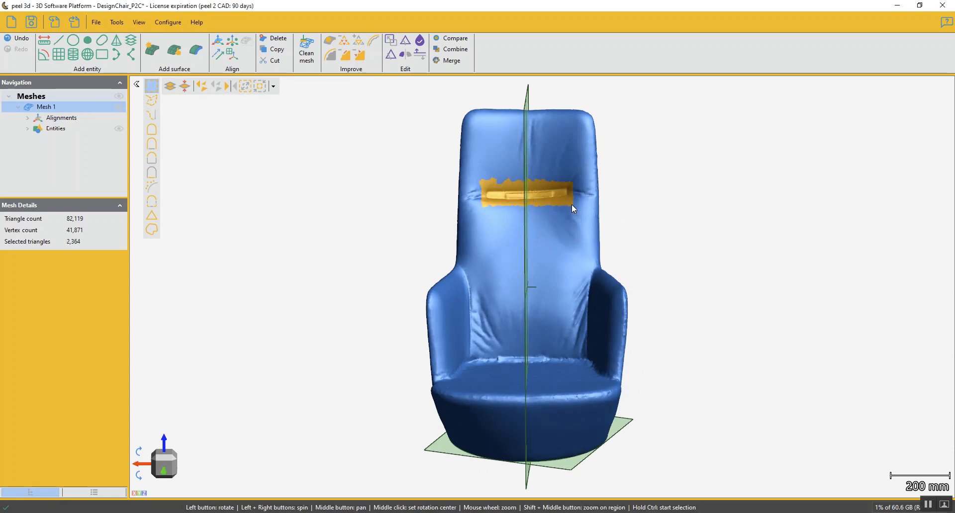
pyautogui.click(350, 63)
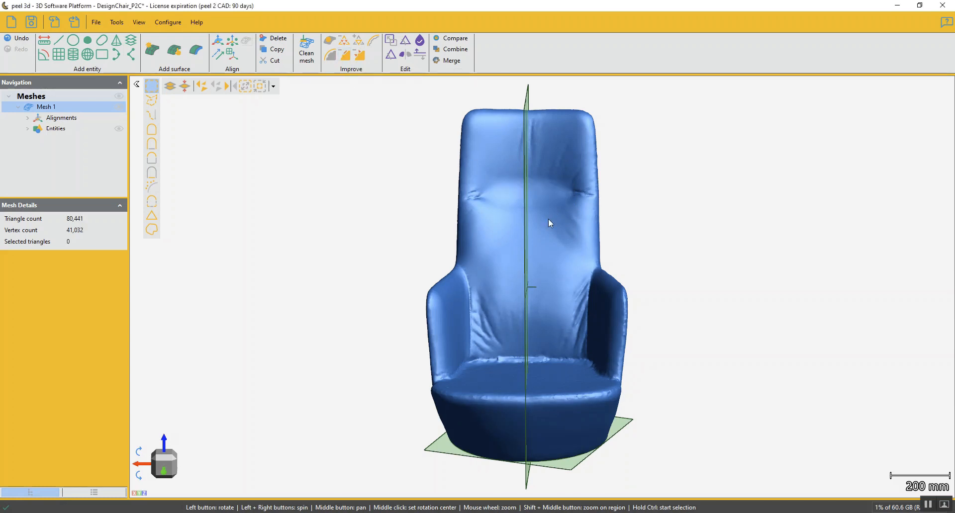
# Step: Select rectangular mesh patches over the remaining creases near both side edges of the upper backrest
pyautogui.scroll(5, 532, 193)
pyautogui.moveTo(531, 195); pyautogui.dragTo(553, 242)
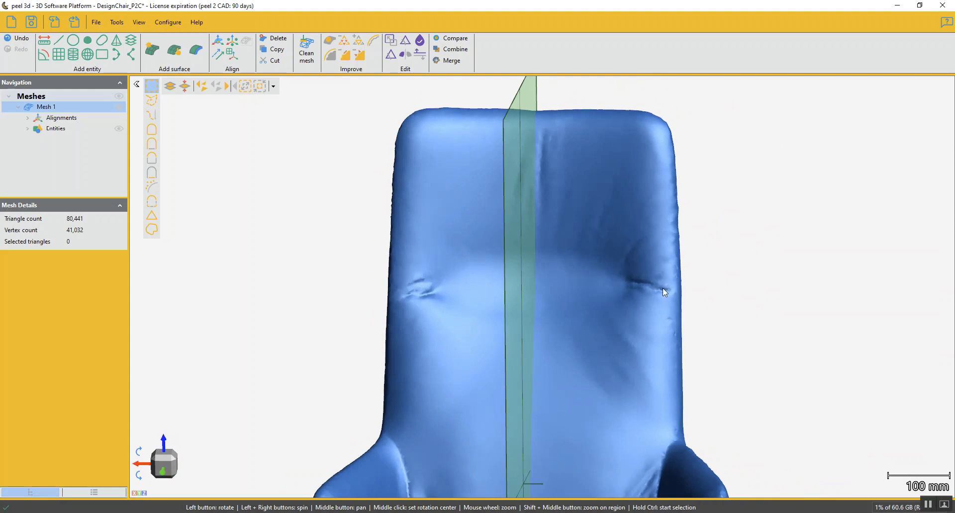
pyautogui.moveTo(605, 316); pyautogui.dragTo(627, 261, button='middle')
pyautogui.scroll(-3, 625, 266)
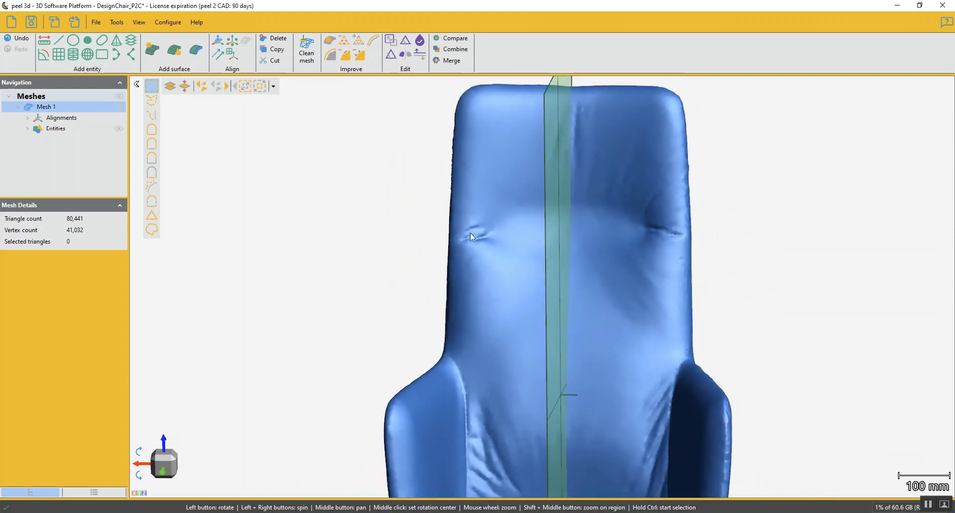
pyautogui.press('ctrl')
pyautogui.keyDown('ctrl'); pyautogui.moveTo(487, 240); pyautogui.dragTo(495, 246); pyautogui.keyUp('ctrl')
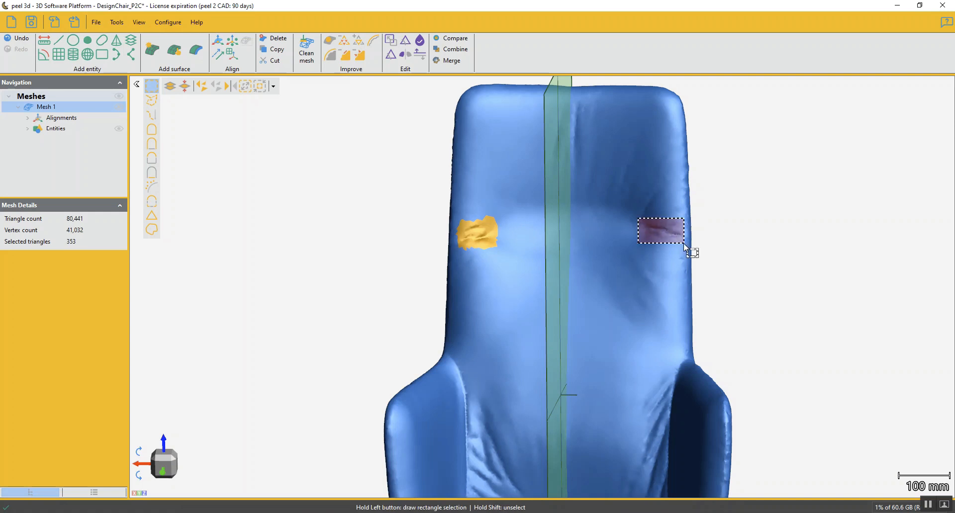
pyautogui.keyDown('ctrl'); pyautogui.moveTo(684, 243); pyautogui.dragTo(684, 243); pyautogui.keyUp('ctrl')
# Step: Try to remove both selected crease patches from the backrest mesh
pyautogui.moveTo(577, 400); pyautogui.dragTo(577, 272, button='middle')
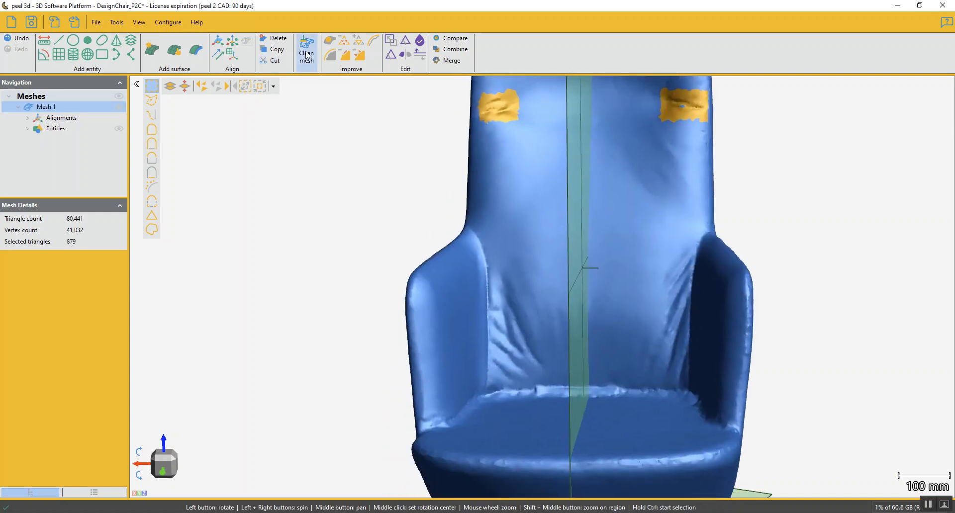
pyautogui.click(352, 56)
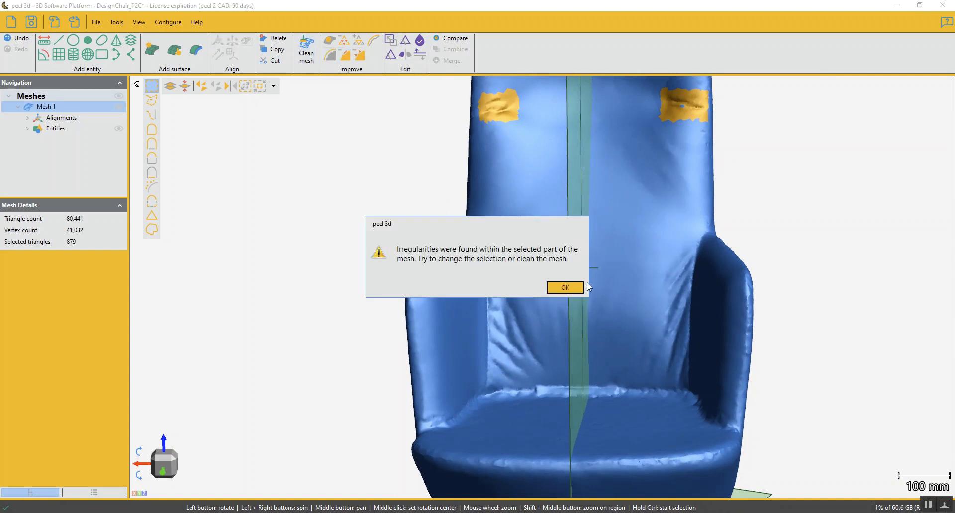
pyautogui.click(573, 290)
pyautogui.moveTo(602, 207); pyautogui.dragTo(547, 332, button='middle')
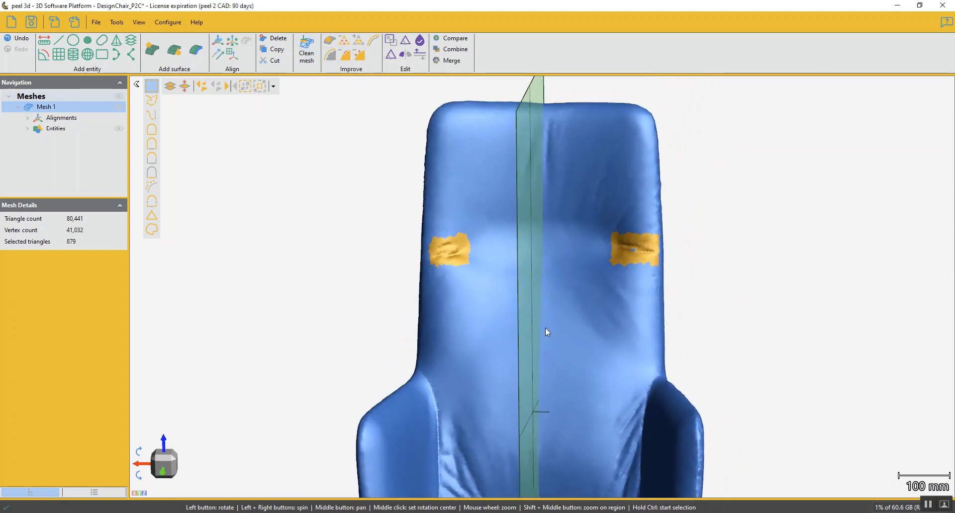
pyautogui.scroll(3, 604, 253)
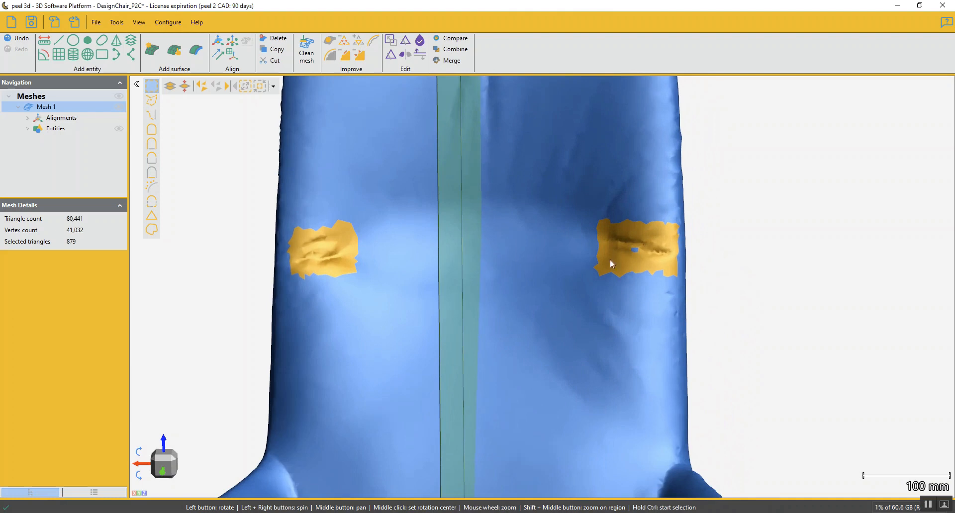
pyautogui.scroll(3, 637, 261)
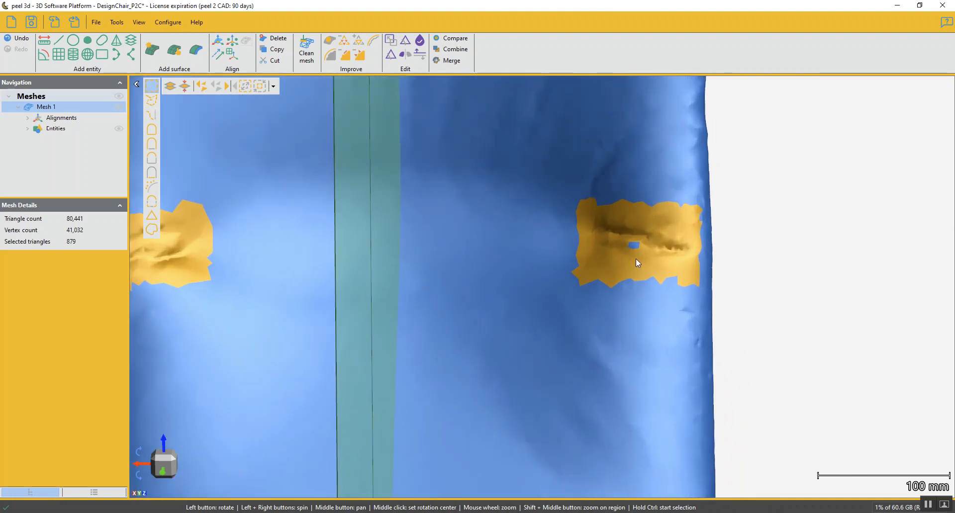
pyautogui.scroll(-3, 638, 263)
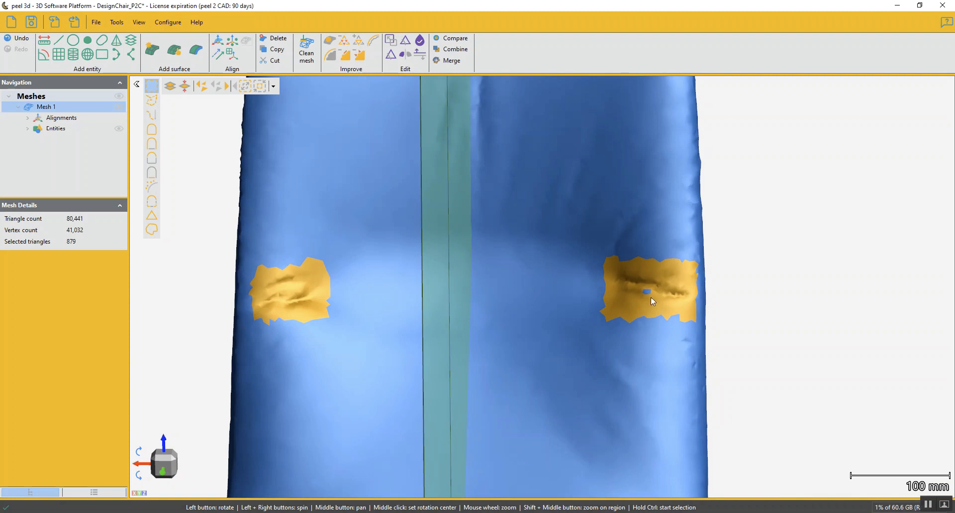
pyautogui.click(346, 55)
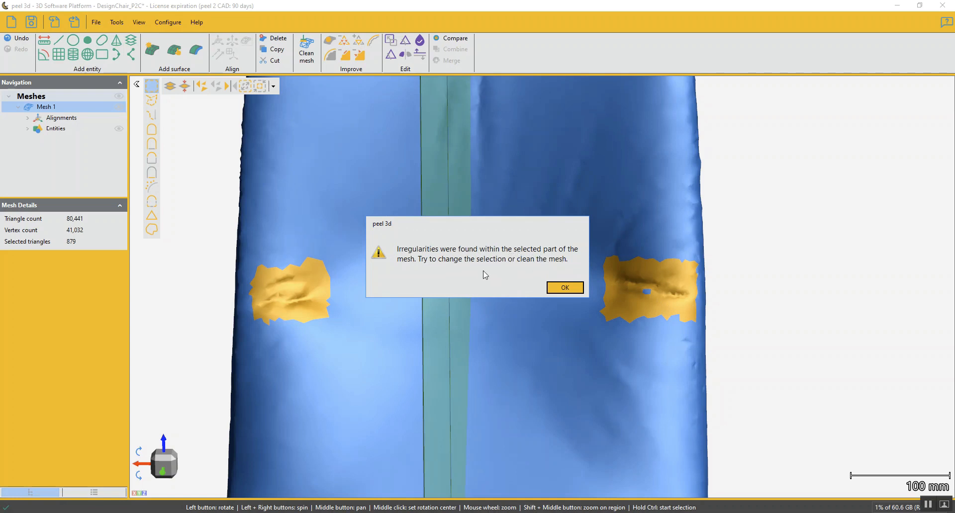
pyautogui.click(566, 288)
# Step: Close the gap inside the selection by growing and shrinking it once, and remove both backrest crease patches from the mesh
pyautogui.scroll(5, 646, 297)
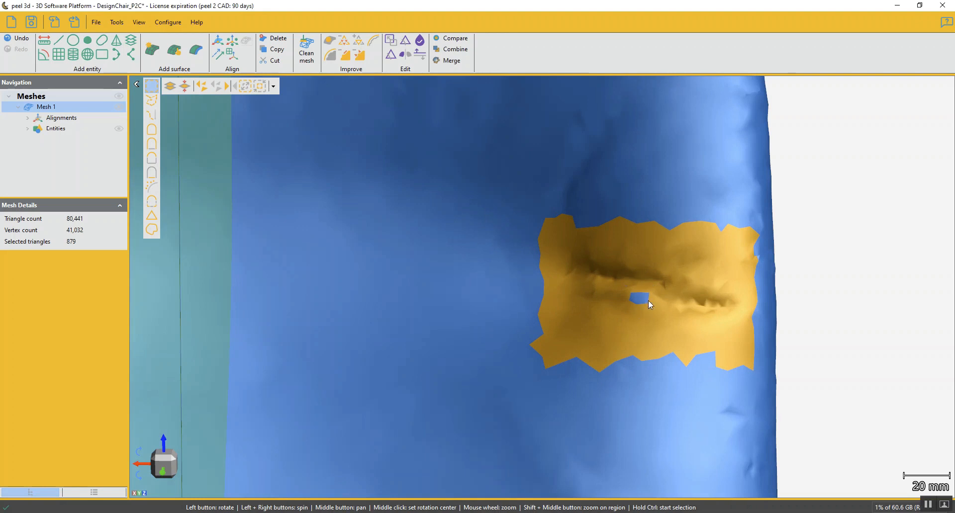
pyautogui.scroll(-5, 651, 306)
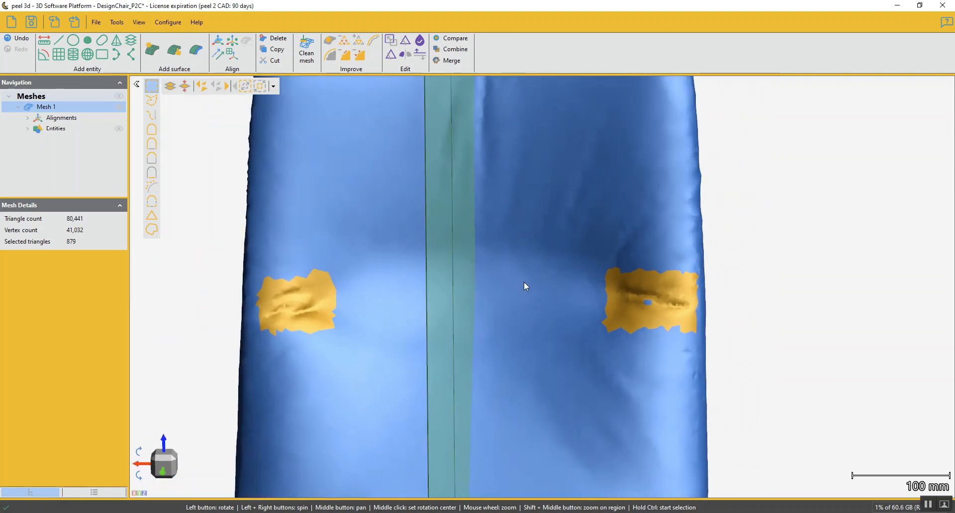
pyautogui.click(249, 90)
pyautogui.rightClick(249, 89)
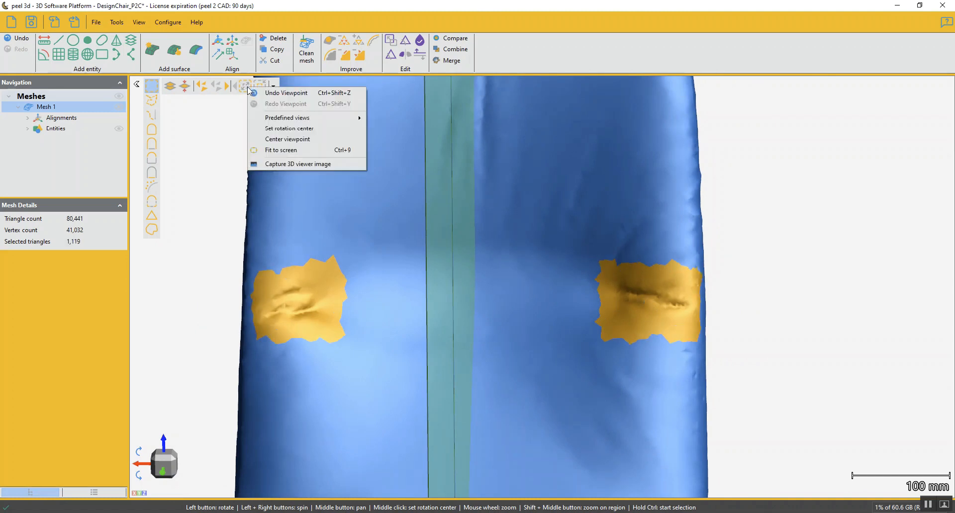
pyautogui.click(236, 112)
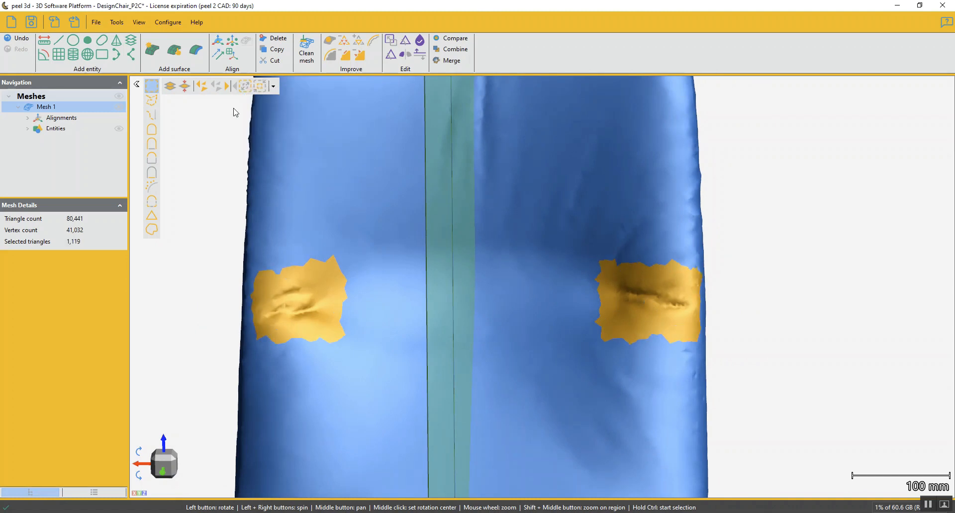
pyautogui.click(260, 87)
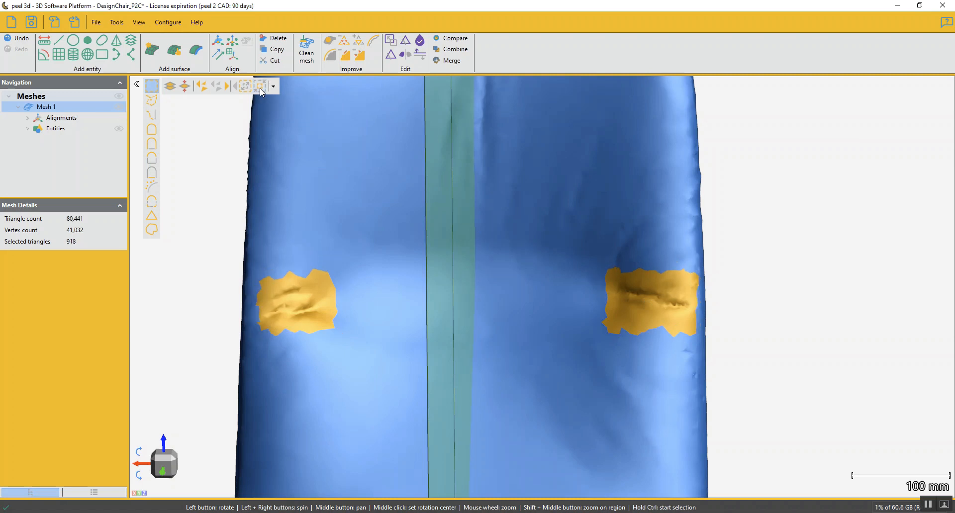
pyautogui.click(343, 54)
pyautogui.scroll(-5, 506, 333)
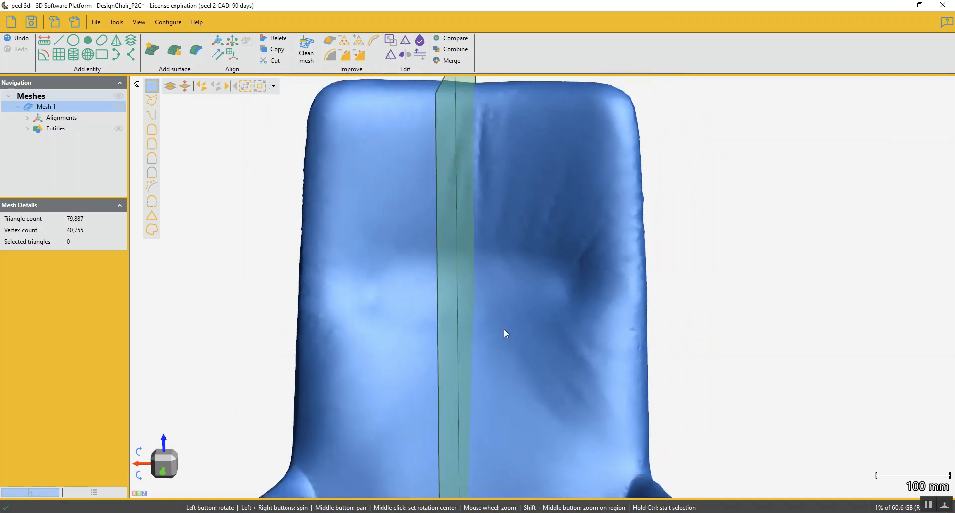
# Step: Brush-select the wrinkled area of the lower backrest beside the left armrest as seen from the front, using brush size 15
pyautogui.moveTo(542, 355); pyautogui.dragTo(553, 284)
pyautogui.scroll(-6, 551, 354)
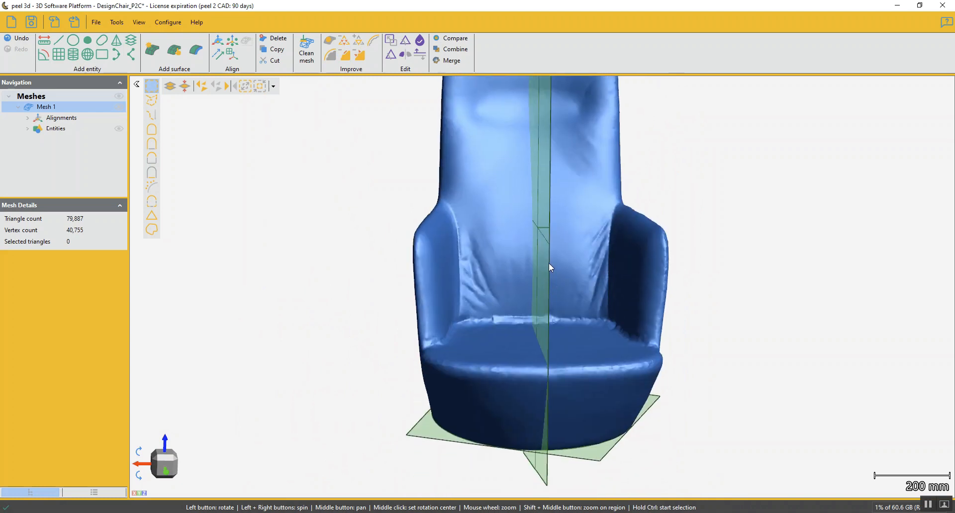
pyautogui.moveTo(542, 240); pyautogui.dragTo(491, 264)
pyautogui.scroll(6, 498, 257)
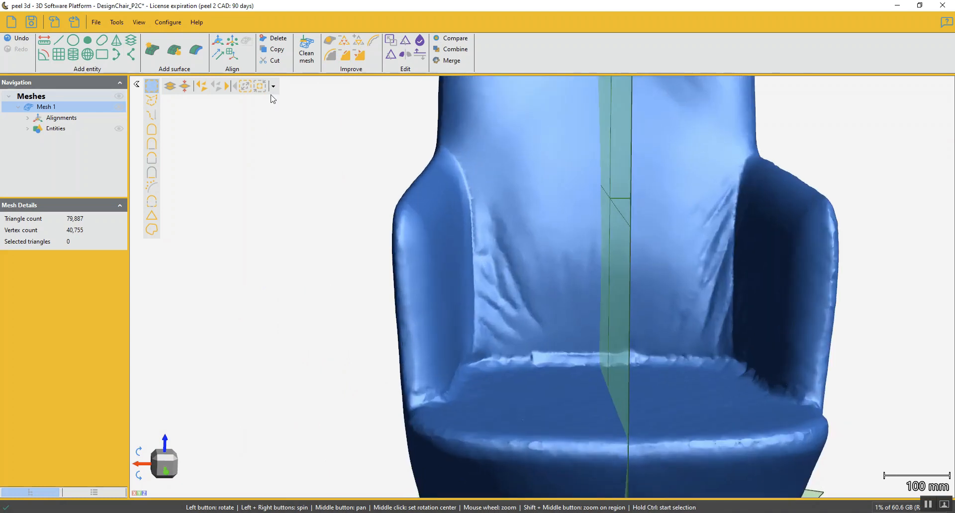
pyautogui.click(152, 114)
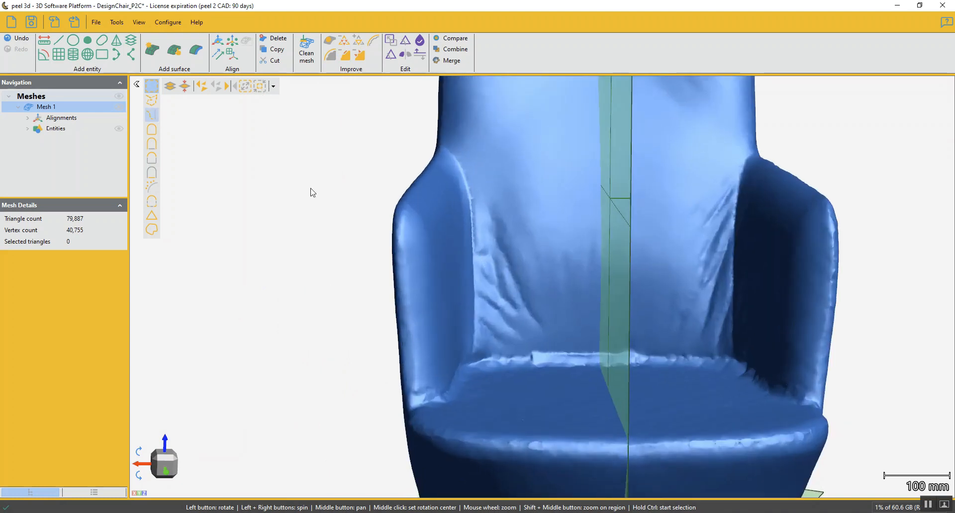
pyautogui.click(492, 211)
pyautogui.click(541, 326)
pyautogui.click(493, 247)
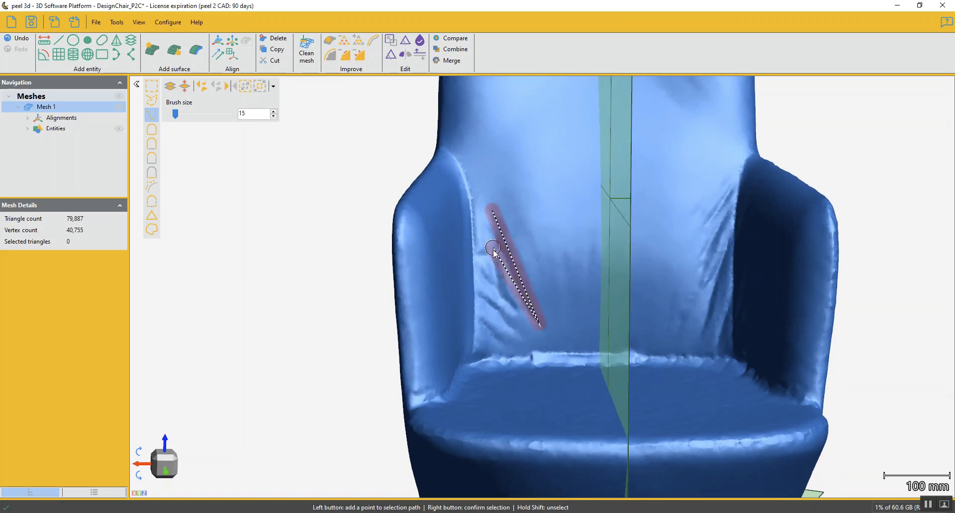
pyautogui.click(516, 311)
pyautogui.click(487, 254)
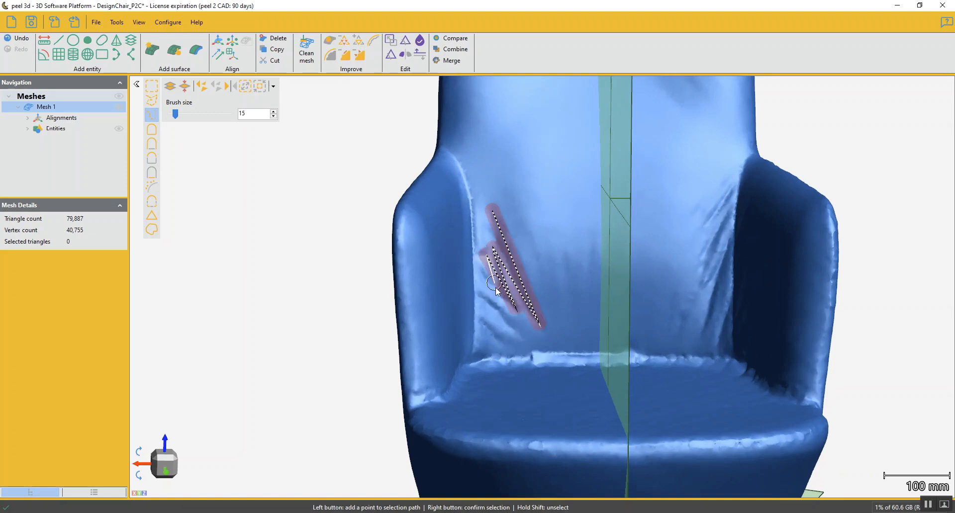
pyautogui.click(486, 344)
pyautogui.click(499, 345)
pyautogui.click(496, 290)
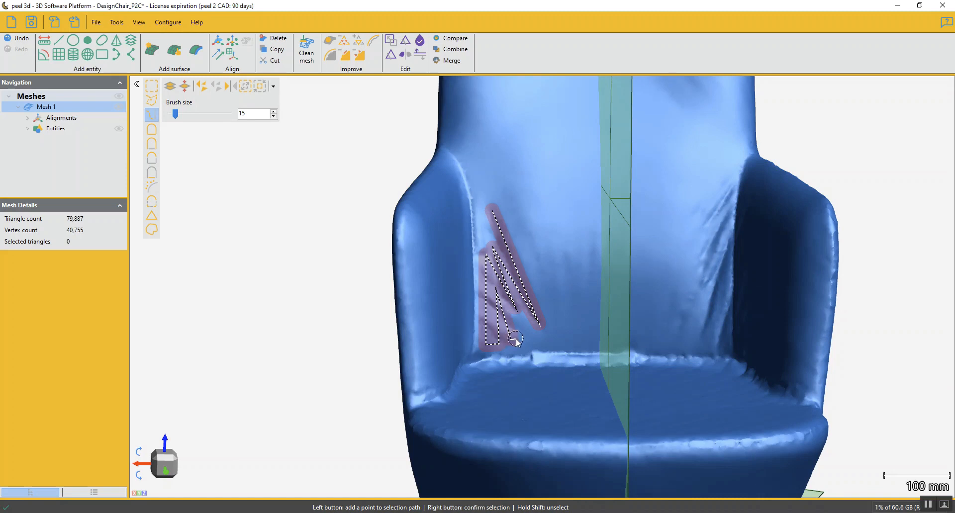
pyautogui.rightClick(528, 335)
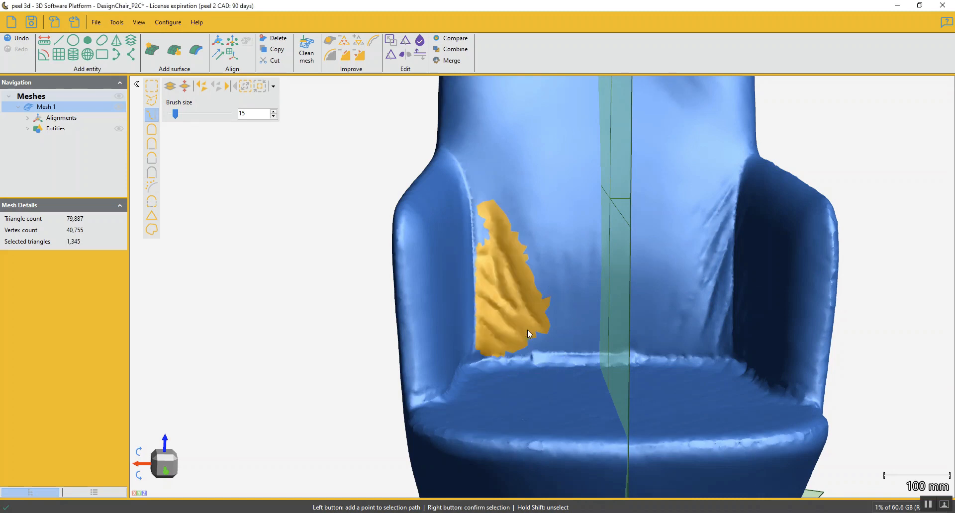
# Step: Add the wrinkled area beside the opposite armrest to the selection with a freeform polygon outline
pyautogui.click(154, 100)
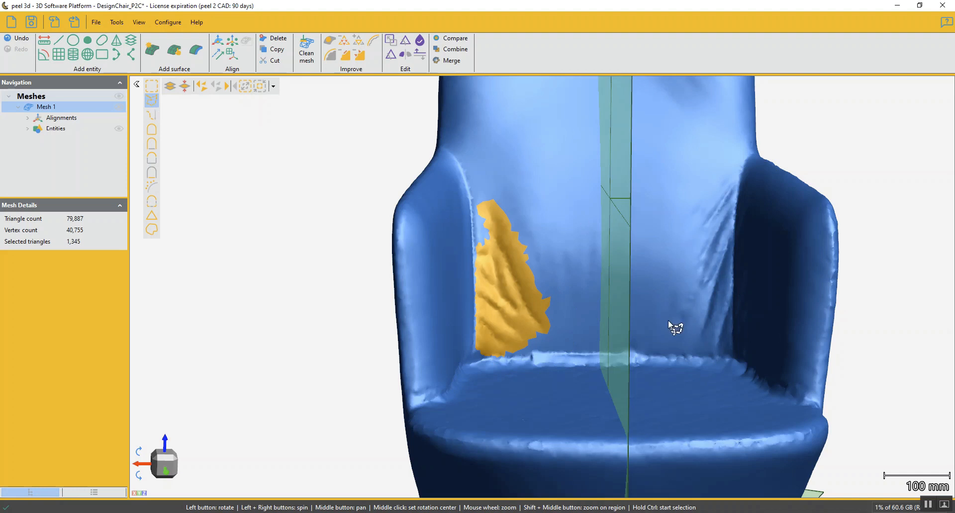
pyautogui.click(680, 278)
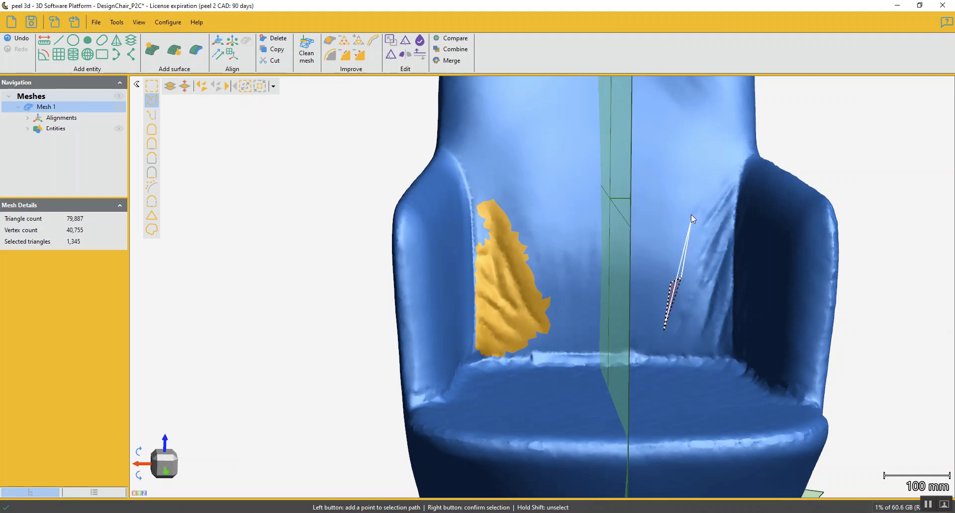
pyautogui.click(687, 204)
pyautogui.click(730, 171)
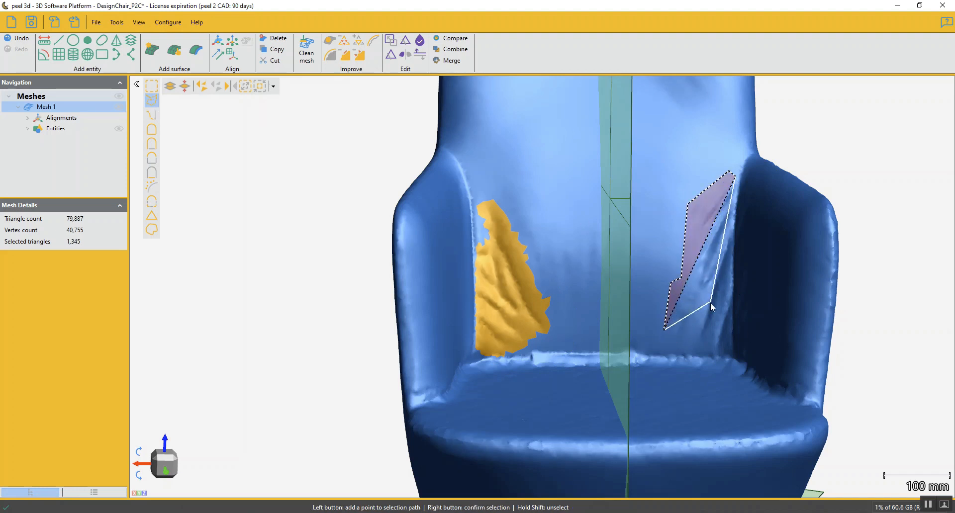
pyautogui.click(724, 322)
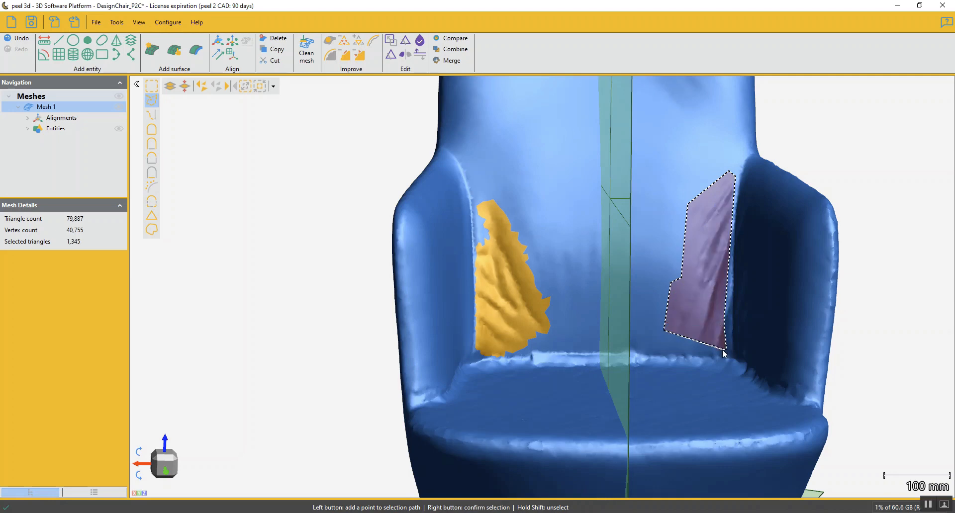
pyautogui.rightClick(700, 345)
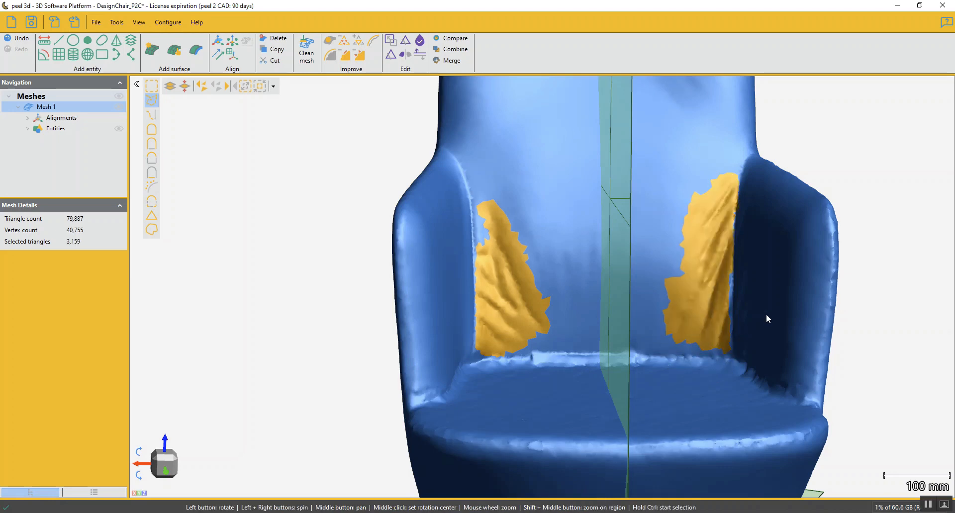
# Step: Deselect the triangles that spill over onto the armrest along the edge of the second wrinkle patch with a freeform outline
pyautogui.moveTo(767, 316); pyautogui.dragTo(768, 315)
pyautogui.scroll(3, 754, 209)
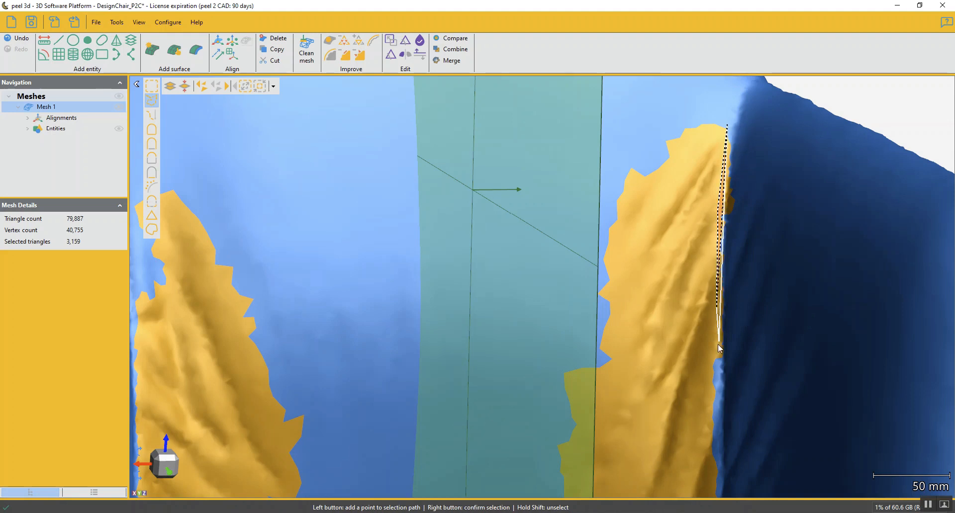
pyautogui.click(717, 371)
pyautogui.click(765, 370)
pyautogui.click(778, 130)
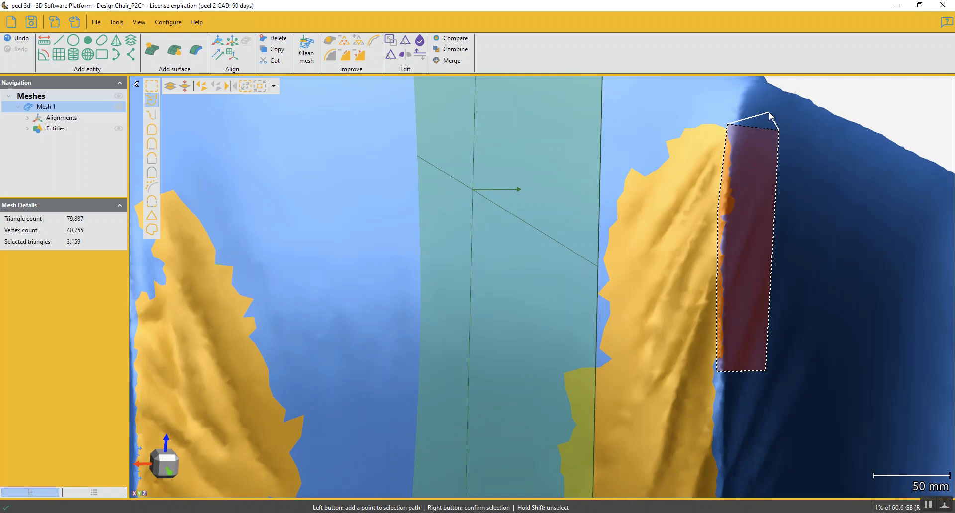
pyautogui.keyDown('shift'); pyautogui.rightClick(770, 115); pyautogui.keyUp('shift')
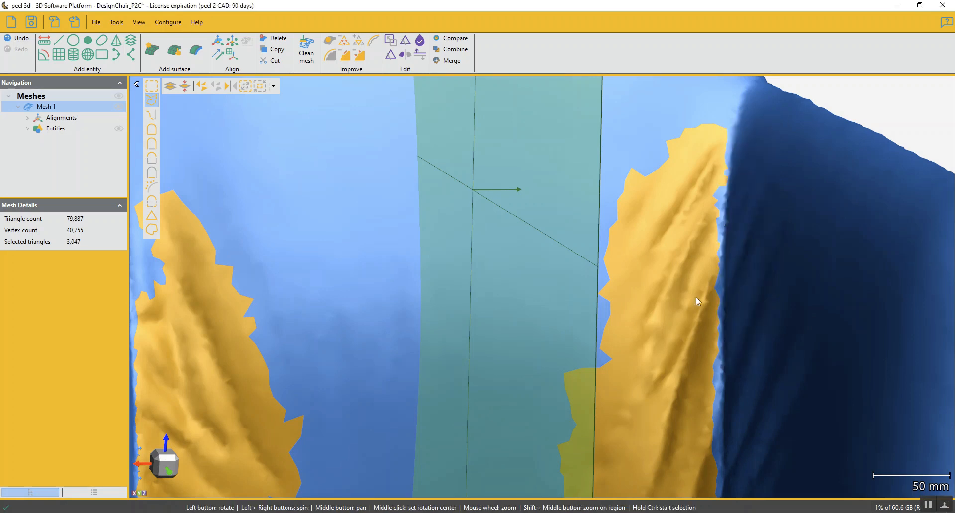
# Step: Remove both selected wrinkle patches from the lower backrest mesh
pyautogui.scroll(-3, 683, 323)
pyautogui.moveTo(563, 358); pyautogui.dragTo(590, 300, button='middle')
pyautogui.moveTo(590, 300); pyautogui.dragTo(576, 304)
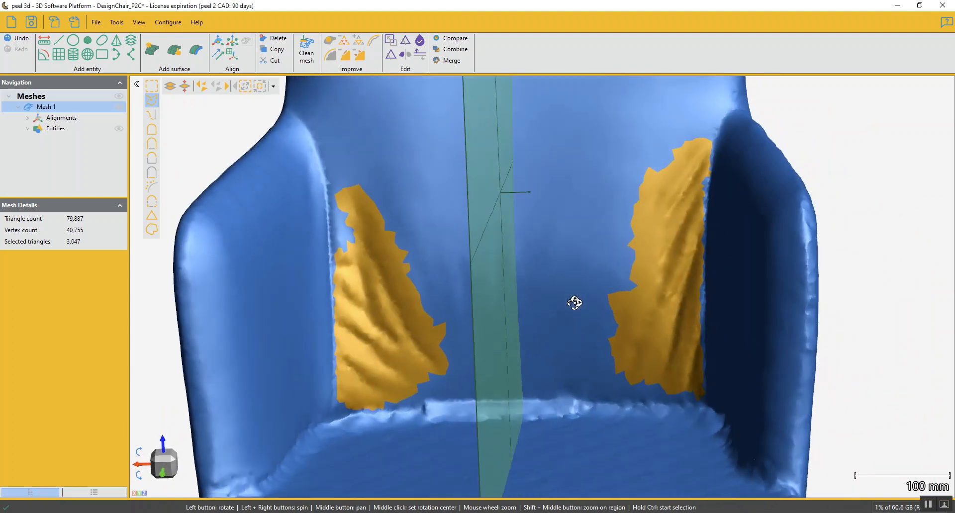
pyautogui.click(347, 56)
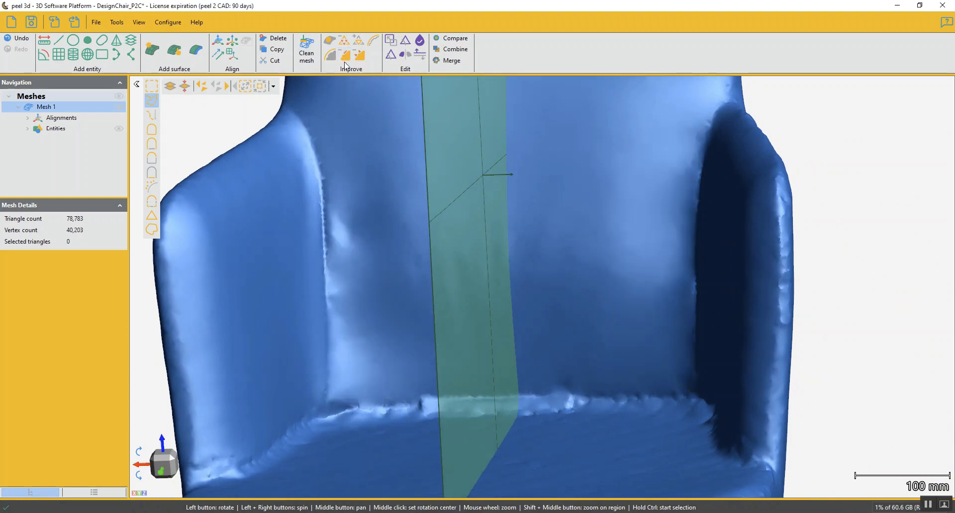
# Step: Select the top surface of the seat cushion by surface continuity with a selection tolerance of 55
pyautogui.scroll(-5, 541, 326)
pyautogui.moveTo(545, 328)
pyautogui.mouseDown()
pyautogui.moveTo(547, 346)
pyautogui.moveTo(543, 290)
pyautogui.moveTo(546, 351)
pyautogui.moveTo(559, 363)
pyautogui.moveTo(565, 340)
pyautogui.moveTo(562, 402)
pyautogui.moveTo(592, 315)
pyautogui.moveTo(540, 324)
pyautogui.mouseUp()
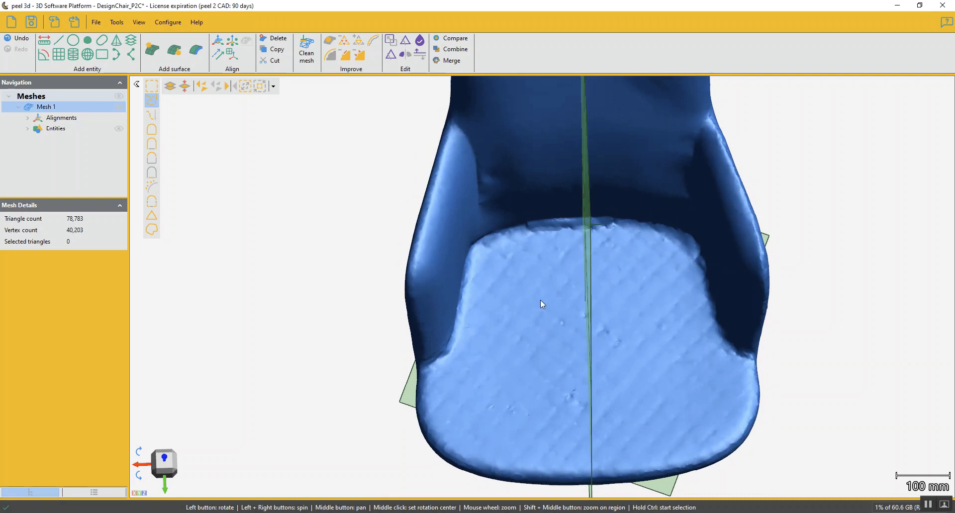
pyautogui.moveTo(556, 360); pyautogui.dragTo(540, 378)
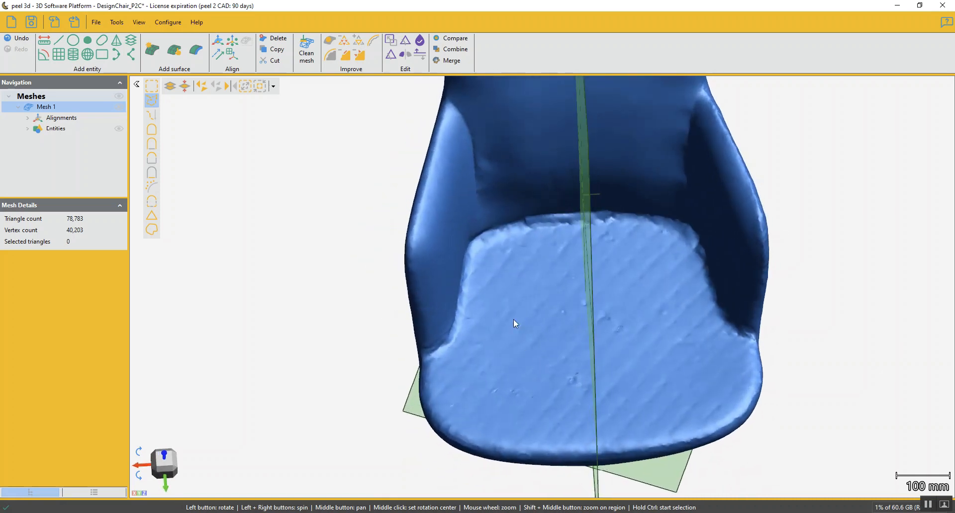
pyautogui.click(152, 173)
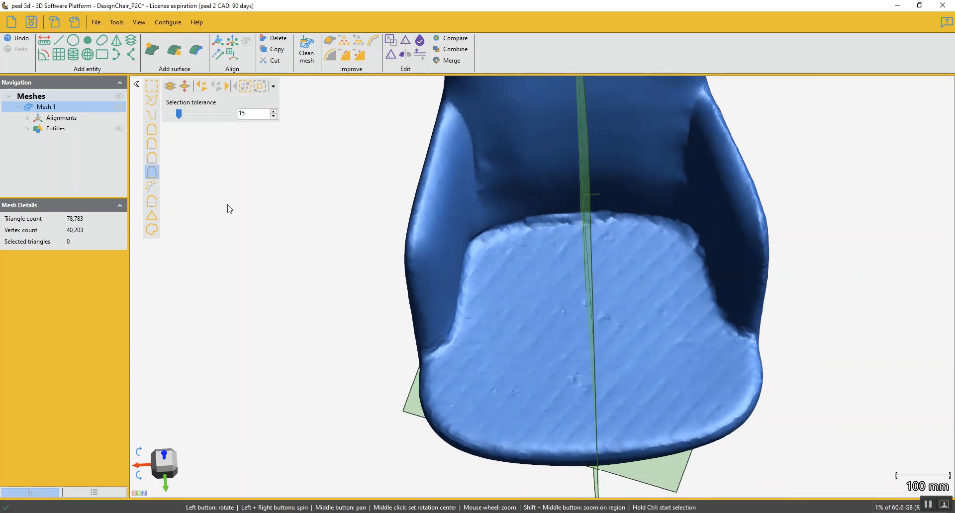
pyautogui.click(574, 318)
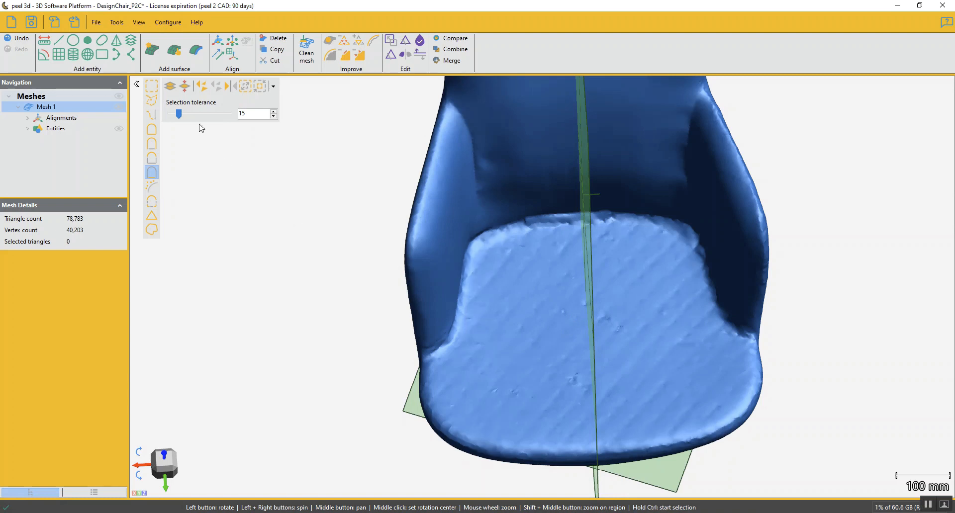
pyautogui.click(178, 115)
pyautogui.click(204, 114)
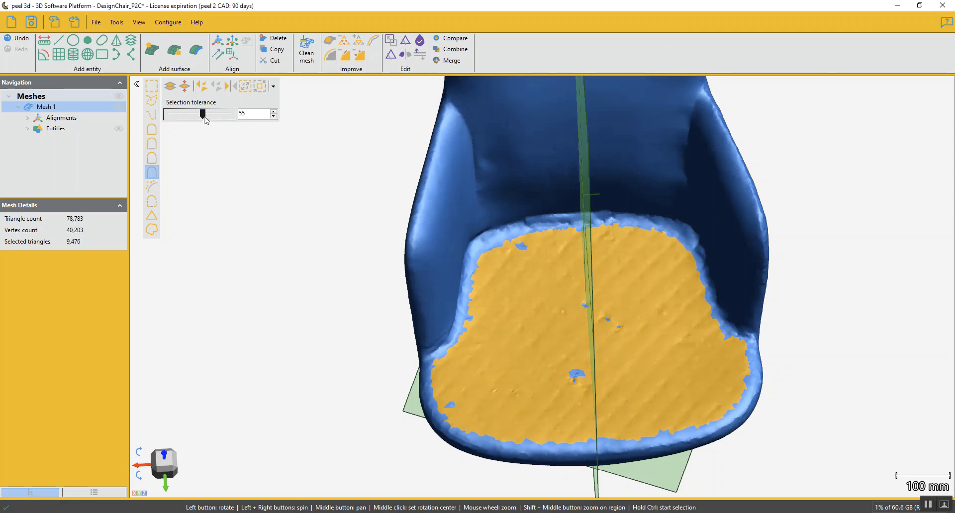
# Step: Fill the gaps inside the seat selection by growing it repeatedly and shrinking it back four times
pyautogui.moveTo(564, 344); pyautogui.dragTo(572, 375)
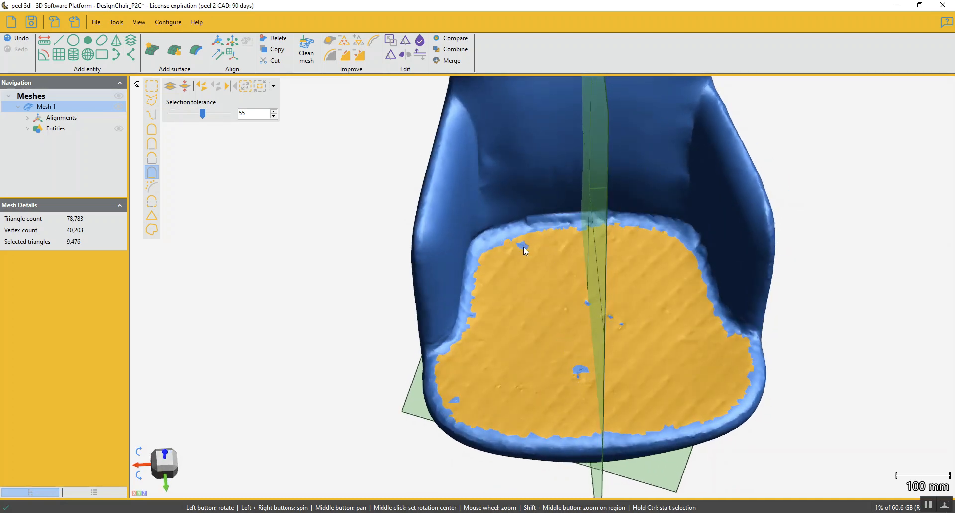
pyautogui.click(245, 86)
pyautogui.click(246, 86)
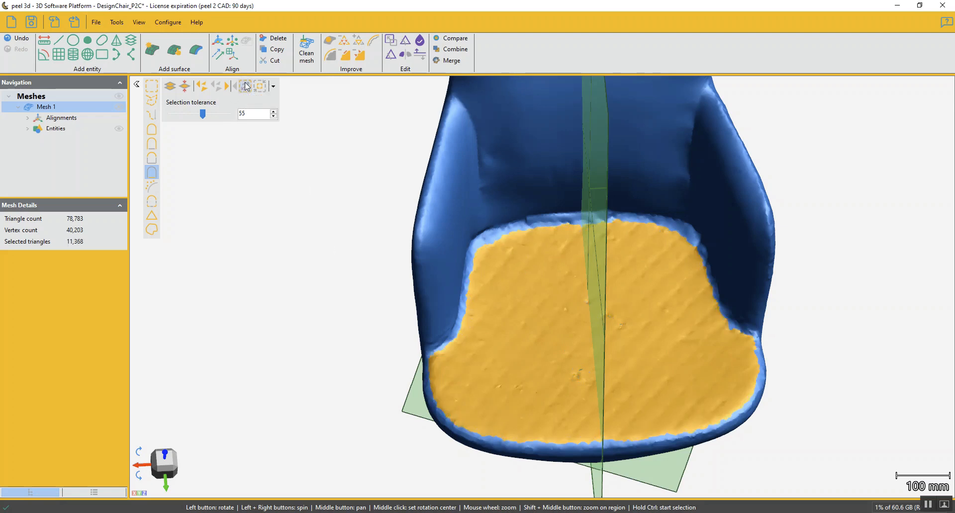
pyautogui.click(245, 87)
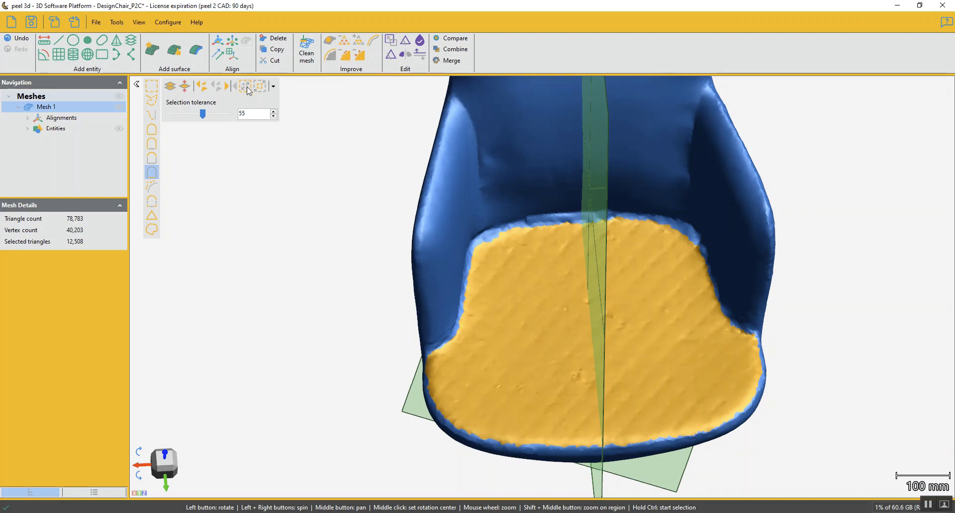
pyautogui.click(248, 88)
pyautogui.click(247, 88)
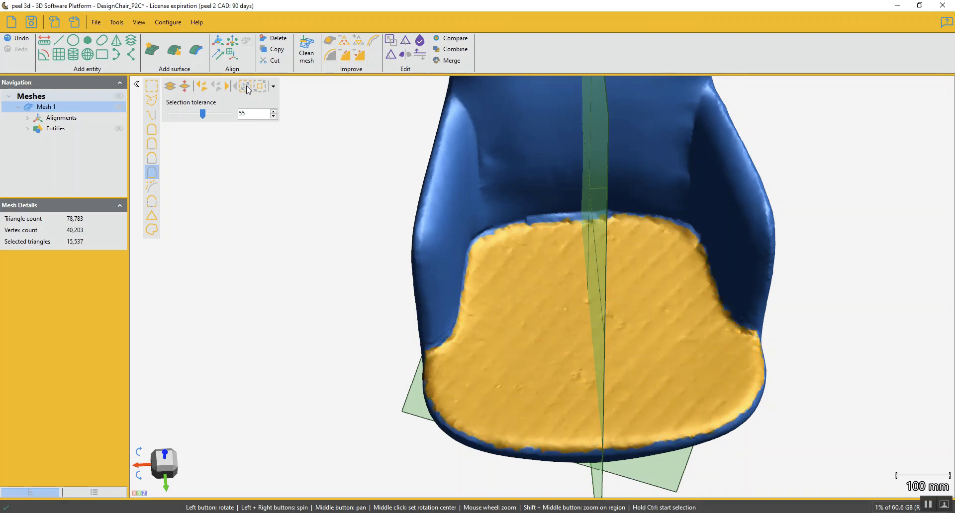
pyautogui.click(262, 88)
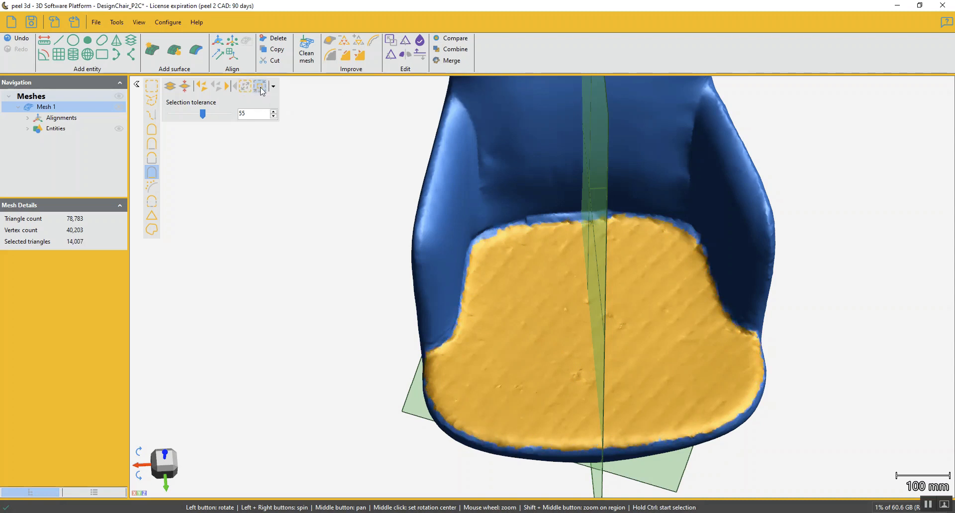
pyautogui.click(262, 90)
pyautogui.click(262, 89)
pyautogui.click(262, 89)
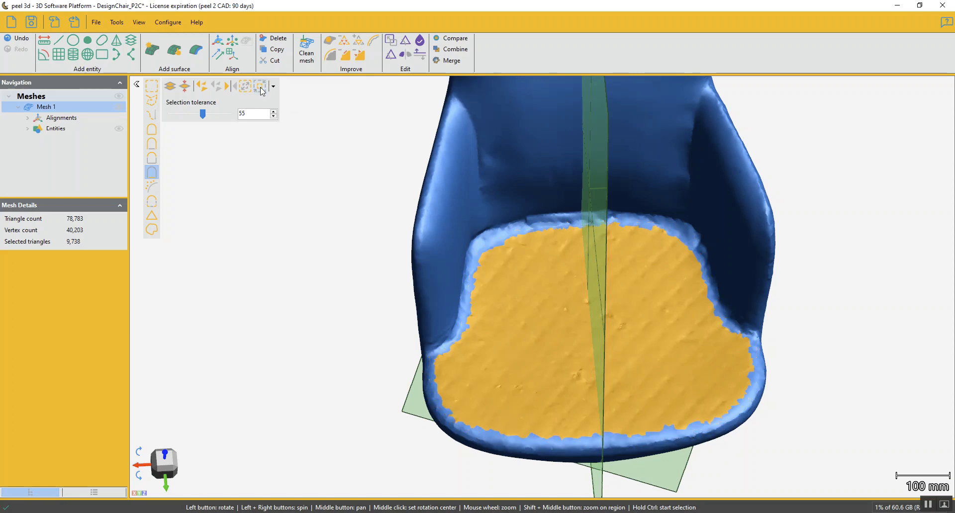
# Step: Extend the seat selection to the cushion's rear and side edges with a freeform outline from one armrest corner to the other
pyautogui.moveTo(660, 419); pyautogui.dragTo(605, 310)
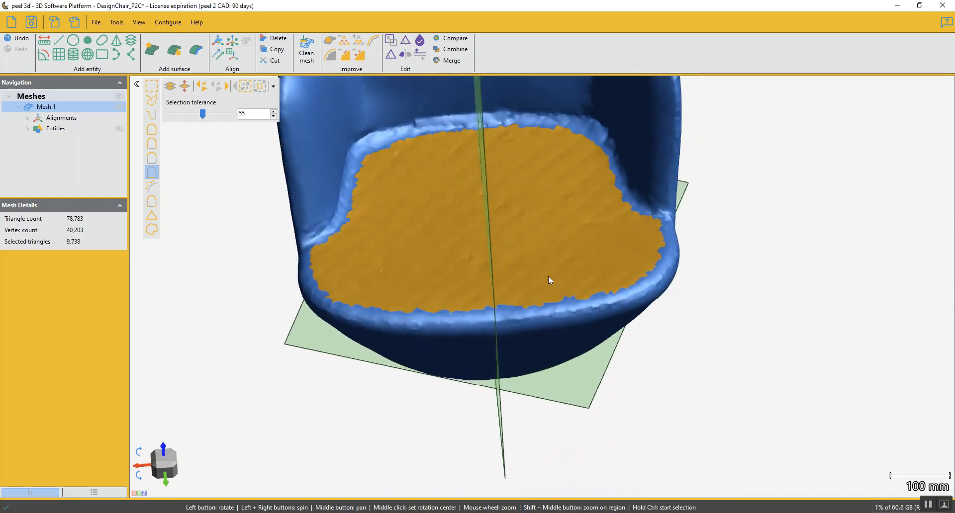
pyautogui.moveTo(511, 221); pyautogui.dragTo(531, 305, button='middle')
pyautogui.scroll(-1, 531, 305)
pyautogui.scroll(4, 407, 289)
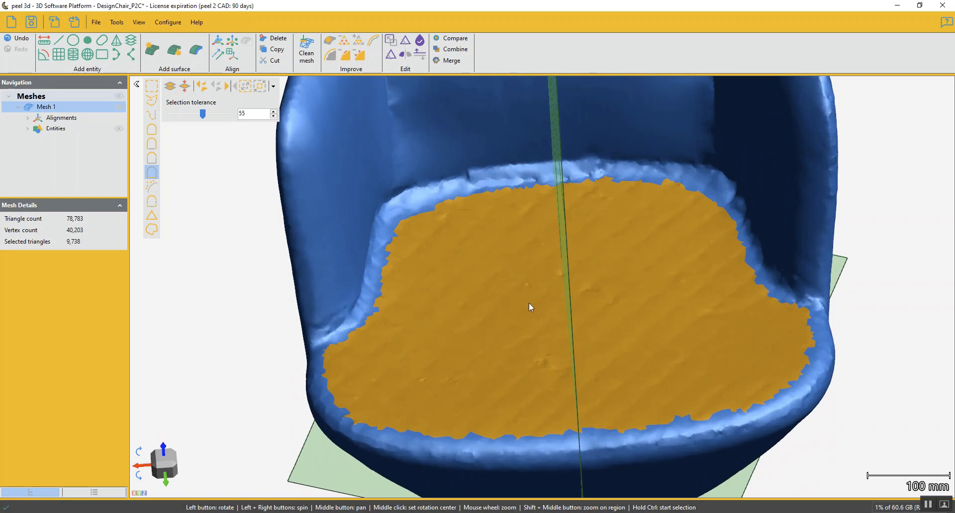
pyautogui.moveTo(530, 302); pyautogui.dragTo(542, 286, button='middle')
pyautogui.click(155, 103)
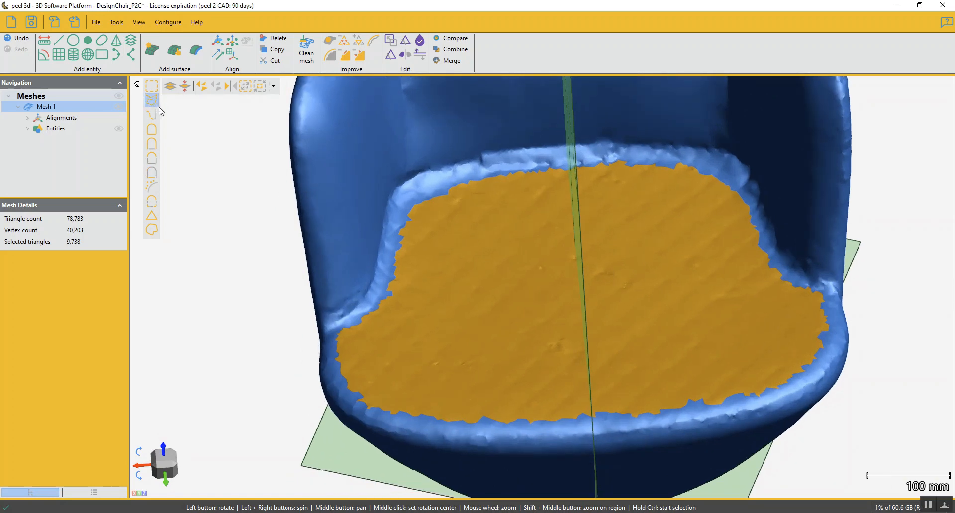
pyautogui.click(339, 332)
pyautogui.click(379, 297)
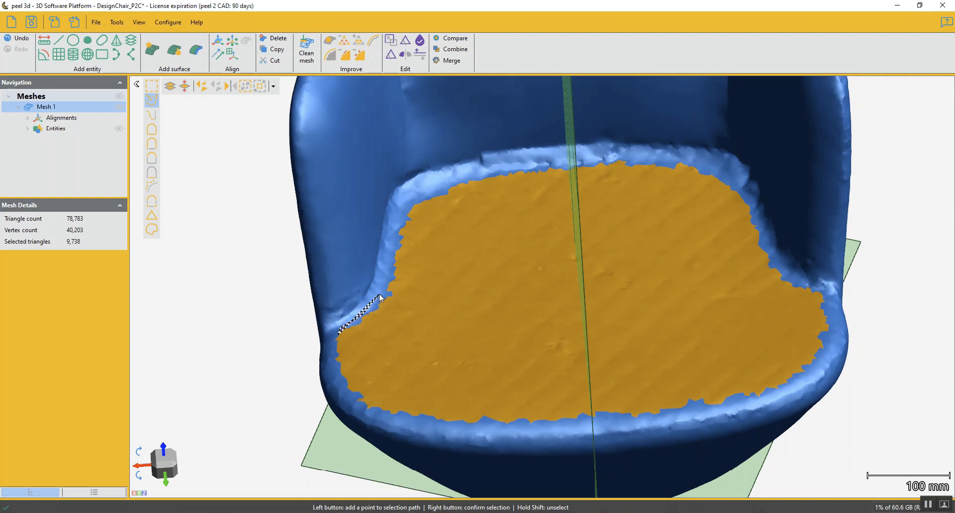
pyautogui.click(404, 208)
pyautogui.click(423, 193)
pyautogui.click(452, 181)
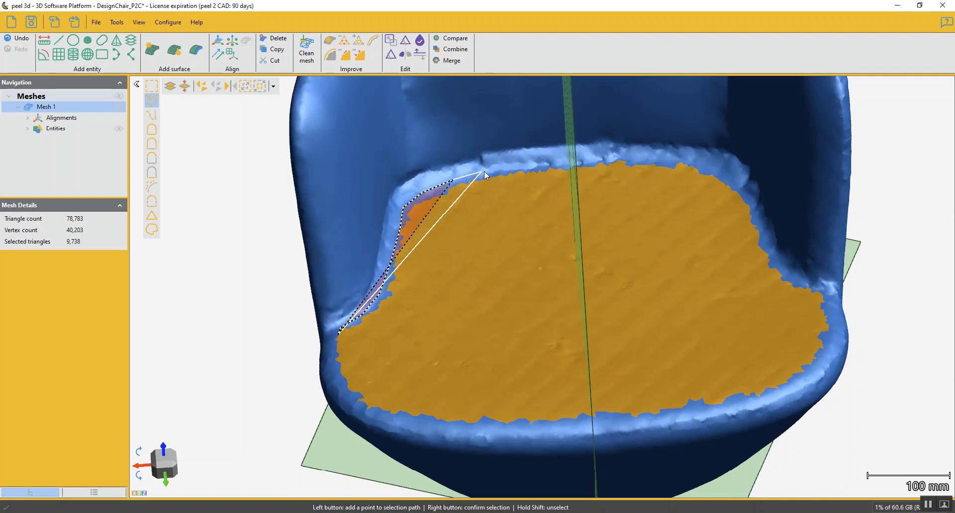
pyautogui.click(497, 170)
pyautogui.click(532, 166)
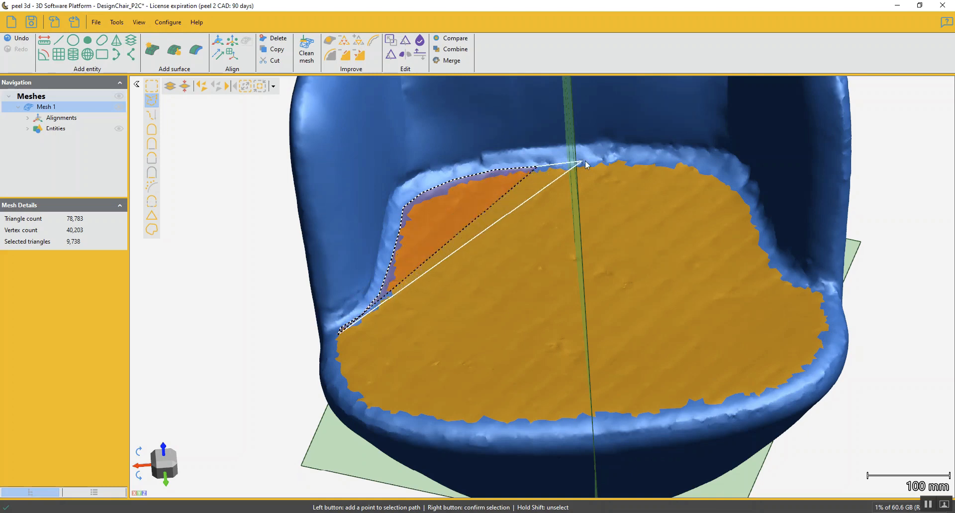
pyautogui.click(601, 162)
pyautogui.click(663, 159)
pyautogui.click(703, 164)
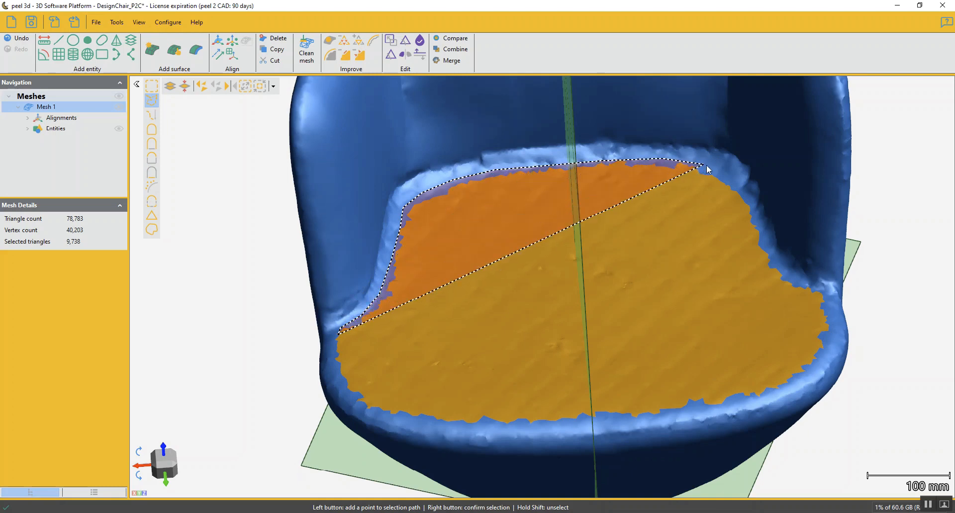
pyautogui.click(740, 188)
pyautogui.click(761, 233)
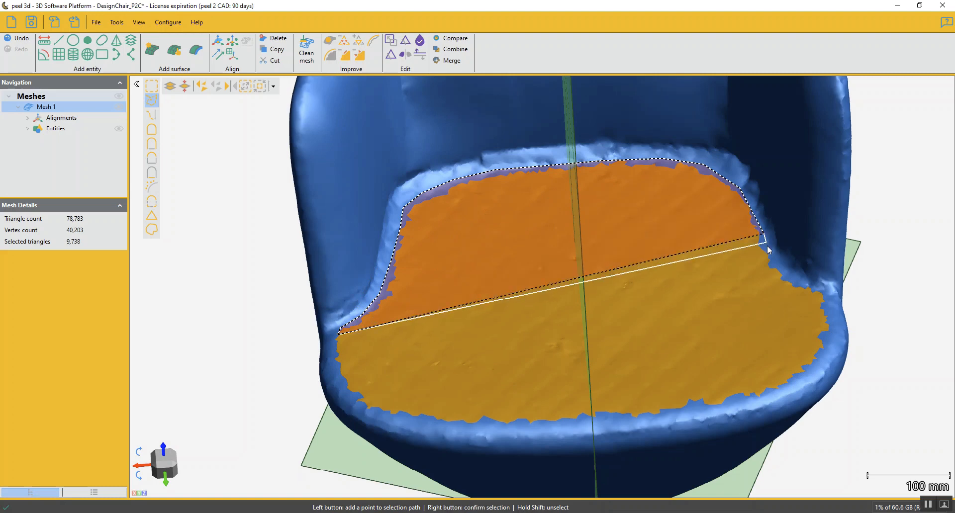
pyautogui.click(777, 266)
pyautogui.click(791, 279)
pyautogui.click(804, 287)
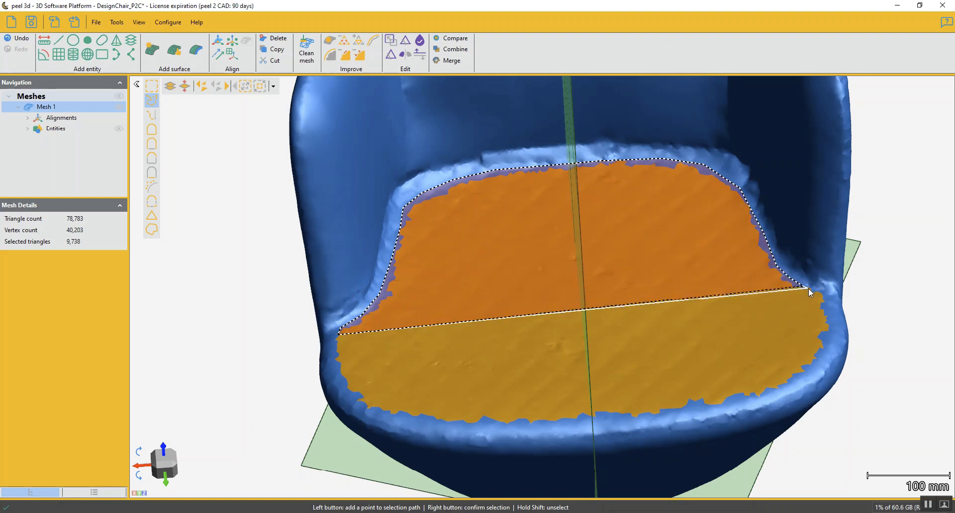
pyautogui.click(825, 292)
pyautogui.click(717, 348)
pyautogui.rightClick(717, 348)
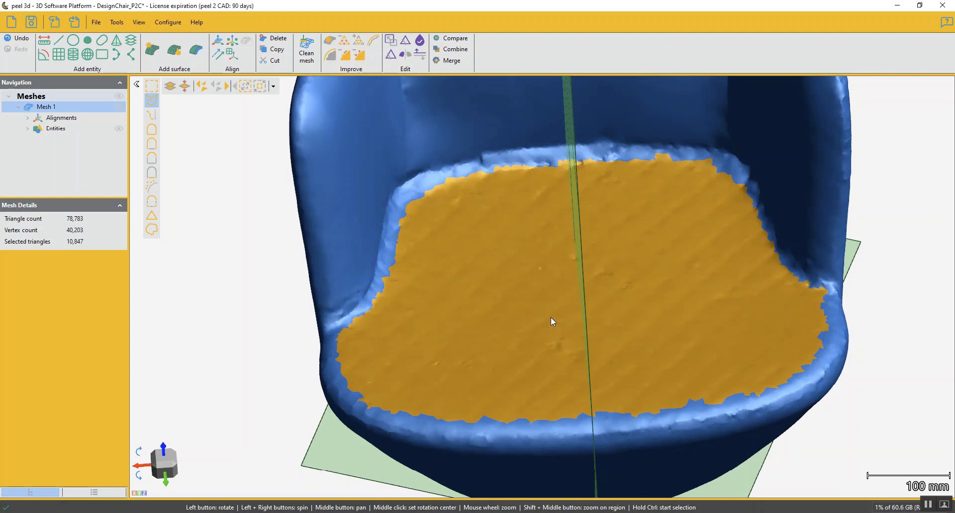
# Step: Deselect the strip of triangles along the seat's rear edge with a freeform outline and delete the remaining seat selection
pyautogui.keyDown('ctrl'); pyautogui.click(491, 167); pyautogui.keyUp('ctrl')
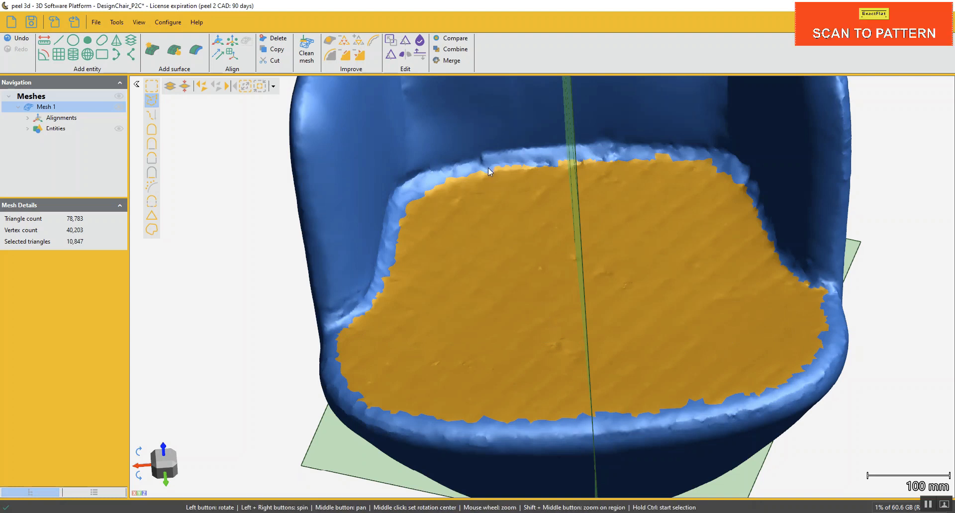
pyautogui.press('ctrl')
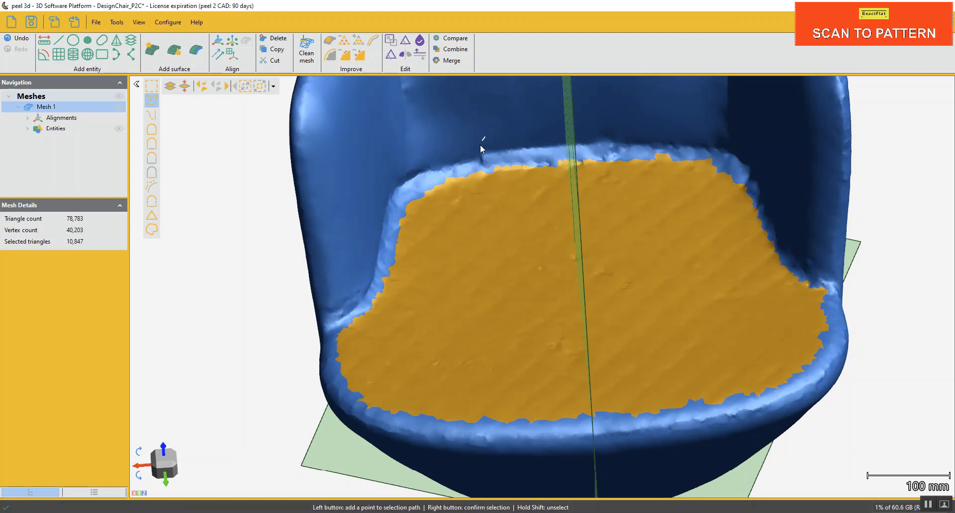
pyautogui.keyDown('ctrl'); pyautogui.click(474, 169); pyautogui.keyUp('ctrl')
pyautogui.keyDown('ctrl'); pyautogui.click(696, 156); pyautogui.keyUp('ctrl')
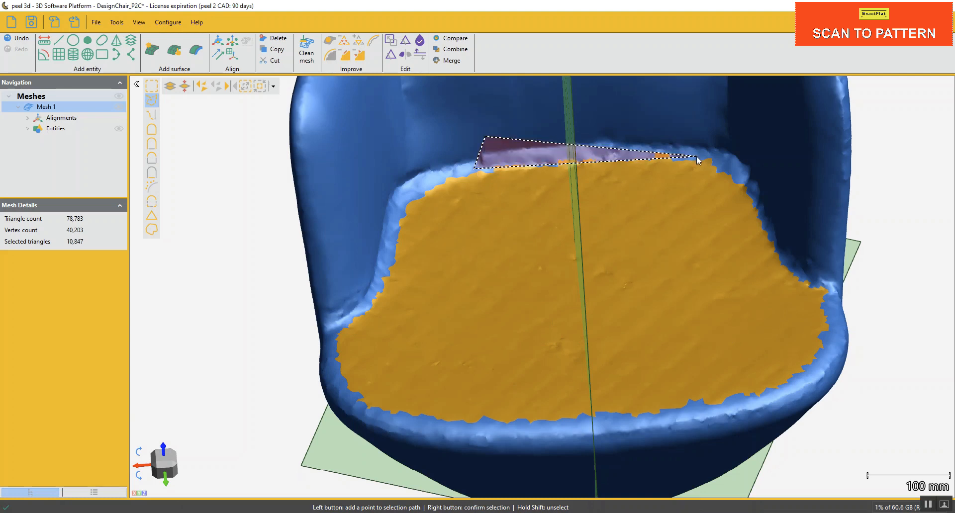
pyautogui.keyDown('ctrl'); pyautogui.rightClick(680, 120); pyautogui.keyUp('ctrl')
pyautogui.moveTo(620, 229); pyautogui.dragTo(598, 260)
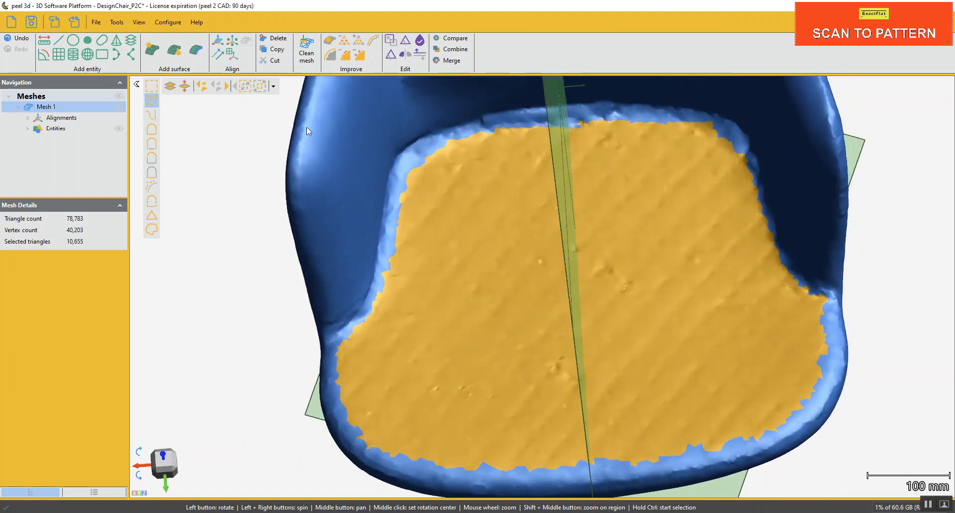
pyautogui.click(277, 40)
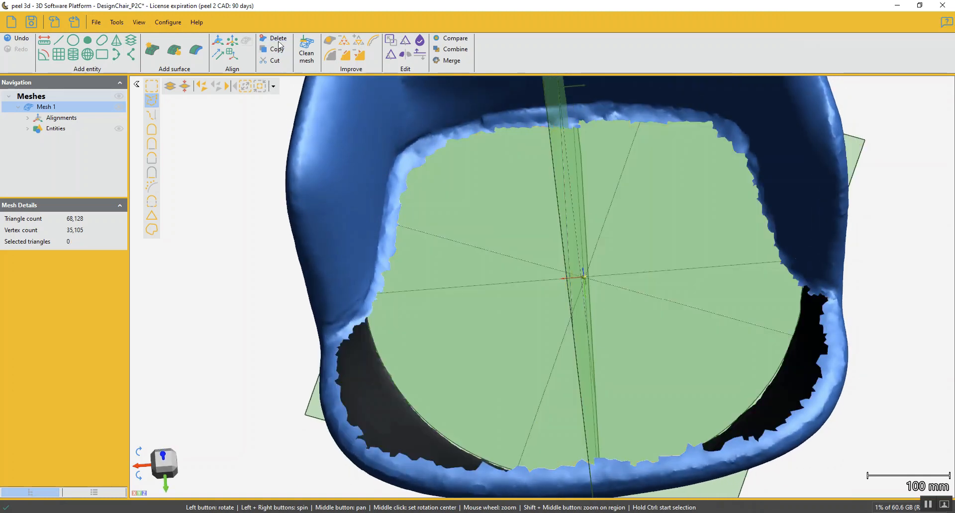
# Step: Start filling holes on the mesh with the Flat filling method
pyautogui.scroll(-3, 264, 133)
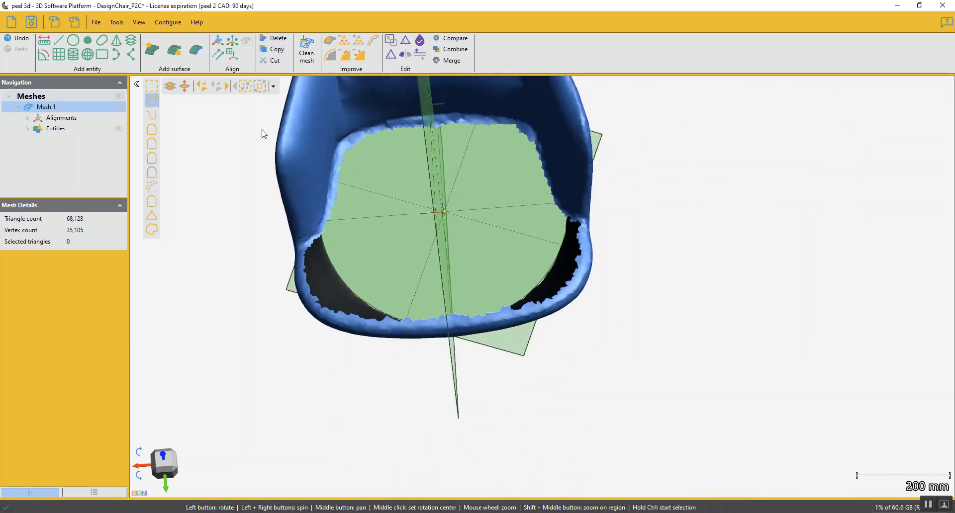
pyautogui.moveTo(305, 189); pyautogui.dragTo(291, 137)
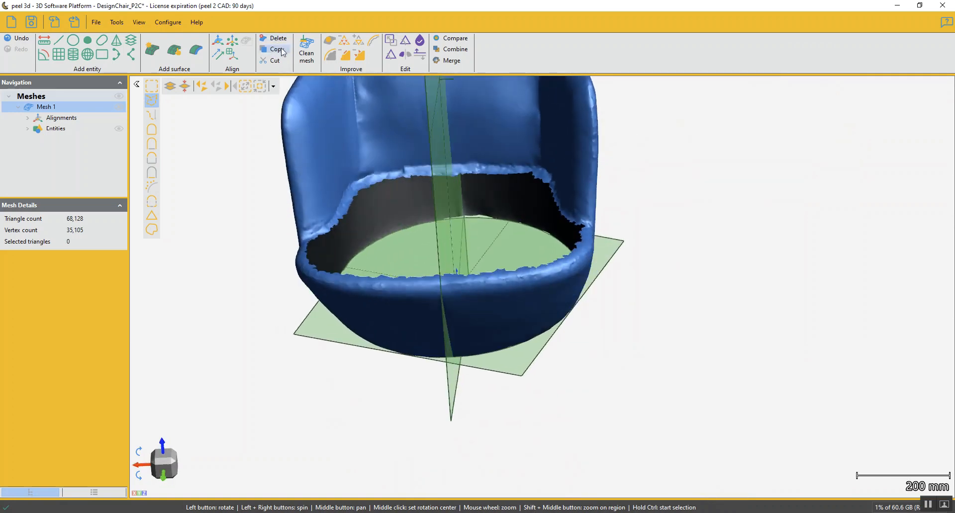
pyautogui.click(331, 42)
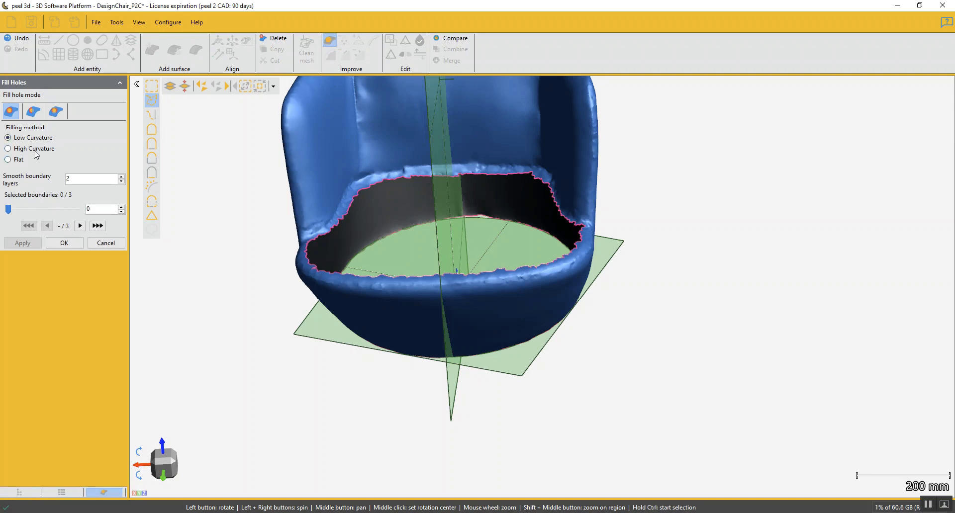
pyautogui.click(8, 160)
# Step: Try to fill the seat opening with 2 smooth boundary layers, inspect the patch edge, and undo the fill
pyautogui.moveTo(449, 230); pyautogui.dragTo(451, 252)
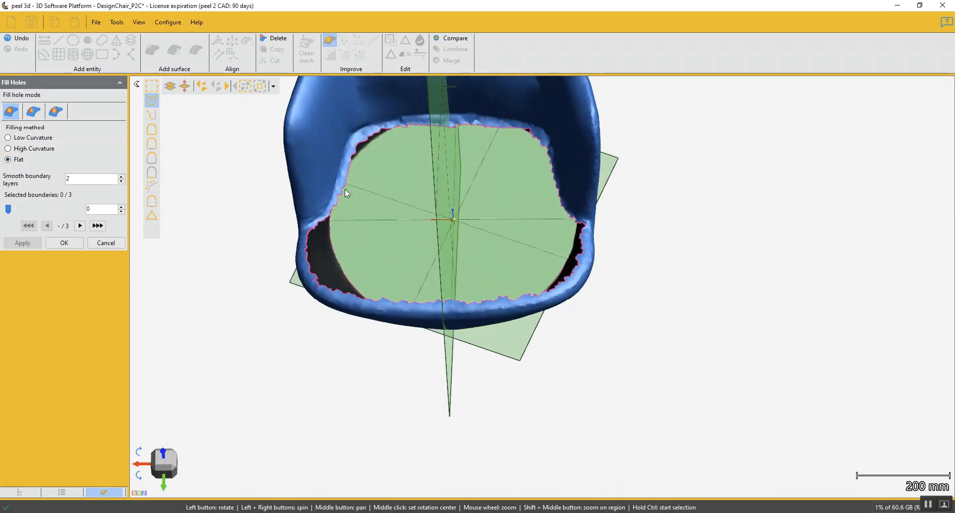
pyautogui.click(389, 278)
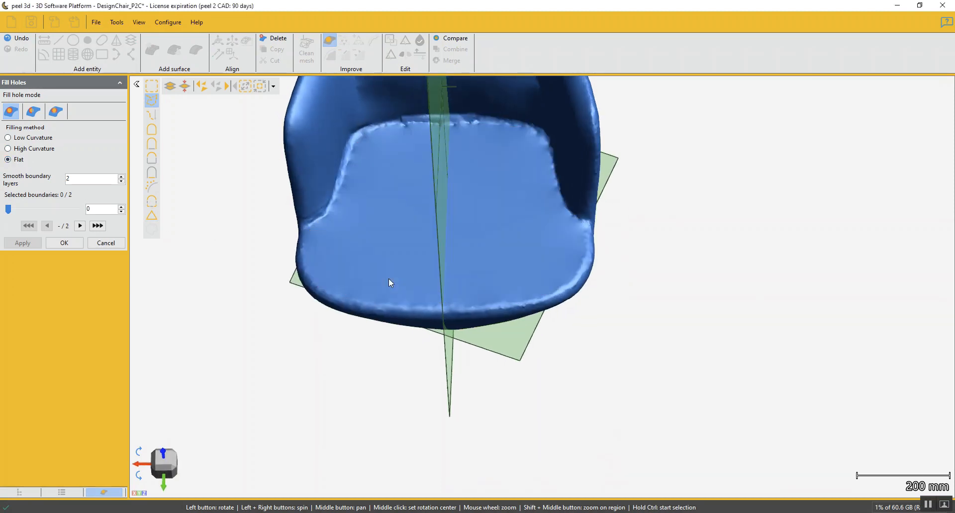
pyautogui.moveTo(389, 279)
pyautogui.mouseDown()
pyautogui.moveTo(386, 269)
pyautogui.moveTo(393, 274)
pyautogui.mouseUp()
pyautogui.scroll(10, 329, 209)
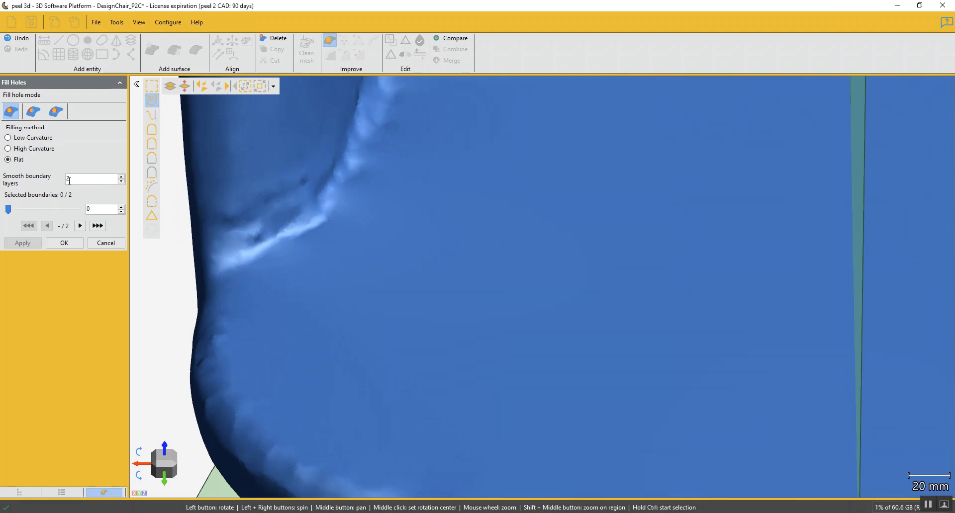
pyautogui.scroll(-5, 259, 217)
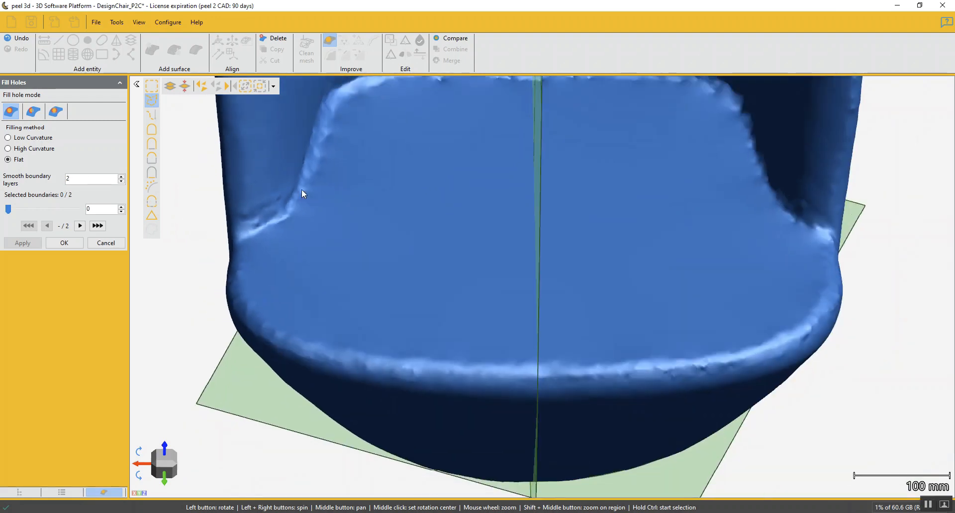
pyautogui.scroll(-2, 318, 191)
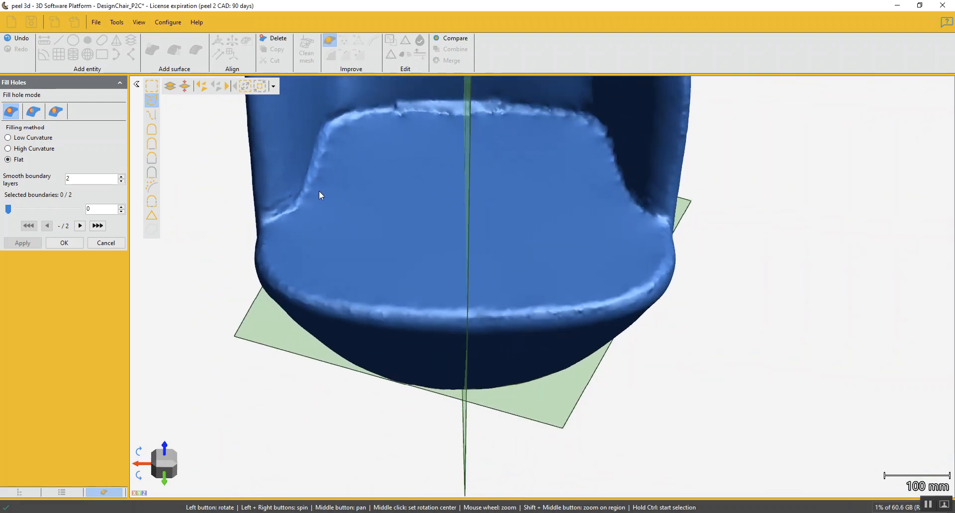
pyautogui.middleClick(335, 194)
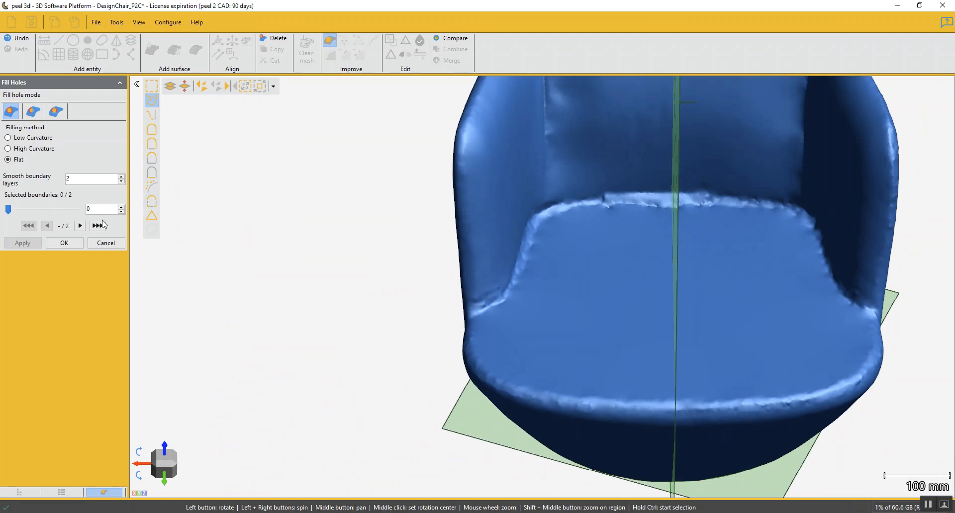
pyautogui.click(22, 39)
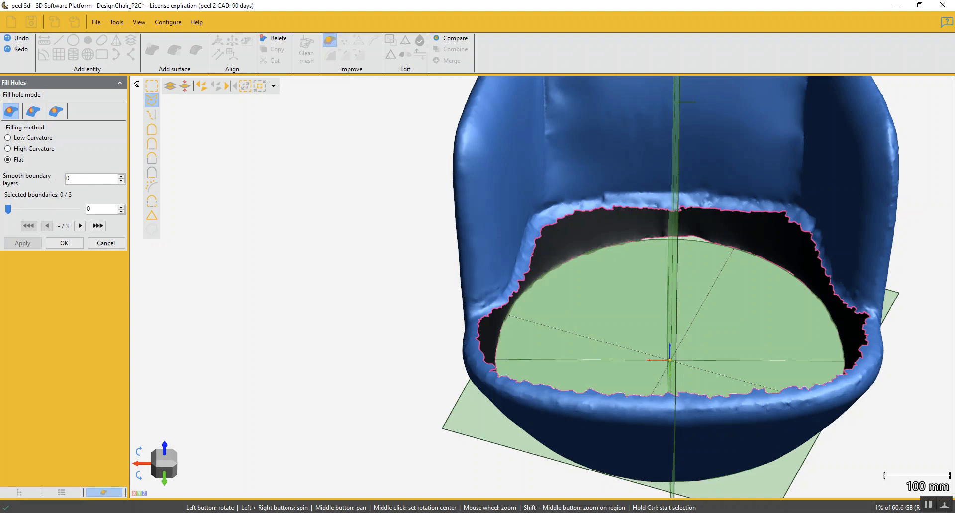
# Step: Fill the seat opening with a flat patch using 0 smooth boundary layers
pyautogui.click(567, 217)
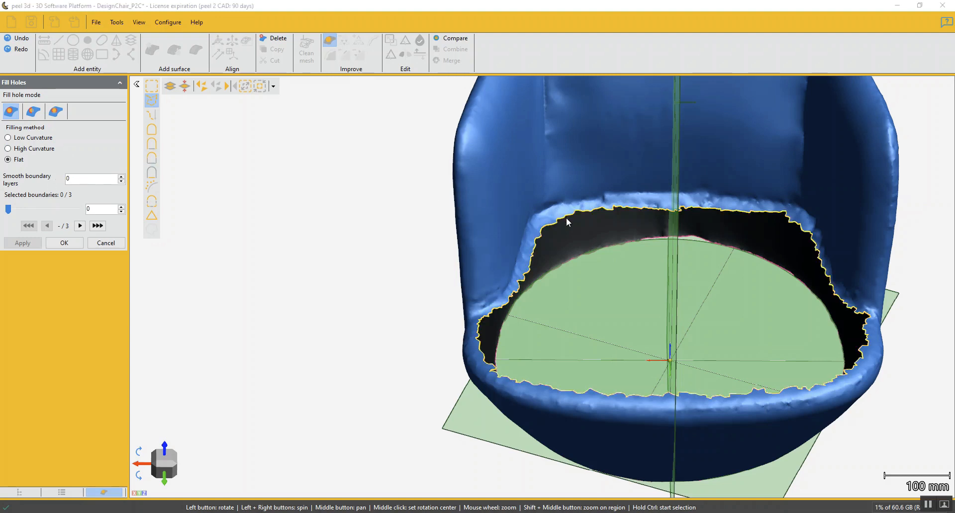
pyautogui.scroll(-3, 577, 224)
pyautogui.moveTo(592, 234); pyautogui.dragTo(584, 298)
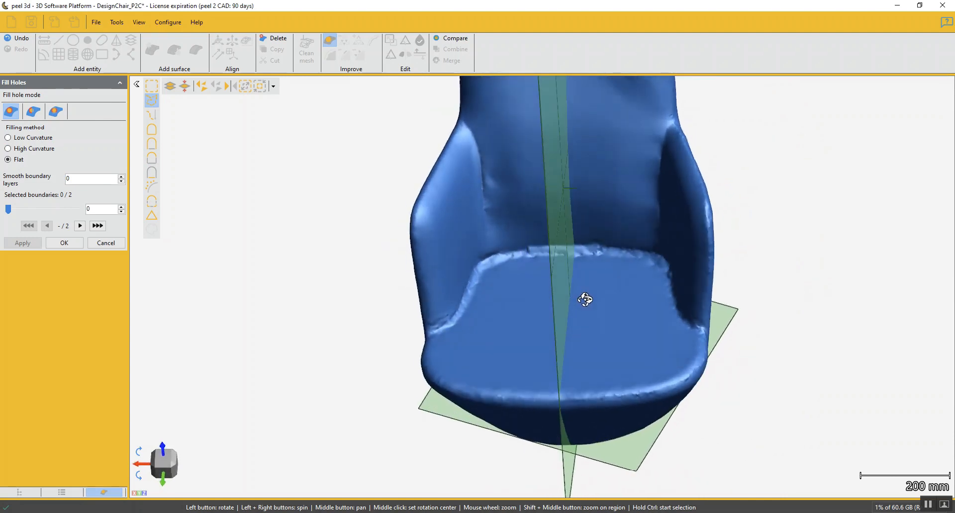
pyautogui.click(64, 243)
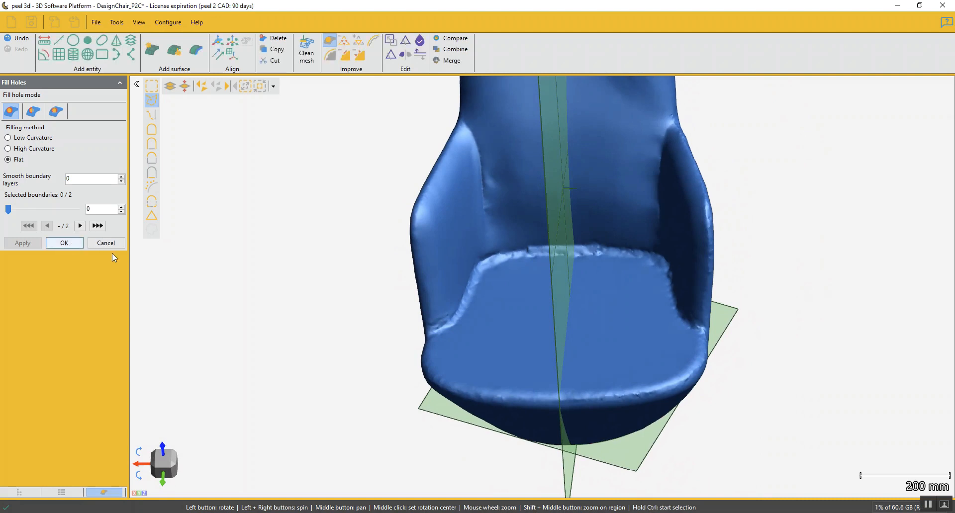
# Step: Examine the rough seam between the filled seat, the backrest and the armrests, up close at the front armrest corner
pyautogui.moveTo(452, 336); pyautogui.dragTo(527, 381)
pyautogui.scroll(5, 500, 378)
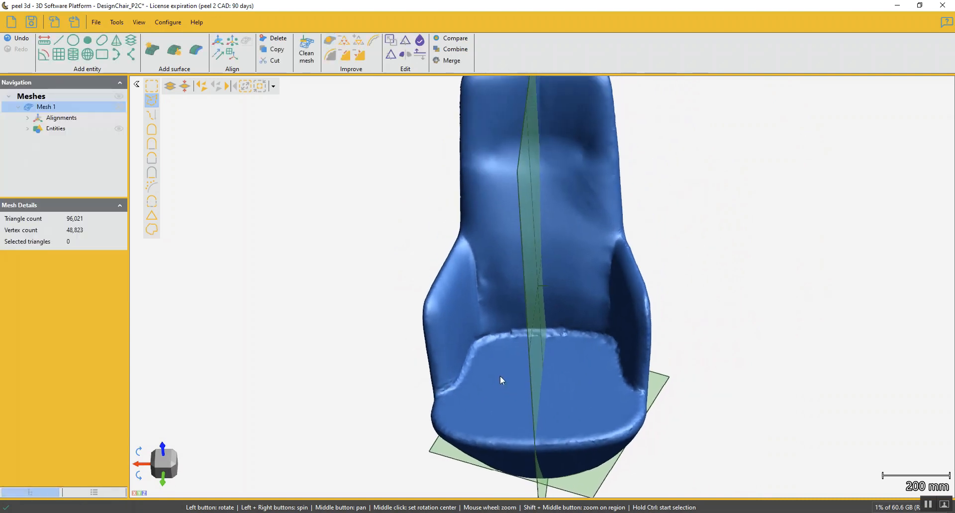
pyautogui.moveTo(476, 364); pyautogui.dragTo(399, 306)
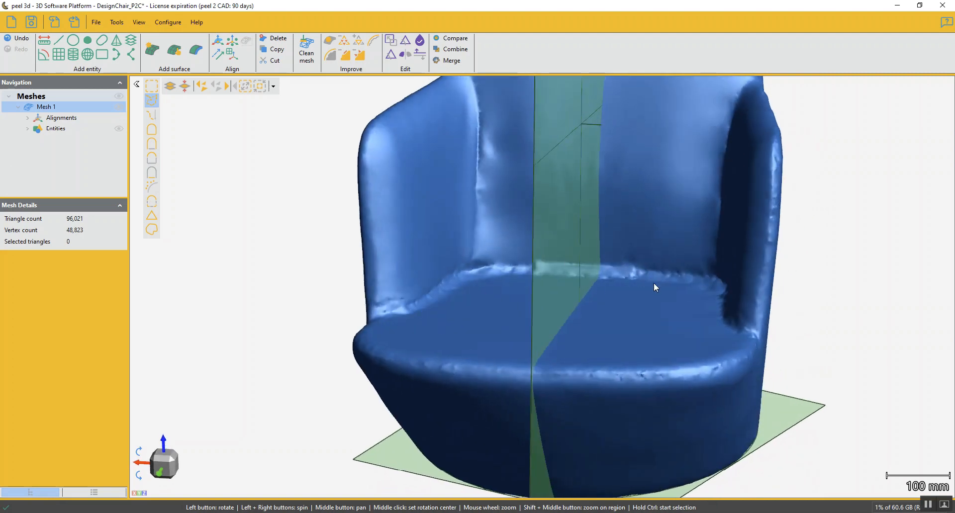
pyautogui.moveTo(655, 283); pyautogui.dragTo(653, 303)
pyautogui.moveTo(358, 353); pyautogui.dragTo(391, 334)
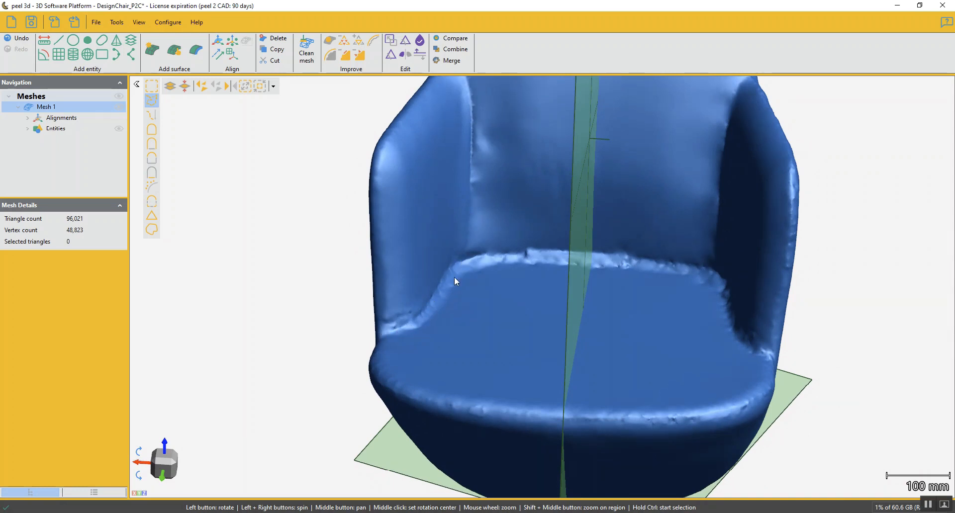
pyautogui.scroll(3, 429, 319)
pyautogui.middleClick(421, 308)
pyautogui.moveTo(571, 330); pyautogui.dragTo(546, 345)
pyautogui.scroll(-2, 564, 329)
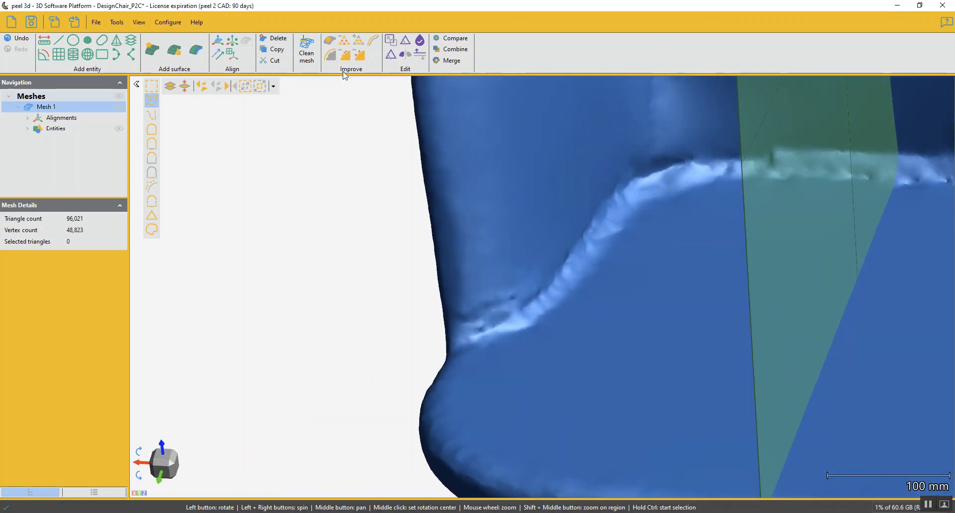
# Step: Start filling holes and select the rough seat seam with a size 40 path brush, from the left armrest's front corner past the middle of the backrest
pyautogui.click(329, 42)
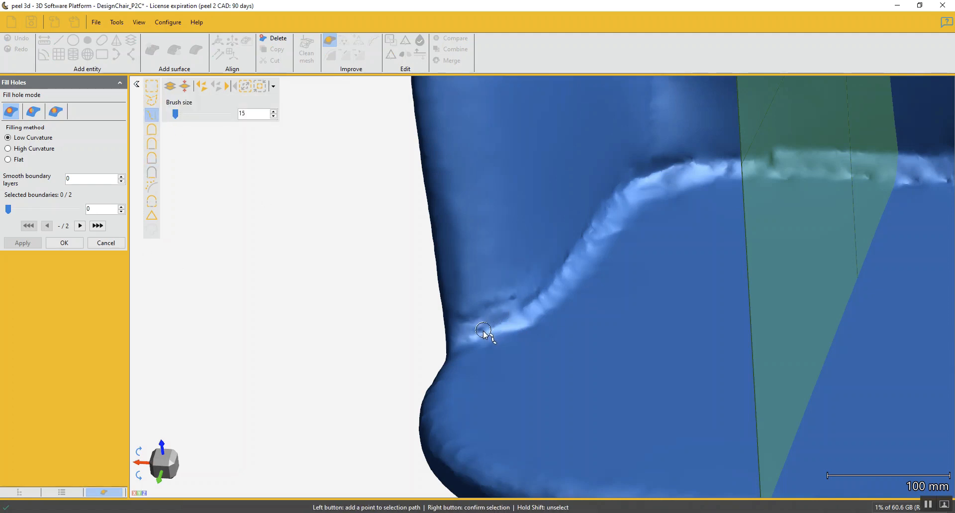
pyautogui.keyDown('ctrl'); pyautogui.scroll(1, 485, 334); pyautogui.keyUp('ctrl')
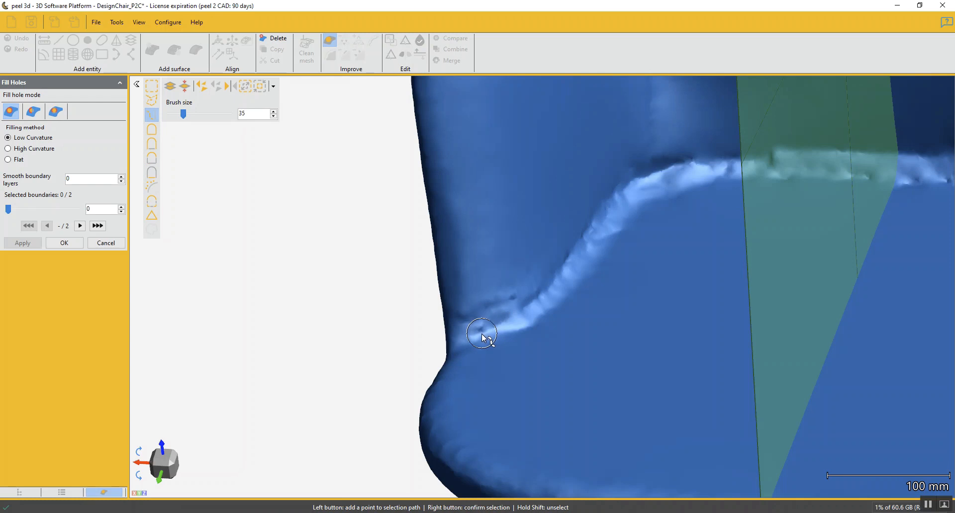
pyautogui.keyDown('ctrl'); pyautogui.scroll(5, 482, 336); pyautogui.keyUp('ctrl')
pyautogui.keyDown('ctrl'); pyautogui.scroll(-2, 489, 331); pyautogui.keyUp('ctrl')
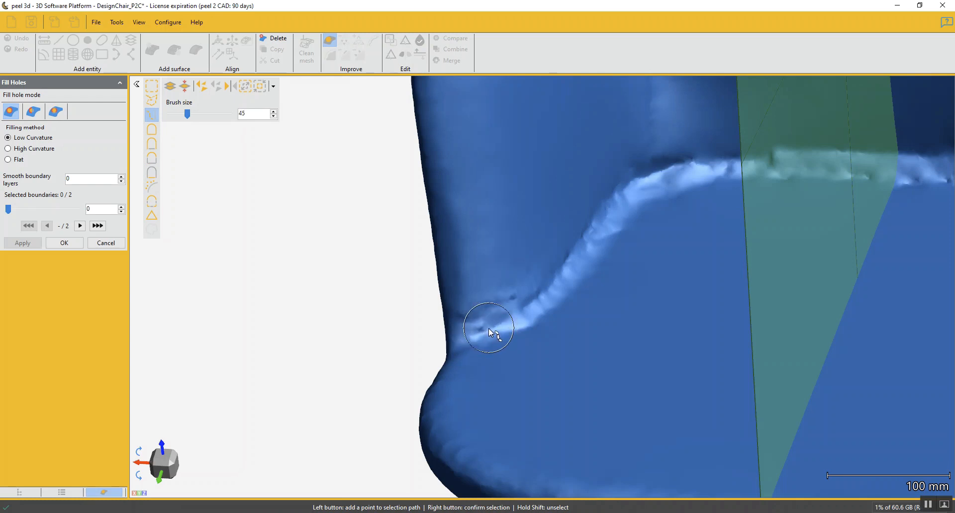
pyautogui.click(483, 331)
pyautogui.click(534, 306)
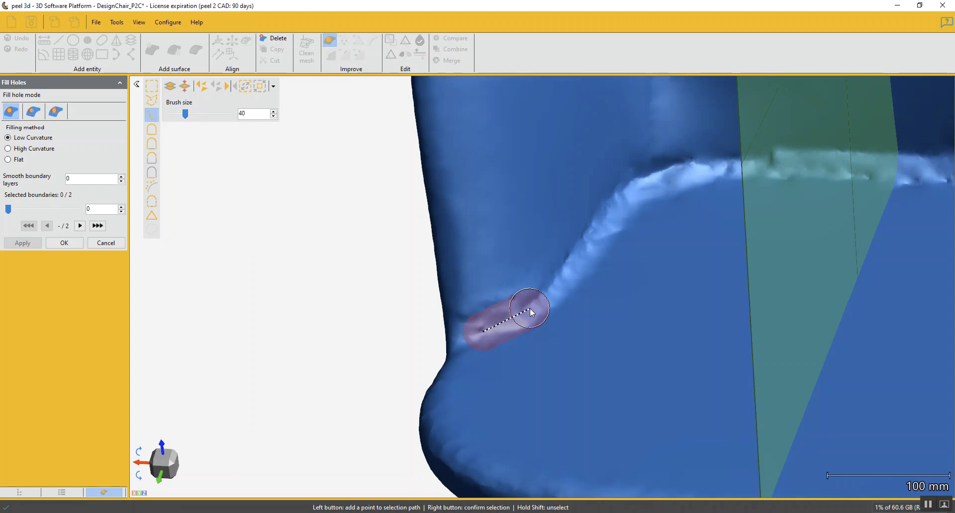
pyautogui.click(582, 267)
pyautogui.click(598, 223)
pyautogui.click(621, 201)
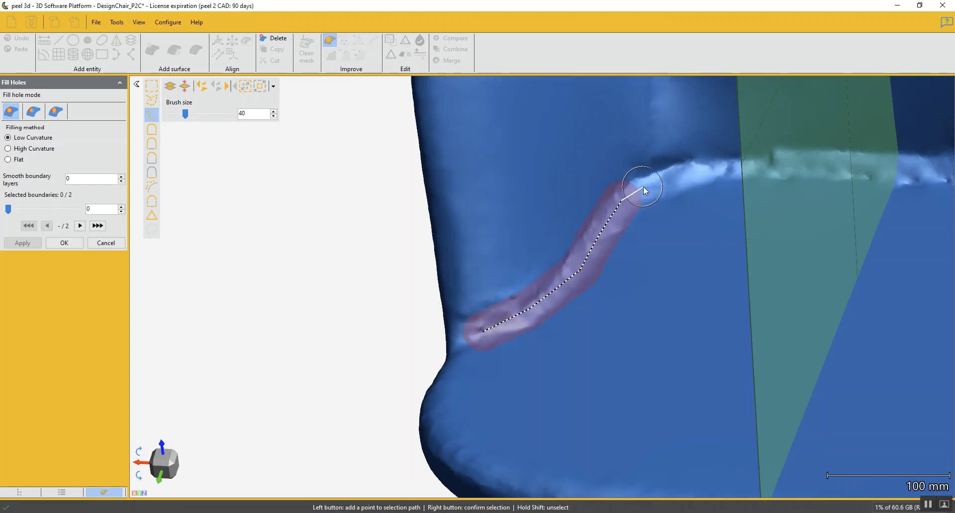
pyautogui.click(652, 183)
pyautogui.click(697, 171)
pyautogui.click(778, 162)
pyautogui.click(870, 167)
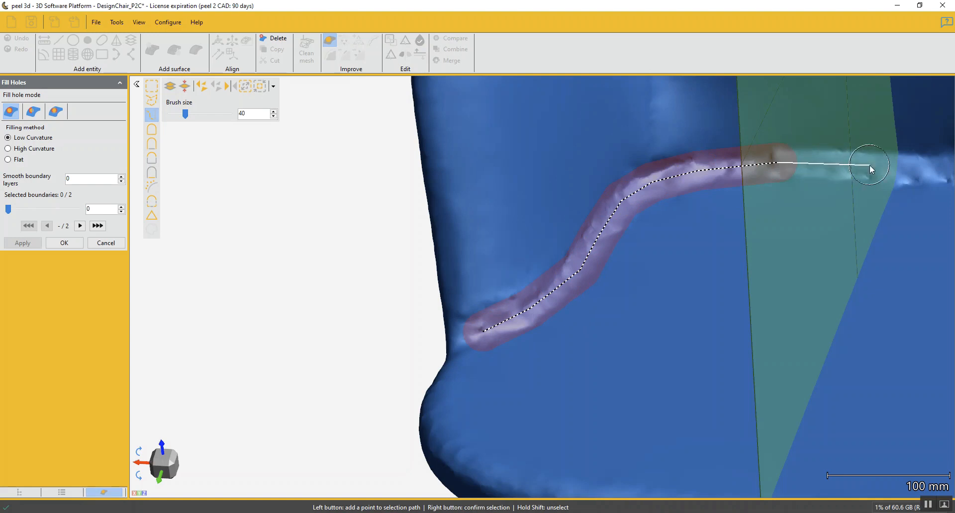
pyautogui.click(938, 163)
pyautogui.rightClick(886, 217)
# Step: Extend the path selection along the rest of the backrest seam to the corner with the right armrest
pyautogui.moveTo(886, 217); pyautogui.dragTo(614, 278)
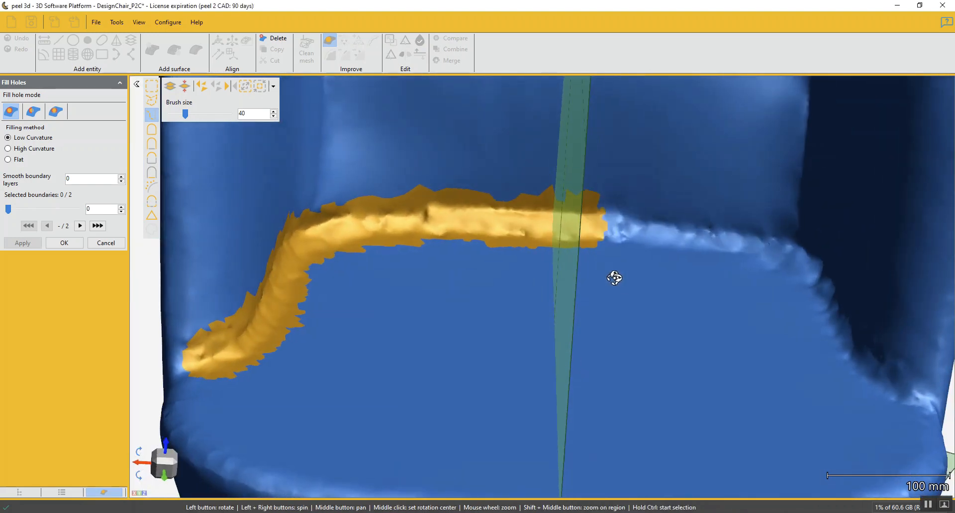
pyautogui.click(604, 225)
pyautogui.click(661, 229)
pyautogui.click(741, 239)
pyautogui.click(783, 248)
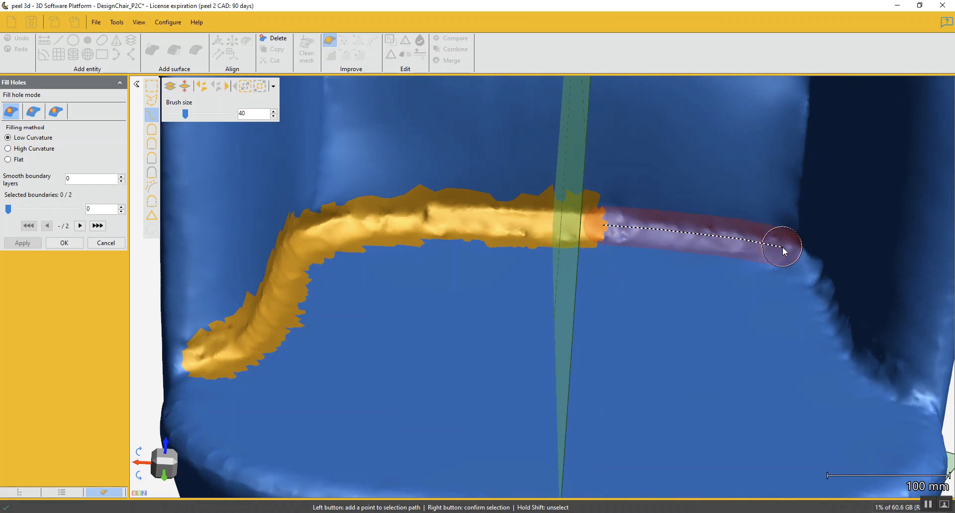
pyautogui.click(804, 270)
pyautogui.rightClick(810, 274)
# Step: Extend the path selection along the seam between the seat and the right armrest up to its front corner
pyautogui.moveTo(750, 385); pyautogui.dragTo(726, 386)
pyautogui.click(739, 248)
pyautogui.click(785, 275)
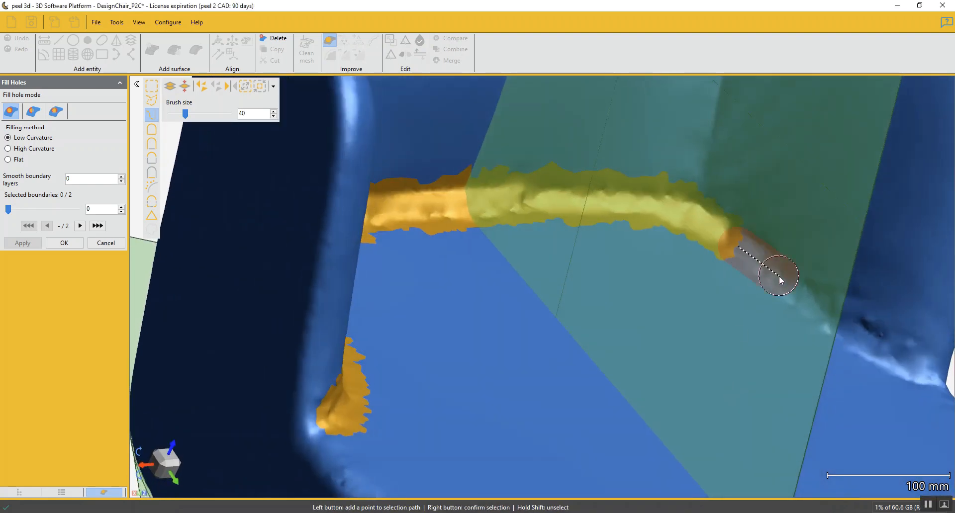
pyautogui.click(816, 315)
pyautogui.click(865, 346)
pyautogui.click(926, 366)
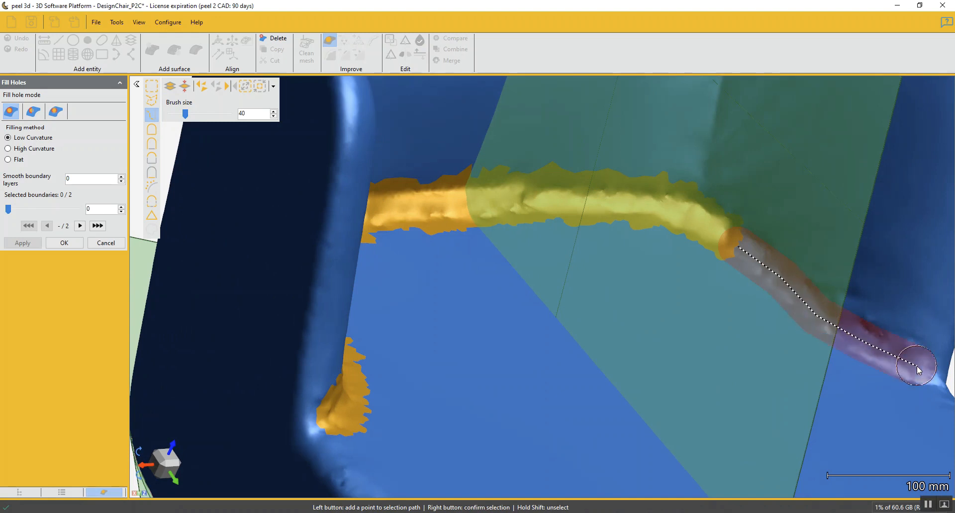
pyautogui.rightClick(931, 371)
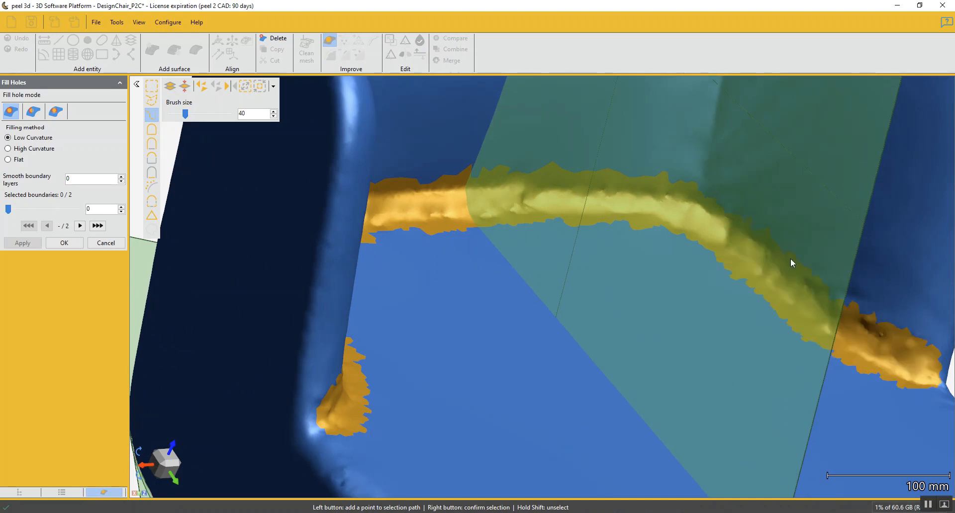
# Step: Hide the entities Plane 1, Plane 2 and Circle 1
pyautogui.click(19, 493)
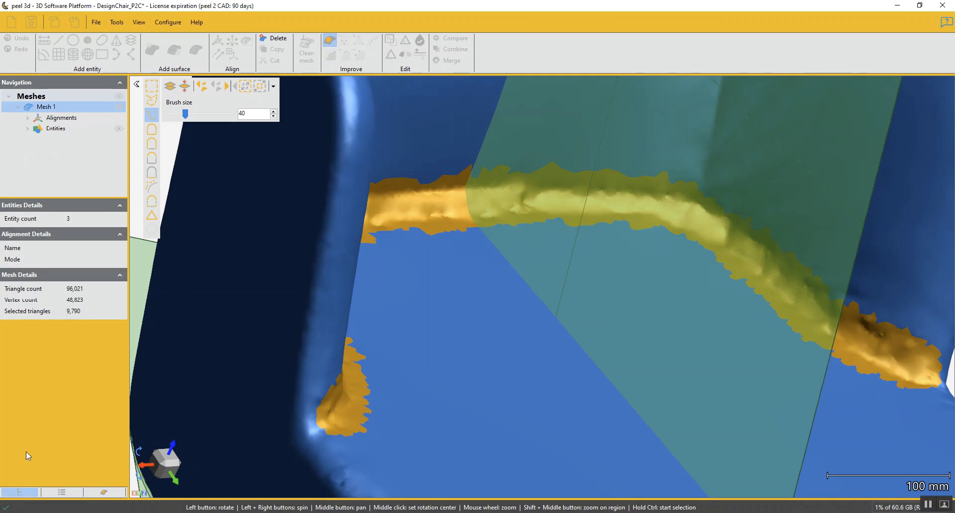
pyautogui.click(28, 129)
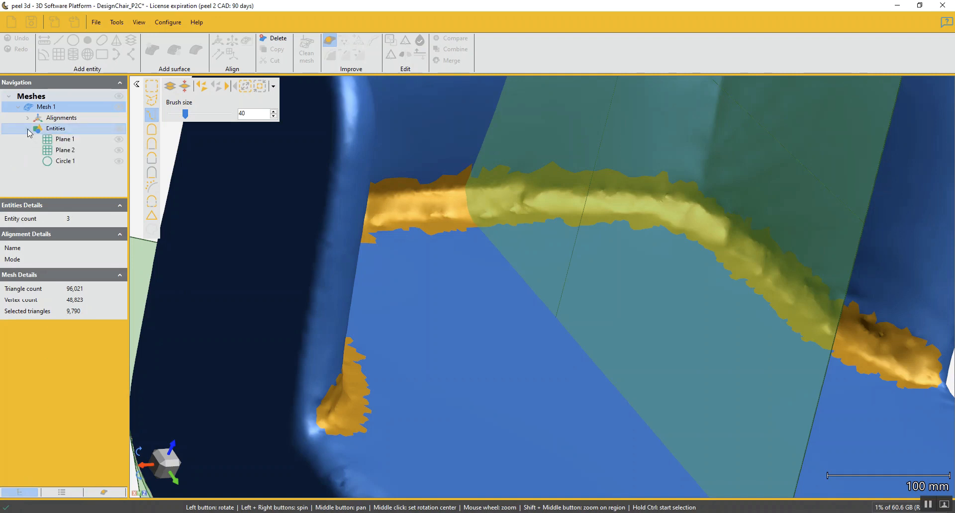
pyautogui.click(119, 140)
pyautogui.click(119, 151)
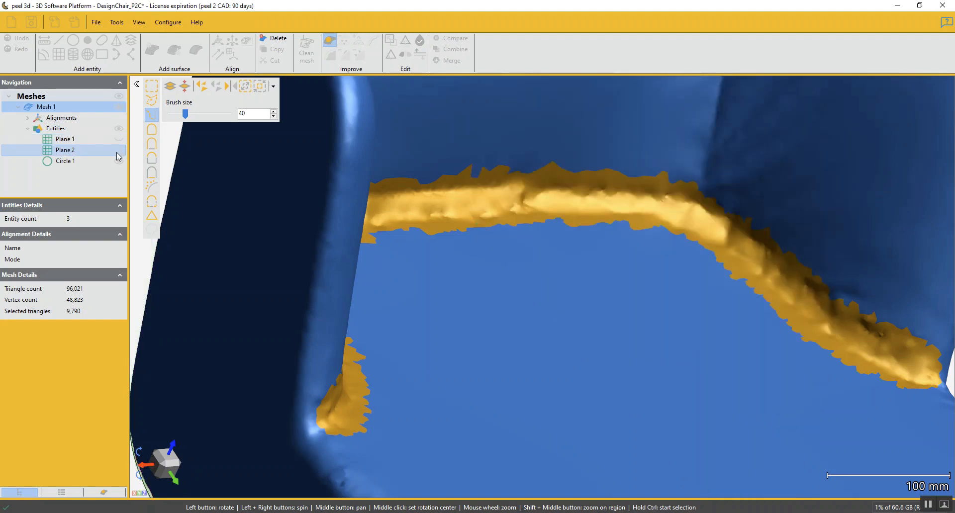
pyautogui.click(119, 161)
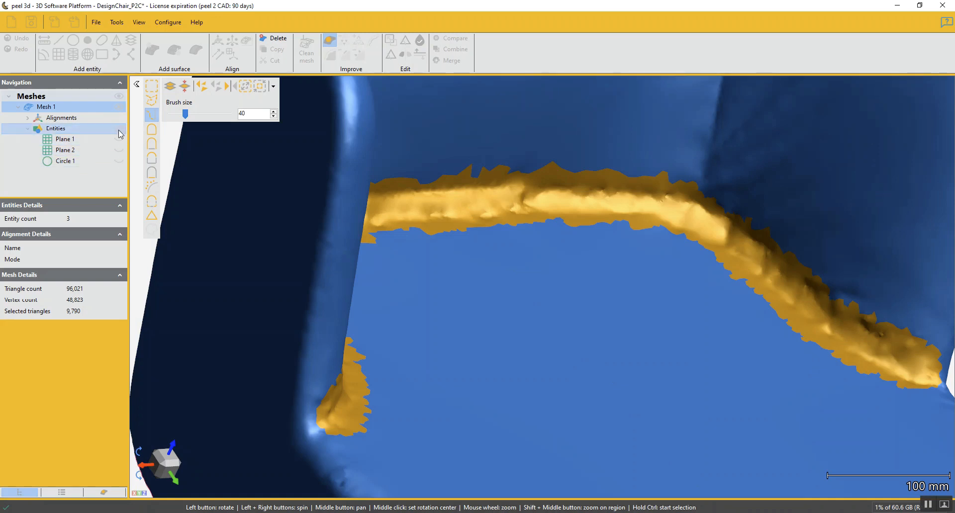
# Step: Delete the selected seam triangles and fill the gap with the Low Curvature method and 0 smooth boundary layers
pyautogui.scroll(-5, 590, 272)
pyautogui.moveTo(606, 309)
pyautogui.mouseDown()
pyautogui.moveTo(575, 312)
pyautogui.moveTo(592, 313)
pyautogui.mouseUp()
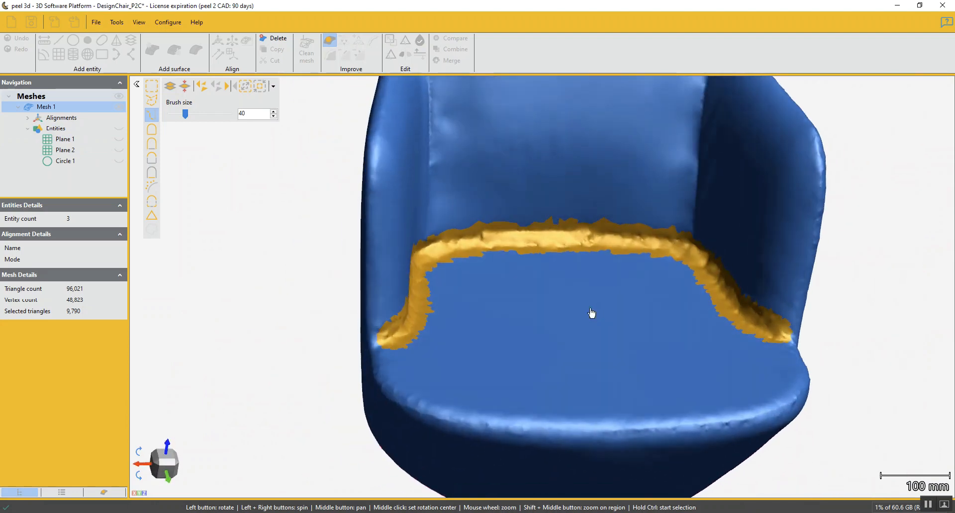
pyautogui.click(107, 493)
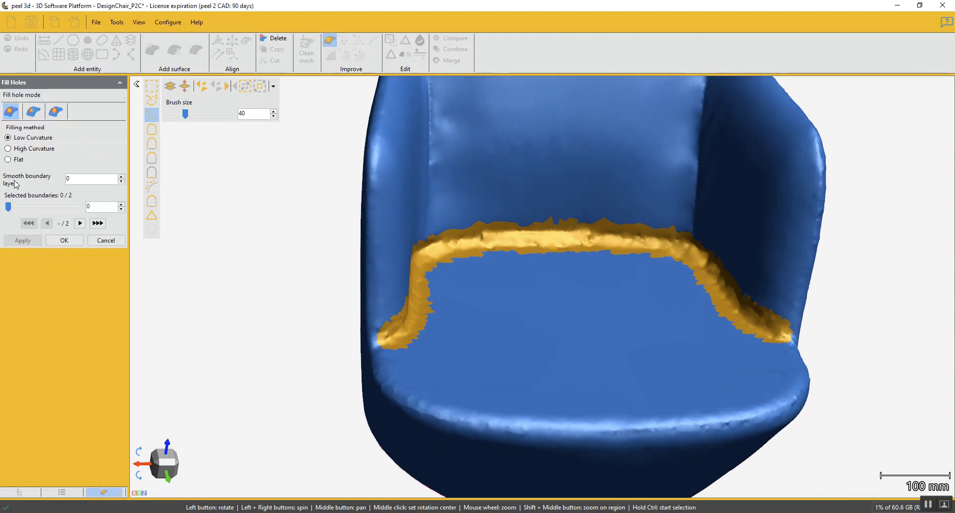
pyautogui.click(273, 39)
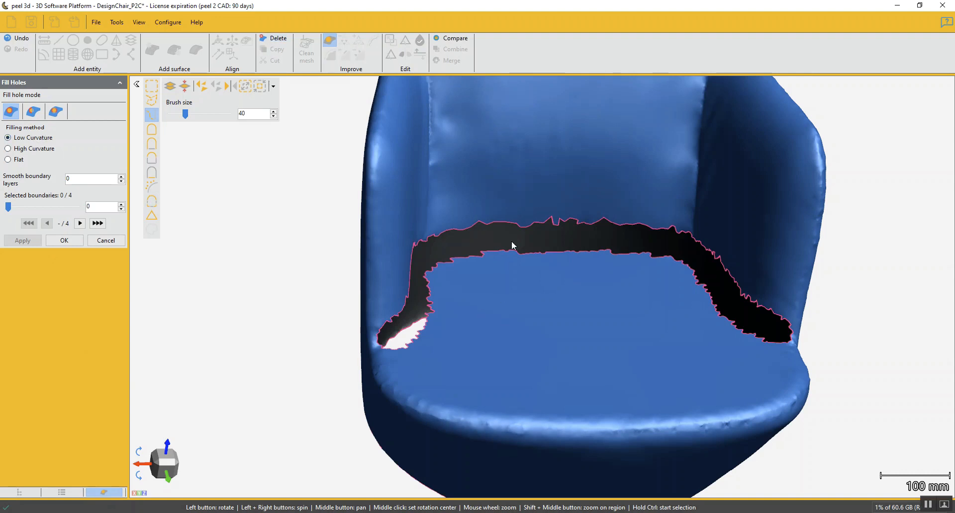
pyautogui.click(515, 225)
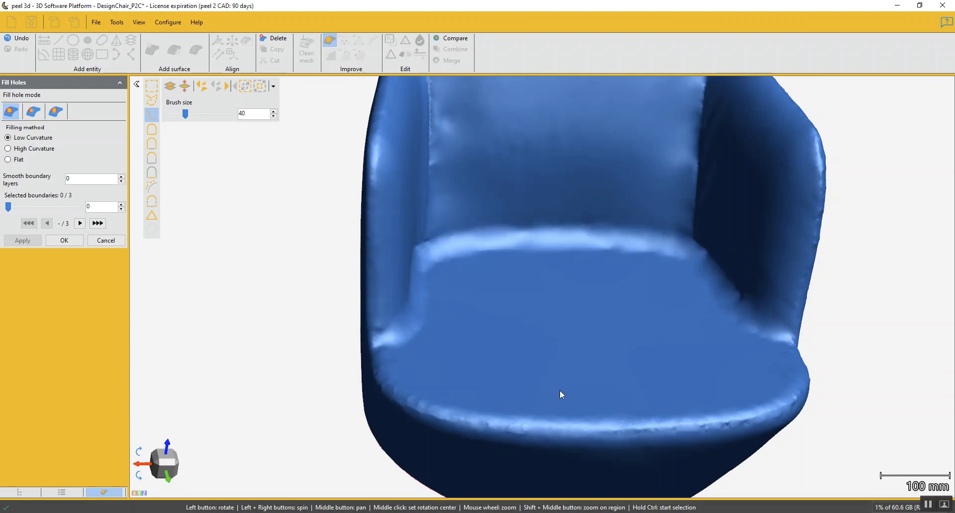
pyautogui.moveTo(542, 327); pyautogui.dragTo(589, 348)
pyautogui.scroll(5, 664, 189)
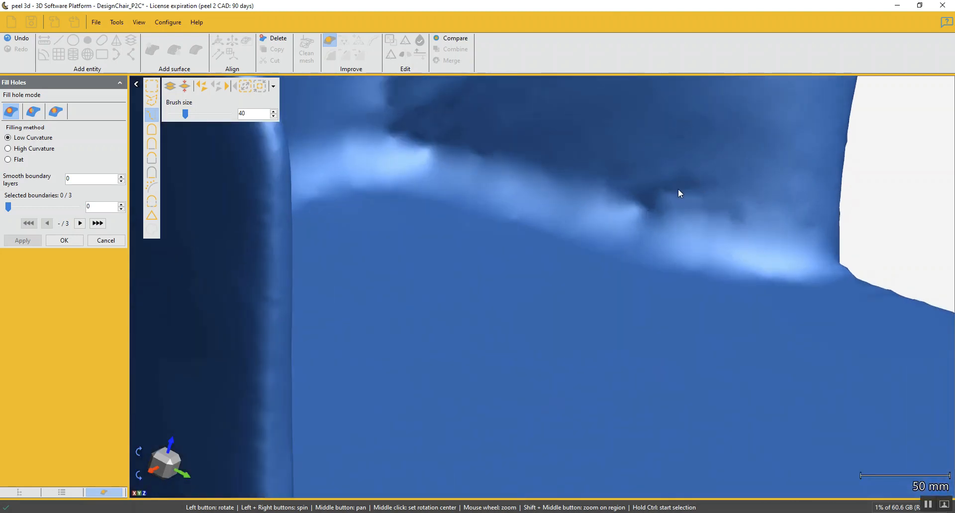
pyautogui.click(65, 241)
# Step: Select the wrinkled area on the right armrest's inner face, beside the backrest seam, with a freeform outline
pyautogui.scroll(-4, 404, 274)
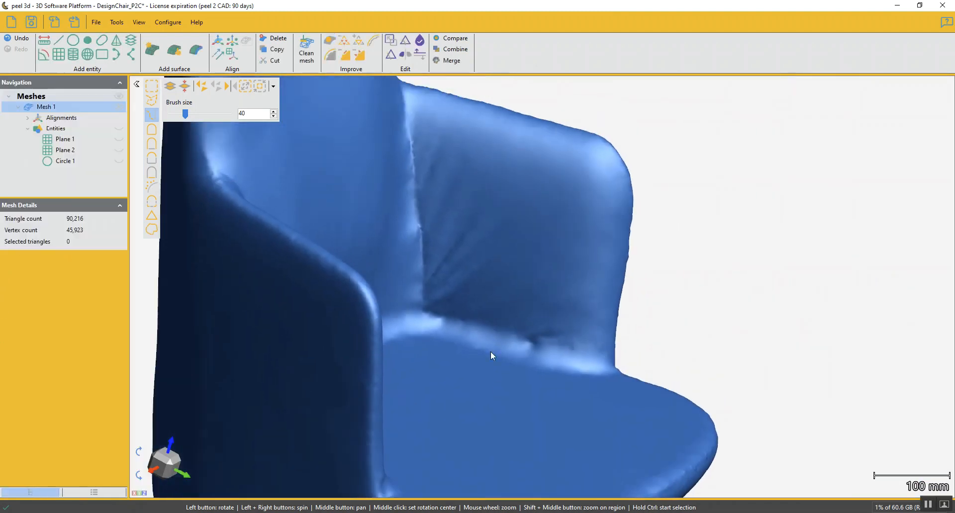
pyautogui.moveTo(466, 304); pyautogui.dragTo(459, 301)
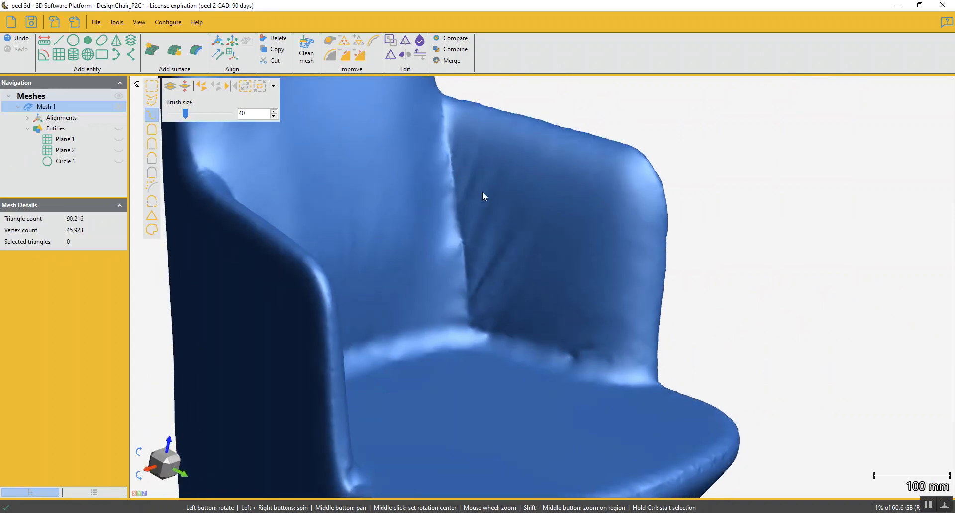
pyautogui.moveTo(484, 193); pyautogui.dragTo(486, 192)
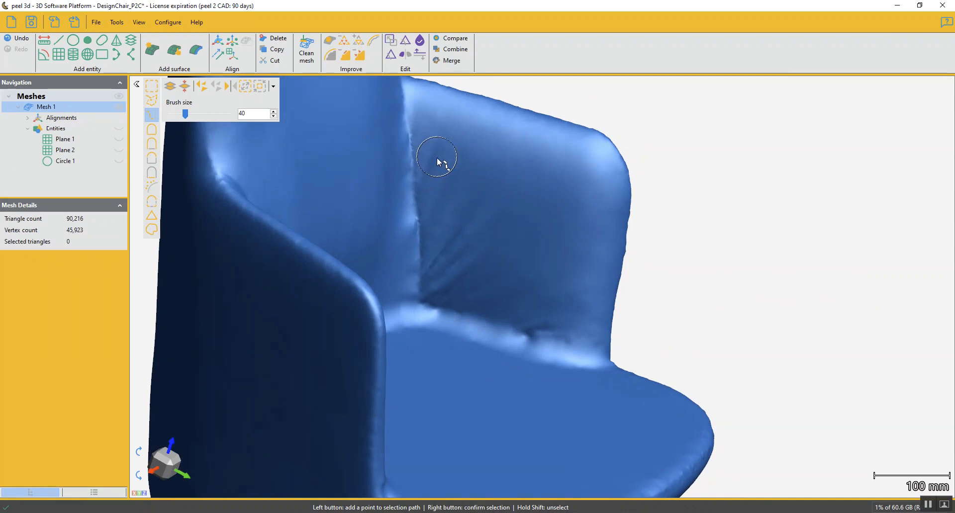
pyautogui.click(152, 102)
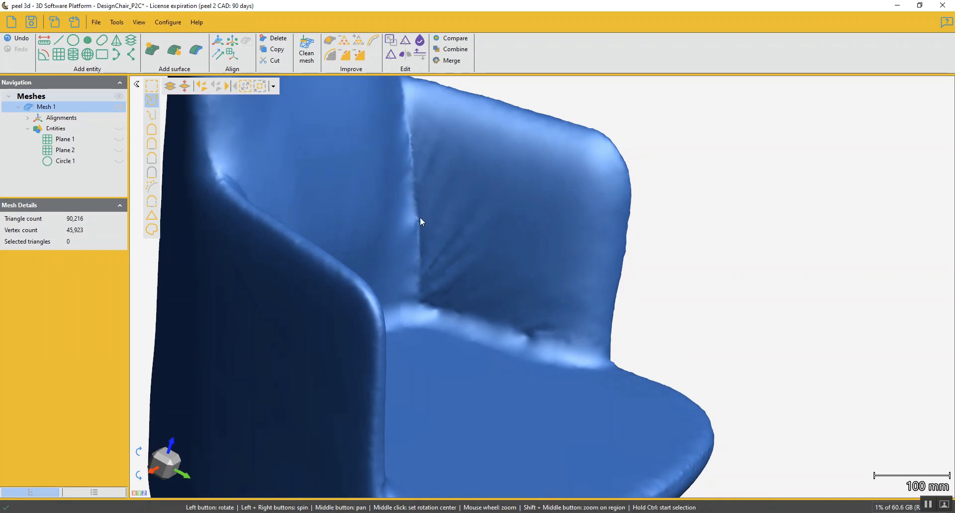
pyautogui.click(419, 139)
pyautogui.click(426, 301)
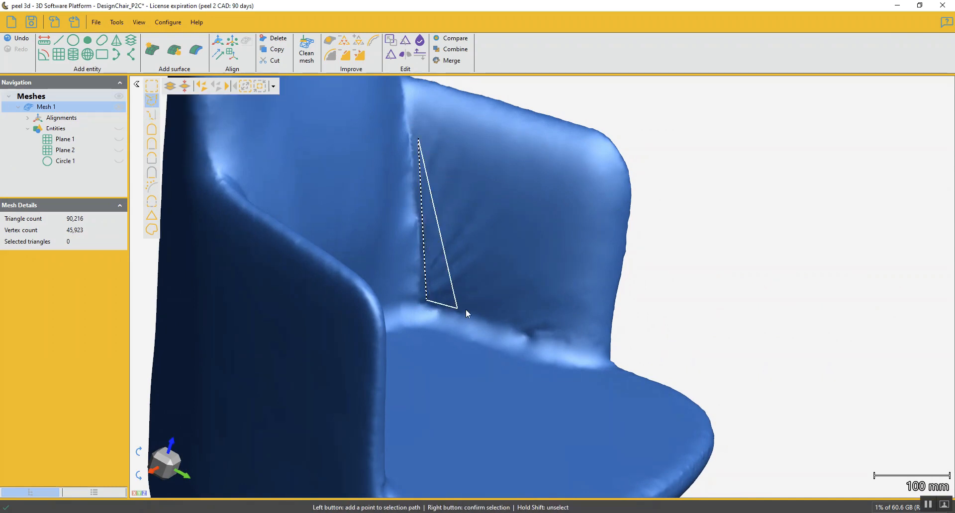
pyautogui.click(479, 312)
pyautogui.click(515, 276)
pyautogui.click(514, 223)
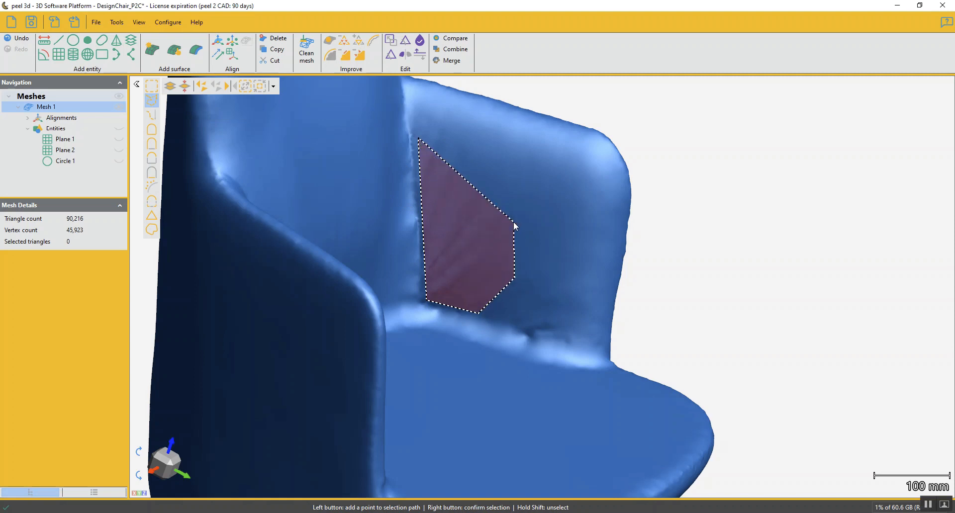
pyautogui.click(465, 148)
pyautogui.rightClick(465, 149)
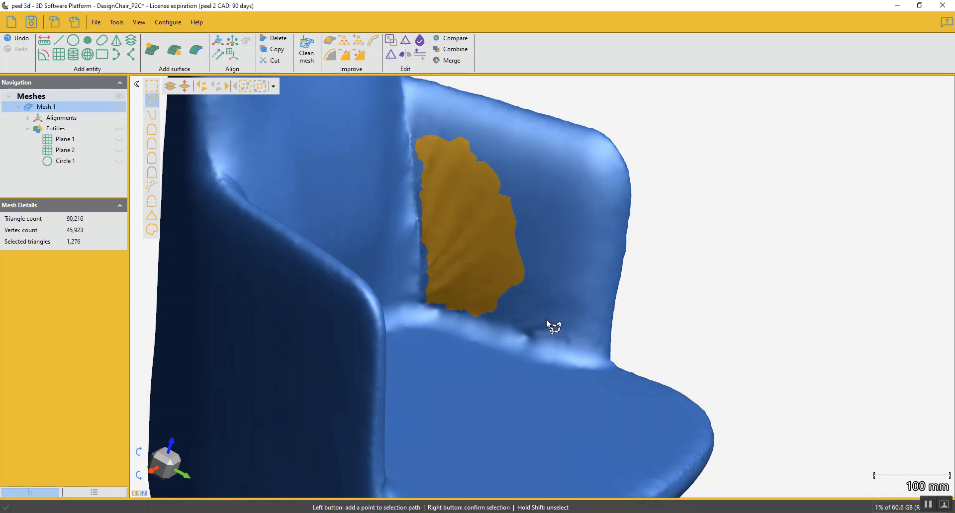
# Step: Add the small dent above the right armrest's seat seam to the selection and replace both selected areas with smooth mesh
pyautogui.click(509, 330)
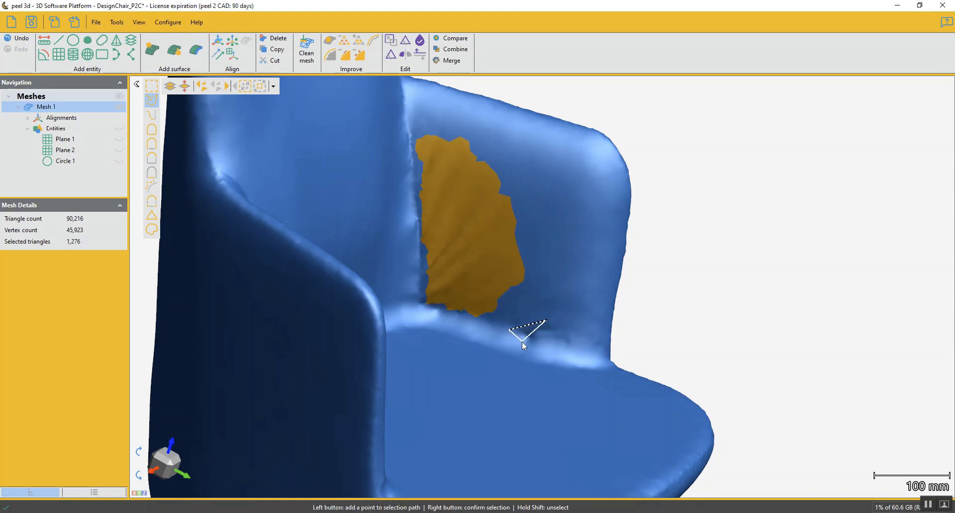
pyautogui.click(575, 344)
pyautogui.rightClick(569, 336)
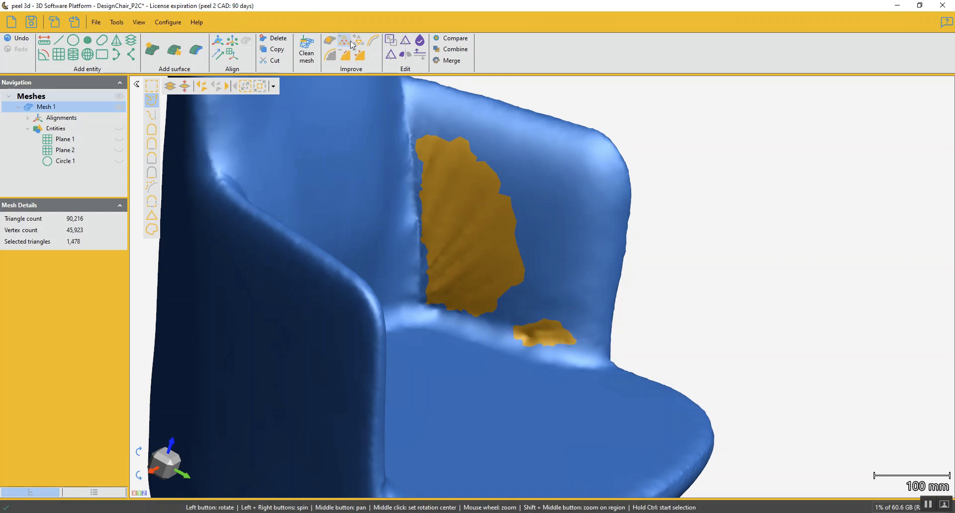
pyautogui.press('Delete')
pyautogui.scroll(-3, 505, 287)
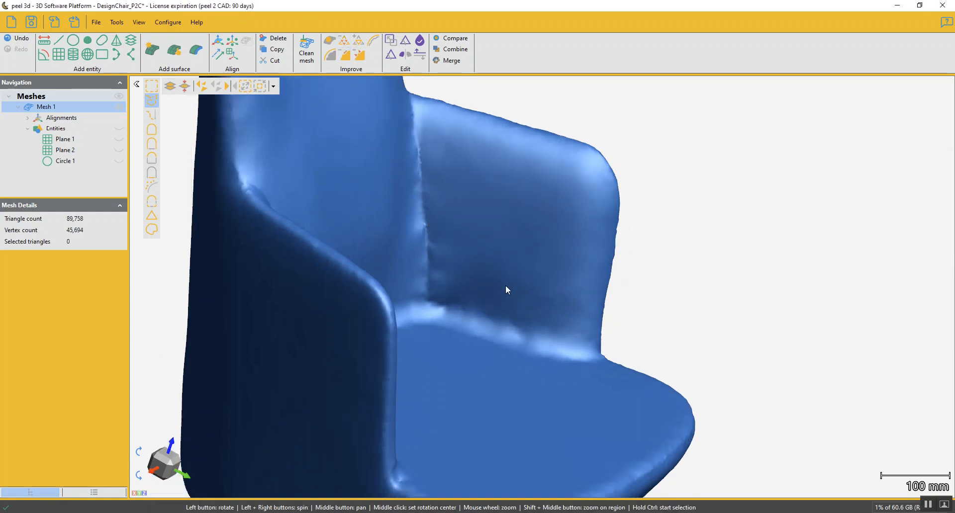
# Step: Select the dent where the seat, backrest and left armrest meet and replace it with smooth mesh
pyautogui.moveTo(506, 287); pyautogui.dragTo(479, 337)
pyautogui.scroll(3, 472, 323)
pyautogui.scroll(2, 471, 321)
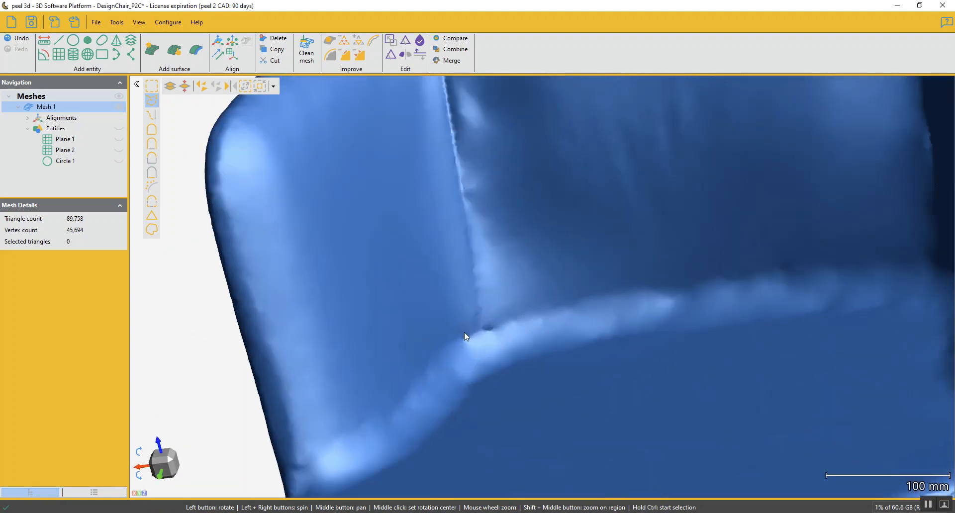
pyautogui.keyDown('ctrl'); pyautogui.click(458, 333); pyautogui.keyUp('ctrl')
pyautogui.click(527, 327)
pyautogui.rightClick(500, 309)
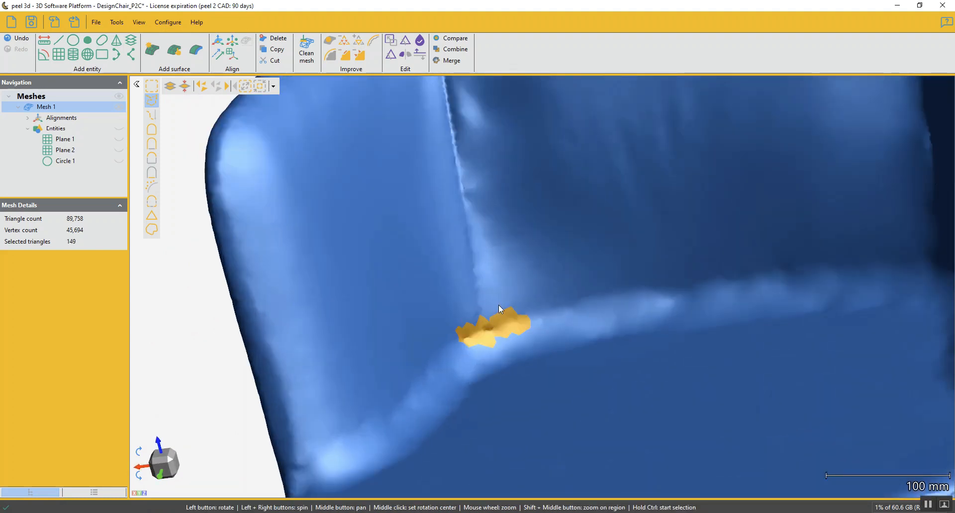
pyautogui.click(250, 88)
pyautogui.click(256, 87)
# Step: Select the vertical ridge down the middle of the backrest's rear with a size 20 brush path and replace it with smooth mesh
pyautogui.scroll(-5, 485, 261)
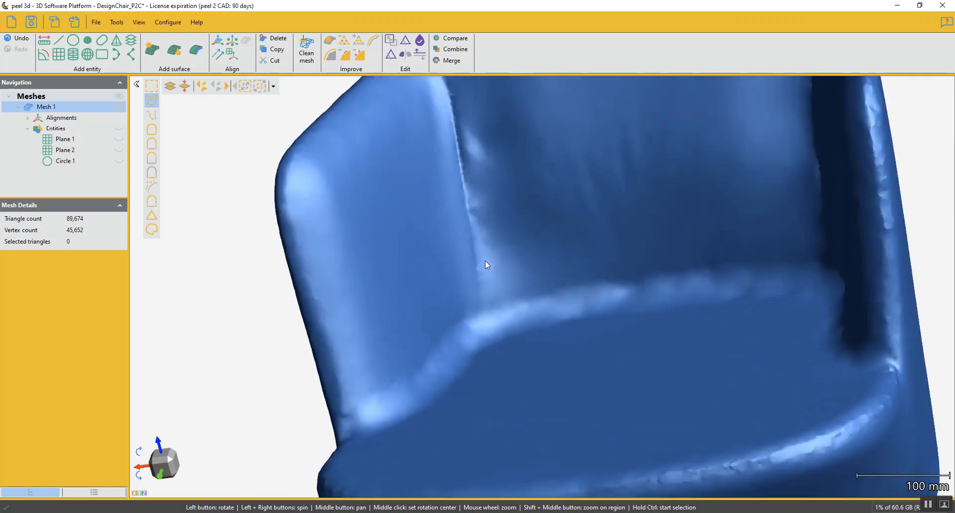
pyautogui.moveTo(616, 343); pyautogui.dragTo(596, 333)
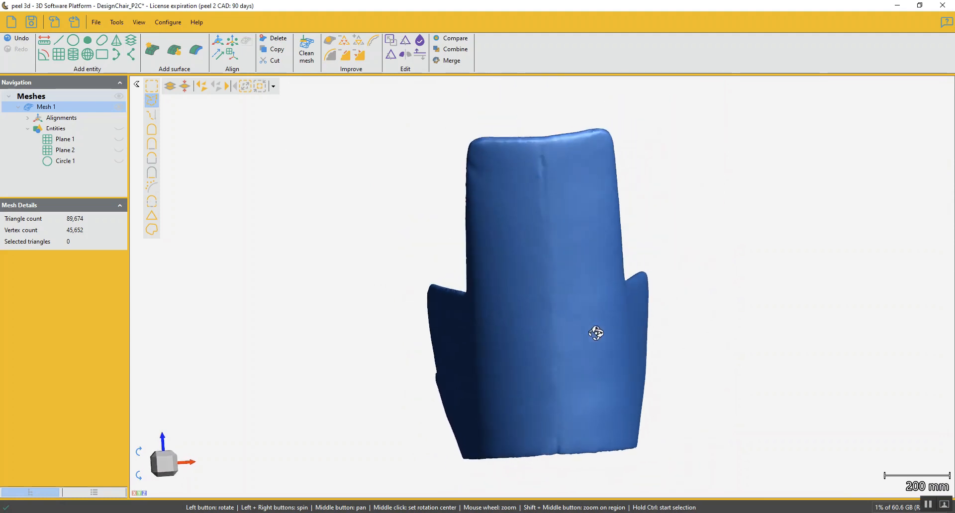
pyautogui.click(152, 115)
pyautogui.keyDown('ctrl'); pyautogui.scroll(-3, 546, 171); pyautogui.keyUp('ctrl')
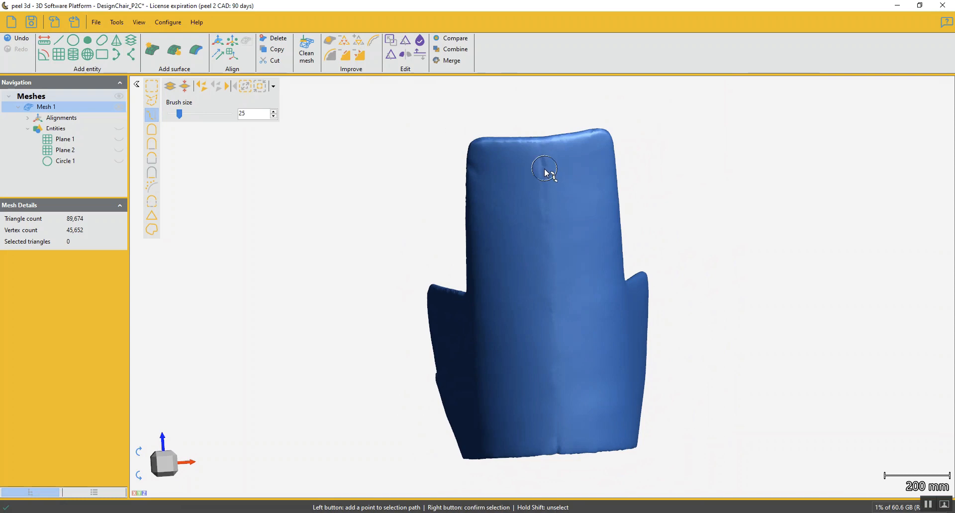
pyautogui.click(544, 163)
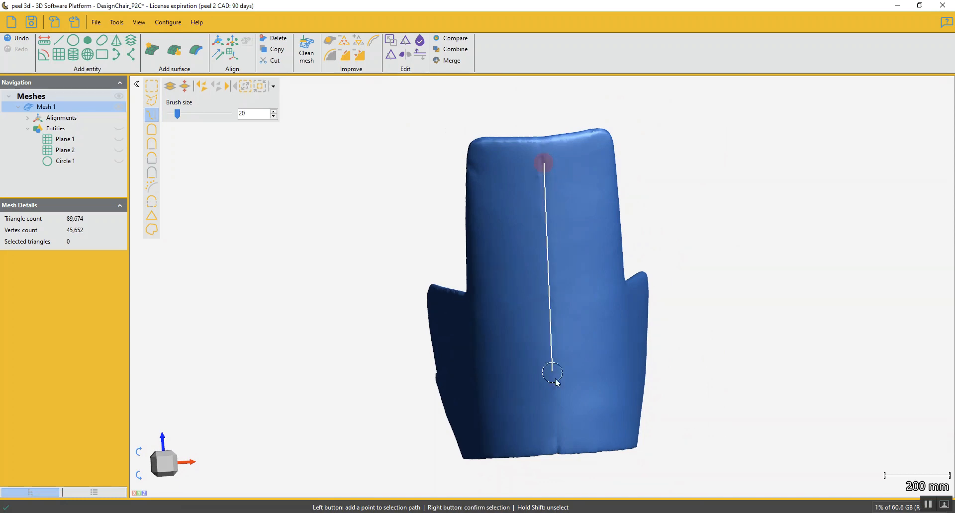
pyautogui.click(557, 433)
pyautogui.rightClick(557, 431)
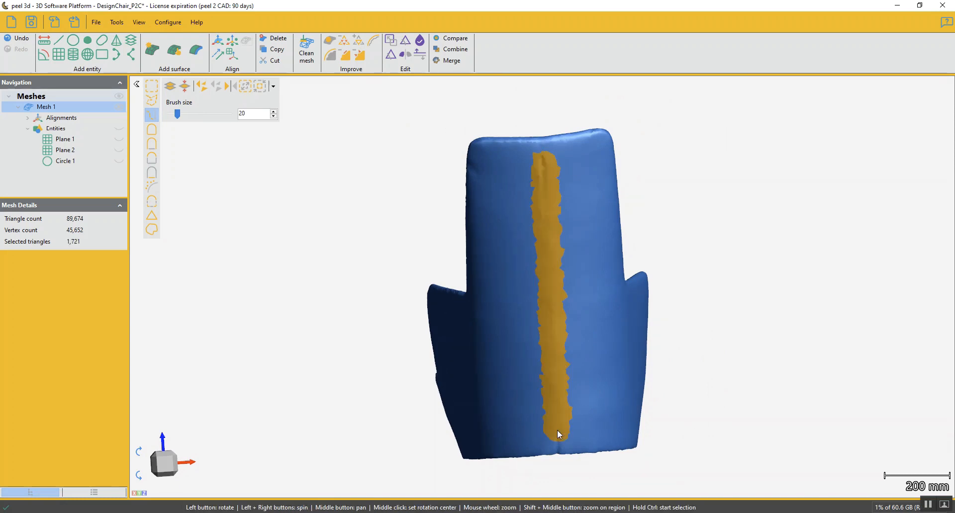
pyautogui.click(247, 86)
pyautogui.click(260, 86)
pyautogui.click(347, 56)
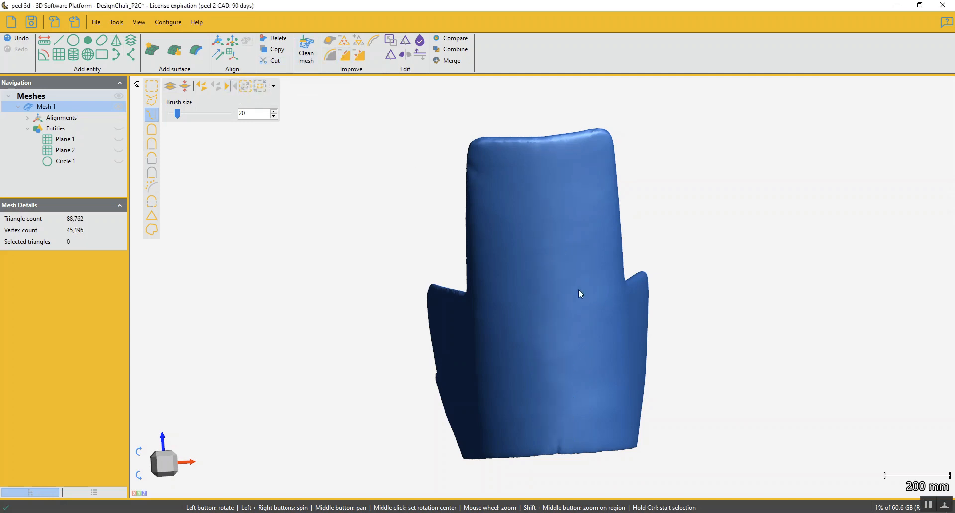
# Step: Select the dent at the lower edge of the backrest's rear with brush size 35 and replace it with smooth mesh
pyautogui.scroll(5, 556, 387)
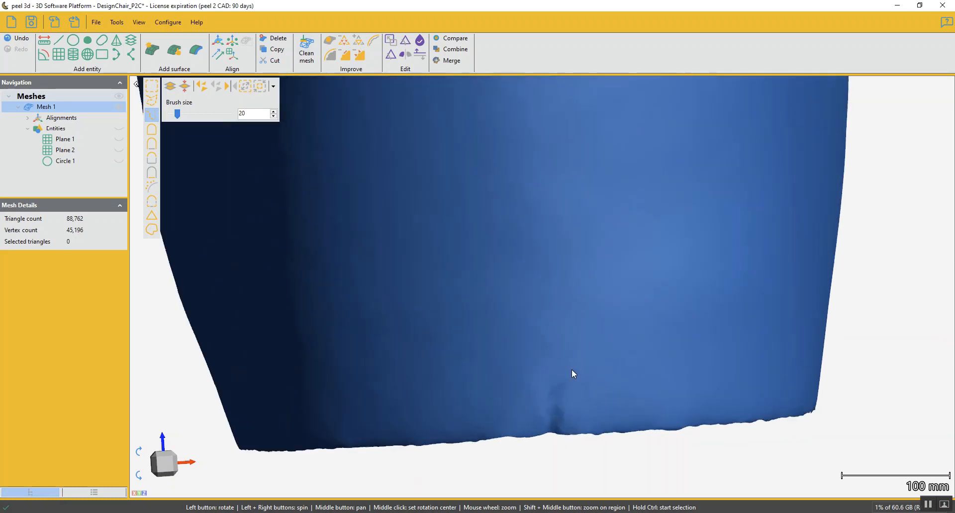
pyautogui.scroll(1, 571, 370)
pyautogui.moveTo(572, 370); pyautogui.dragTo(583, 312, button='middle')
pyautogui.keyDown('ctrl'); pyautogui.scroll(3, 565, 350); pyautogui.keyUp('ctrl')
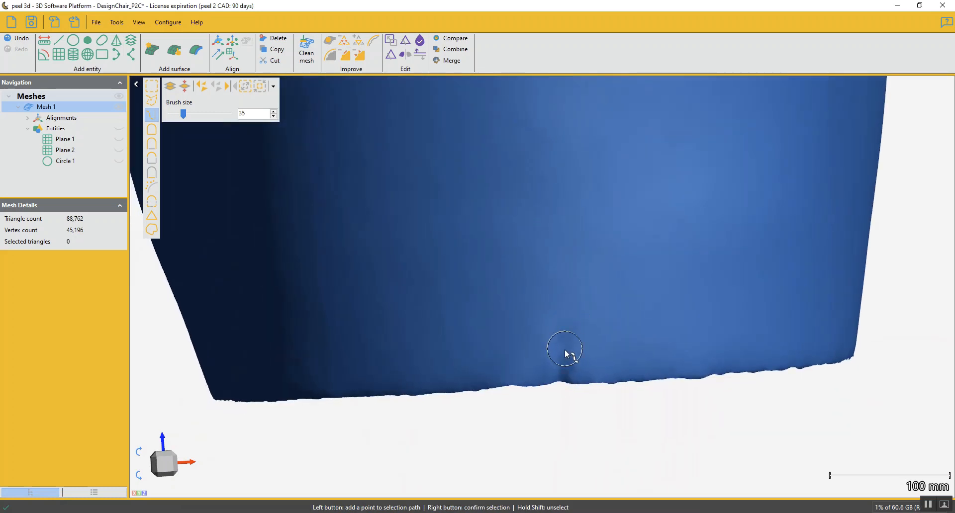
pyautogui.moveTo(567, 354)
pyautogui.mouseDown()
pyautogui.moveTo(558, 409)
pyautogui.moveTo(592, 336)
pyautogui.mouseUp()
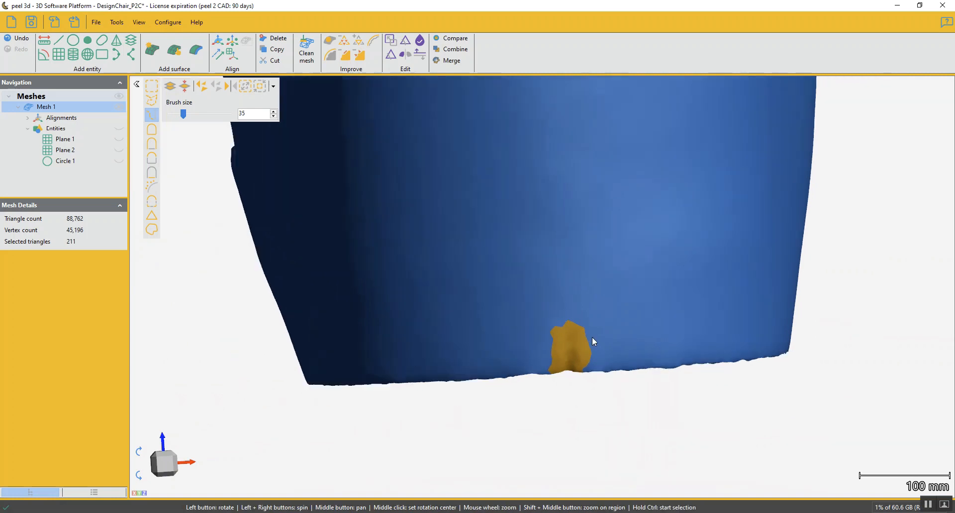
pyautogui.scroll(-3, 592, 338)
pyautogui.moveTo(590, 294); pyautogui.dragTo(594, 349, button='middle')
pyautogui.scroll(-3, 584, 326)
pyautogui.moveTo(578, 311); pyautogui.dragTo(573, 345, button='middle')
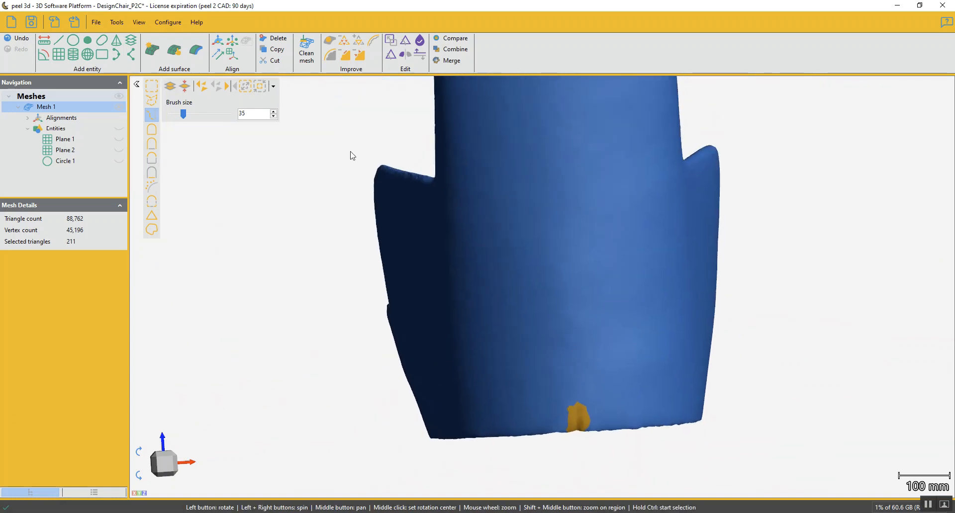
pyautogui.click(346, 55)
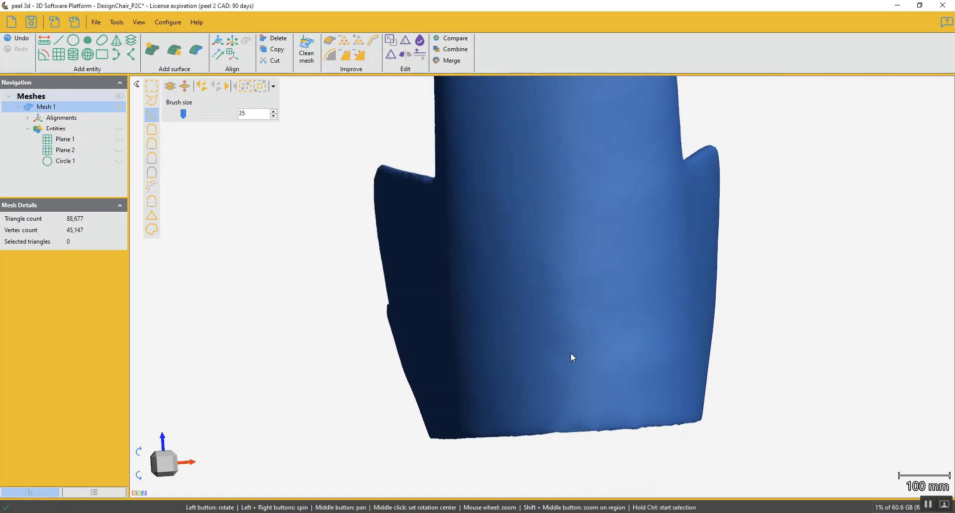
# Step: Select the wrinkles on the lower front of the backrest with crossing brush paths and replace them with smooth mesh
pyautogui.moveTo(573, 357); pyautogui.dragTo(677, 371)
pyautogui.moveTo(546, 259); pyautogui.dragTo(538, 322, button='middle')
pyautogui.scroll(-2, 538, 322)
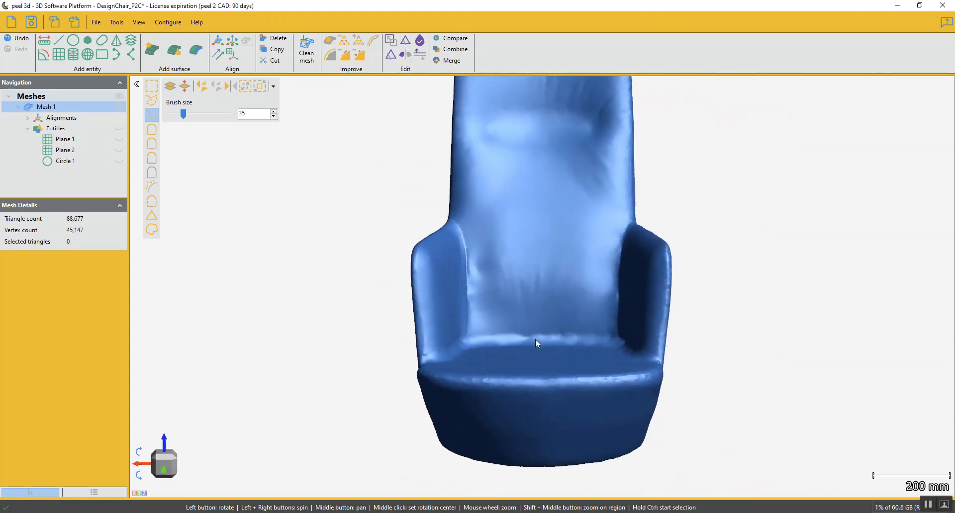
pyautogui.scroll(1, 525, 319)
pyautogui.click(513, 280)
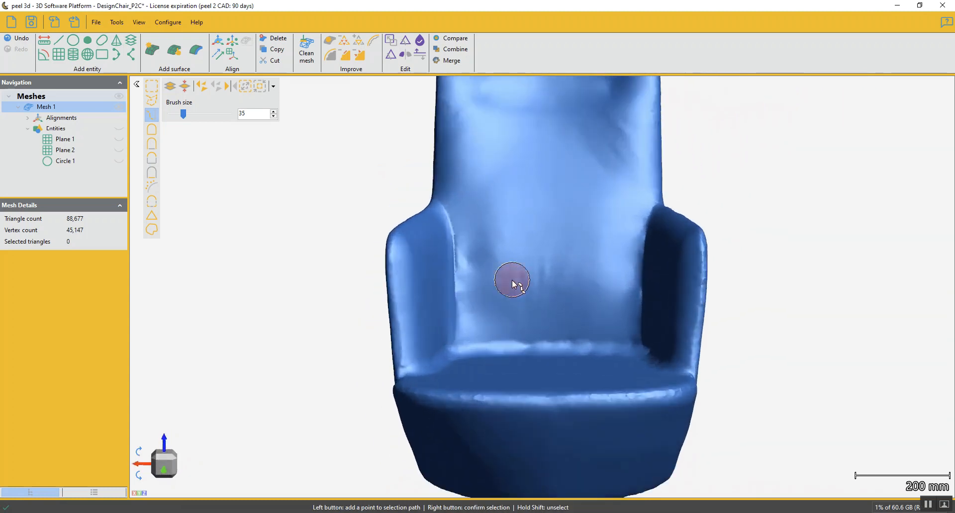
pyautogui.click(578, 278)
pyautogui.rightClick(578, 279)
pyautogui.click(541, 258)
pyautogui.click(542, 295)
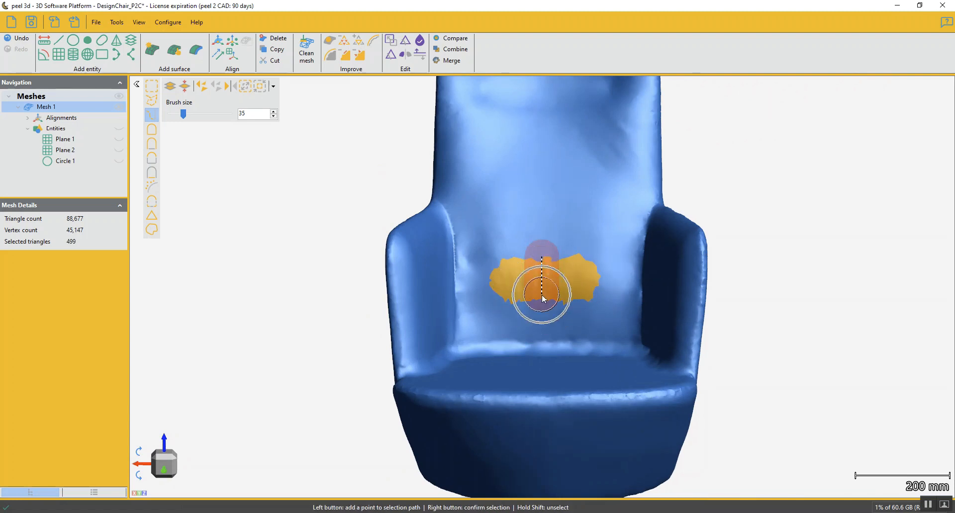
pyautogui.rightClick(544, 299)
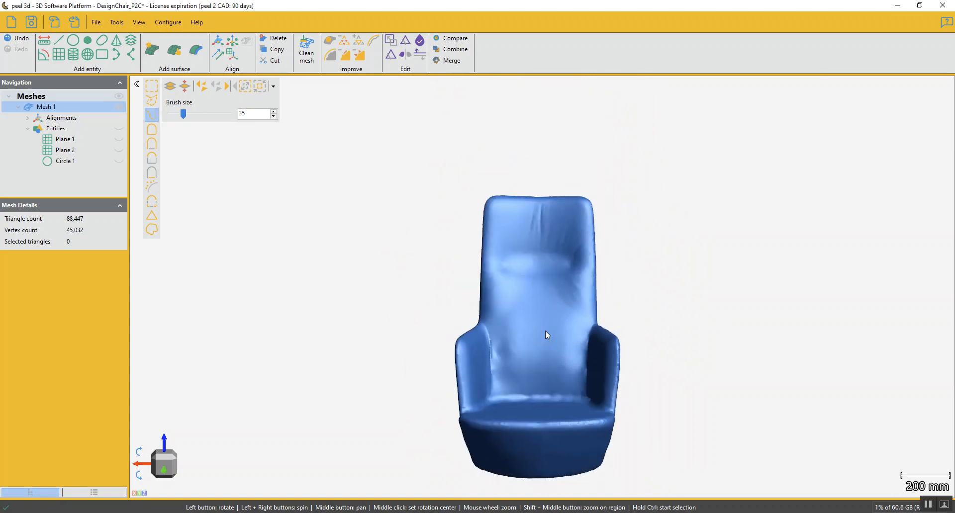
# Step: Select the vertical wrinkles at the centre of the upper backrest, above the head cushion bulge, with a brush path
pyautogui.scroll(3, 538, 224)
pyautogui.press('ctrl')
pyautogui.click(536, 208)
pyautogui.click(534, 237)
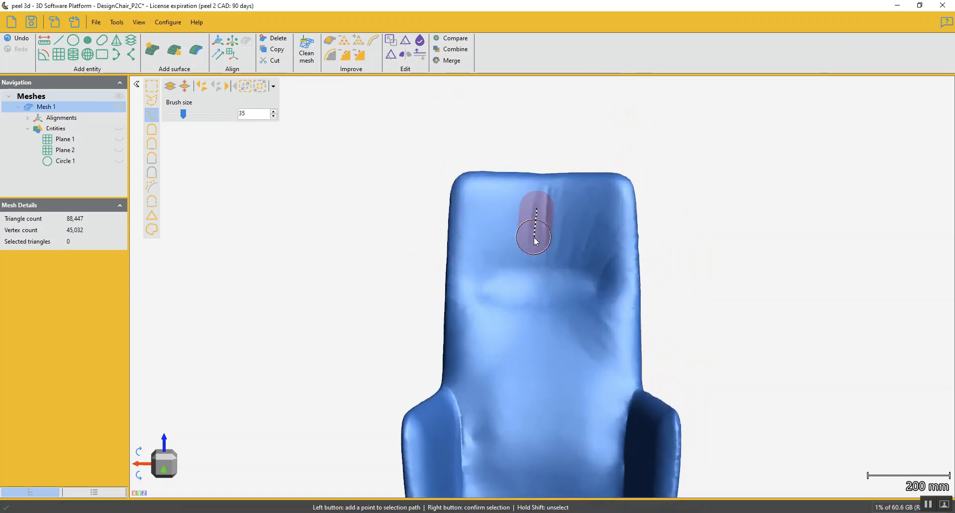
pyautogui.click(546, 256)
pyautogui.click(545, 201)
pyautogui.rightClick(546, 204)
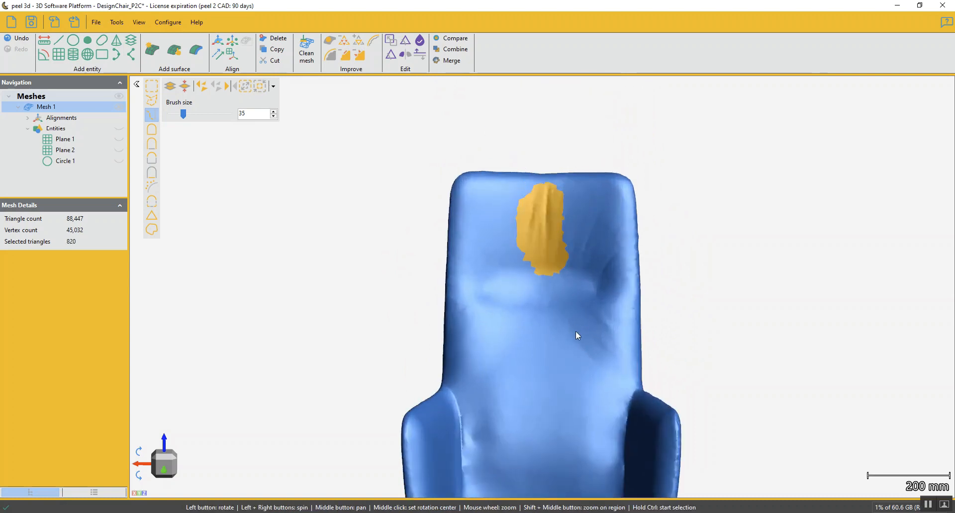
# Step: Add the dent below the right end of the head cushion bulge to the selection and replace both areas with smooth mesh
pyautogui.keyDown('ctrl'); pyautogui.click(575, 330); pyautogui.keyUp('ctrl')
pyautogui.click(595, 362)
pyautogui.click(607, 354)
pyautogui.click(594, 323)
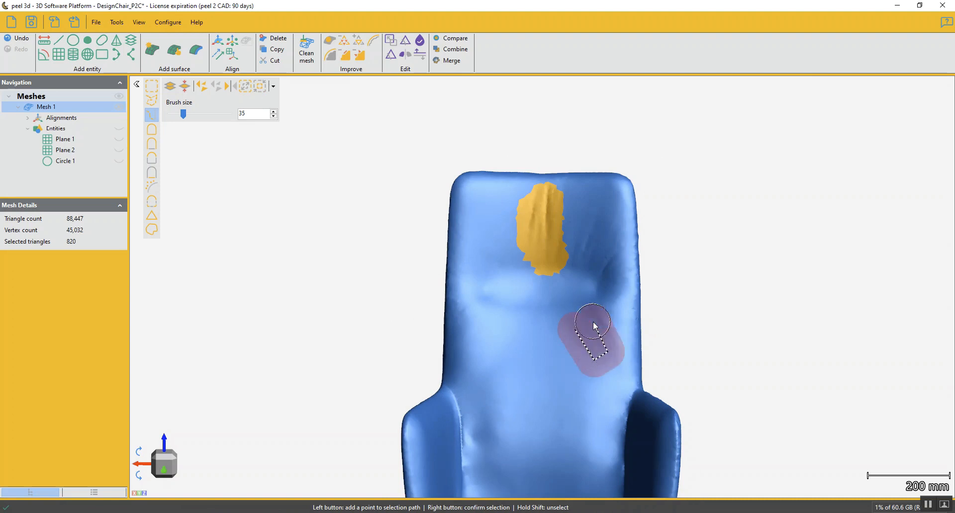
pyautogui.rightClick(593, 322)
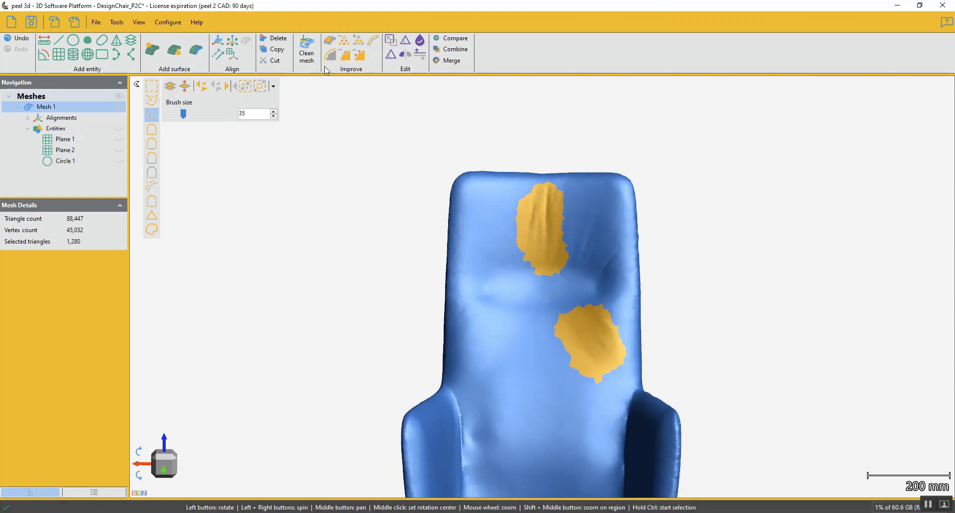
pyautogui.press('Delete')
# Step: Select the remaining wrinkles above the right end of the head cushion bulge and replace them with smooth mesh
pyautogui.moveTo(569, 357); pyautogui.dragTo(611, 352)
pyautogui.keyDown('ctrl'); pyautogui.click(533, 256); pyautogui.keyUp('ctrl')
pyautogui.click(547, 230)
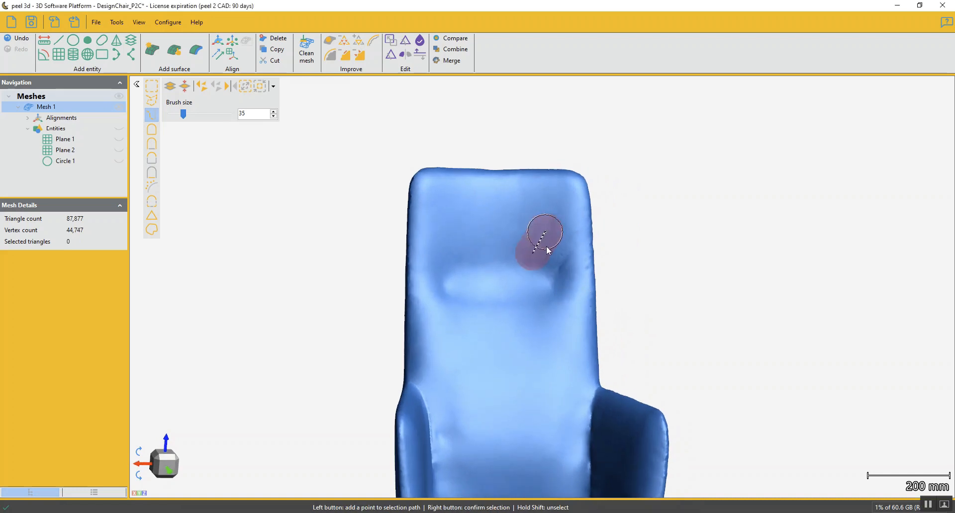
pyautogui.rightClick(546, 246)
pyautogui.keyDown('ctrl'); pyautogui.click(548, 262); pyautogui.keyUp('ctrl')
pyautogui.rightClick(556, 261)
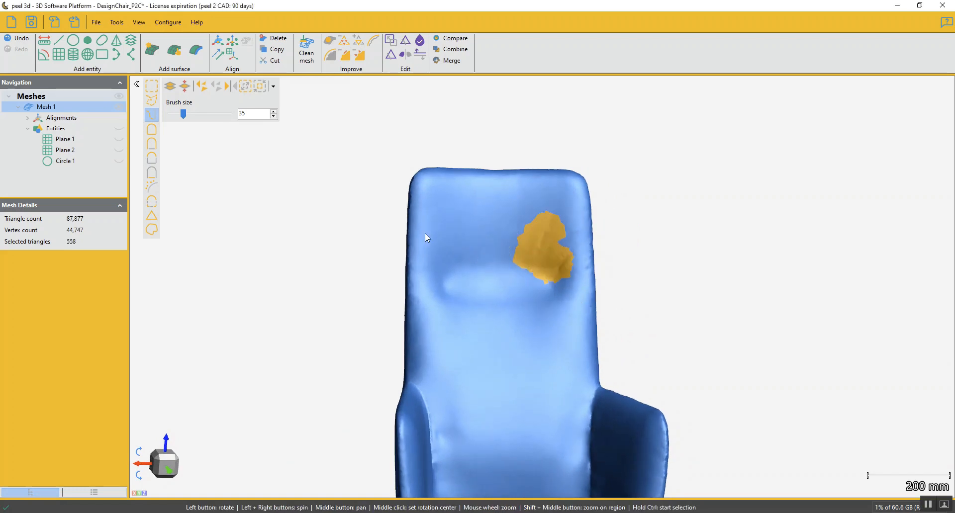
pyautogui.click(356, 55)
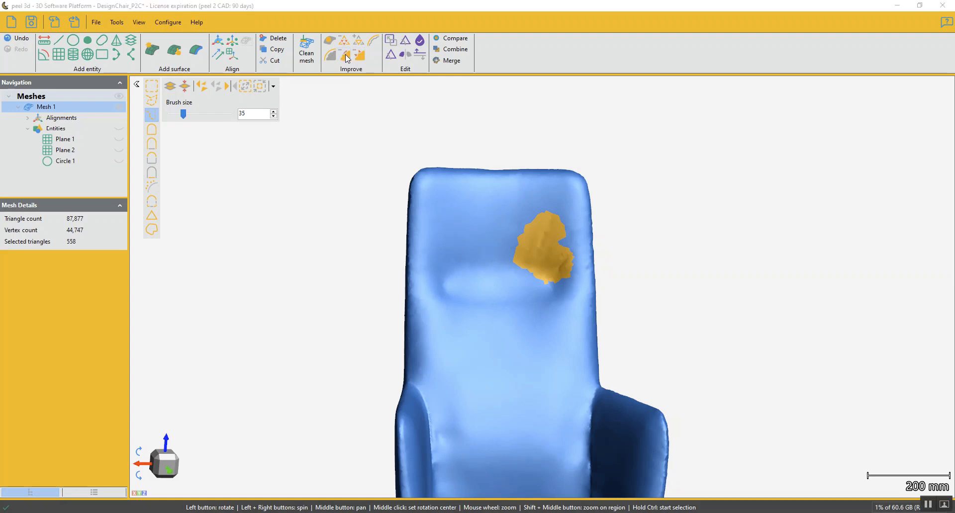
# Step: Select the vertical ridge down the middle of the seat's front face with brush size 25 and replace it with smooth mesh
pyautogui.scroll(-3, 501, 422)
pyautogui.moveTo(507, 405); pyautogui.dragTo(606, 411)
pyautogui.scroll(5, 547, 368)
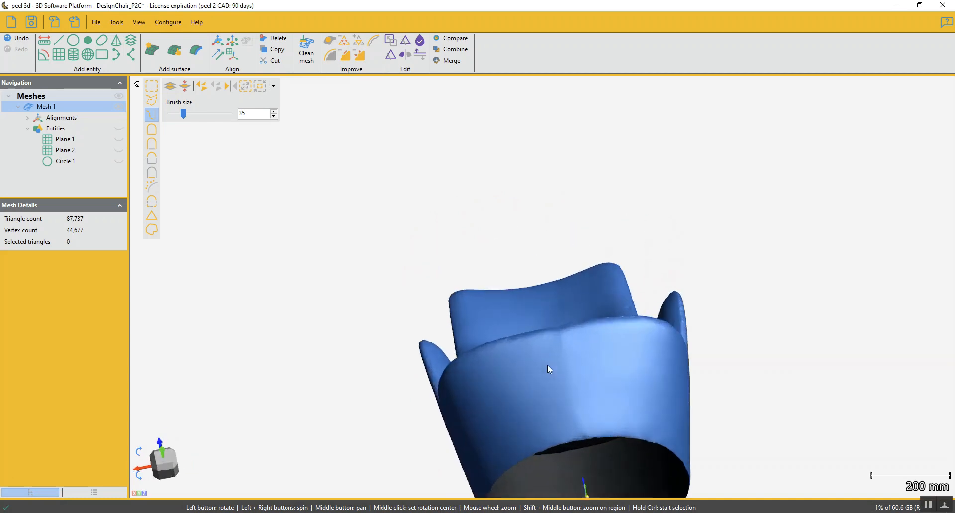
pyautogui.moveTo(550, 373); pyautogui.dragTo(545, 374)
pyautogui.keyDown('ctrl'); pyautogui.scroll(-1, 548, 266); pyautogui.keyUp('ctrl')
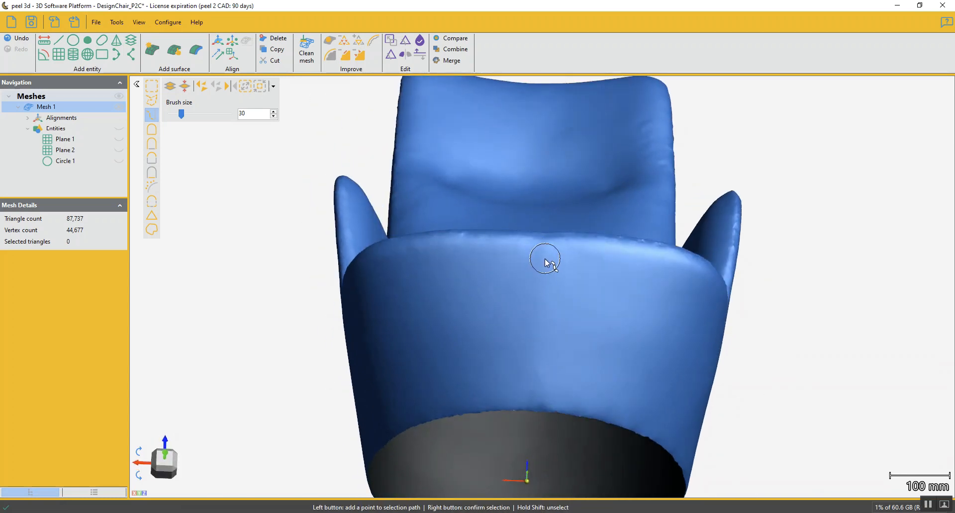
pyautogui.click(546, 258)
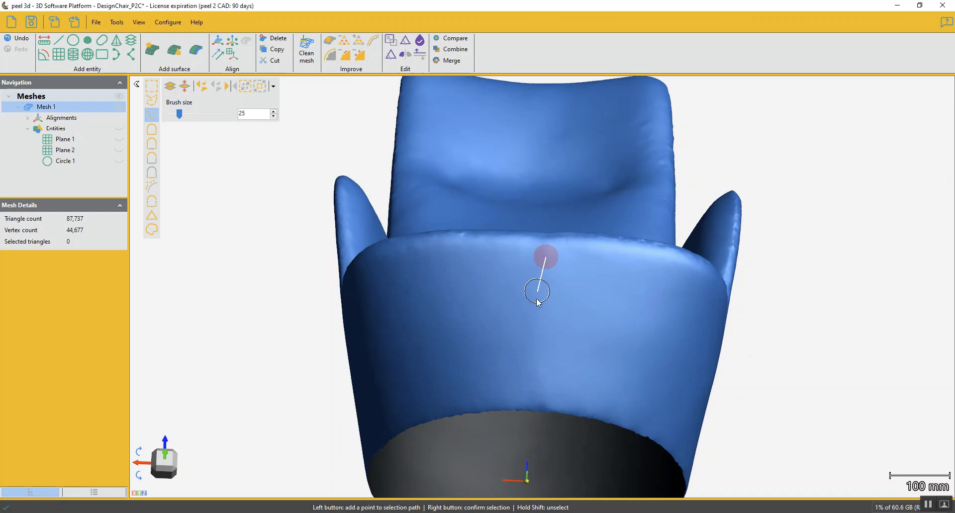
pyautogui.click(537, 396)
pyautogui.rightClick(537, 396)
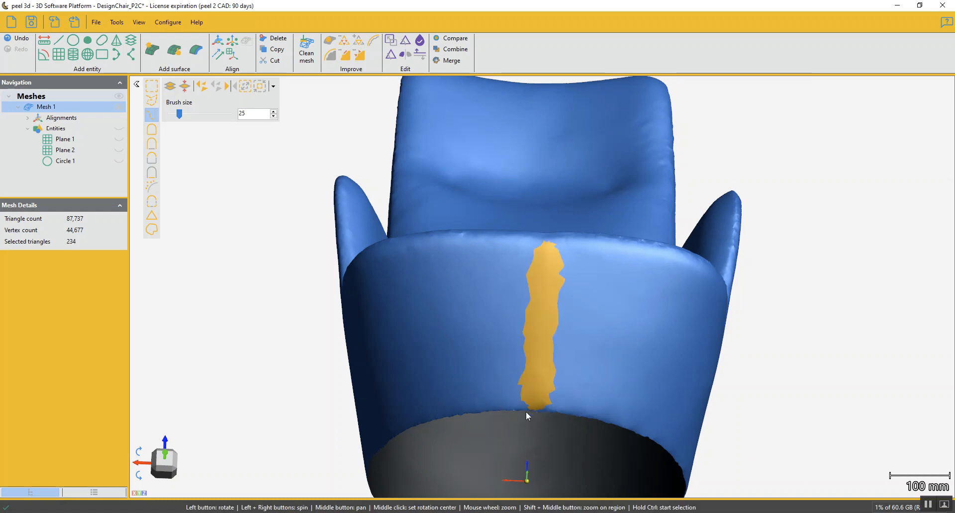
pyautogui.click(522, 415)
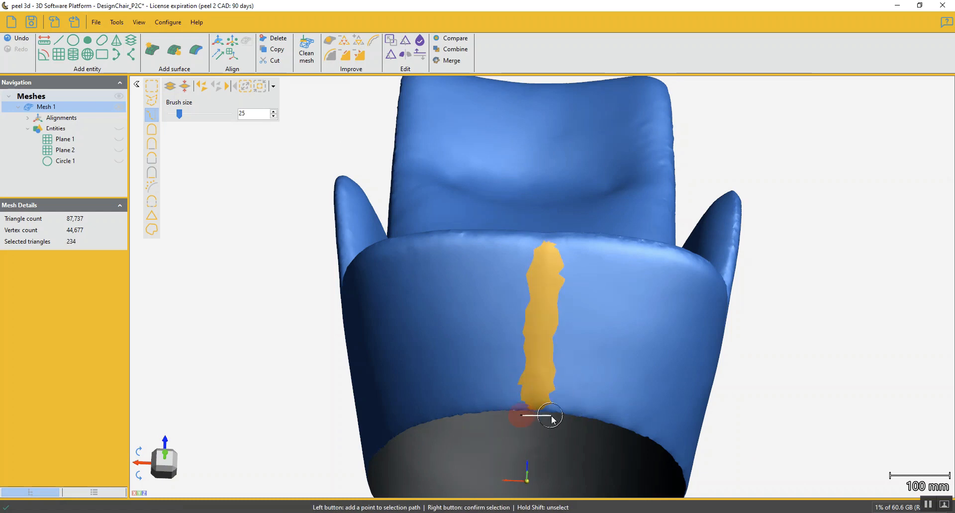
pyautogui.click(347, 53)
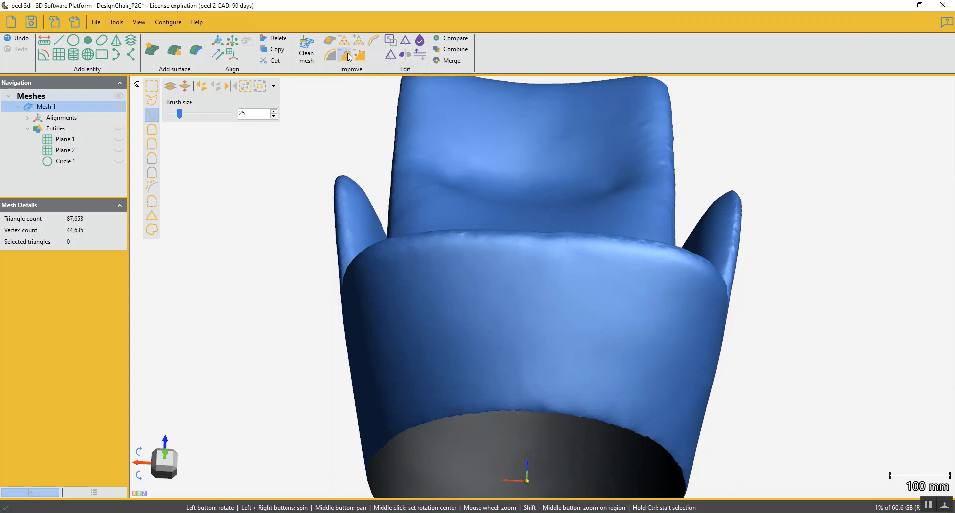
# Step: Select the uneven side of the backrest beside the left end of the head cushion bulge with a brush path
pyautogui.scroll(-3, 564, 318)
pyautogui.moveTo(564, 318); pyautogui.dragTo(540, 223)
pyautogui.moveTo(539, 223); pyautogui.dragTo(537, 326, button='middle')
pyautogui.scroll(3, 536, 236)
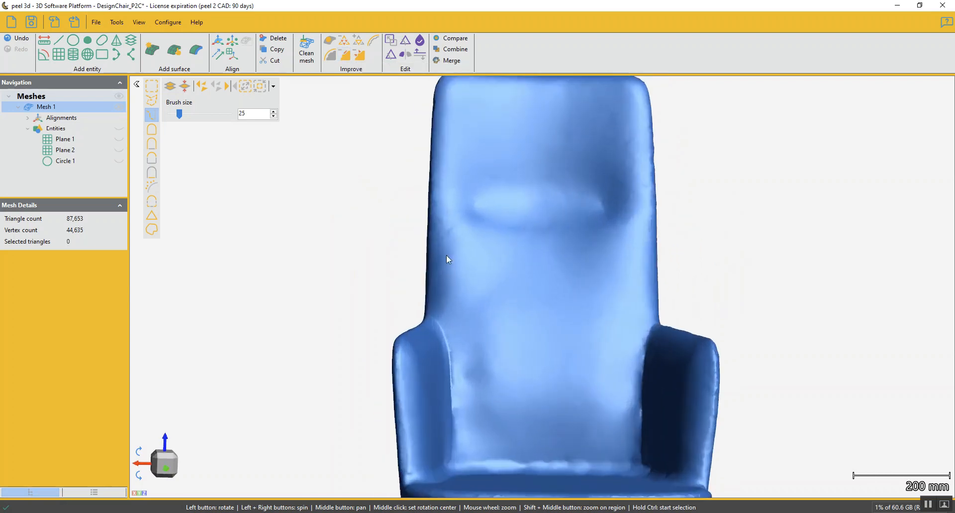
pyautogui.moveTo(454, 239); pyautogui.dragTo(530, 274)
pyautogui.keyDown('ctrl'); pyautogui.click(542, 286); pyautogui.keyUp('ctrl')
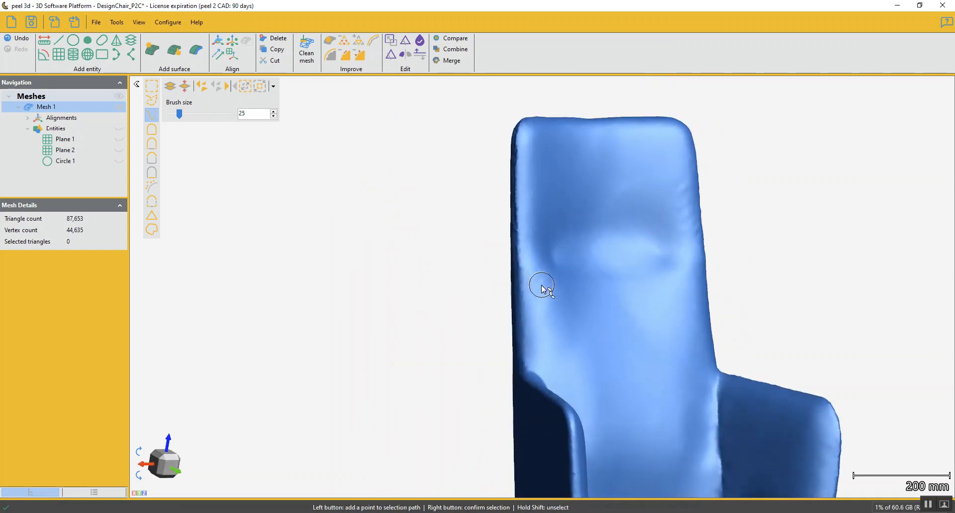
pyautogui.keyDown('ctrl'); pyautogui.click(536, 259); pyautogui.keyUp('ctrl')
pyautogui.keyDown('ctrl'); pyautogui.click(540, 225); pyautogui.keyUp('ctrl')
pyautogui.keyDown('ctrl'); pyautogui.rightClick(540, 224); pyautogui.keyUp('ctrl')
# Step: Add the rough strip along the backrest's opposite side edge to the selection and replace both areas with smooth mesh
pyautogui.moveTo(672, 280); pyautogui.dragTo(655, 301)
pyautogui.scroll(3, 719, 227)
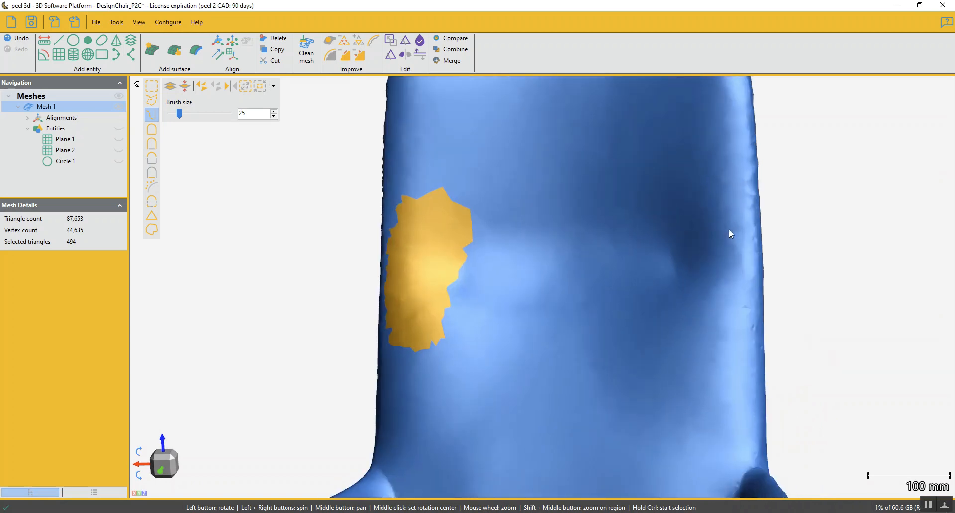
pyautogui.keyDown('ctrl'); pyautogui.click(741, 215); pyautogui.keyUp('ctrl')
pyautogui.keyDown('ctrl'); pyautogui.click(746, 329); pyautogui.keyUp('ctrl')
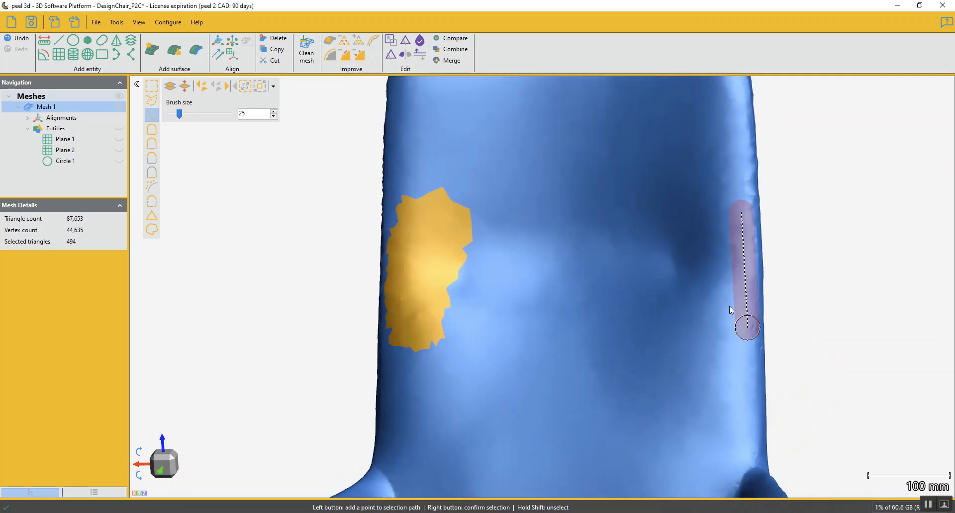
pyautogui.keyDown('ctrl'); pyautogui.rightClick(730, 306); pyautogui.keyUp('ctrl')
pyautogui.click(341, 54)
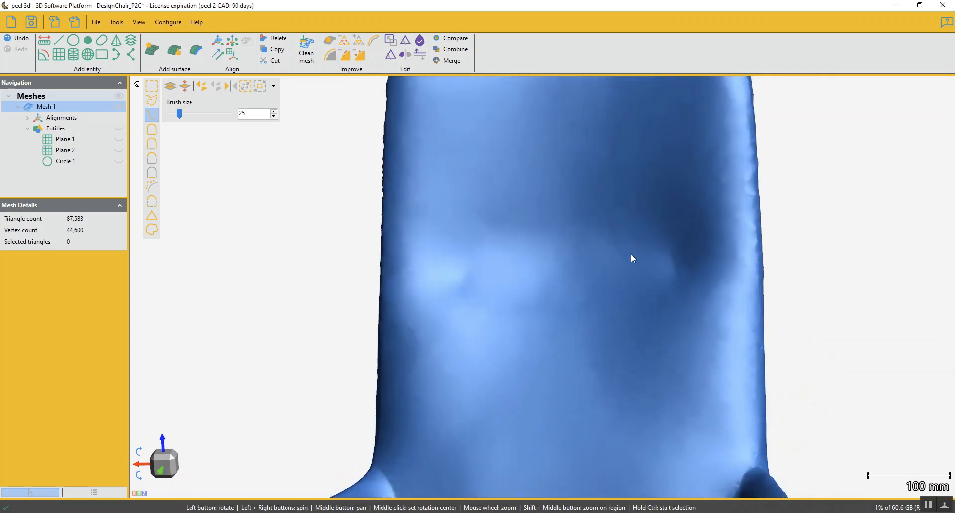
# Step: Delete the rough strip along the seat's front rim beside one armrest and fill the gap using Low Curvature
pyautogui.scroll(-3, 644, 258)
pyautogui.moveTo(697, 321); pyautogui.dragTo(654, 192)
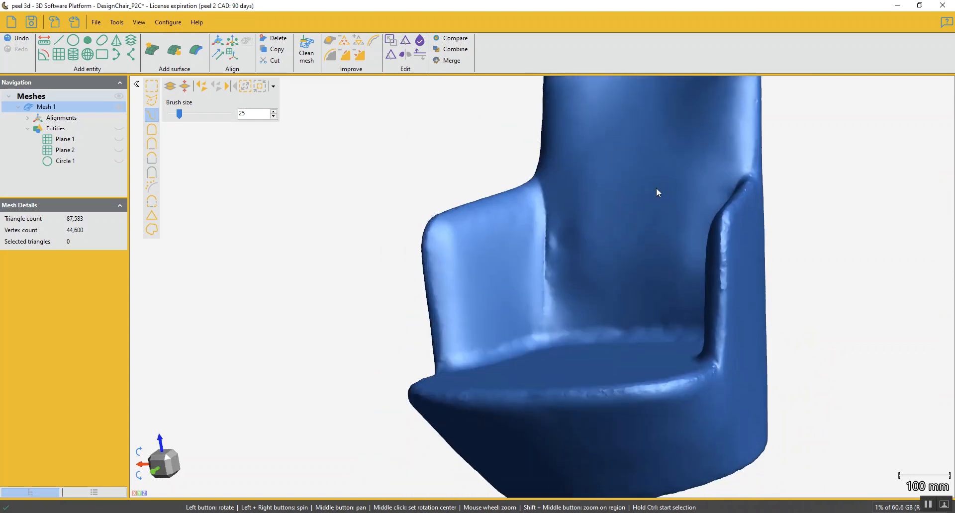
pyautogui.moveTo(577, 334); pyautogui.dragTo(664, 399)
pyautogui.scroll(3, 601, 298)
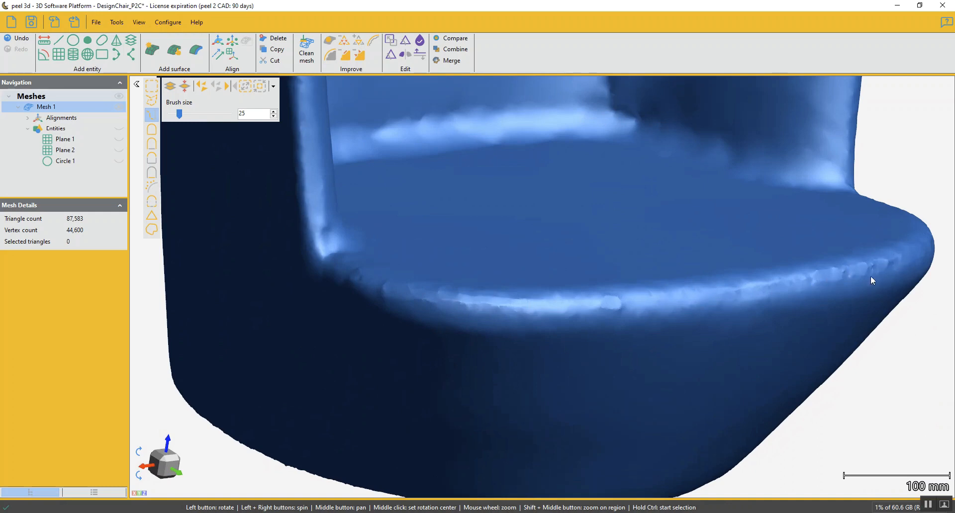
pyautogui.moveTo(433, 292)
pyautogui.mouseDown()
pyautogui.moveTo(454, 299)
pyautogui.moveTo(307, 292)
pyautogui.moveTo(437, 320)
pyautogui.moveTo(550, 321)
pyautogui.moveTo(601, 309)
pyautogui.moveTo(695, 245)
pyautogui.mouseUp()
pyautogui.rightClick(695, 244)
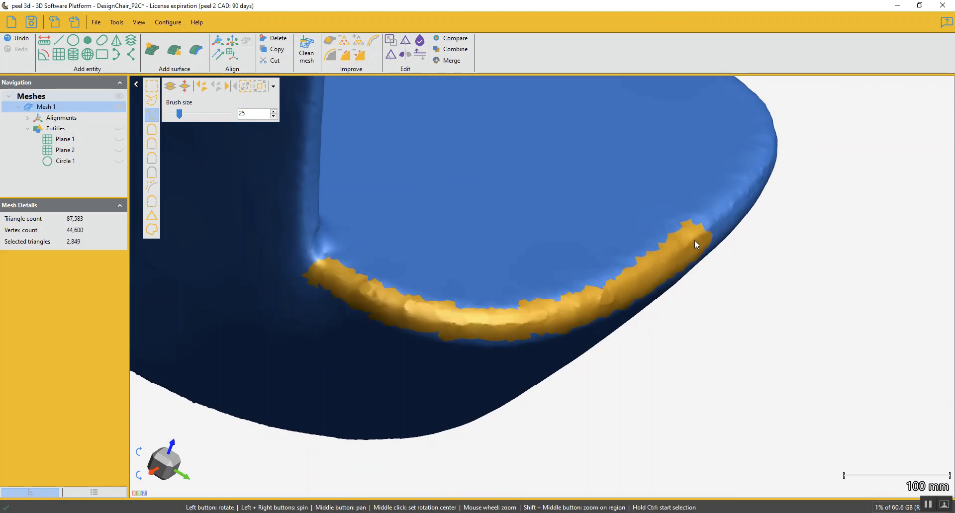
pyautogui.press('Delete')
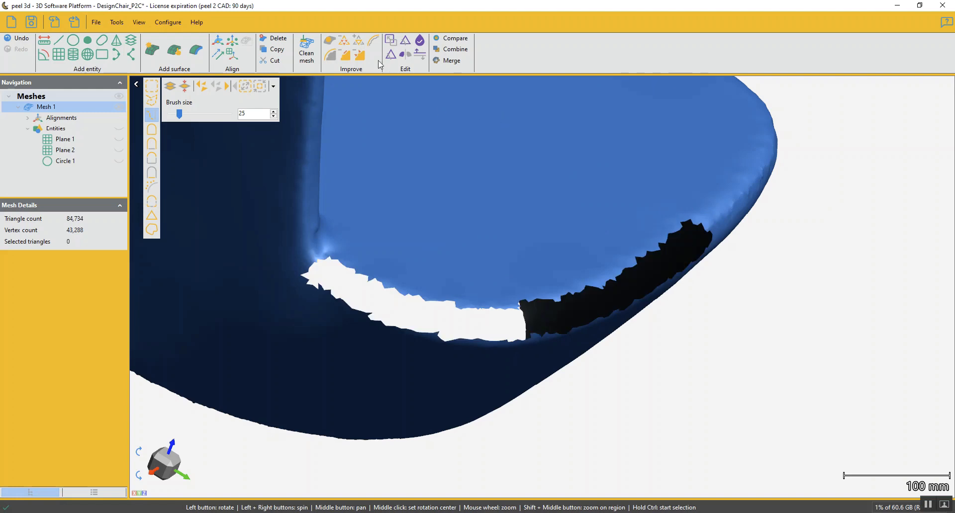
pyautogui.click(329, 40)
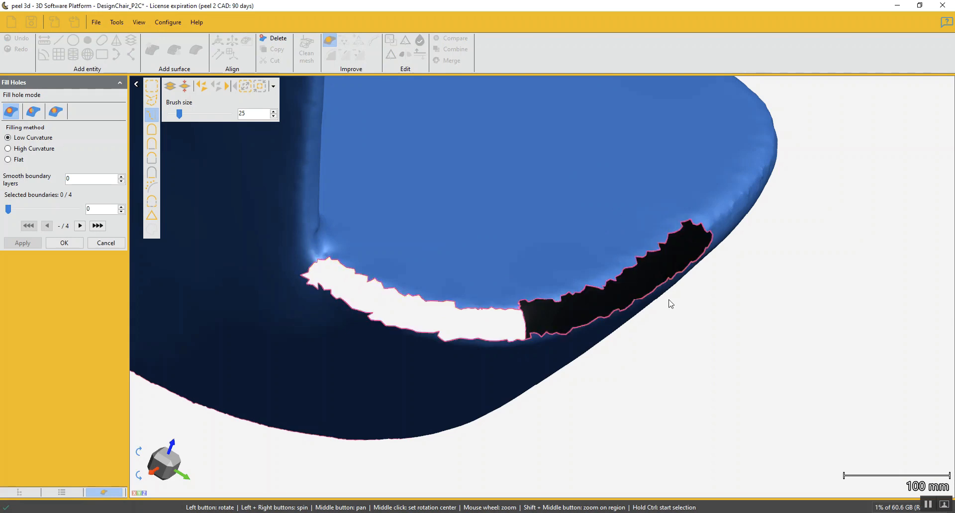
pyautogui.click(661, 266)
# Step: Select the remaining bumpy middle section of the seat's front rim with a size 25 brush path
pyautogui.moveTo(661, 266); pyautogui.dragTo(473, 335)
pyautogui.click(483, 299)
pyautogui.click(608, 303)
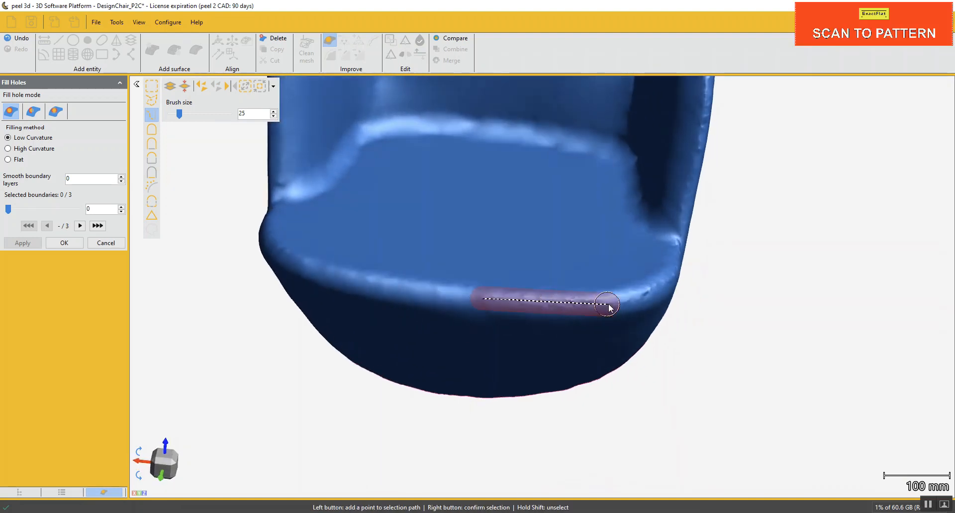
pyautogui.click(648, 296)
pyautogui.rightClick(649, 295)
# Step: Extend the rim selection around the curve to the base of the other armrest with brush size 45
pyautogui.moveTo(648, 294); pyautogui.dragTo(509, 324)
pyautogui.scroll(5, 502, 315)
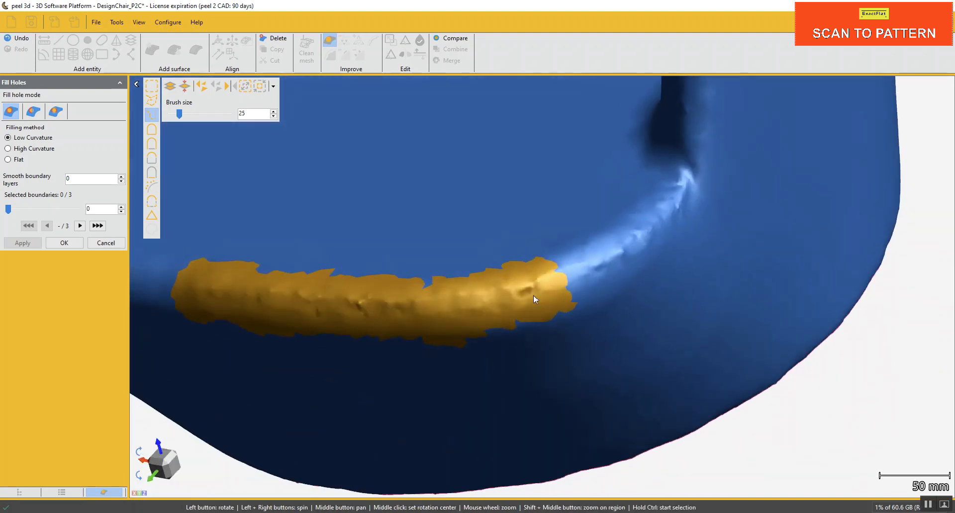
pyautogui.keyDown('ctrl'); pyautogui.scroll(1, 562, 284); pyautogui.keyUp('ctrl')
pyautogui.click(567, 282)
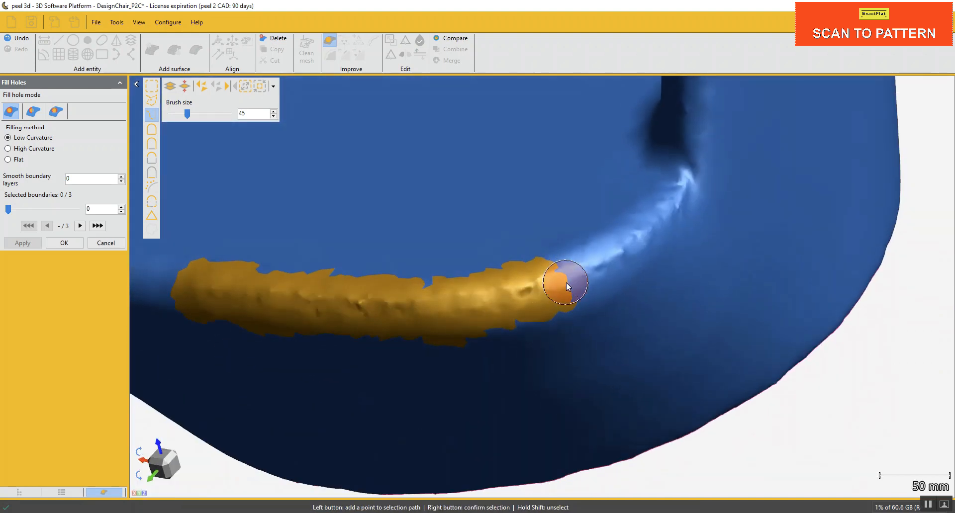
pyautogui.click(657, 232)
pyautogui.click(677, 201)
pyautogui.rightClick(678, 201)
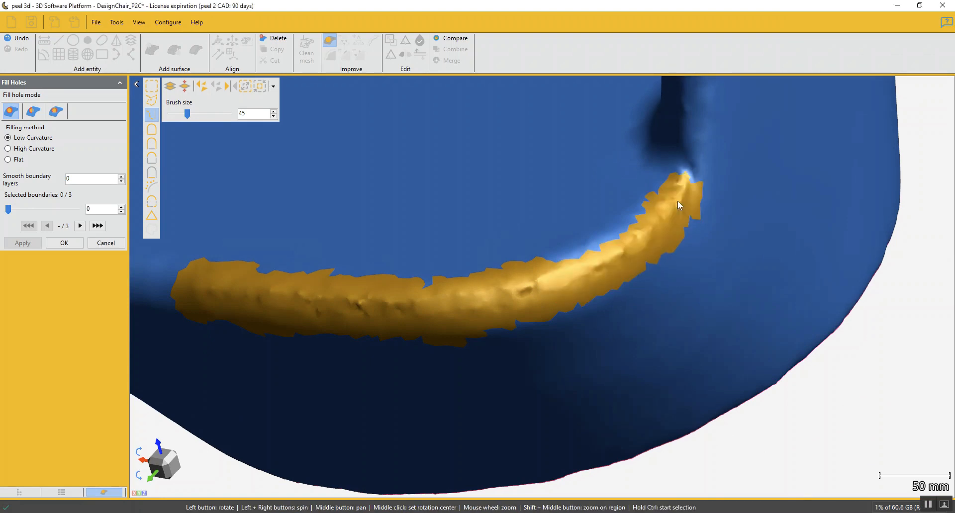
# Step: Add the upper side of the curved rim near the armrest to the selection with brush size 20
pyautogui.scroll(-5, 678, 201)
pyautogui.click(610, 244)
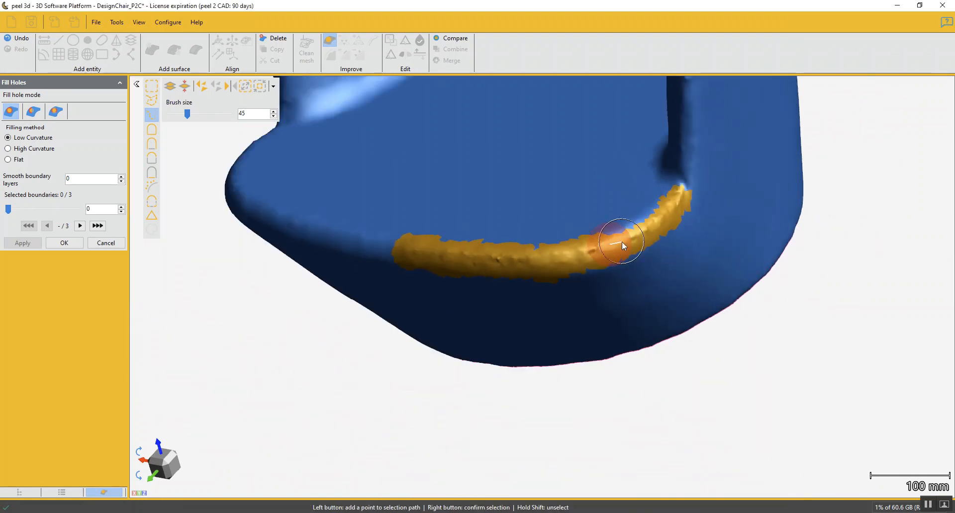
pyautogui.click(661, 224)
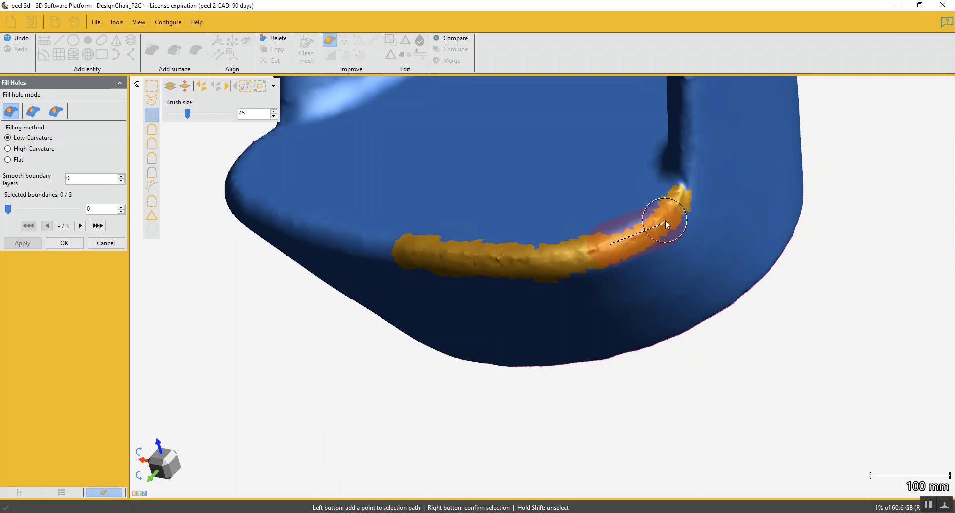
pyautogui.keyDown('ctrl'); pyautogui.scroll(-3, 664, 224); pyautogui.keyUp('ctrl')
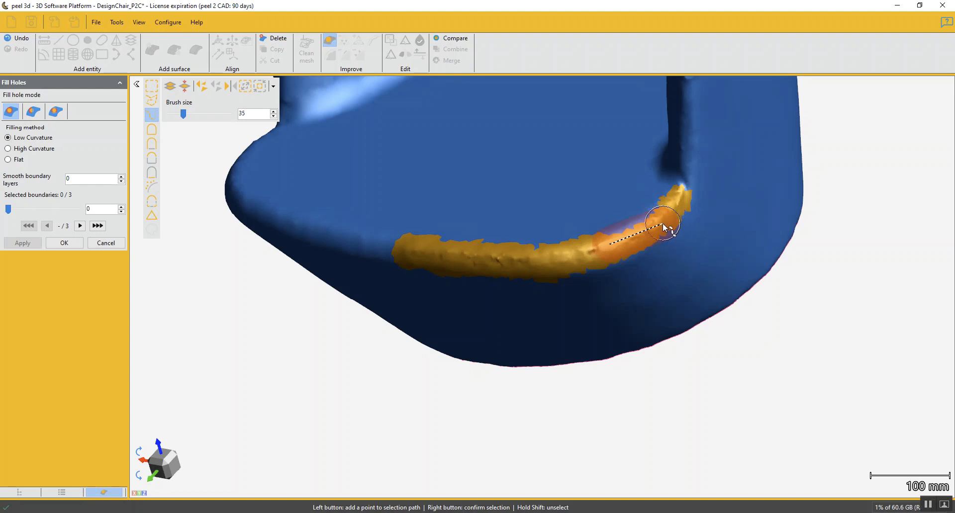
pyautogui.keyDown('ctrl'); pyautogui.scroll(-2, 663, 225); pyautogui.keyUp('ctrl')
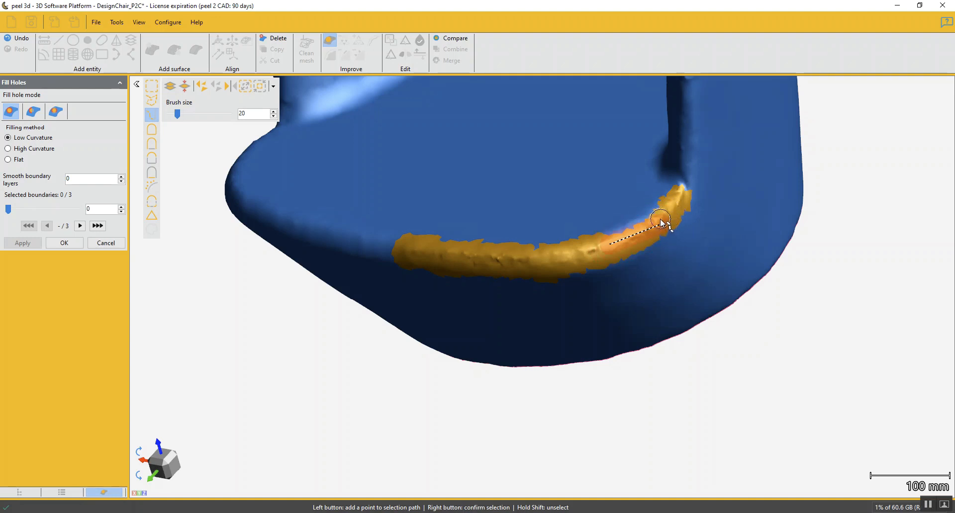
pyautogui.rightClick(663, 220)
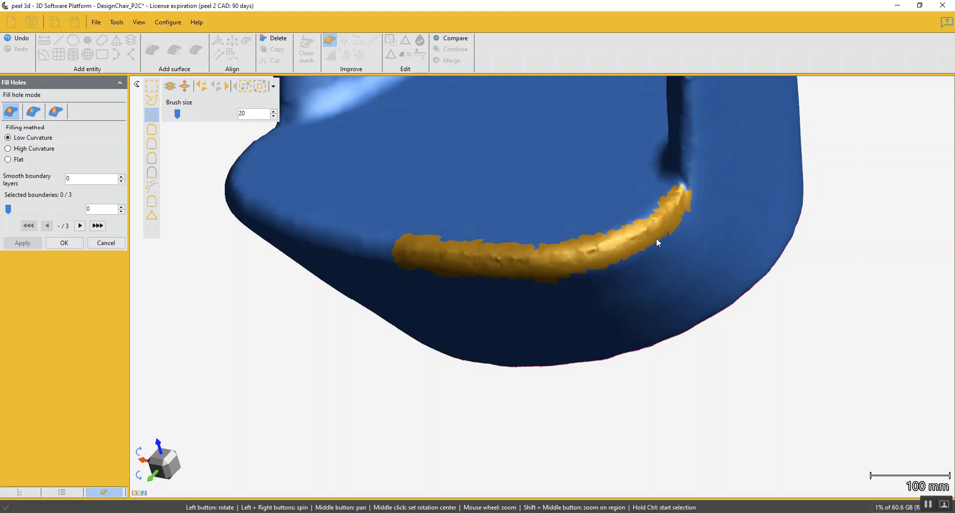
pyautogui.moveTo(656, 238); pyautogui.dragTo(622, 256)
pyautogui.scroll(3, 683, 236)
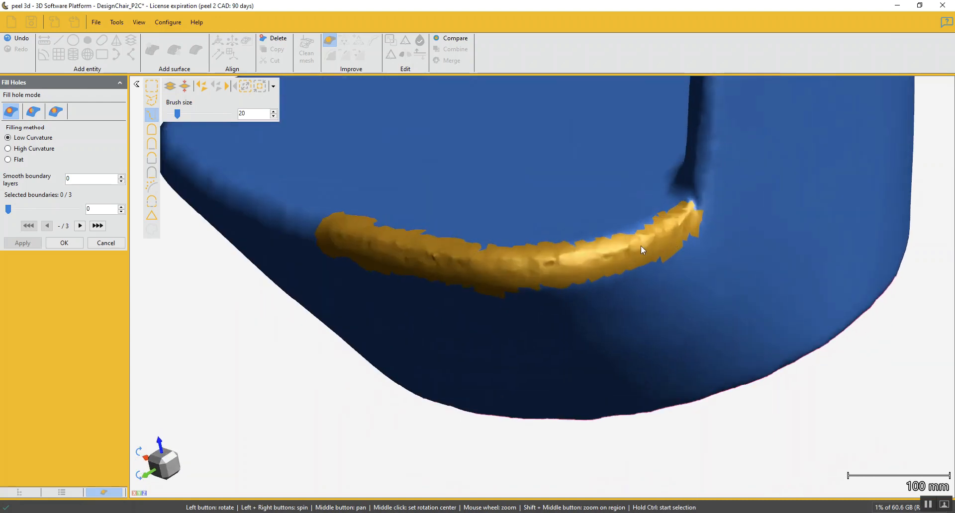
pyautogui.keyDown('ctrl'); pyautogui.click(627, 249); pyautogui.keyUp('ctrl')
pyautogui.rightClick(655, 231)
# Step: Delete the selected rim strip and fill the gap with Low Curvature, accepting the hole filling
pyautogui.click(280, 40)
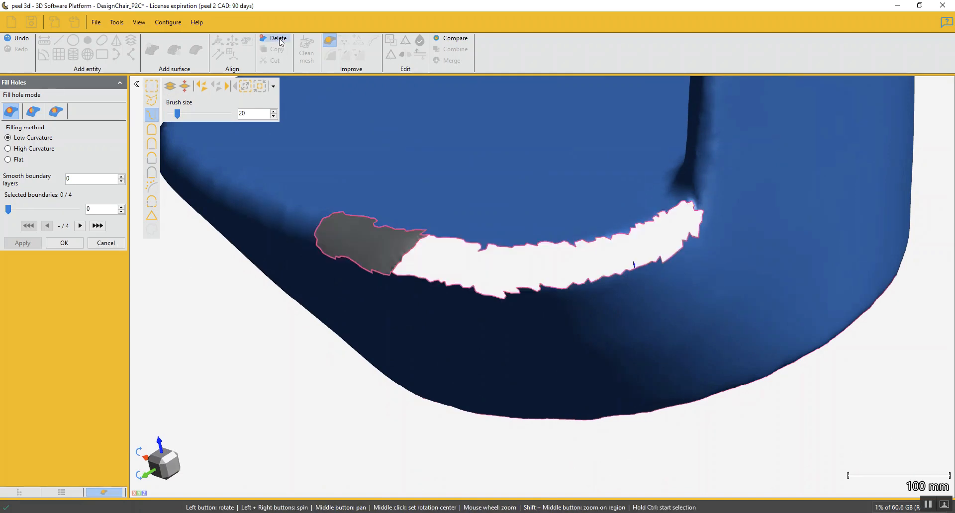
pyautogui.click(328, 248)
pyautogui.moveTo(455, 341); pyautogui.dragTo(474, 319)
pyautogui.scroll(-3, 500, 277)
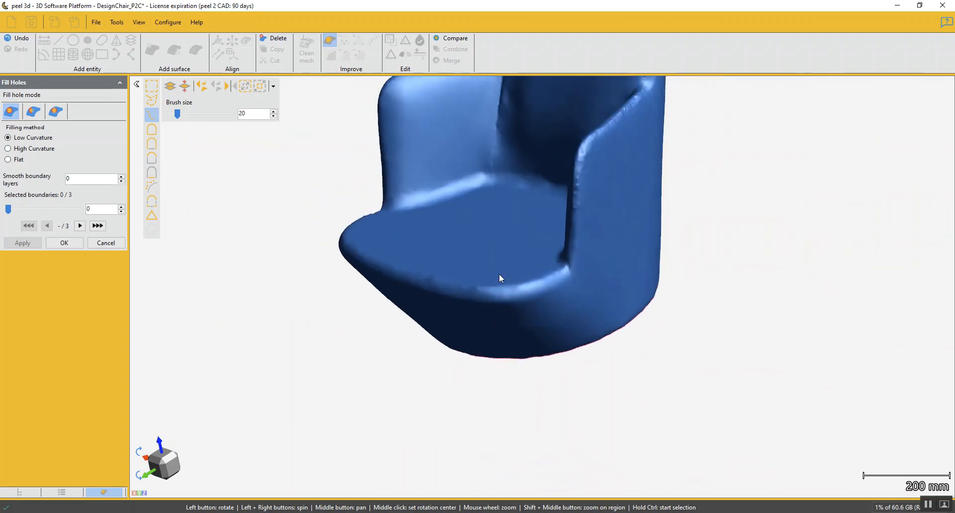
pyautogui.moveTo(499, 278); pyautogui.dragTo(440, 284)
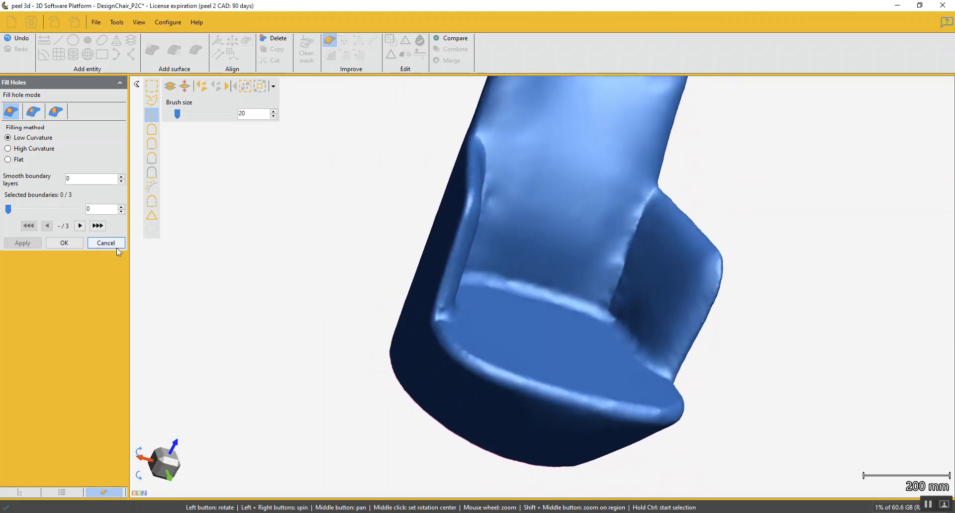
pyautogui.click(64, 243)
# Step: Select the uneven strip up the armrest's front edge with brush size 20 and defeature it
pyautogui.scroll(5, 448, 309)
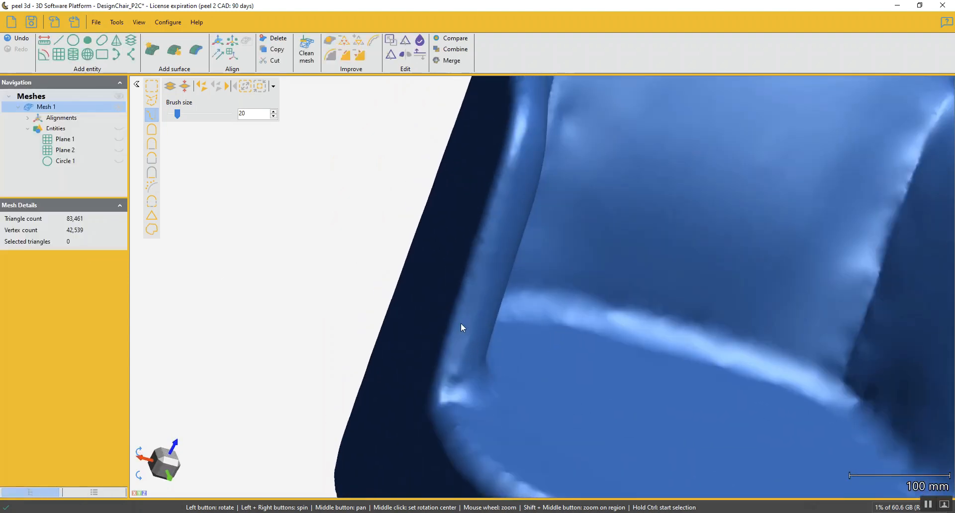
pyautogui.moveTo(460, 323); pyautogui.dragTo(399, 355)
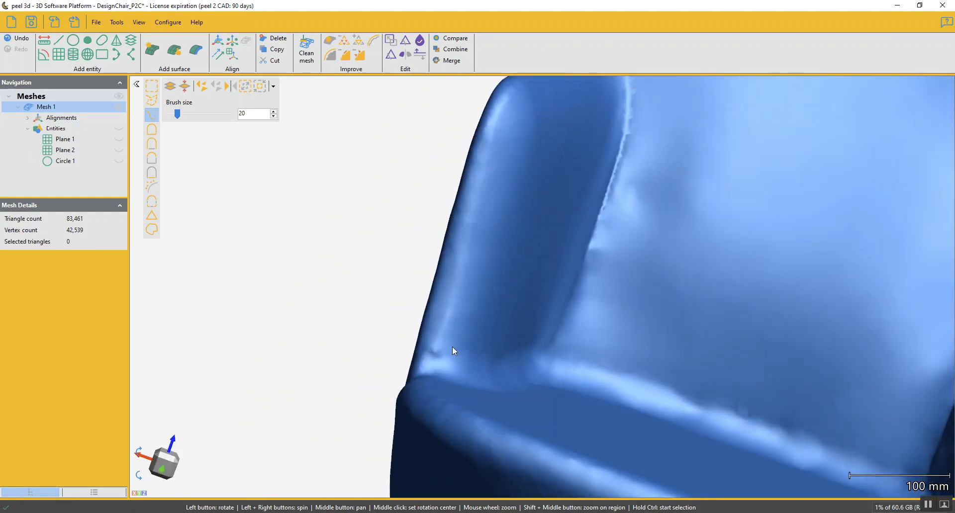
pyautogui.click(438, 343)
pyautogui.click(481, 167)
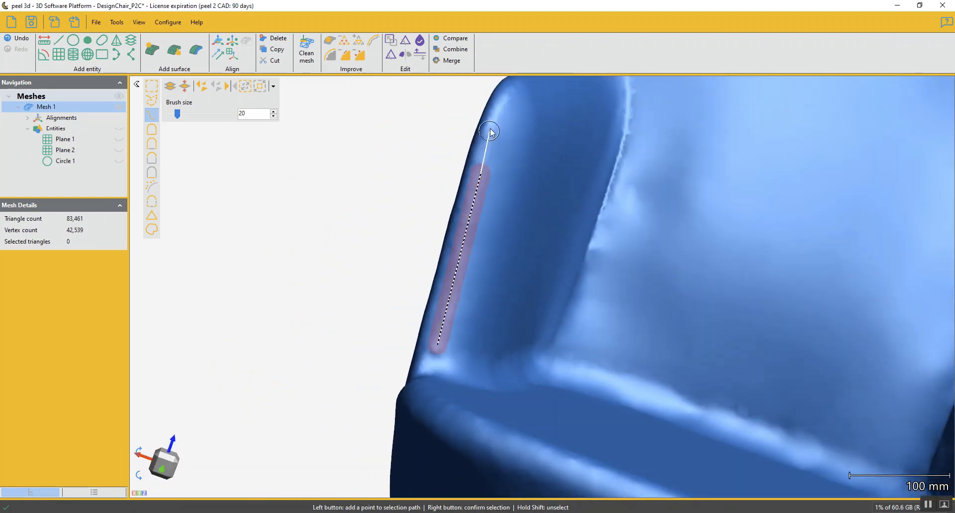
pyautogui.click(499, 114)
pyautogui.rightClick(499, 114)
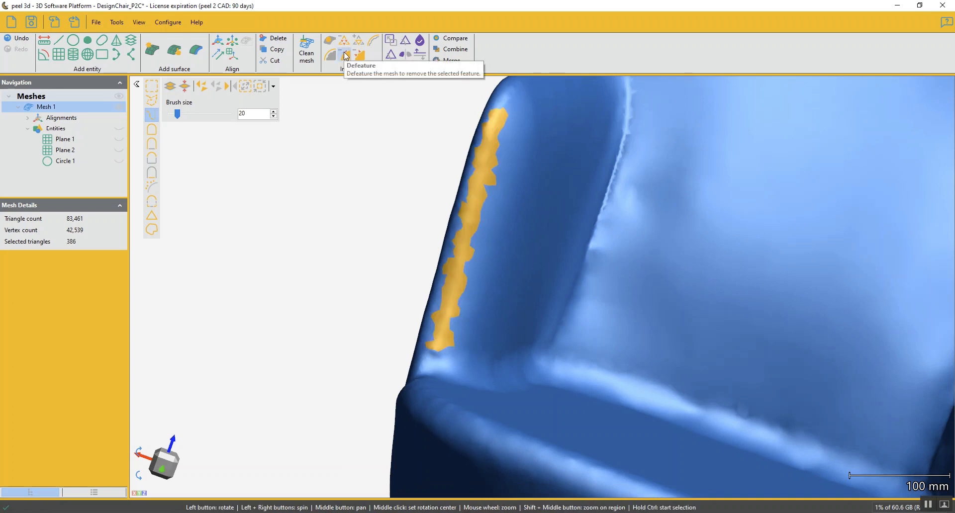
# Step: Select the rough strip along the outer side of the same armrest's front edge and defeature it
pyautogui.moveTo(505, 113); pyautogui.dragTo(523, 319)
pyautogui.click(517, 325)
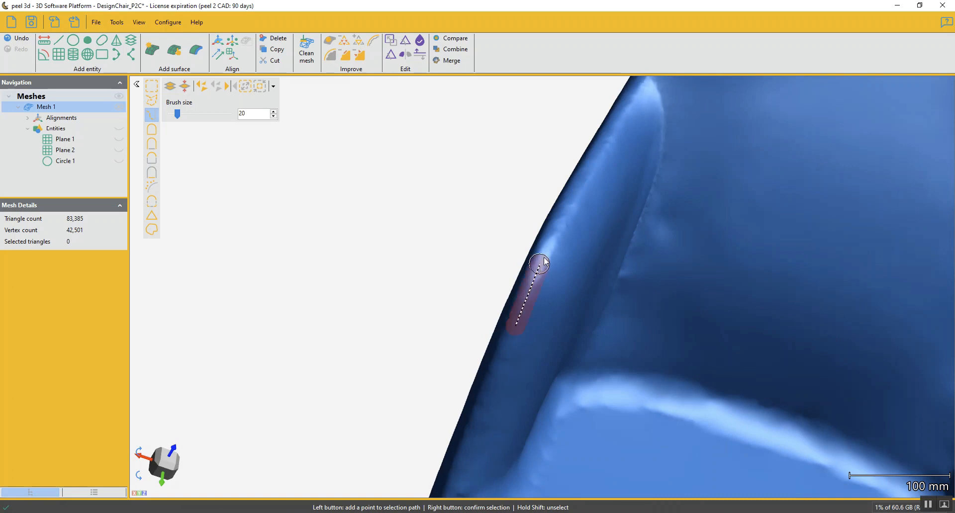
pyautogui.click(575, 204)
pyautogui.click(638, 95)
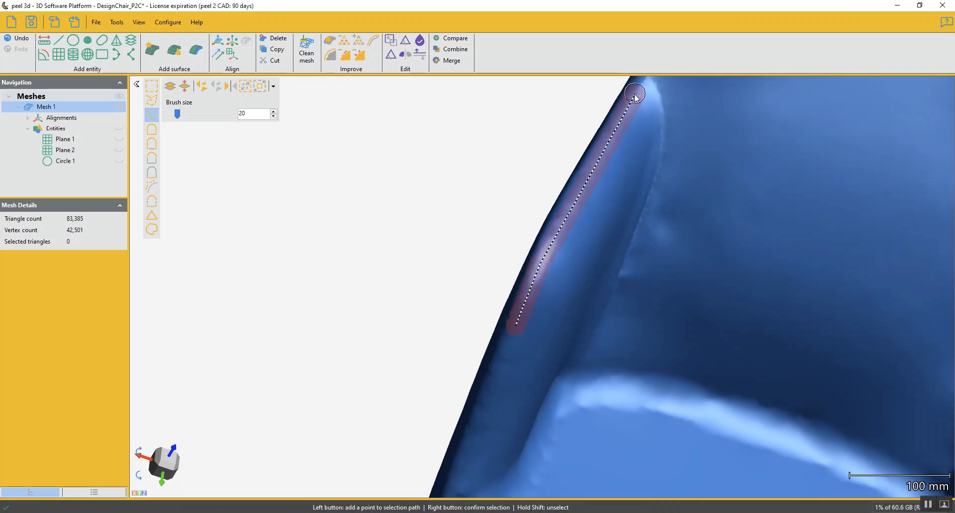
pyautogui.rightClick(638, 95)
pyautogui.click(352, 56)
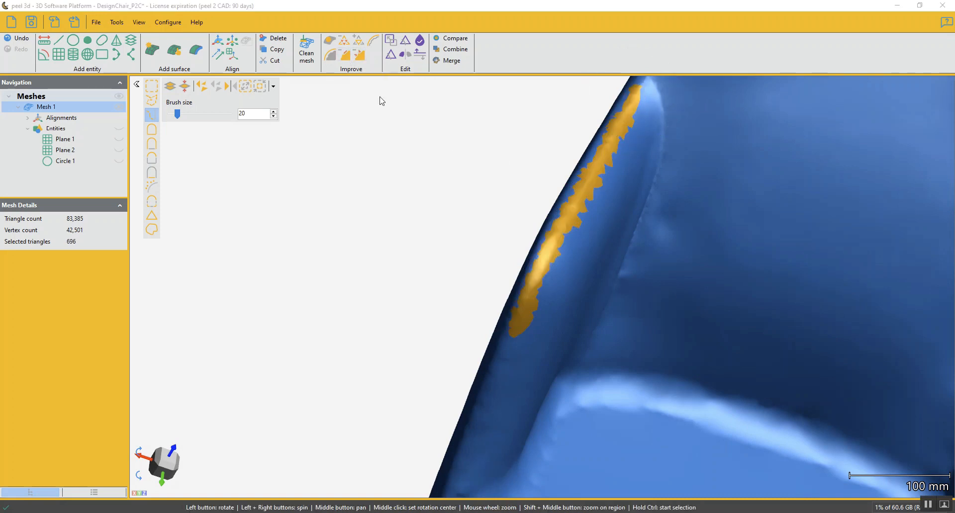
# Step: Select the lower part of the backrest's rough side edge above the armrest with a brush path
pyautogui.moveTo(642, 157); pyautogui.dragTo(595, 282, button='middle')
pyautogui.moveTo(596, 283)
pyautogui.mouseDown()
pyautogui.moveTo(625, 241)
pyautogui.moveTo(632, 245)
pyautogui.moveTo(571, 216)
pyautogui.moveTo(566, 301)
pyautogui.moveTo(554, 301)
pyautogui.moveTo(555, 279)
pyautogui.moveTo(514, 296)
pyautogui.mouseUp()
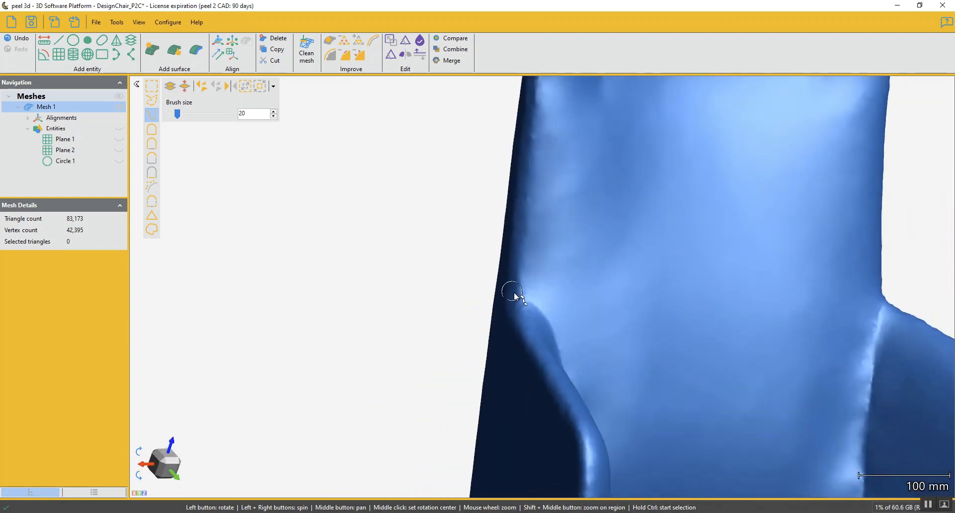
pyautogui.click(524, 222)
pyautogui.click(544, 96)
pyautogui.rightClick(547, 110)
# Step: Extend the side edge selection up to the backrest's top corner and grow it outward
pyautogui.moveTo(554, 132); pyautogui.dragTo(549, 323)
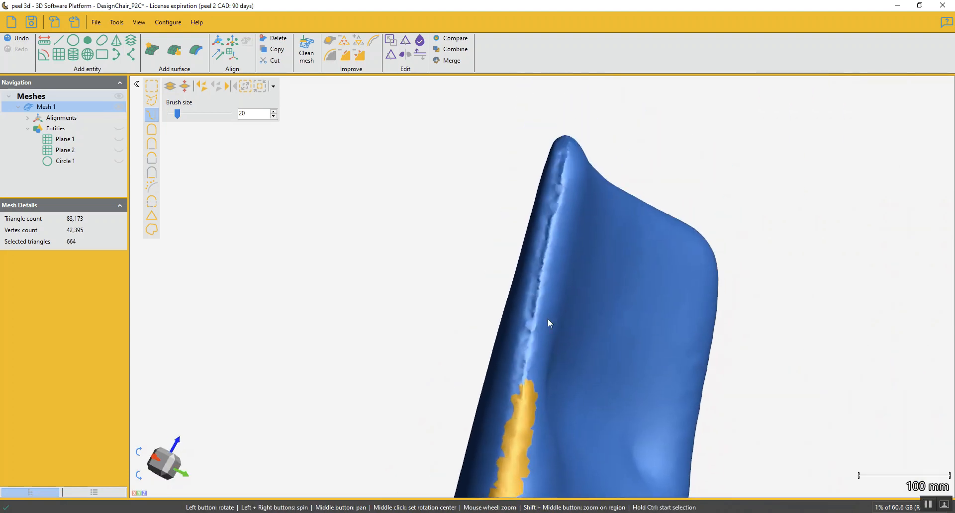
pyautogui.click(519, 405)
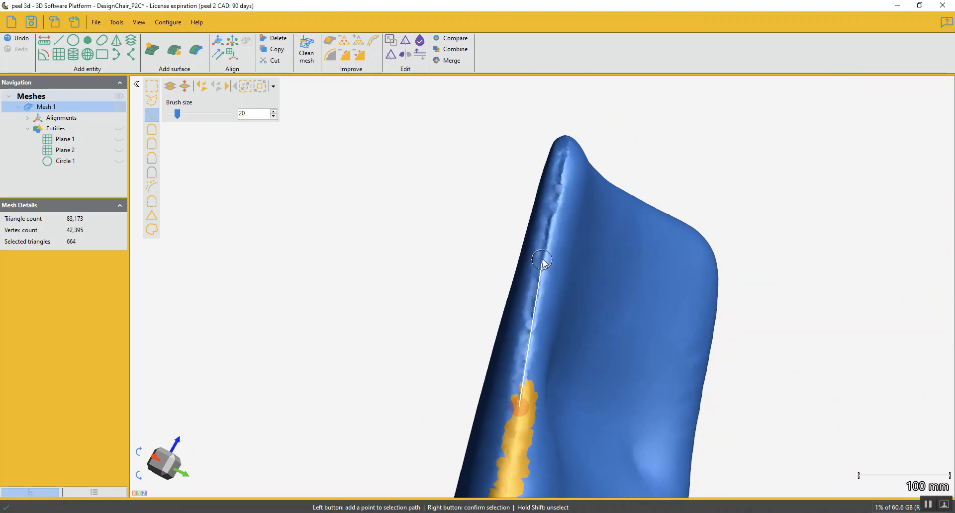
pyautogui.click(564, 162)
pyautogui.rightClick(562, 166)
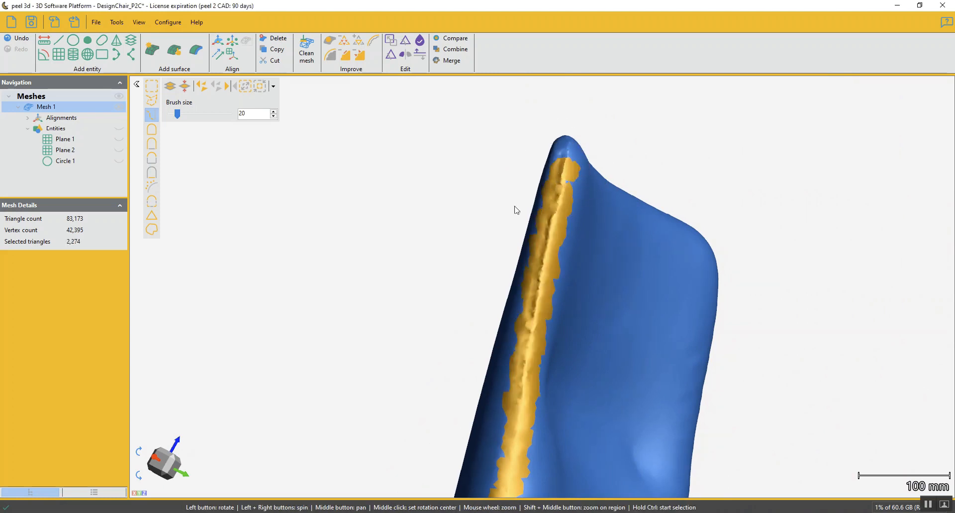
pyautogui.click(246, 89)
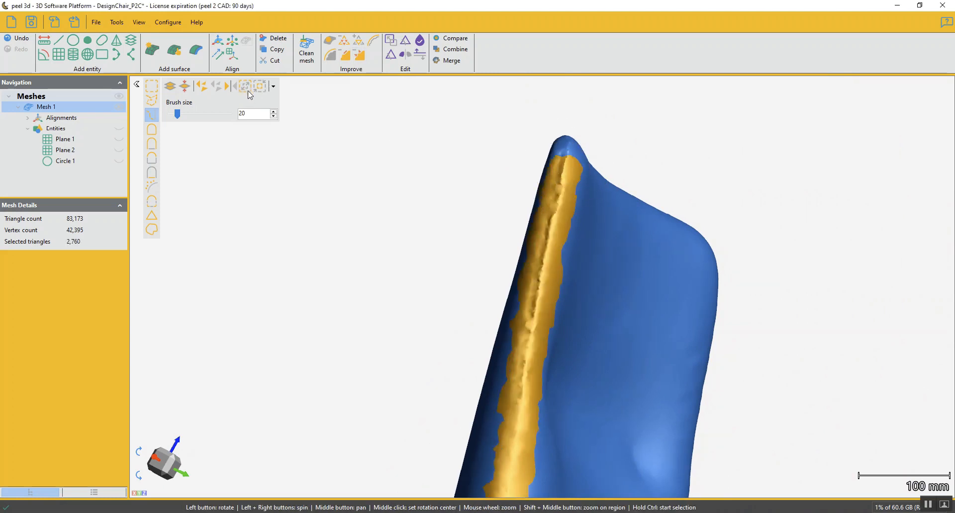
# Step: Try defeaturing the whole selected backrest side edge, check its shape, and undo the operation
pyautogui.click(347, 54)
pyautogui.moveTo(558, 213); pyautogui.dragTo(529, 264)
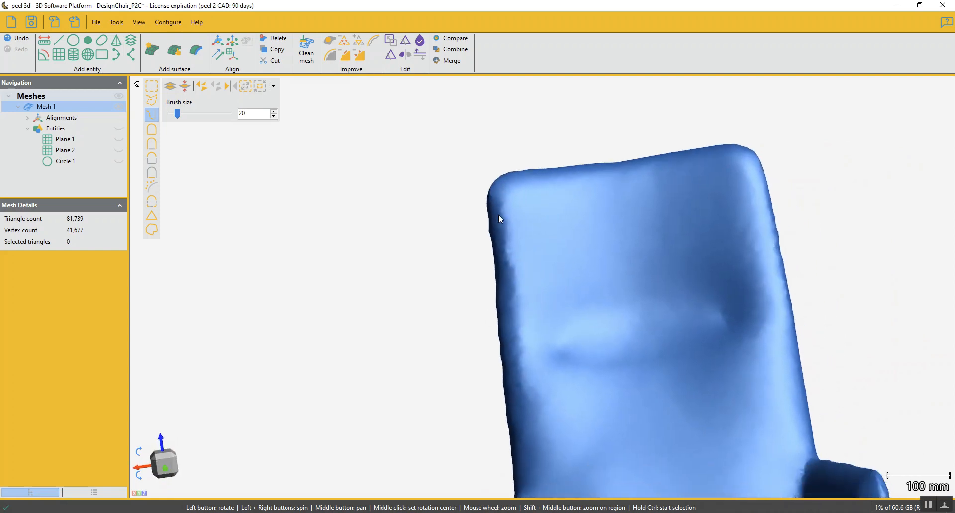
pyautogui.moveTo(549, 357); pyautogui.dragTo(540, 339, button='middle')
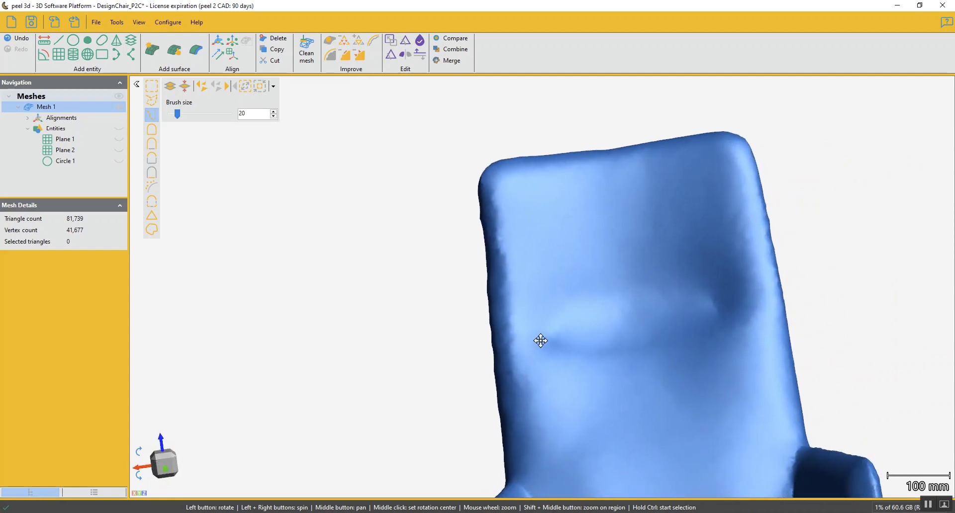
pyautogui.click(22, 40)
# Step: Select the upper stretch of the backrest's rough side edge with a brush path, smooth the selection's boundary, and defeature it
pyautogui.moveTo(435, 374); pyautogui.dragTo(558, 371)
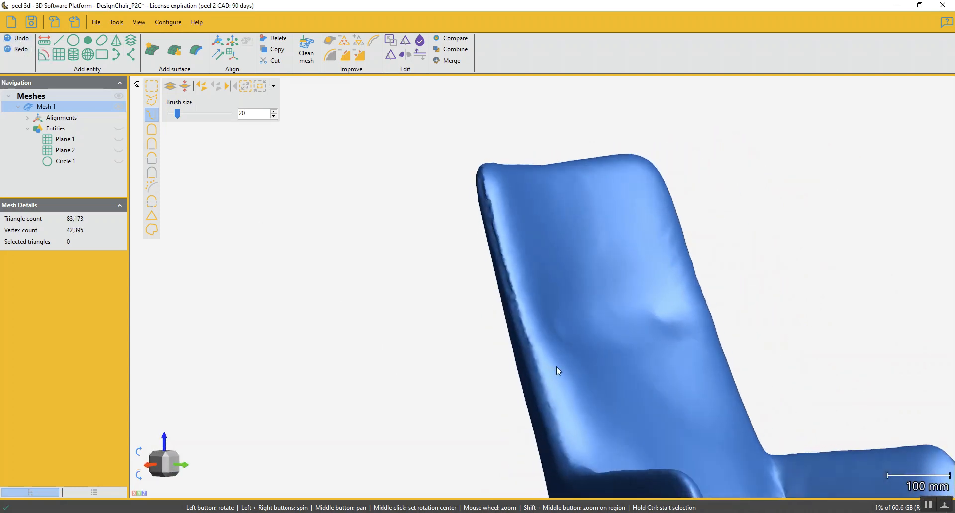
pyautogui.scroll(4, 522, 348)
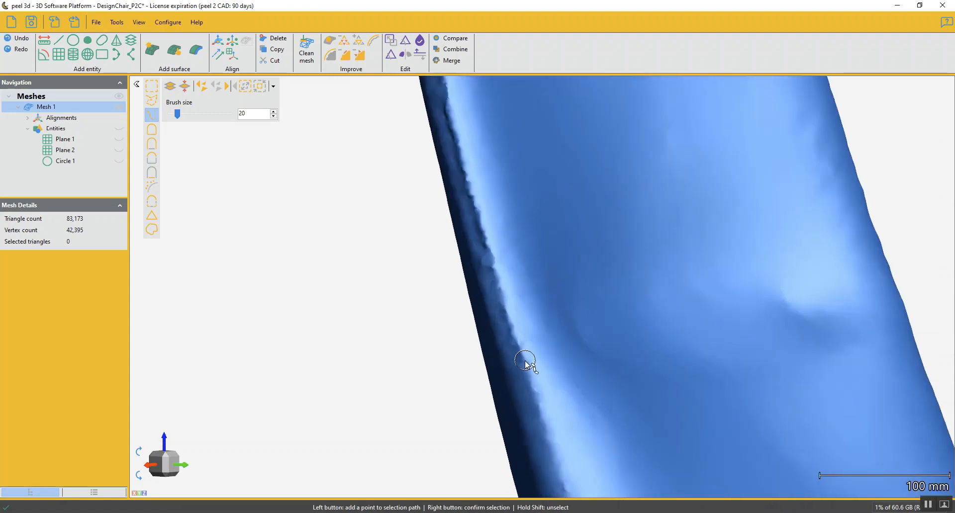
pyautogui.keyDown('ctrl'); pyautogui.click(523, 363); pyautogui.keyUp('ctrl')
pyautogui.click(444, 97)
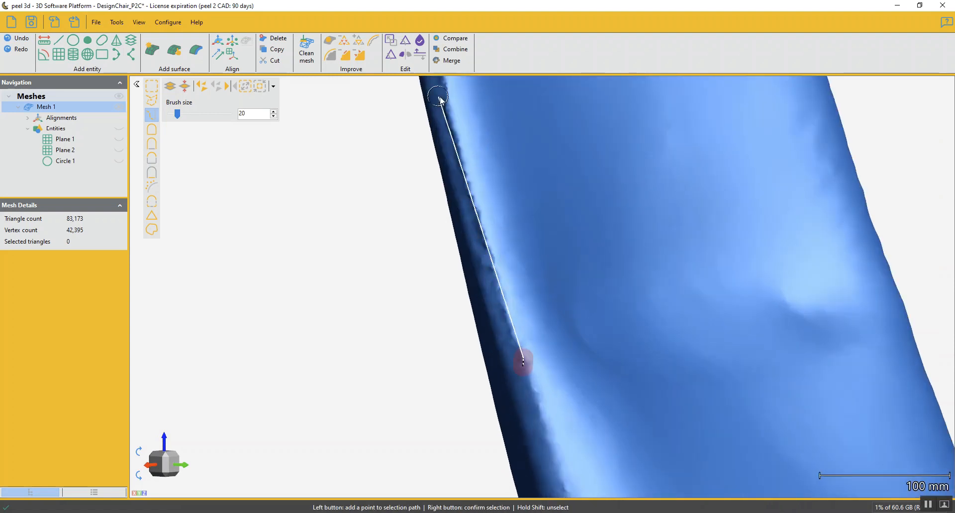
pyautogui.rightClick(444, 100)
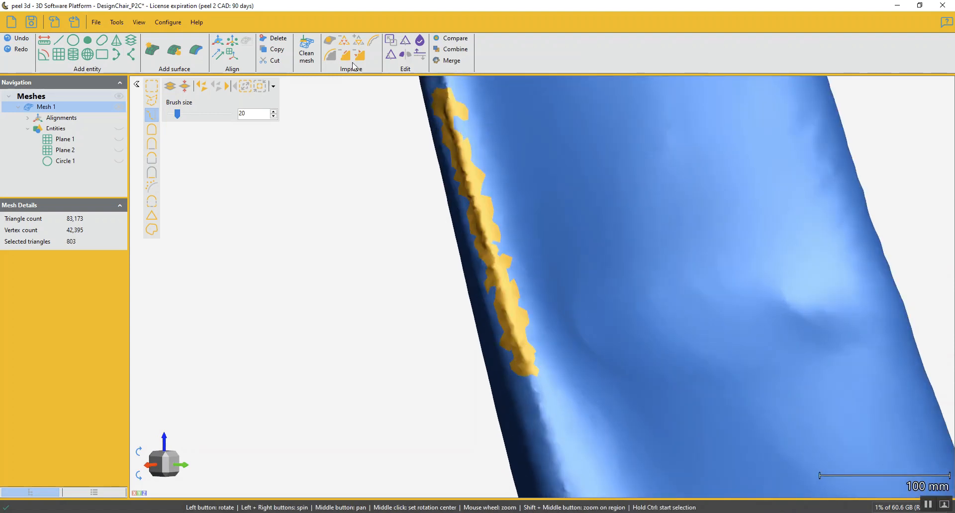
pyautogui.click(258, 89)
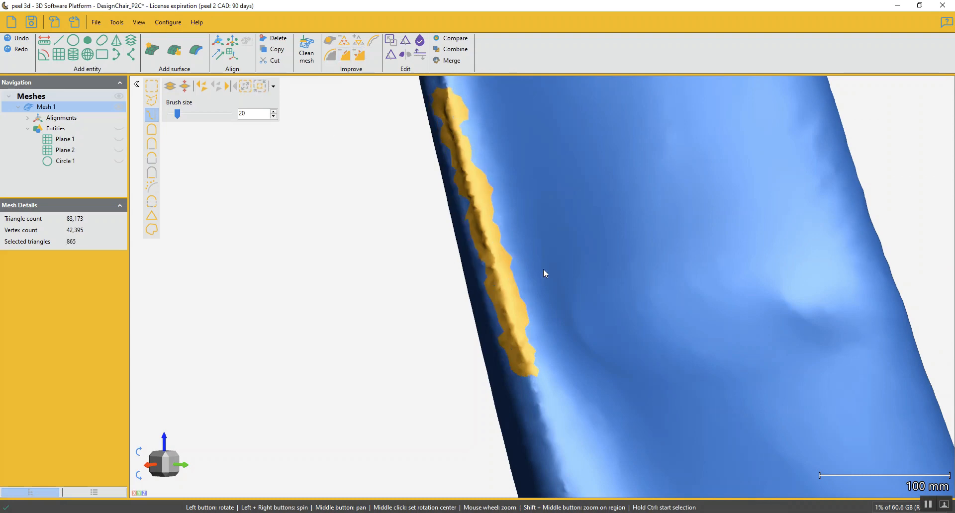
pyautogui.moveTo(543, 269); pyautogui.dragTo(539, 294)
pyautogui.scroll(-3, 539, 293)
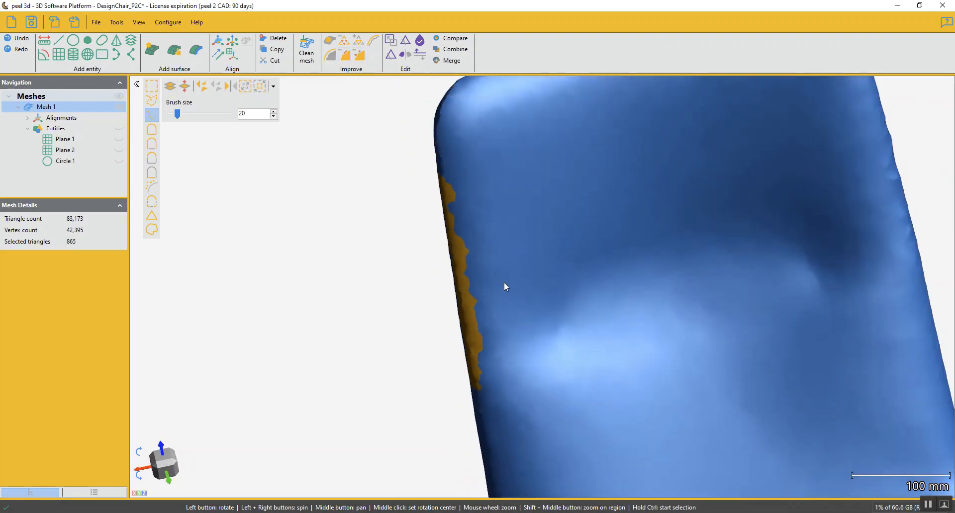
pyautogui.click(341, 54)
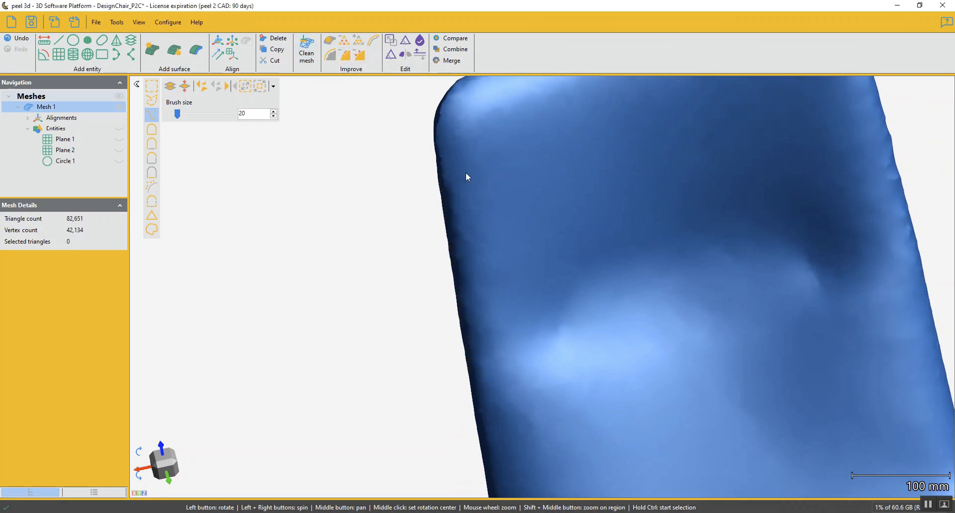
# Step: Try defeaturing the bumpy strip just below the backrest's top corner, brushing over its missed spots to complete the selection
pyautogui.moveTo(488, 240); pyautogui.dragTo(516, 235)
pyautogui.moveTo(586, 180); pyautogui.dragTo(525, 300)
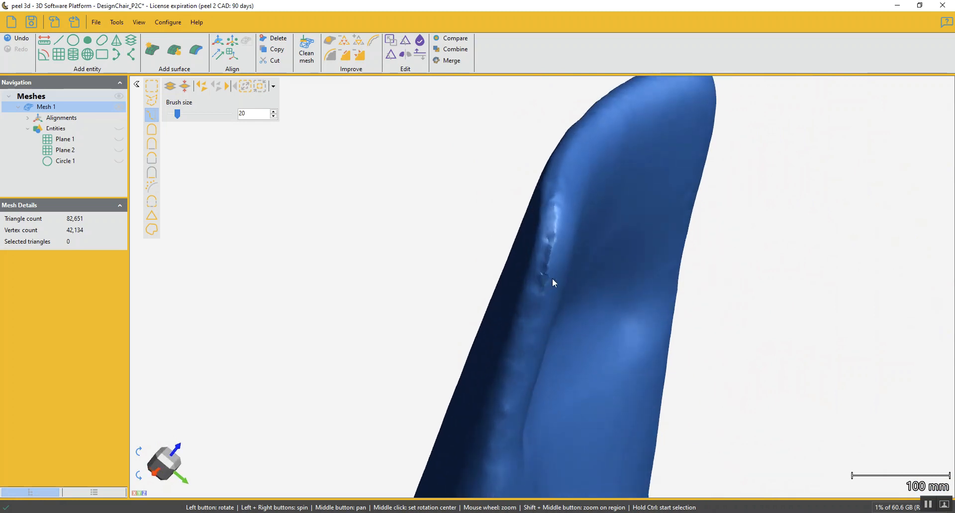
pyautogui.scroll(3, 554, 282)
pyautogui.click(531, 305)
pyautogui.moveTo(545, 247); pyautogui.dragTo(559, 125)
pyautogui.rightClick(564, 157)
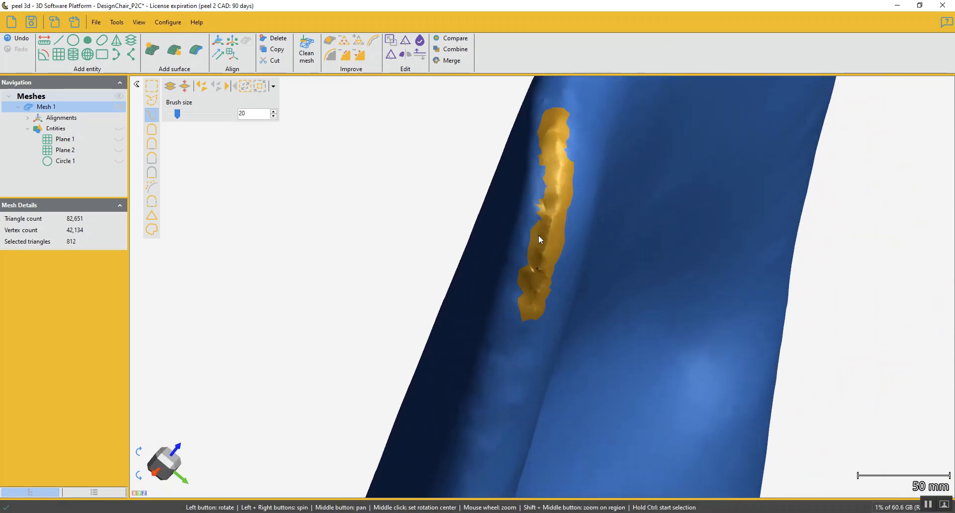
pyautogui.moveTo(547, 215); pyautogui.dragTo(561, 149)
pyautogui.rightClick(562, 149)
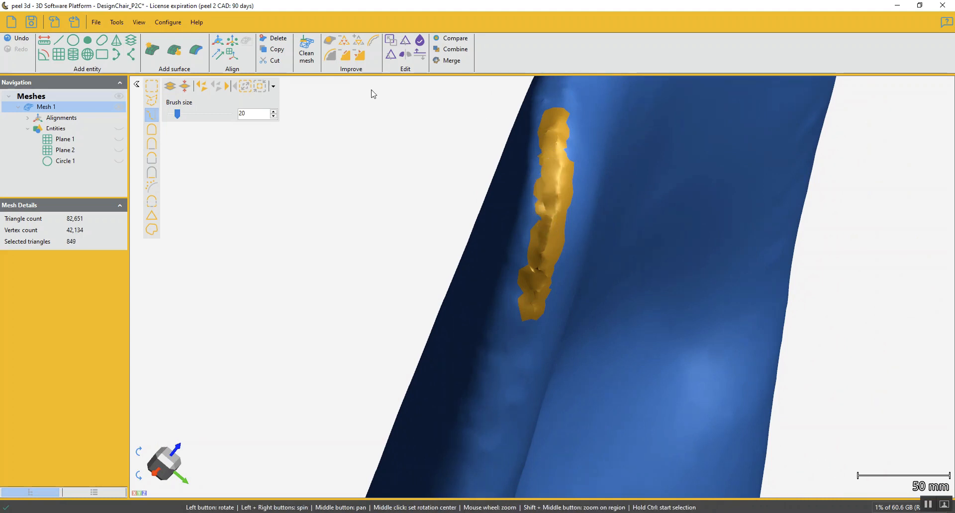
pyautogui.press('Delete')
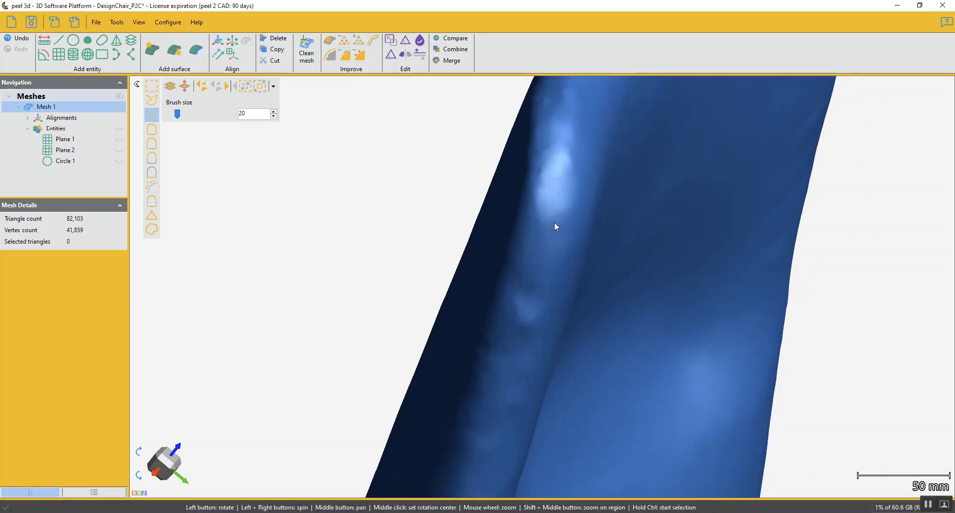
# Step: Compare the mesh to its state before the Defeature operation, inspect the deviation around the corner, and undo that operation
pyautogui.moveTo(554, 222); pyautogui.dragTo(544, 211)
pyautogui.scroll(-4, 543, 210)
pyautogui.moveTo(666, 250); pyautogui.dragTo(604, 257, button='middle')
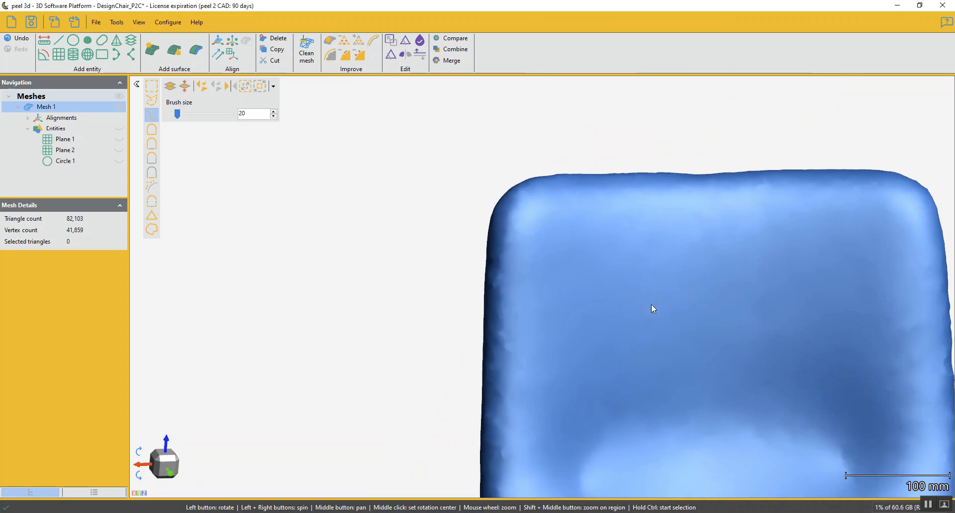
pyautogui.click(458, 41)
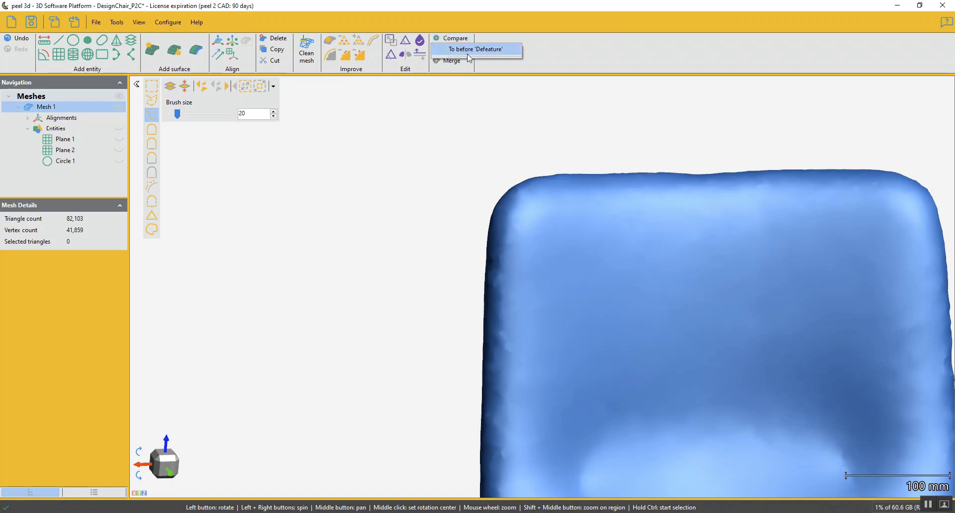
pyautogui.click(468, 55)
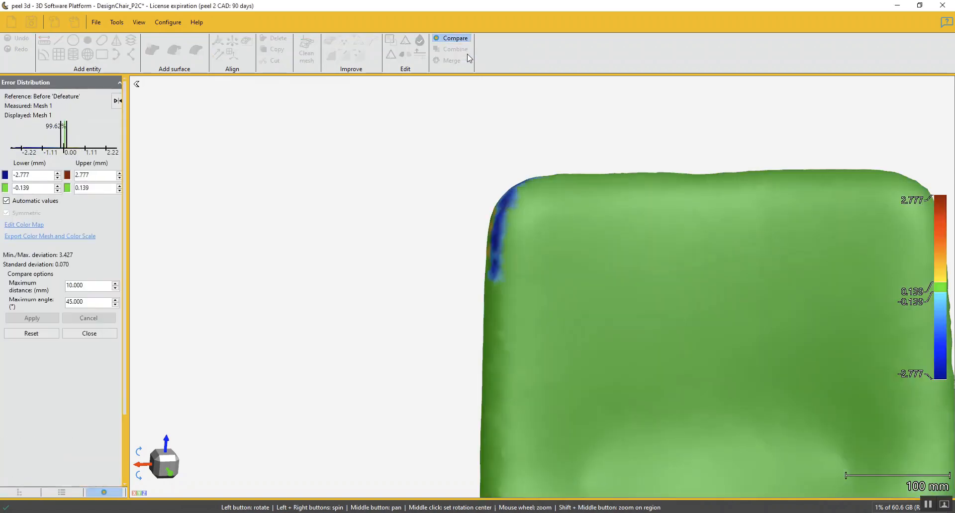
pyautogui.moveTo(553, 244); pyautogui.dragTo(574, 252)
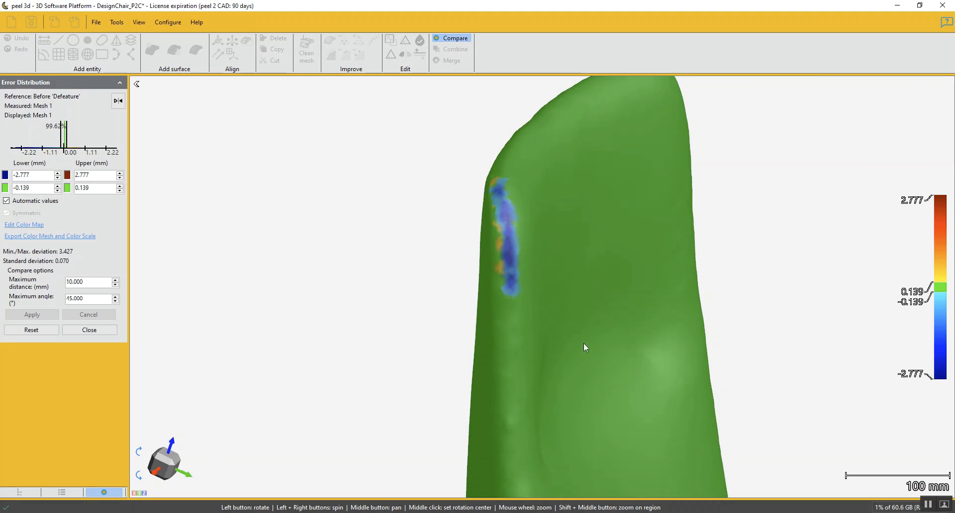
pyautogui.moveTo(528, 326)
pyautogui.mouseDown()
pyautogui.moveTo(517, 320)
pyautogui.moveTo(526, 313)
pyautogui.mouseUp()
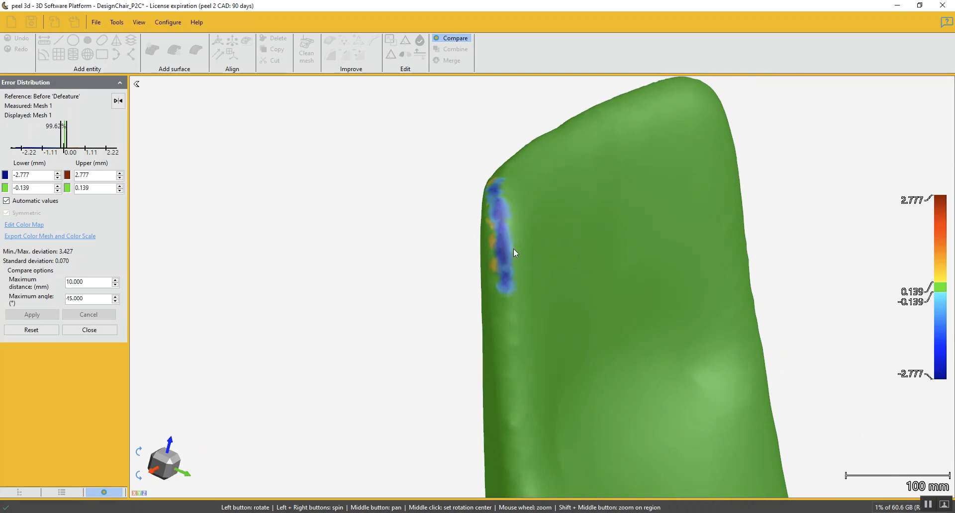
pyautogui.moveTo(514, 249)
pyautogui.mouseDown()
pyautogui.moveTo(479, 249)
pyautogui.moveTo(510, 250)
pyautogui.mouseUp()
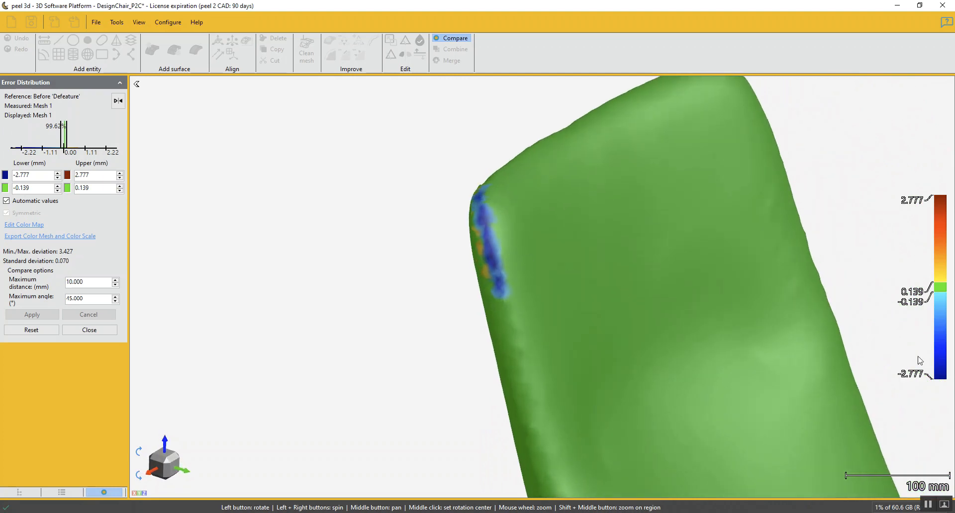
pyautogui.click(89, 330)
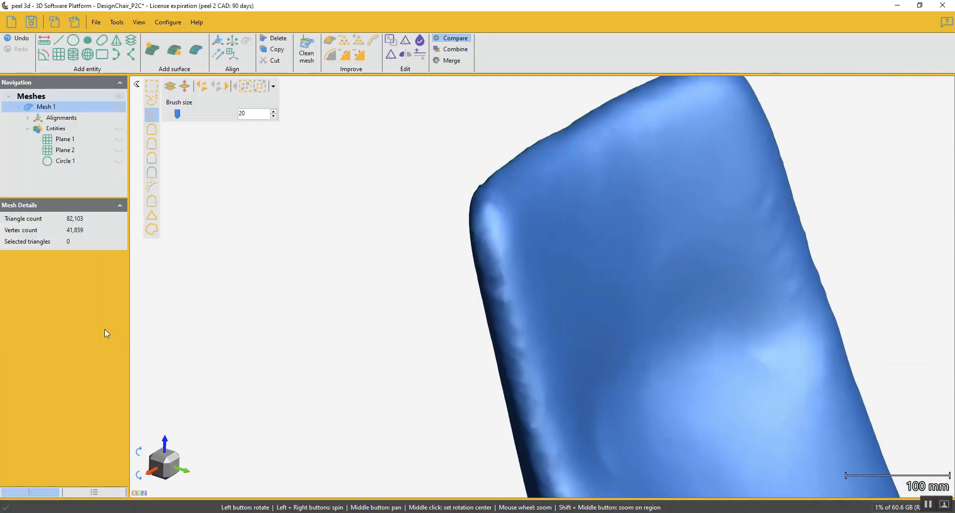
pyautogui.click(22, 40)
# Step: Select the bumpy strip below the backrest's top corner, extend the selection around the corner onto the top edge, and defeature it
pyautogui.moveTo(482, 279); pyautogui.dragTo(519, 235)
pyautogui.scroll(5, 513, 231)
pyautogui.moveTo(519, 288)
pyautogui.mouseDown()
pyautogui.moveTo(533, 259)
pyautogui.moveTo(550, 376)
pyautogui.mouseUp()
pyautogui.press('ctrl')
pyautogui.rightClick(549, 374)
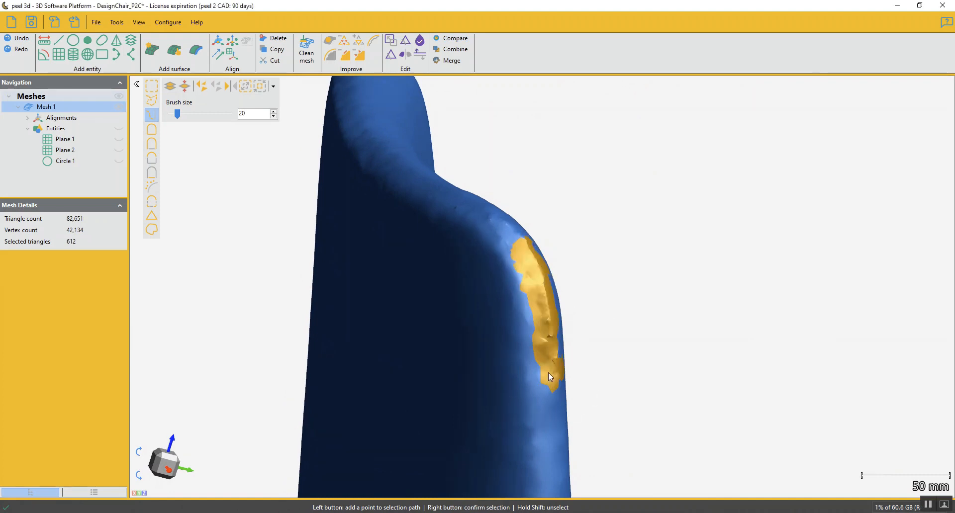
pyautogui.moveTo(530, 328); pyautogui.dragTo(525, 332)
pyautogui.keyDown('ctrl'); pyautogui.click(521, 244); pyautogui.keyUp('ctrl')
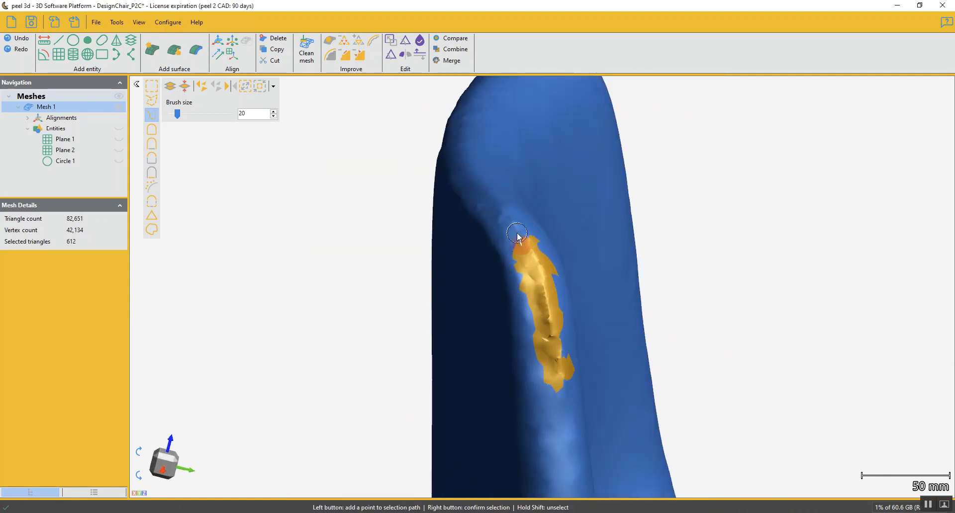
pyautogui.rightClick(488, 195)
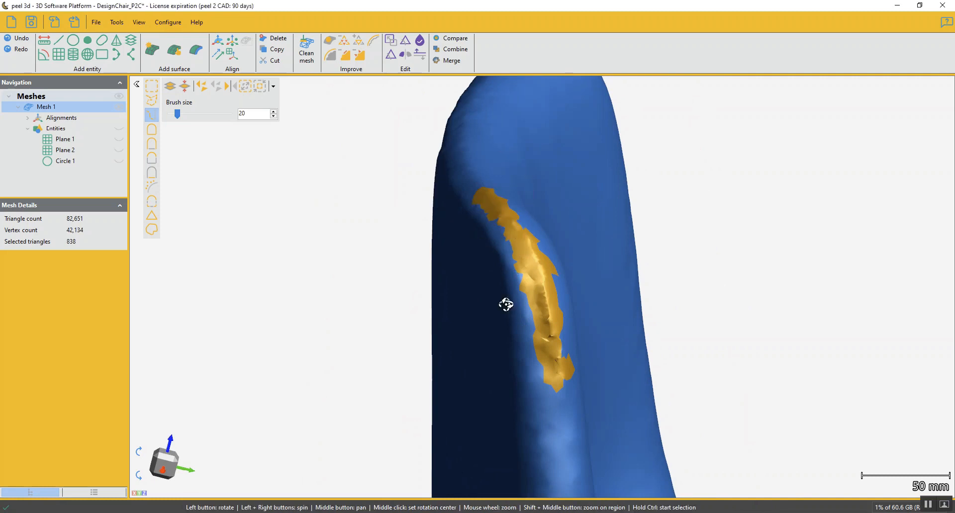
pyautogui.moveTo(505, 305); pyautogui.dragTo(498, 321)
pyautogui.scroll(-3, 498, 309)
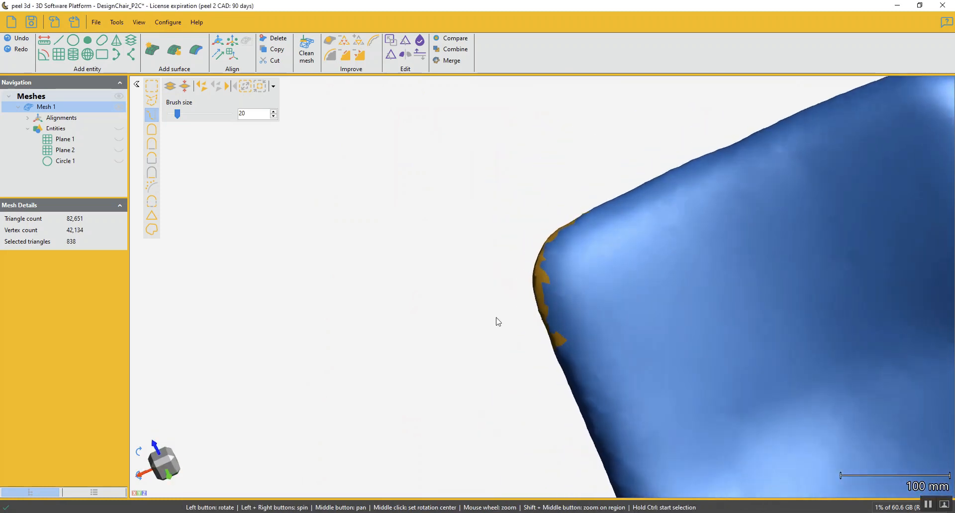
pyautogui.click(356, 56)
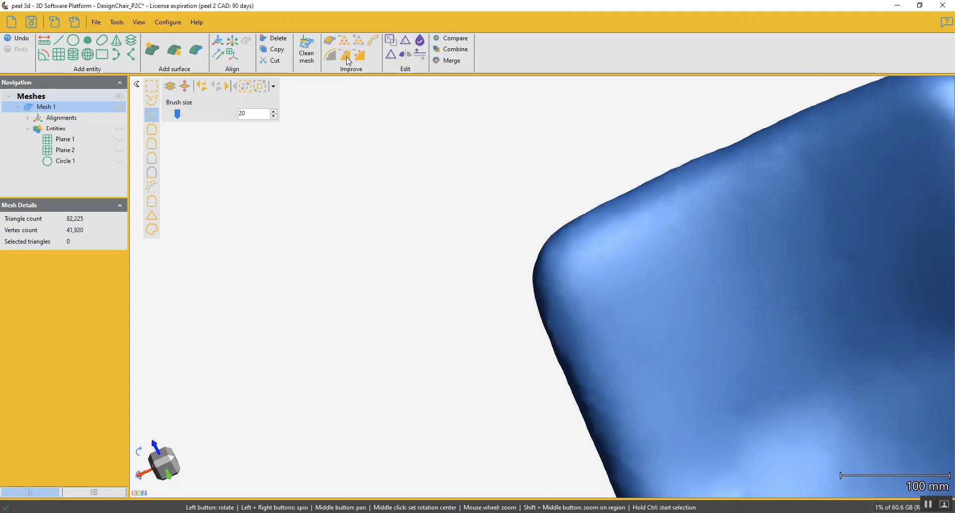
# Step: Select the rough strip along the backrest's top edge between its two corners with a brush path and defeature it
pyautogui.moveTo(414, 159); pyautogui.dragTo(536, 318)
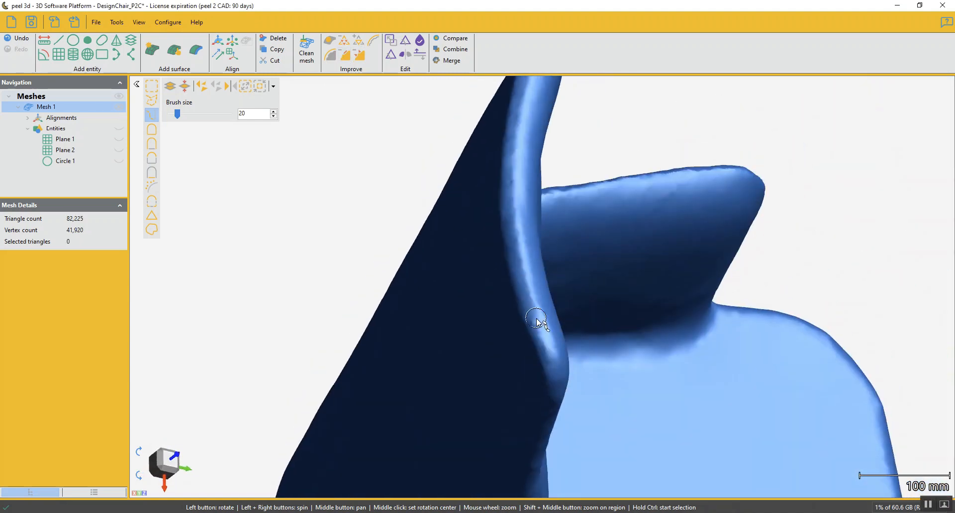
pyautogui.click(540, 317)
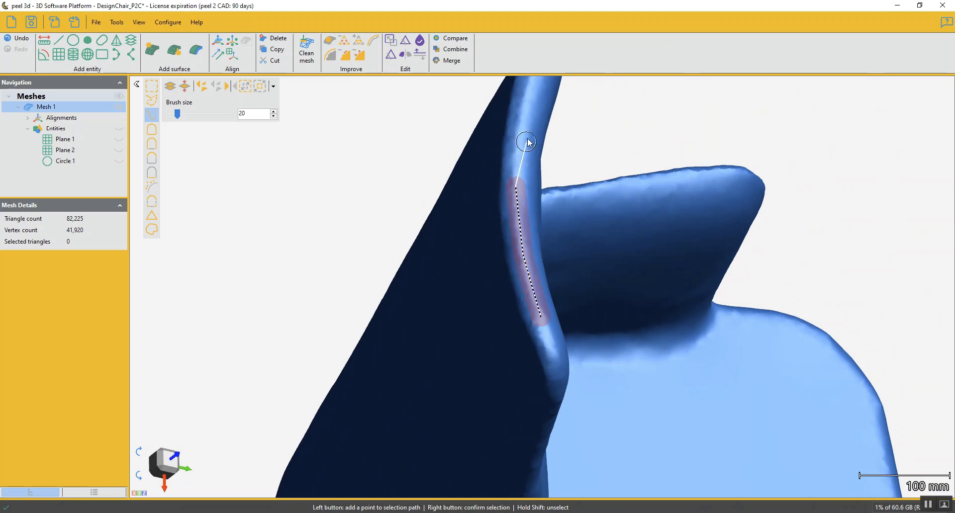
pyautogui.click(523, 117)
pyautogui.rightClick(527, 106)
pyautogui.moveTo(526, 106); pyautogui.dragTo(460, 355, button='middle')
pyautogui.moveTo(460, 356); pyautogui.dragTo(467, 298)
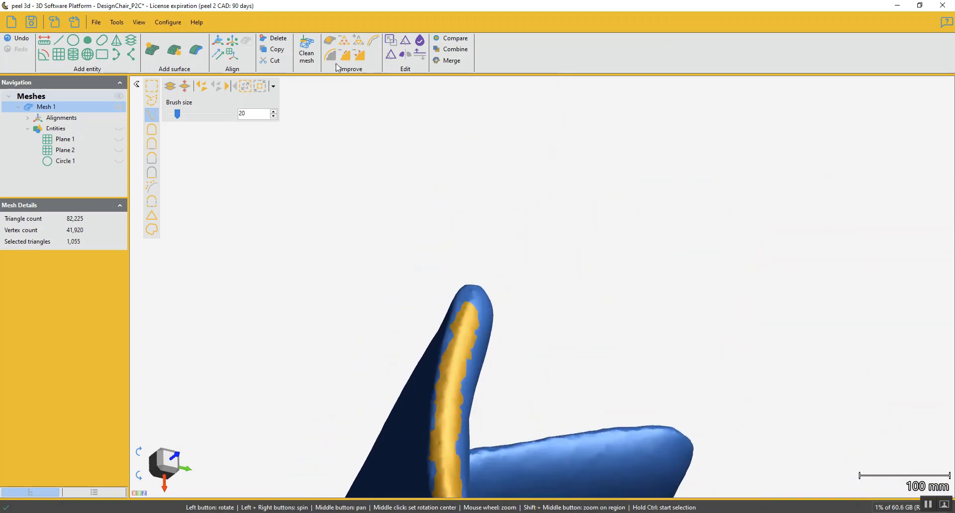
pyautogui.moveTo(478, 334); pyautogui.dragTo(587, 77, button='middle')
pyautogui.moveTo(587, 249); pyautogui.dragTo(490, 246)
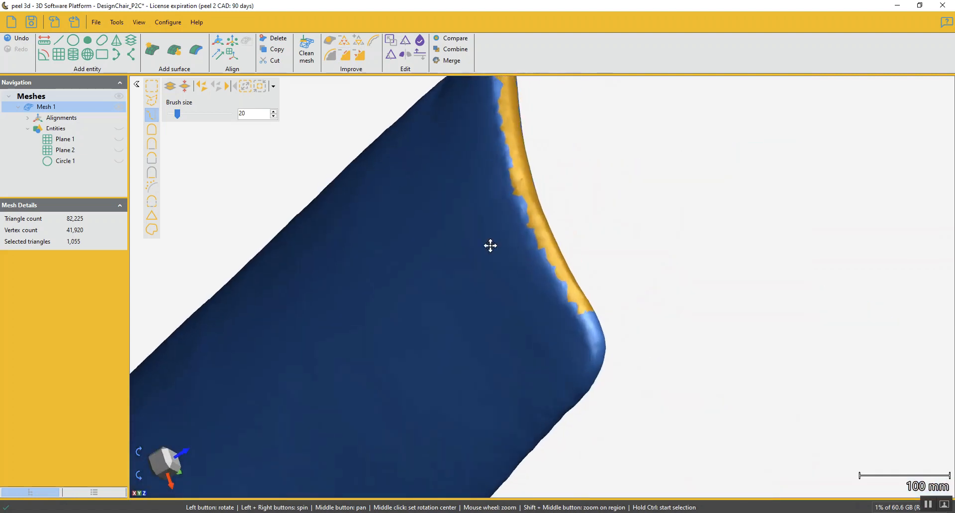
pyautogui.moveTo(490, 246); pyautogui.dragTo(496, 341, button='middle')
pyautogui.click(347, 55)
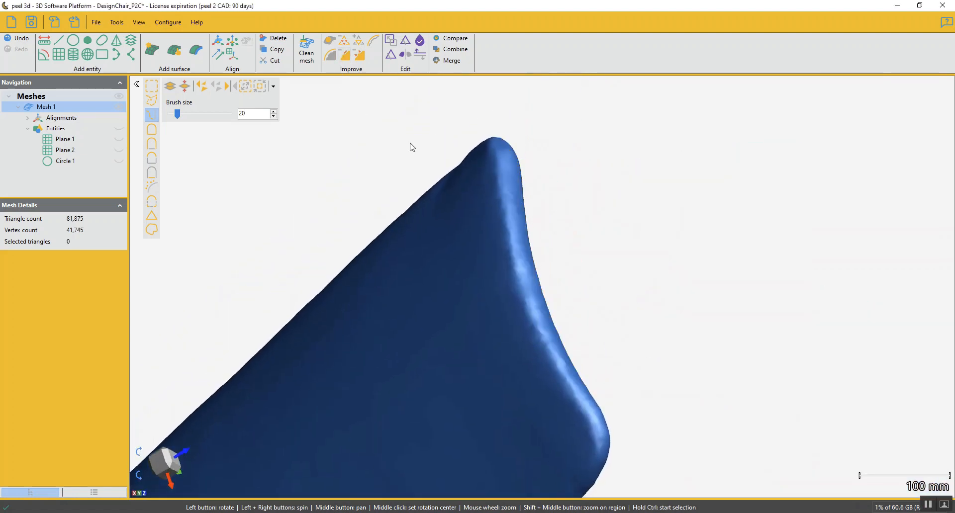
# Step: Select the backrest's opposite side edge from the top corner downward with a brush path and widen the selection in its upper part
pyautogui.moveTo(457, 318); pyautogui.dragTo(512, 294)
pyautogui.moveTo(580, 254)
pyautogui.mouseDown()
pyautogui.moveTo(574, 262)
pyautogui.moveTo(577, 254)
pyautogui.mouseUp()
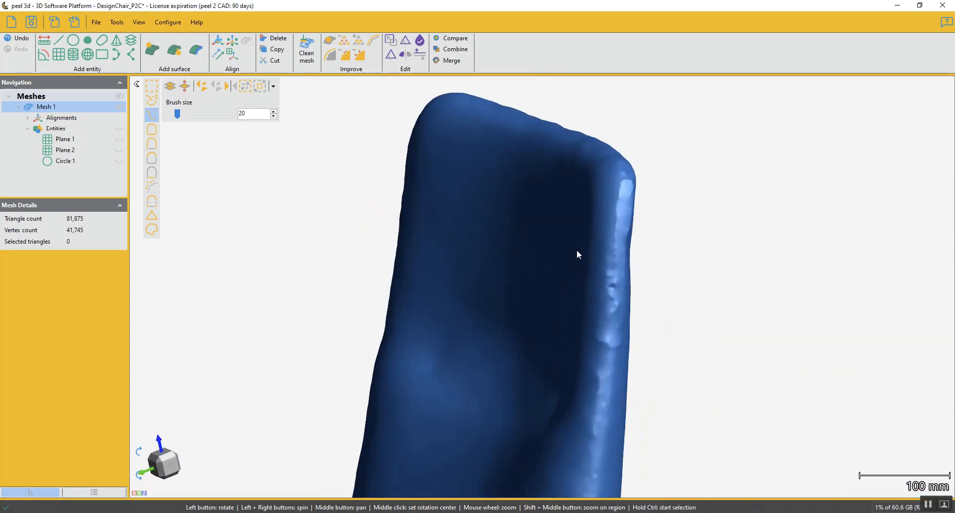
pyautogui.keyDown('ctrl'); pyautogui.click(622, 181); pyautogui.keyUp('ctrl')
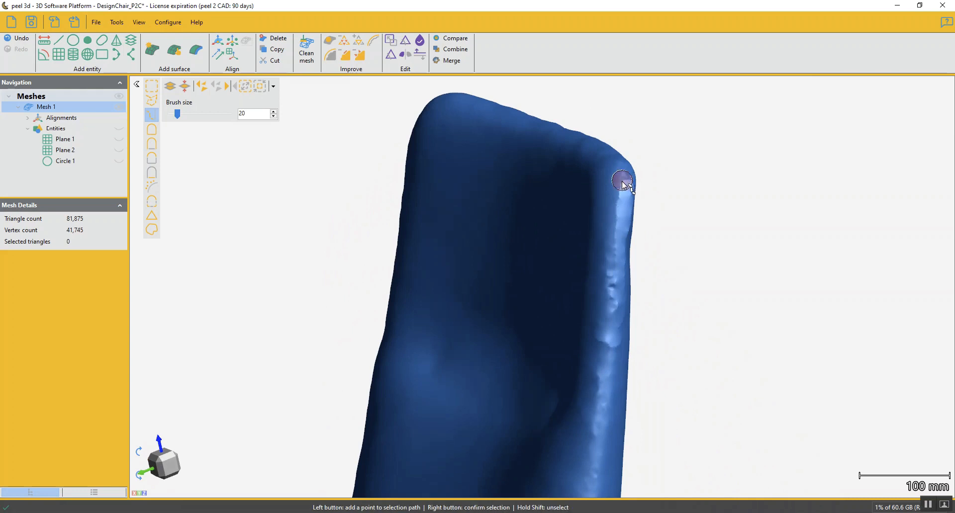
pyautogui.keyDown('ctrl'); pyautogui.click(616, 258); pyautogui.keyUp('ctrl')
pyautogui.click(610, 348)
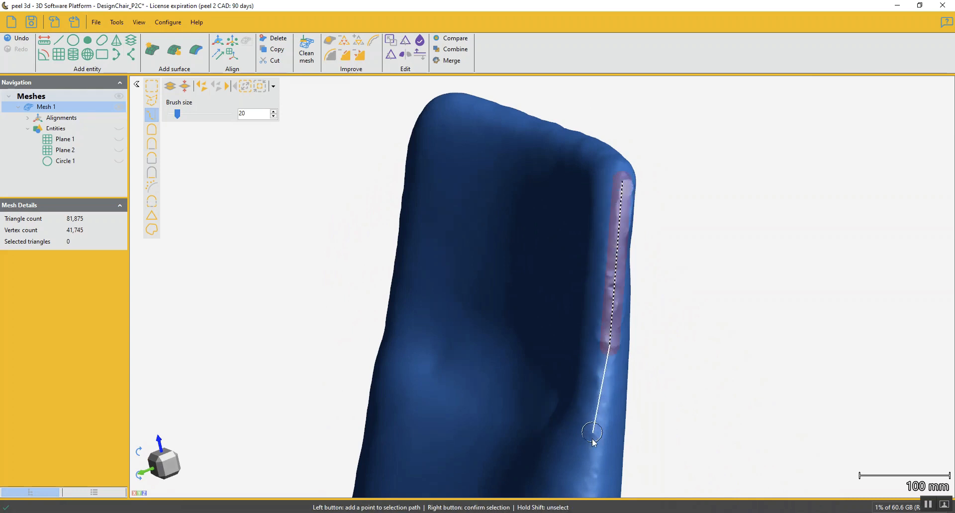
pyautogui.click(589, 490)
pyautogui.rightClick(592, 490)
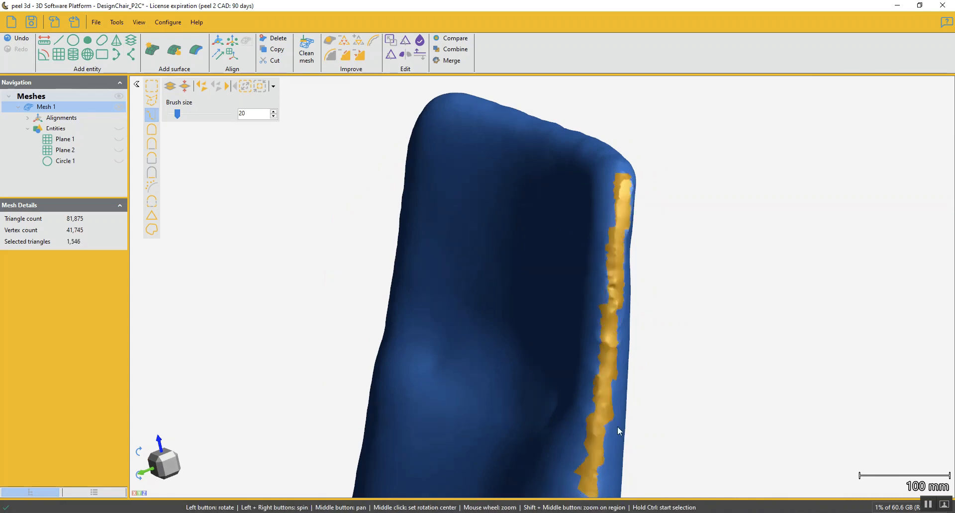
pyautogui.moveTo(622, 247)
pyautogui.mouseDown()
pyautogui.moveTo(580, 240)
pyautogui.moveTo(565, 219)
pyautogui.moveTo(559, 243)
pyautogui.moveTo(355, 104)
pyautogui.mouseUp()
pyautogui.keyDown('ctrl'); pyautogui.click(573, 178); pyautogui.keyUp('ctrl')
pyautogui.click(575, 224)
pyautogui.rightClick(575, 223)
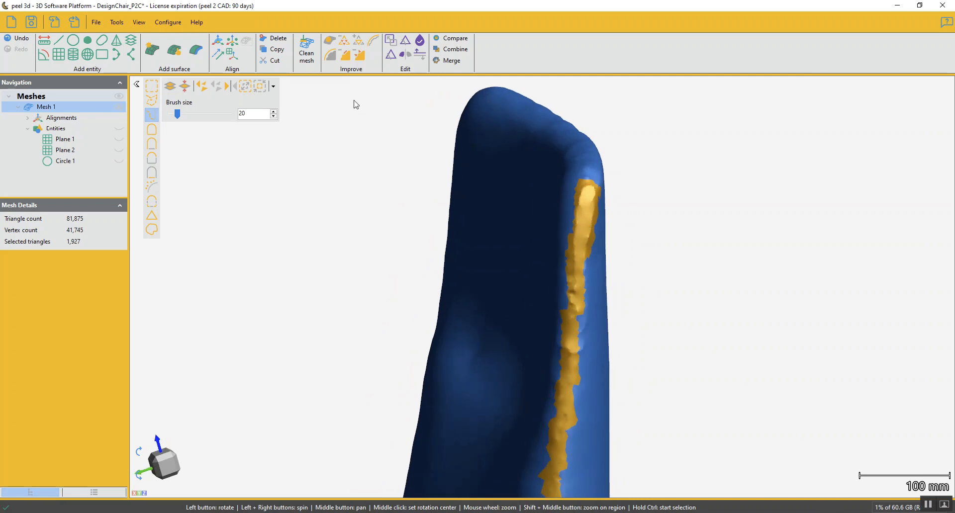
# Step: Try defeaturing the selected opposite side edge, check the backrest's rear face, and undo the operation
pyautogui.click(351, 57)
pyautogui.moveTo(597, 291); pyautogui.dragTo(557, 289)
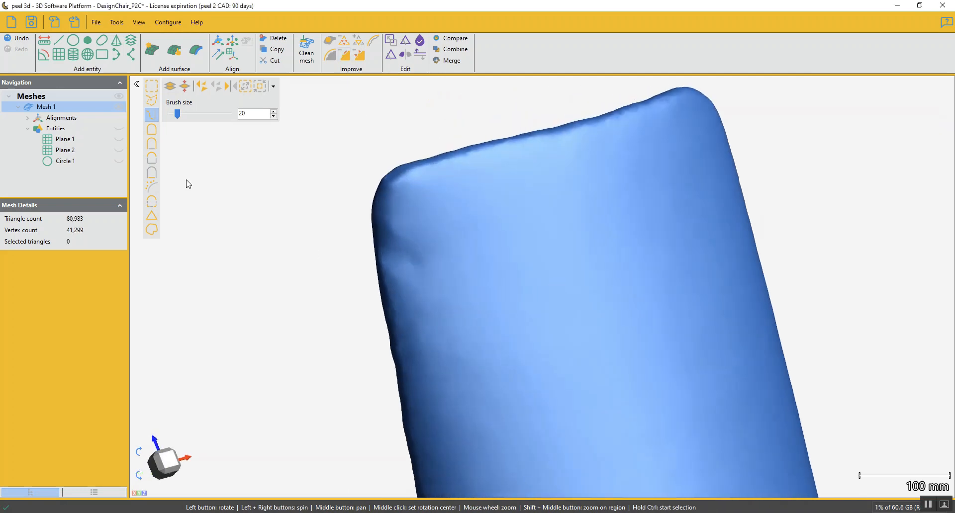
pyautogui.click(23, 40)
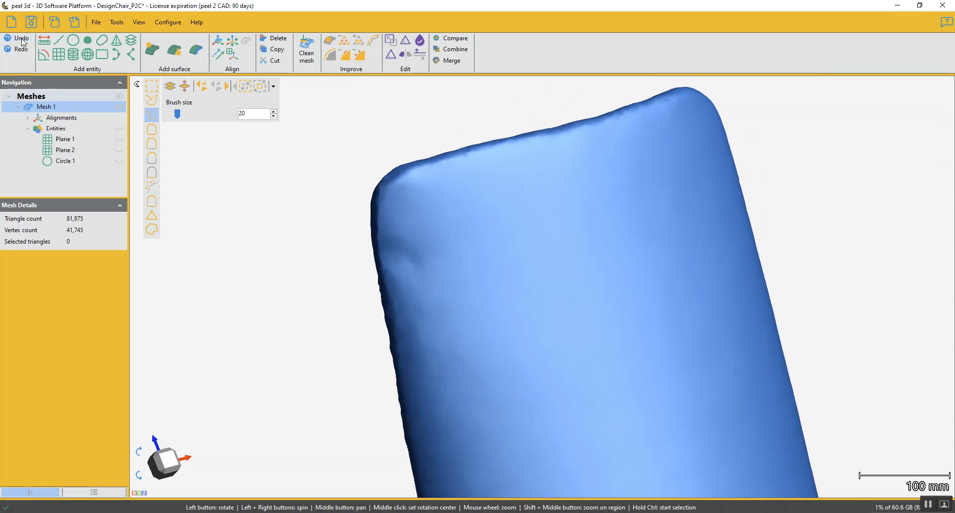
# Step: Reapply the undone defeature of the backrest's side edge for comparison and undo it again
pyautogui.click(23, 50)
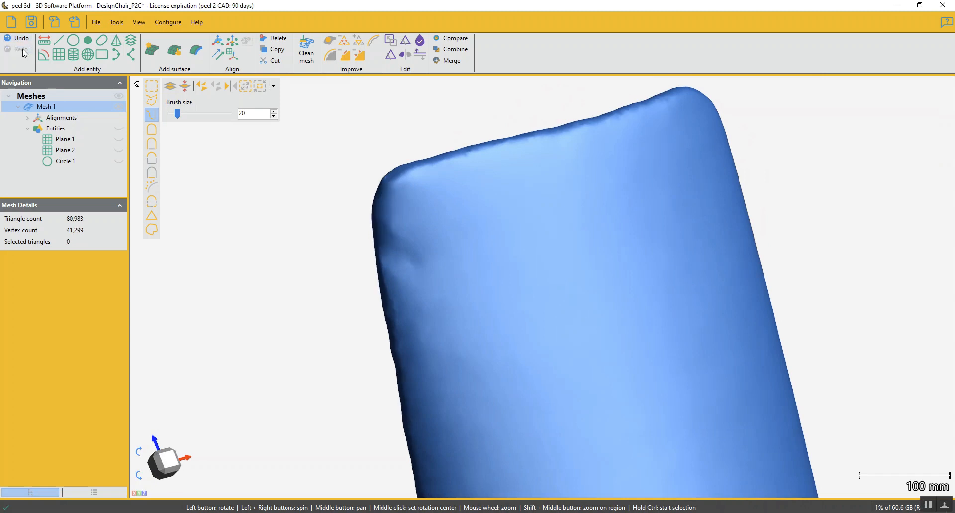
pyautogui.click(19, 42)
# Step: Select a strip along the rear of the backrest's side edge, from the top corner downward, with brush size 20 and defeature it
pyautogui.moveTo(308, 213); pyautogui.dragTo(468, 240)
pyautogui.middleClick(616, 181)
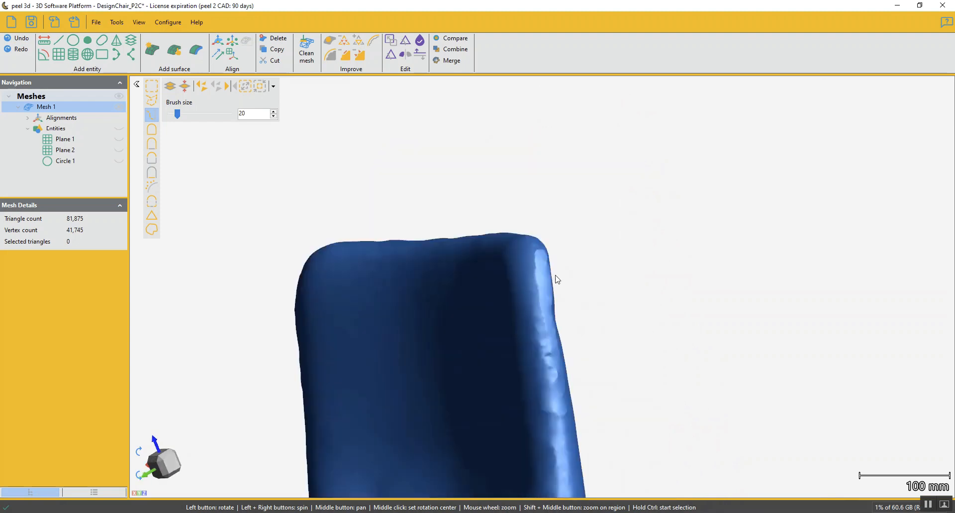
pyautogui.moveTo(556, 276); pyautogui.dragTo(531, 279)
pyautogui.scroll(4, 546, 277)
pyautogui.click(567, 230)
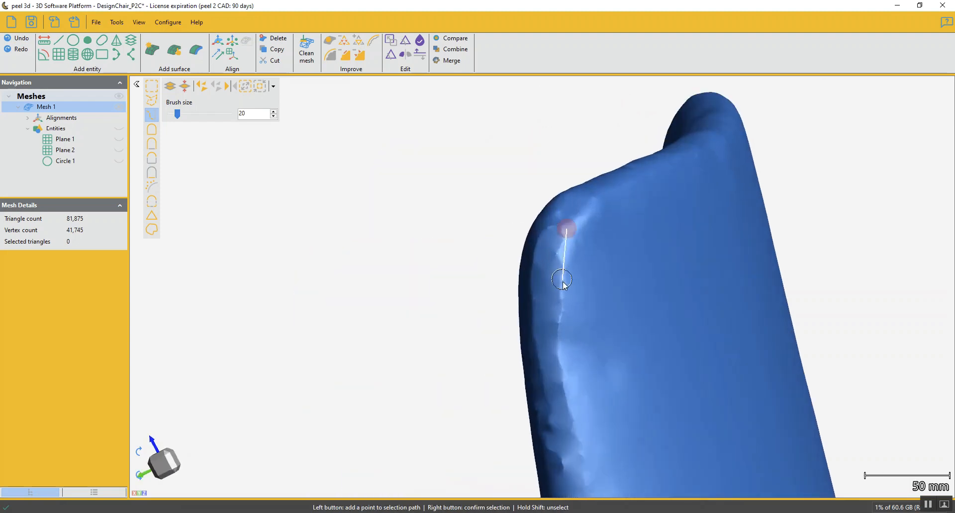
pyautogui.rightClick(579, 445)
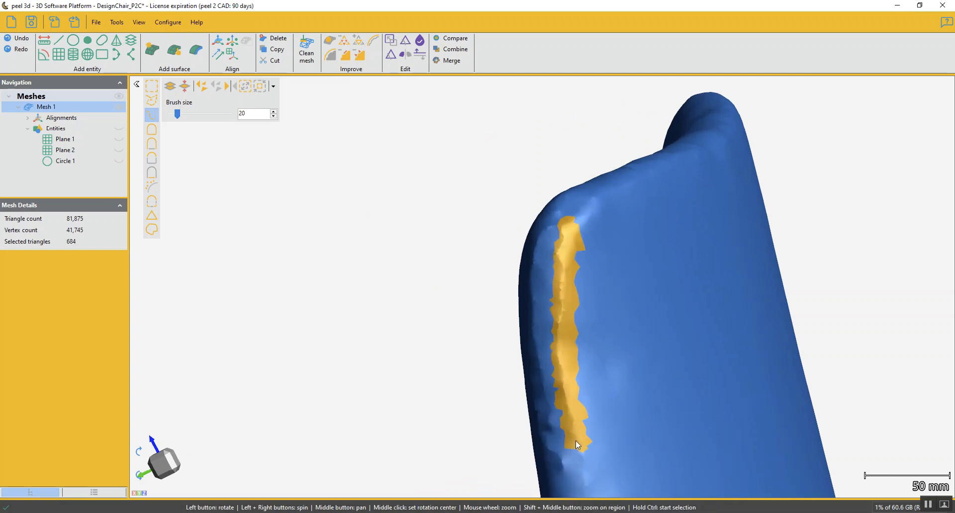
pyautogui.click(344, 56)
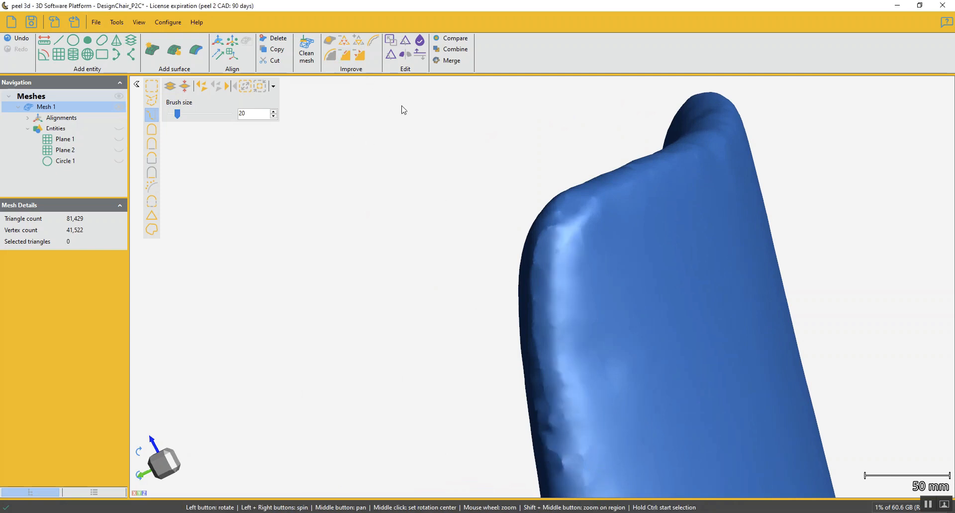
# Step: Select the rough strip on the front of the same side edge, from just below the top corner downward, and defeature it
pyautogui.moveTo(535, 278); pyautogui.dragTo(539, 231)
pyautogui.click(537, 229)
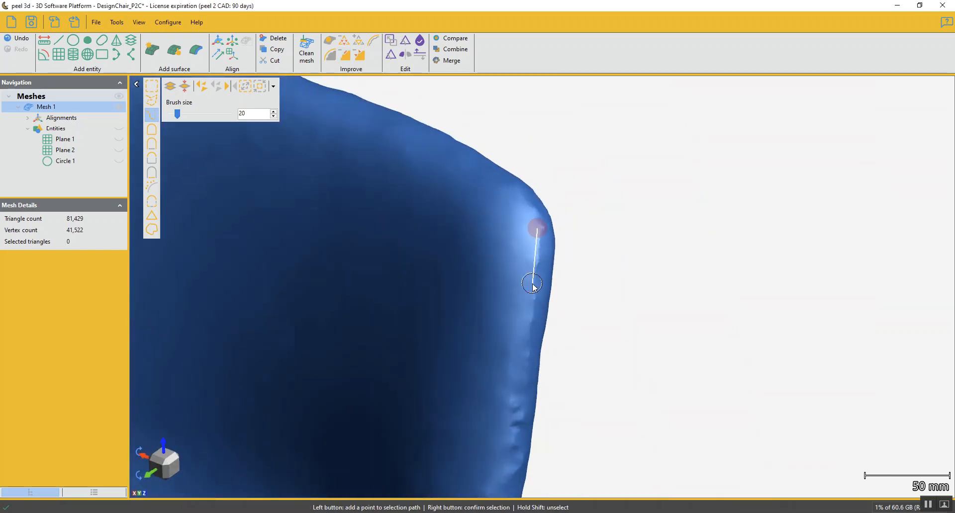
pyautogui.click(514, 443)
pyautogui.rightClick(512, 447)
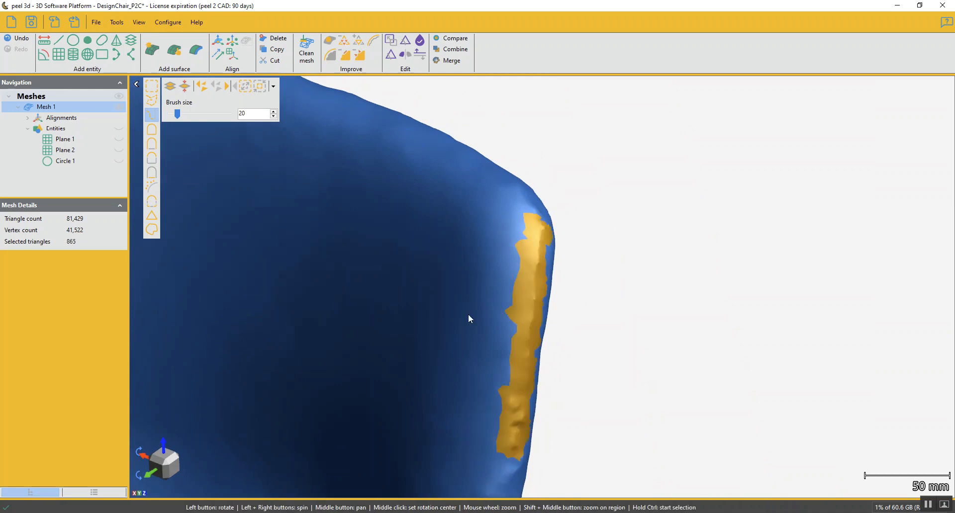
pyautogui.click(345, 57)
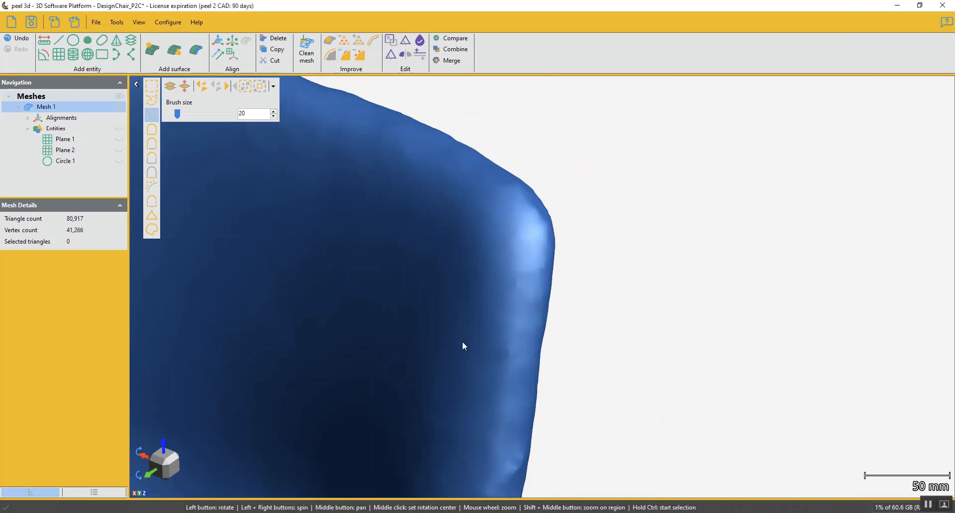
# Step: Select the backrest's lower side edge down to just above the armrest with a size 10 brush path and defeature it
pyautogui.moveTo(461, 341); pyautogui.dragTo(598, 224)
pyautogui.scroll(-5, 597, 220)
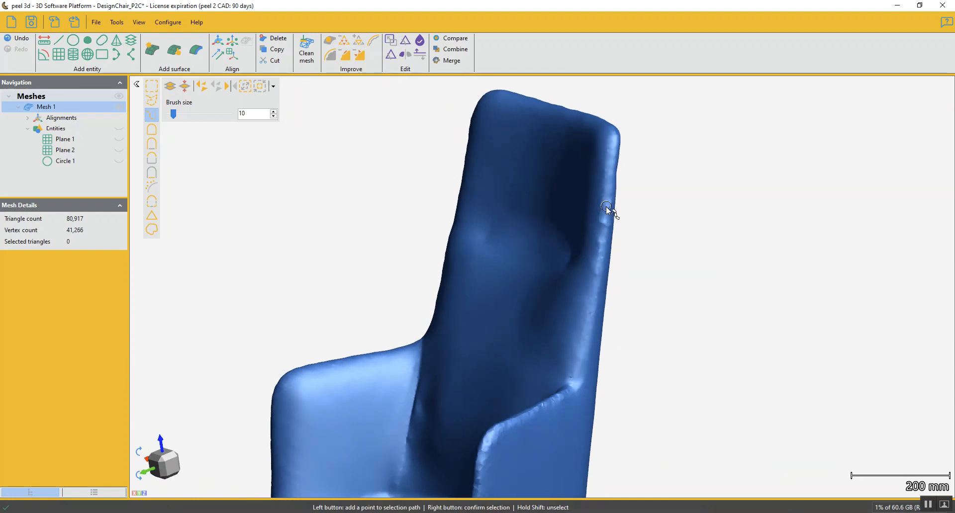
pyautogui.click(588, 320)
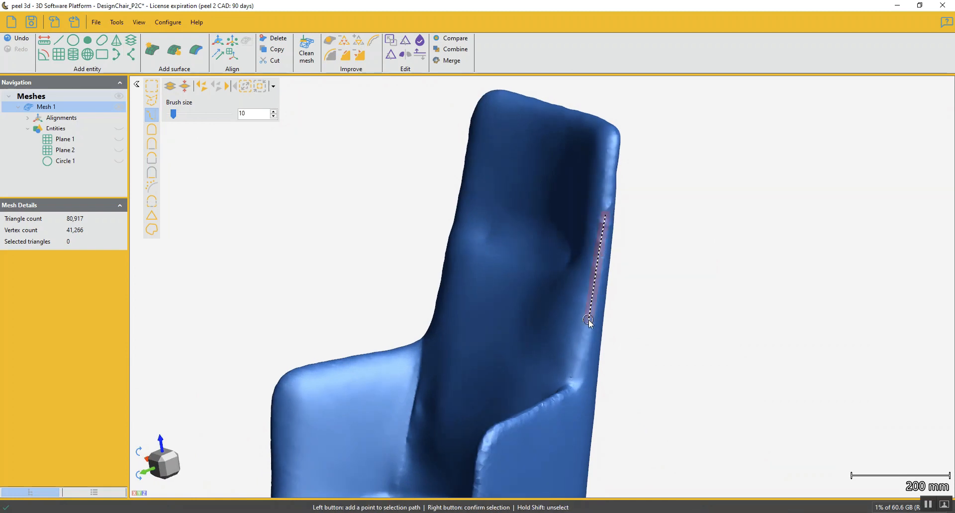
pyautogui.click(579, 366)
pyautogui.rightClick(578, 369)
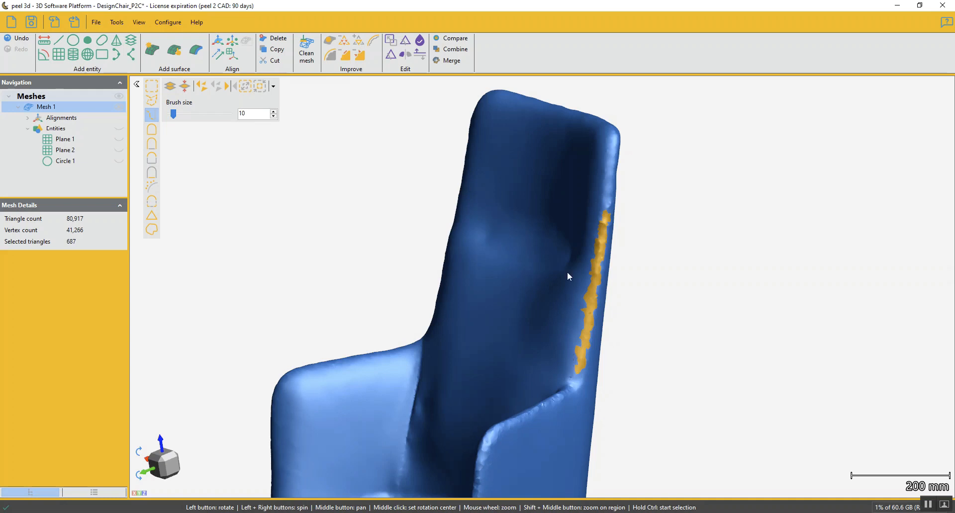
pyautogui.click(347, 55)
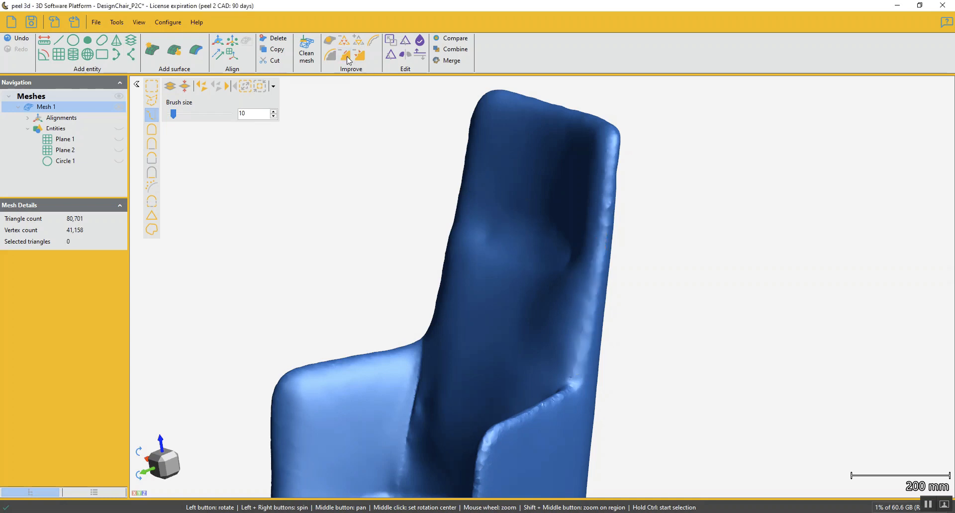
# Step: Select the remaining bumpy patch midway down the backrest's side edge with brush size 25 and defeature it
pyautogui.scroll(4, 616, 251)
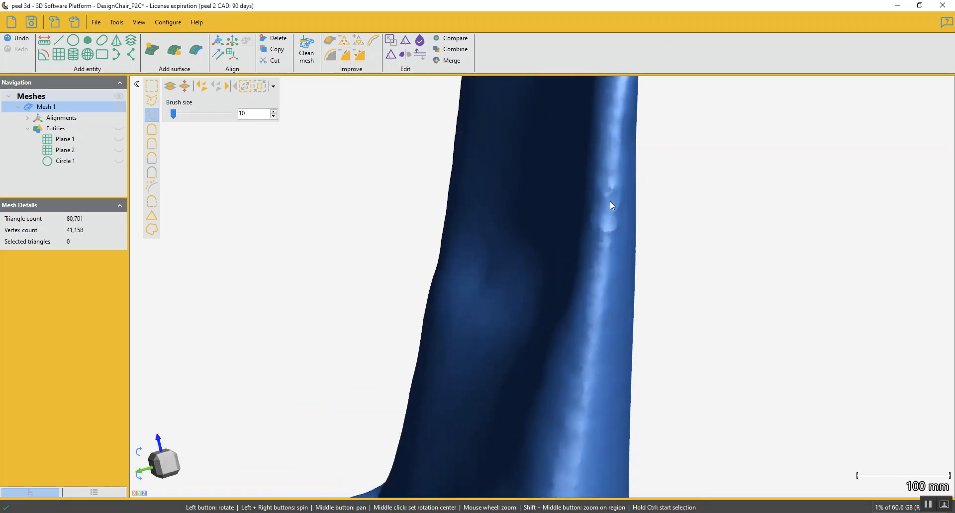
pyautogui.click(611, 184)
pyautogui.keyDown('ctrl'); pyautogui.scroll(2, 614, 223); pyautogui.keyUp('ctrl')
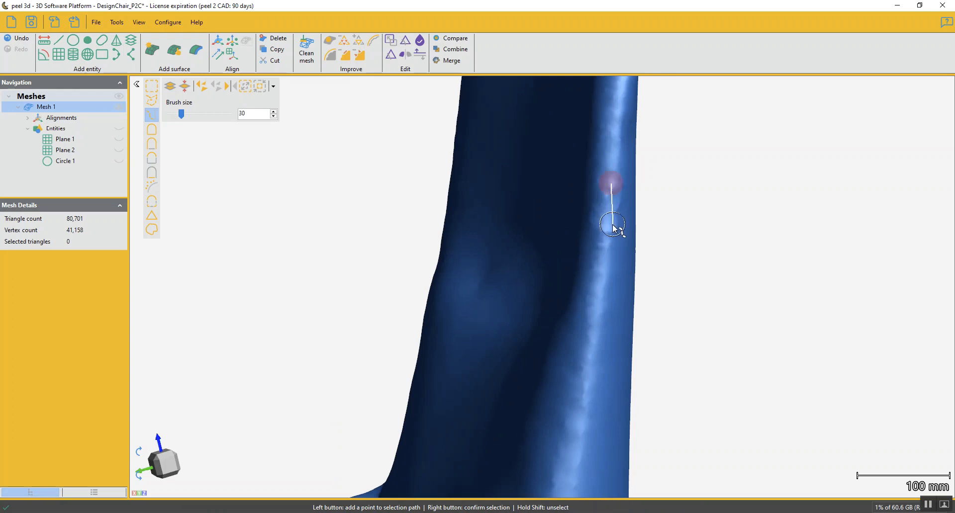
pyautogui.keyDown('ctrl'); pyautogui.scroll(1, 611, 230); pyautogui.keyUp('ctrl')
pyautogui.keyDown('ctrl'); pyautogui.scroll(-3, 612, 234); pyautogui.keyUp('ctrl')
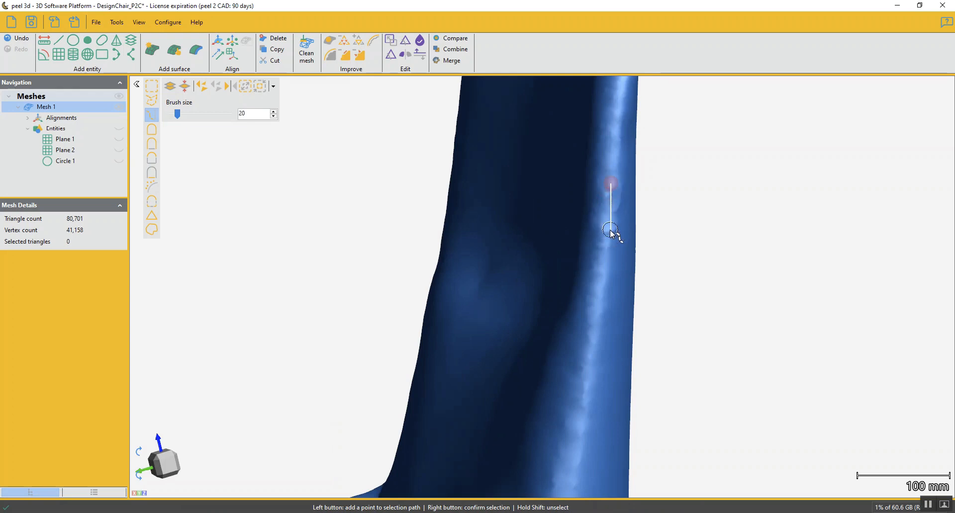
pyautogui.click(611, 232)
pyautogui.rightClick(612, 235)
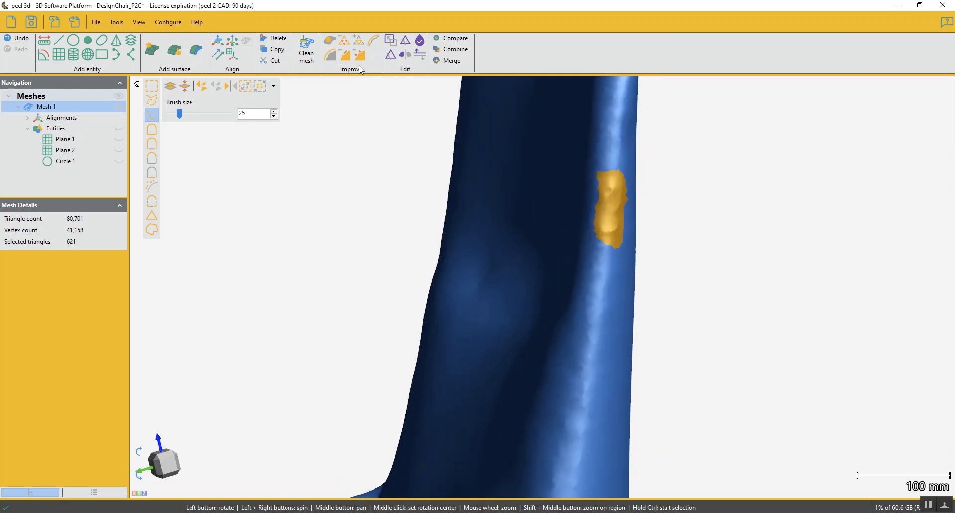
pyautogui.press('Delete')
# Step: Select the armrest's top edge from the backrest junction toward its front corner with a size 15 brush path and defeature it
pyautogui.moveTo(498, 345); pyautogui.dragTo(609, 270)
pyautogui.scroll(4, 616, 259)
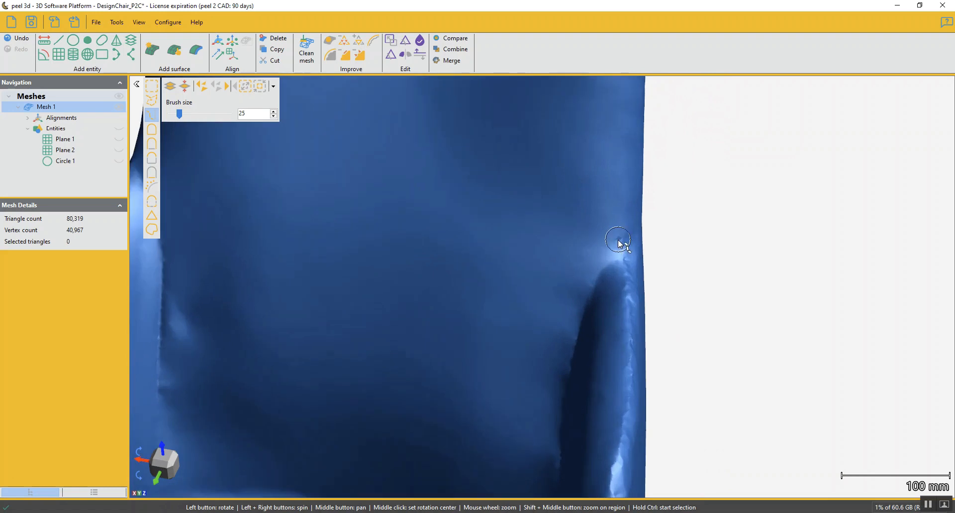
pyautogui.click(619, 240)
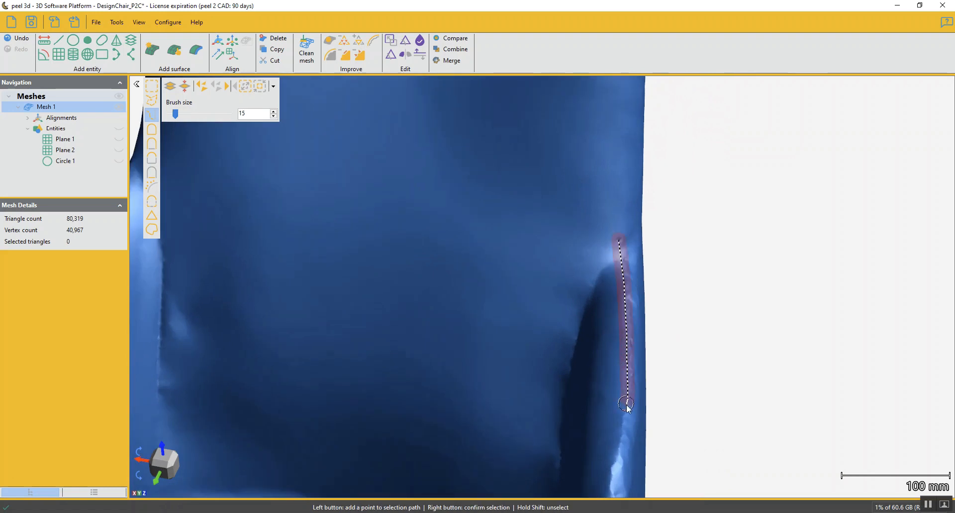
pyautogui.rightClick(619, 435)
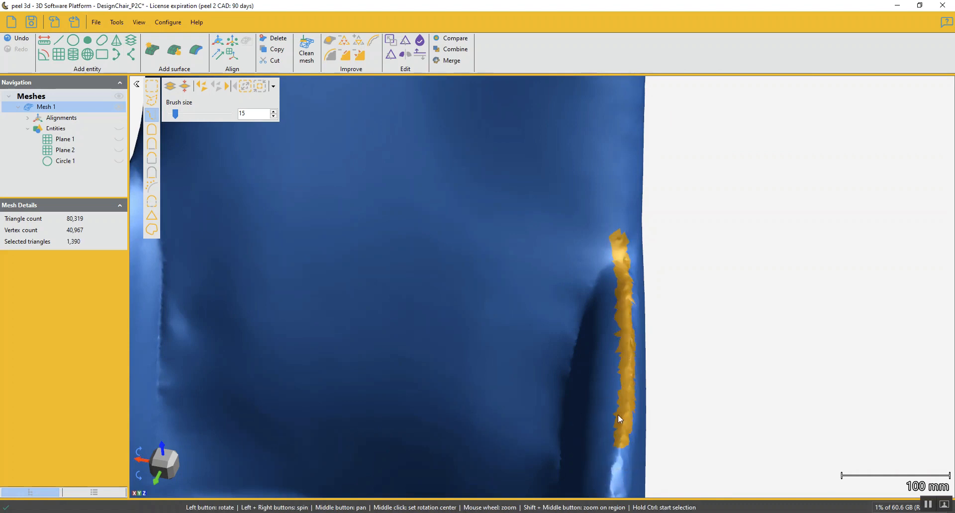
pyautogui.moveTo(618, 415); pyautogui.dragTo(610, 346)
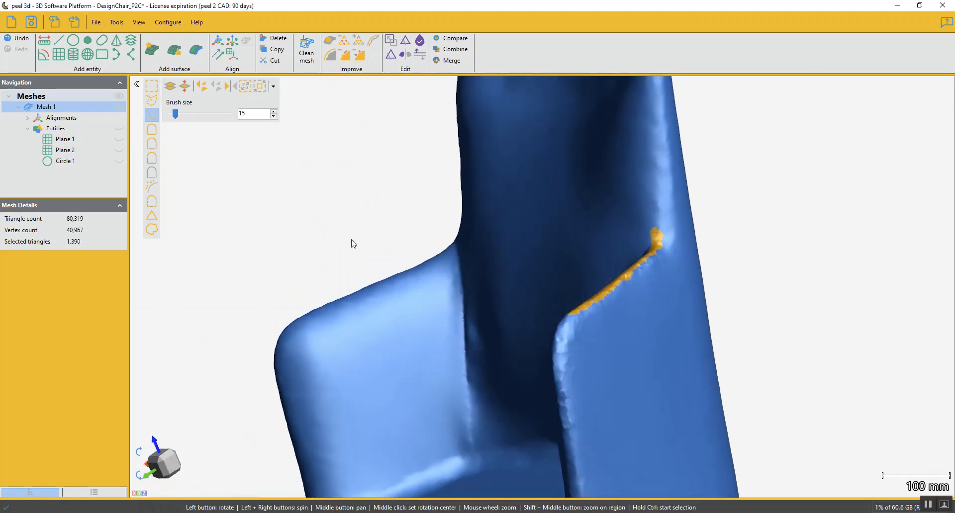
pyautogui.click(345, 57)
# Step: Select the armrest's rough front edge from its upper corner downward with two connected size 15 brush paths
pyautogui.moveTo(597, 352)
pyautogui.mouseDown()
pyautogui.moveTo(637, 362)
pyautogui.moveTo(612, 356)
pyautogui.mouseUp()
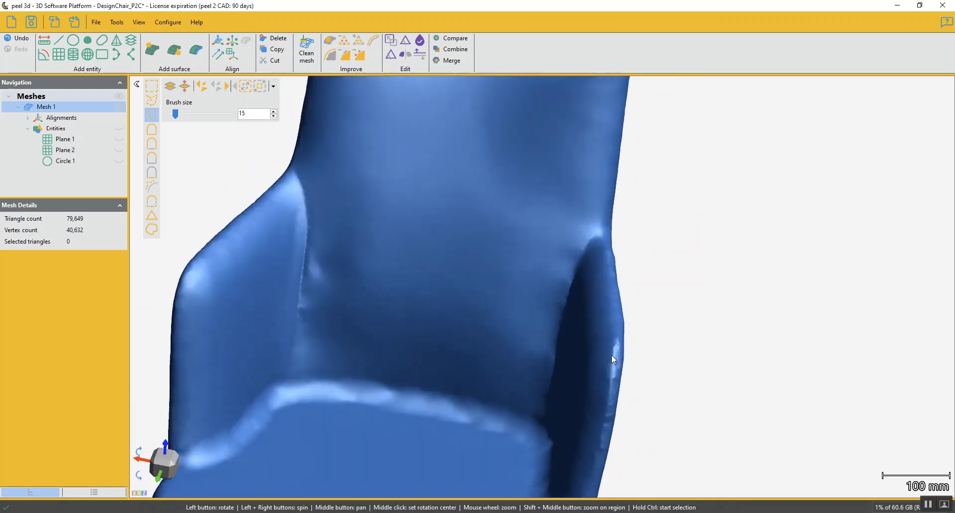
pyautogui.scroll(4, 614, 356)
pyautogui.middleClick(620, 324)
pyautogui.click(536, 280)
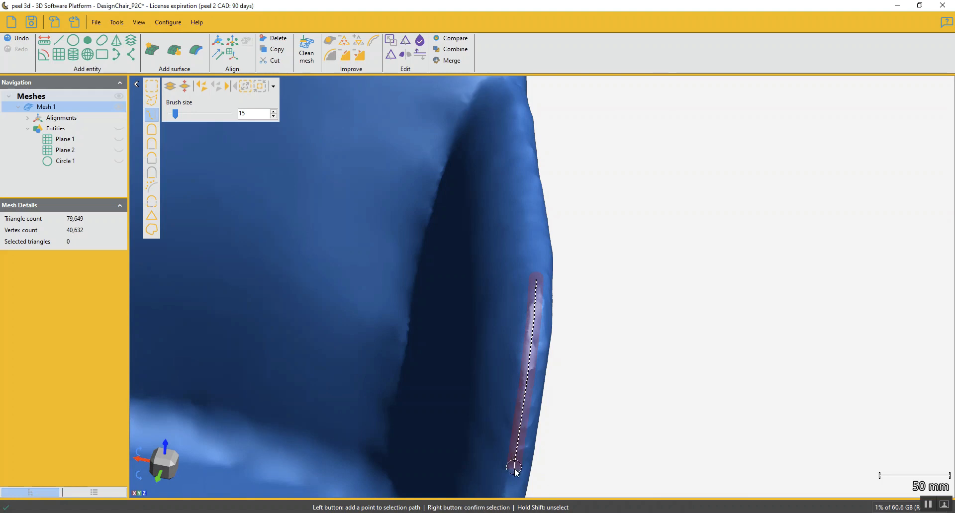
pyautogui.rightClick(510, 487)
pyautogui.moveTo(521, 423); pyautogui.dragTo(550, 270)
pyautogui.moveTo(512, 382); pyautogui.dragTo(552, 273, button='middle')
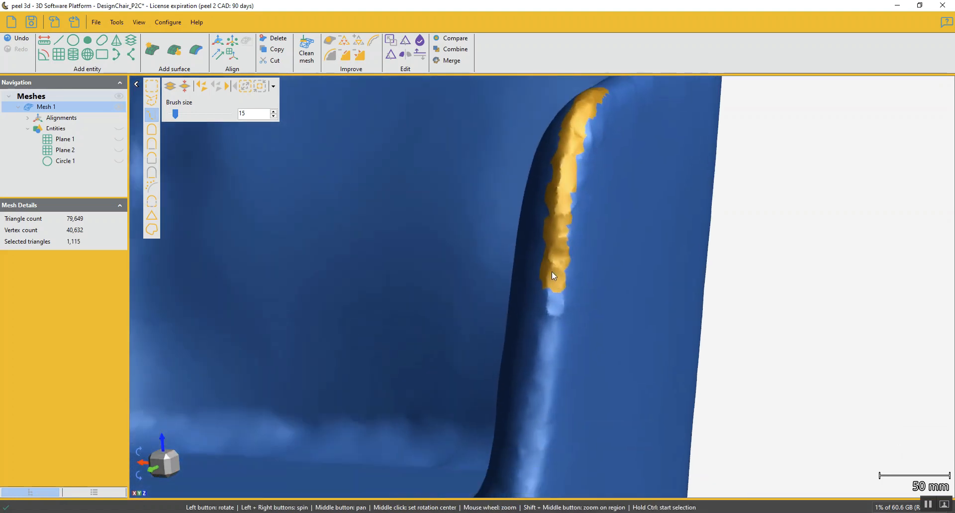
pyautogui.click(554, 280)
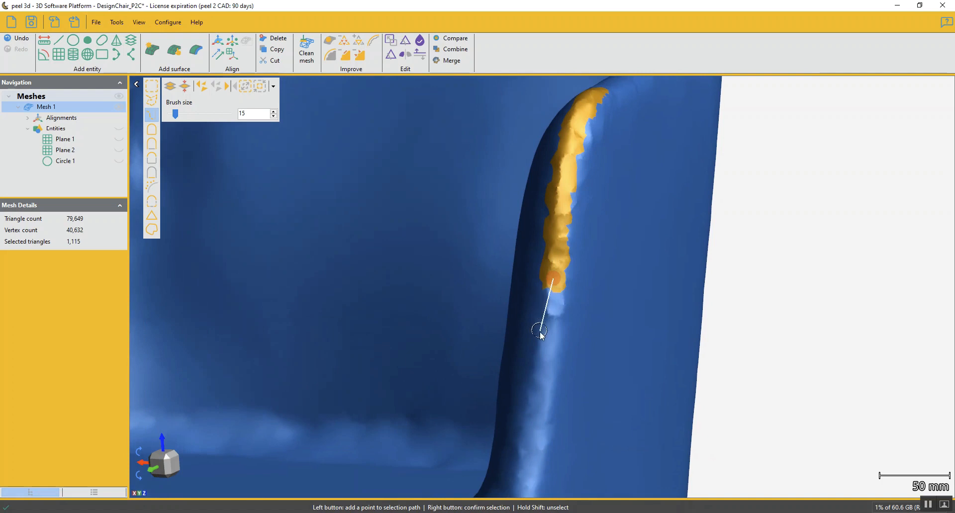
pyautogui.rightClick(524, 465)
# Step: Extend the front edge selection down to the armrest's junction with the seat and defeature the whole strip
pyautogui.moveTo(529, 425); pyautogui.dragTo(571, 299, button='middle')
pyautogui.scroll(-1, 572, 299)
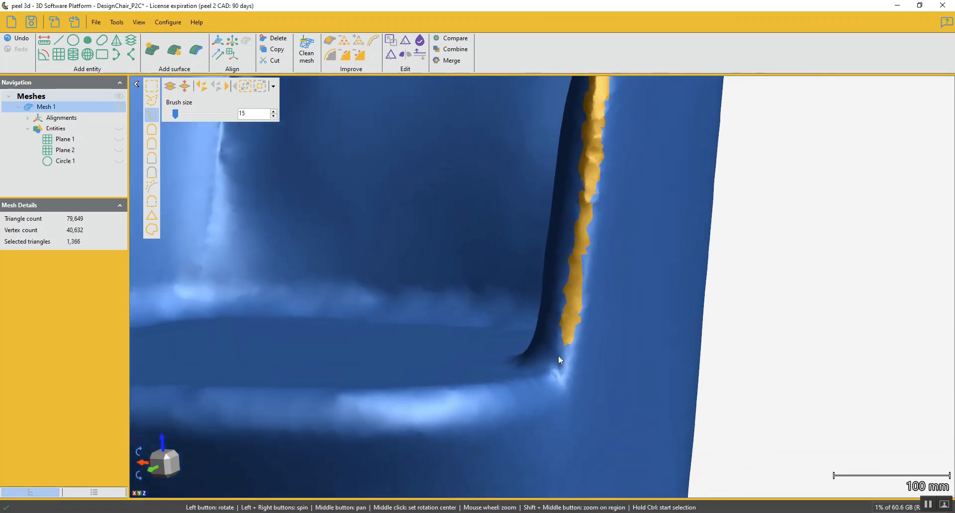
pyautogui.scroll(1, 558, 368)
pyautogui.scroll(1, 557, 368)
pyautogui.middleClick(557, 364)
pyautogui.moveTo(558, 353); pyautogui.dragTo(525, 339)
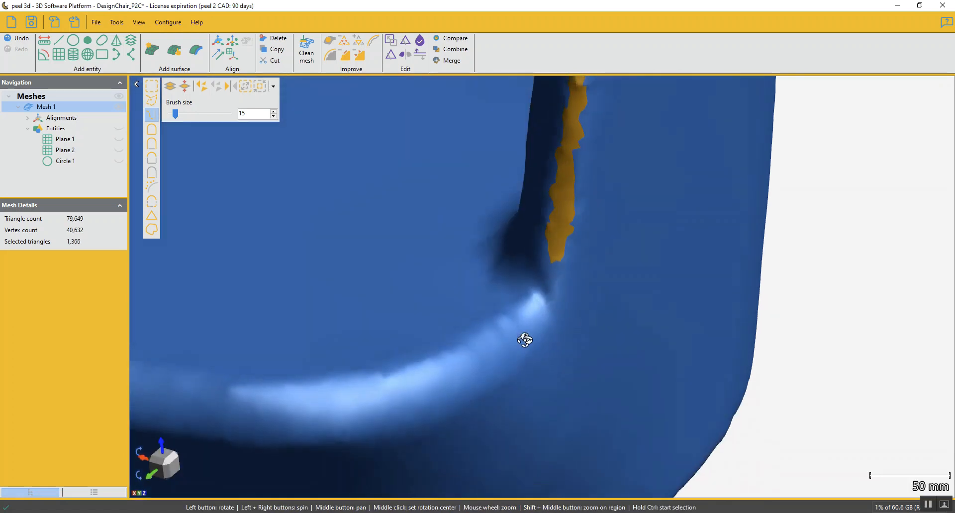
pyautogui.click(541, 296)
pyautogui.rightClick(554, 254)
pyautogui.scroll(-4, 554, 258)
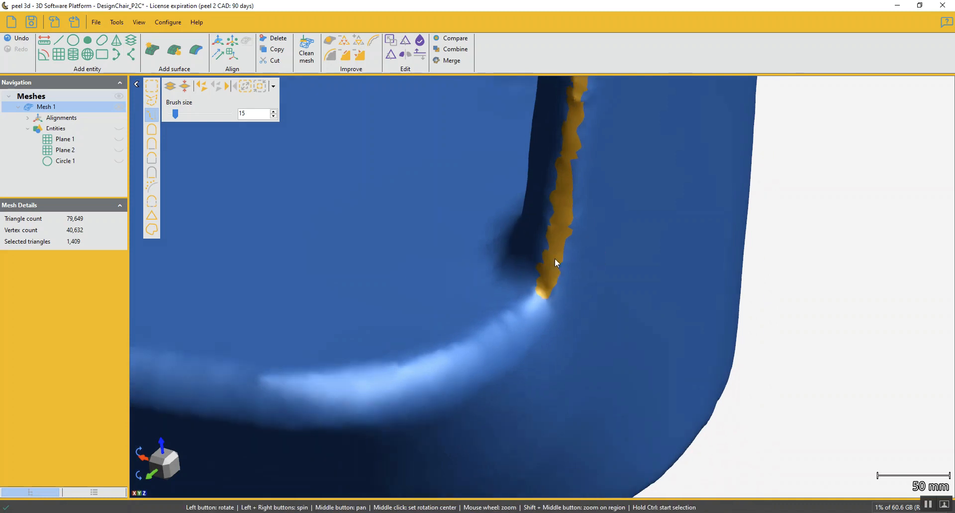
pyautogui.moveTo(552, 199); pyautogui.dragTo(538, 310, button='middle')
pyautogui.scroll(-1, 538, 312)
pyautogui.moveTo(568, 232); pyautogui.dragTo(607, 230)
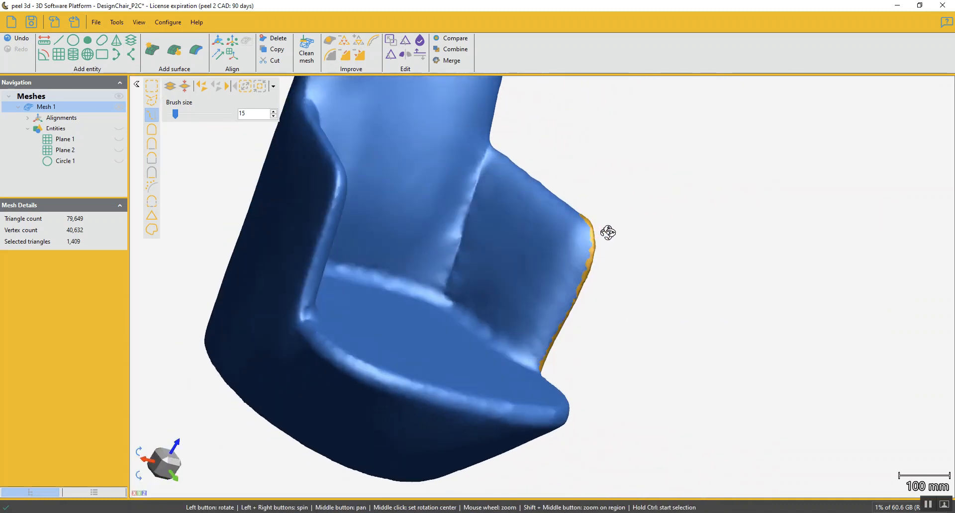
pyautogui.click(345, 58)
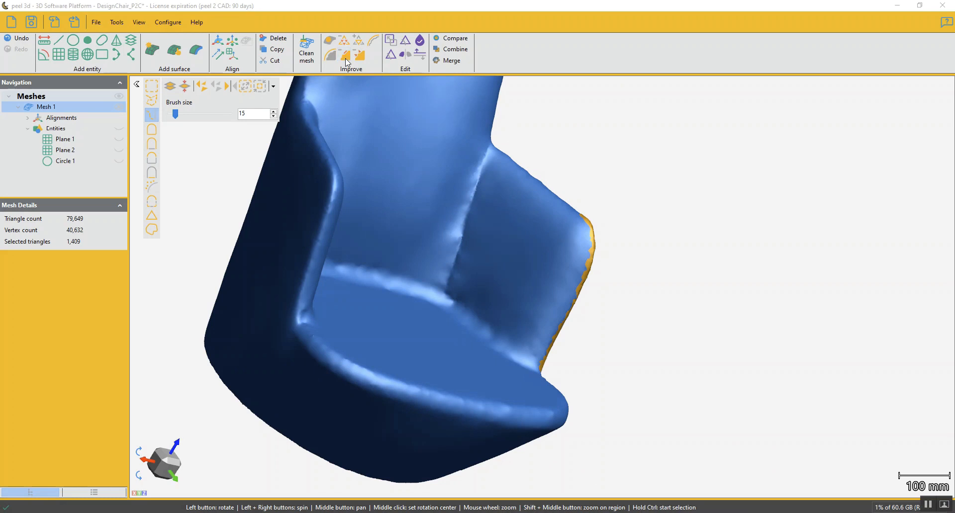
# Step: Select the outer rough strip along the armrest's top edge, from near the backrest to near the front corner, and defeature it
pyautogui.moveTo(518, 246)
pyautogui.mouseDown()
pyautogui.moveTo(521, 271)
pyautogui.moveTo(488, 266)
pyautogui.moveTo(505, 262)
pyautogui.moveTo(502, 271)
pyautogui.moveTo(566, 301)
pyautogui.moveTo(558, 312)
pyautogui.moveTo(586, 242)
pyautogui.moveTo(620, 278)
pyautogui.moveTo(645, 281)
pyautogui.moveTo(676, 186)
pyautogui.mouseUp()
pyautogui.scroll(3, 586, 243)
pyautogui.click(699, 140)
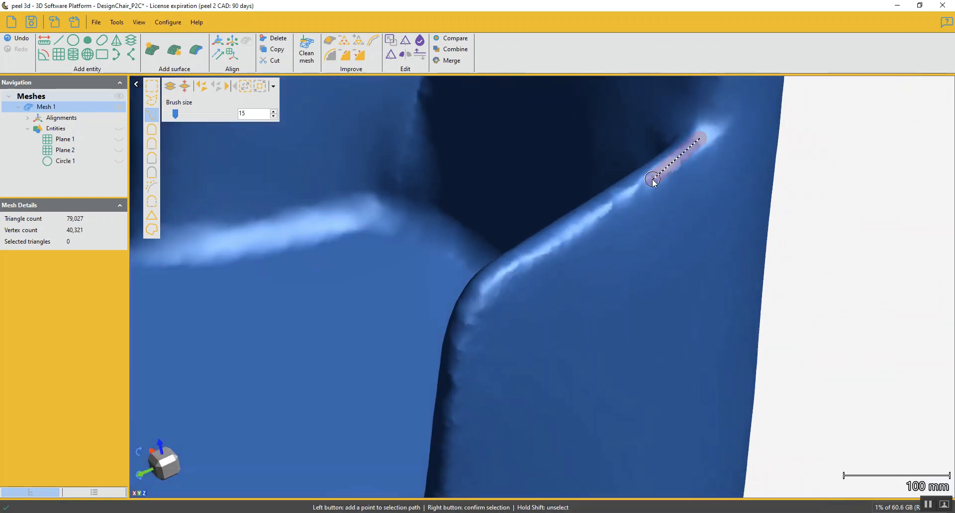
pyautogui.click(527, 264)
pyautogui.rightClick(526, 265)
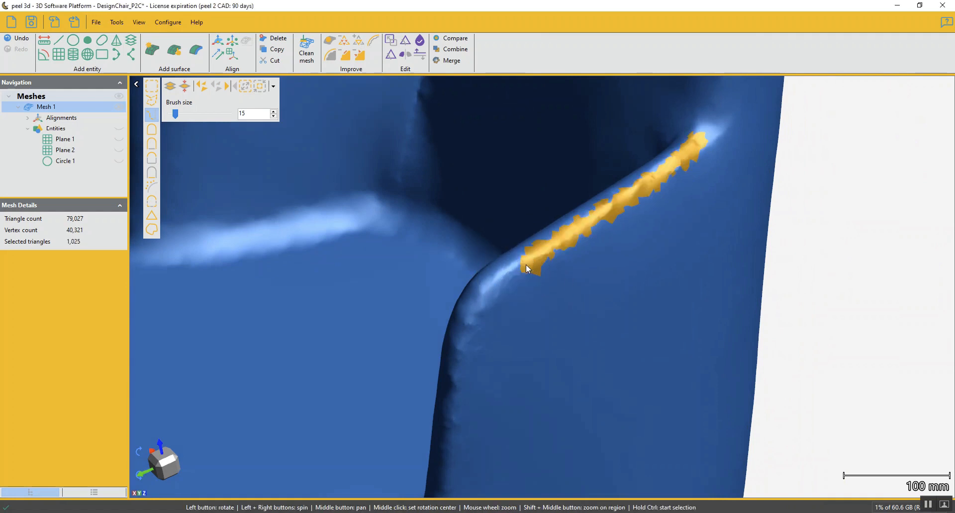
pyautogui.click(343, 56)
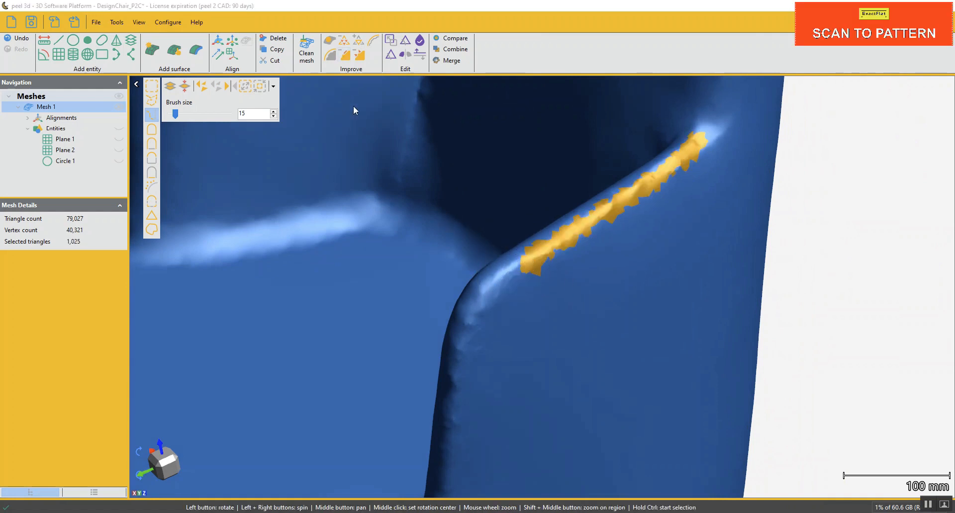
# Step: Inspect the whole chair from front and rear and examine the inner junction between the opposite armrest and the backrest
pyautogui.scroll(-3, 559, 257)
pyautogui.scroll(-3, 559, 261)
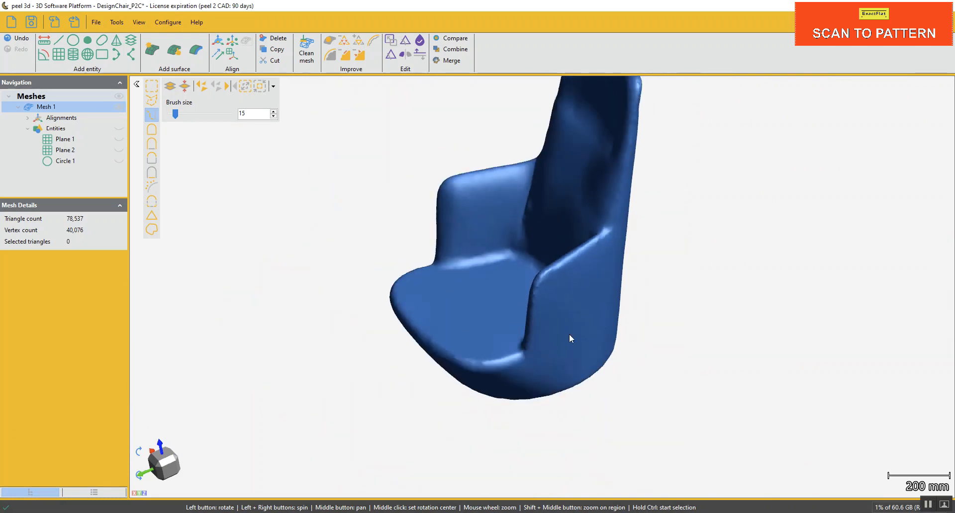
pyautogui.moveTo(569, 337); pyautogui.dragTo(526, 334)
pyautogui.scroll(-3, 635, 311)
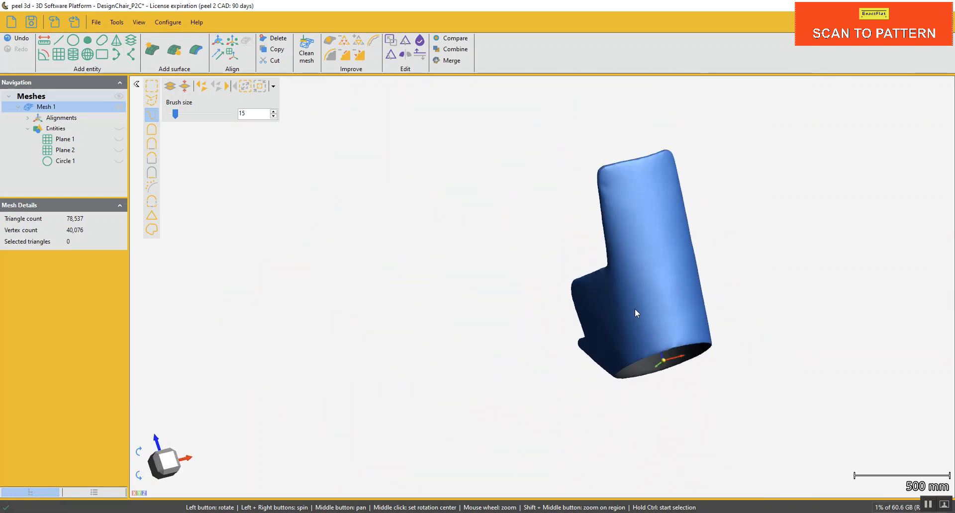
pyautogui.moveTo(635, 311); pyautogui.dragTo(536, 364)
pyautogui.scroll(5, 473, 322)
pyautogui.scroll(2, 476, 305)
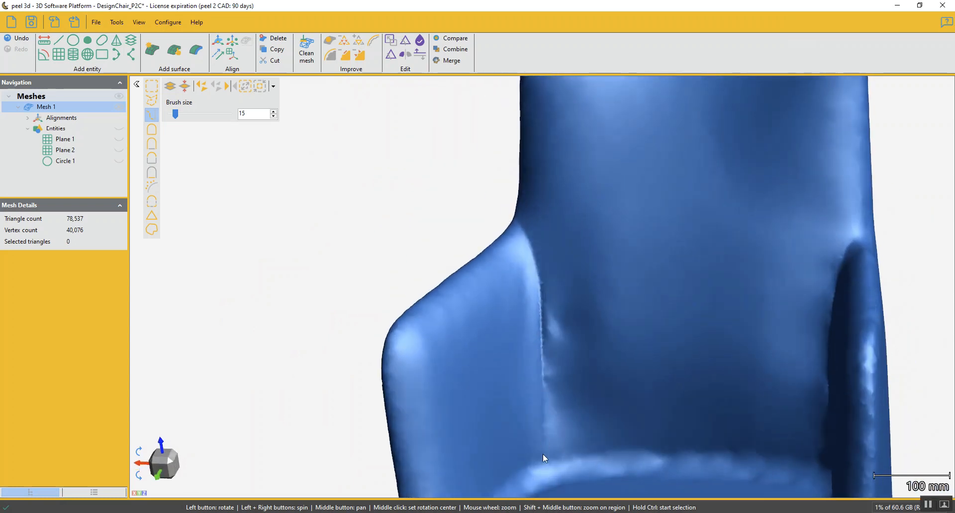
# Step: Select the seam between the armrest and the backrest, from the seat up to the armrest's top, with a size 15 brush path
pyautogui.keyDown('ctrl'); pyautogui.click(545, 456); pyautogui.keyUp('ctrl')
pyautogui.keyDown('ctrl'); pyautogui.click(545, 374); pyautogui.keyUp('ctrl')
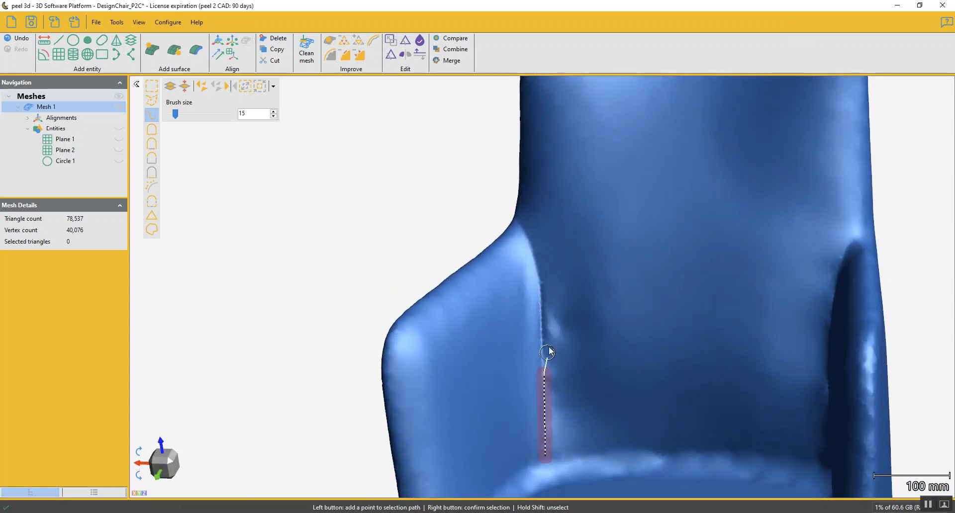
pyautogui.click(546, 313)
pyautogui.click(535, 266)
pyautogui.click(518, 222)
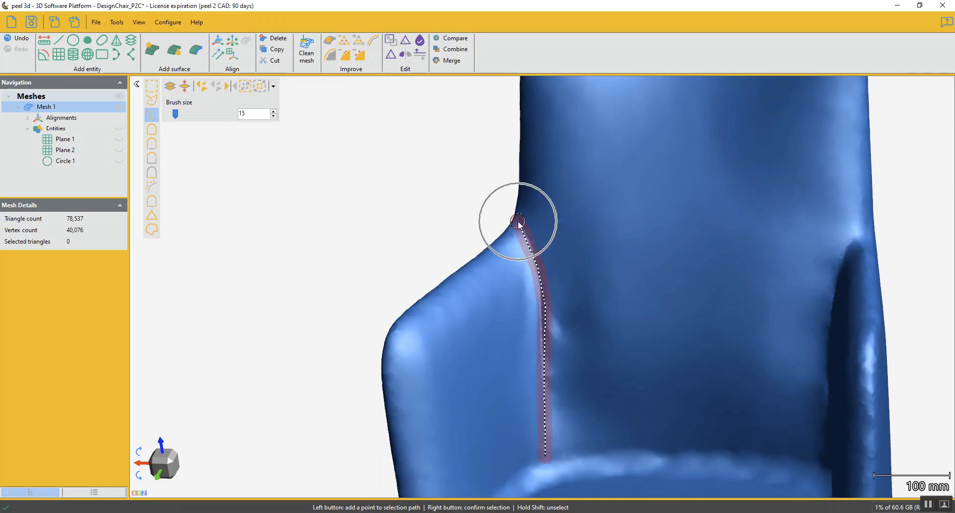
pyautogui.rightClick(518, 221)
# Step: Add the opposite armrest's backrest seam to the selection, even out the selection outline, and defeature both strips
pyautogui.moveTo(630, 317); pyautogui.dragTo(808, 411)
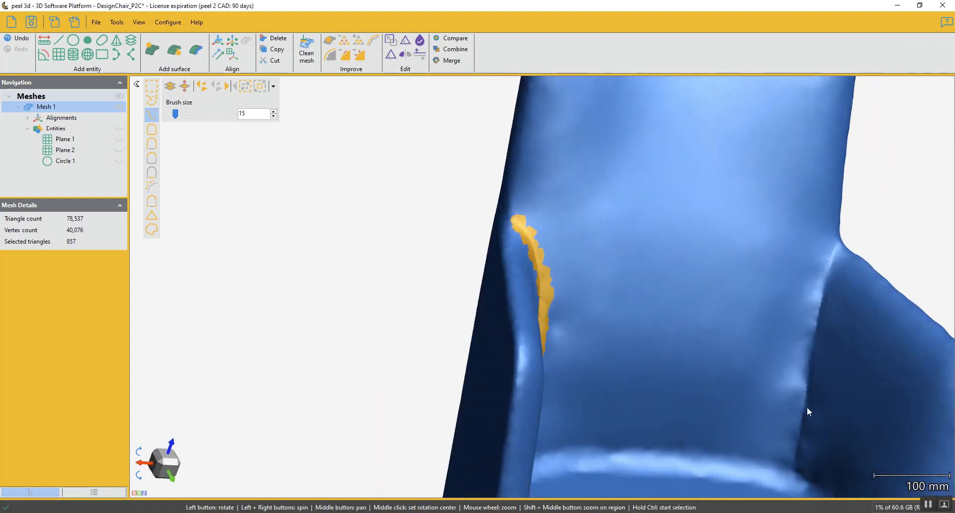
pyautogui.keyDown('ctrl'); pyautogui.click(794, 472); pyautogui.keyUp('ctrl')
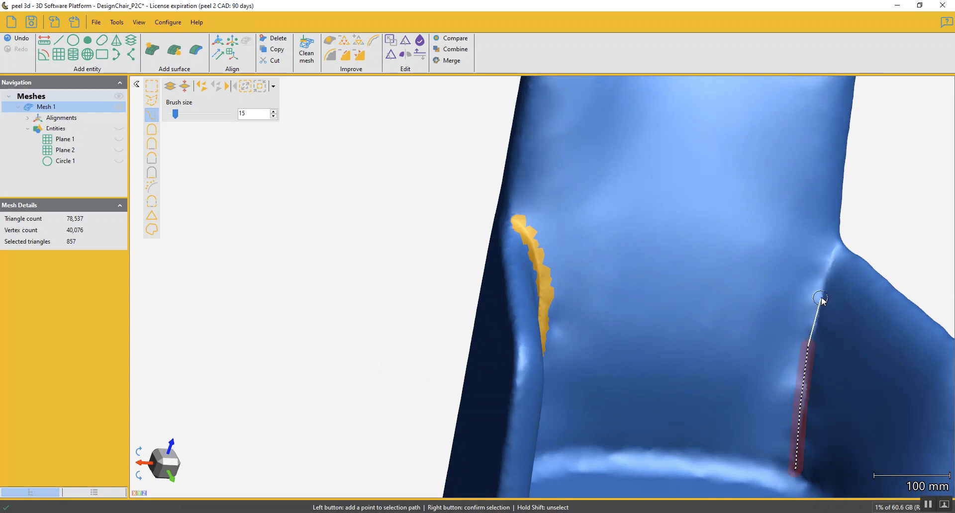
pyautogui.rightClick(838, 259)
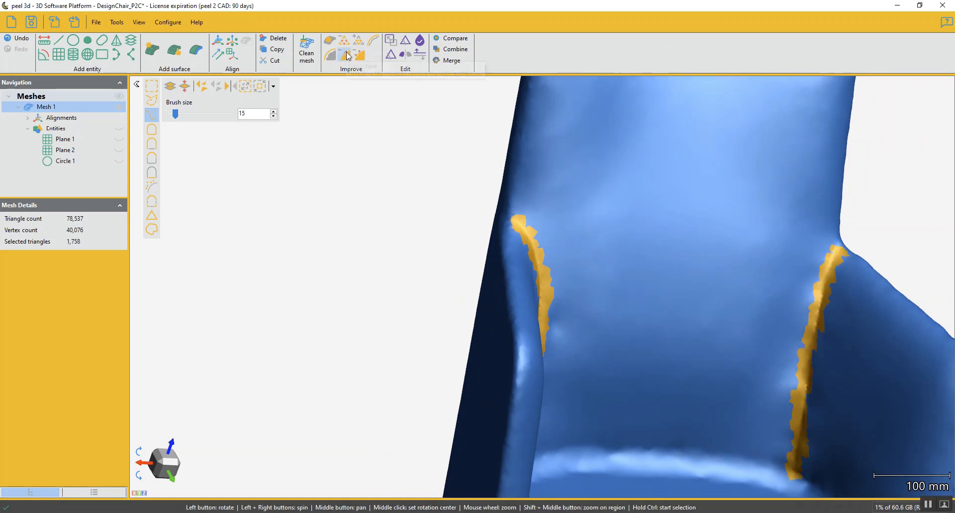
pyautogui.click(246, 89)
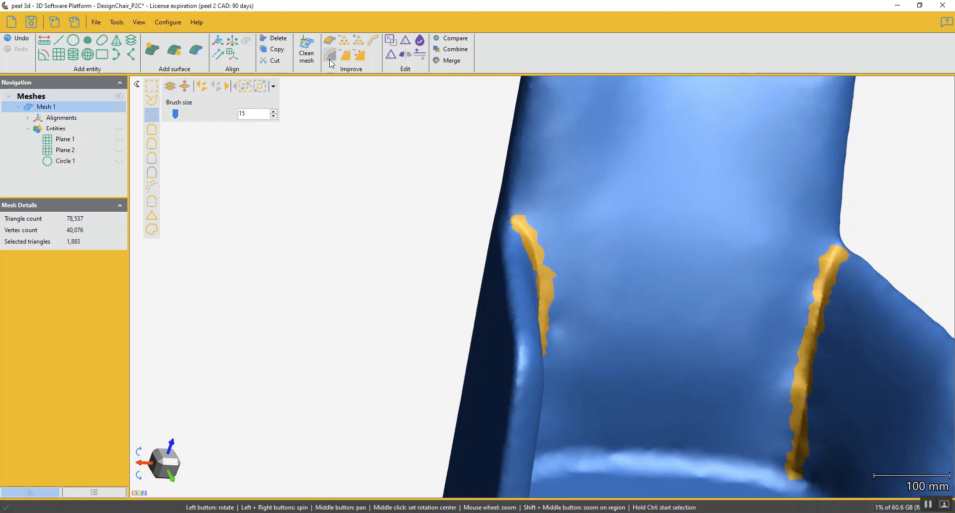
pyautogui.click(344, 56)
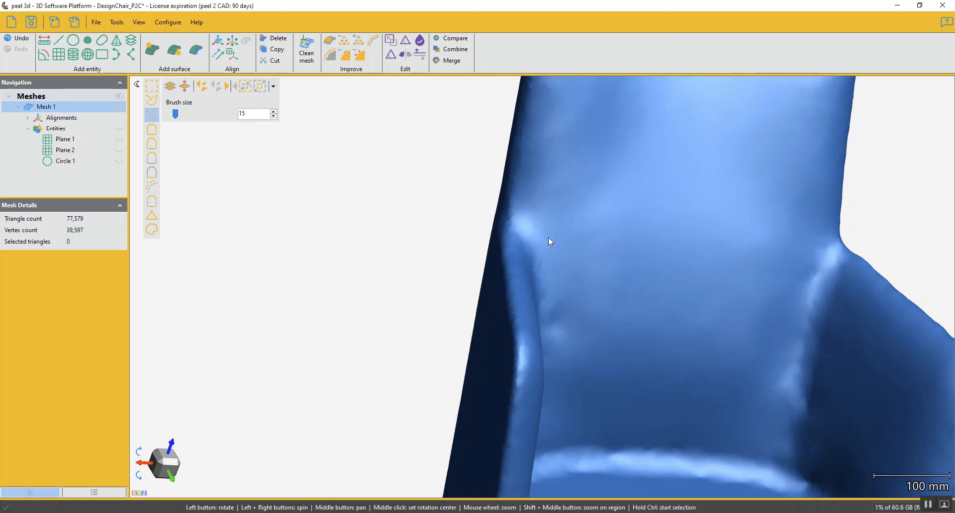
# Step: Select the lower part of the inner armrest-backrest junction with a size 20 brush path and defeature it
pyautogui.moveTo(763, 334)
pyautogui.mouseDown()
pyautogui.moveTo(733, 332)
pyautogui.moveTo(778, 330)
pyautogui.mouseUp()
pyautogui.moveTo(763, 407); pyautogui.dragTo(703, 333, button='middle')
pyautogui.scroll(2, 704, 333)
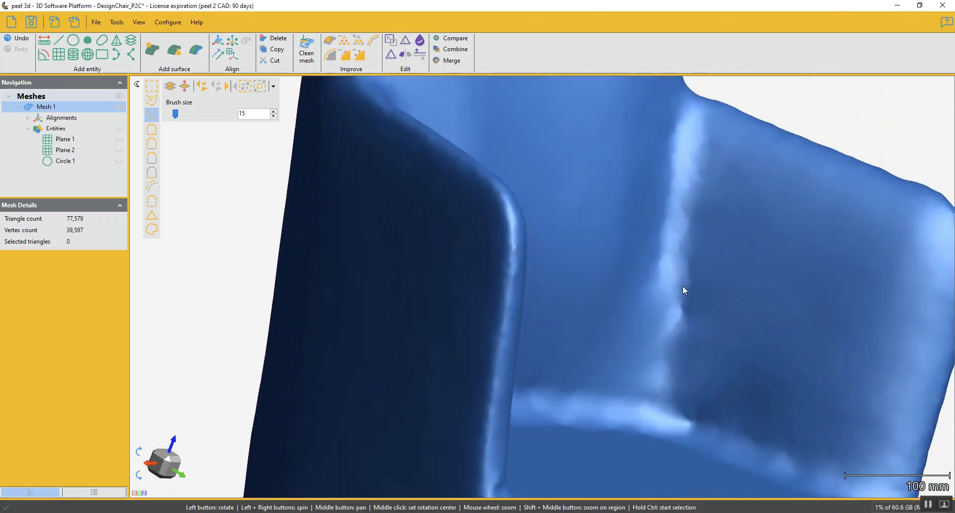
pyautogui.press('ctrl')
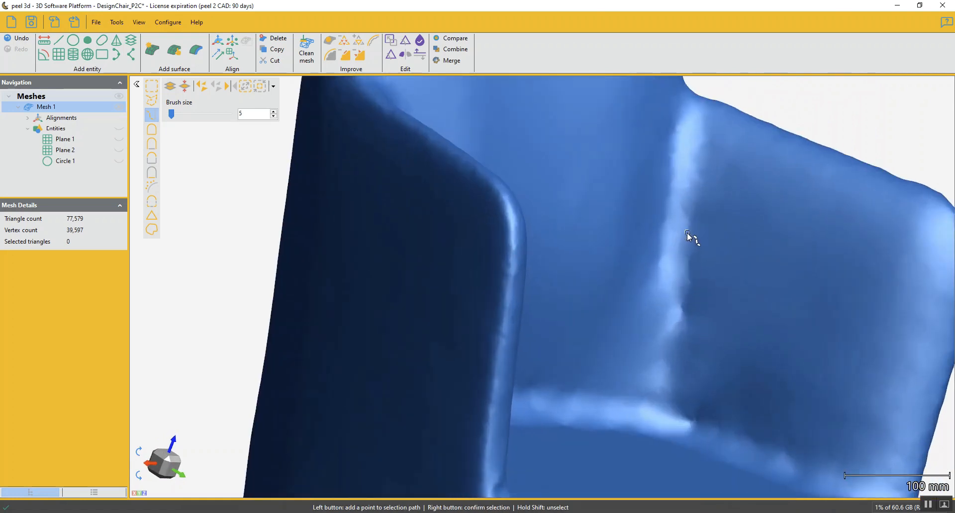
pyautogui.keyDown('ctrl'); pyautogui.scroll(1, 687, 232); pyautogui.keyUp('ctrl')
pyautogui.keyDown('ctrl'); pyautogui.click(687, 233); pyautogui.keyUp('ctrl')
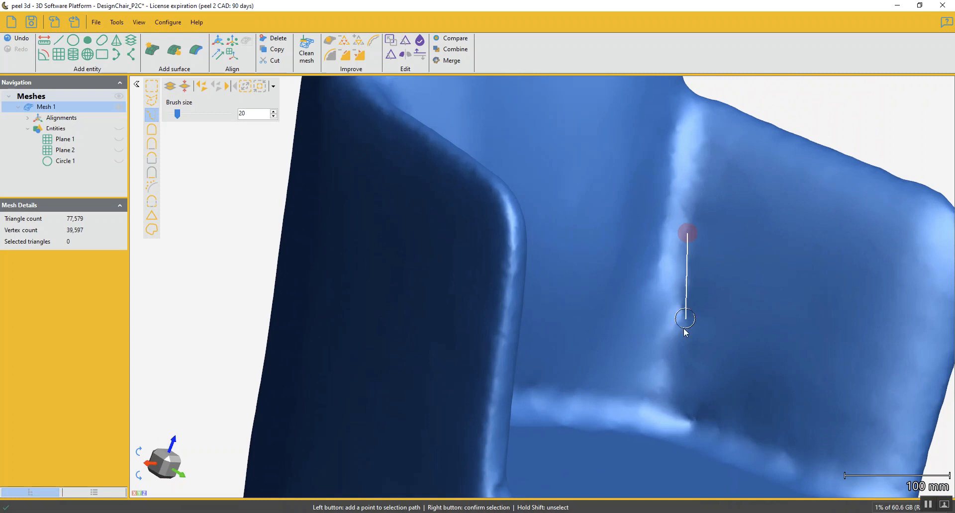
pyautogui.keyDown('ctrl'); pyautogui.click(668, 394); pyautogui.keyUp('ctrl')
pyautogui.rightClick(668, 395)
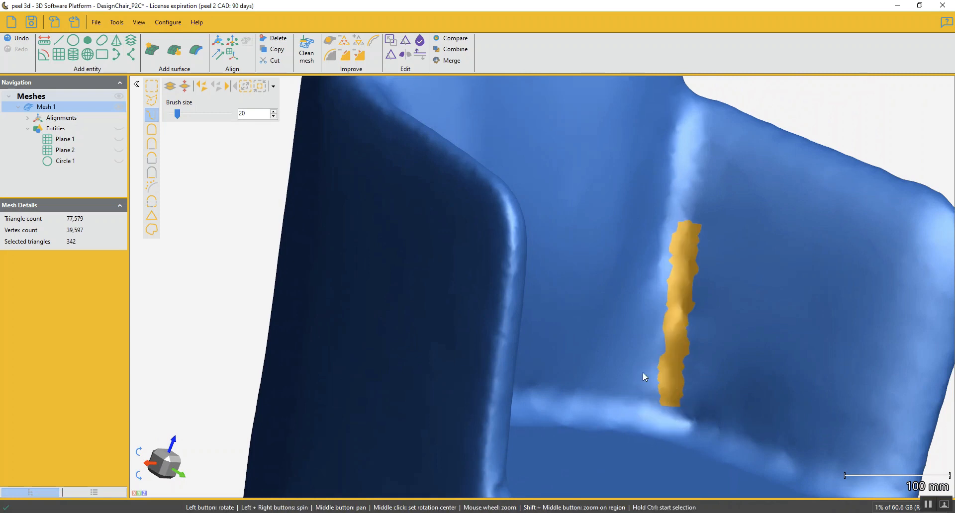
pyautogui.click(347, 59)
# Step: Select the crease where the armrest meets the seat, starting at the backrest corner, with a size 20 brush path and defeature it
pyautogui.scroll(-5, 665, 287)
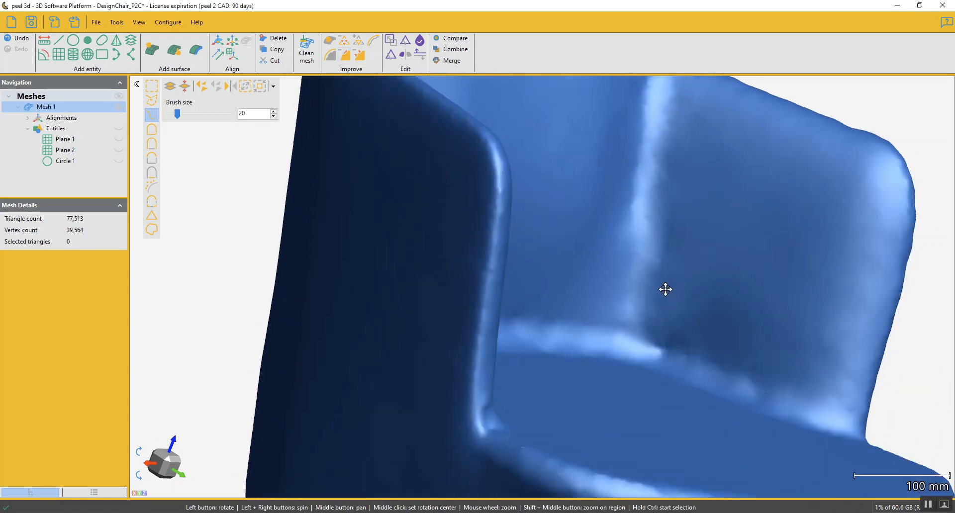
pyautogui.scroll(3, 665, 327)
pyautogui.keyDown('ctrl'); pyautogui.click(644, 328); pyautogui.keyUp('ctrl')
pyautogui.keyDown('ctrl'); pyautogui.click(709, 349); pyautogui.keyUp('ctrl')
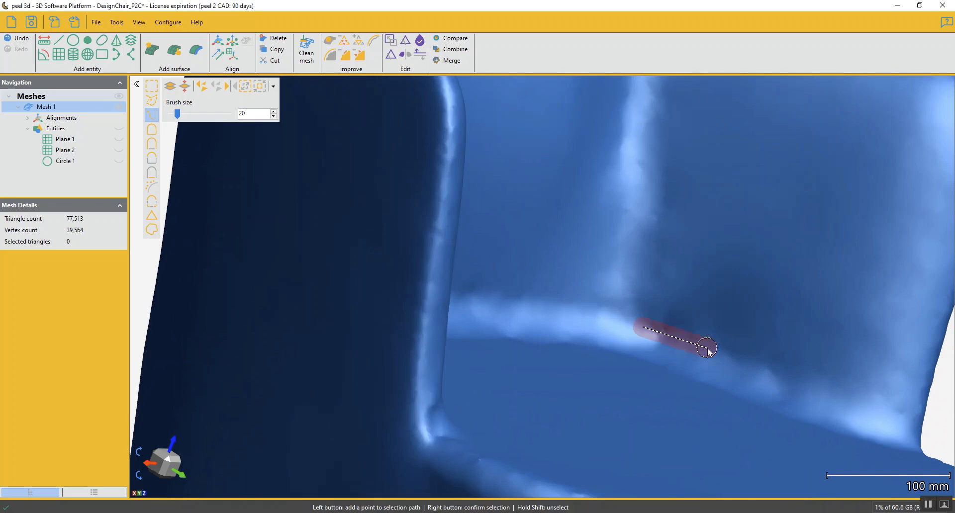
pyautogui.keyDown('ctrl'); pyautogui.click(807, 372); pyautogui.keyUp('ctrl')
pyautogui.rightClick(664, 363)
pyautogui.scroll(-3, 658, 372)
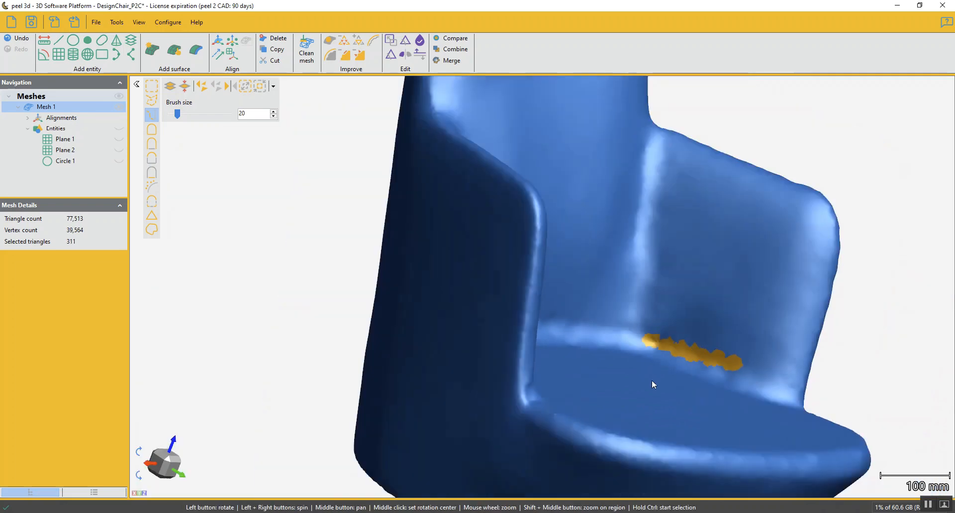
pyautogui.moveTo(652, 380)
pyautogui.mouseDown()
pyautogui.moveTo(603, 382)
pyautogui.moveTo(643, 388)
pyautogui.mouseUp()
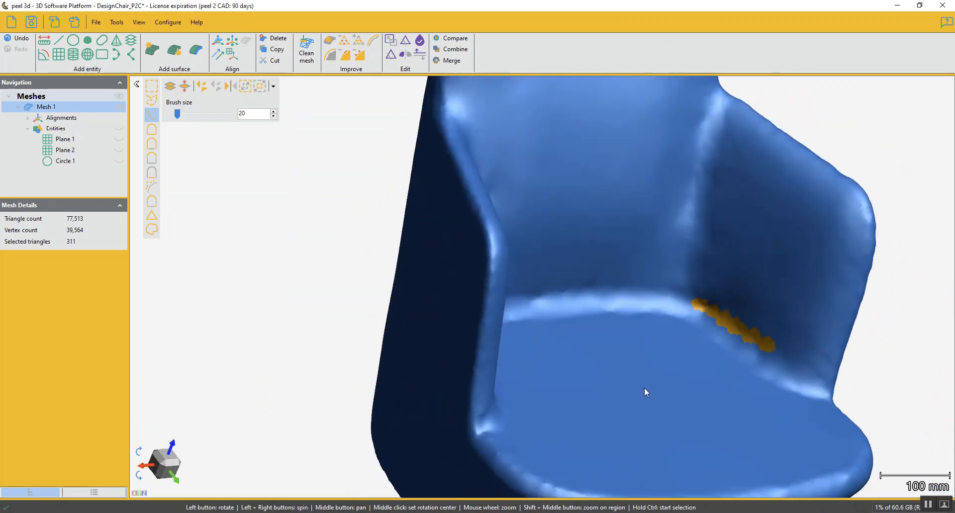
pyautogui.scroll(-3, 647, 293)
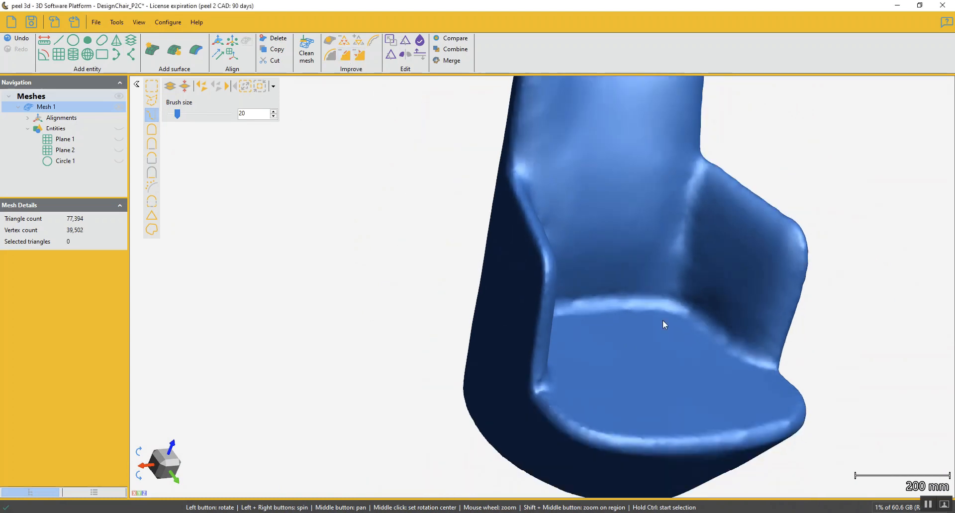
# Step: Start Smooth mesh for the whole chair and set the smoothing weight to 100
pyautogui.moveTo(662, 320); pyautogui.dragTo(515, 383)
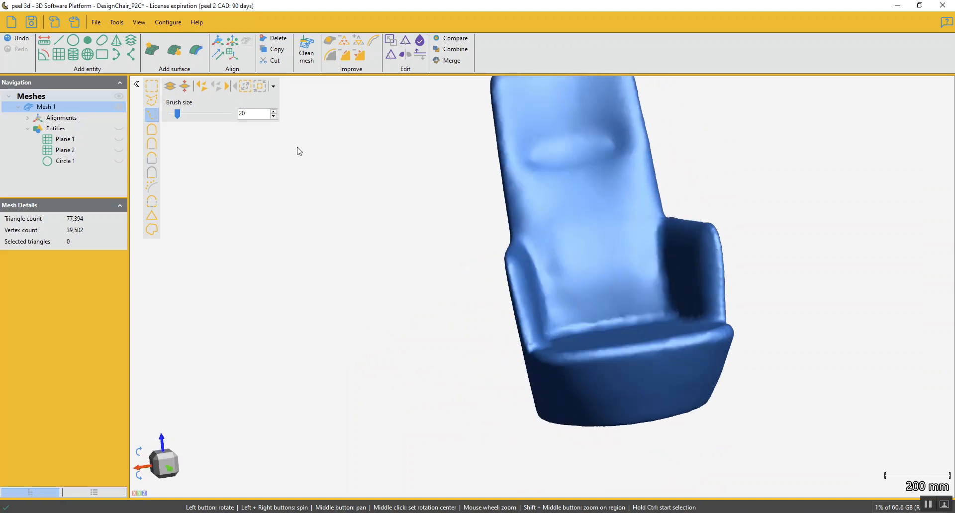
pyautogui.click(329, 57)
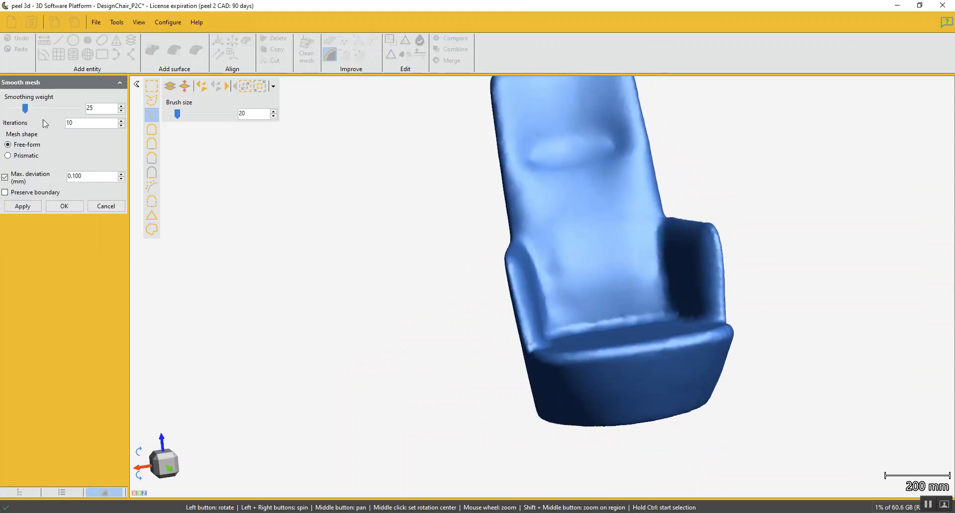
pyautogui.moveTo(26, 107); pyautogui.dragTo(101, 106)
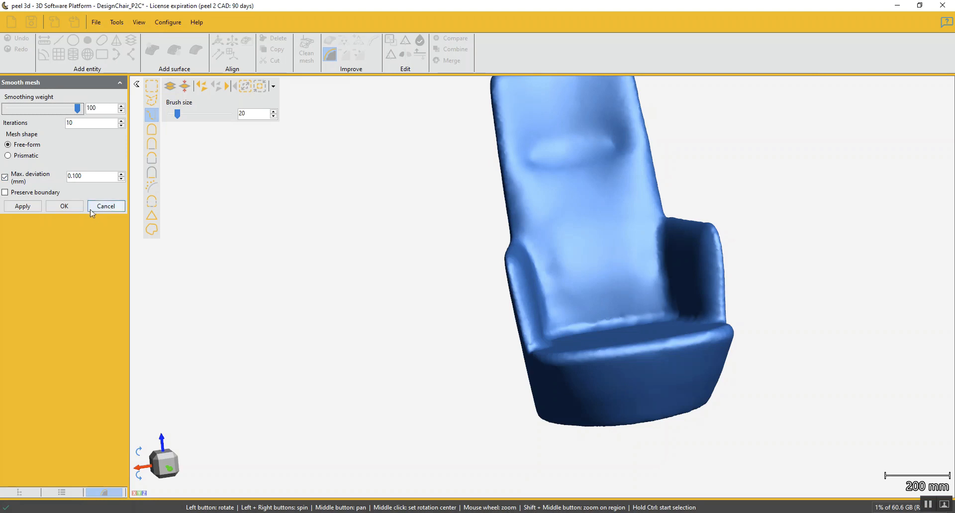
# Step: Display the mesh as triangles and wire frame, then return to the Smooth mesh settings
pyautogui.click(62, 497)
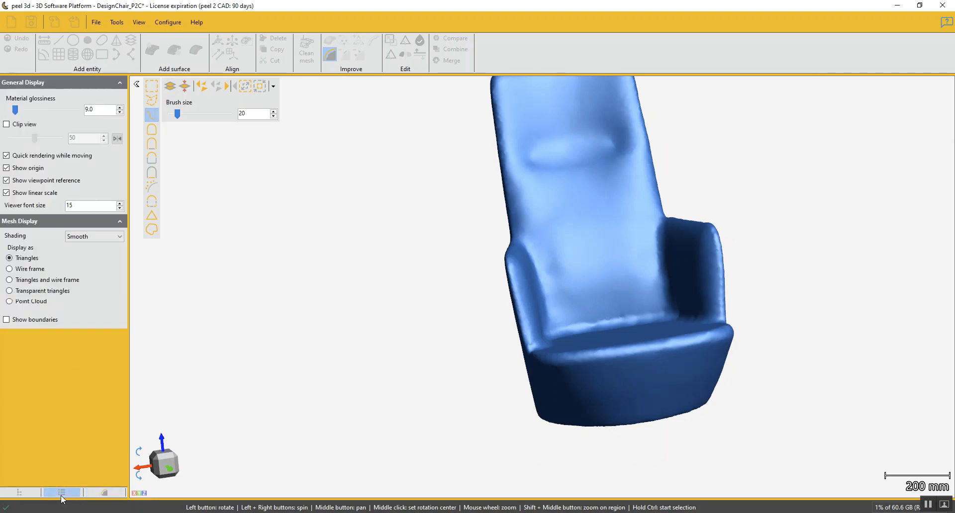
pyautogui.click(9, 280)
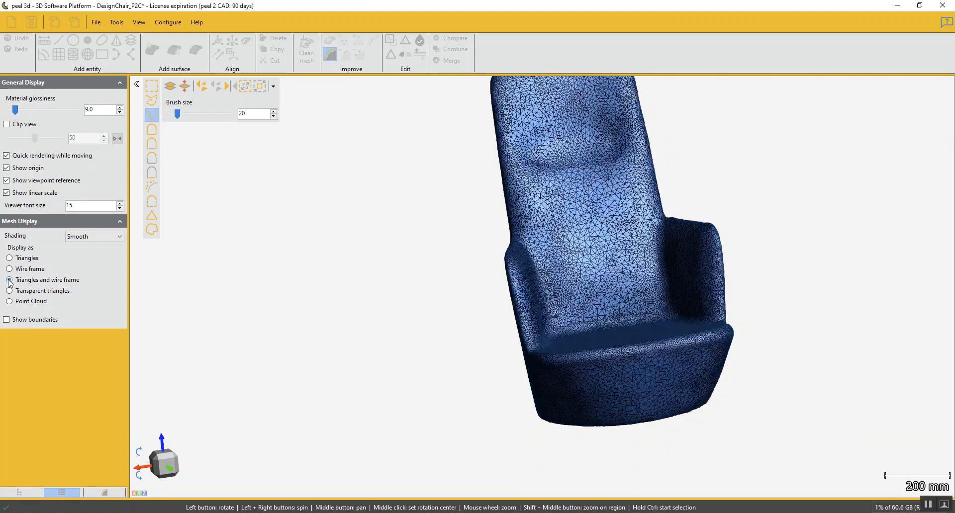
pyautogui.click(106, 494)
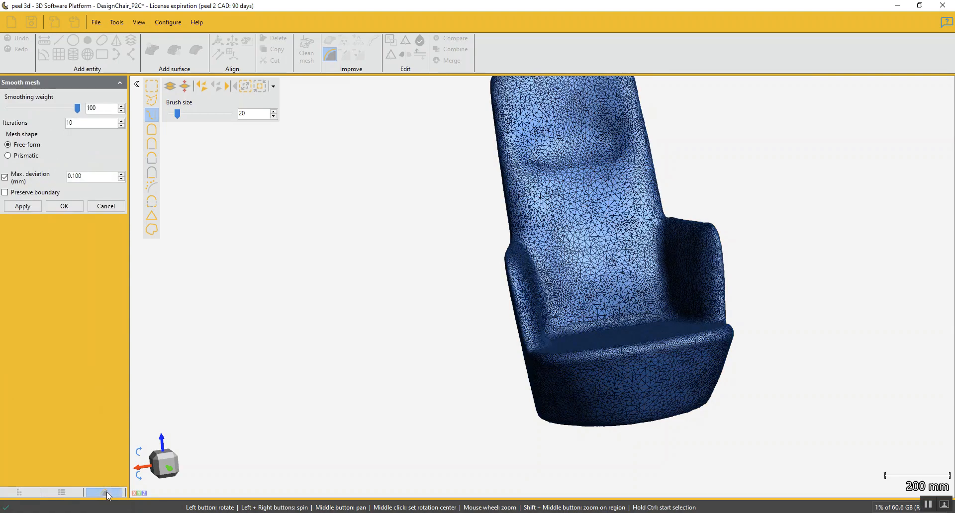
# Step: Smooth the chair mesh as free-form with 10 iterations, 0.100 mm maximum deviation and the boundary preserved
pyautogui.scroll(3, 611, 285)
pyautogui.moveTo(588, 236); pyautogui.dragTo(502, 390, button='middle')
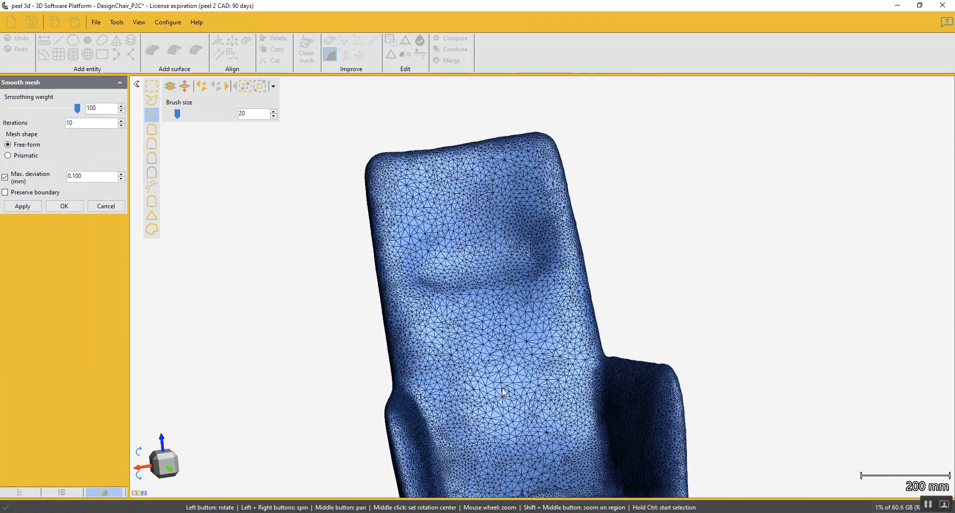
pyautogui.moveTo(502, 390); pyautogui.dragTo(480, 354)
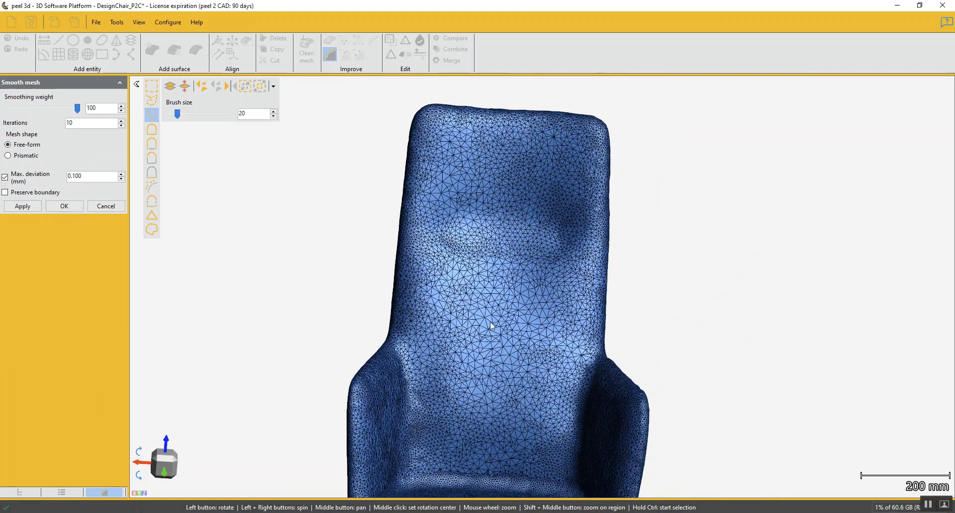
pyautogui.moveTo(479, 240); pyautogui.dragTo(530, 270, button='middle')
pyautogui.moveTo(508, 365); pyautogui.dragTo(489, 394)
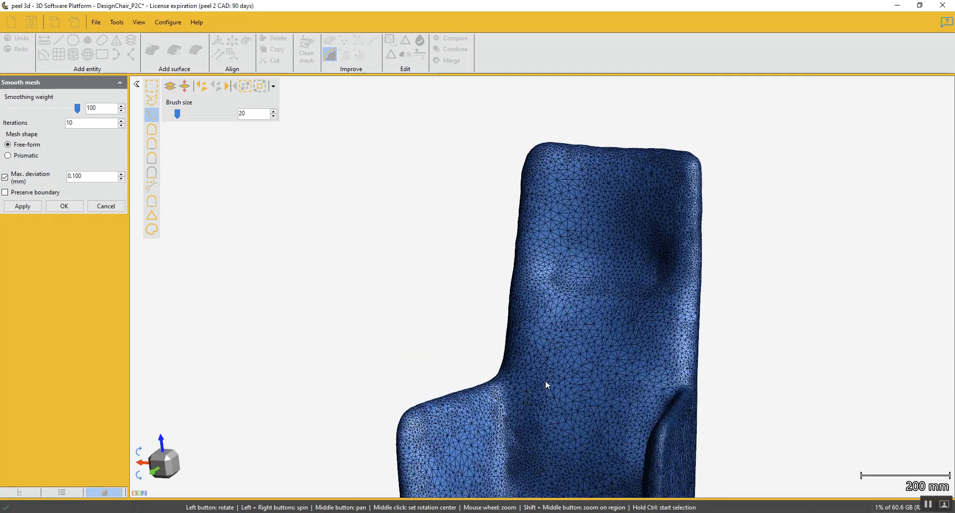
pyautogui.scroll(2, 562, 377)
pyautogui.moveTo(563, 377); pyautogui.dragTo(564, 358, button='middle')
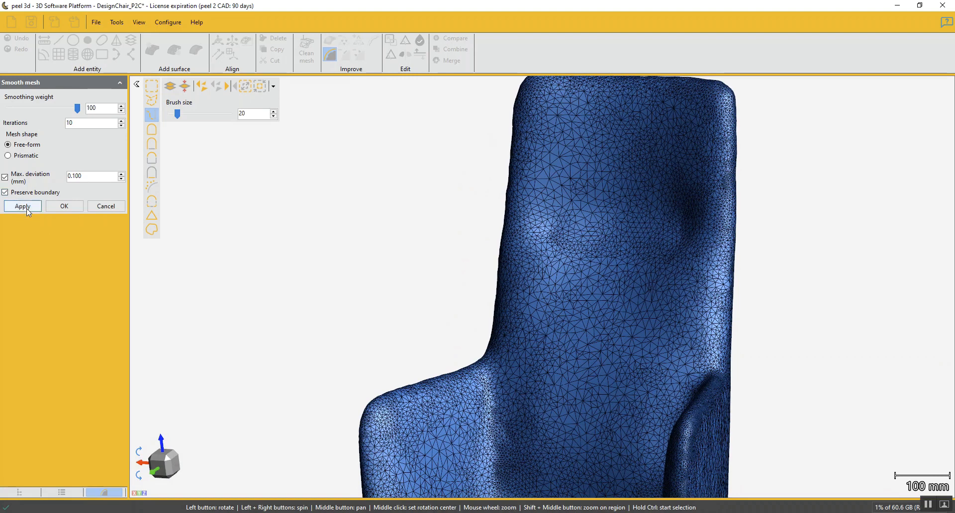
pyautogui.click(27, 208)
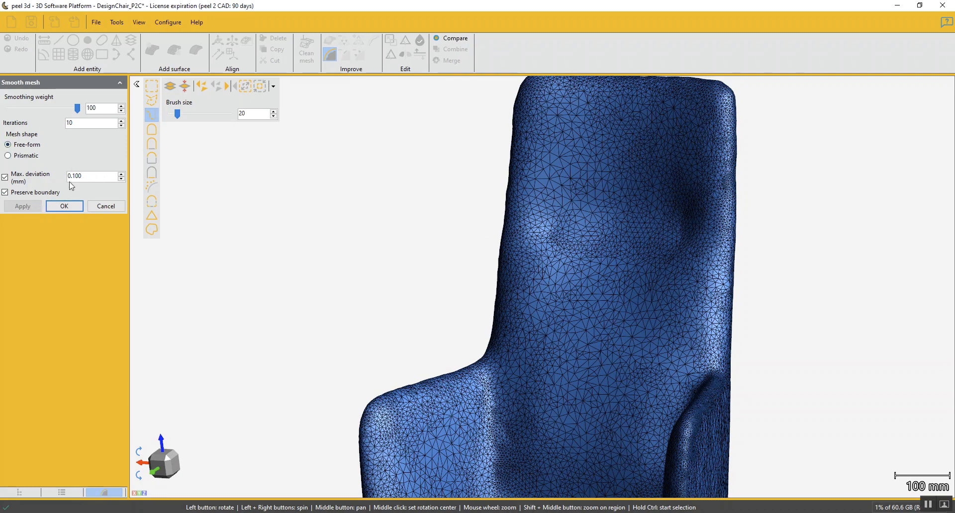
pyautogui.click(64, 206)
# Step: Start Edit boundary in entity mode with a circle fitted to the boundary and select the chair's round bottom opening
pyautogui.scroll(-4, 290, 263)
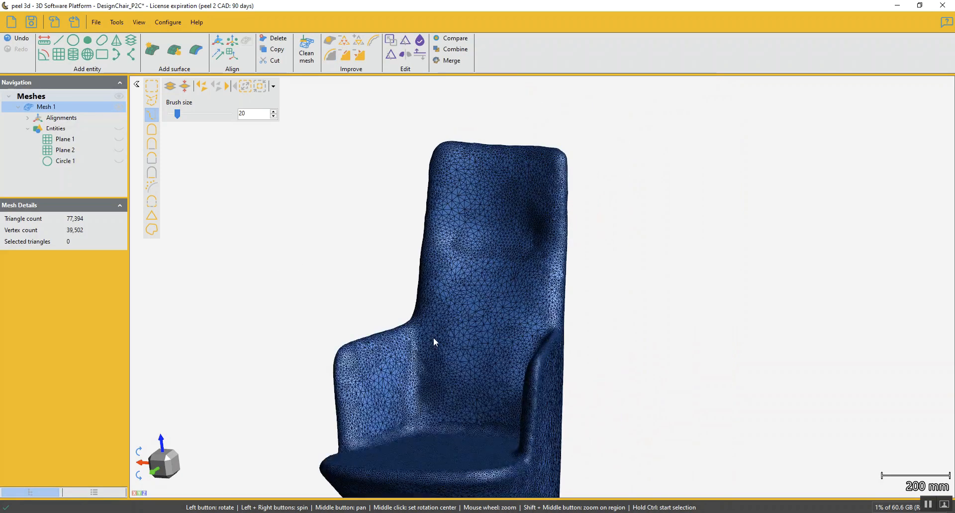
pyautogui.moveTo(434, 342); pyautogui.dragTo(520, 320)
pyautogui.moveTo(528, 399); pyautogui.dragTo(533, 273)
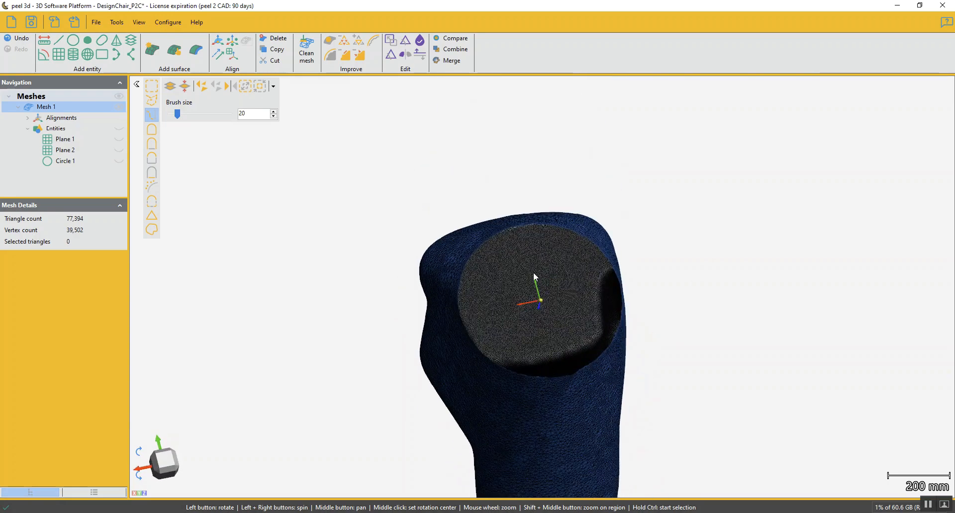
pyautogui.scroll(2, 528, 224)
pyautogui.moveTo(685, 299); pyautogui.dragTo(490, 259)
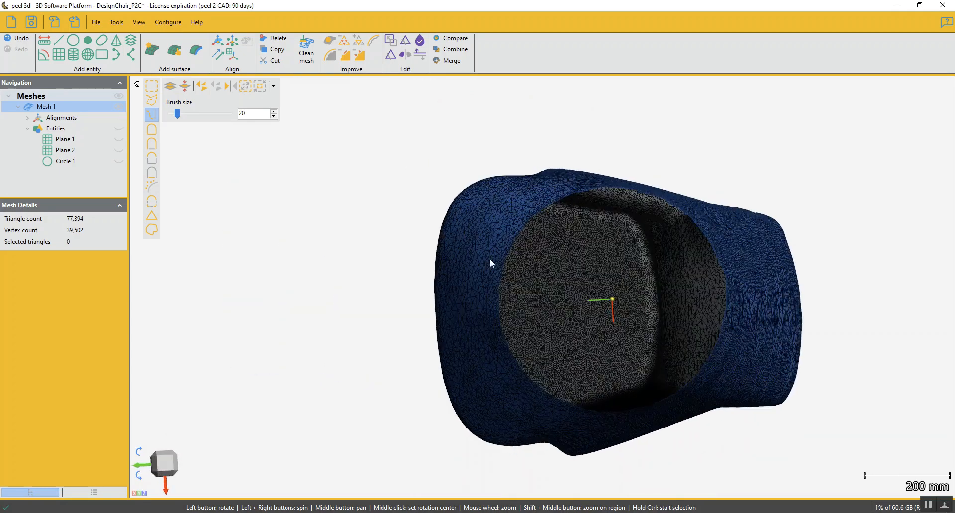
pyautogui.click(374, 42)
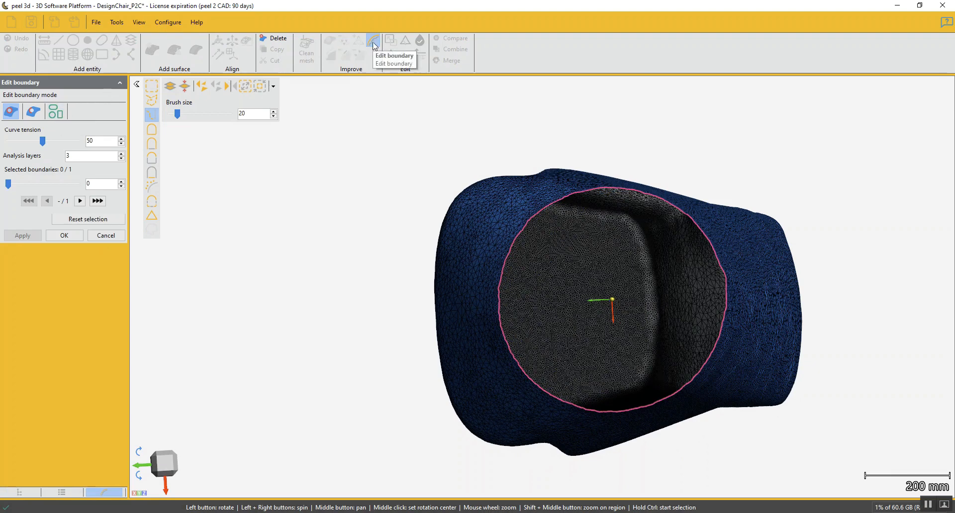
pyautogui.click(56, 111)
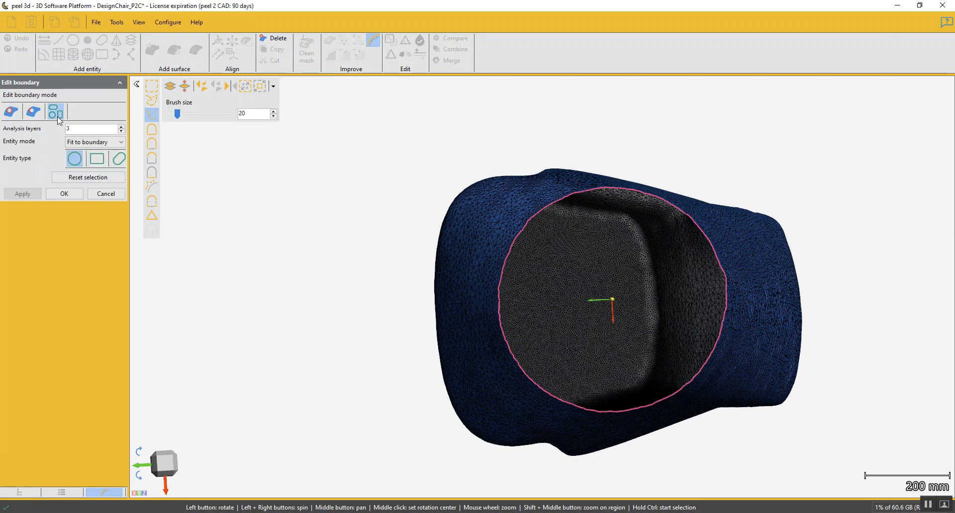
pyautogui.click(523, 238)
# Step: Set the boundary's entity mode to Existing and choose Circle 1 as the target circle
pyautogui.moveTo(471, 294); pyautogui.dragTo(523, 256)
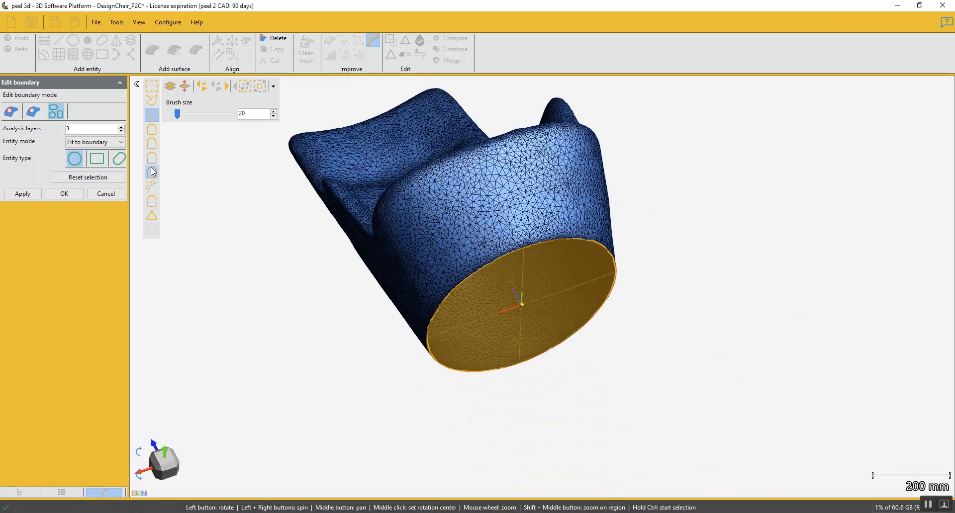
pyautogui.click(121, 143)
pyautogui.click(104, 160)
pyautogui.click(21, 181)
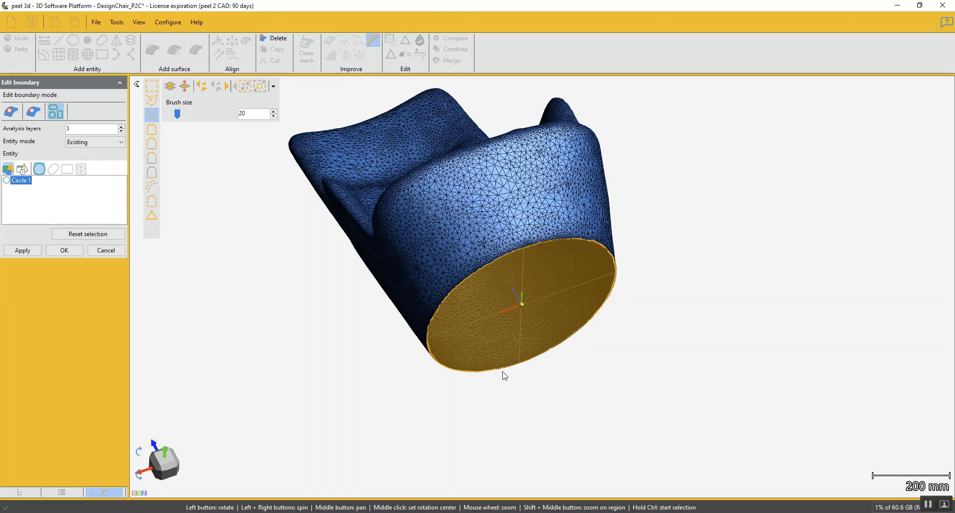
pyautogui.scroll(5, 422, 299)
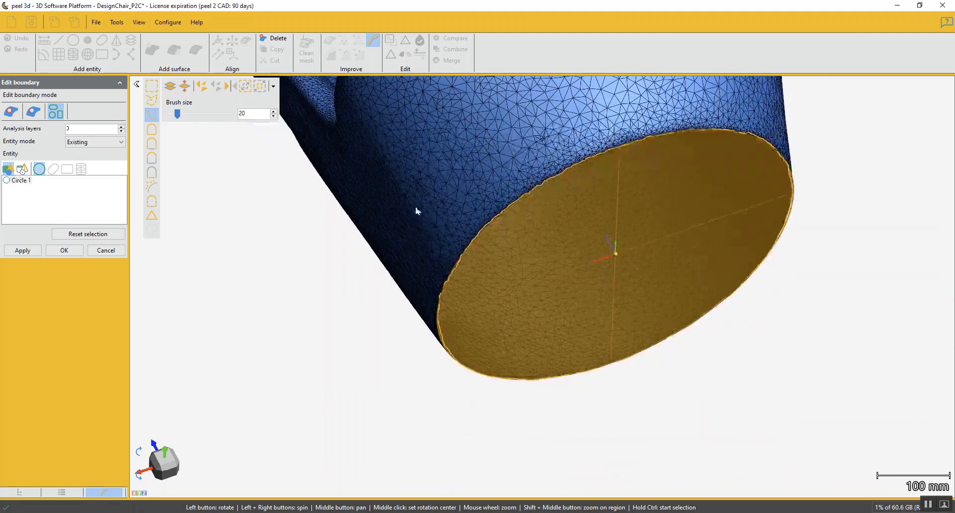
# Step: Fit the chair's round bottom boundary to the chosen circle and finish the boundary edit
pyautogui.click(28, 251)
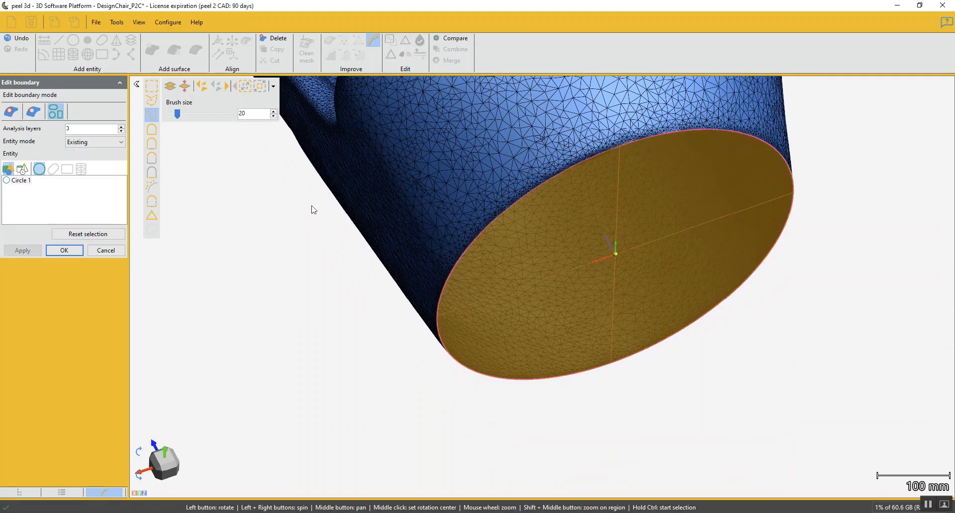
pyautogui.moveTo(587, 154); pyautogui.dragTo(486, 319)
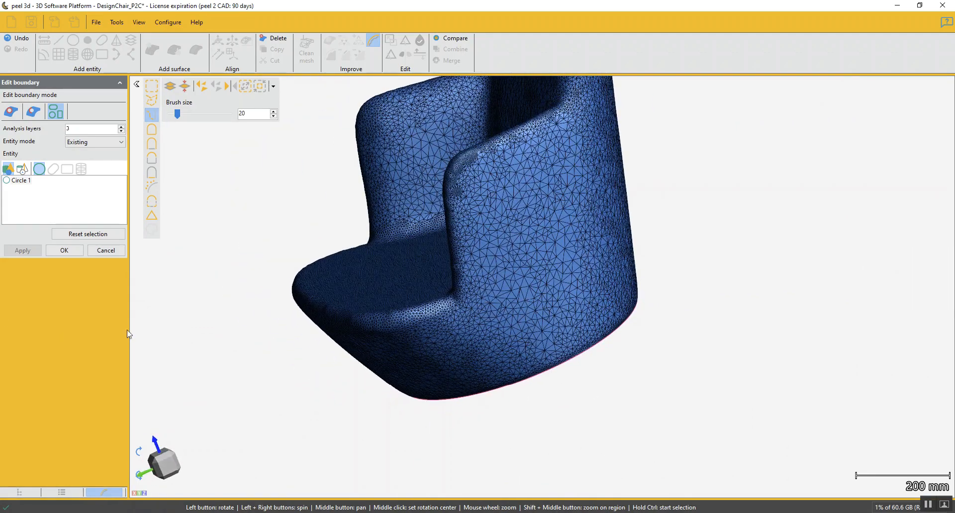
pyautogui.click(81, 251)
# Step: Examine the whole cleaned-up chair mesh from the front and the sides
pyautogui.moveTo(346, 215); pyautogui.dragTo(443, 225)
pyautogui.moveTo(430, 194); pyautogui.dragTo(435, 202)
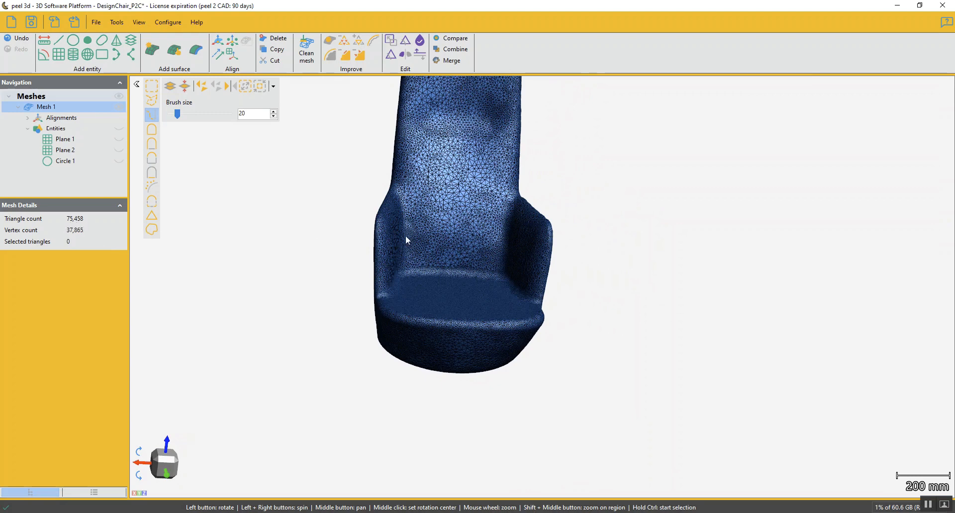
pyautogui.scroll(-3, 438, 229)
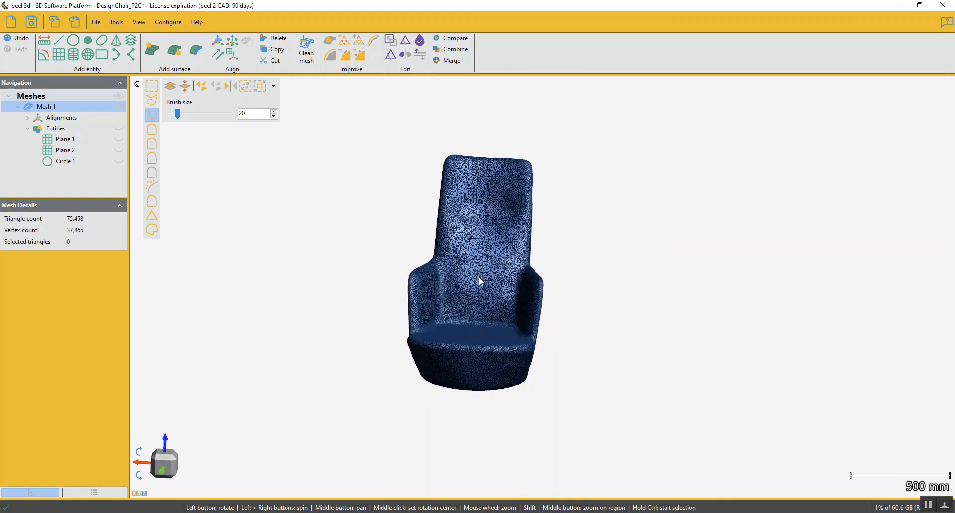
pyautogui.scroll(3, 479, 279)
pyautogui.moveTo(480, 282); pyautogui.dragTo(528, 286, button='middle')
pyautogui.scroll(1, 527, 286)
pyautogui.moveTo(528, 286)
pyautogui.mouseDown()
pyautogui.moveTo(516, 280)
pyautogui.moveTo(597, 286)
pyautogui.moveTo(553, 302)
pyautogui.moveTo(537, 286)
pyautogui.moveTo(542, 292)
pyautogui.mouseUp()
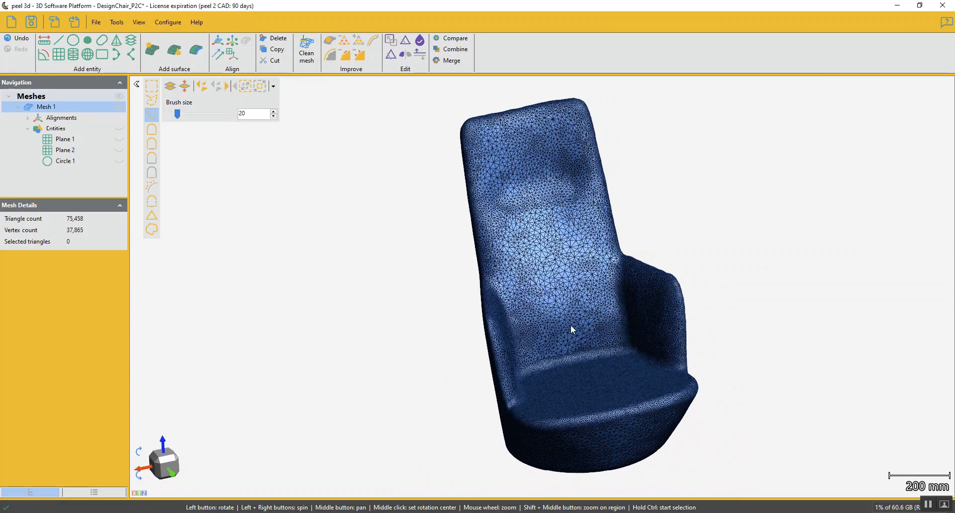
pyautogui.moveTo(572, 329); pyautogui.dragTo(378, 387)
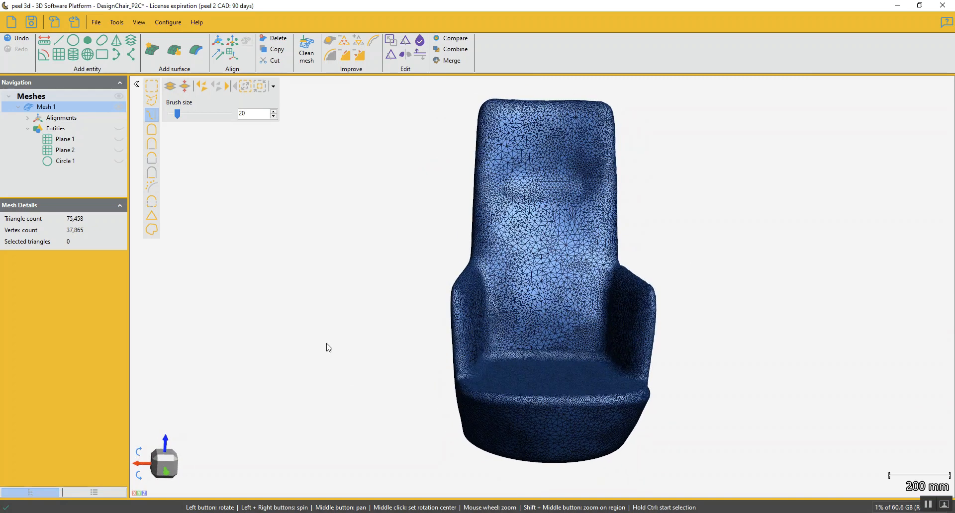
# Step: Collapse Mesh 1's entities, duplicate the mesh and hide the original
pyautogui.click(27, 129)
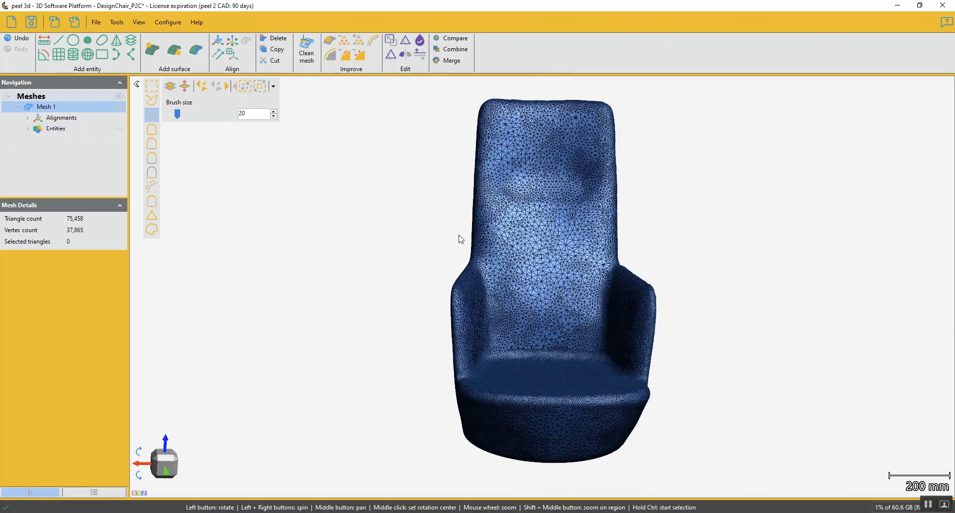
pyautogui.rightClick(48, 109)
pyautogui.click(64, 114)
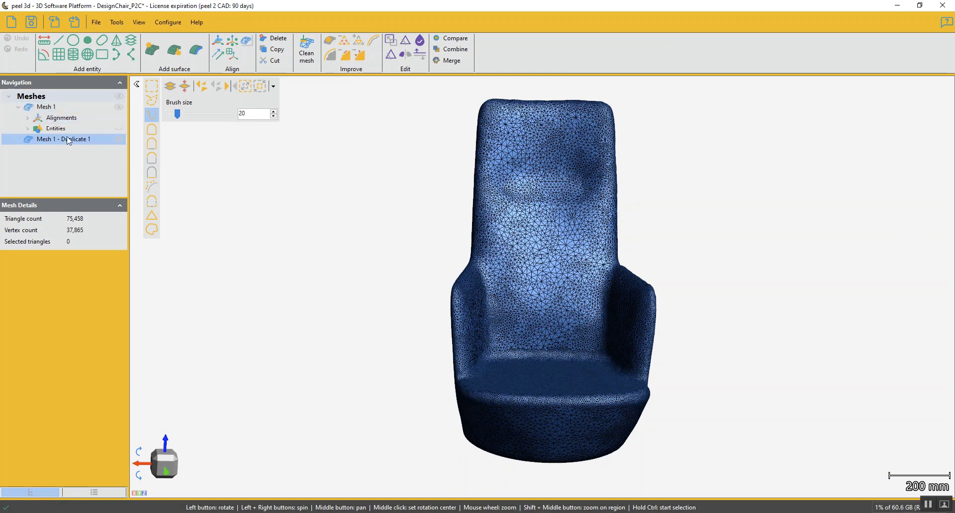
pyautogui.click(119, 107)
# Step: Start a curve in Fit on mesh mode and place its first points up the armrest's front edge from the seat corner
pyautogui.moveTo(543, 339); pyautogui.dragTo(558, 273, button='middle')
pyautogui.moveTo(538, 309); pyautogui.dragTo(533, 321)
pyautogui.moveTo(527, 341); pyautogui.dragTo(538, 333, button='middle')
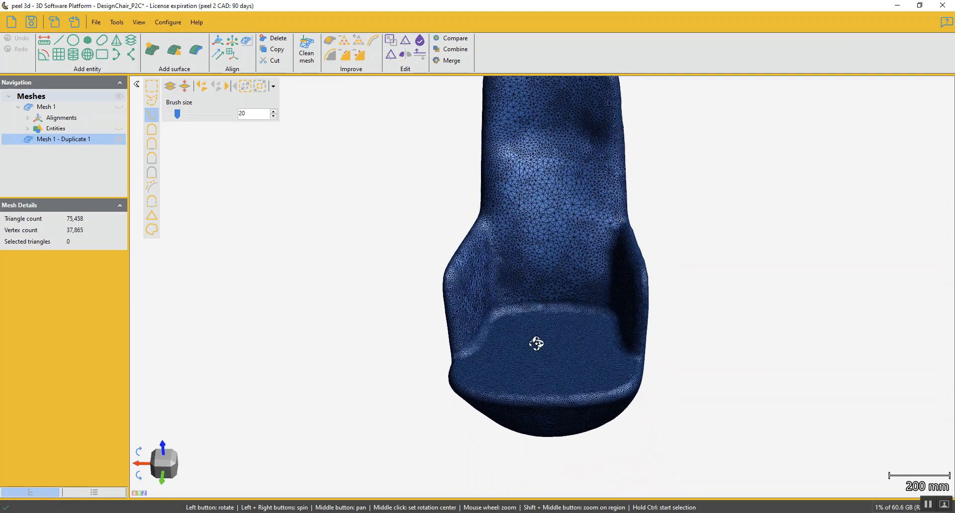
pyautogui.moveTo(537, 343); pyautogui.dragTo(537, 340)
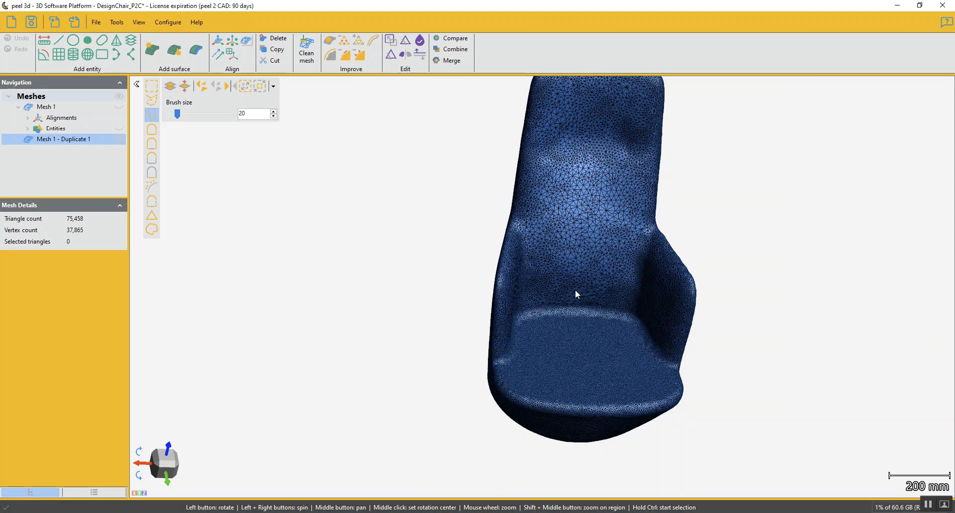
pyautogui.click(116, 56)
pyautogui.scroll(3, 491, 338)
pyautogui.scroll(2, 492, 338)
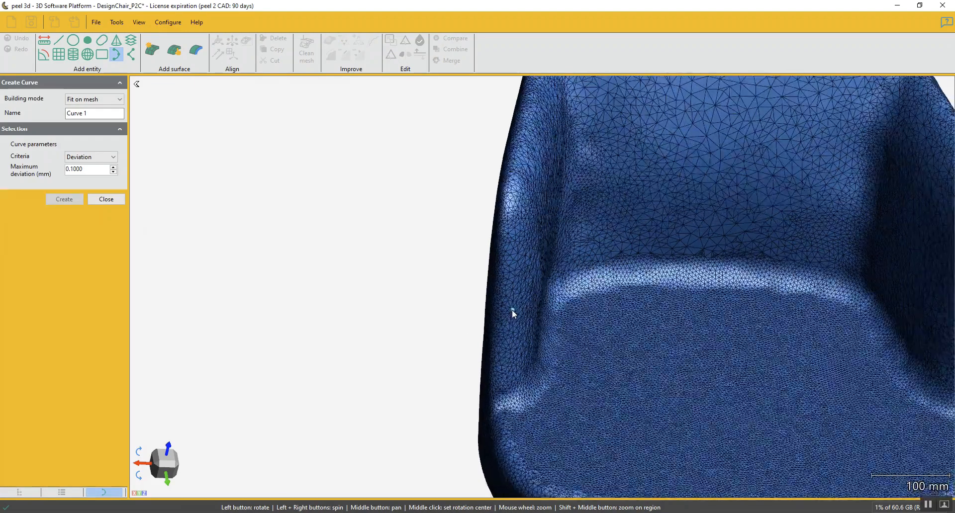
pyautogui.moveTo(512, 309); pyautogui.dragTo(543, 288, button='middle')
pyautogui.moveTo(543, 352); pyautogui.dragTo(545, 343)
pyautogui.moveTo(550, 344); pyautogui.dragTo(521, 403)
pyautogui.click(522, 392)
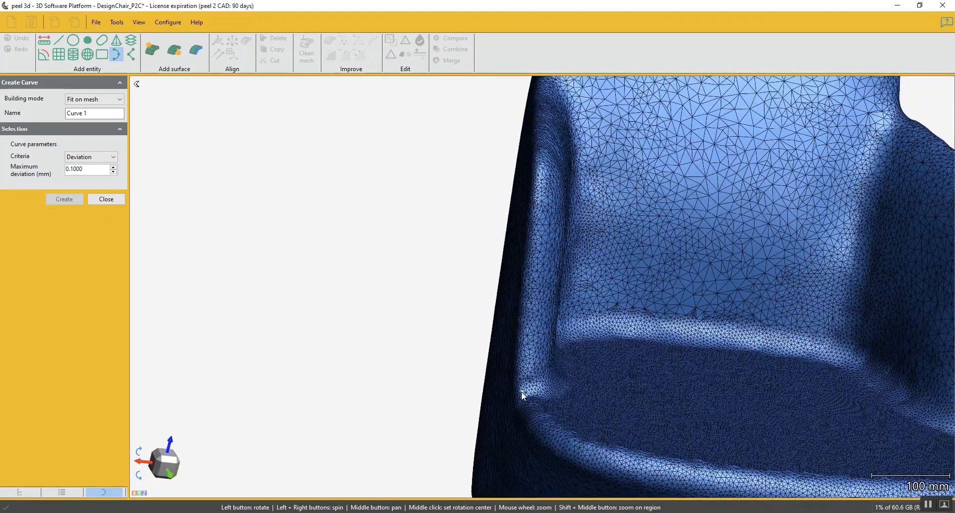
pyautogui.click(527, 312)
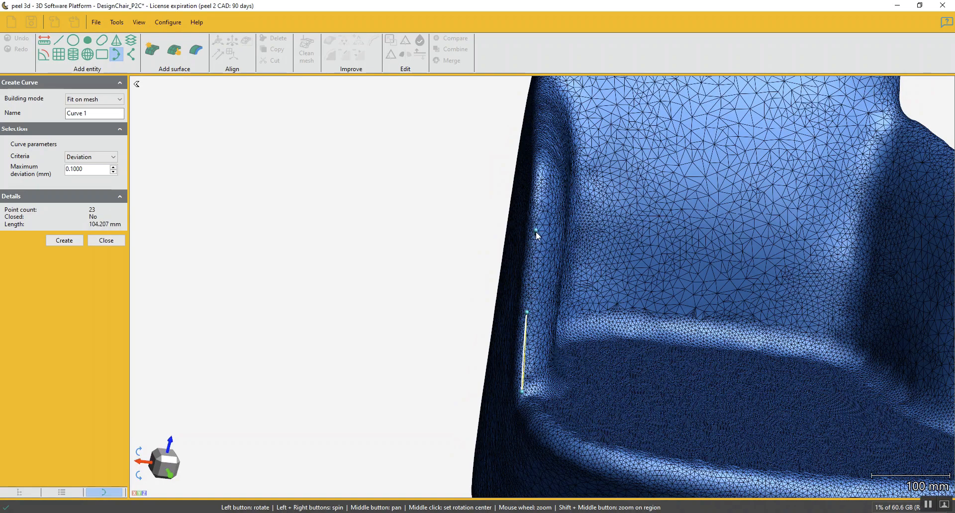
# Step: Extend the curve up the armrest's front edge and around its upper front corner
pyautogui.moveTo(554, 178)
pyautogui.mouseDown()
pyautogui.moveTo(537, 188)
pyautogui.moveTo(545, 192)
pyautogui.mouseUp()
pyautogui.click(544, 193)
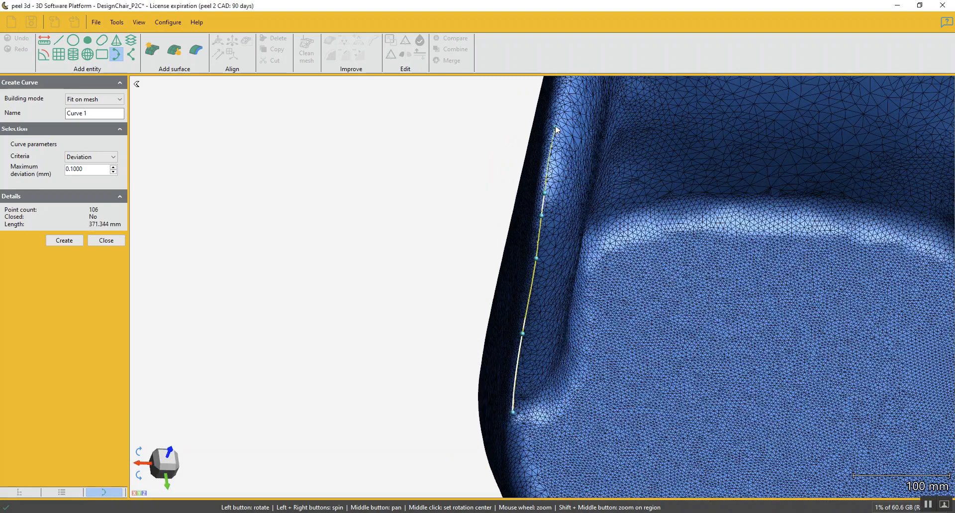
pyautogui.moveTo(567, 107); pyautogui.dragTo(541, 194)
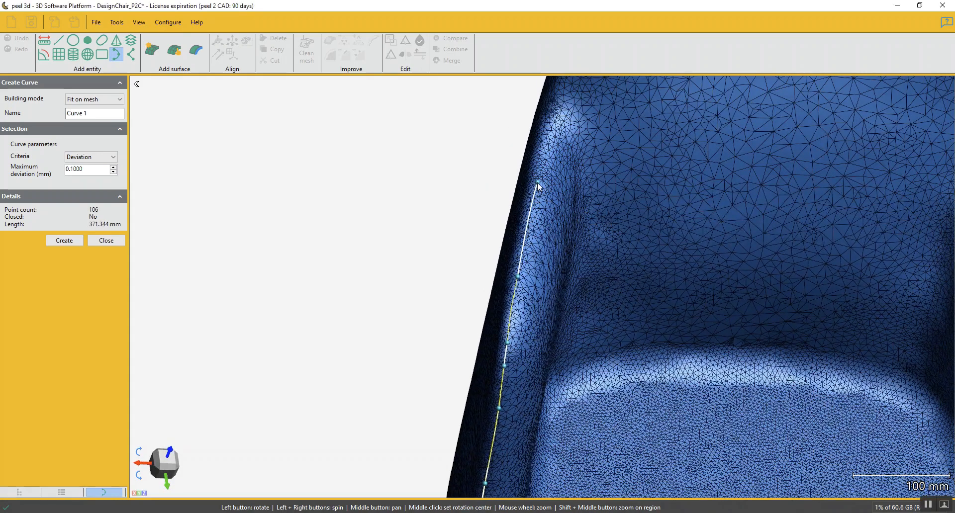
pyautogui.click(546, 141)
pyautogui.moveTo(560, 124); pyautogui.dragTo(542, 283, button='middle')
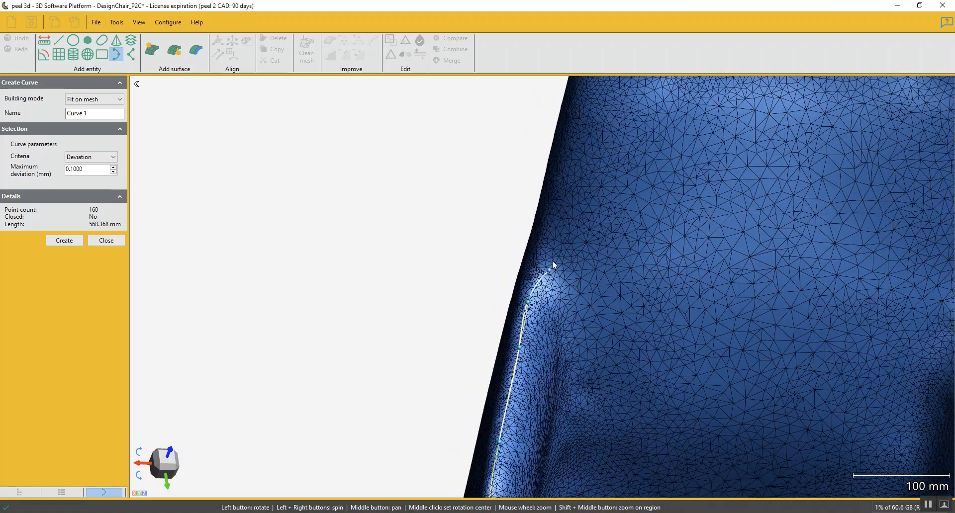
pyautogui.moveTo(561, 233); pyautogui.dragTo(533, 283)
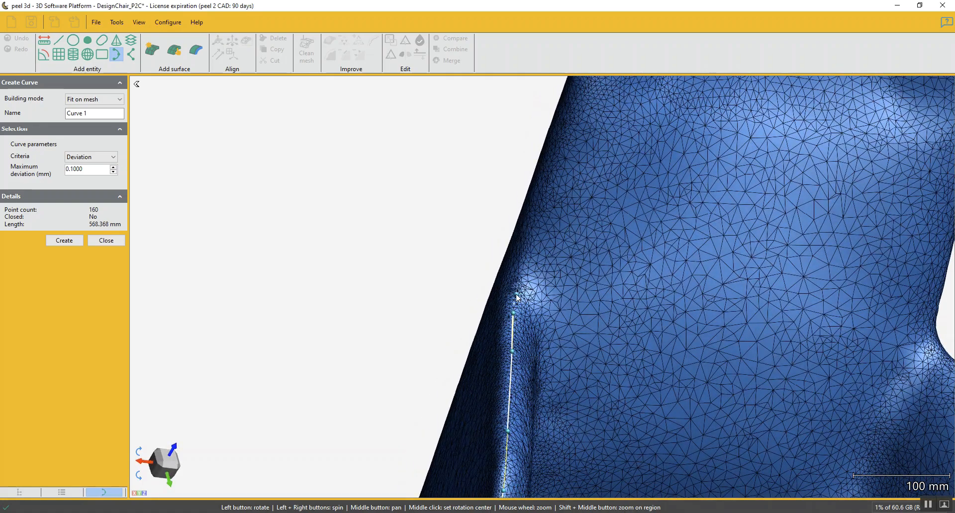
pyautogui.click(542, 225)
# Step: Continue the curve along the armrest's top edge and onto the lower side edge of the backrest
pyautogui.scroll(-3, 541, 225)
pyautogui.moveTo(541, 225); pyautogui.dragTo(526, 254)
pyautogui.scroll(3, 527, 248)
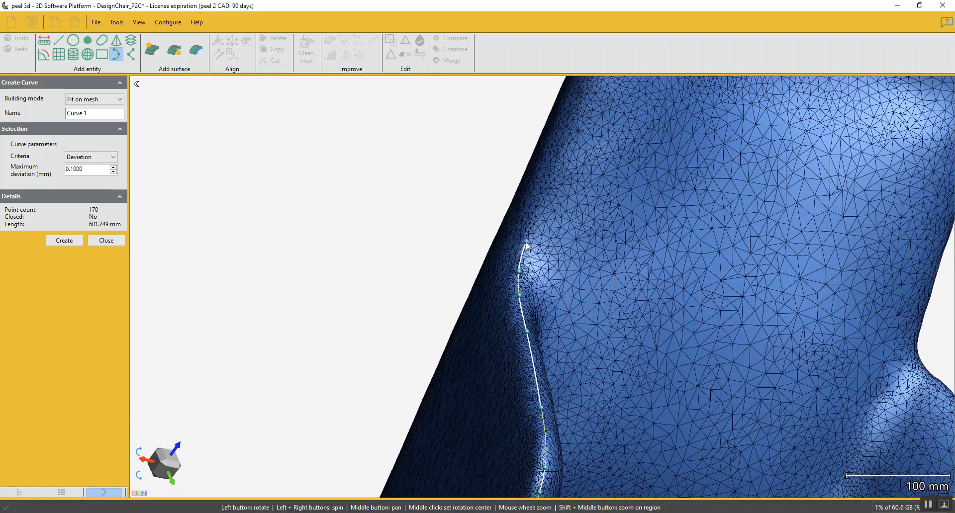
pyautogui.click(546, 182)
pyautogui.moveTo(549, 178); pyautogui.dragTo(525, 294)
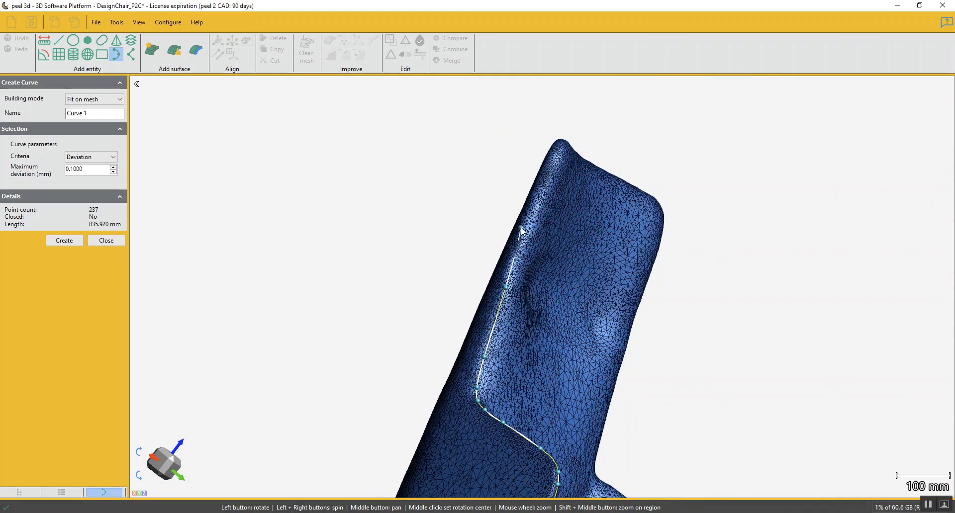
# Step: Add curve points up the backrest's side edge to just below its upper corner
pyautogui.moveTo(529, 221); pyautogui.dragTo(529, 239)
pyautogui.click(525, 194)
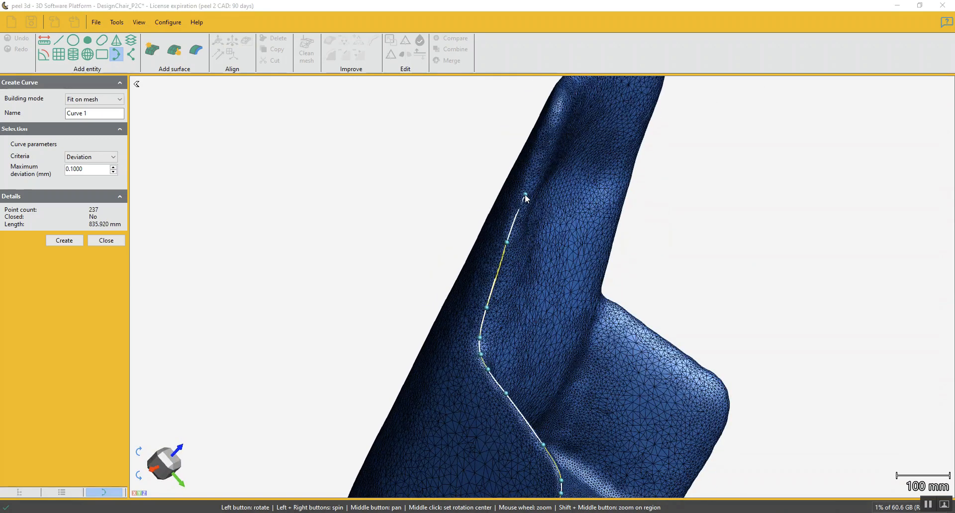
pyautogui.click(548, 138)
pyautogui.moveTo(553, 128); pyautogui.dragTo(547, 287, button='middle')
pyautogui.scroll(3, 502, 276)
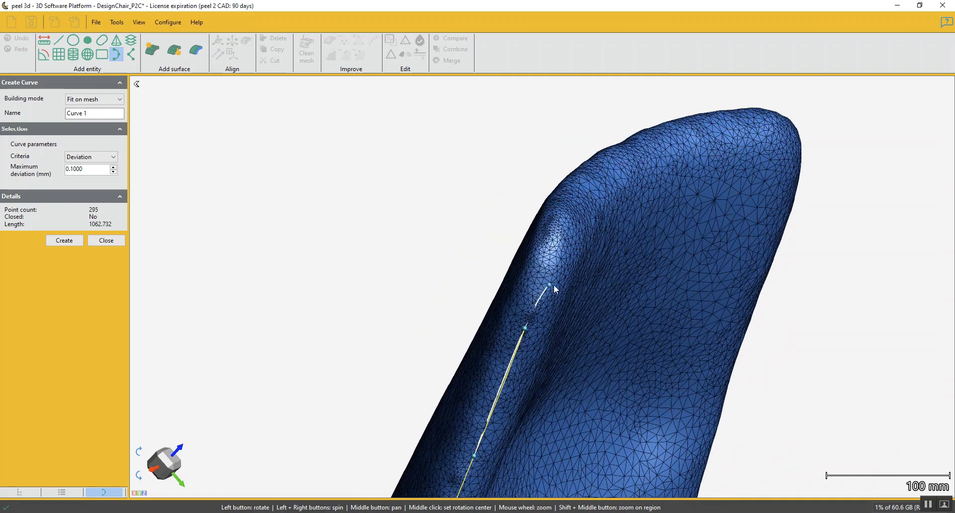
# Step: Lead the curve around the backrest's upper corner and along its top edge
pyautogui.moveTo(554, 285); pyautogui.dragTo(565, 258)
pyautogui.click(546, 268)
pyautogui.click(561, 243)
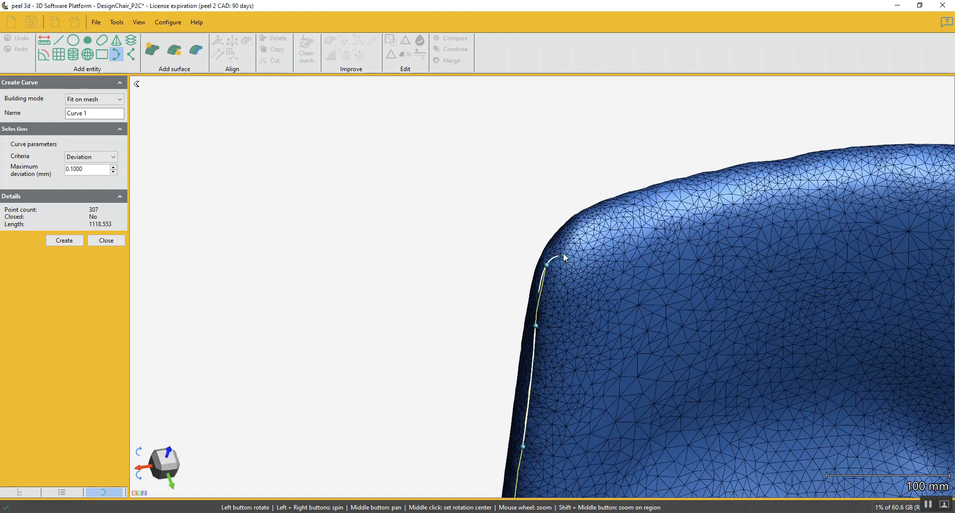
pyautogui.click(648, 201)
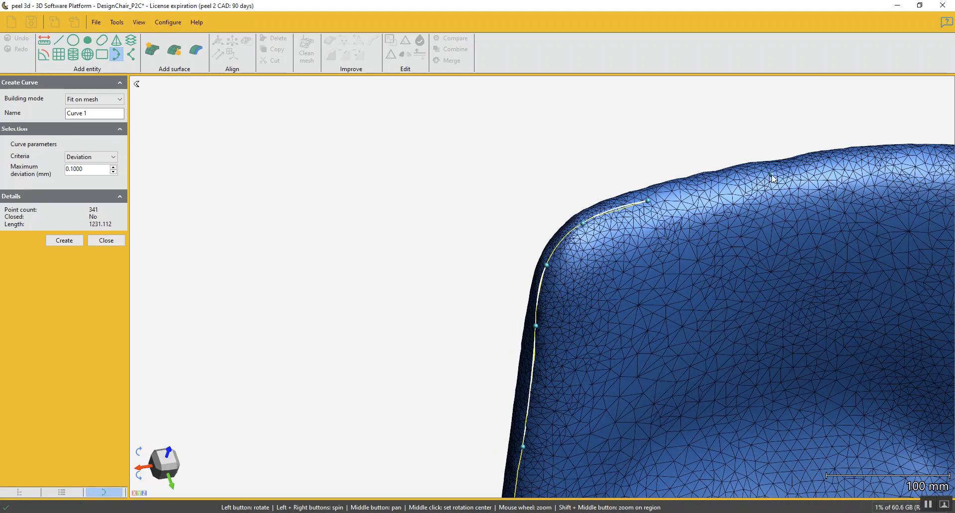
pyautogui.click(898, 157)
pyautogui.scroll(-2, 898, 157)
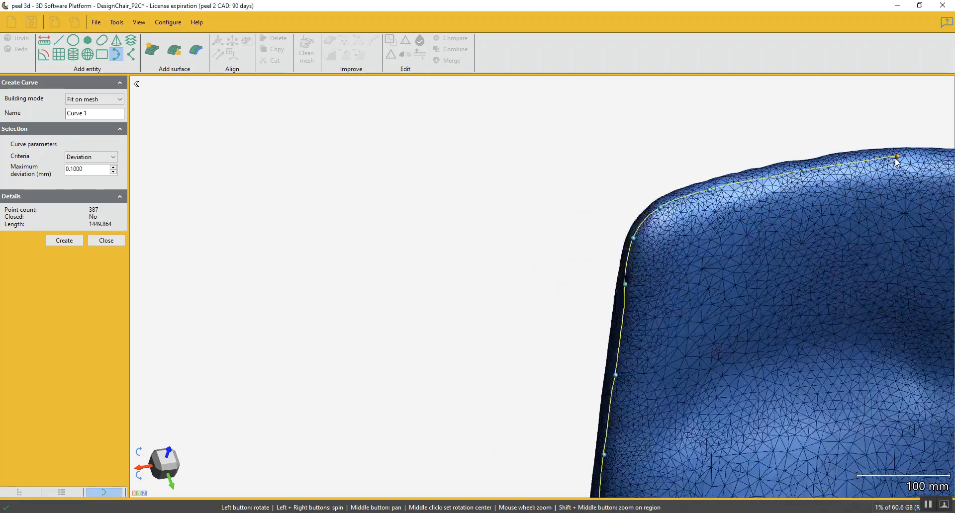
pyautogui.moveTo(808, 205); pyautogui.dragTo(816, 220)
pyautogui.moveTo(795, 167); pyautogui.dragTo(784, 204, button='middle')
pyautogui.scroll(2, 748, 221)
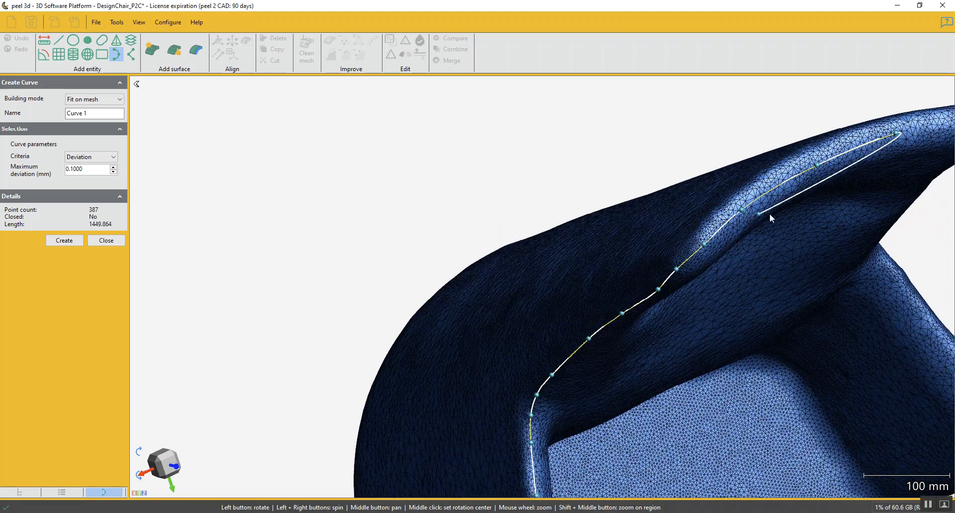
# Step: Reposition three curve points along the crest of the backrest's top rim, and extend the curve with two points to the far corner
pyautogui.click(740, 203)
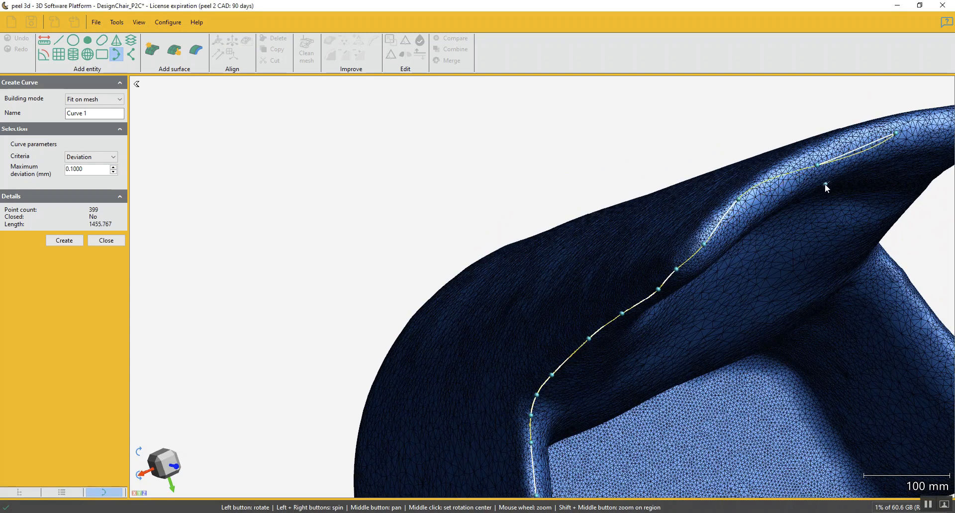
pyautogui.click(815, 155)
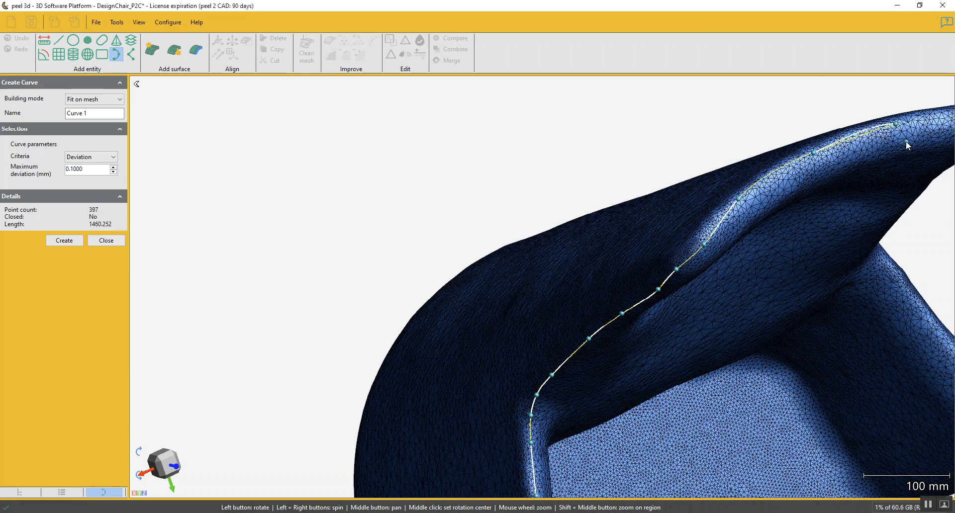
pyautogui.moveTo(906, 142); pyautogui.dragTo(413, 286)
pyautogui.moveTo(495, 282); pyautogui.dragTo(490, 273)
pyautogui.scroll(-1, 696, 208)
pyautogui.scroll(-2, 696, 210)
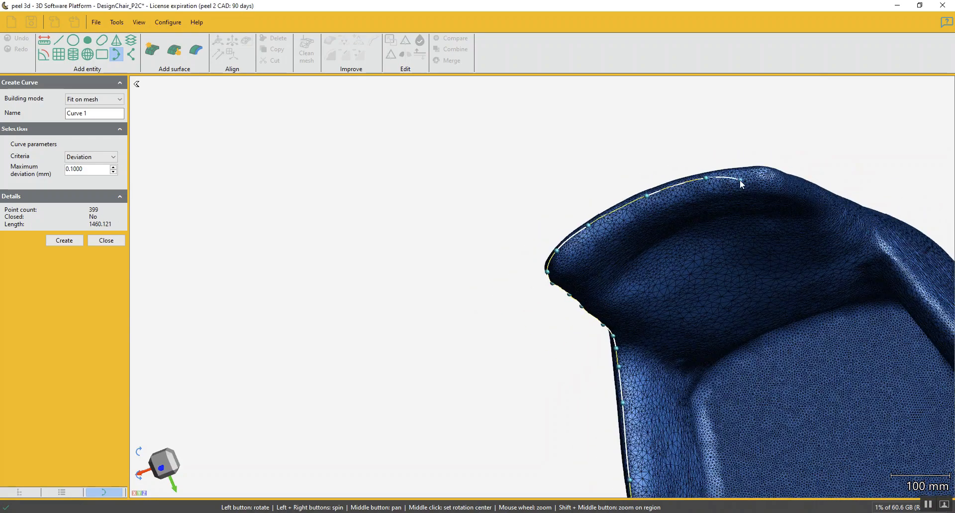
pyautogui.moveTo(745, 174); pyautogui.dragTo(754, 181)
pyautogui.scroll(2, 754, 182)
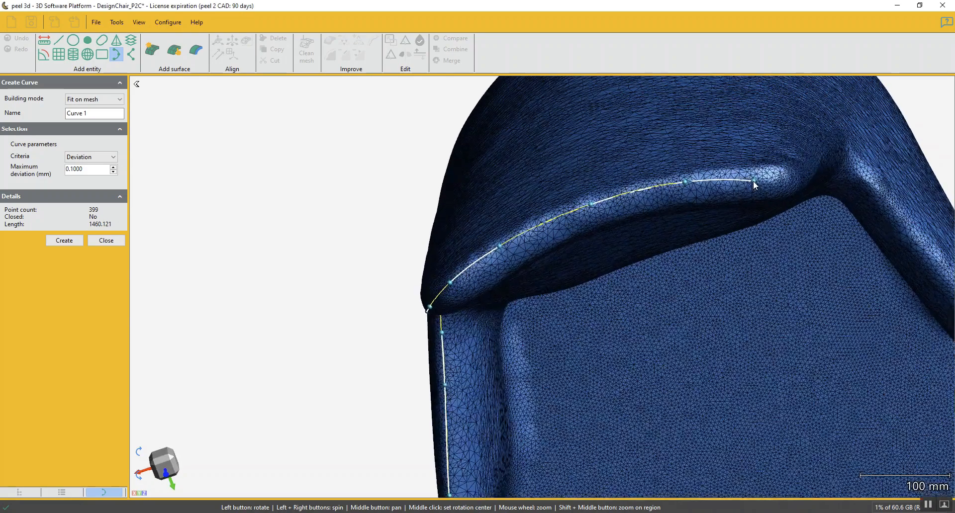
pyautogui.click(792, 177)
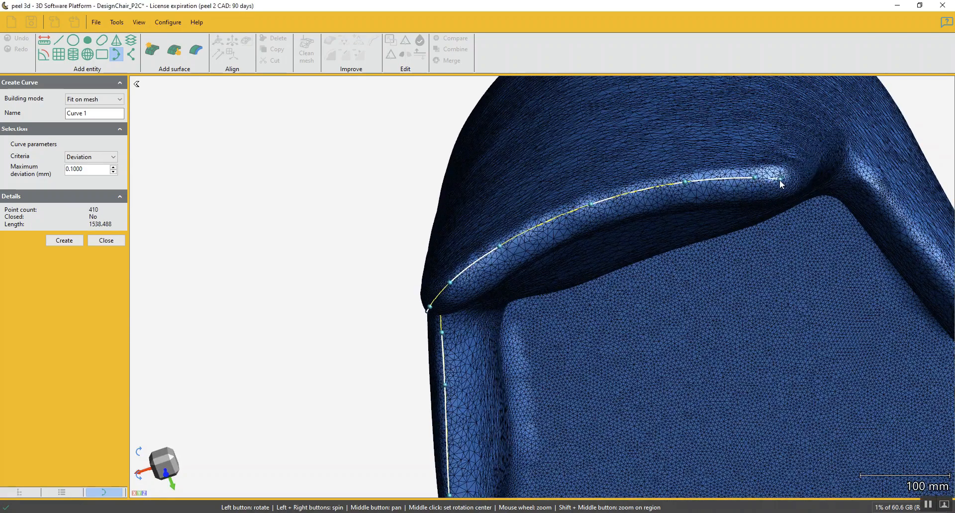
pyautogui.click(781, 180)
# Step: Extend the curve with four points down the backrest's untraced side edge toward the armrest
pyautogui.moveTo(653, 285); pyautogui.dragTo(652, 235)
pyautogui.moveTo(665, 385); pyautogui.dragTo(831, 76, button='middle')
pyautogui.moveTo(601, 432); pyautogui.dragTo(544, 397)
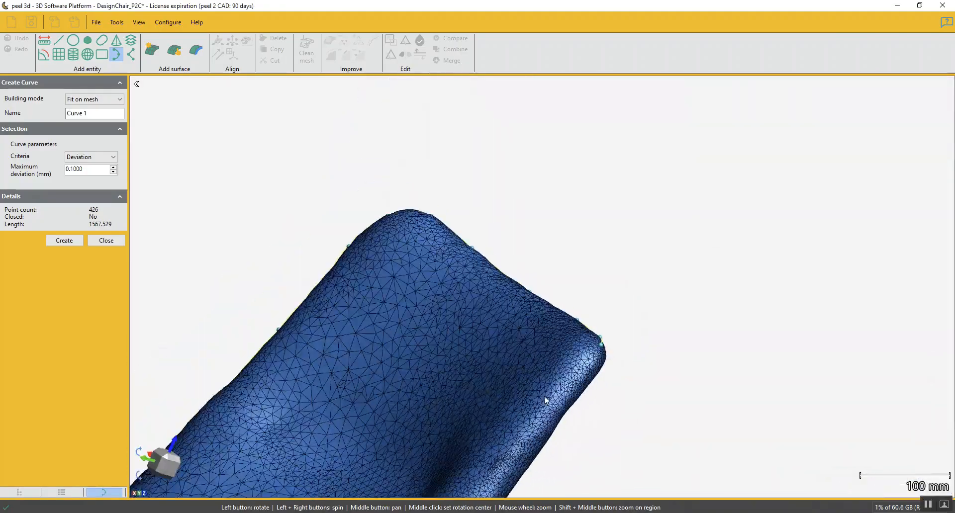
pyautogui.moveTo(490, 373); pyautogui.dragTo(628, 252, button='middle')
pyautogui.scroll(-2, 625, 261)
pyautogui.moveTo(625, 261); pyautogui.dragTo(620, 279)
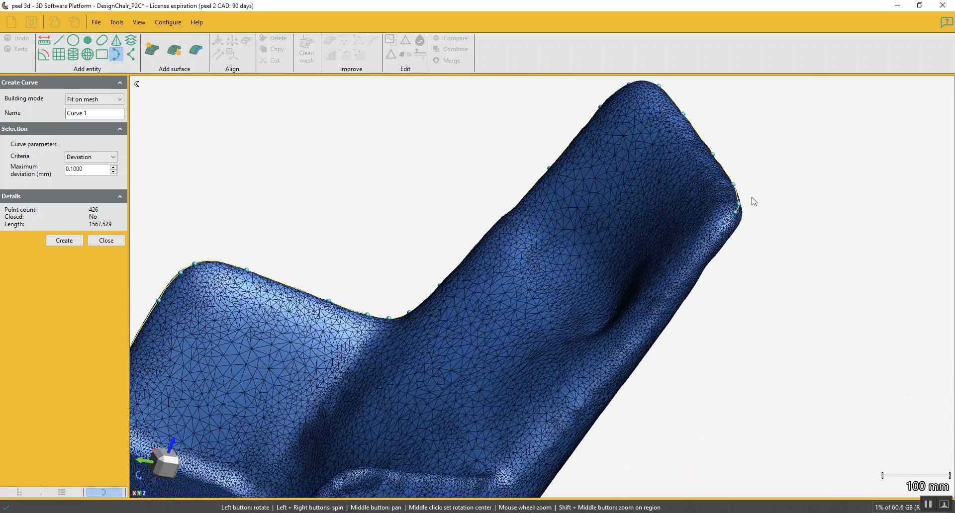
pyautogui.click(725, 233)
pyautogui.click(678, 300)
pyautogui.click(609, 378)
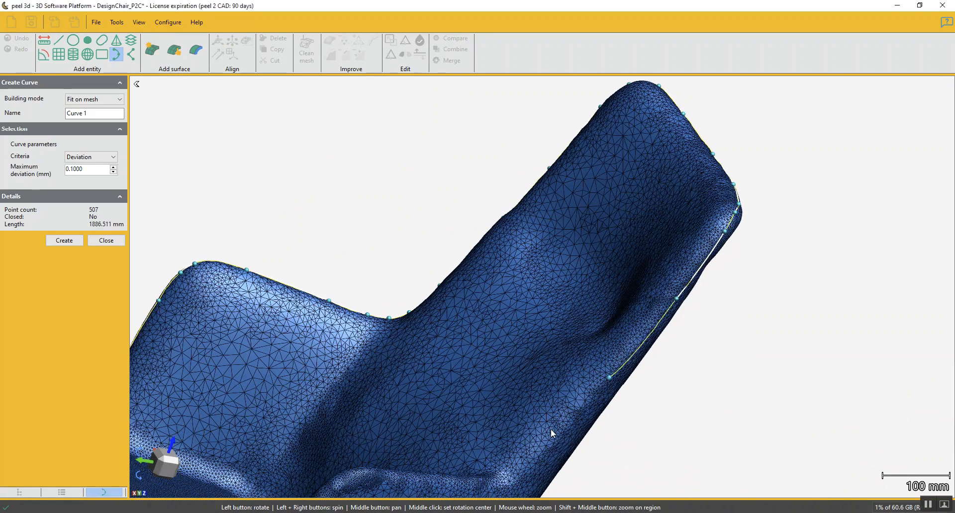
pyautogui.click(529, 463)
# Step: Continue the curve through the junction of backrest and armrest and onto the armrest's top edge
pyautogui.moveTo(529, 463); pyautogui.dragTo(602, 275)
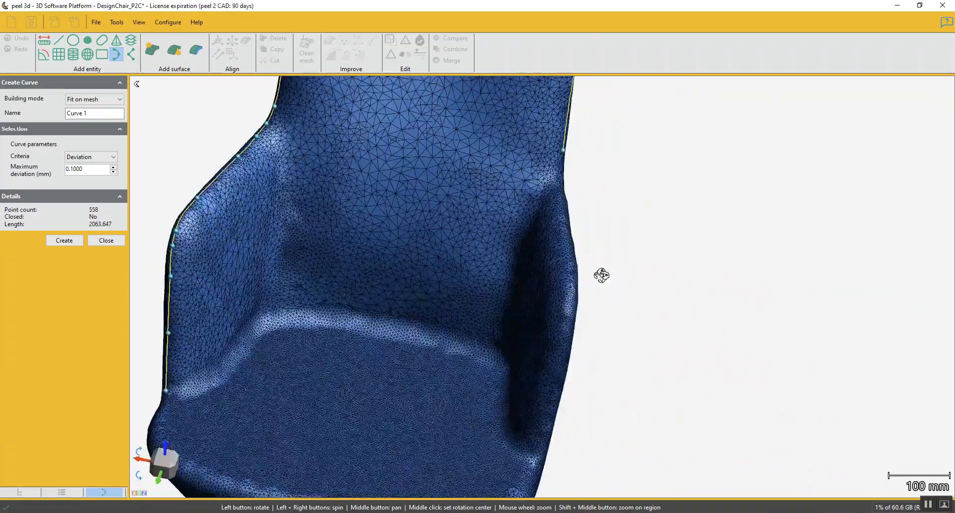
pyautogui.scroll(5, 563, 162)
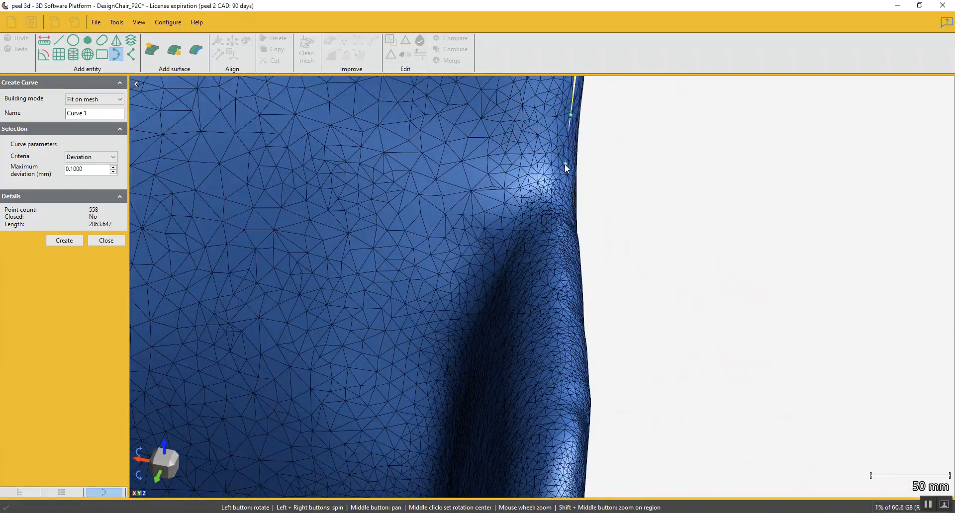
pyautogui.click(562, 208)
pyautogui.click(559, 336)
pyautogui.moveTo(558, 336); pyautogui.dragTo(577, 199)
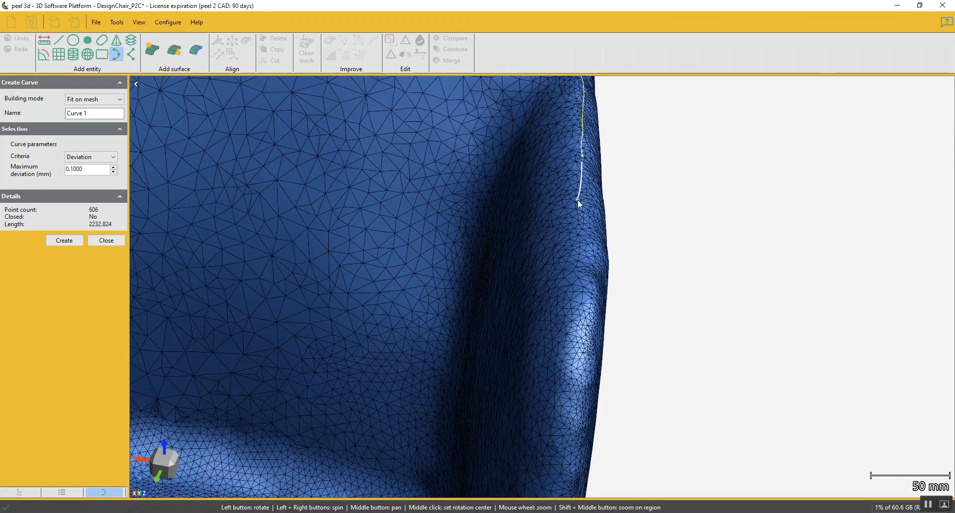
pyautogui.click(585, 272)
# Step: Route the curve around the armrest's rounded front corner with three points on the crest of the edge
pyautogui.moveTo(584, 278); pyautogui.dragTo(654, 213)
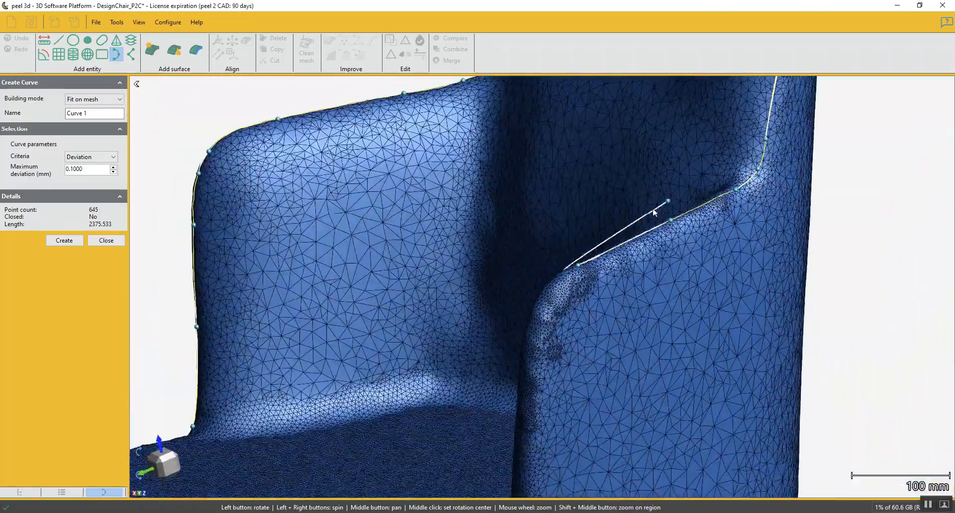
pyautogui.scroll(5, 571, 290)
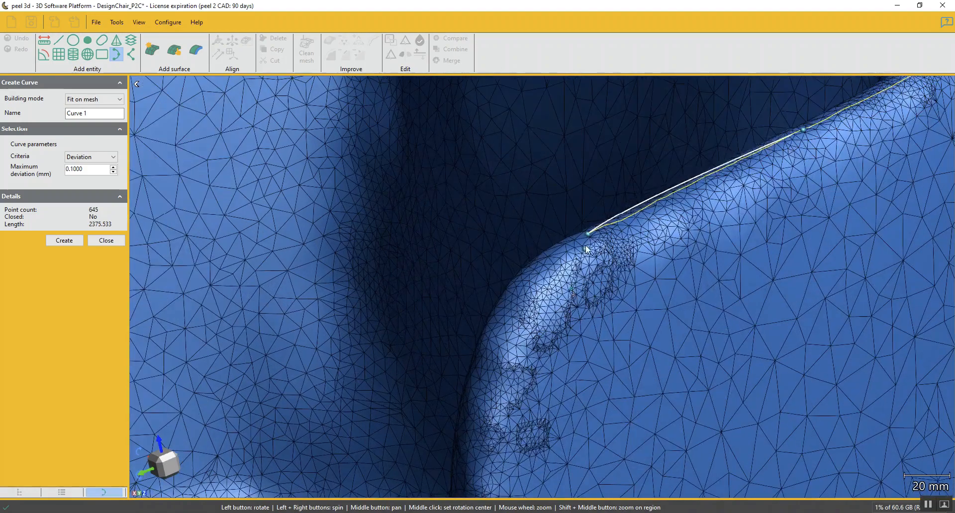
pyautogui.click(550, 263)
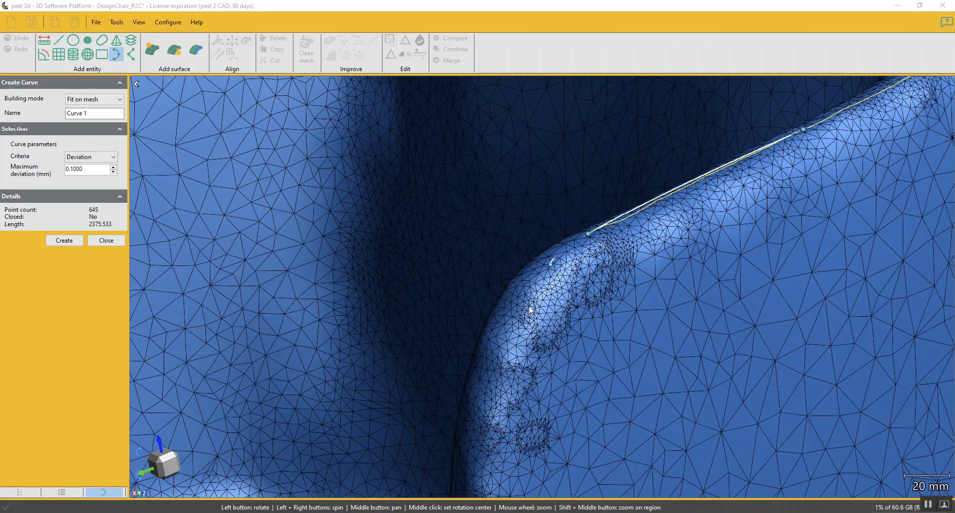
pyautogui.click(514, 358)
pyautogui.click(502, 433)
# Step: Extend the curve down the armrest's front edge toward the seat with widely spaced points
pyautogui.moveTo(502, 433); pyautogui.dragTo(586, 192, button='middle')
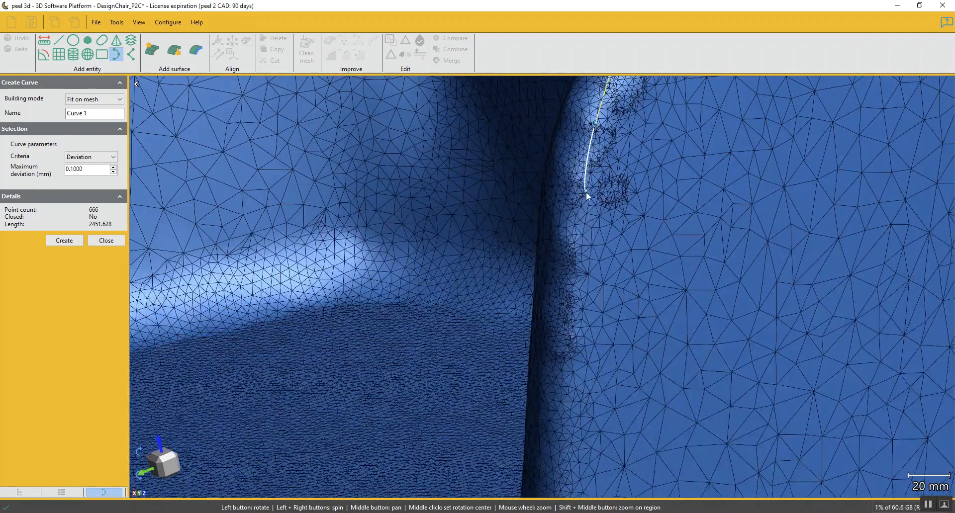
pyautogui.click(570, 400)
pyautogui.moveTo(570, 396); pyautogui.dragTo(588, 294, button='middle')
pyautogui.scroll(-1, 588, 293)
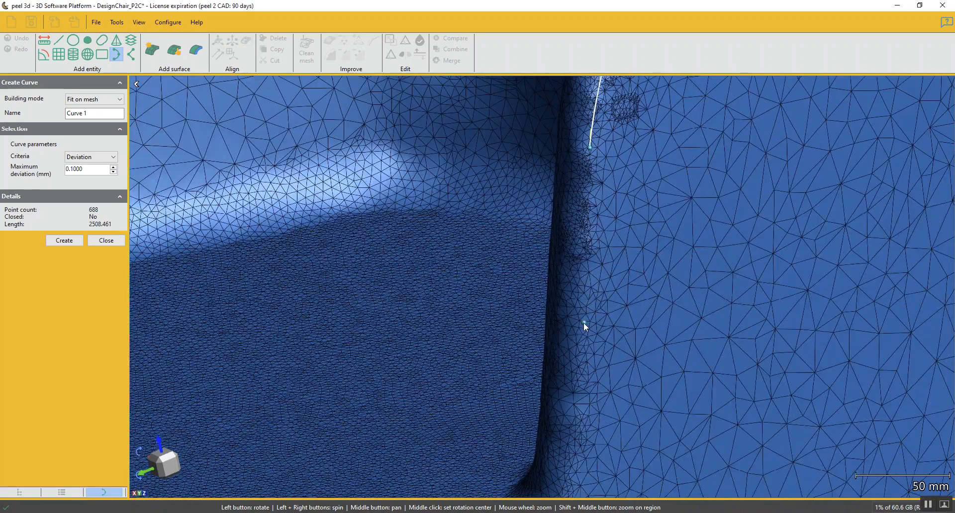
pyautogui.click(584, 323)
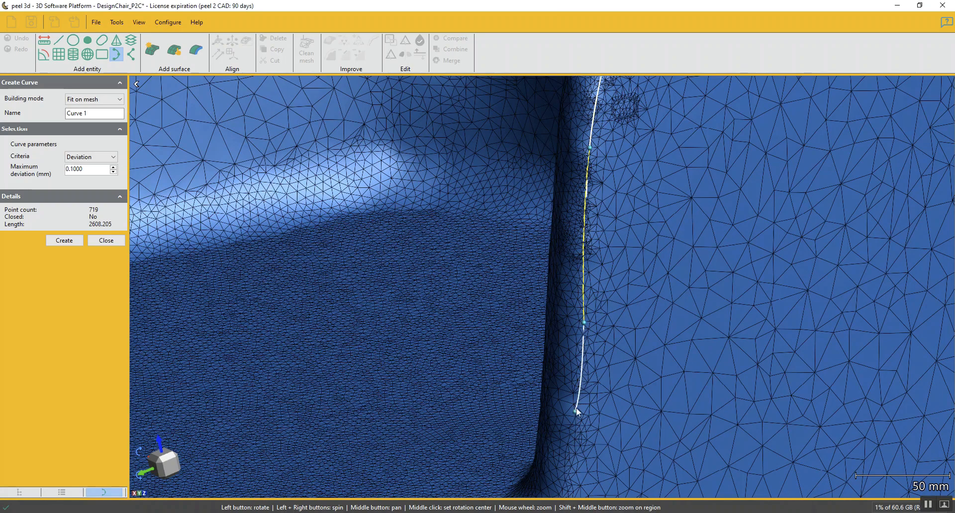
# Step: Route the curve around the corner where armrest meets seat, and place points partway along the seat's front edge
pyautogui.moveTo(577, 412); pyautogui.dragTo(650, 213, button='middle')
pyautogui.scroll(-1, 652, 230)
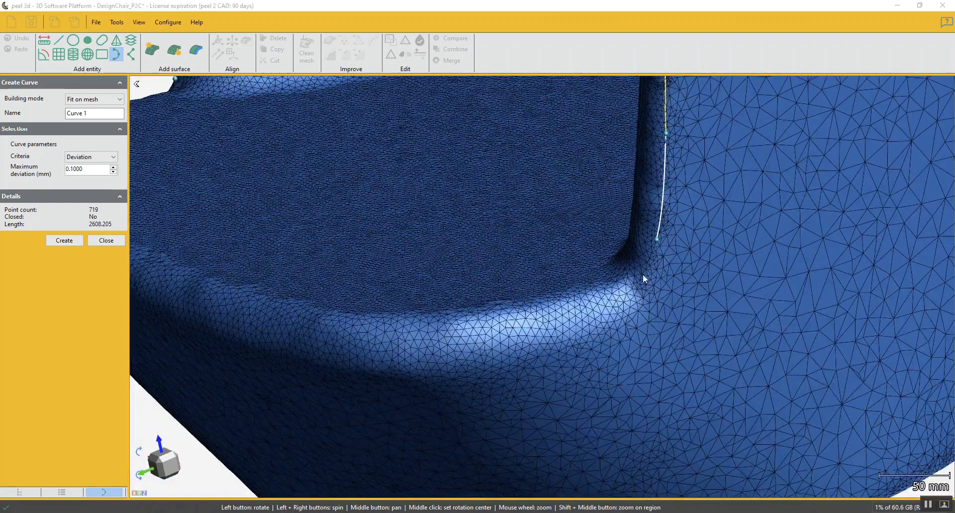
pyautogui.click(639, 286)
pyautogui.click(556, 318)
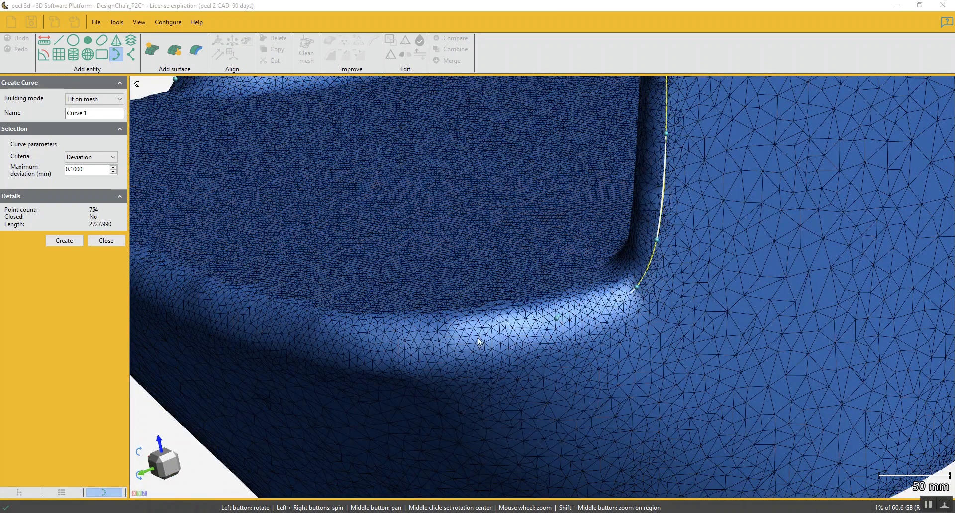
pyautogui.click(423, 340)
pyautogui.click(293, 329)
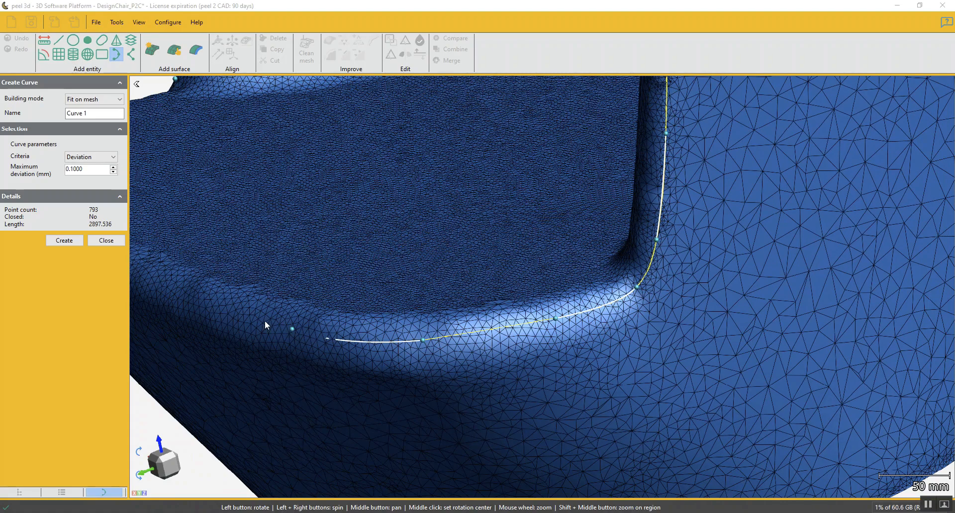
pyautogui.click(168, 282)
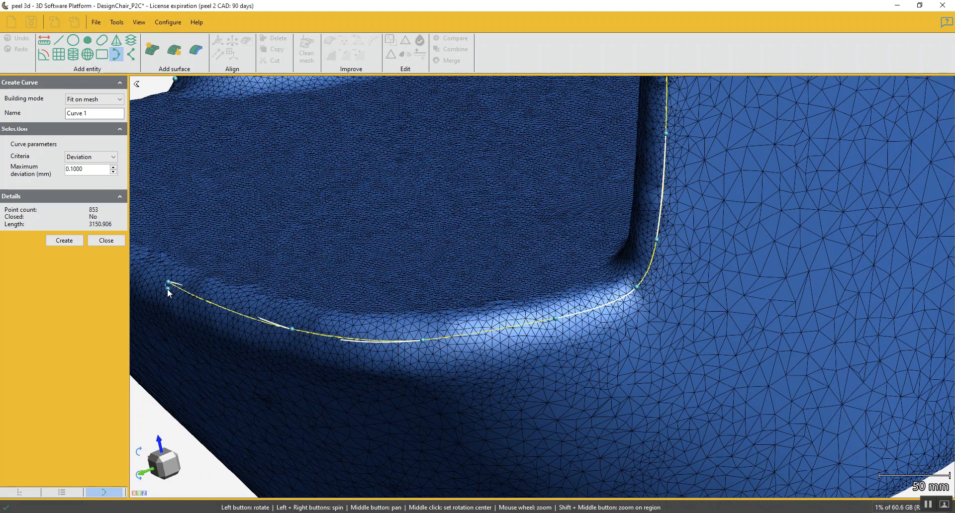
# Step: Extend the curve farther across the seat's front rim with points centred on the rounded edge
pyautogui.moveTo(167, 289); pyautogui.dragTo(623, 260, button='middle')
pyautogui.moveTo(561, 257); pyautogui.dragTo(587, 267)
pyautogui.moveTo(436, 271); pyautogui.dragTo(718, 249)
pyautogui.click(501, 256)
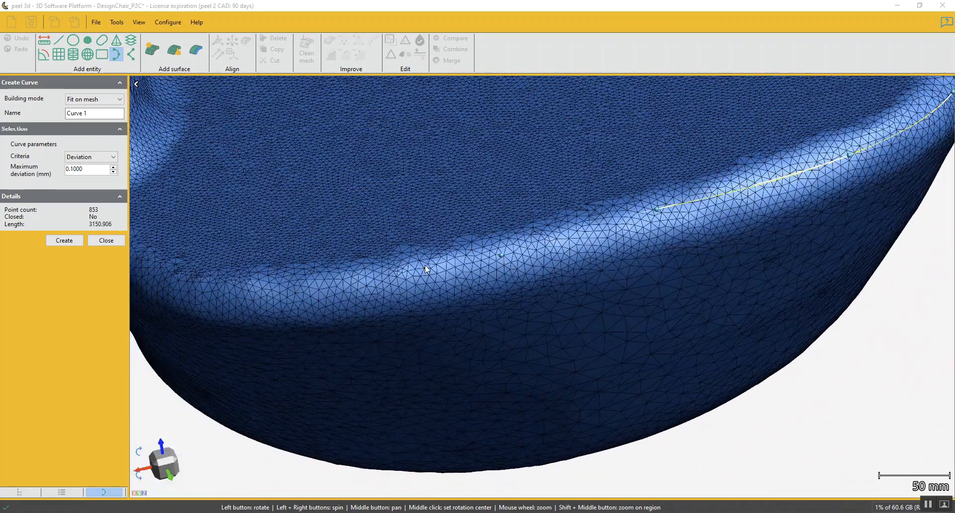
pyautogui.click(310, 288)
pyautogui.click(412, 309)
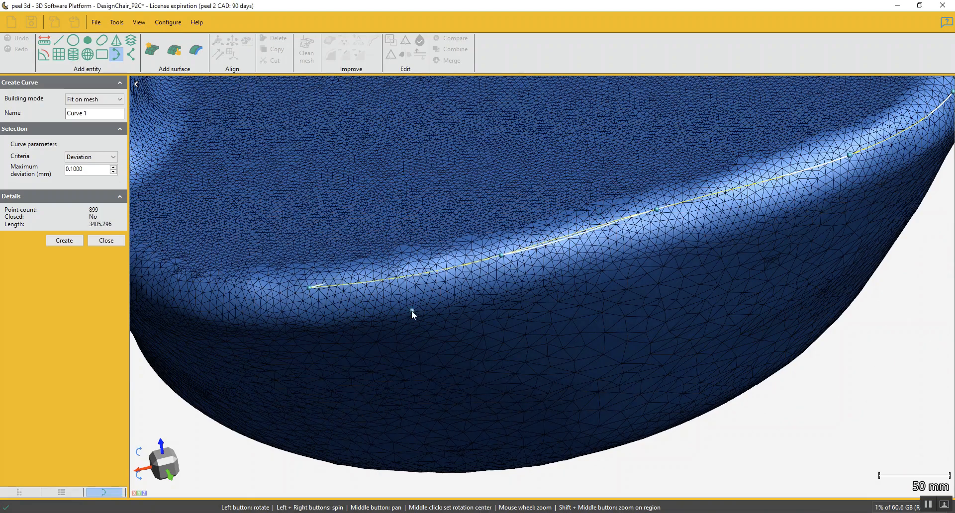
# Step: Continue the curve around the seat's remaining front corner and close it on its starting point below the armrest
pyautogui.moveTo(287, 315); pyautogui.dragTo(502, 297)
pyautogui.moveTo(396, 298); pyautogui.dragTo(314, 273)
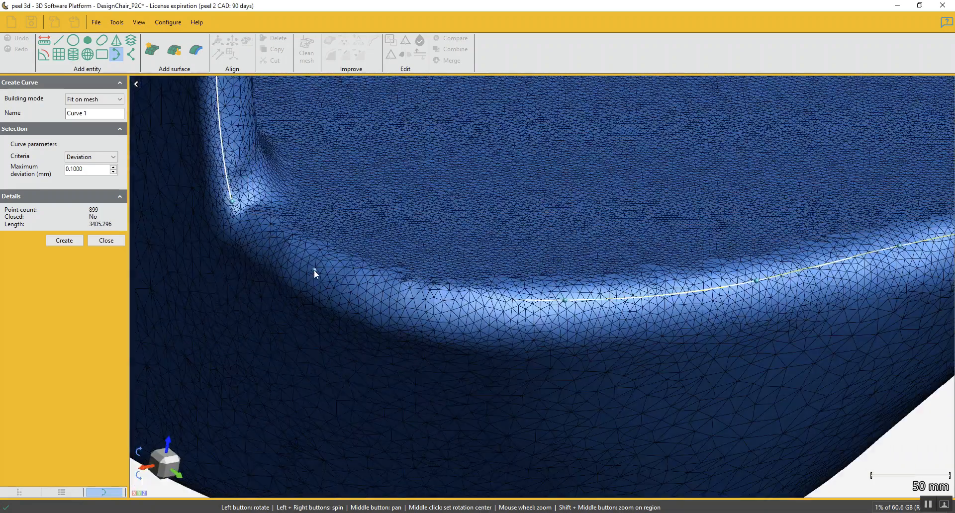
pyautogui.click(307, 257)
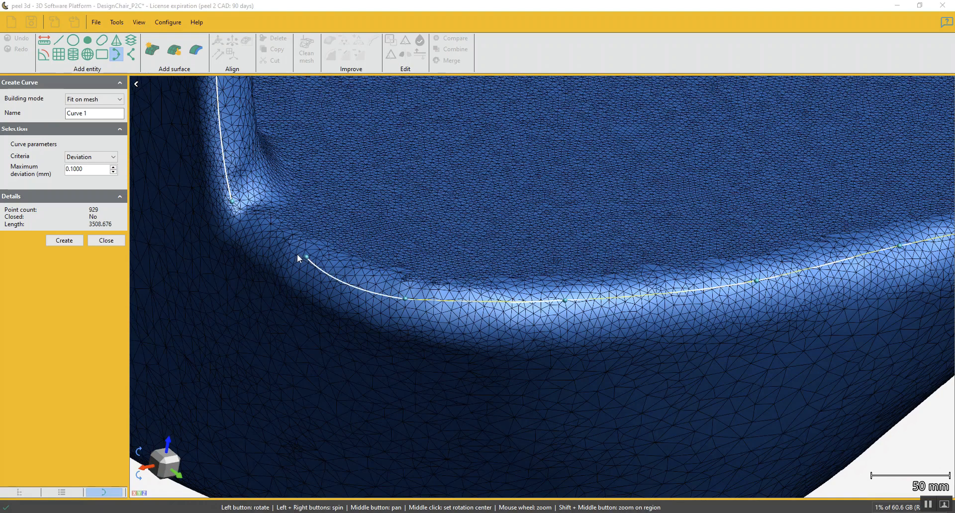
pyautogui.click(232, 202)
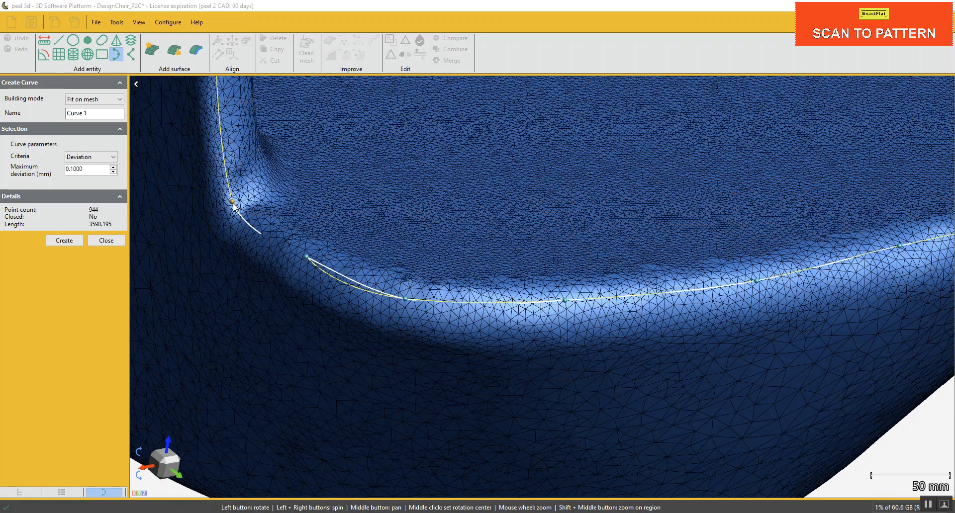
pyautogui.click(233, 202)
# Step: Shift three curve points near the top of the first armrest's front edge toward its outer side to refine the path
pyautogui.scroll(-1, 315, 201)
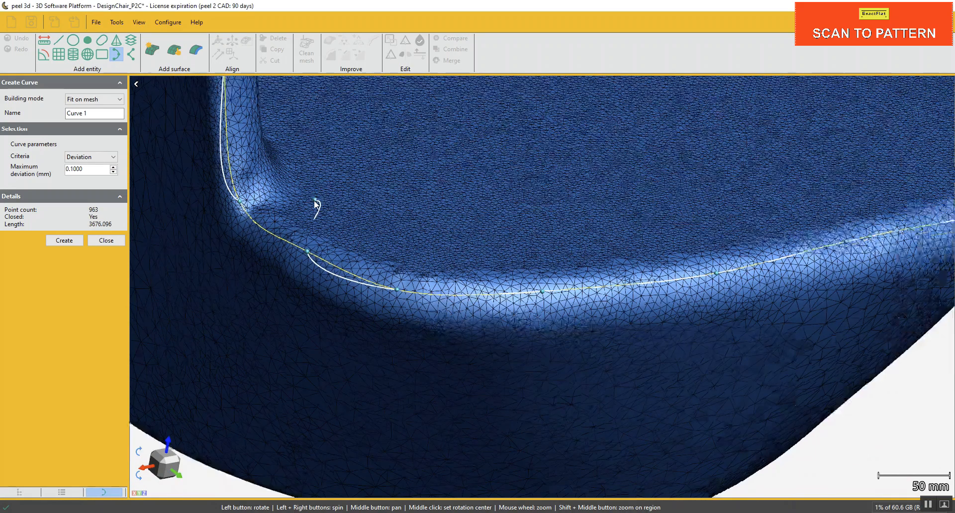
pyautogui.scroll(-5, 314, 201)
pyautogui.moveTo(585, 356); pyautogui.dragTo(558, 355)
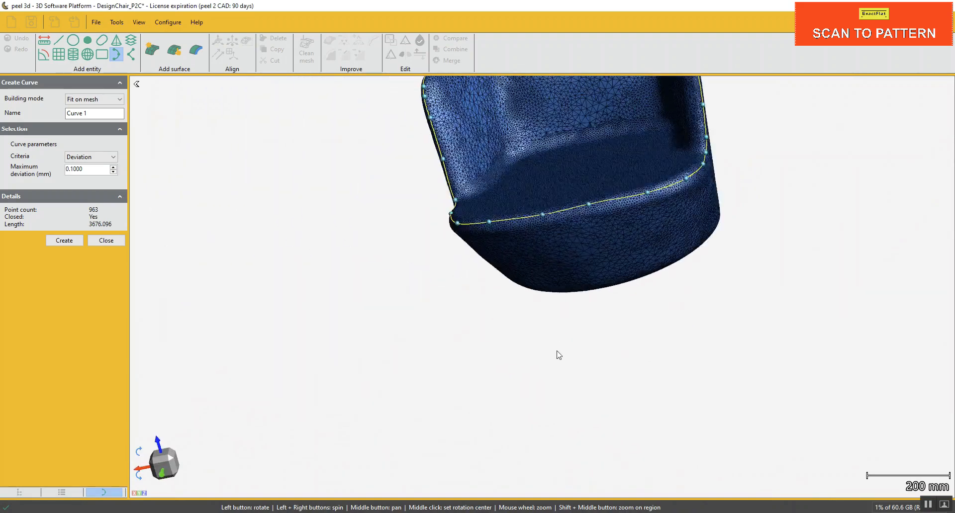
pyautogui.click(165, 472)
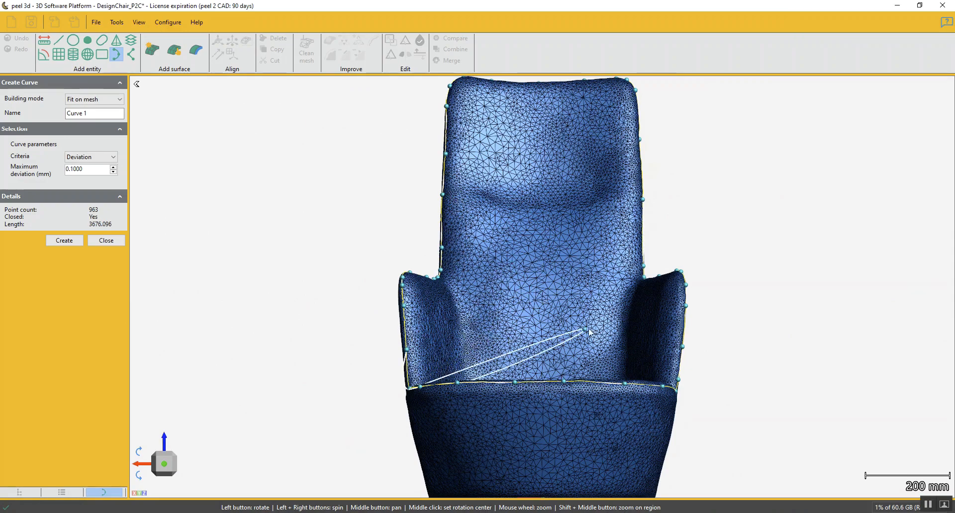
pyautogui.scroll(5, 444, 305)
pyautogui.scroll(1, 399, 311)
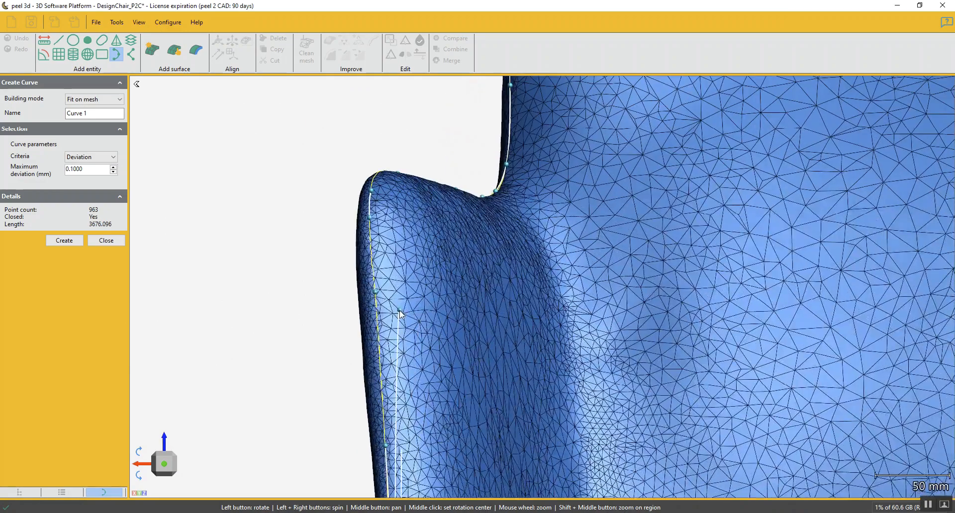
pyautogui.middleClick(399, 311)
pyautogui.moveTo(550, 312)
pyautogui.mouseDown()
pyautogui.moveTo(565, 311)
pyautogui.moveTo(567, 321)
pyautogui.mouseUp()
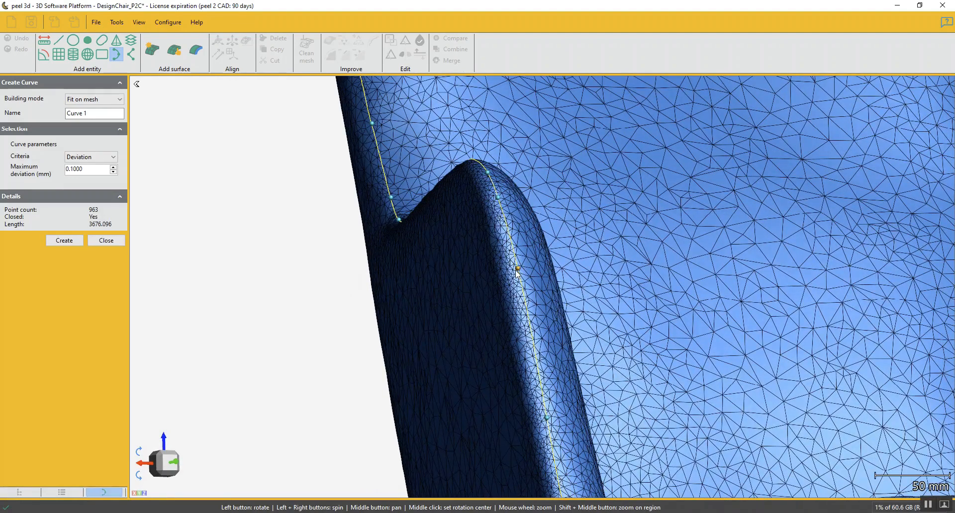
pyautogui.click(508, 273)
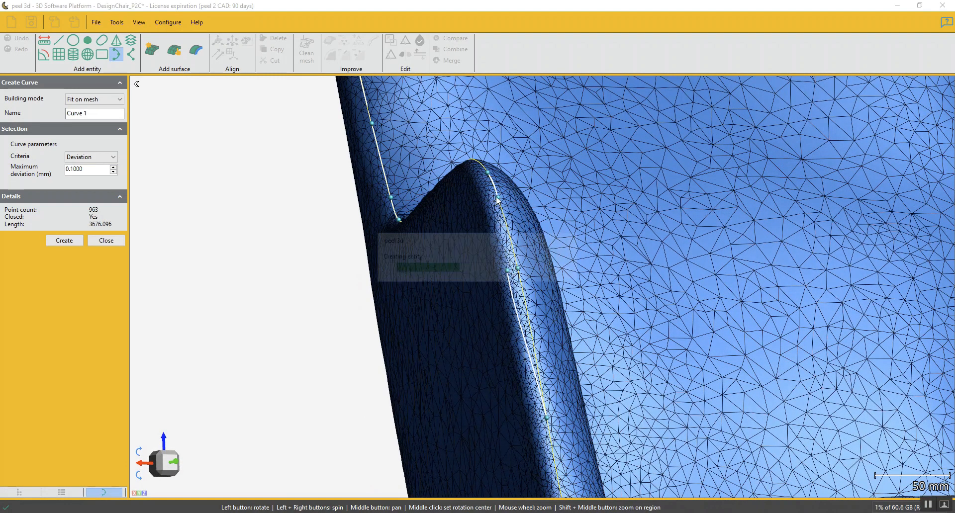
pyautogui.click(492, 196)
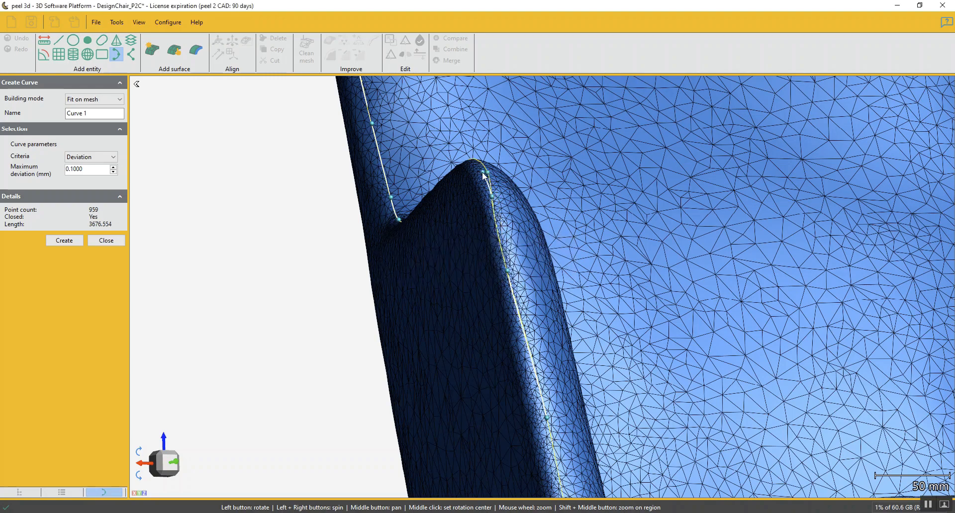
pyautogui.click(486, 171)
# Step: Shift two curve points on the opposite armrest's front edge inward so the path follows the rounded rim
pyautogui.scroll(-3, 523, 238)
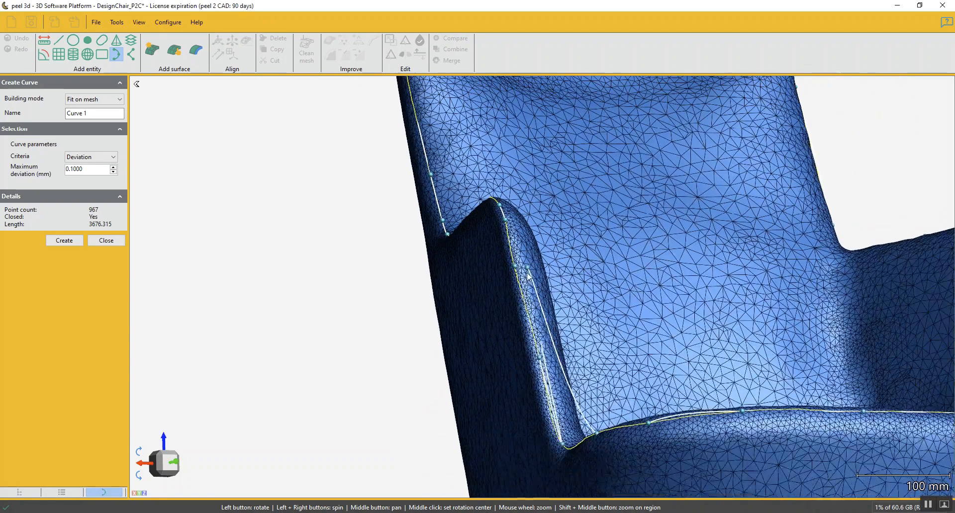
pyautogui.moveTo(551, 301); pyautogui.dragTo(525, 146, button='middle')
pyautogui.moveTo(617, 331); pyautogui.dragTo(736, 199)
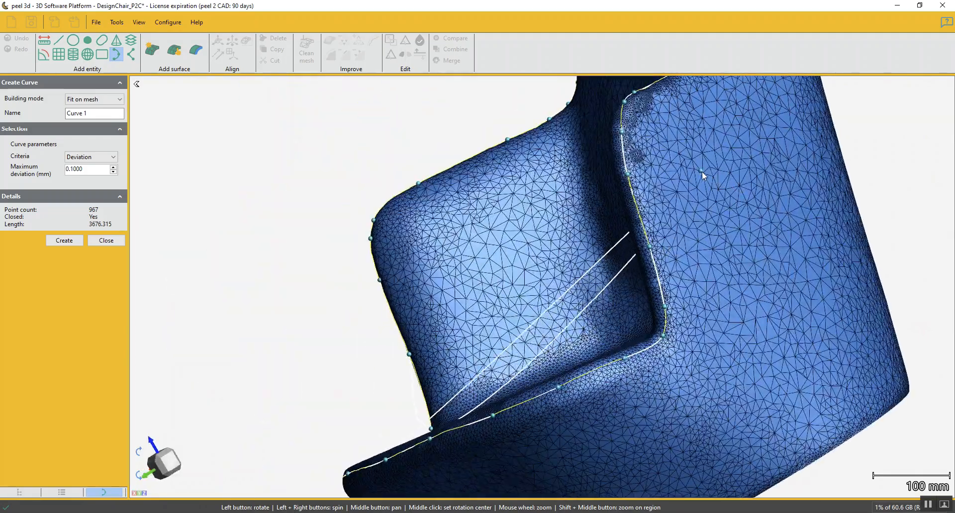
pyautogui.moveTo(702, 171); pyautogui.dragTo(561, 187)
pyautogui.scroll(6, 562, 187)
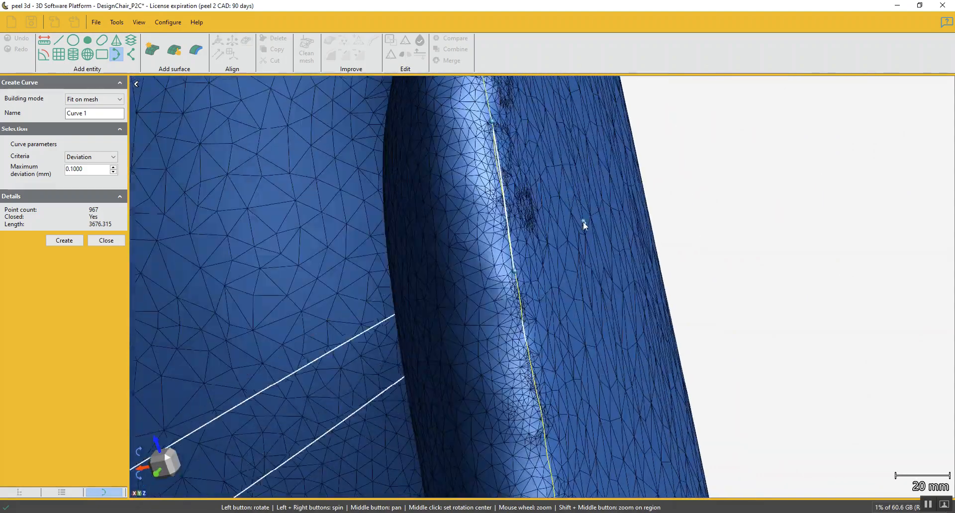
pyautogui.moveTo(584, 222); pyautogui.dragTo(482, 275)
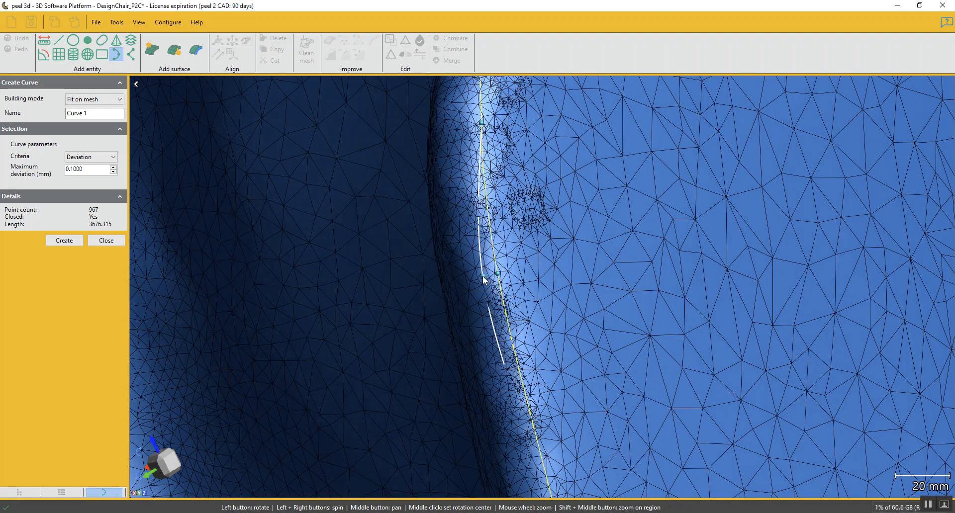
pyautogui.moveTo(482, 123); pyautogui.dragTo(468, 137)
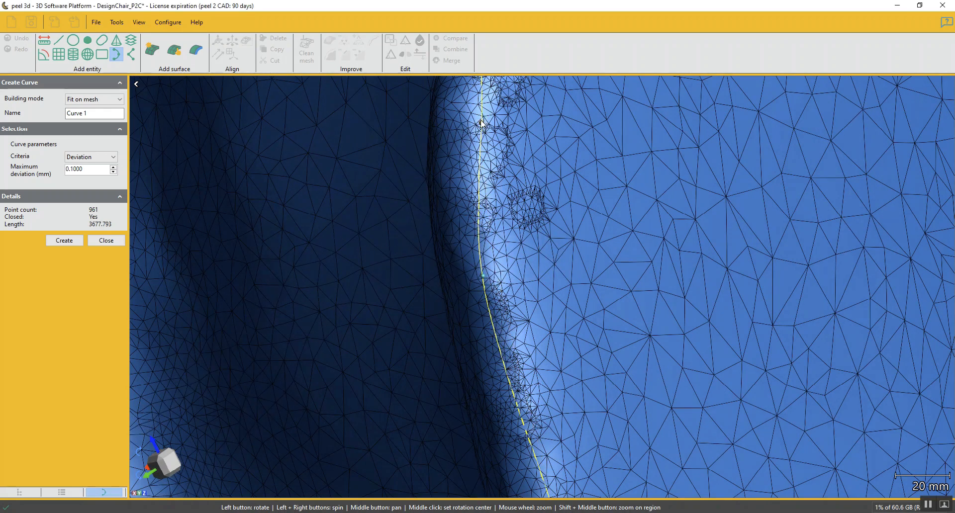
pyautogui.scroll(-1, 423, 166)
pyautogui.moveTo(428, 162); pyautogui.dragTo(457, 135)
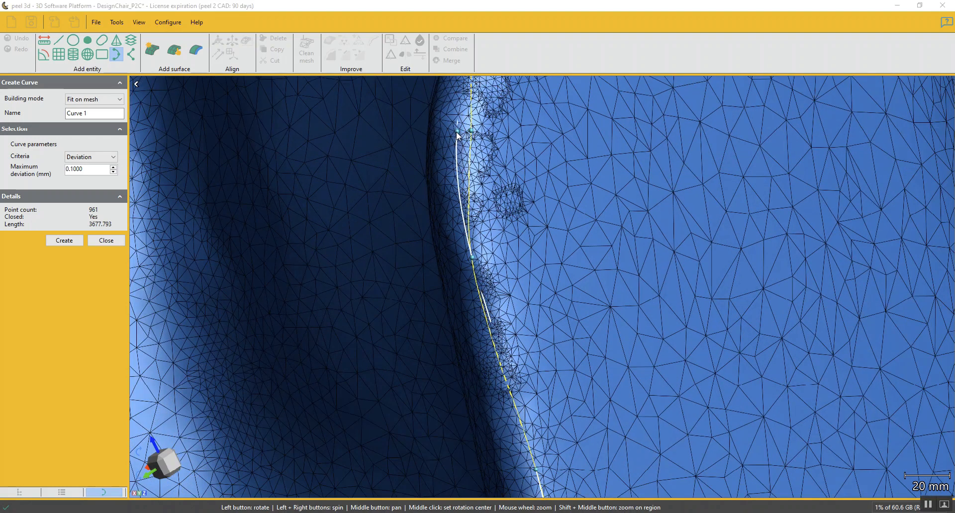
# Step: Move two curve points on the same armrest's lower front edge inward, just above its corner with the seat
pyautogui.moveTo(613, 379); pyautogui.dragTo(651, 216, button='middle')
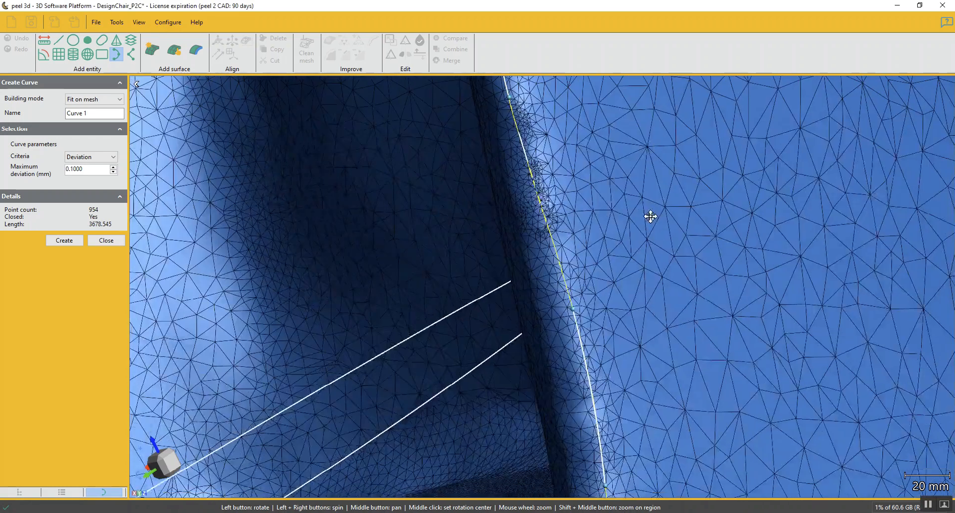
pyautogui.scroll(-1, 650, 216)
pyautogui.moveTo(628, 352); pyautogui.dragTo(671, 221, button='middle')
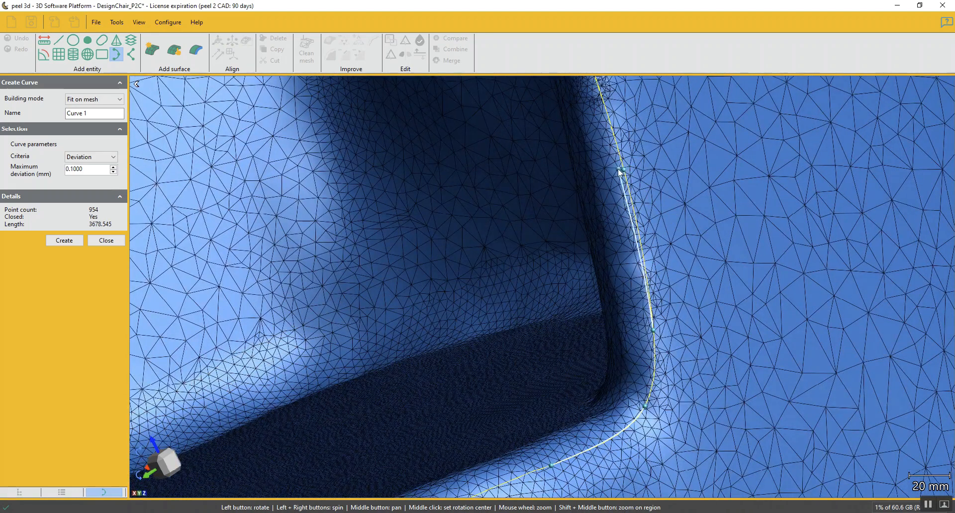
pyautogui.moveTo(613, 174); pyautogui.dragTo(611, 174)
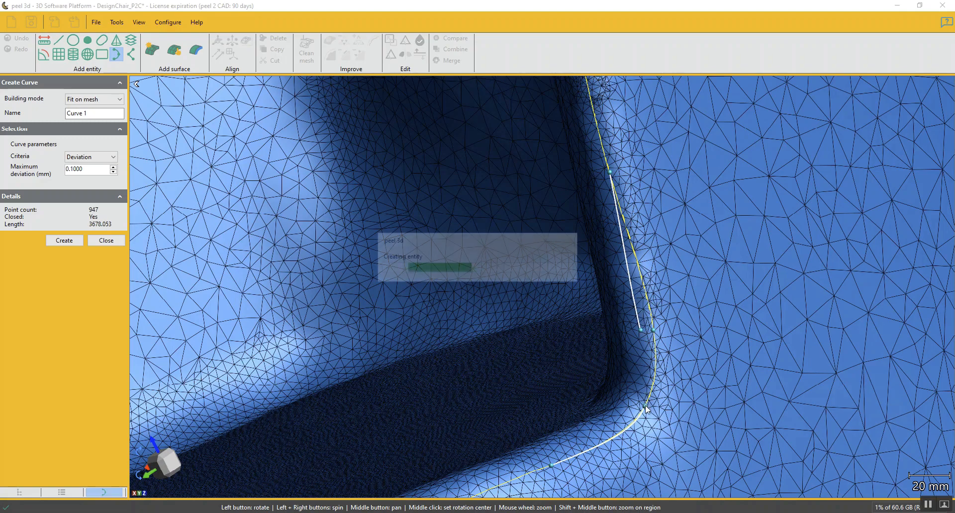
pyautogui.scroll(-4, 649, 404)
pyautogui.moveTo(688, 416); pyautogui.dragTo(711, 408)
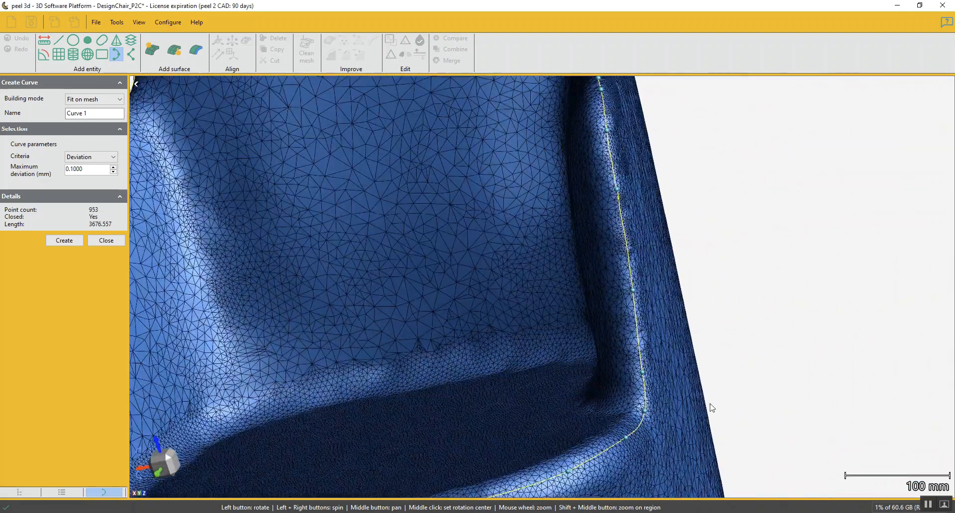
# Step: Nudge the curve points just below the second armrest's upper front corner toward its inner side
pyautogui.click(166, 474)
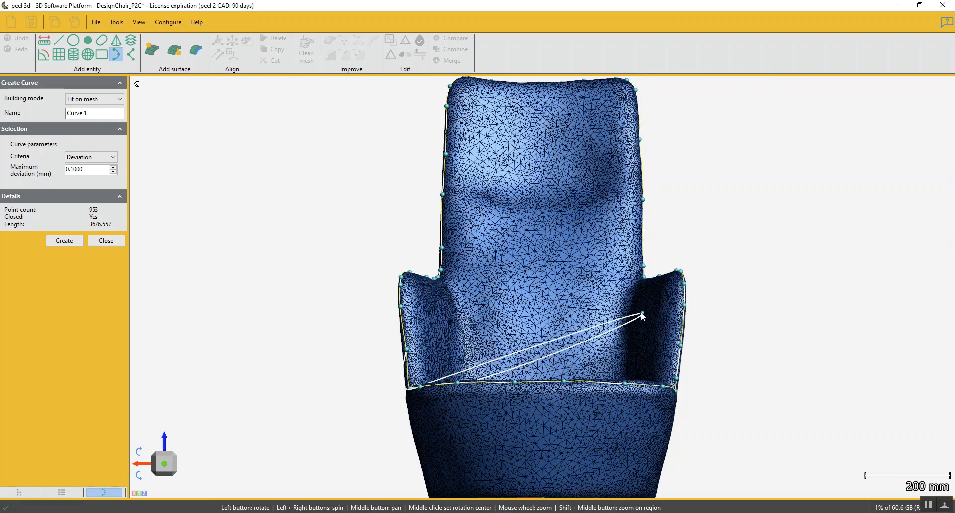
pyautogui.scroll(5, 657, 283)
pyautogui.moveTo(702, 274); pyautogui.dragTo(690, 305)
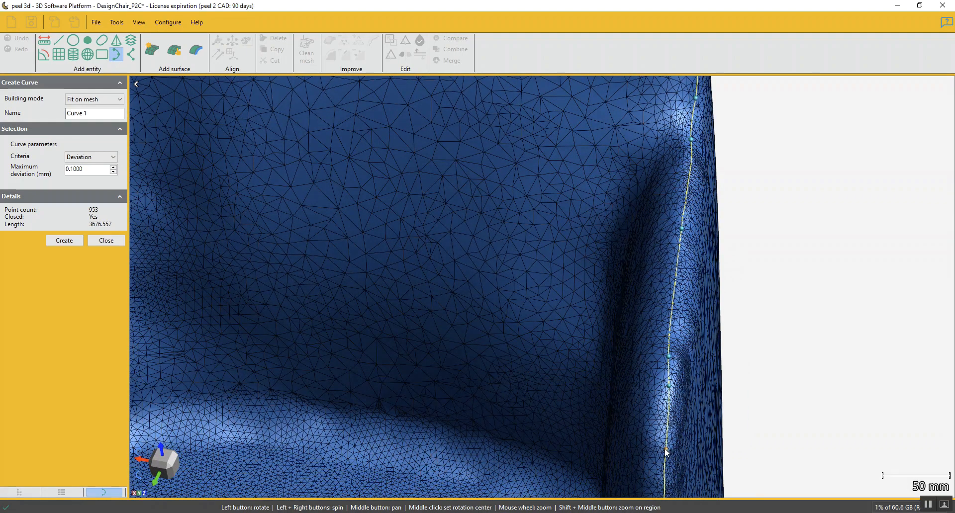
pyautogui.click(669, 387)
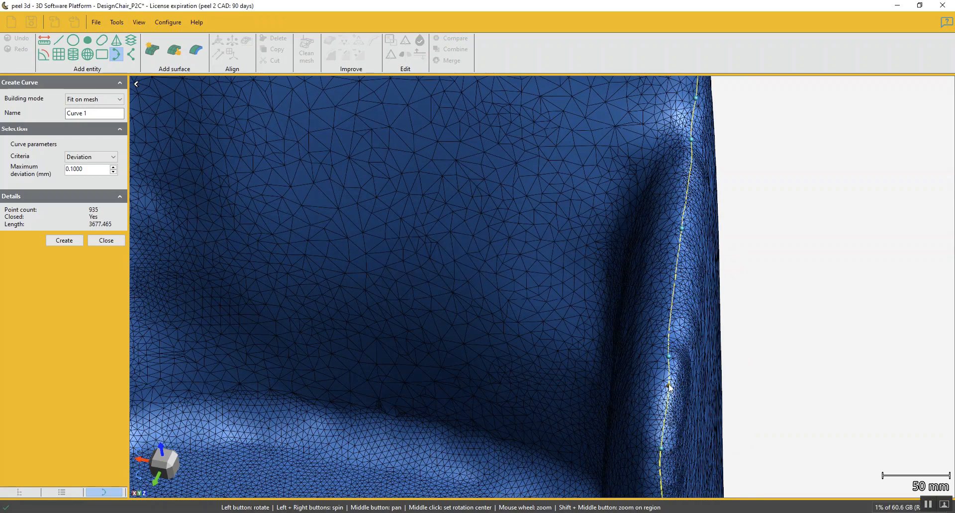
pyautogui.click(679, 360)
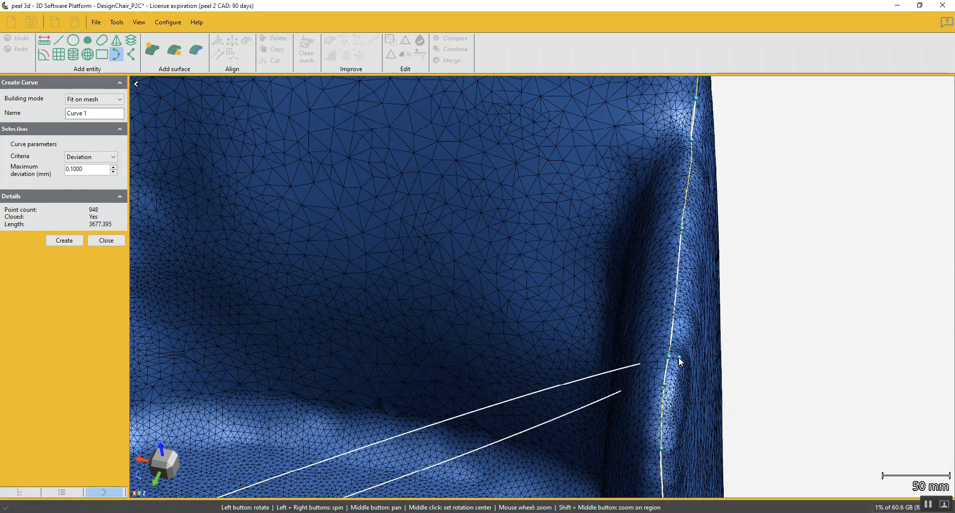
# Step: Shift three curve points along the backrest's upper side edge, on the first armrest's side, slightly toward the rear
pyautogui.scroll(-2, 693, 167)
pyautogui.moveTo(551, 397); pyautogui.dragTo(565, 356)
pyautogui.click(165, 474)
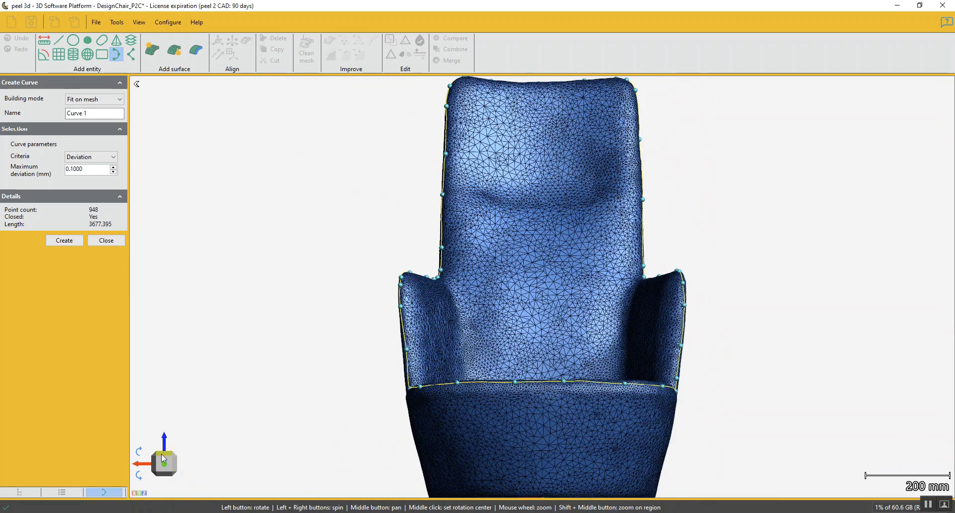
pyautogui.click(162, 455)
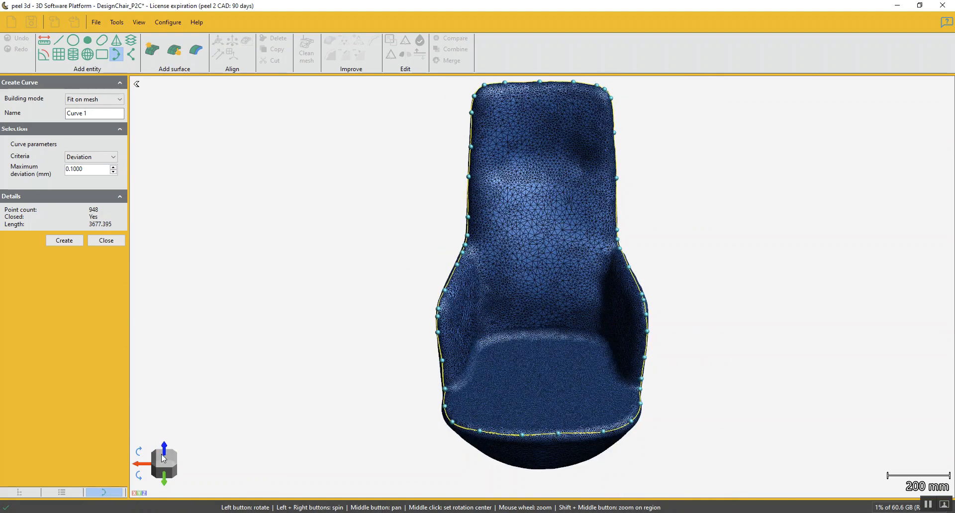
pyautogui.click(161, 455)
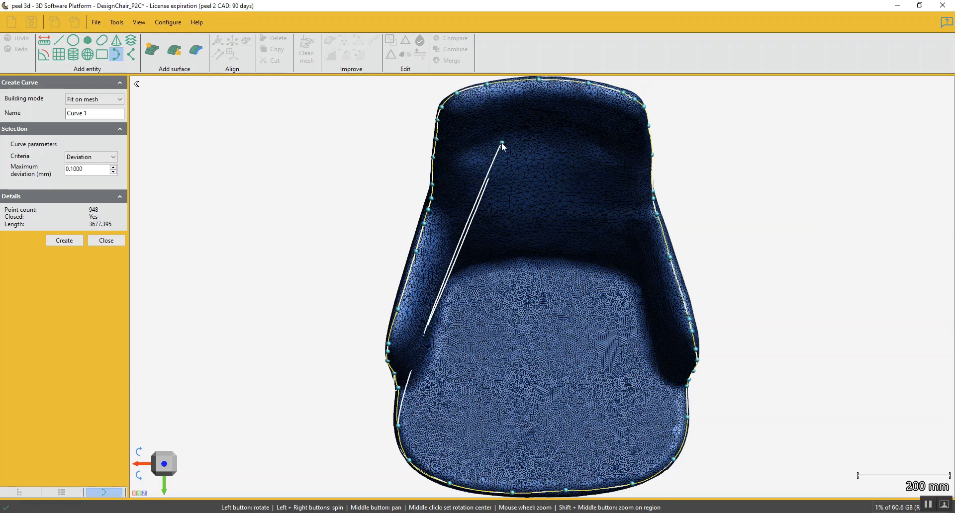
pyautogui.middleClick(502, 142)
pyautogui.moveTo(559, 340); pyautogui.dragTo(517, 308)
pyautogui.scroll(3, 568, 264)
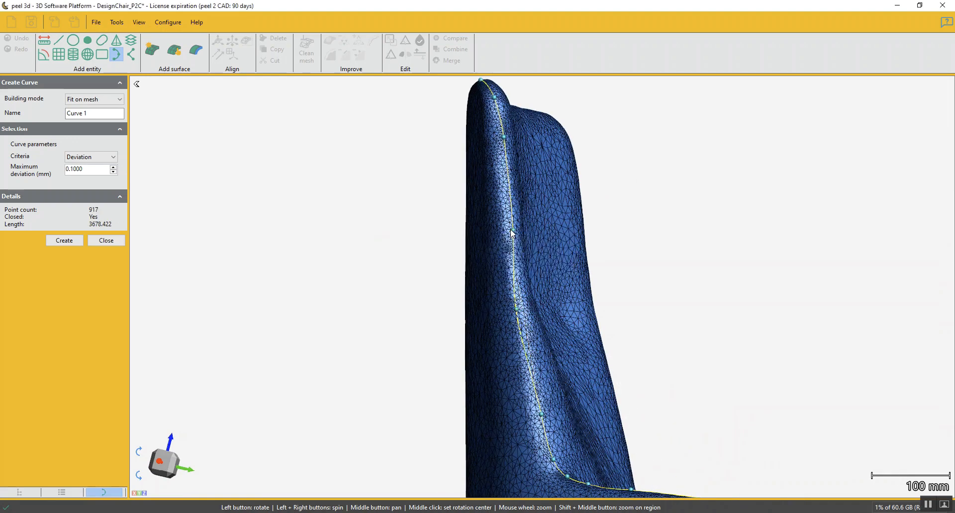
pyautogui.moveTo(513, 231); pyautogui.dragTo(506, 230)
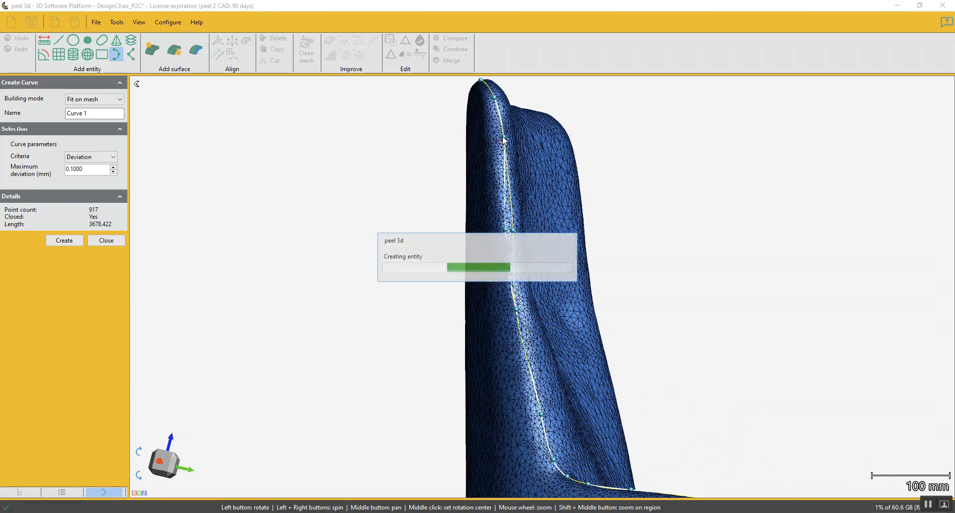
pyautogui.moveTo(503, 137); pyautogui.dragTo(497, 137)
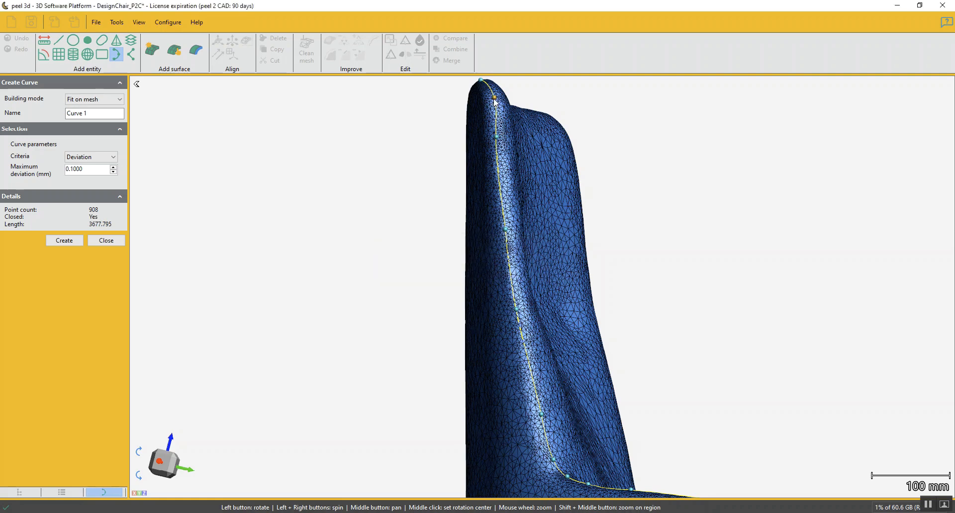
pyautogui.moveTo(491, 99); pyautogui.dragTo(489, 100)
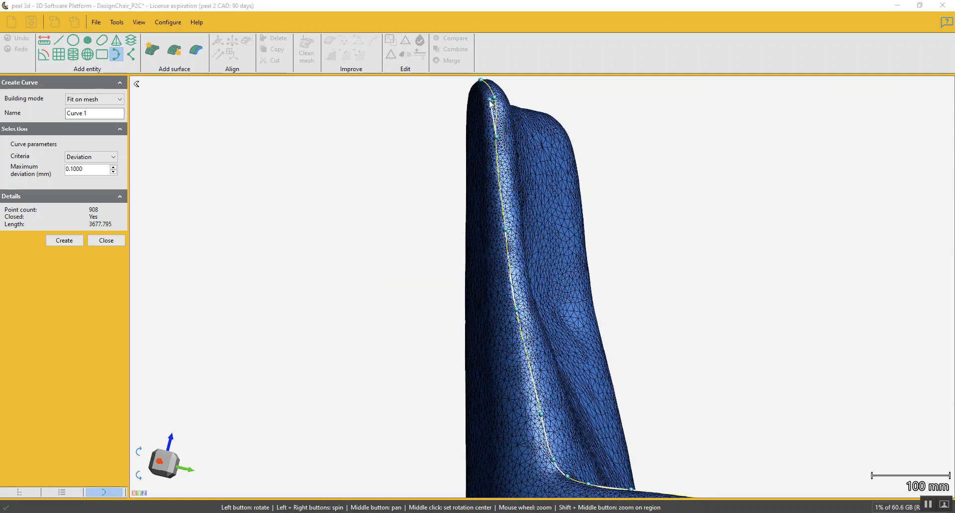
# Step: Move the curve point on the backrest's lower side edge, just above the first armrest, slightly outward
pyautogui.scroll(-5, 510, 109)
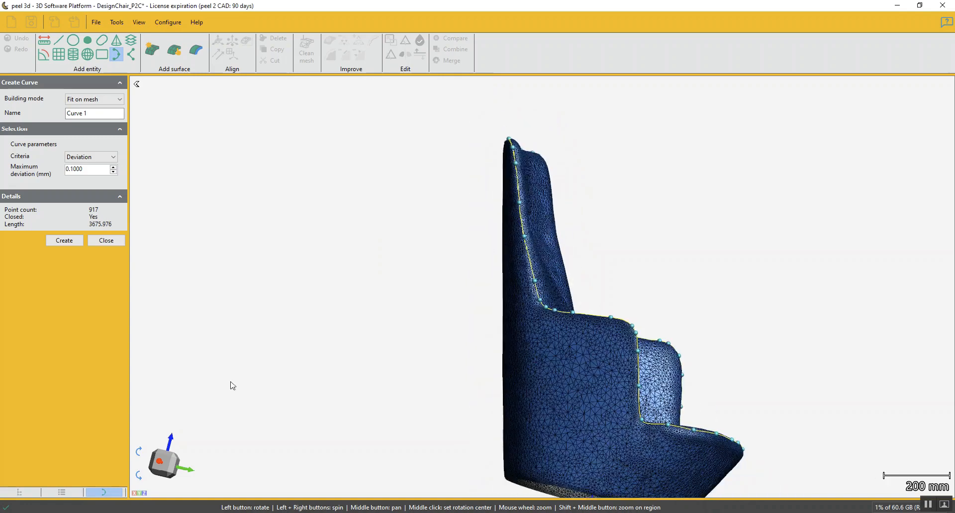
pyautogui.click(172, 471)
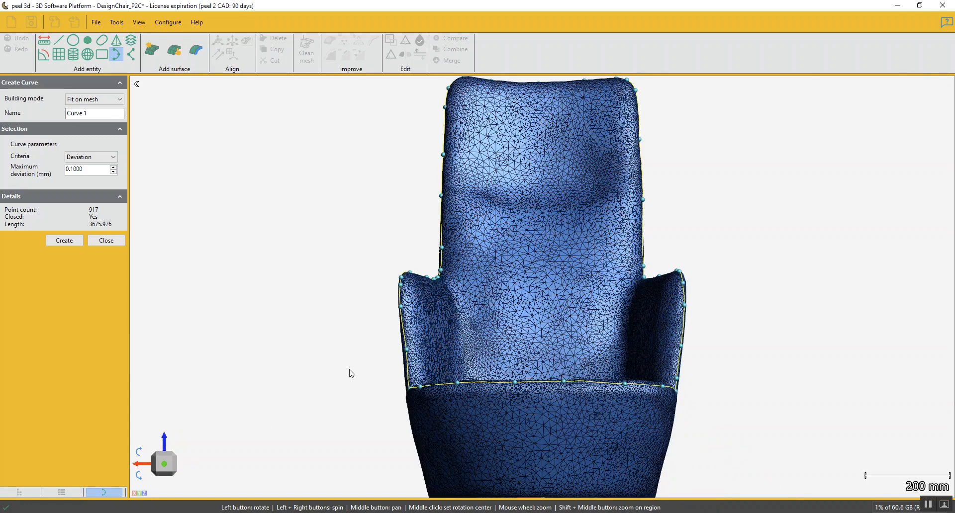
pyautogui.scroll(-1, 298, 372)
pyautogui.scroll(5, 426, 278)
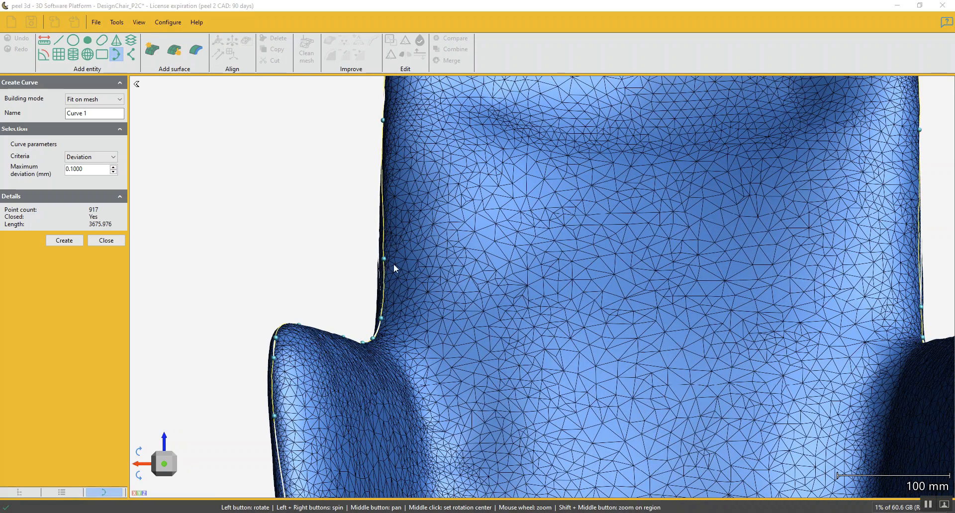
pyautogui.moveTo(406, 268); pyautogui.dragTo(437, 280)
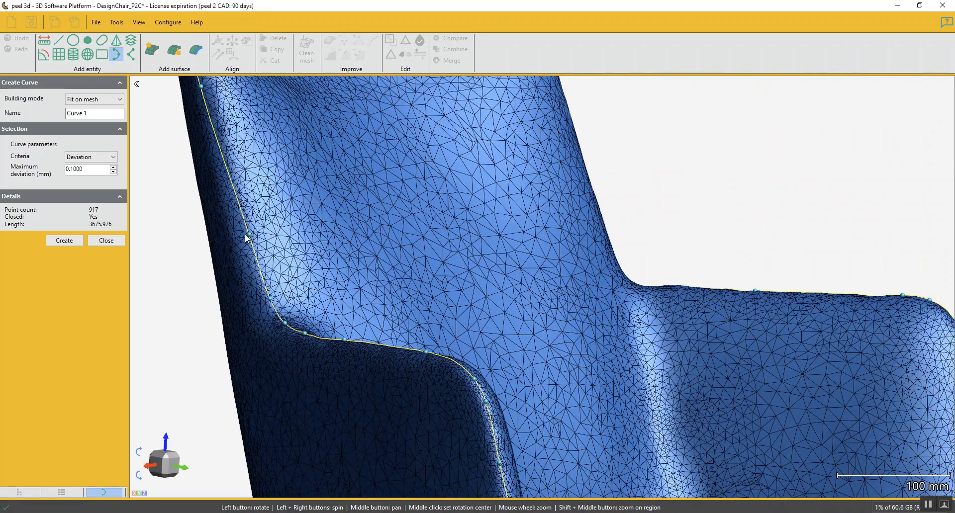
pyautogui.moveTo(248, 234); pyautogui.dragTo(243, 236)
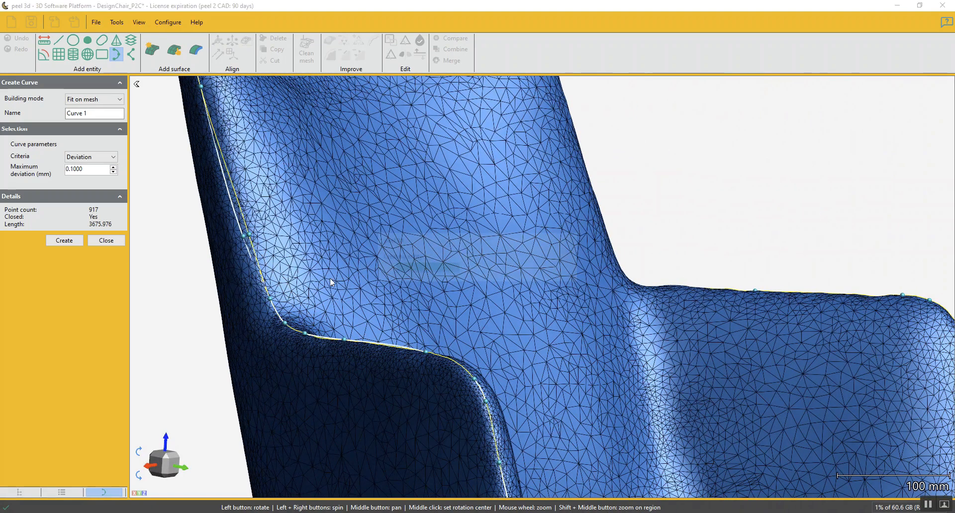
# Step: Examine how closely the curve follows the first armrest's top and front edges
pyautogui.click(171, 468)
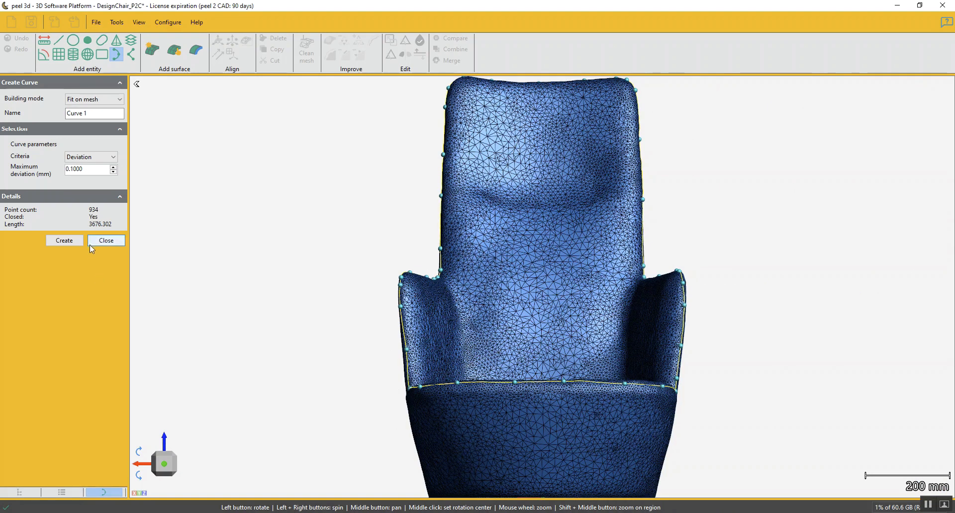
pyautogui.click(64, 241)
pyautogui.scroll(5, 403, 294)
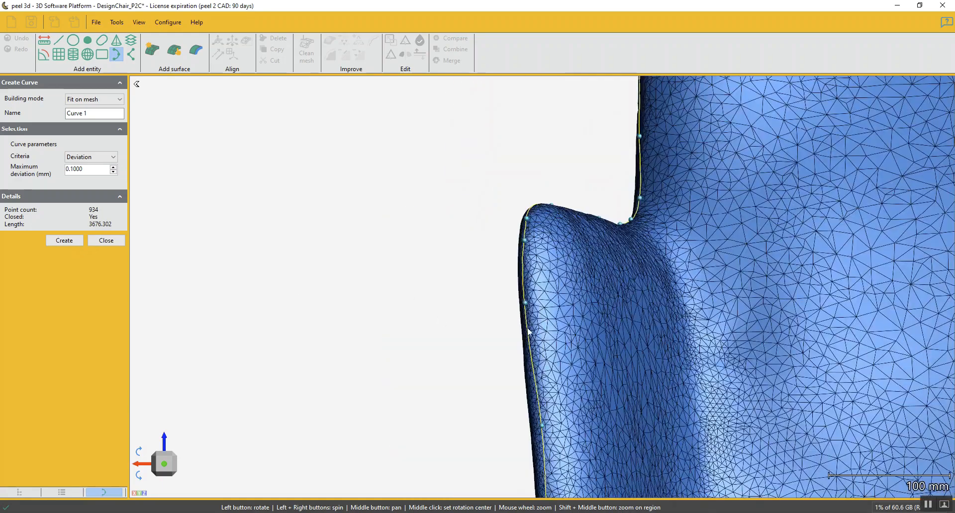
pyautogui.moveTo(478, 306); pyautogui.dragTo(560, 320)
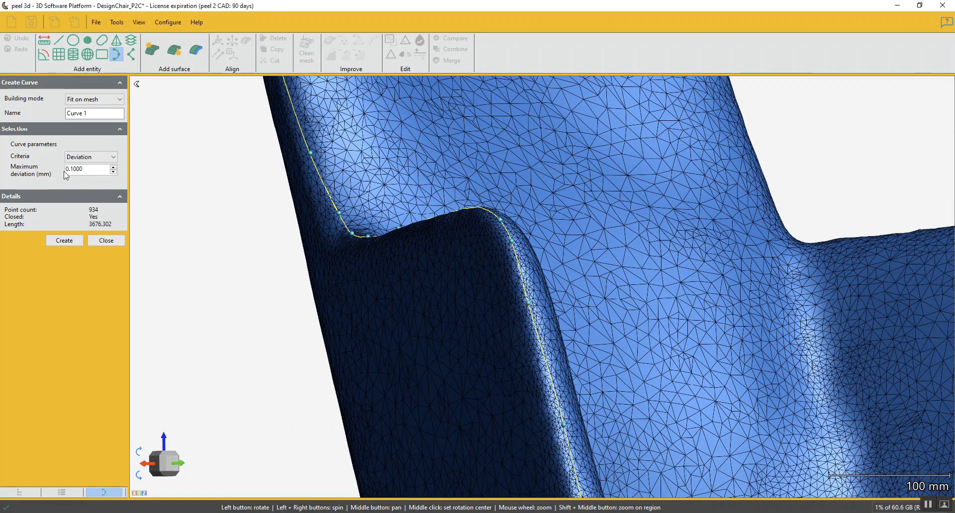
pyautogui.scroll(3, 461, 226)
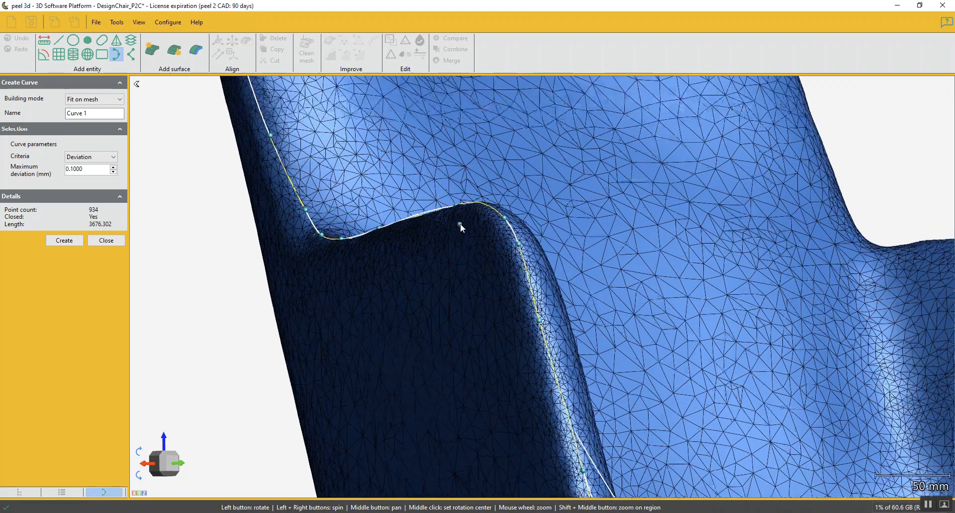
pyautogui.scroll(6, 462, 219)
pyautogui.scroll(-3, 448, 214)
pyautogui.moveTo(444, 240); pyautogui.dragTo(521, 324)
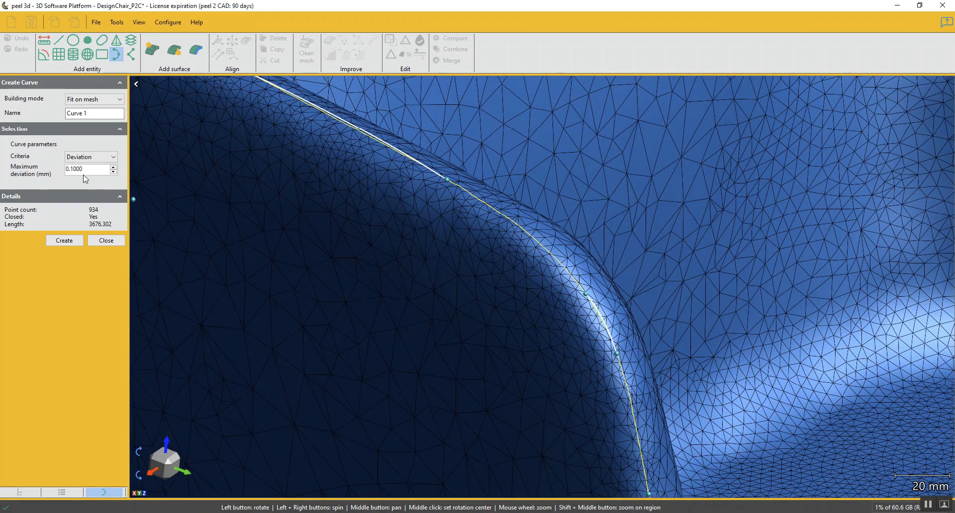
# Step: Try a maximum deviation of 0.5 mm for the curve and settle on 1 mm
pyautogui.moveTo(98, 169); pyautogui.dragTo(31, 167)
pyautogui.write('.5')
pyautogui.click(80, 168)
pyautogui.write('1')
# Step: Create the closed curve fitted on the mesh and end curve creation
pyautogui.scroll(-3, 346, 196)
pyautogui.scroll(-2, 392, 273)
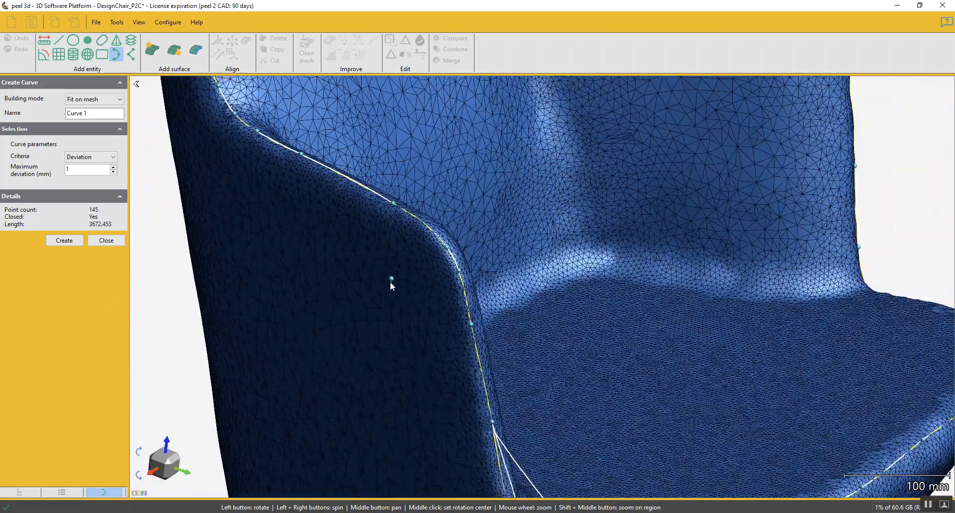
pyautogui.moveTo(391, 285); pyautogui.dragTo(488, 234)
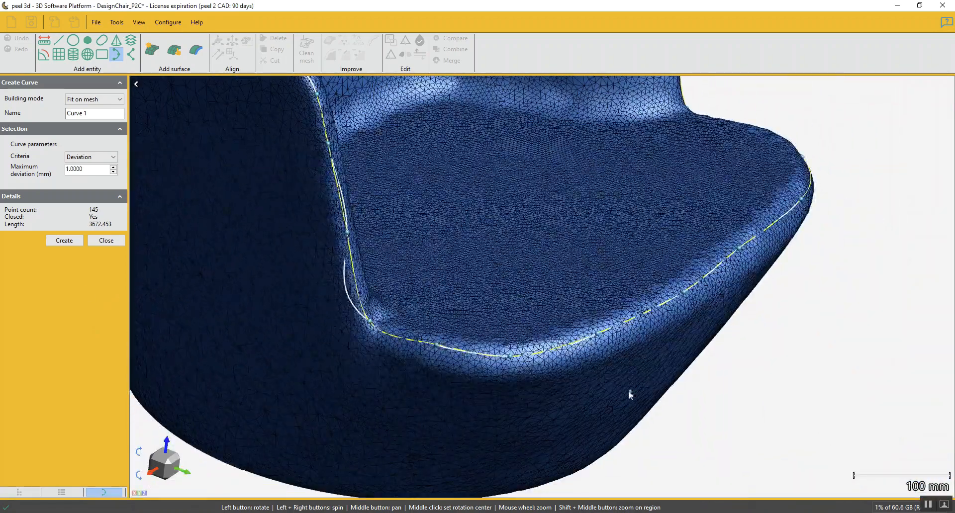
pyautogui.click(64, 241)
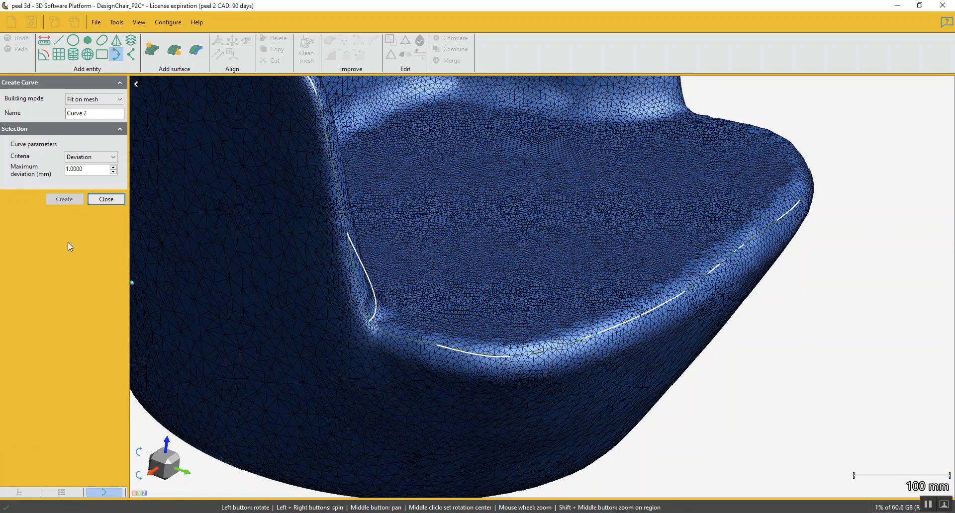
pyautogui.click(112, 201)
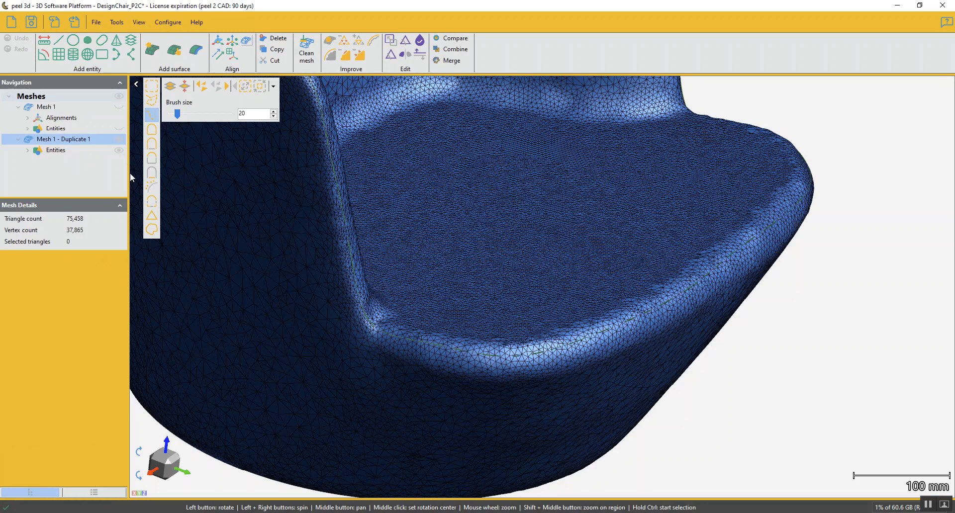
# Step: Cut the chair mesh by the closed curve, keeping both parts
pyautogui.scroll(-5, 272, 217)
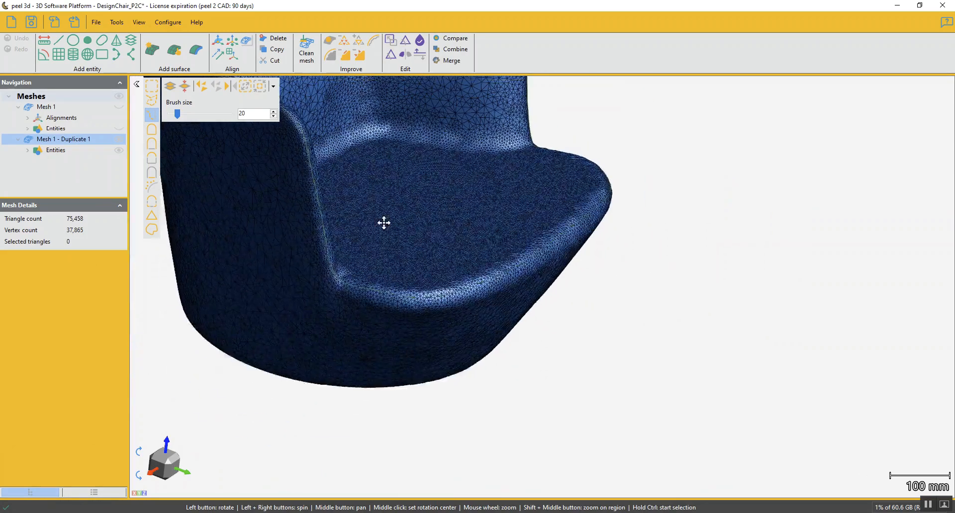
pyautogui.moveTo(429, 238); pyautogui.dragTo(372, 366, button='middle')
pyautogui.scroll(-3, 431, 275)
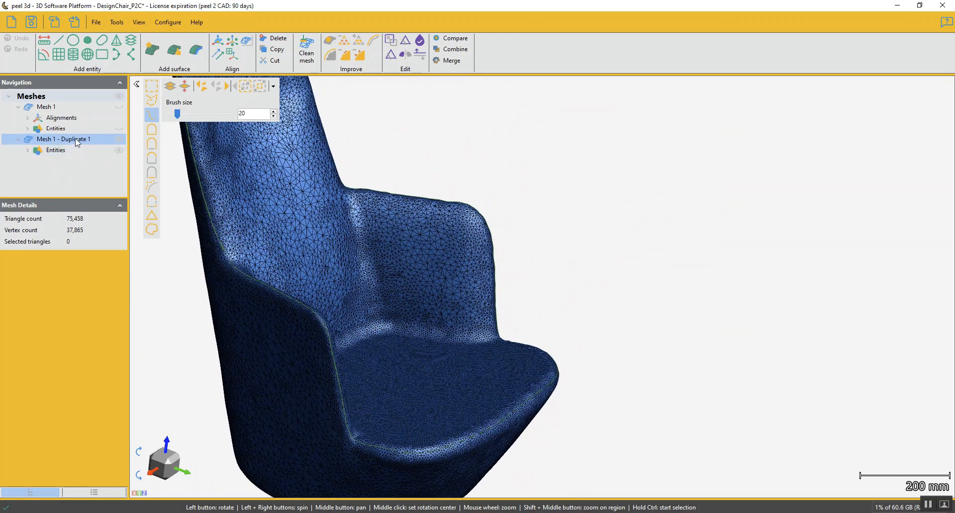
pyautogui.click(406, 40)
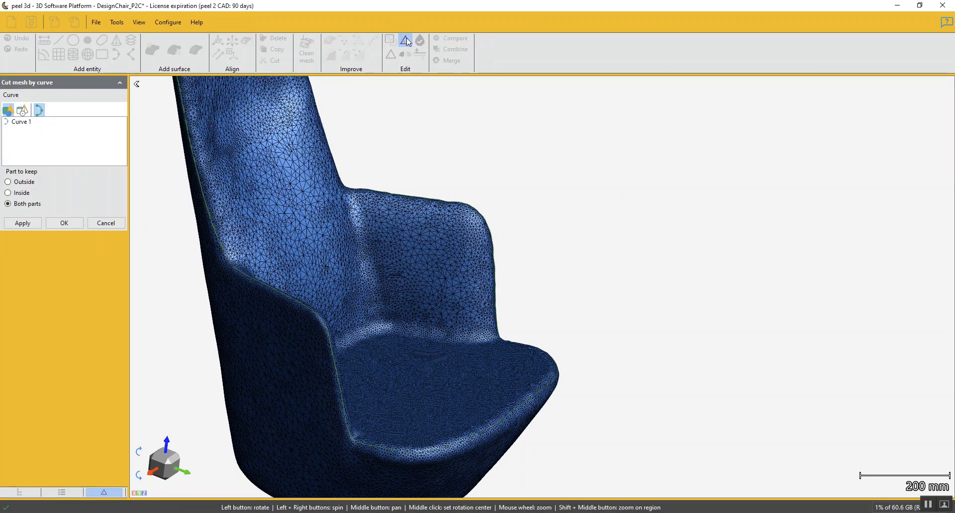
pyautogui.click(23, 125)
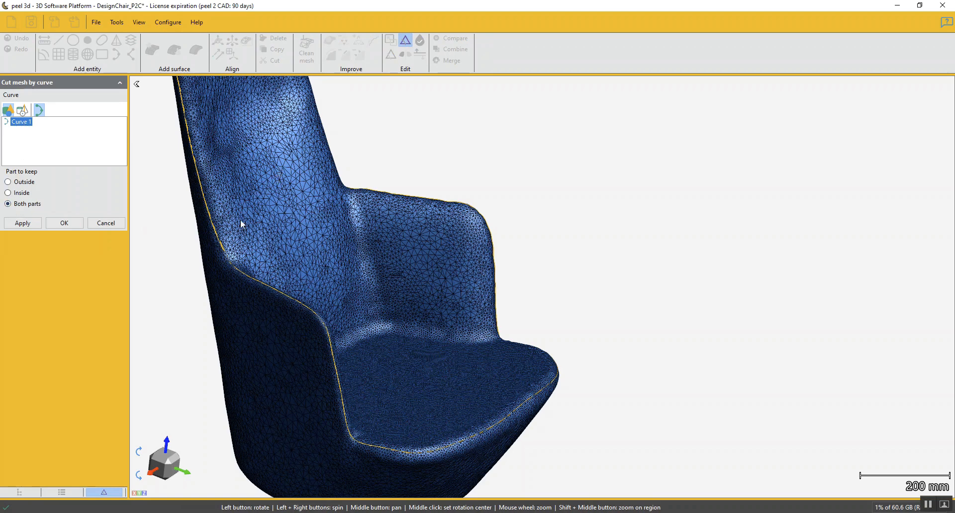
pyautogui.click(22, 222)
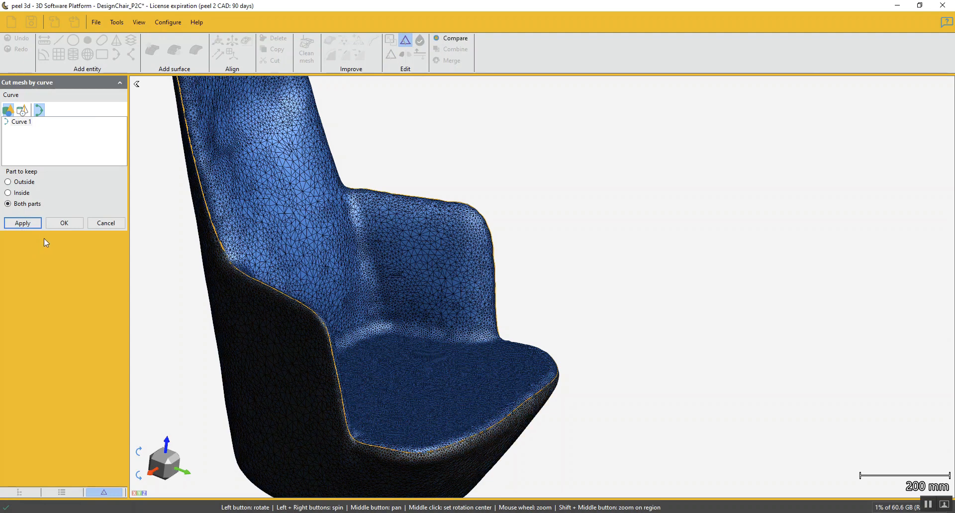
pyautogui.click(61, 224)
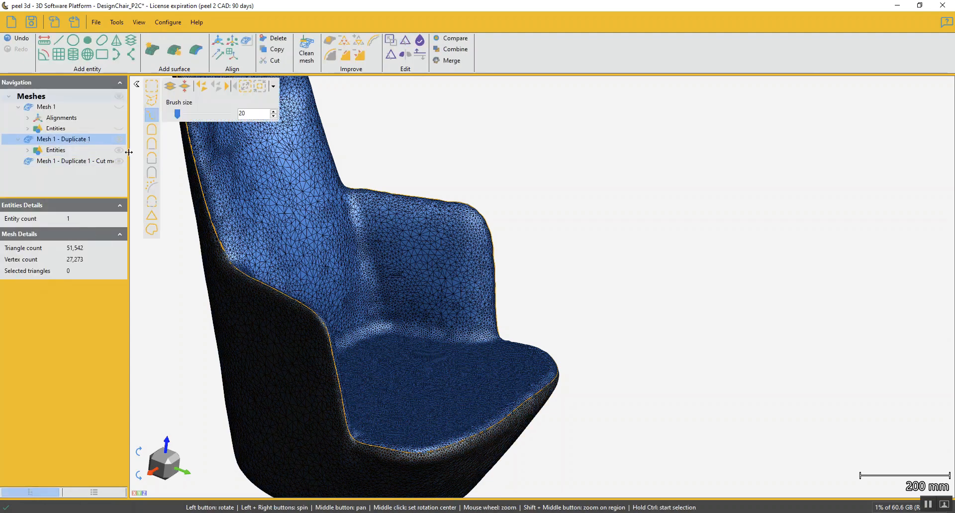
# Step: Isolate the inner seat part and the outer shell part one after the other and examine each from the side
pyautogui.keyDown('ctrl'); pyautogui.doubleClick(100, 140); pyautogui.keyUp('ctrl')
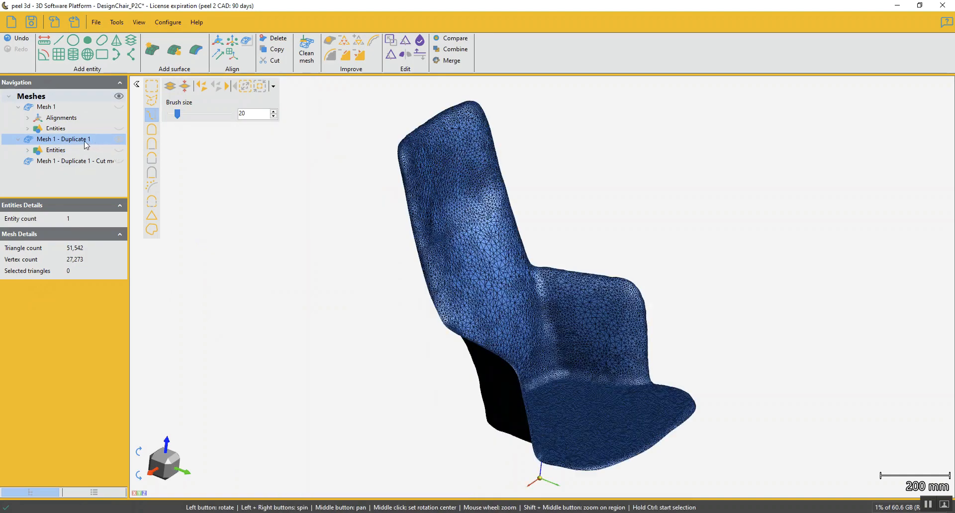
pyautogui.moveTo(458, 281); pyautogui.dragTo(388, 251)
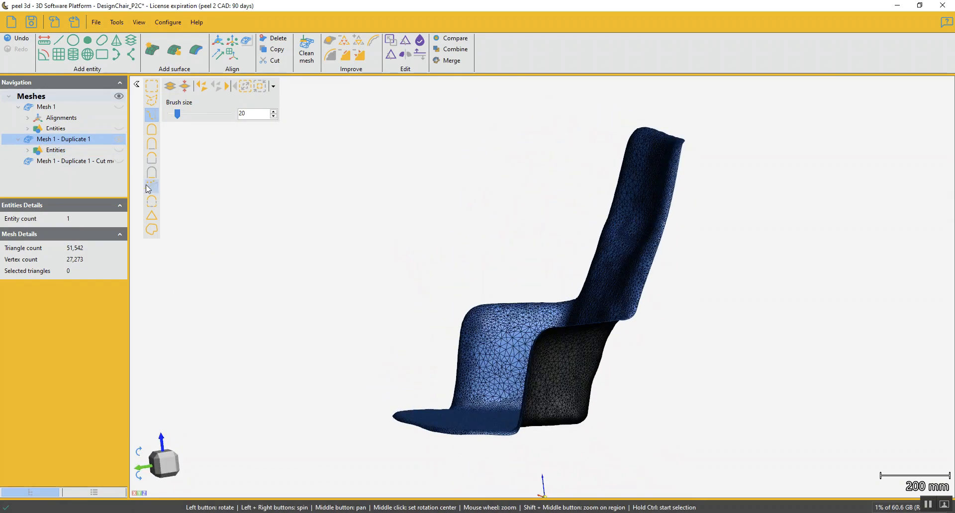
pyautogui.hotkey('ctrl', 'Down')
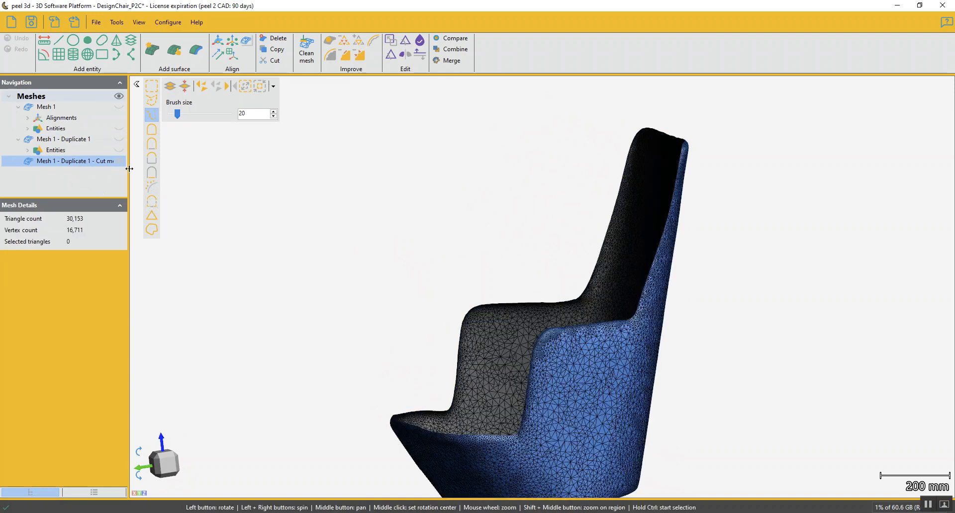
# Step: Widen the mesh tree, show the inner seat mesh together with the shell, and rename the seat mesh as Mesh 1 - Top
pyautogui.moveTo(130, 169); pyautogui.dragTo(166, 170)
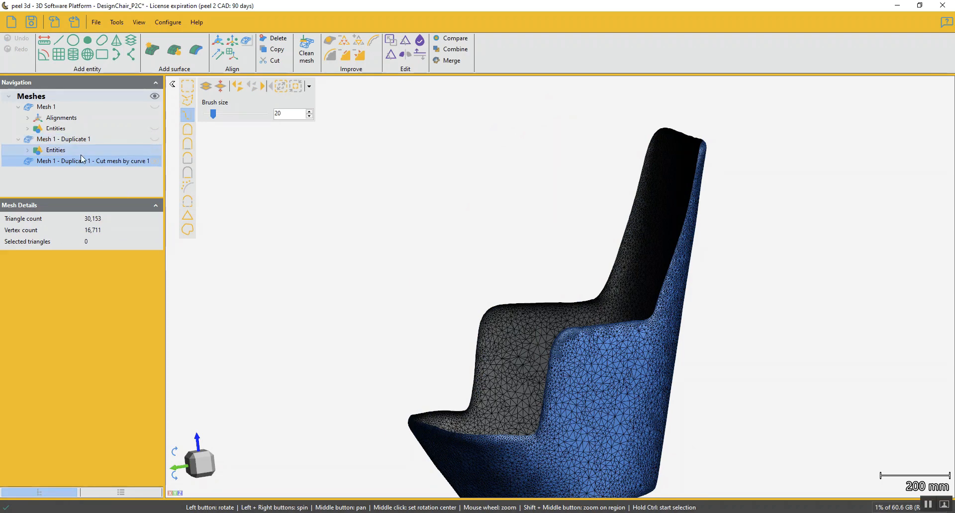
pyautogui.click(84, 140)
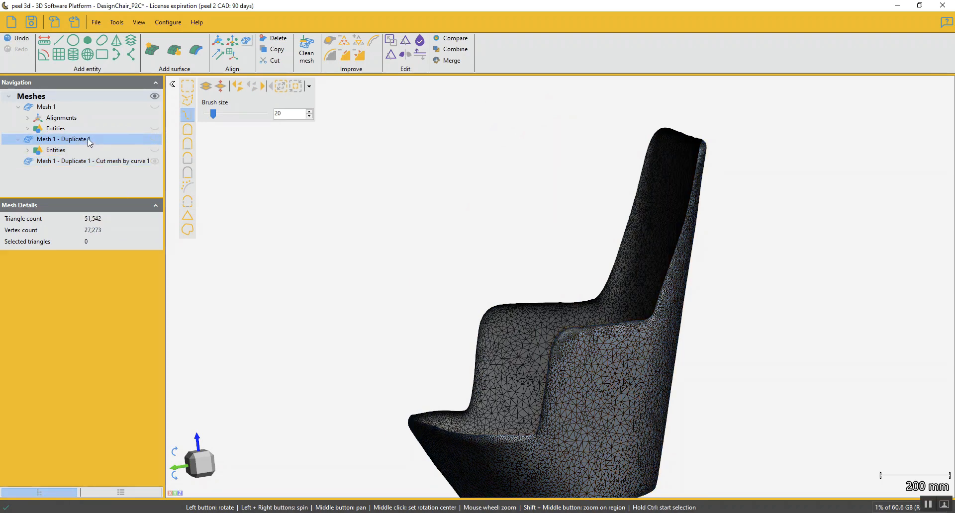
pyautogui.click(155, 140)
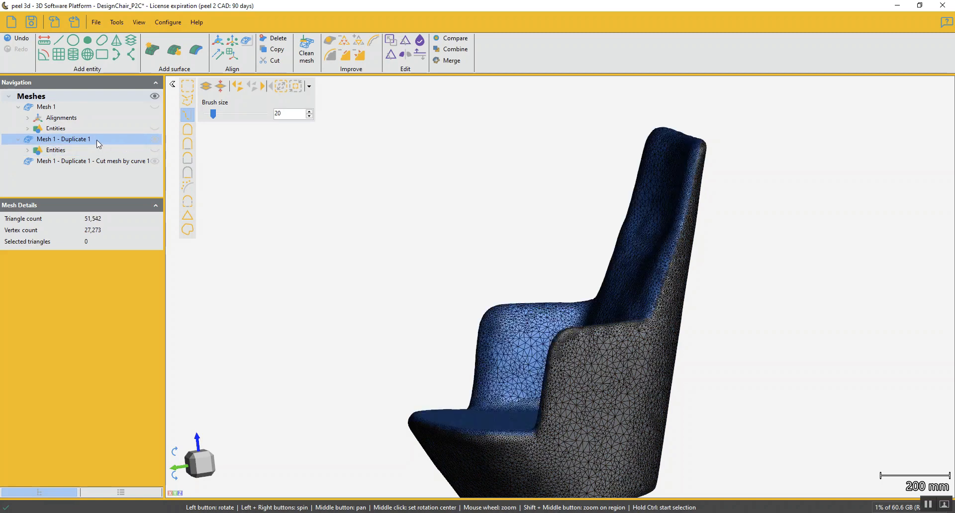
pyautogui.doubleClick(67, 143)
pyautogui.moveTo(59, 138); pyautogui.dragTo(86, 138)
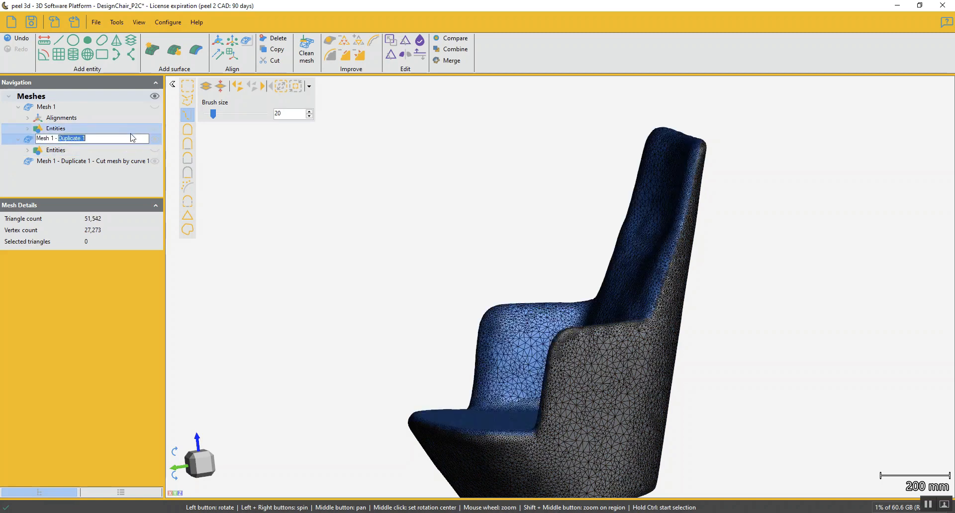
pyautogui.write('Top')
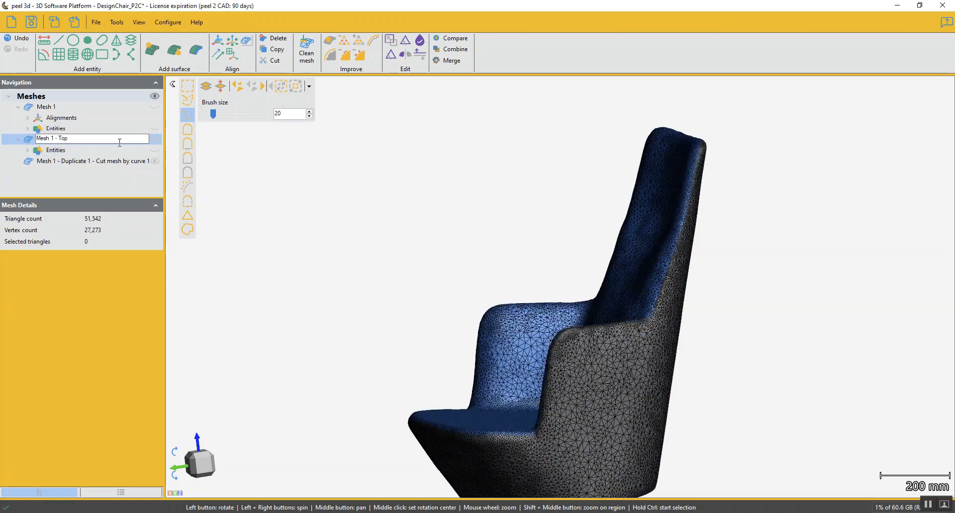
# Step: Rename the mesh produced by the curve cut as Mesh 1 - Bottom
pyautogui.click(84, 163)
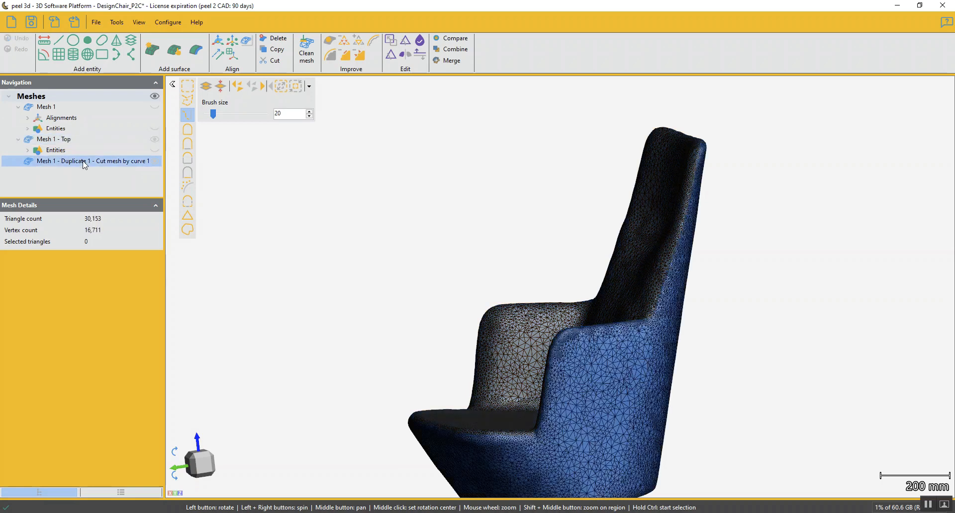
pyautogui.click(77, 163)
pyautogui.moveTo(57, 160); pyautogui.dragTo(167, 150)
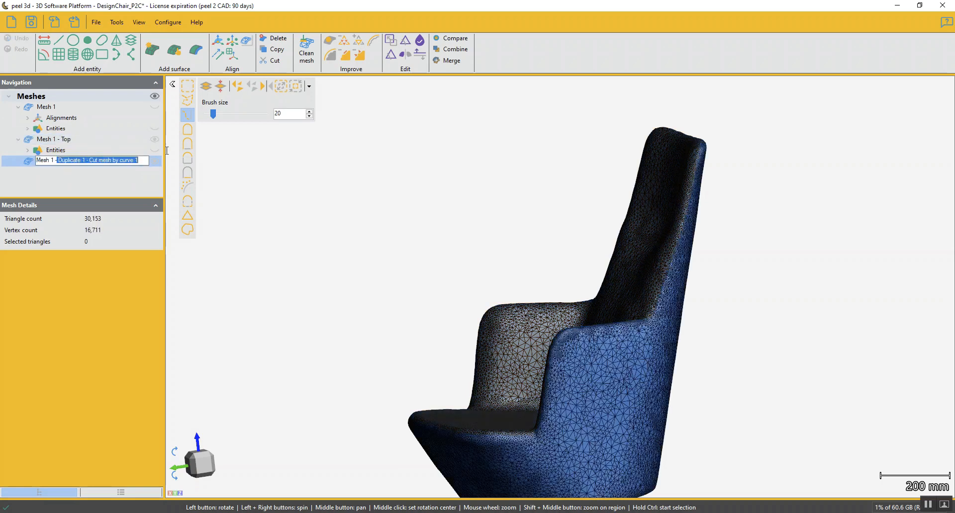
pyautogui.write('Bor')
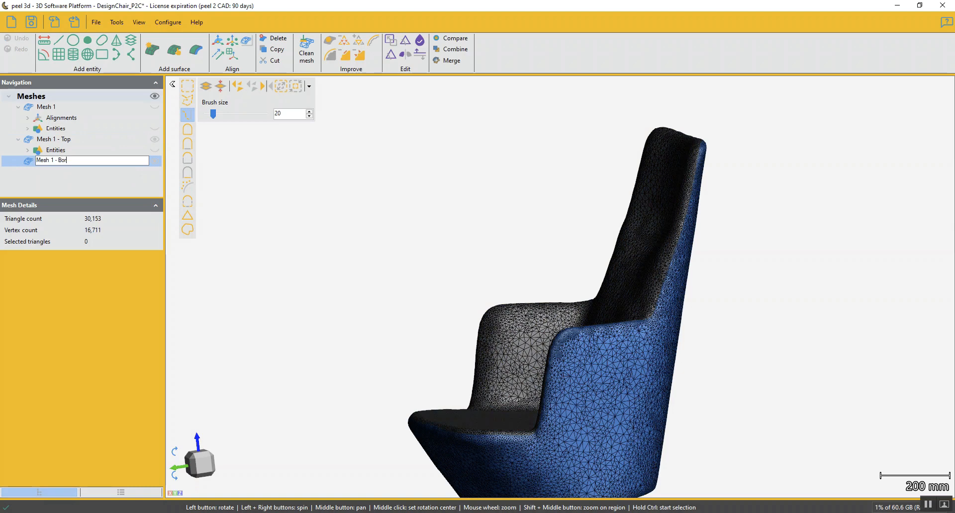
pyautogui.press('Return')
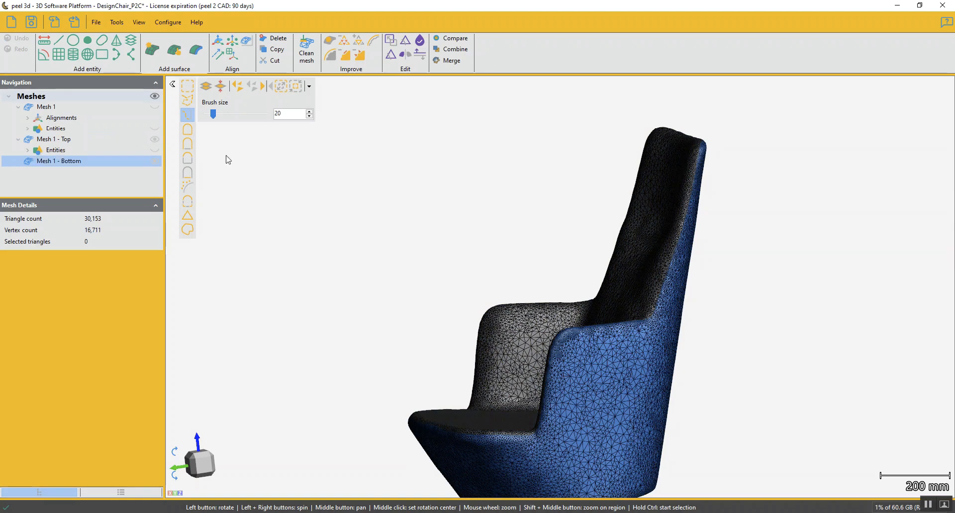
# Step: Examine the top and bottom meshes separately by toggling their visibility, and make Mesh 1 - Top the active mesh again
pyautogui.moveTo(314, 316); pyautogui.dragTo(292, 258)
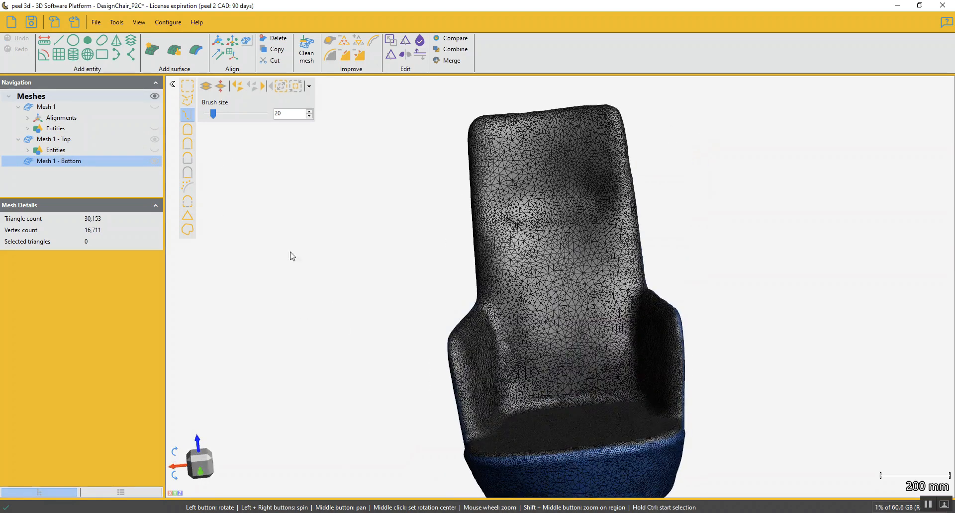
pyautogui.click(154, 163)
pyautogui.moveTo(557, 319)
pyautogui.mouseDown()
pyautogui.moveTo(550, 332)
pyautogui.moveTo(545, 326)
pyautogui.mouseUp()
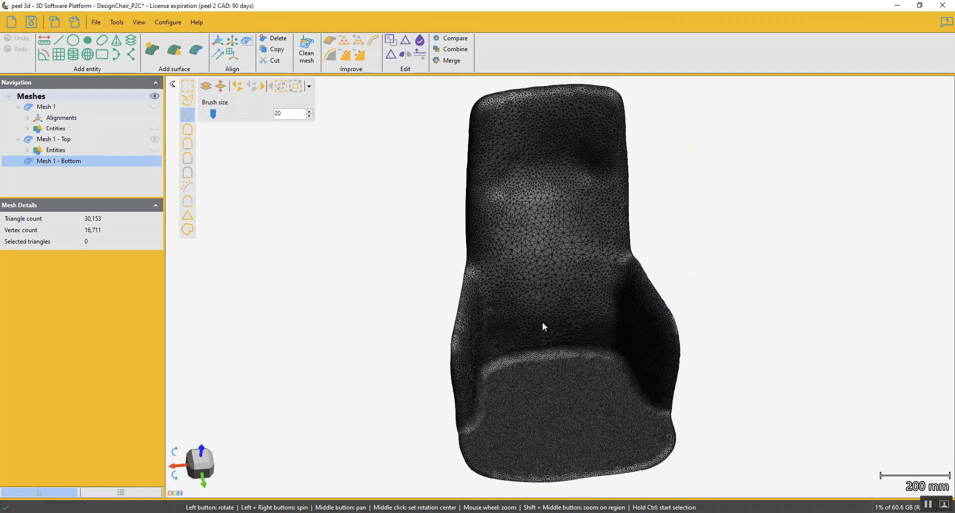
pyautogui.click(73, 141)
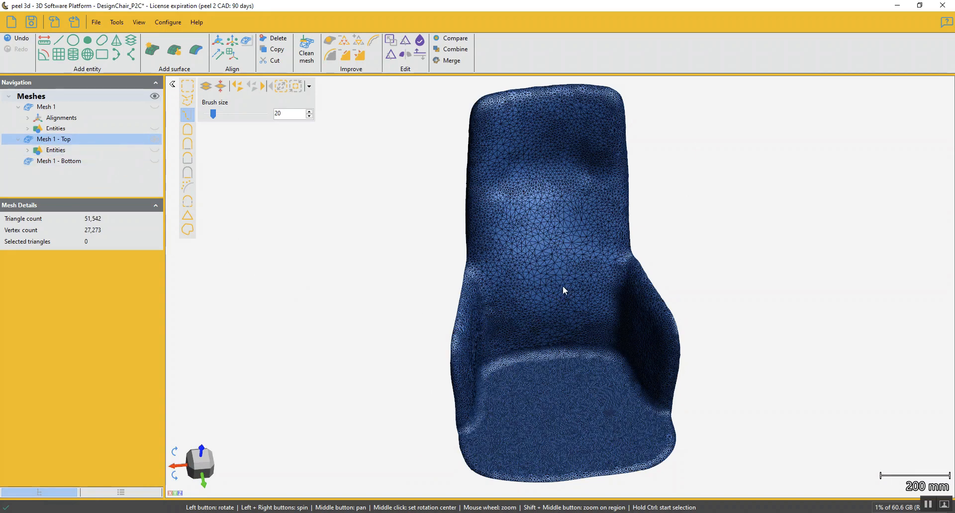
pyautogui.click(155, 142)
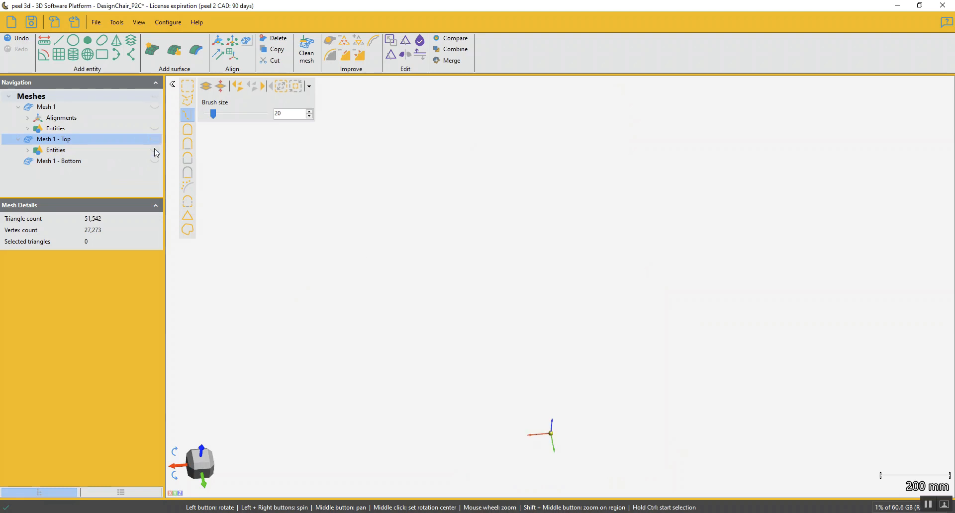
pyautogui.click(156, 161)
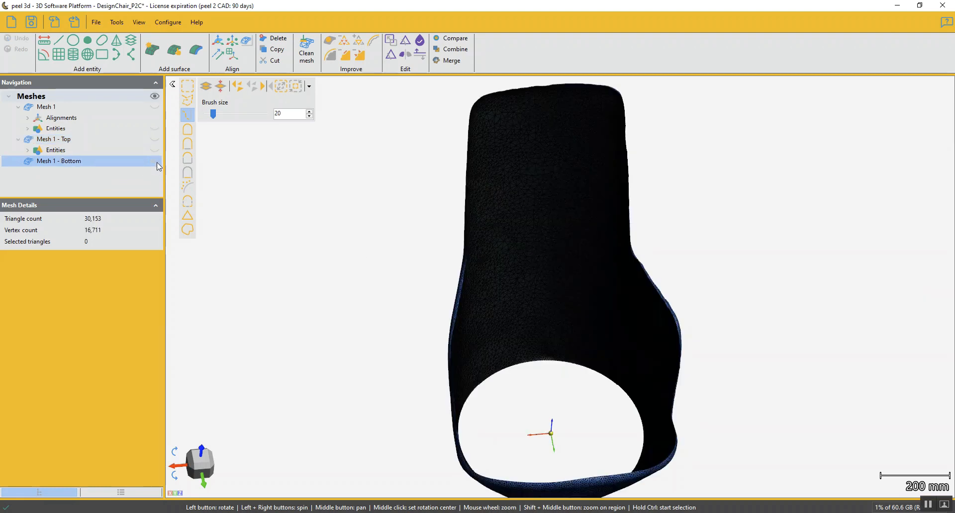
pyautogui.click(141, 137)
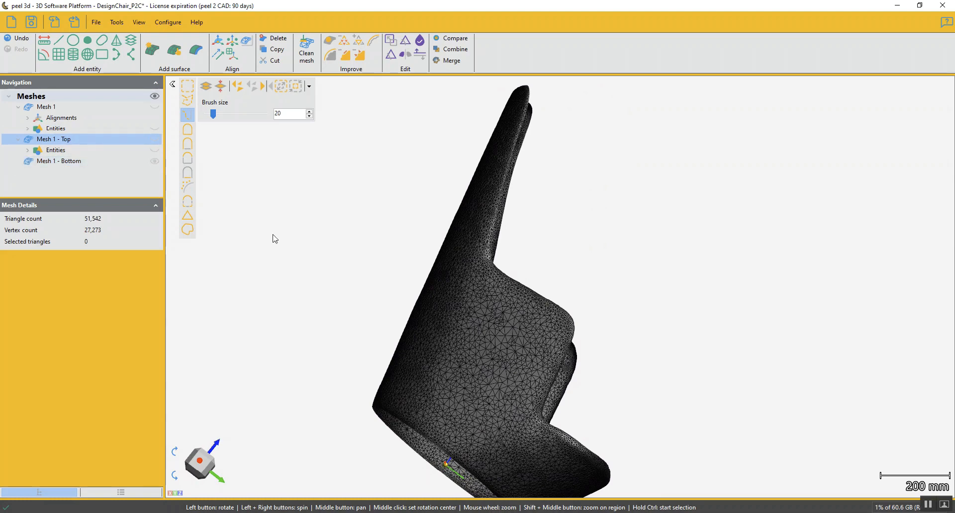
# Step: Try brush-selecting triangles of Mesh 1 - Top from behind the backrest, check the painted area from the front, and clear the selection
pyautogui.moveTo(353, 260); pyautogui.dragTo(438, 301)
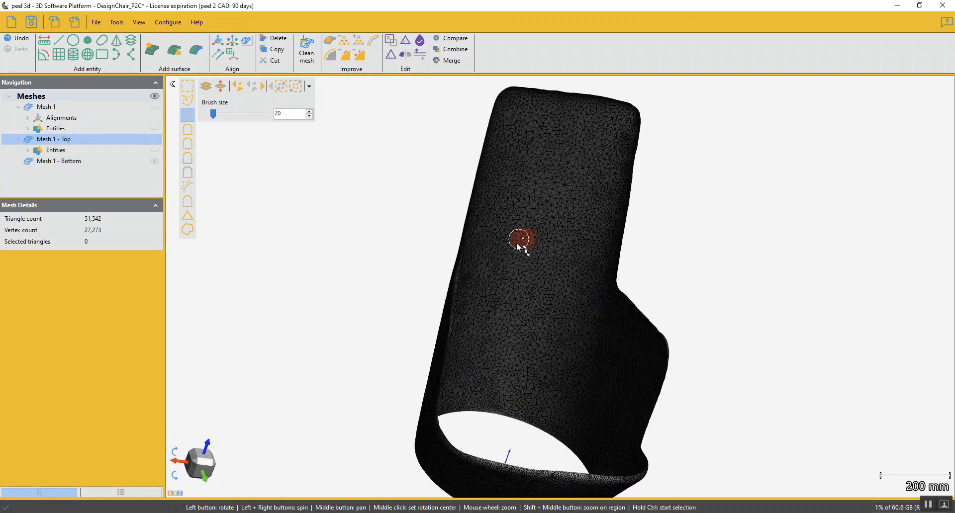
pyautogui.moveTo(518, 244)
pyautogui.keyDown('ctrl'); pyautogui.mouseDown()
pyautogui.moveTo(554, 257)
pyautogui.moveTo(521, 288)
pyautogui.moveTo(542, 320)
pyautogui.moveTo(485, 310)
pyautogui.mouseUp(); pyautogui.keyUp('ctrl')
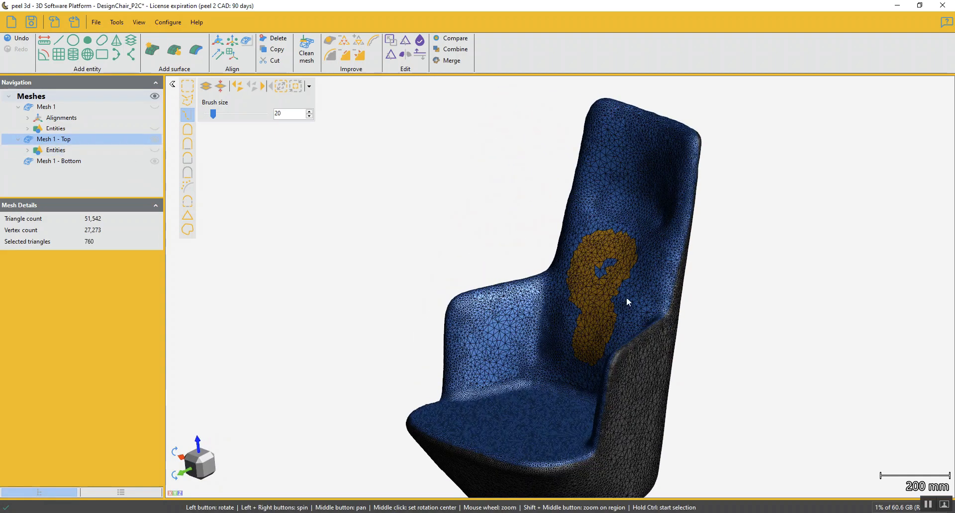
pyautogui.moveTo(626, 297); pyautogui.dragTo(591, 314)
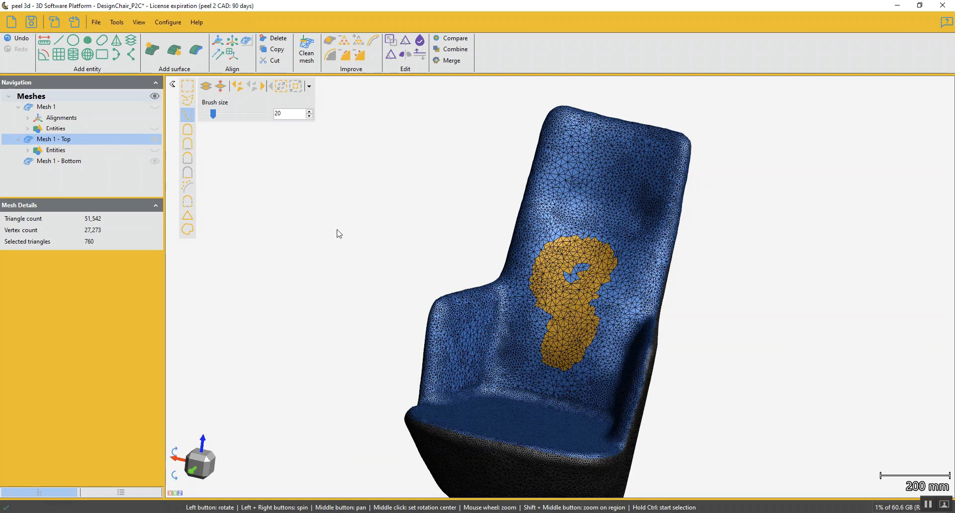
pyautogui.click(253, 86)
# Step: Try decimating Mesh 1 - Top with a 25% reduction, inspect the seat's triangles in the preview, and cancel the decimation
pyautogui.moveTo(493, 340); pyautogui.dragTo(513, 397)
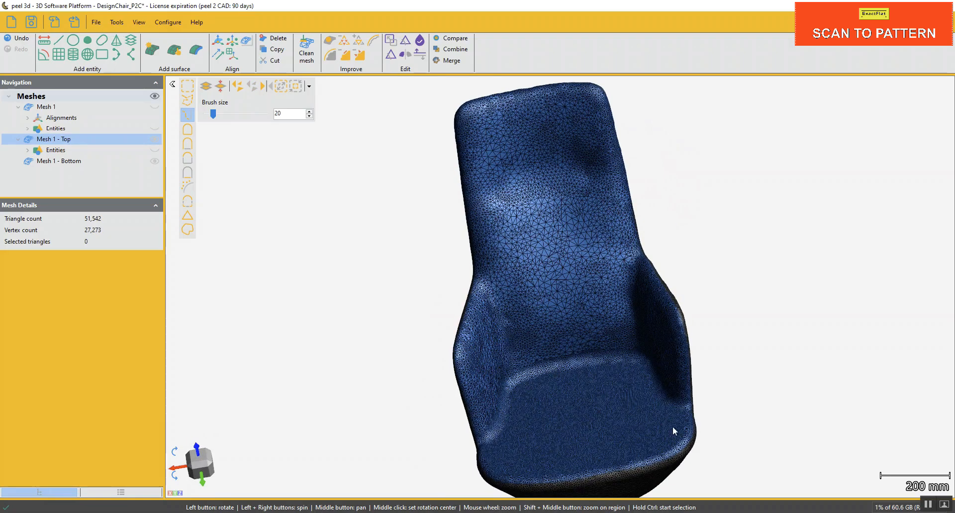
pyautogui.scroll(8, 620, 422)
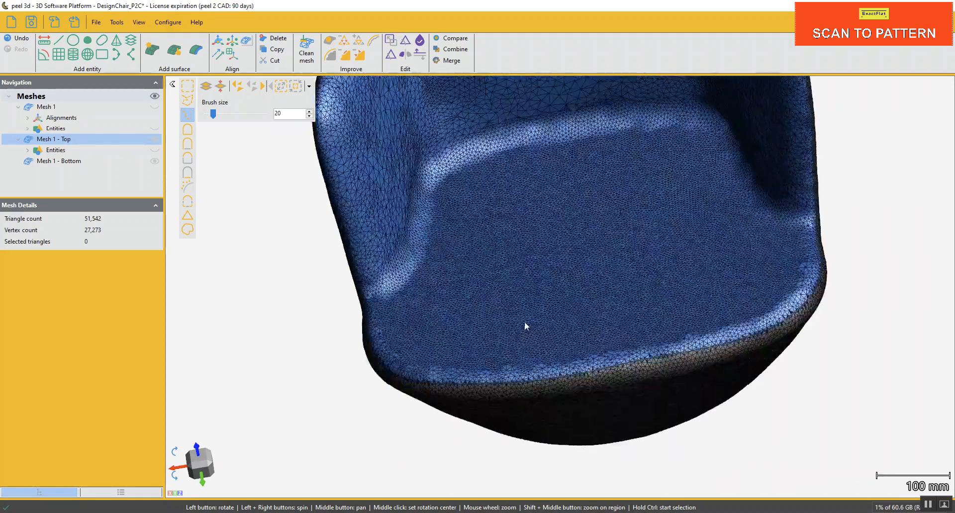
pyautogui.moveTo(525, 324); pyautogui.dragTo(497, 303)
pyautogui.moveTo(533, 400); pyautogui.dragTo(530, 371)
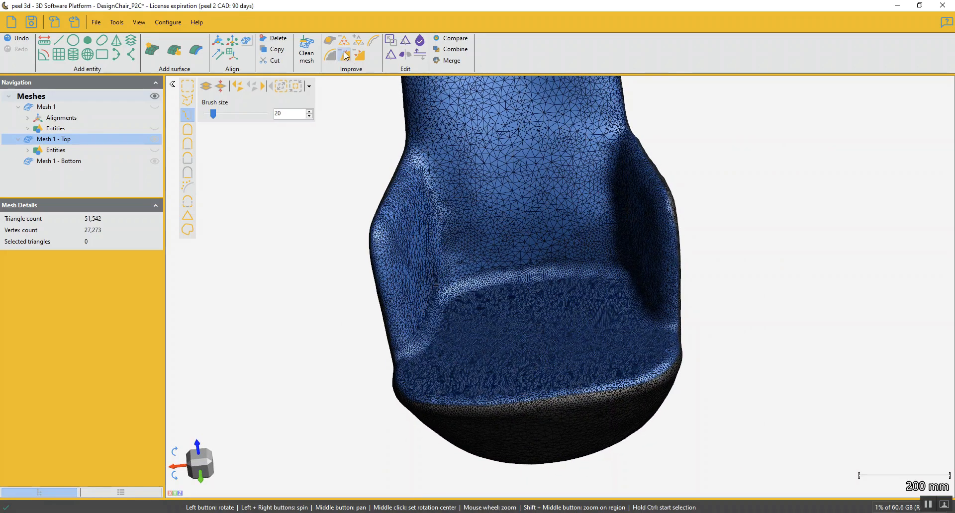
pyautogui.moveTo(567, 331); pyautogui.dragTo(573, 343)
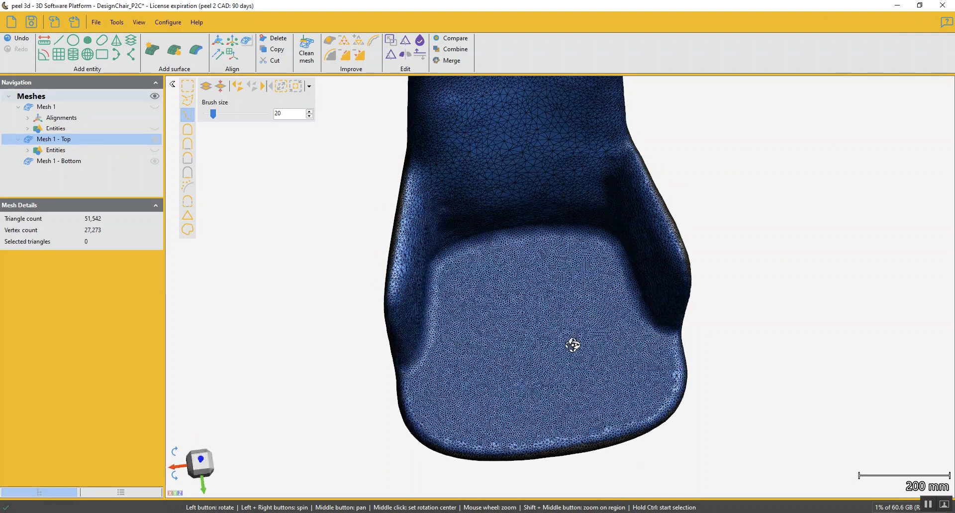
pyautogui.click(345, 43)
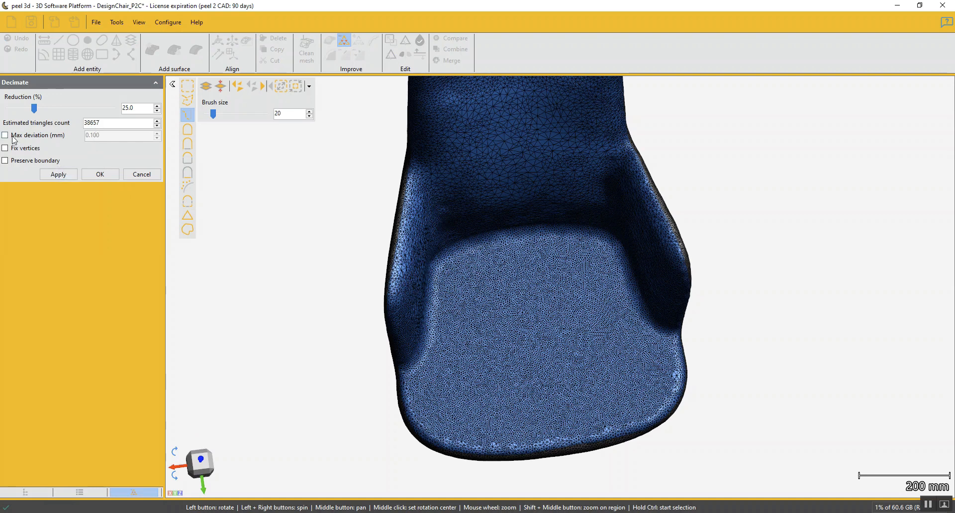
pyautogui.click(58, 174)
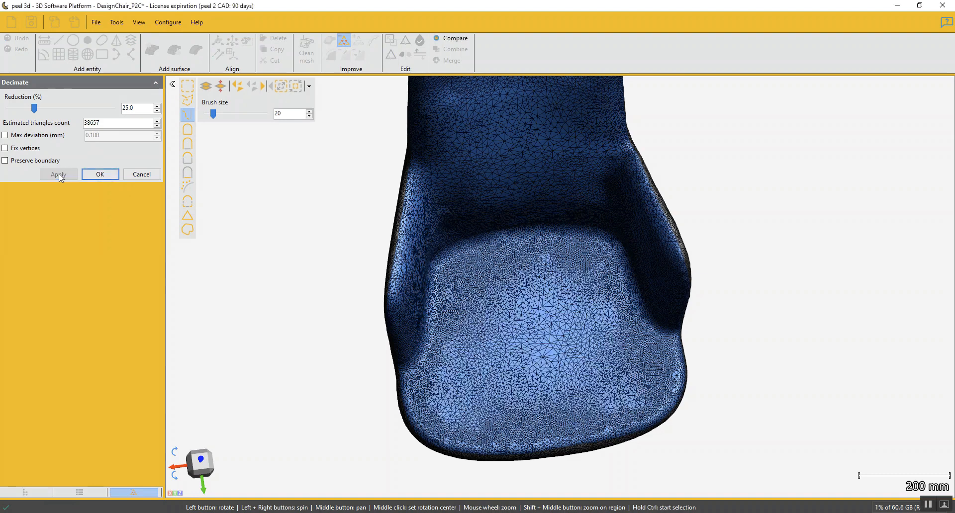
pyautogui.moveTo(517, 254); pyautogui.dragTo(579, 342)
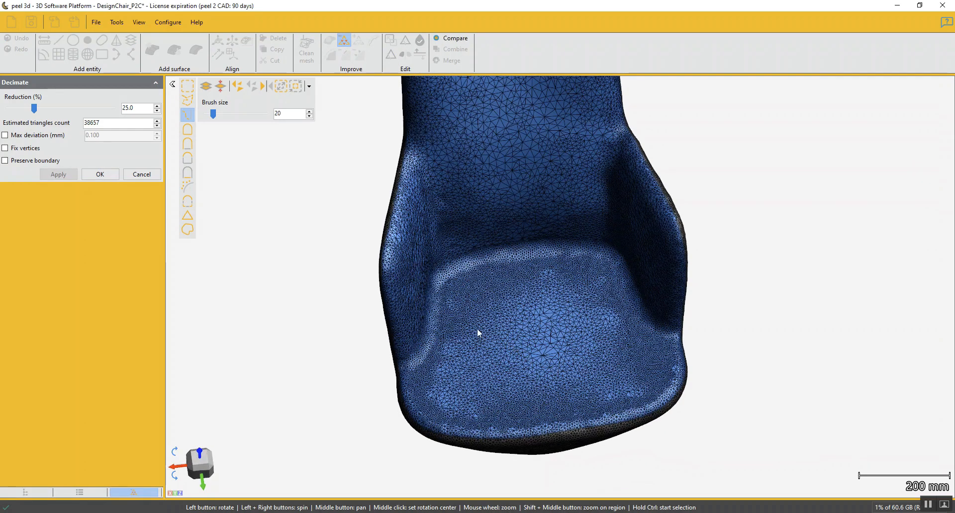
pyautogui.click(142, 174)
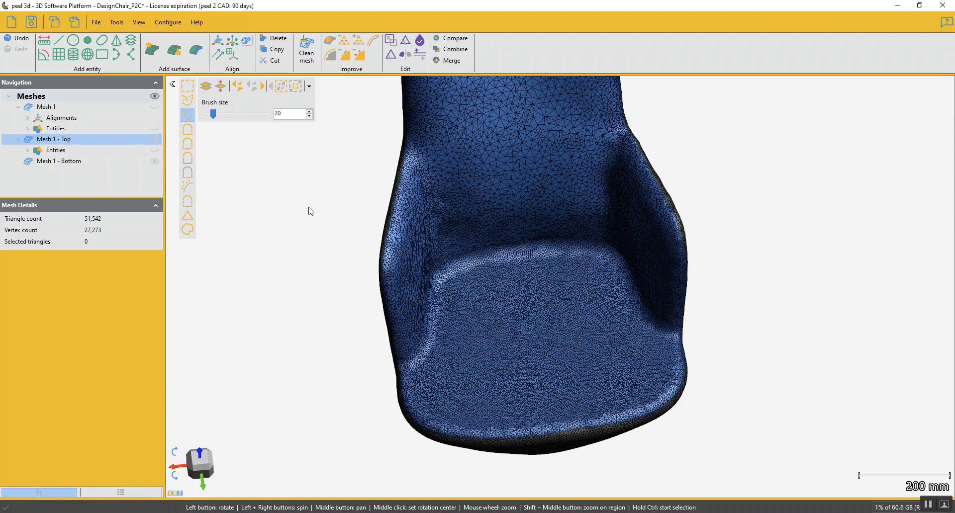
# Step: Hide Mesh 1 - Bottom and set up a decimation of Mesh 1 - Top that preserves the boundary, checking the seat's side edge
pyautogui.click(155, 161)
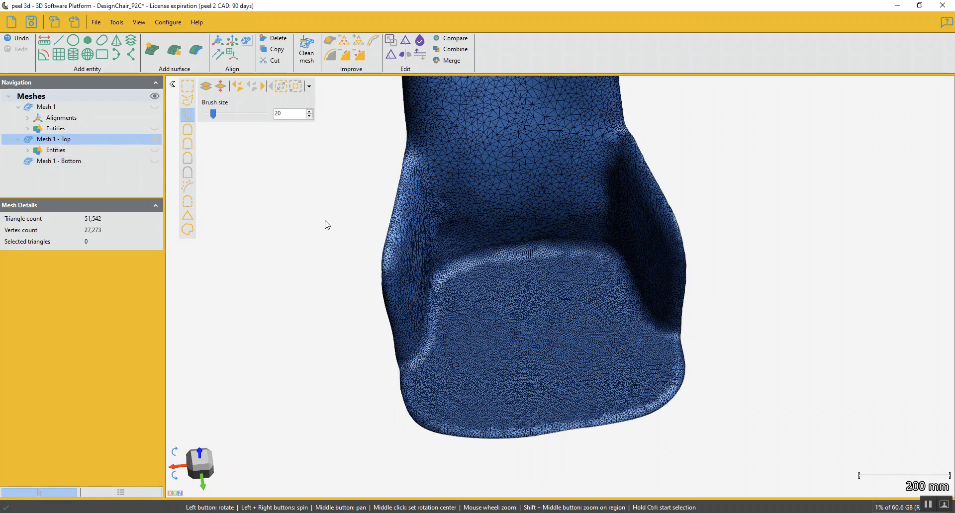
pyautogui.click(343, 43)
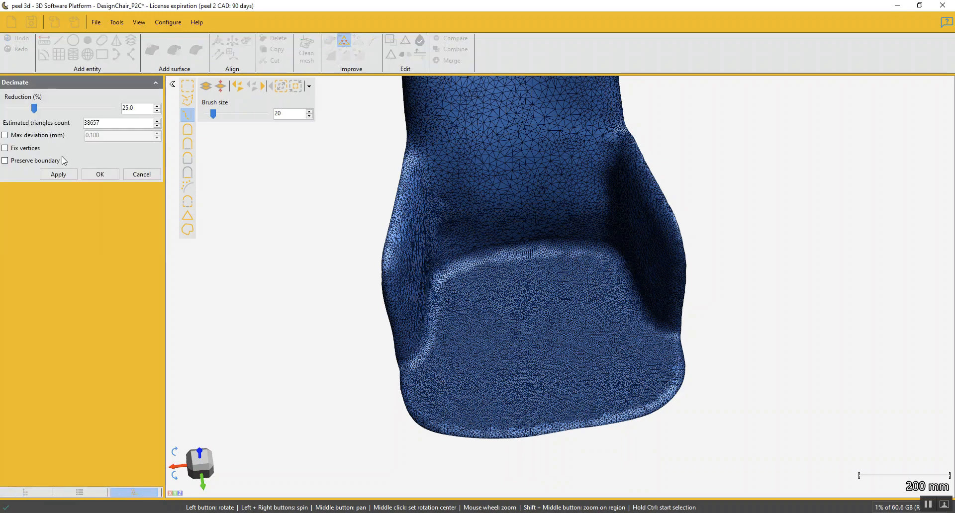
pyautogui.click(5, 161)
pyautogui.scroll(10, 386, 386)
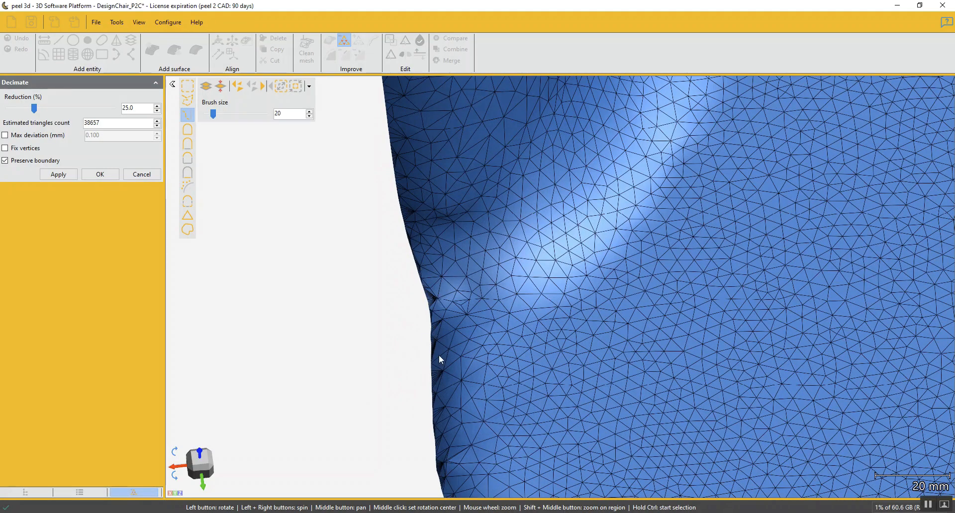
pyautogui.scroll(-4, 439, 359)
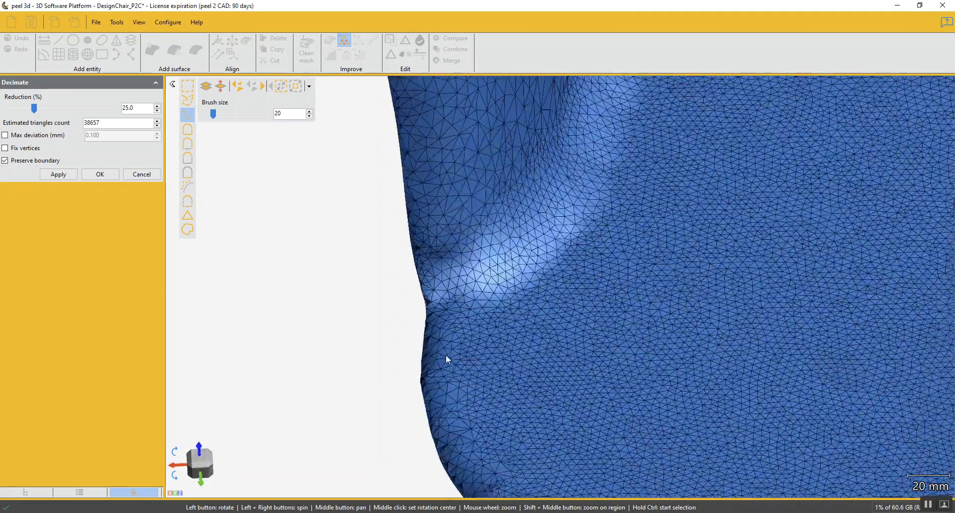
pyautogui.scroll(-8, 451, 348)
pyautogui.moveTo(595, 316); pyautogui.dragTo(574, 339, button='middle')
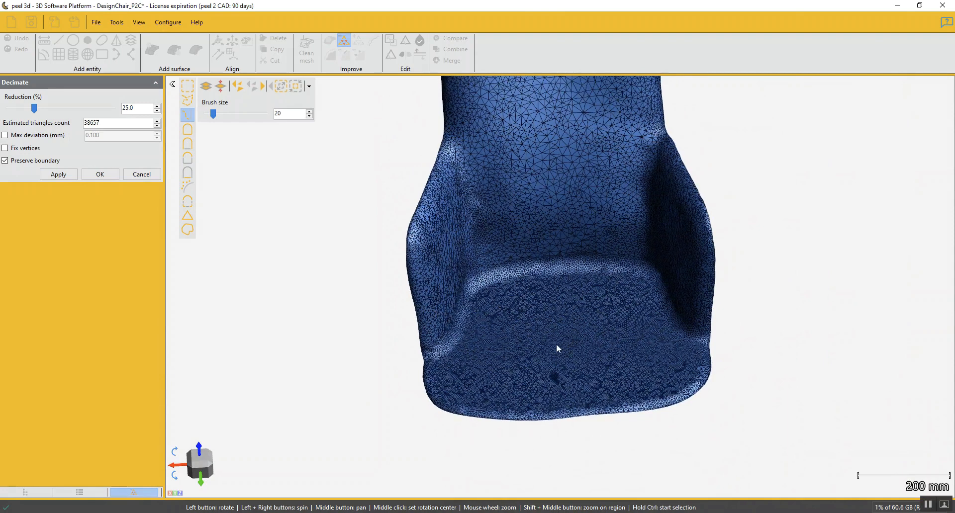
pyautogui.moveTo(556, 345); pyautogui.dragTo(557, 352)
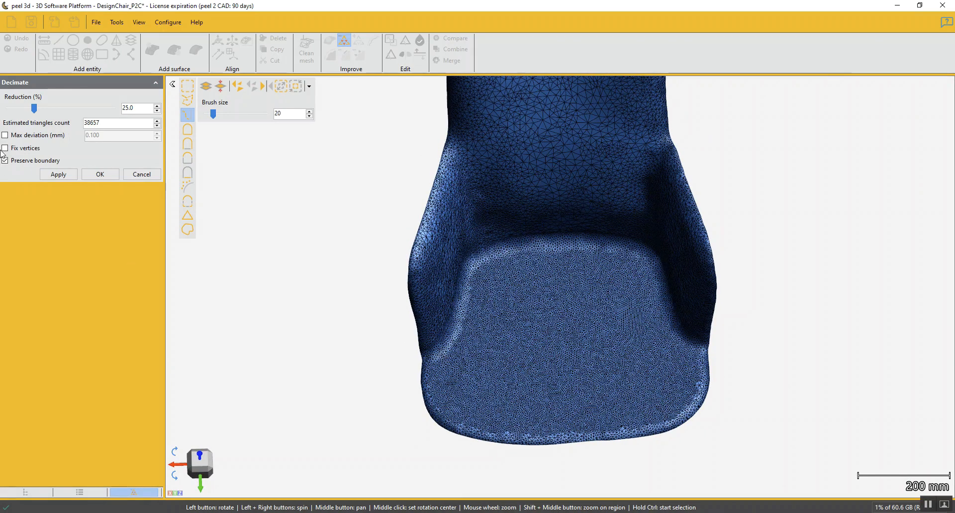
# Step: Decimate Mesh 1 - Top to 38000 triangles with a maximum deviation of 0.2 mm
pyautogui.click(5, 136)
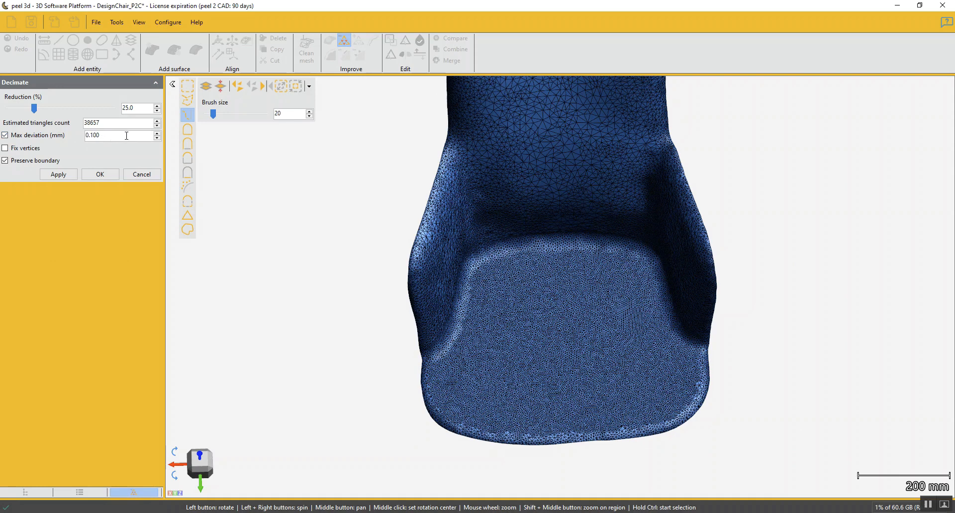
pyautogui.click(101, 139)
pyautogui.moveTo(108, 136); pyautogui.dragTo(83, 137)
pyautogui.write('.2')
pyautogui.click(111, 123)
pyautogui.write('38000')
pyautogui.click(65, 176)
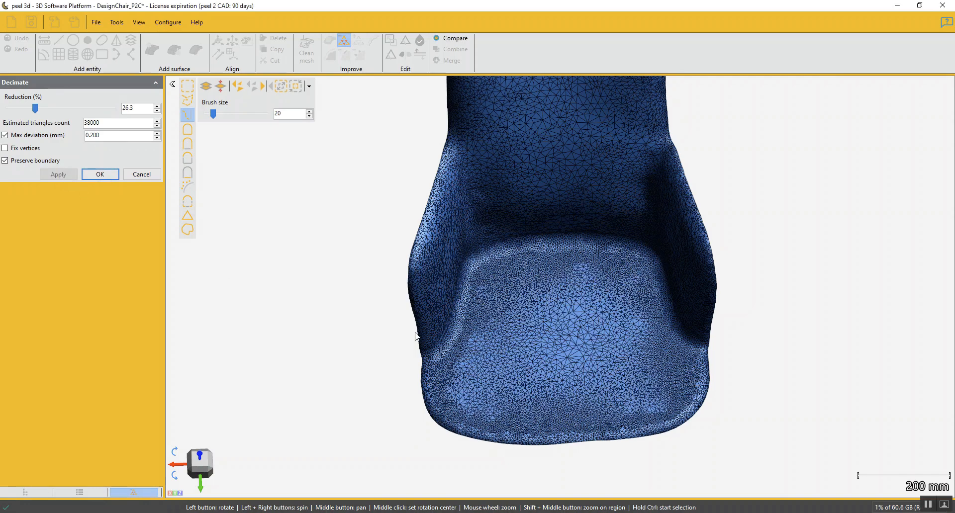
pyautogui.moveTo(417, 337); pyautogui.dragTo(559, 358)
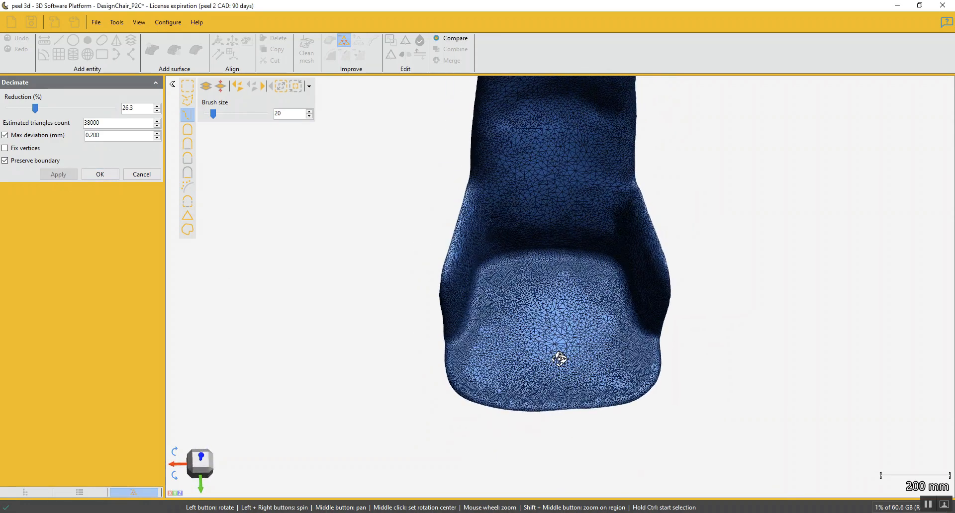
pyautogui.click(102, 177)
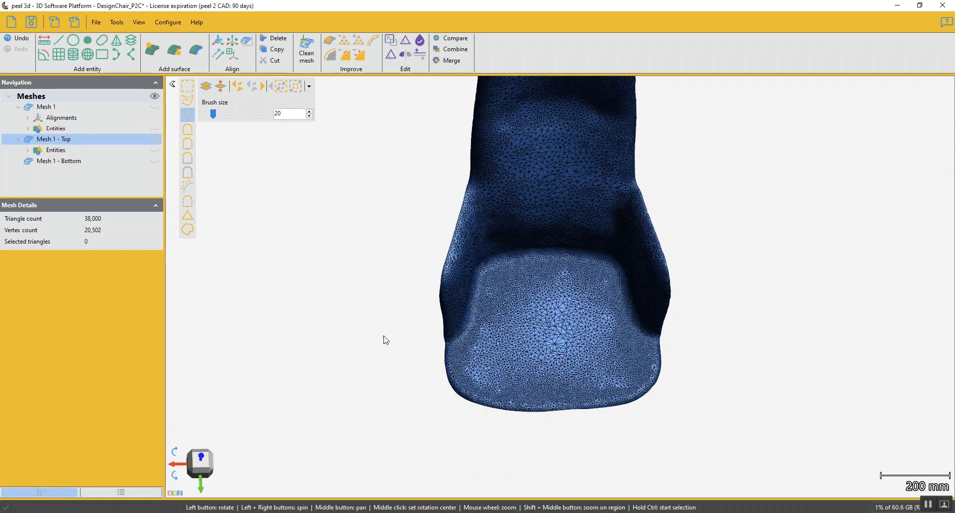
# Step: Start a curve fitted on the mesh at the seat's left edge and trace it along the side crease towards the rear corner
pyautogui.moveTo(454, 334); pyautogui.dragTo(495, 326)
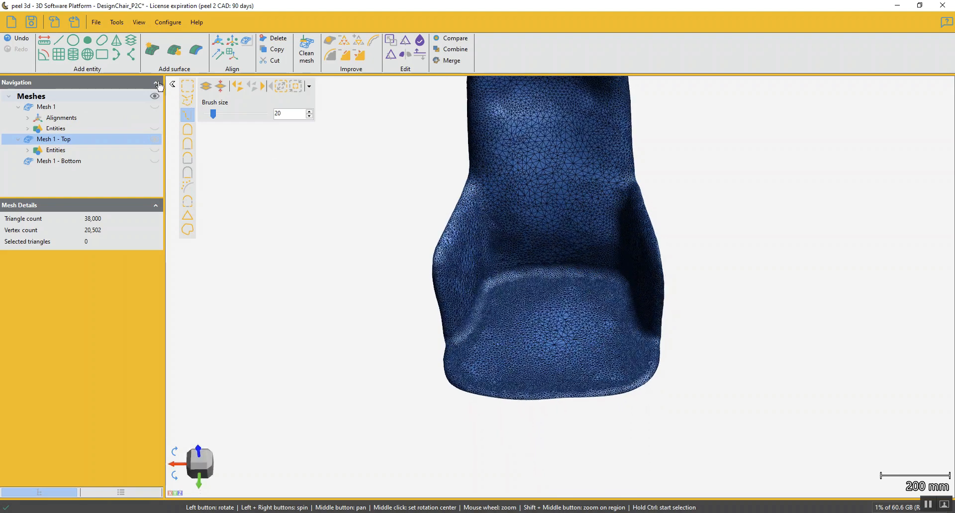
pyautogui.click(117, 54)
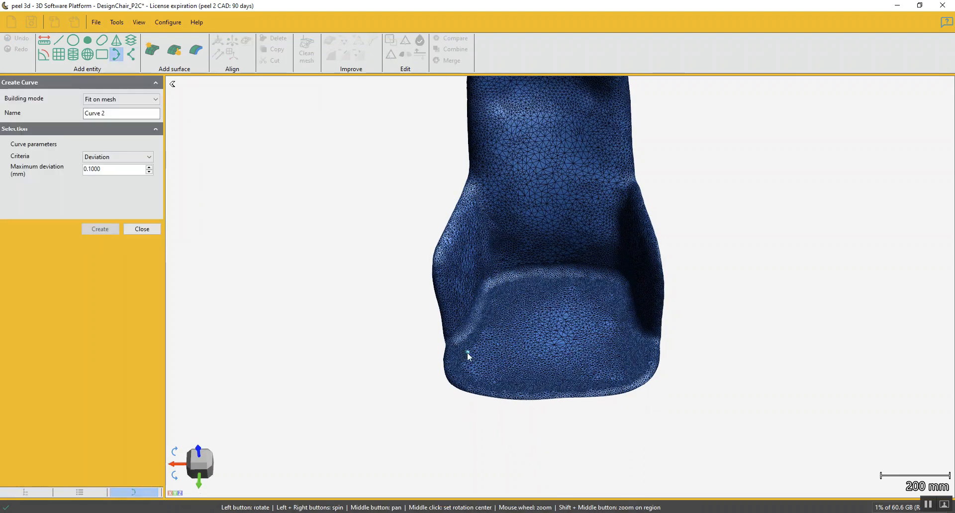
pyautogui.scroll(3, 391, 332)
pyautogui.scroll(1, 337, 334)
pyautogui.moveTo(558, 341); pyautogui.dragTo(500, 366, button='middle')
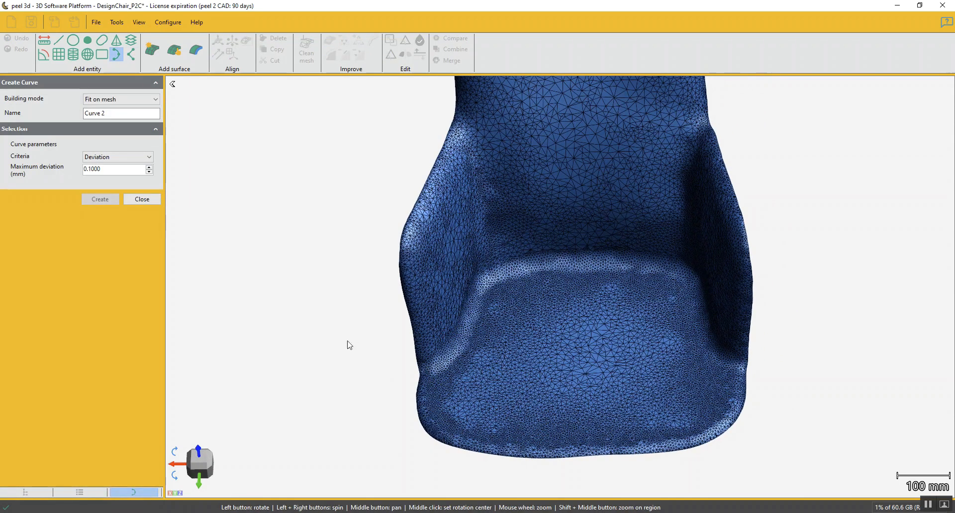
pyautogui.scroll(6, 422, 379)
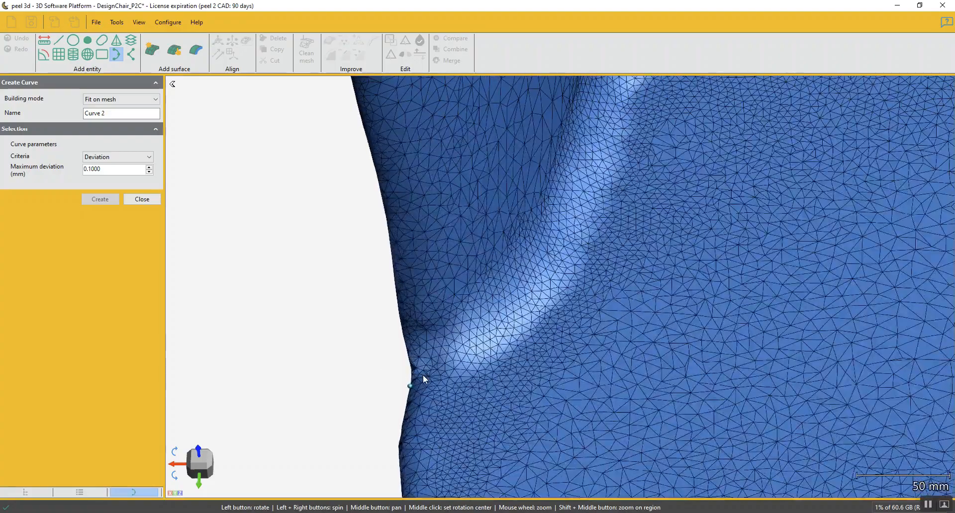
pyautogui.scroll(3, 411, 371)
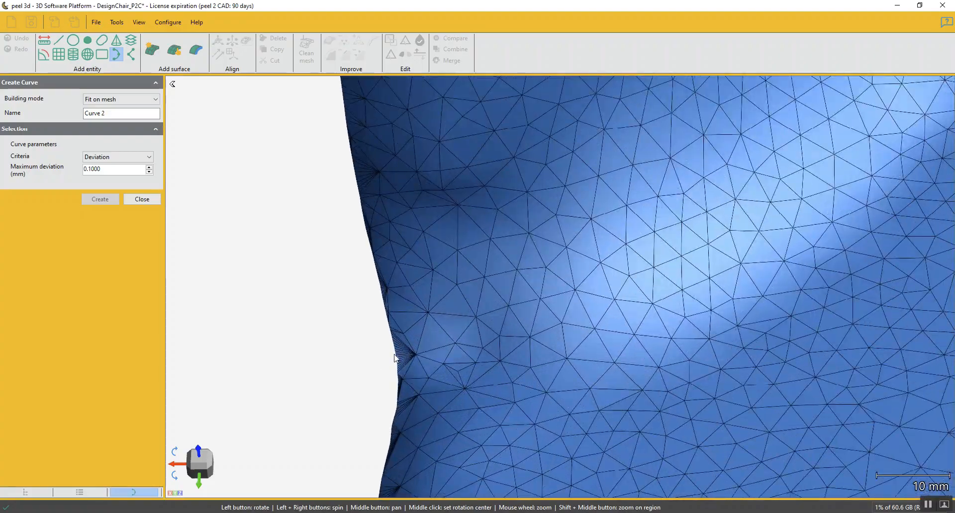
pyautogui.scroll(-5, 399, 355)
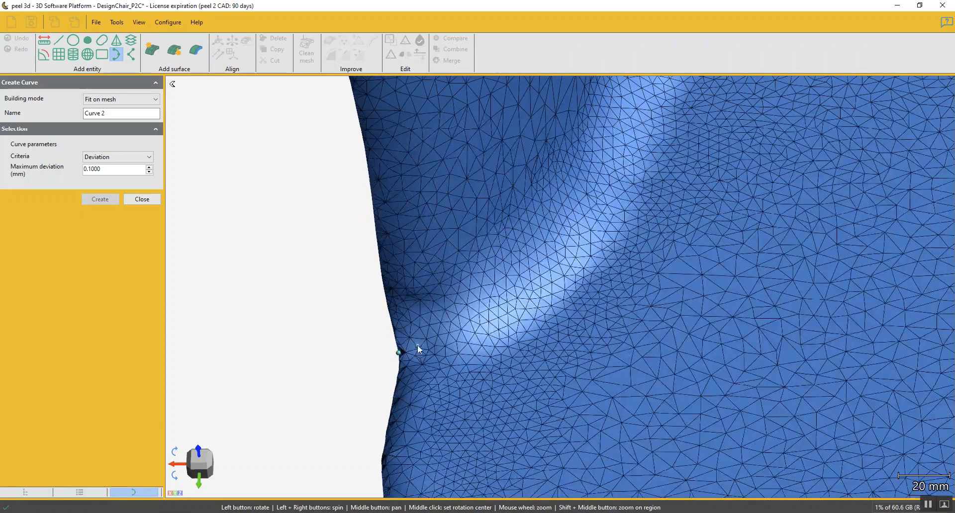
pyautogui.click(451, 336)
pyautogui.click(495, 299)
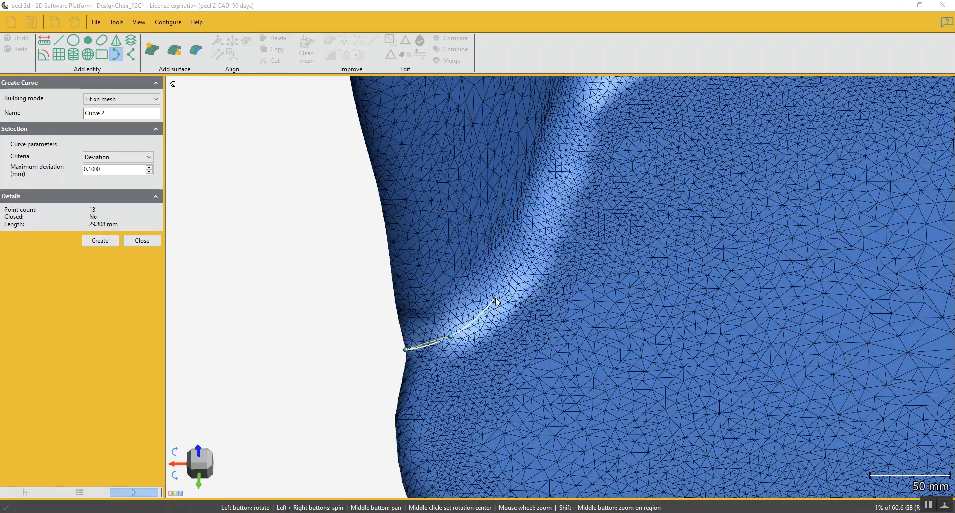
pyautogui.click(536, 222)
pyautogui.click(565, 121)
pyautogui.click(611, 121)
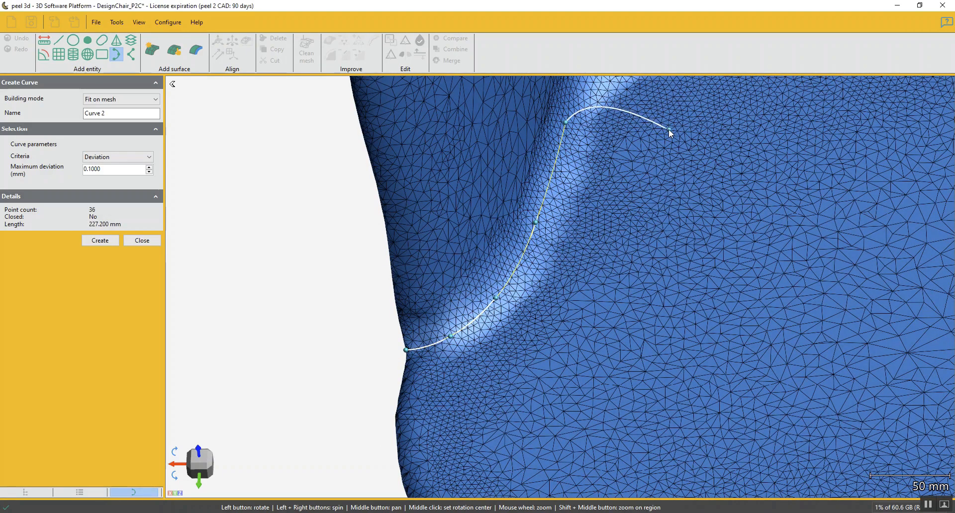
# Step: Extend the curve around the seat's rear left corner and along the crease between the seat and backrest
pyautogui.moveTo(668, 132); pyautogui.dragTo(535, 241, button='middle')
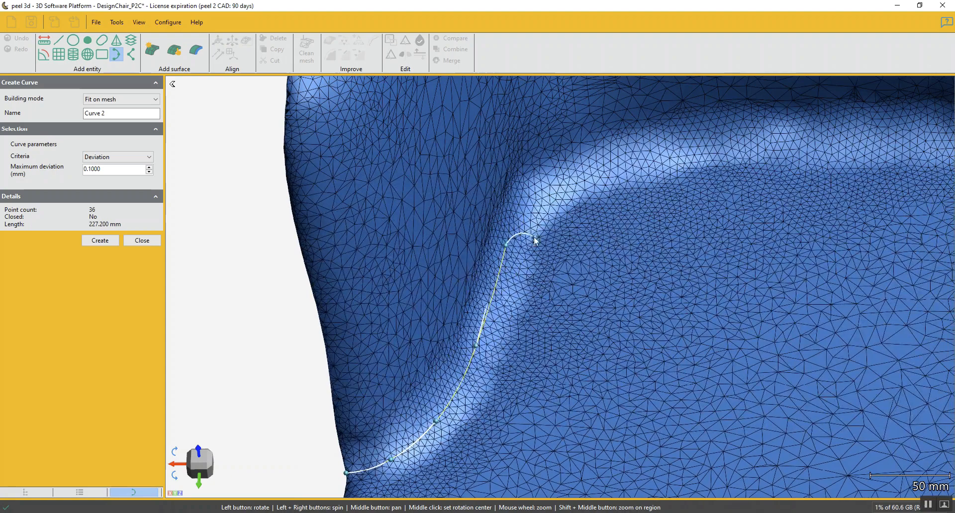
pyautogui.click(537, 201)
pyautogui.click(616, 166)
pyautogui.click(718, 154)
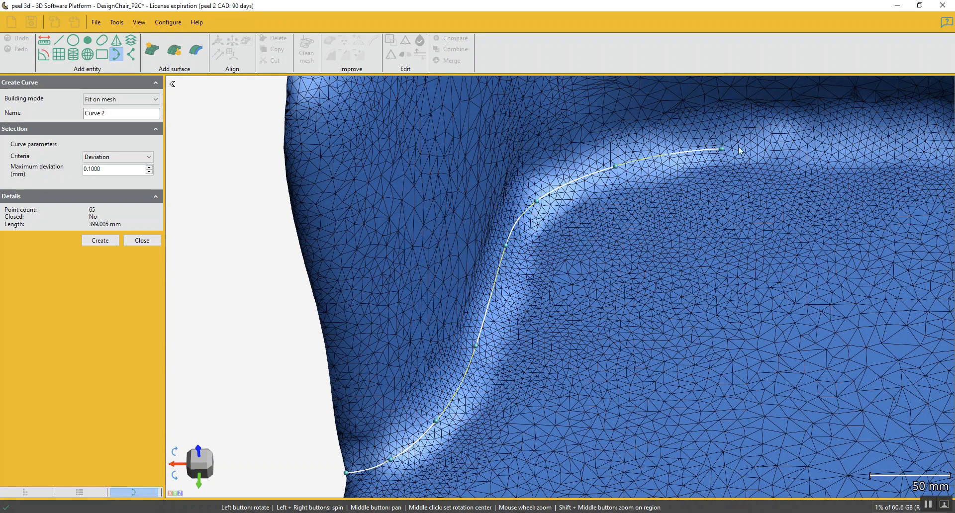
pyautogui.moveTo(885, 143); pyautogui.dragTo(583, 148, button='middle')
pyautogui.scroll(1, 583, 148)
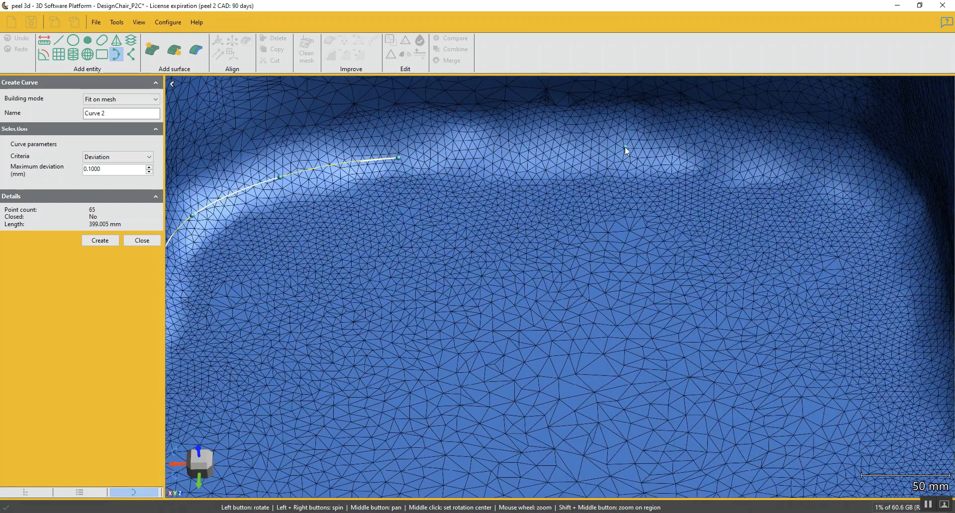
pyautogui.click(625, 147)
pyautogui.click(744, 154)
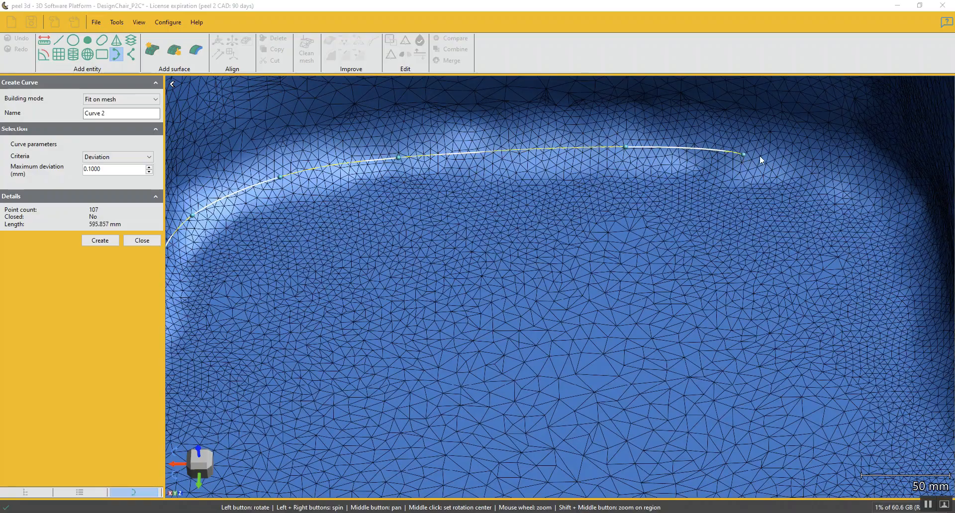
pyautogui.click(840, 172)
# Step: Continue the curve around the rear right corner and along the side crease to the seat's right edge
pyautogui.moveTo(880, 183); pyautogui.dragTo(476, 220)
pyautogui.click(516, 236)
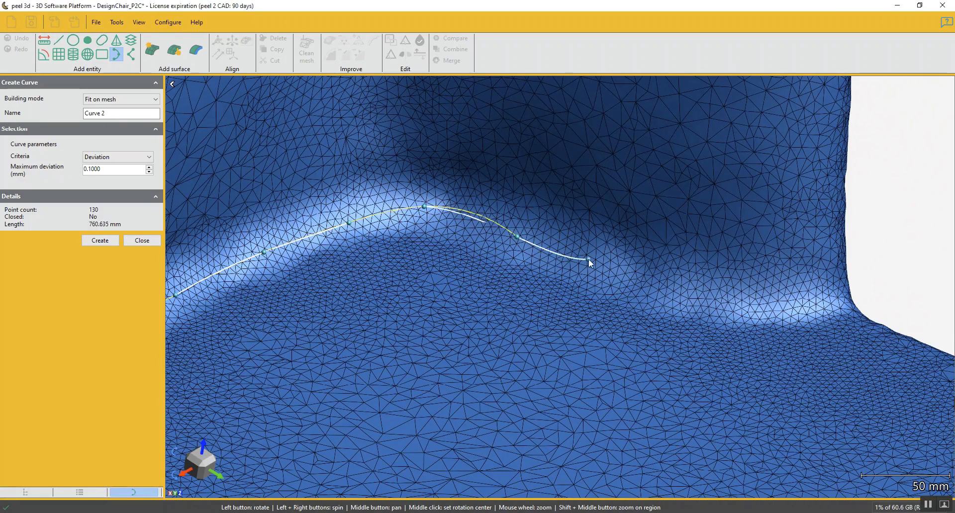
pyautogui.click(607, 269)
pyautogui.click(718, 297)
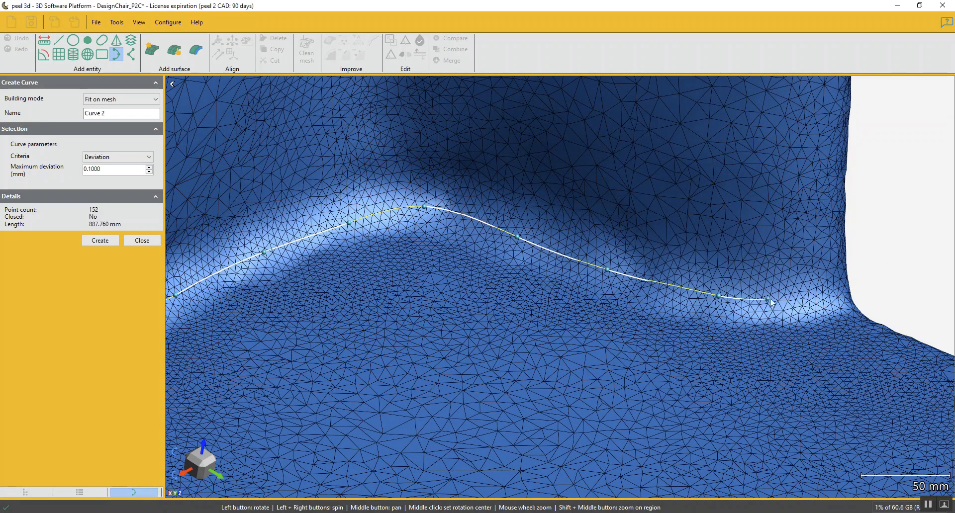
pyautogui.click(797, 292)
pyautogui.moveTo(840, 297); pyautogui.dragTo(823, 293)
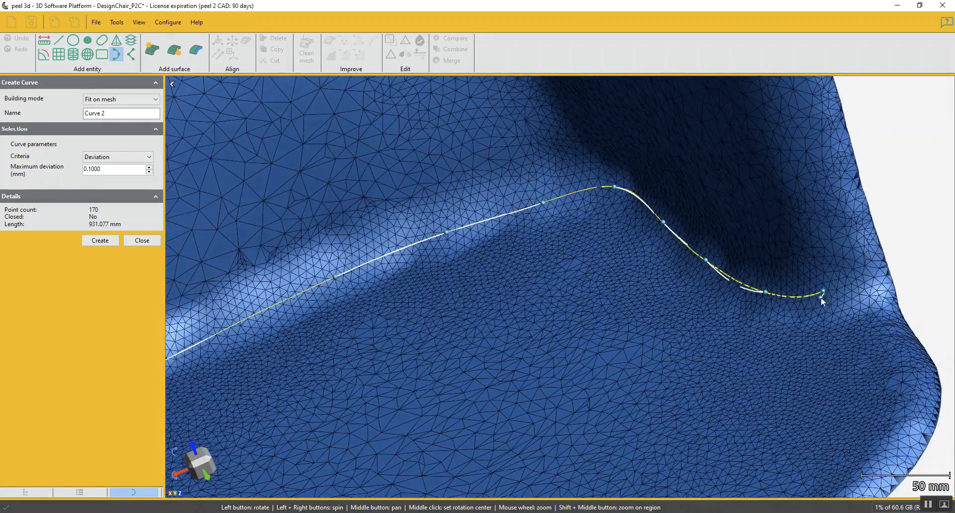
pyautogui.click(893, 288)
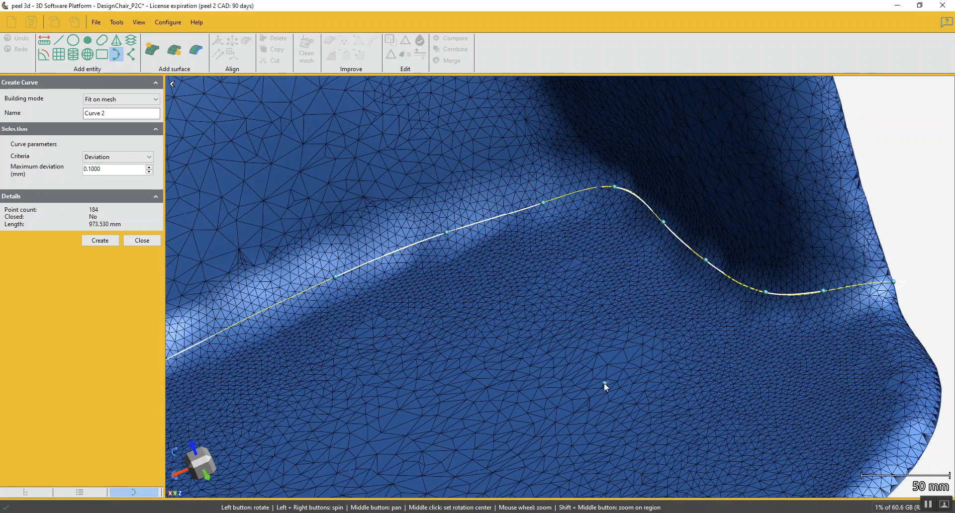
# Step: Set the curve's maximum deviation to 1 mm and create the seat crease curve
pyautogui.doubleClick(106, 169)
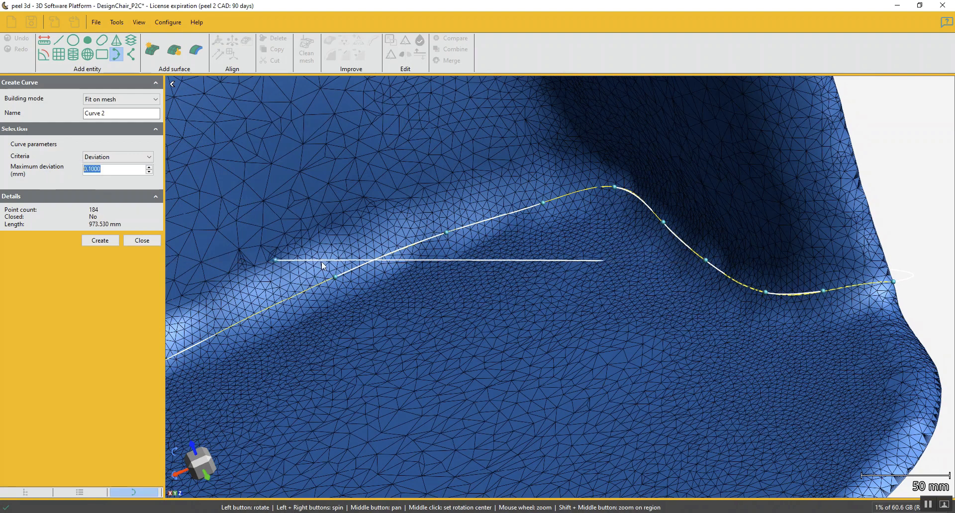
pyautogui.write('.5')
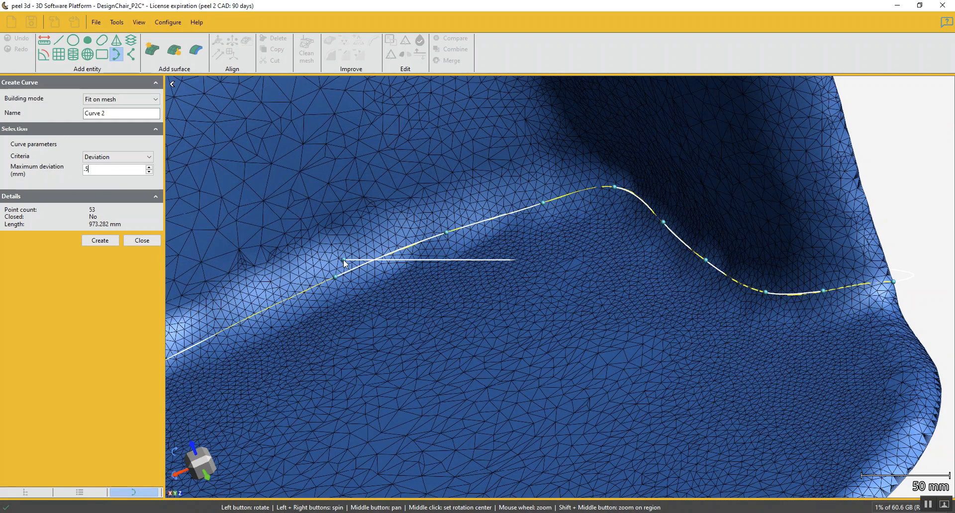
pyautogui.scroll(-4, 570, 336)
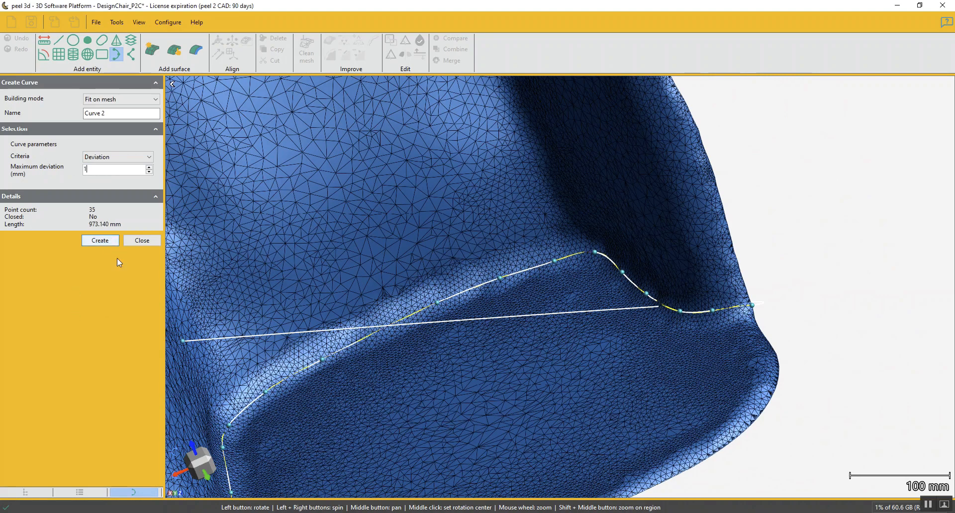
pyautogui.moveTo(398, 349); pyautogui.dragTo(277, 298)
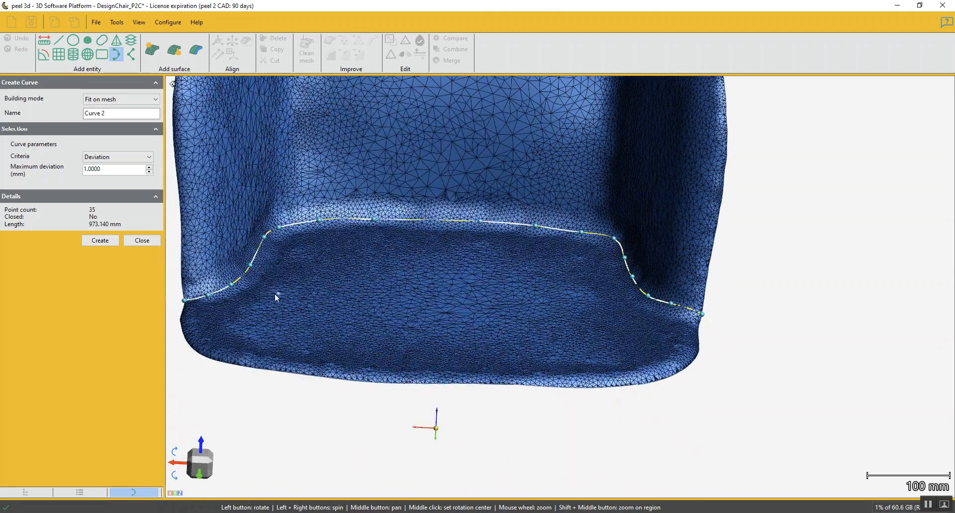
pyautogui.click(100, 241)
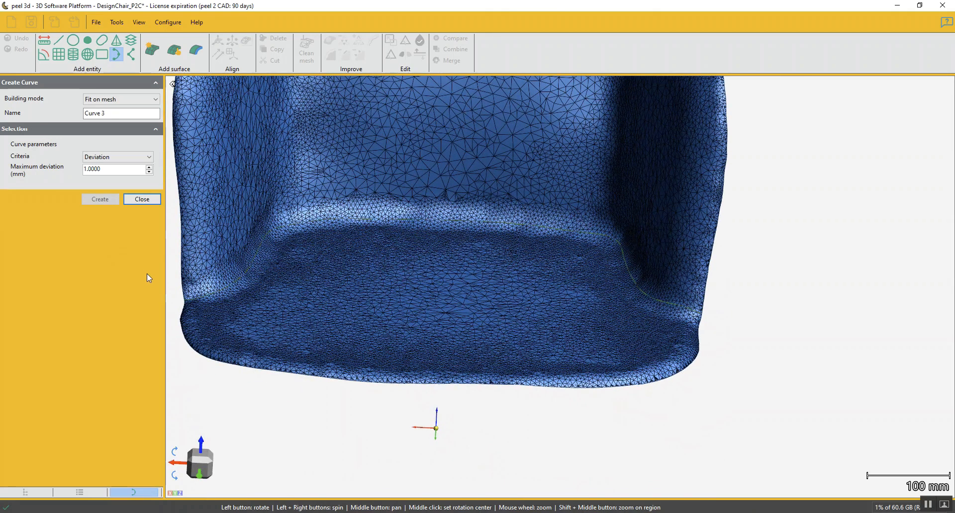
pyautogui.click(142, 199)
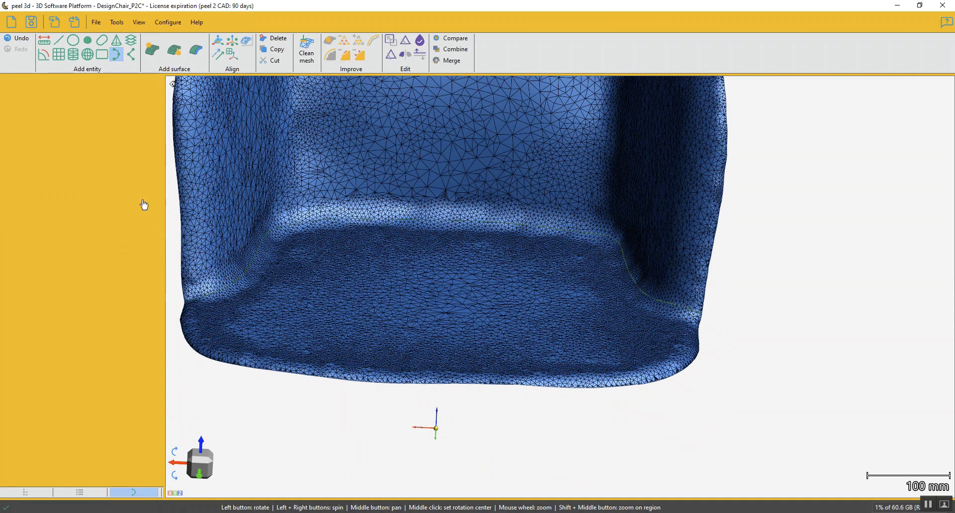
# Step: Cut Mesh 1 - Top by Curve 2 along the seat crease, keeping both parts
pyautogui.click(406, 42)
pyautogui.click(25, 131)
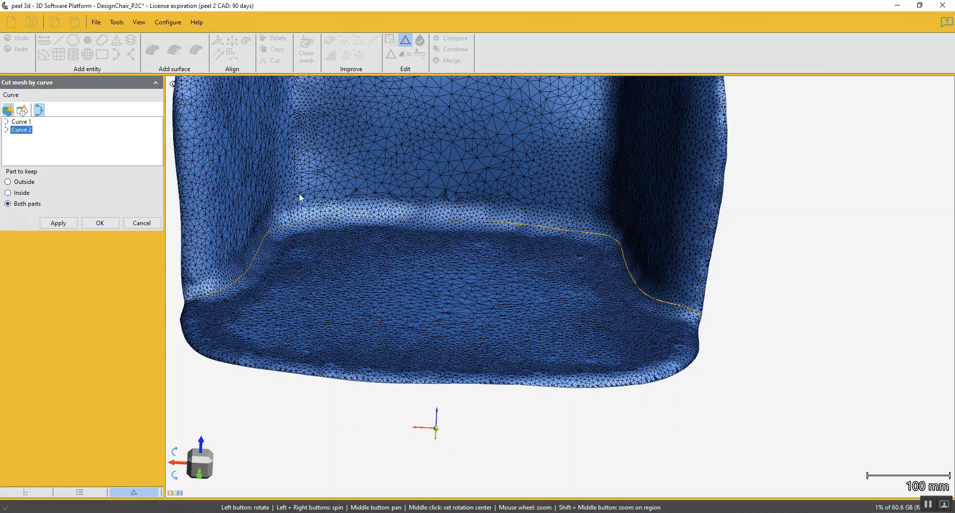
pyautogui.click(72, 227)
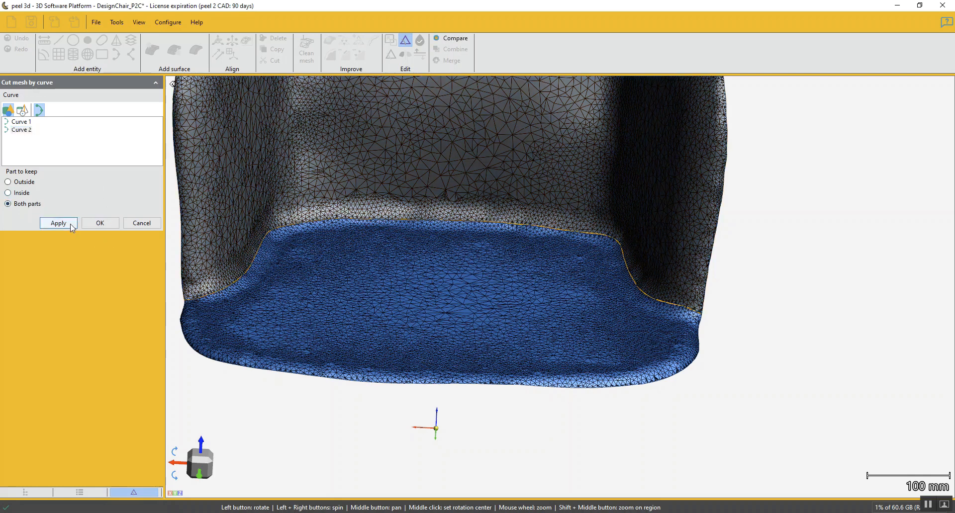
pyautogui.click(107, 225)
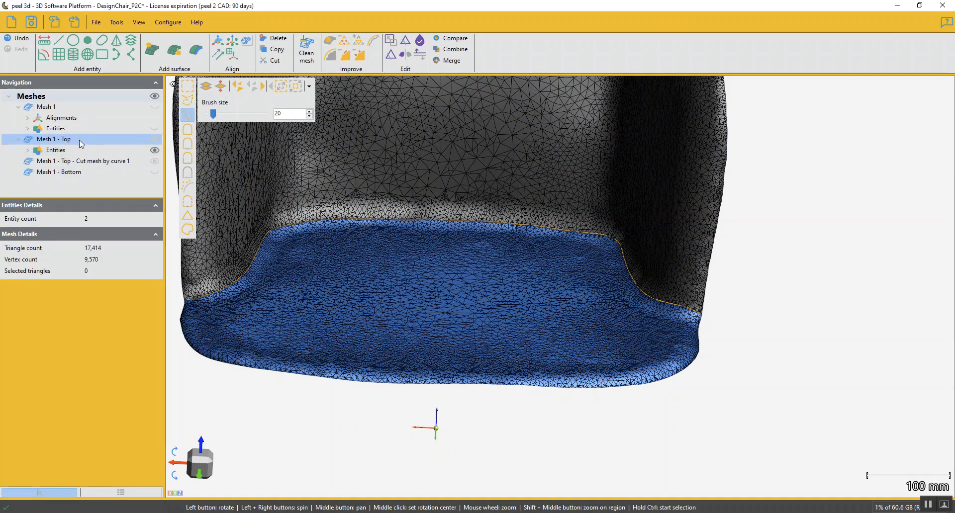
# Step: Rename the Mesh 1 - Top part as "Mesh 1 - Top - seat section" and hide it, leaving the backrest part selected
pyautogui.click(79, 139)
pyautogui.click(79, 139)
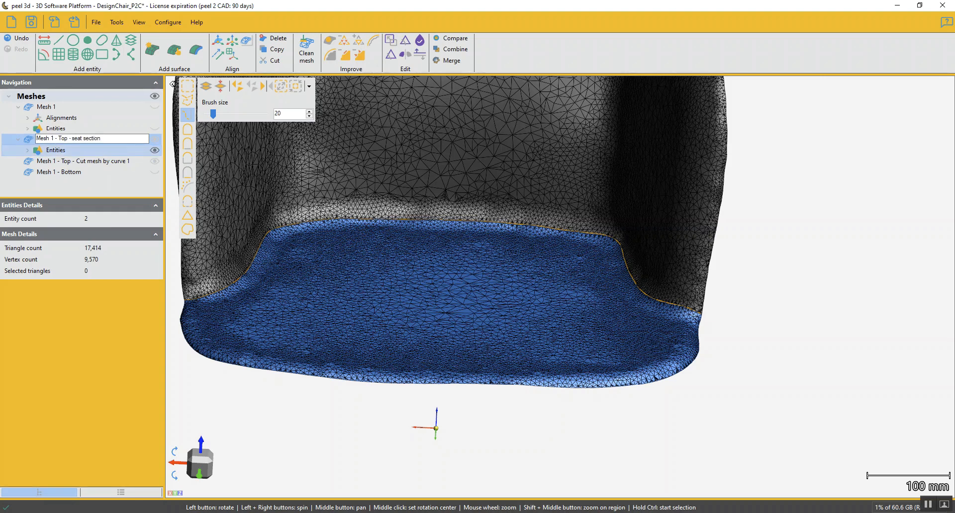
pyautogui.press('Return')
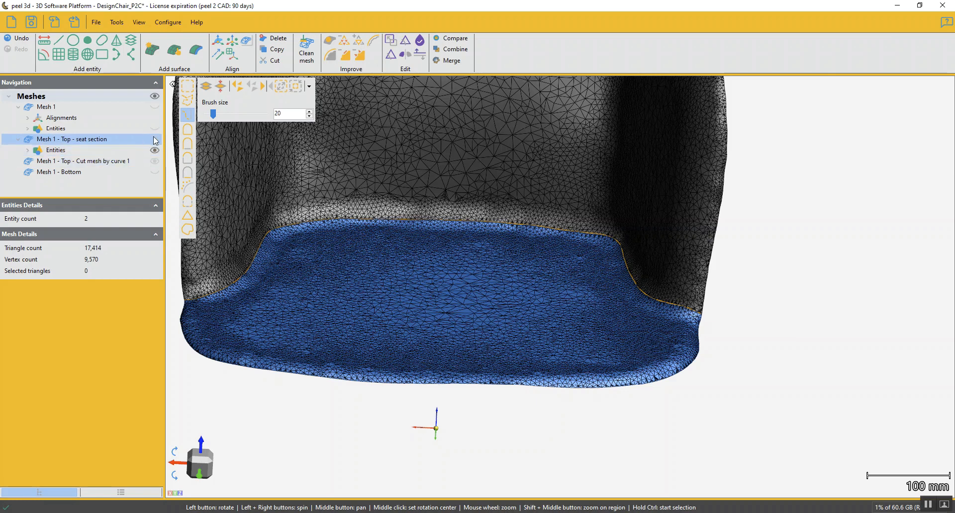
pyautogui.click(154, 138)
pyautogui.click(100, 161)
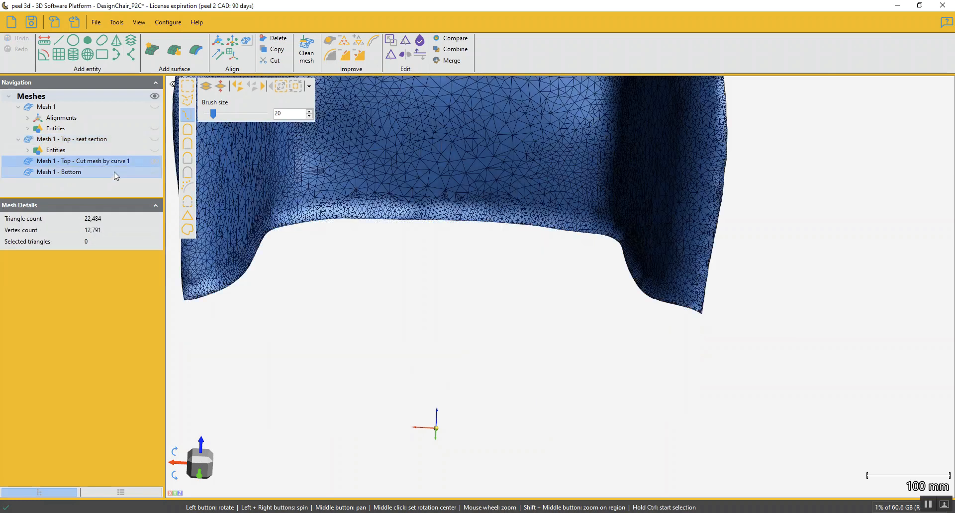
# Step: Start a fit-on-mesh curve at the backrest's lower edge and run it up the crease beside the left side panel
pyautogui.scroll(-5, 531, 171)
pyautogui.scroll(4, 492, 153)
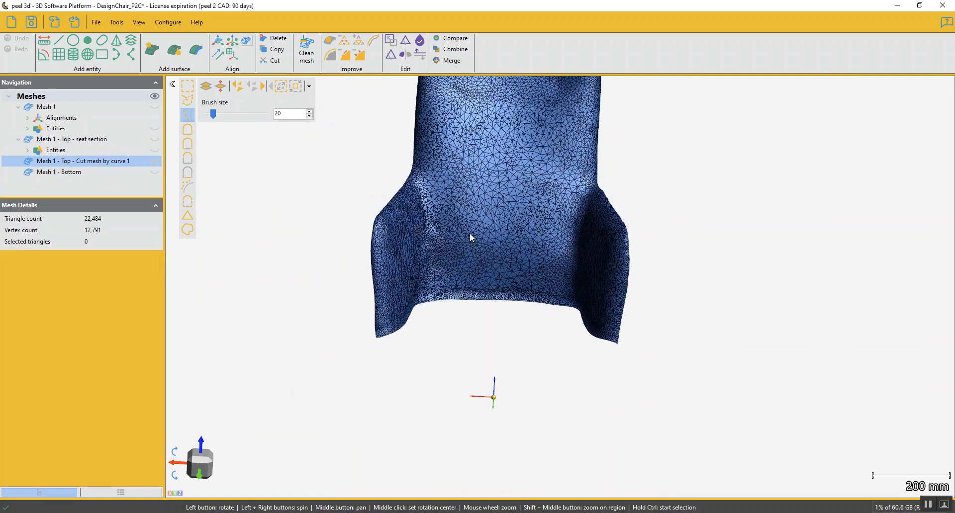
pyautogui.moveTo(472, 238); pyautogui.dragTo(400, 289)
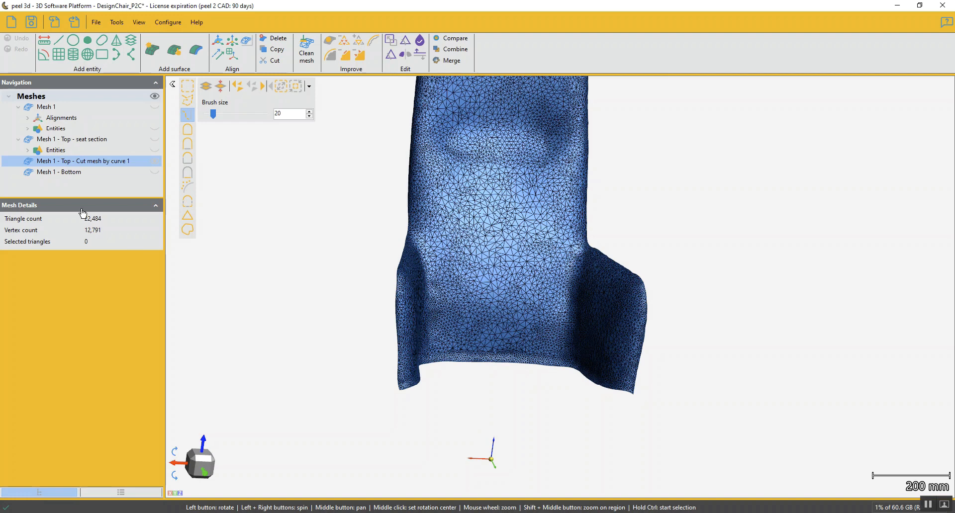
pyautogui.click(113, 55)
pyautogui.moveTo(423, 290); pyautogui.dragTo(457, 321)
pyautogui.scroll(5, 458, 325)
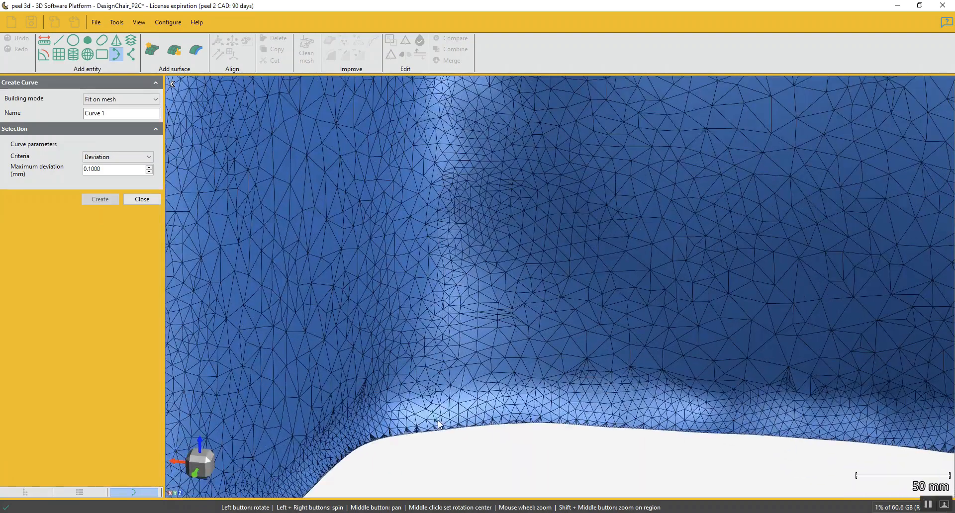
pyautogui.scroll(-5, 443, 311)
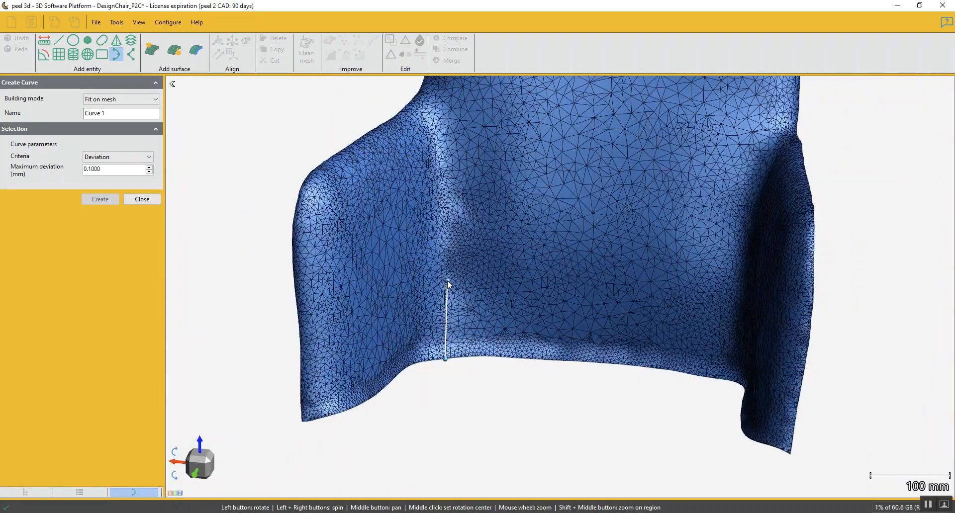
pyautogui.moveTo(458, 283)
pyautogui.mouseDown()
pyautogui.moveTo(437, 270)
pyautogui.moveTo(448, 279)
pyautogui.mouseUp()
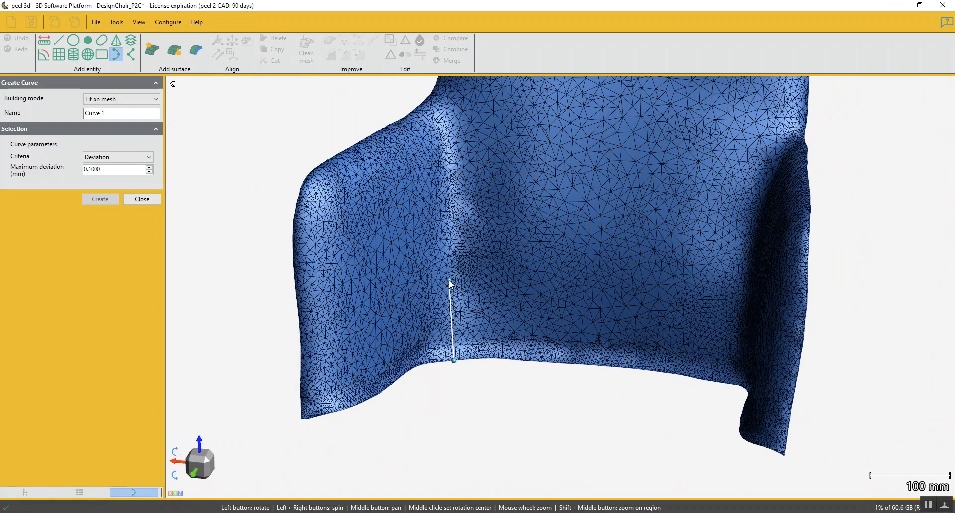
pyautogui.click(453, 275)
pyautogui.click(453, 221)
pyautogui.click(451, 144)
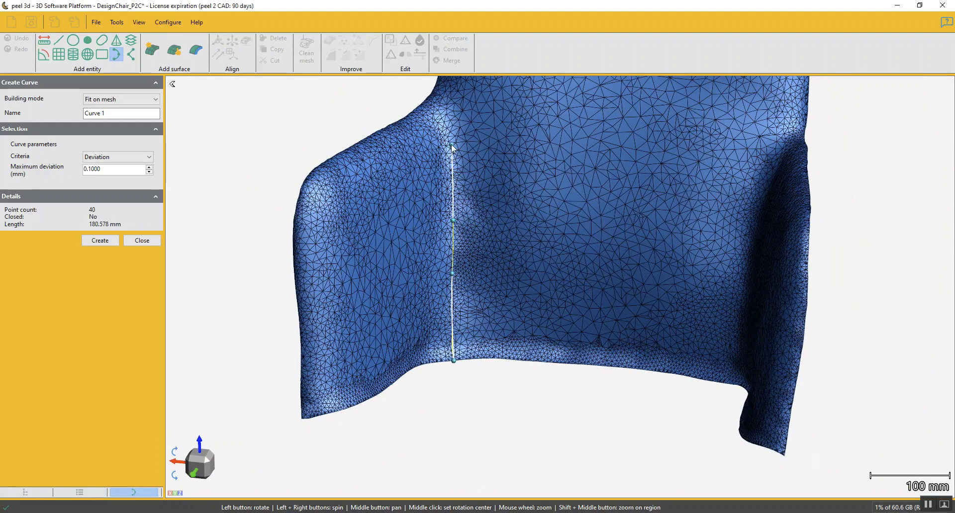
# Step: Extend the curve over the top of the left crease to the outer mesh edge
pyautogui.moveTo(461, 136); pyautogui.dragTo(509, 264)
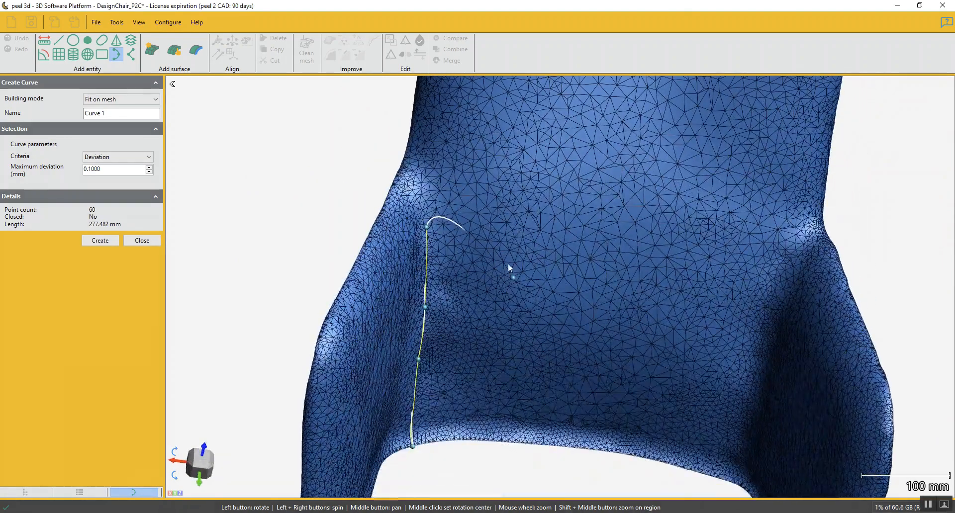
pyautogui.scroll(5, 425, 194)
pyautogui.click(403, 193)
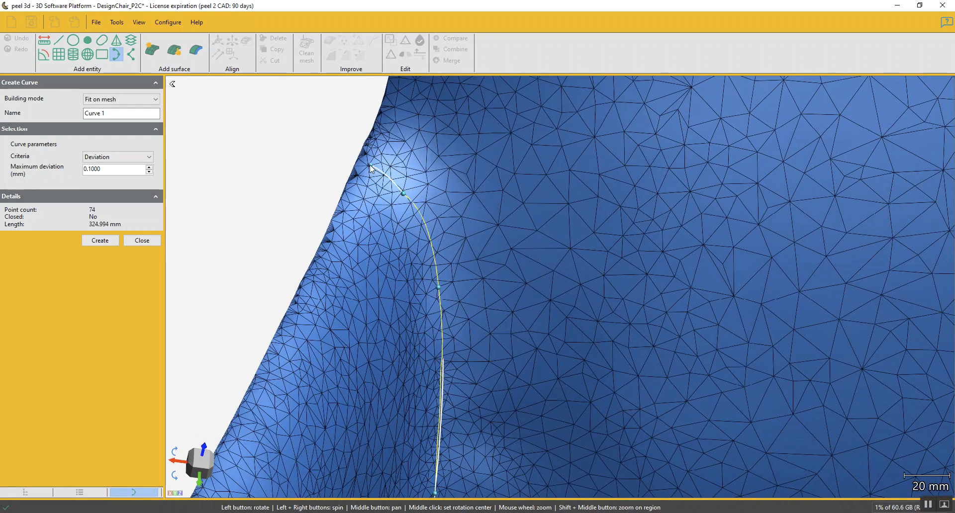
pyautogui.click(356, 165)
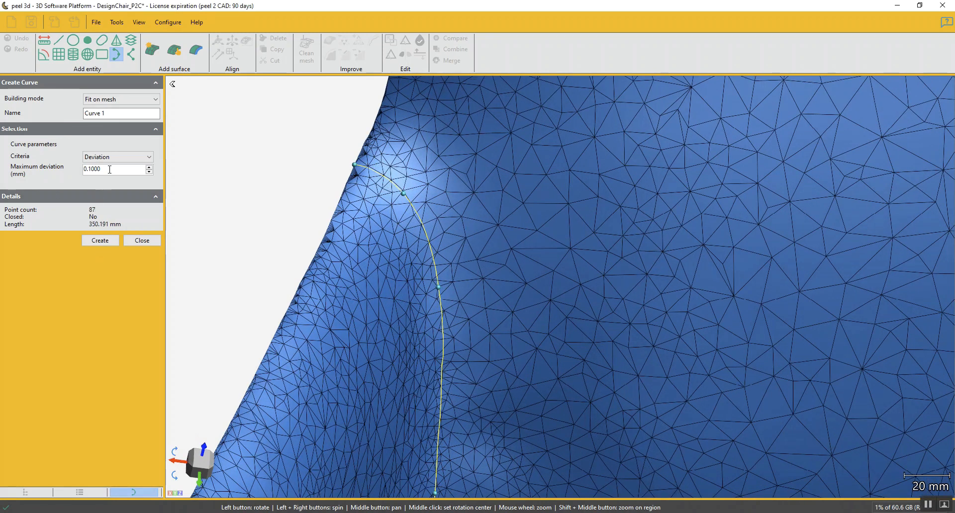
# Step: Set the curve's maximum deviation to 1 mm and create the left crease curve
pyautogui.moveTo(110, 169); pyautogui.dragTo(58, 174)
pyautogui.write('1')
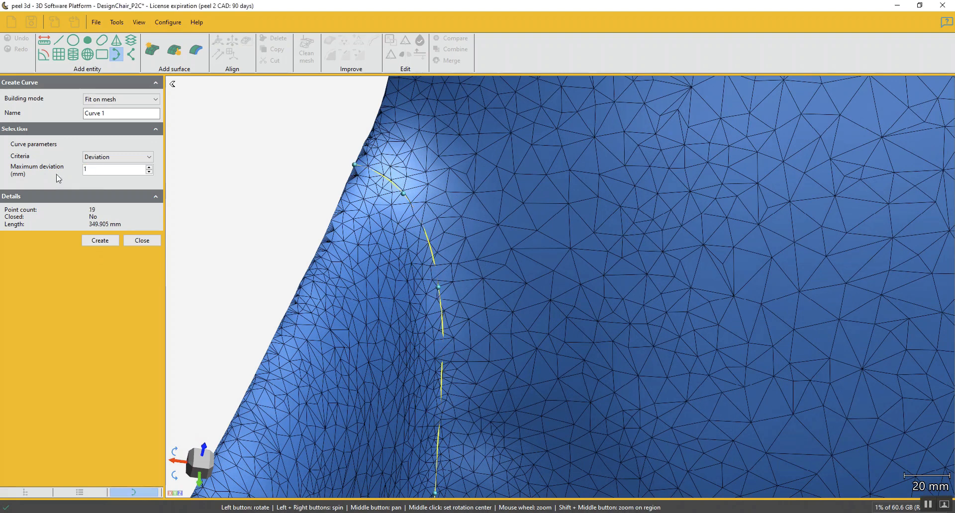
pyautogui.click(105, 241)
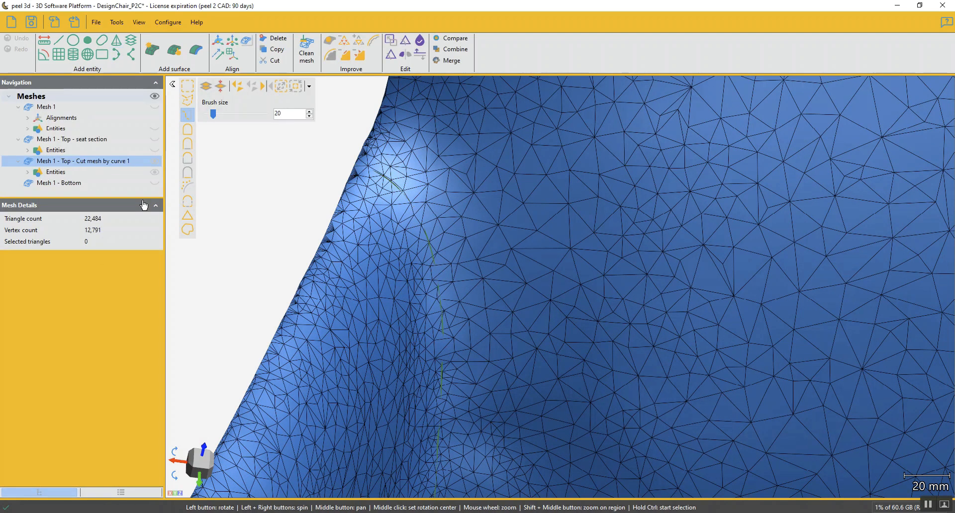
# Step: Try to cut the backrest mesh by Curve 1, keeping both parts
pyautogui.click(406, 40)
pyautogui.click(24, 122)
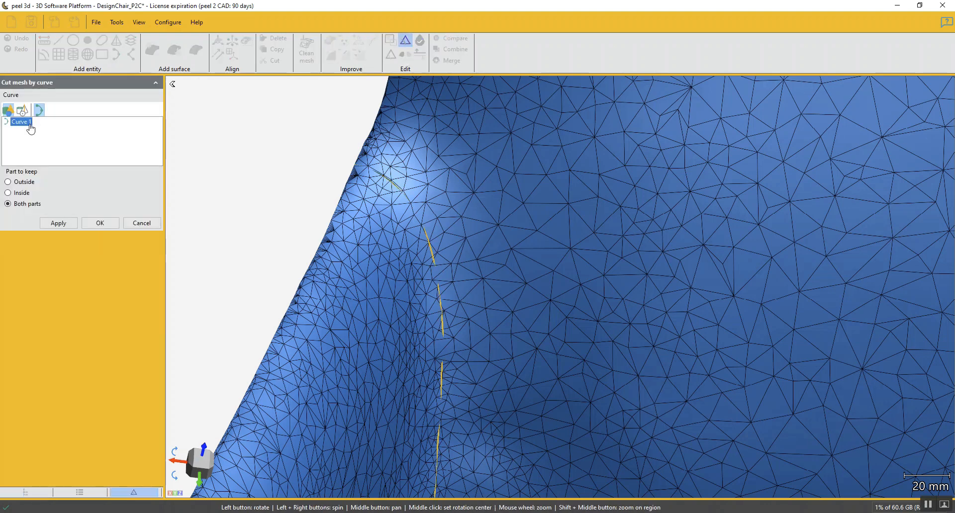
pyautogui.click(58, 223)
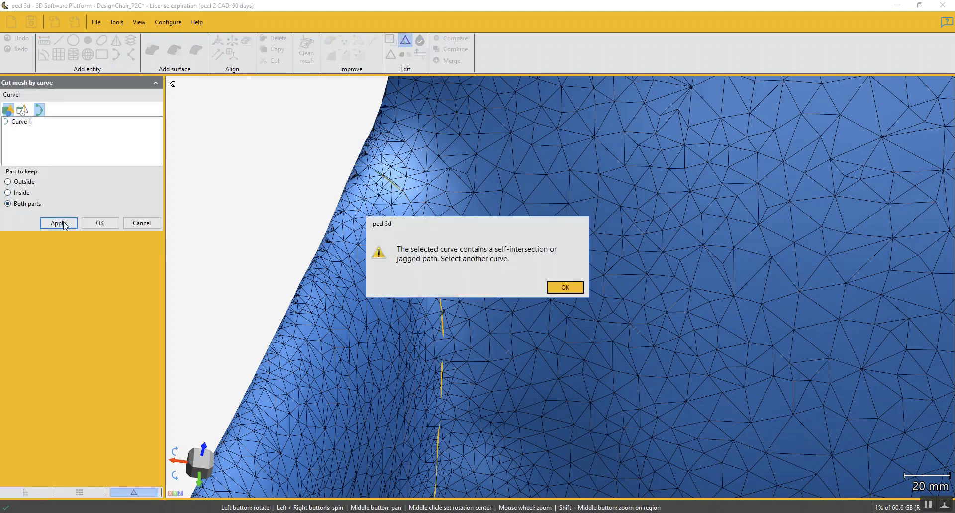
pyautogui.click(565, 288)
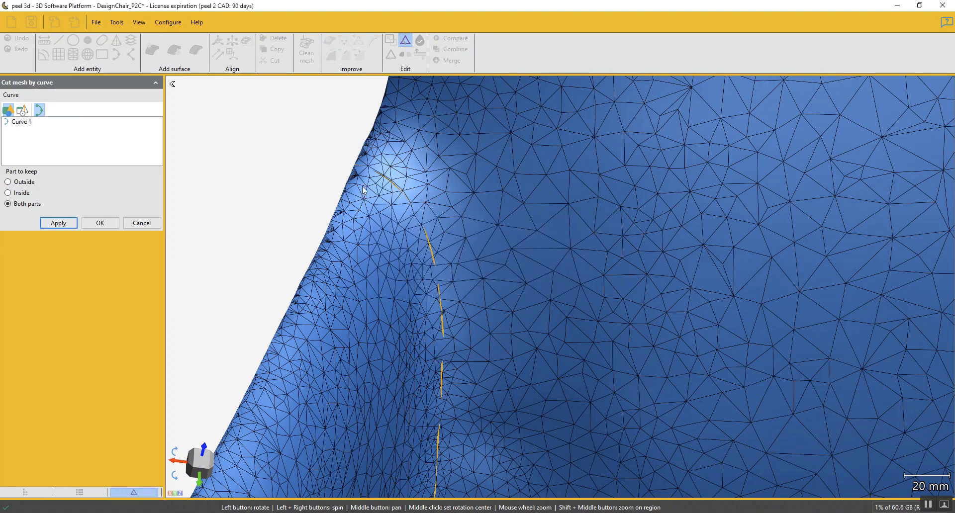
# Step: Check Curve 1's upper end at the mesh edge, retry the cut, and leave the command
pyautogui.scroll(3, 366, 189)
pyautogui.scroll(-3, 340, 139)
pyautogui.middleClick(339, 147)
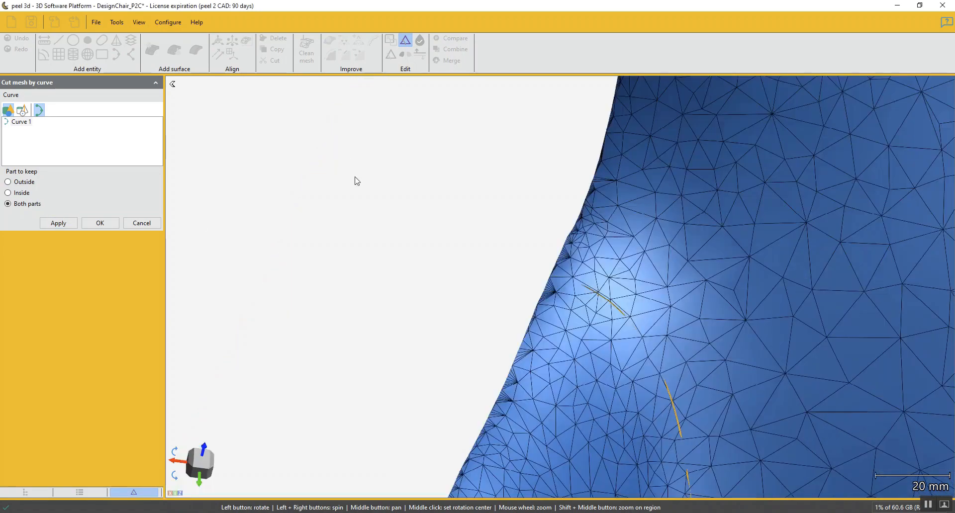
pyautogui.scroll(4, 538, 281)
pyautogui.scroll(-4, 574, 271)
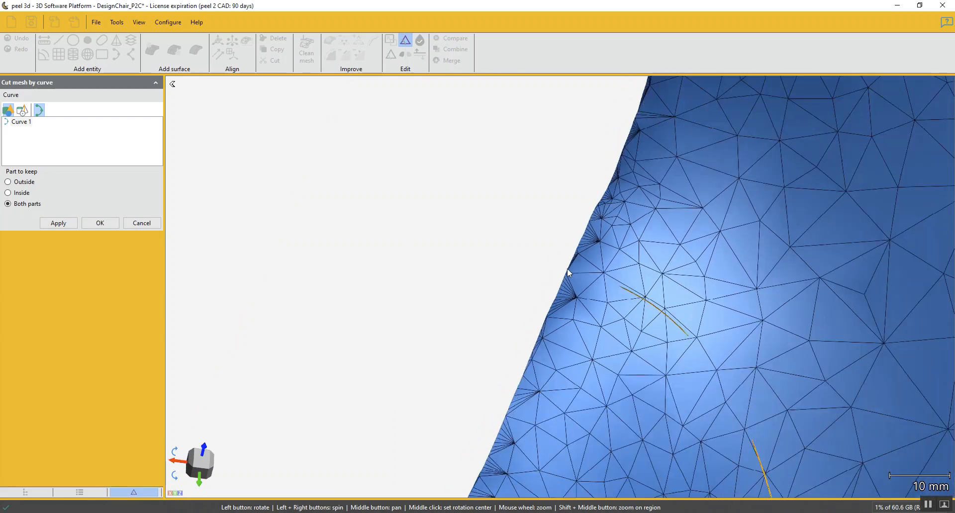
pyautogui.click(110, 224)
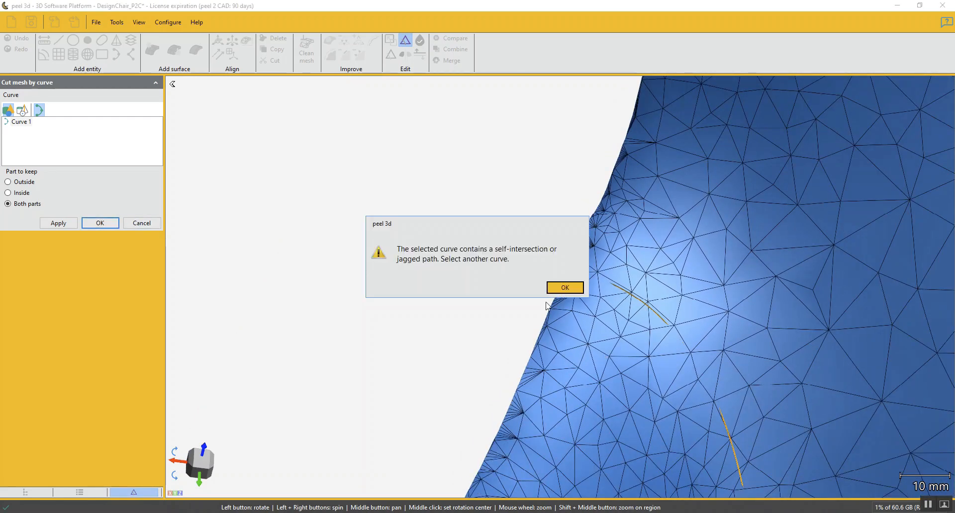
pyautogui.click(565, 288)
pyautogui.click(155, 227)
# Step: Examine Curve 1 along the left crease and where it meets the backrest's lower edge
pyautogui.scroll(-4, 563, 394)
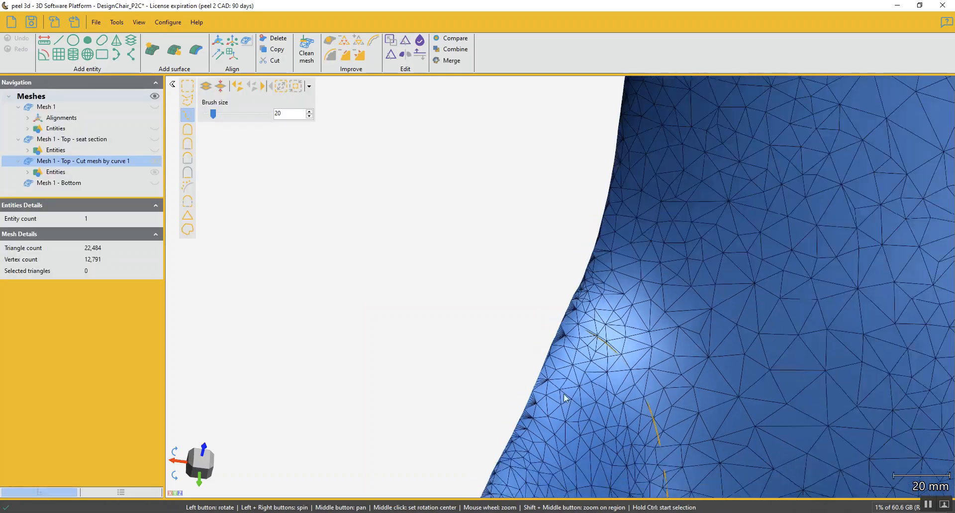
pyautogui.moveTo(674, 409); pyautogui.dragTo(627, 261, button='middle')
pyautogui.scroll(-3, 628, 261)
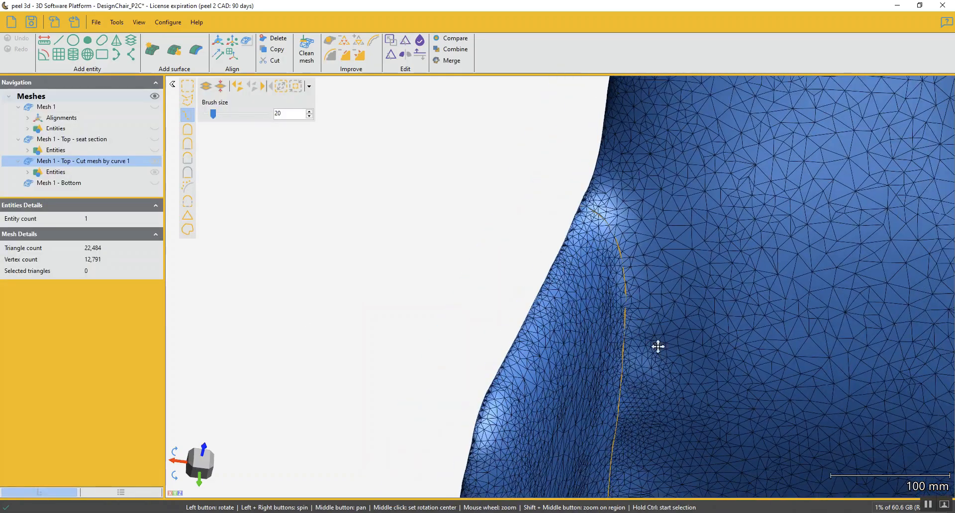
pyautogui.moveTo(659, 347); pyautogui.dragTo(614, 222, button='middle')
pyautogui.moveTo(634, 476); pyautogui.dragTo(624, 402)
pyautogui.moveTo(584, 483); pyautogui.dragTo(595, 291, button='middle')
pyautogui.scroll(5, 596, 291)
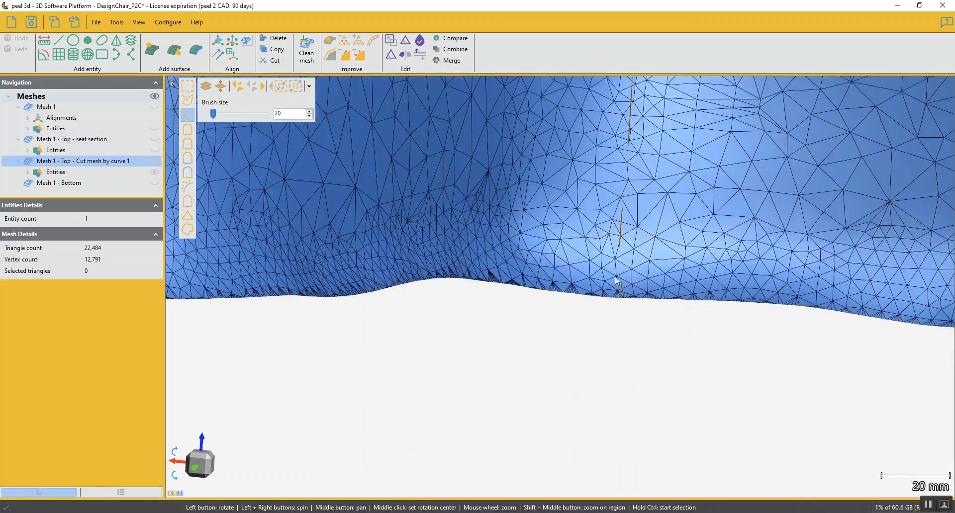
pyautogui.scroll(3, 615, 282)
pyautogui.scroll(-7, 647, 285)
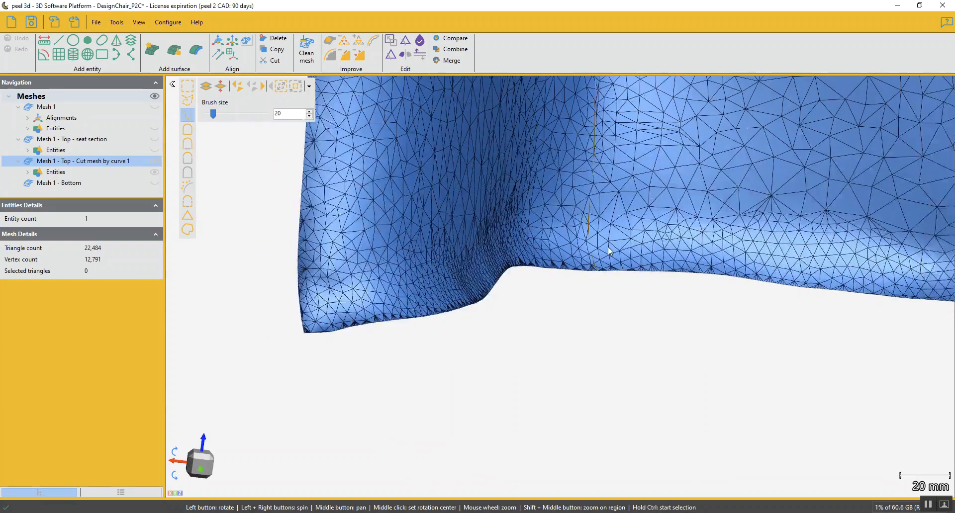
pyautogui.moveTo(609, 254); pyautogui.dragTo(600, 304, button='middle')
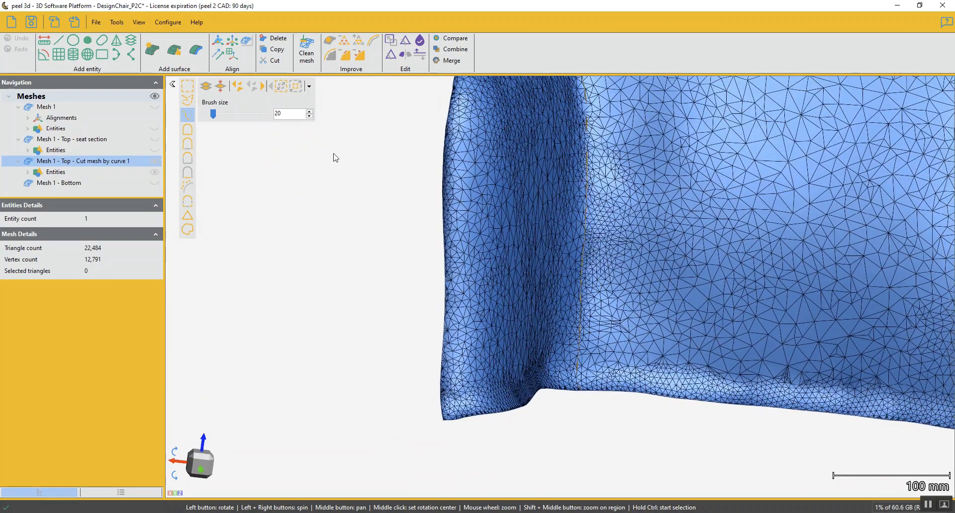
# Step: Delete Curve 1 from the backrest mesh's entities
pyautogui.click(27, 171)
pyautogui.click(65, 183)
pyautogui.rightClick(64, 185)
pyautogui.click(94, 190)
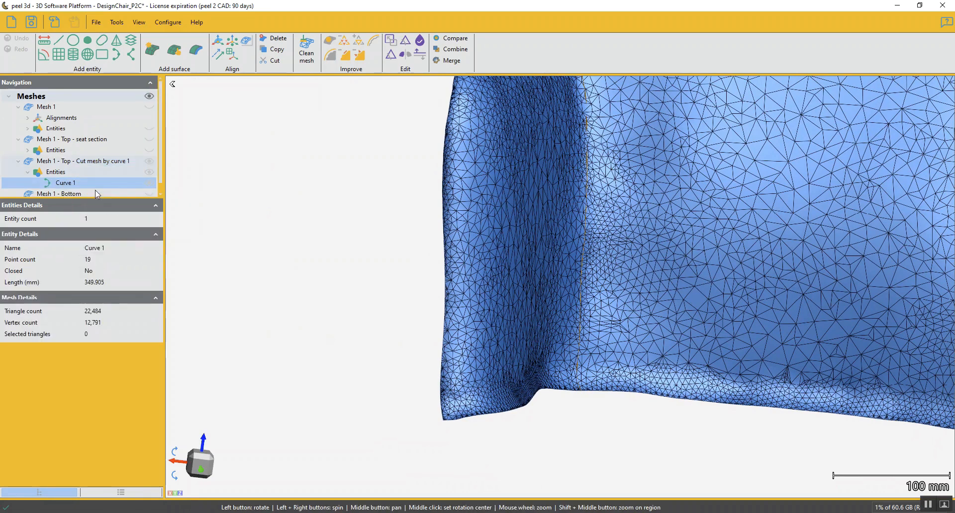
pyautogui.click(520, 286)
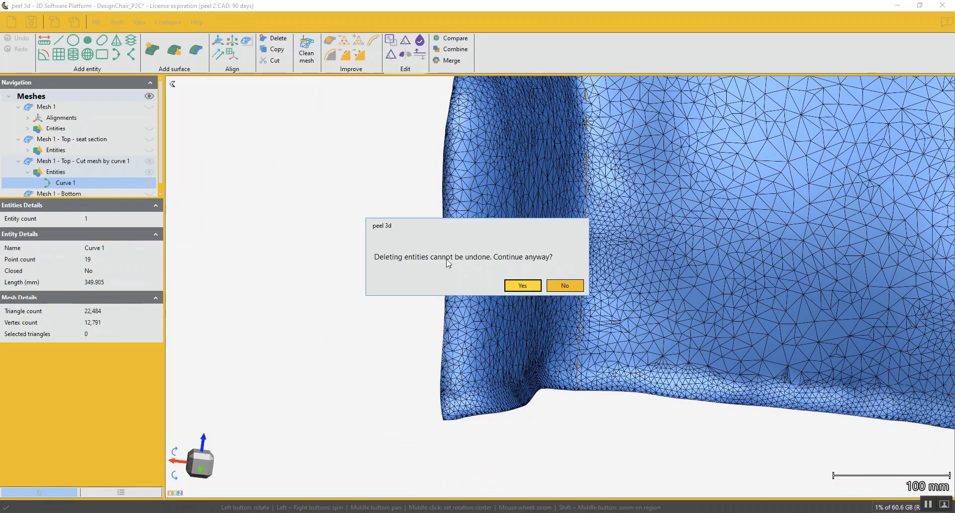
# Step: Start a new fit-on-mesh curve at the backrest's lower edge and place its points up the left side crease
pyautogui.click(116, 55)
pyautogui.moveTo(623, 291); pyautogui.dragTo(652, 222)
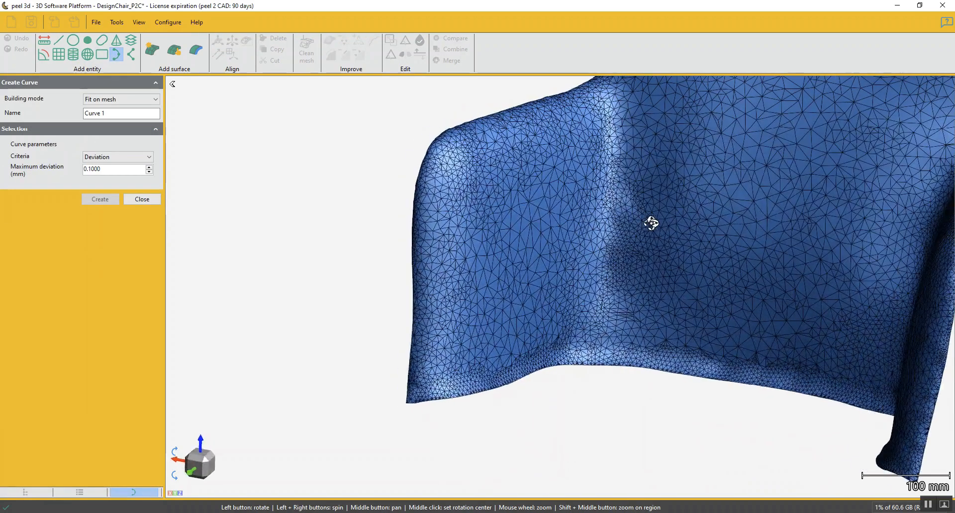
pyautogui.moveTo(647, 319); pyautogui.dragTo(619, 343)
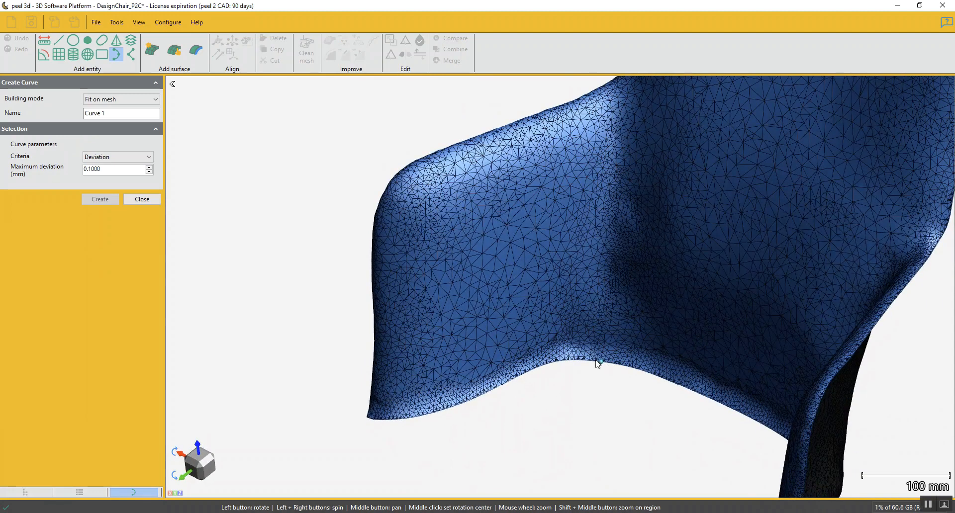
pyautogui.click(599, 362)
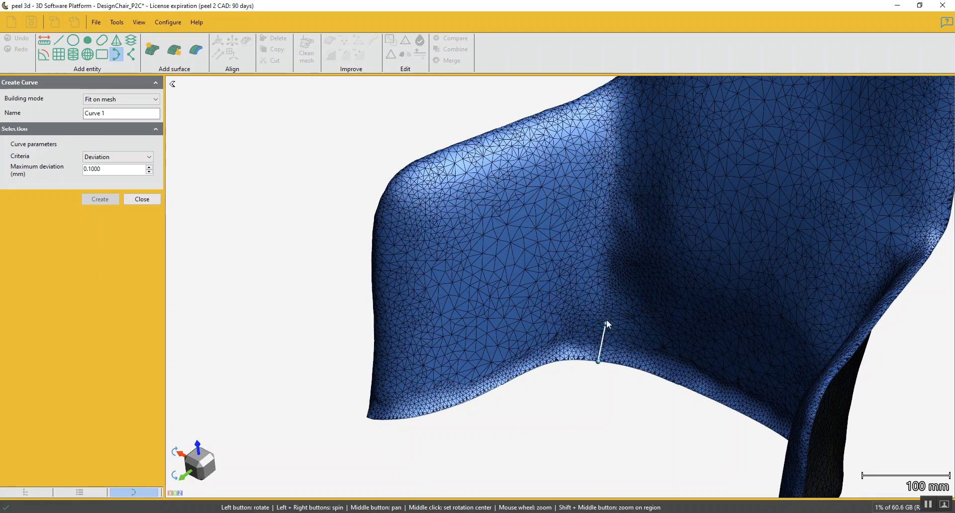
pyautogui.click(606, 285)
pyautogui.click(616, 205)
pyautogui.click(621, 139)
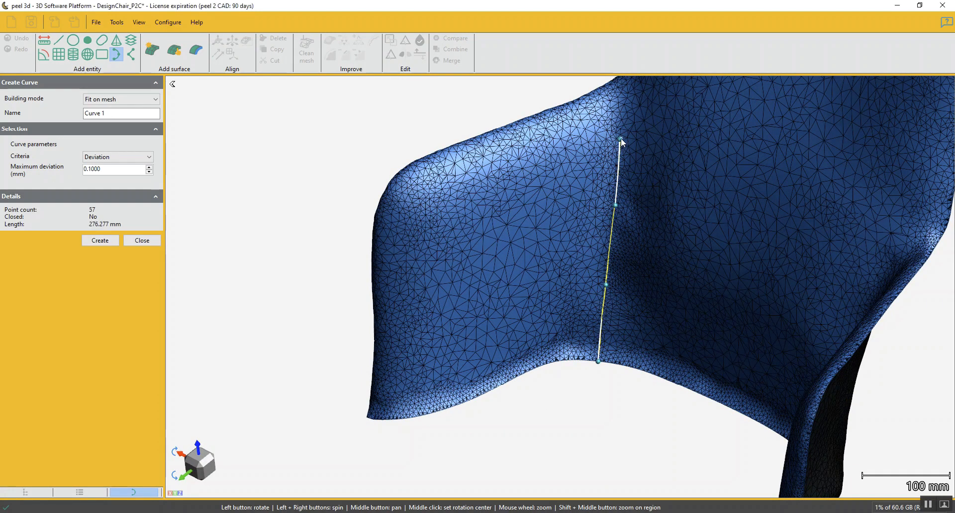
# Step: Extend the new curve over the upper end of the left crease to the mesh's outer edge
pyautogui.moveTo(676, 100); pyautogui.dragTo(640, 262, button='middle')
pyautogui.moveTo(640, 261); pyautogui.dragTo(656, 261)
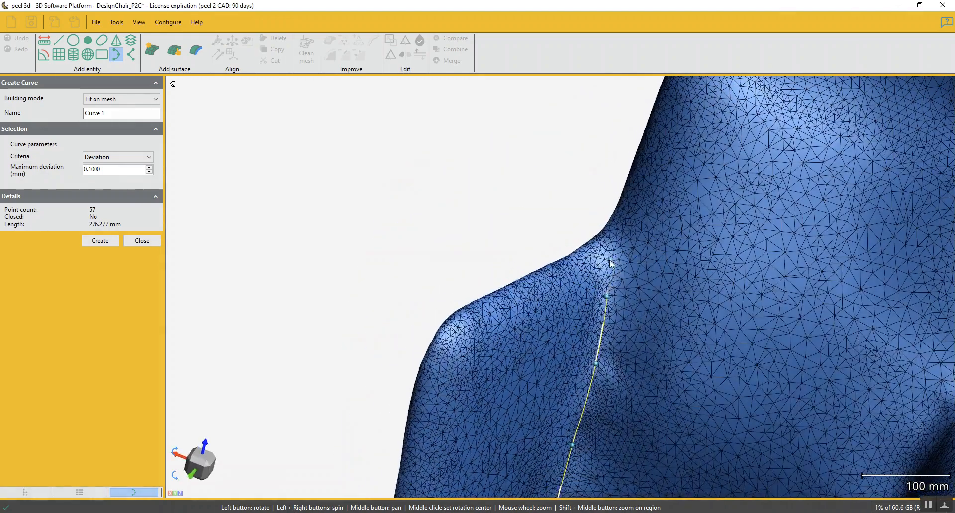
pyautogui.click(607, 257)
pyautogui.scroll(5, 608, 245)
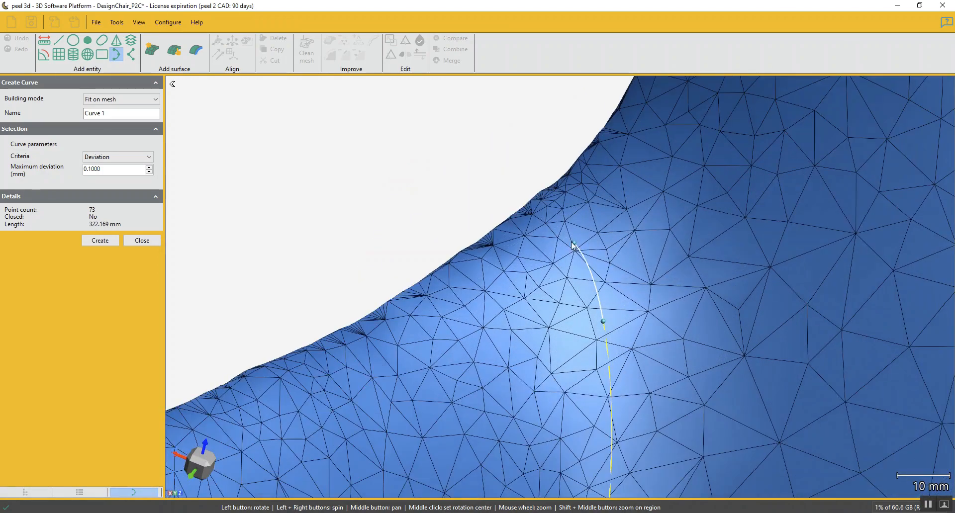
pyautogui.click(566, 231)
pyautogui.click(532, 198)
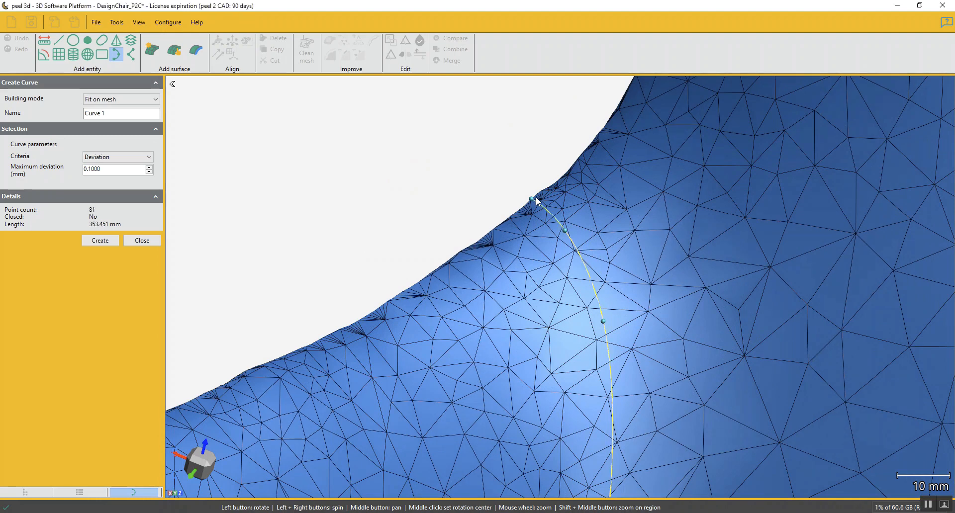
# Step: Set the new curve's maximum deviation to 0.5 mm and create it
pyautogui.doubleClick(115, 169)
pyautogui.write('.5')
pyautogui.click(96, 241)
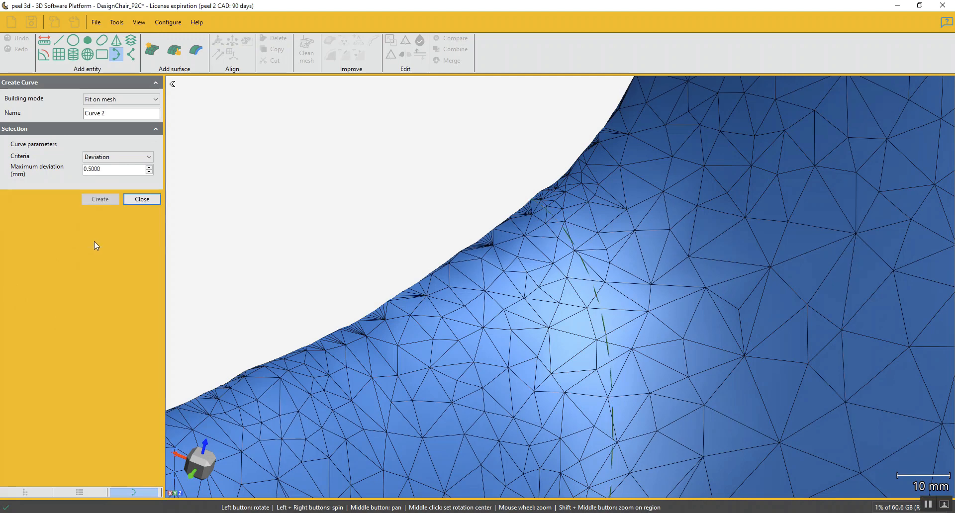
# Step: Cut the backrest mesh along Curve 1, keeping both parts, to separate the first arm section
pyautogui.click(149, 200)
pyautogui.click(406, 40)
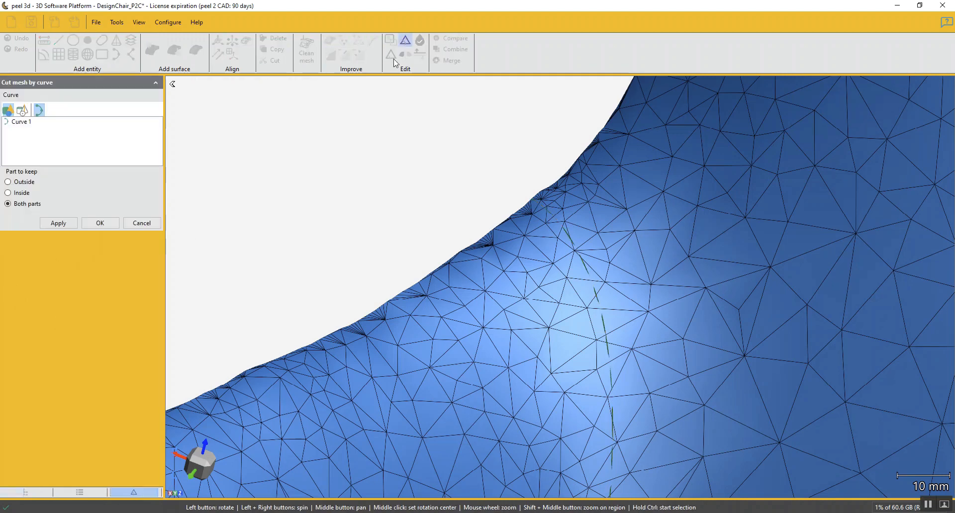
pyautogui.click(24, 125)
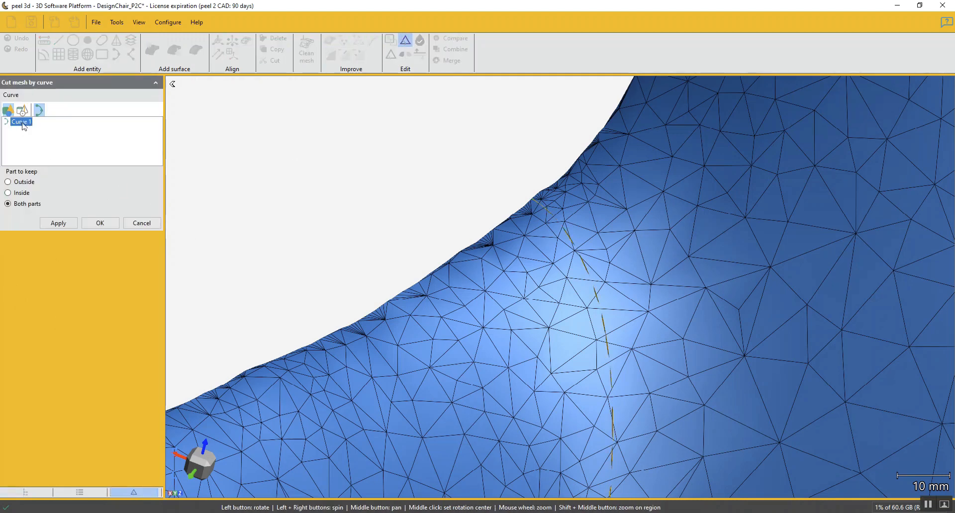
pyautogui.click(68, 225)
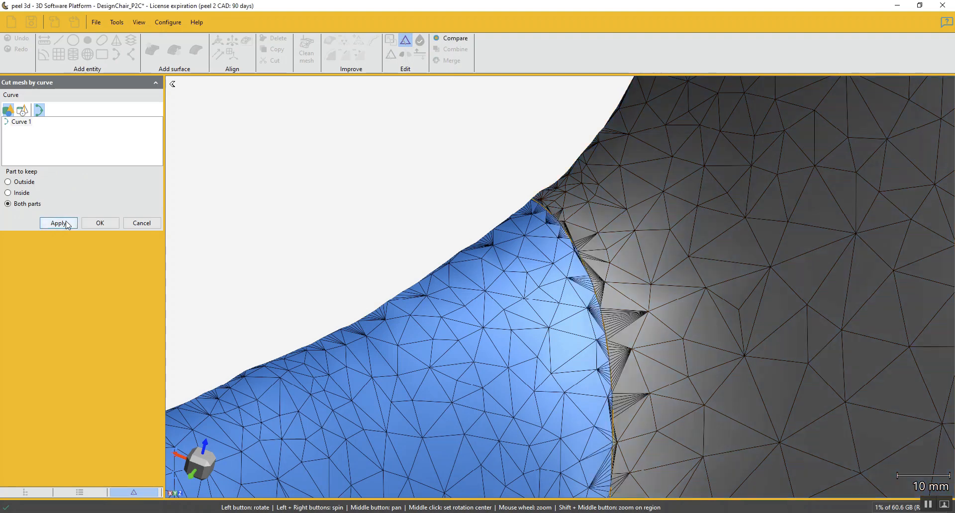
pyautogui.click(100, 224)
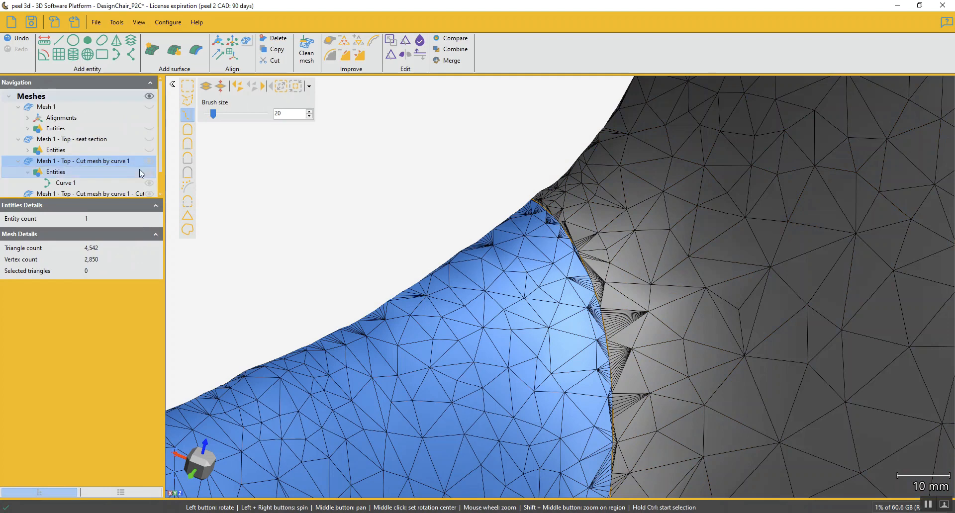
# Step: Rename the separated arm mesh as "Mesh 1 - Top - Right arm section"
pyautogui.scroll(-1, 140, 170)
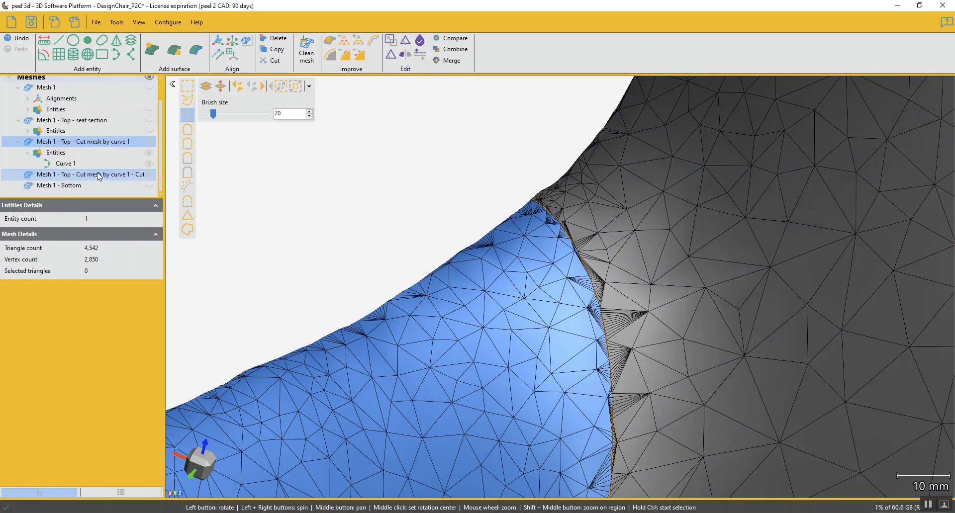
pyautogui.click(92, 142)
pyautogui.click(84, 143)
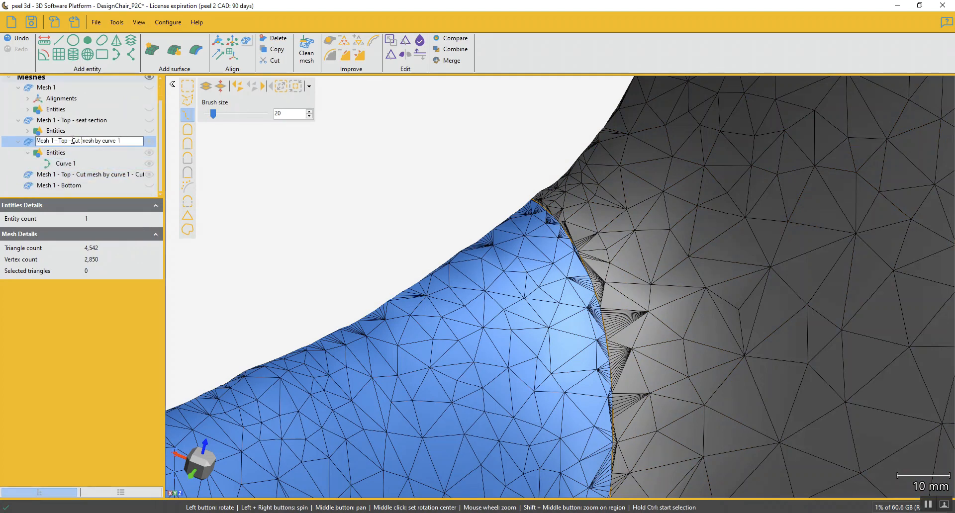
pyautogui.moveTo(73, 140); pyautogui.dragTo(170, 158)
pyautogui.write('Righ')
pyautogui.press('Return')
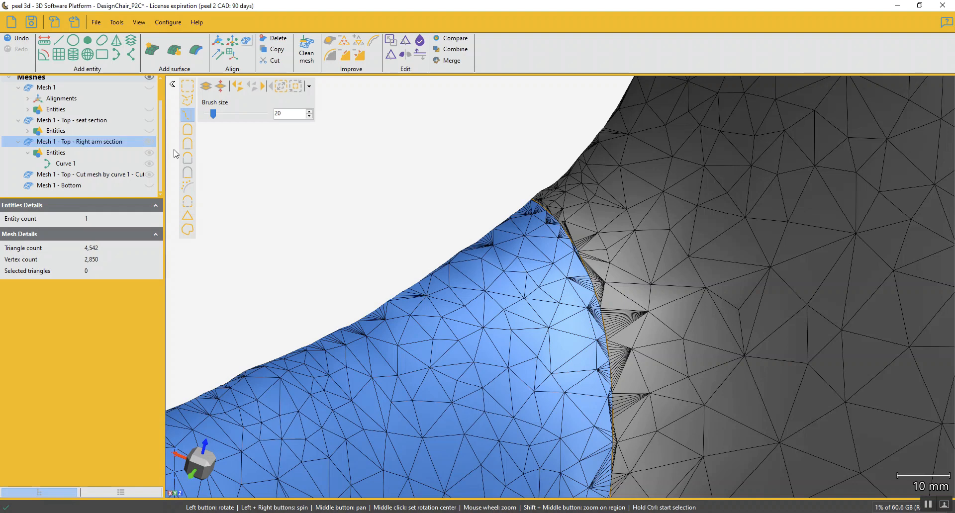
# Step: Hide the right arm section and make the remaining backrest and arm mesh the active one
pyautogui.click(88, 175)
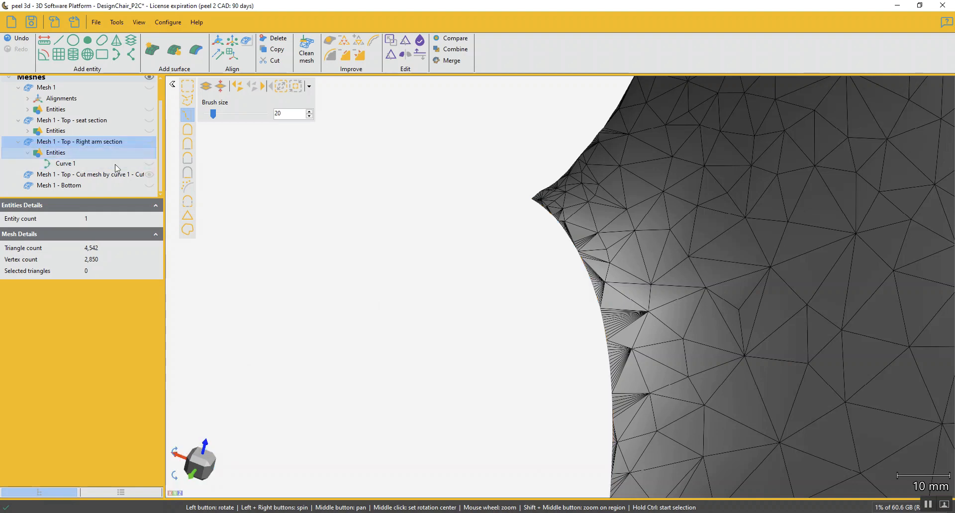
pyautogui.scroll(-5, 585, 199)
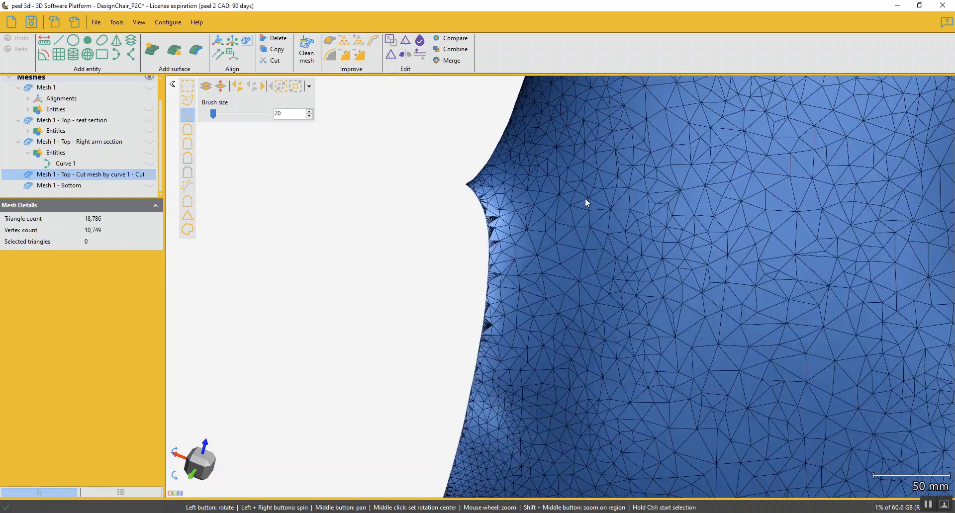
pyautogui.moveTo(676, 243); pyautogui.dragTo(559, 353)
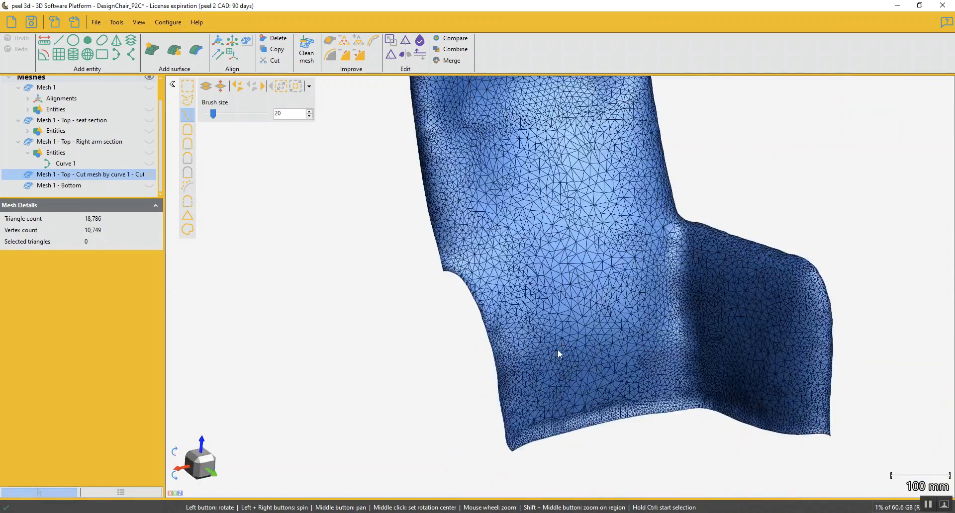
pyautogui.moveTo(641, 283); pyautogui.dragTo(395, 338)
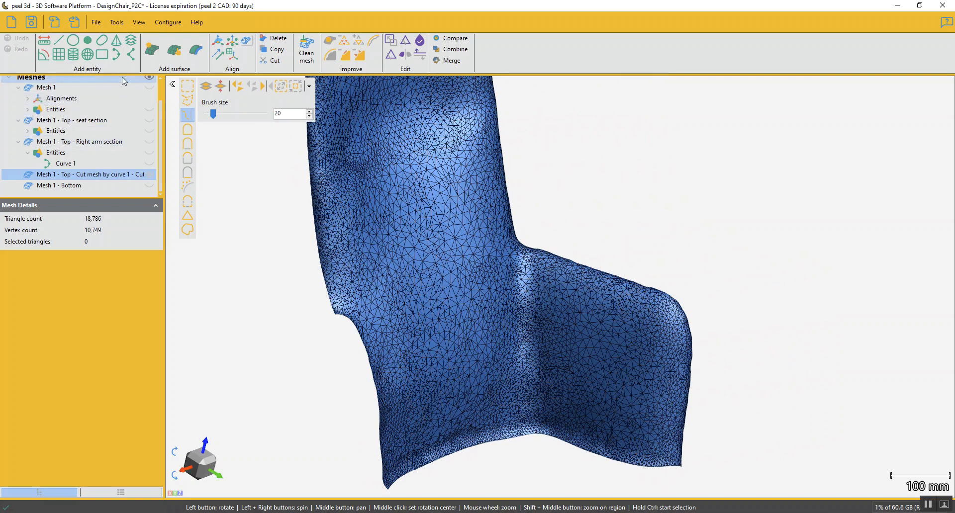
# Step: Start a fit-on-mesh curve at the backrest's lower edge beside the remaining arm and place its points up the crease
pyautogui.click(118, 54)
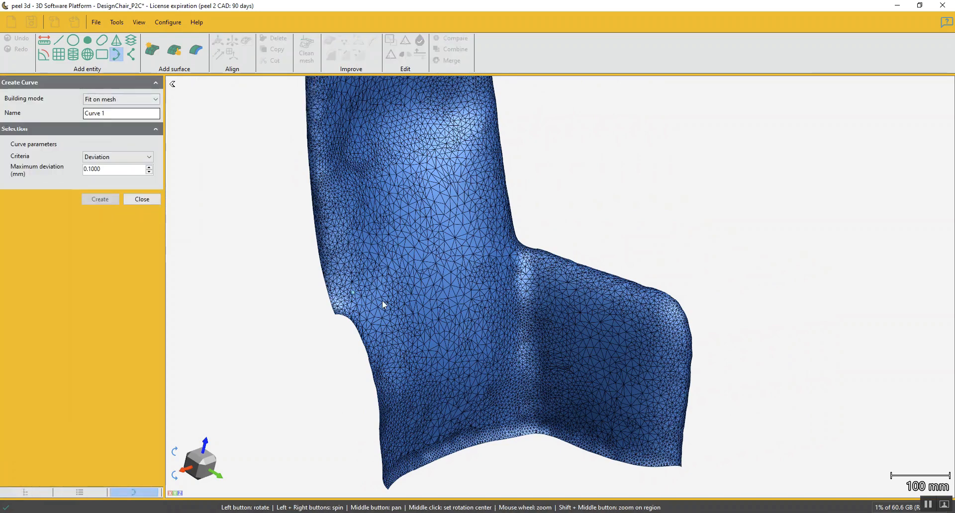
pyautogui.scroll(5, 534, 368)
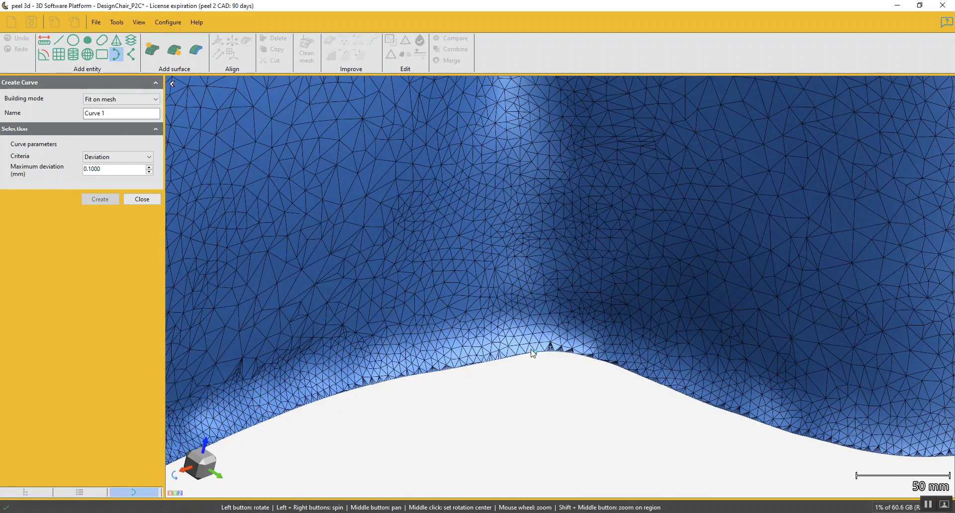
pyautogui.scroll(-5, 727, 285)
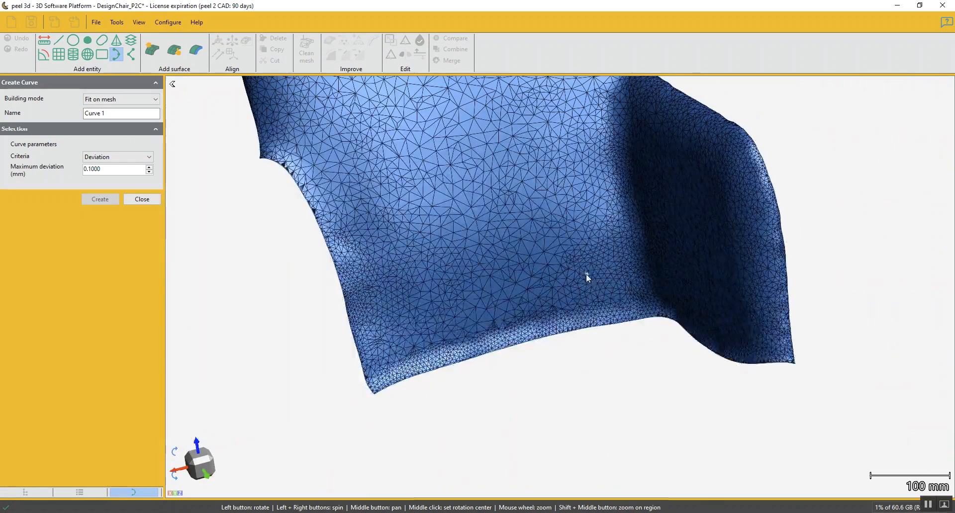
pyautogui.click(201, 473)
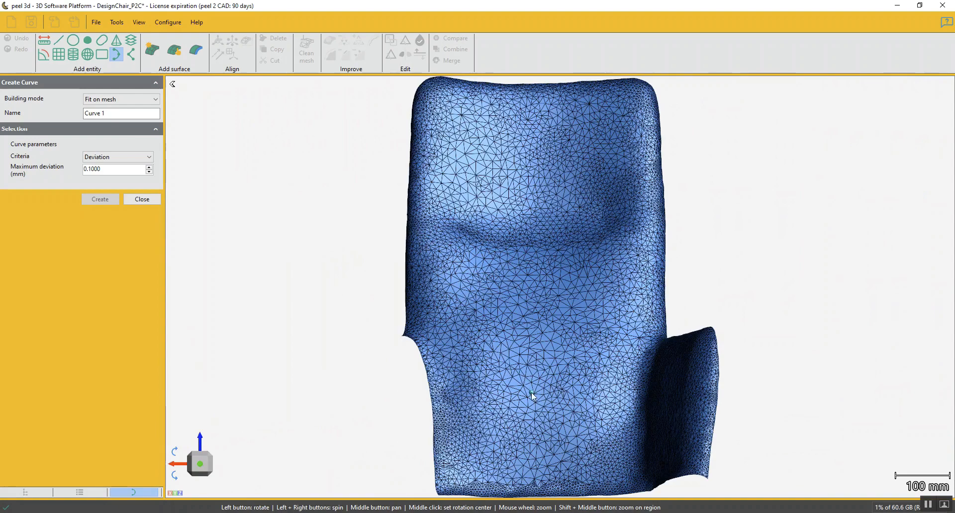
pyautogui.moveTo(529, 392); pyautogui.dragTo(542, 275, button='middle')
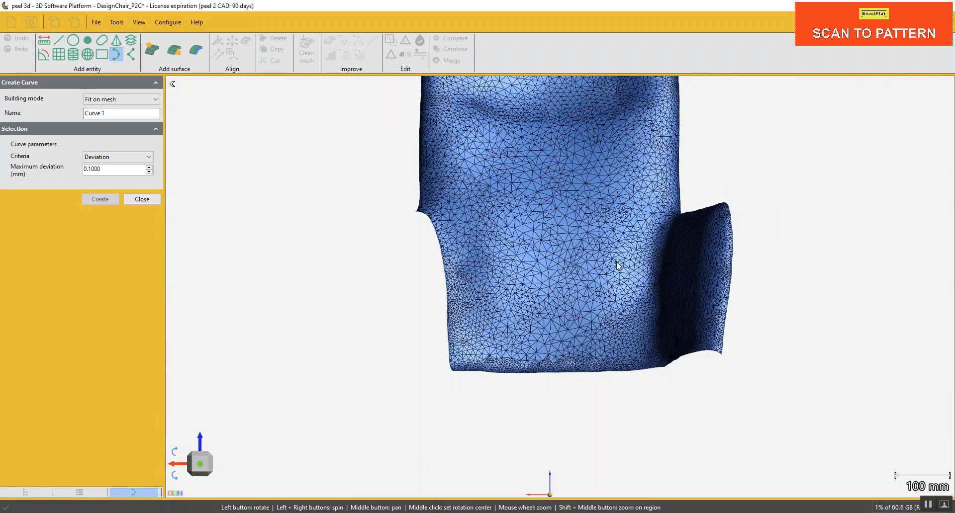
pyautogui.moveTo(618, 264); pyautogui.dragTo(623, 286)
pyautogui.moveTo(611, 318); pyautogui.dragTo(633, 320)
pyautogui.scroll(6, 631, 365)
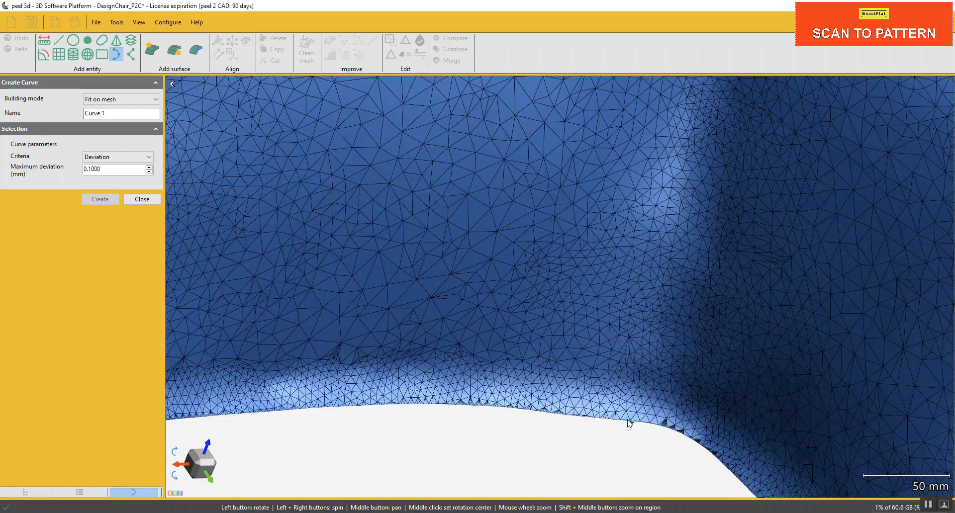
pyautogui.click(627, 424)
pyautogui.scroll(-10, 663, 317)
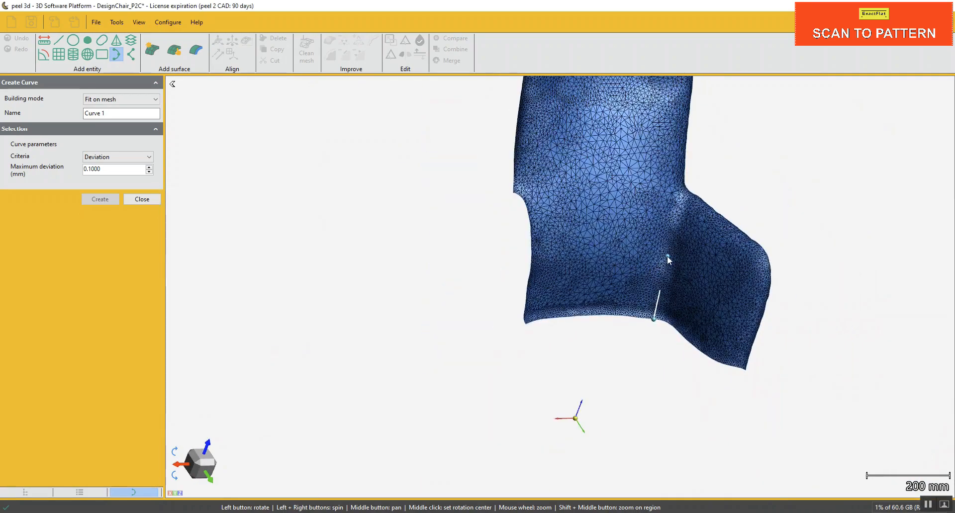
pyautogui.click(668, 255)
pyautogui.click(679, 209)
# Step: Extend the curve over the crease's upper end, finishing exactly on the mesh's outer edge
pyautogui.moveTo(683, 198); pyautogui.dragTo(658, 275, button='middle')
pyautogui.scroll(2, 630, 299)
pyautogui.scroll(3, 631, 301)
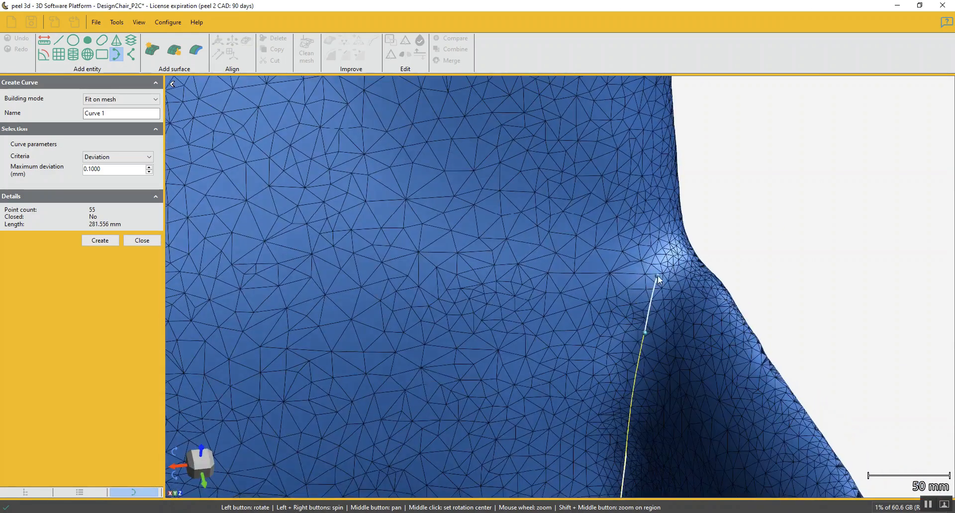
pyautogui.click(693, 255)
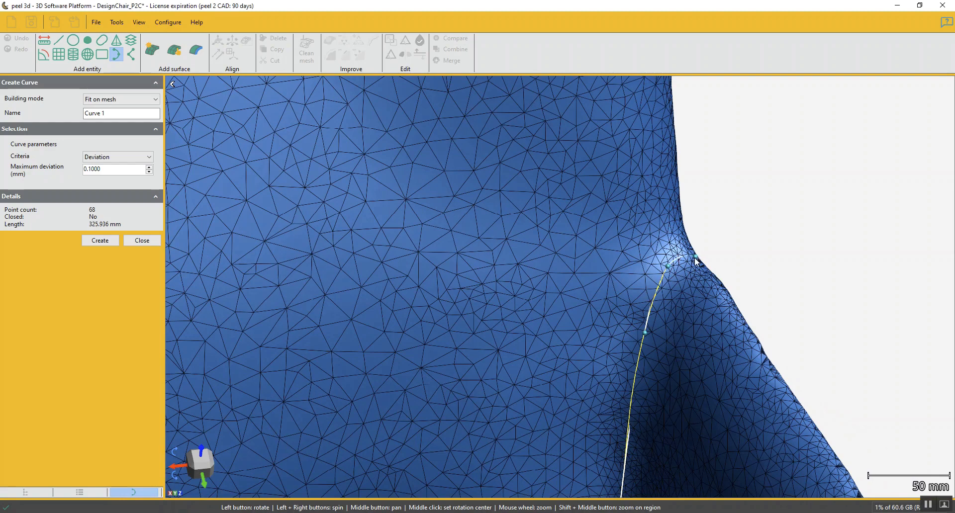
pyautogui.scroll(3, 695, 258)
pyautogui.scroll(6, 697, 254)
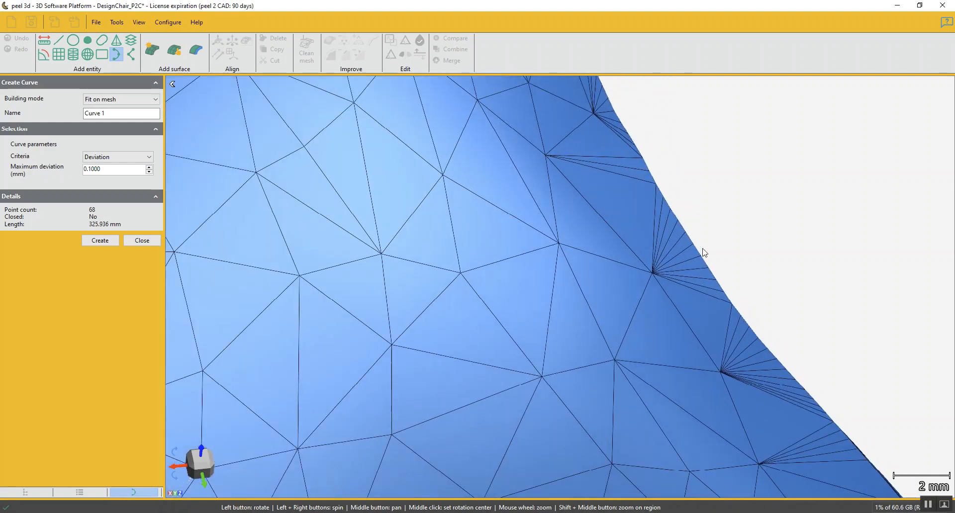
pyautogui.click(695, 245)
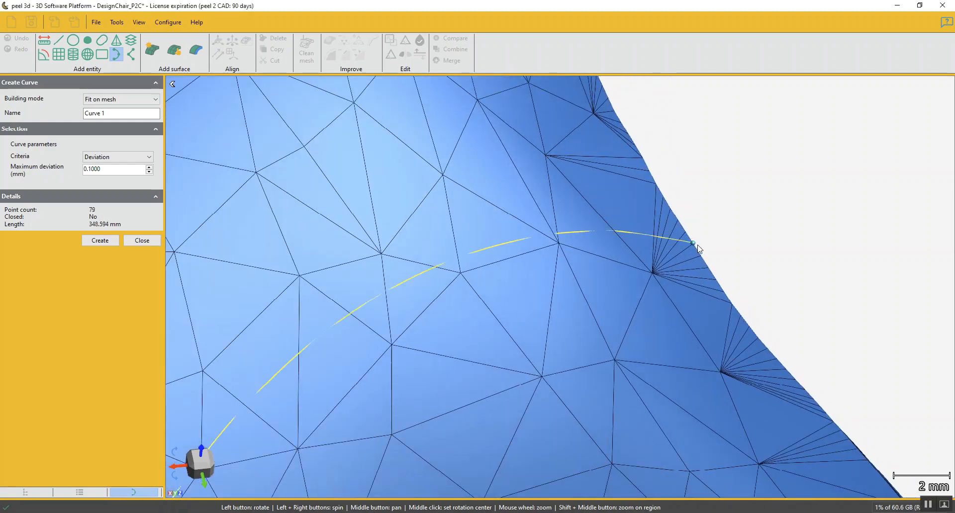
# Step: Set the curve's maximum deviation to 0.5 mm and create the curve between the backrest and remaining arm
pyautogui.scroll(-6, 628, 273)
pyautogui.scroll(-5, 551, 398)
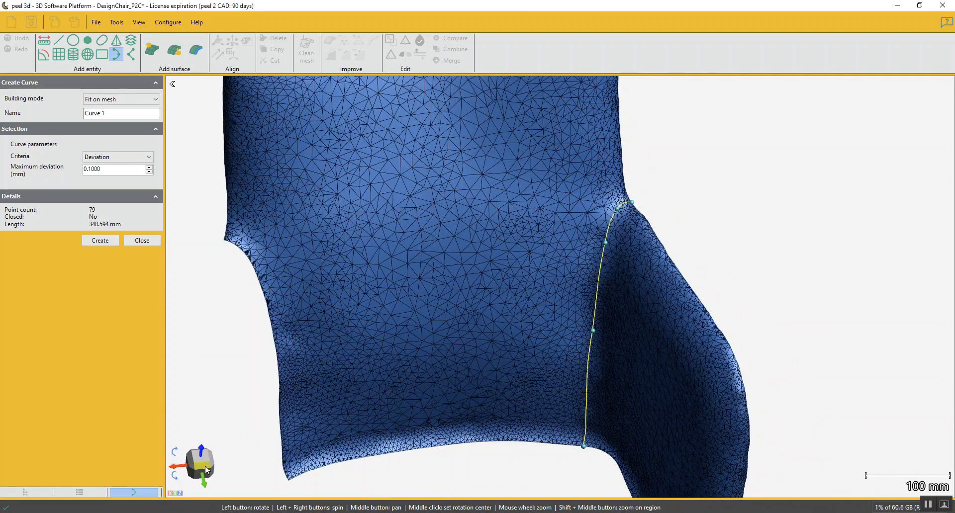
pyautogui.click(205, 467)
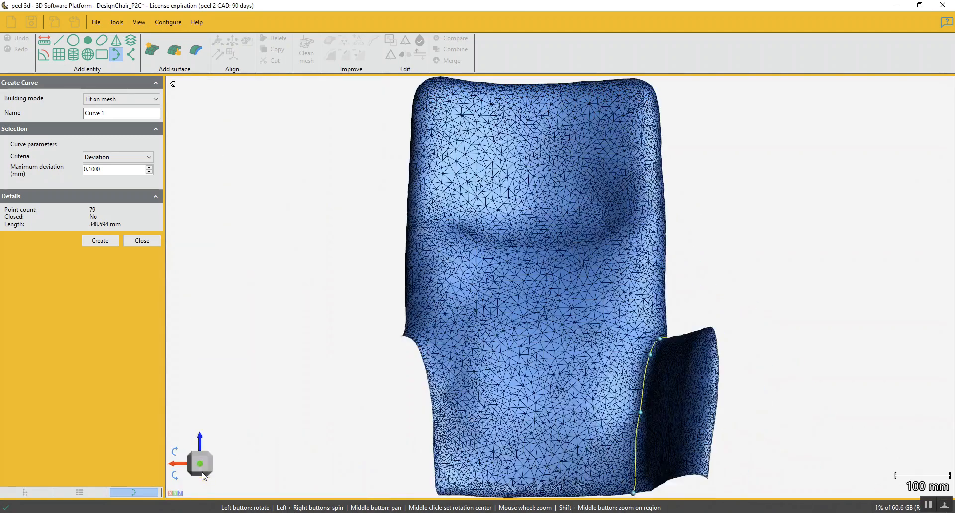
pyautogui.moveTo(566, 392); pyautogui.dragTo(578, 275, button='middle')
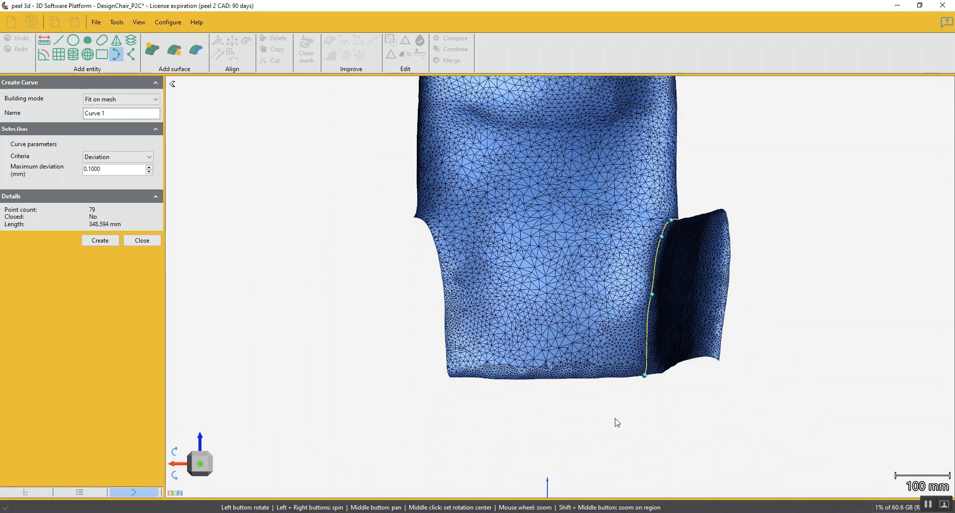
pyautogui.moveTo(646, 393); pyautogui.dragTo(699, 354)
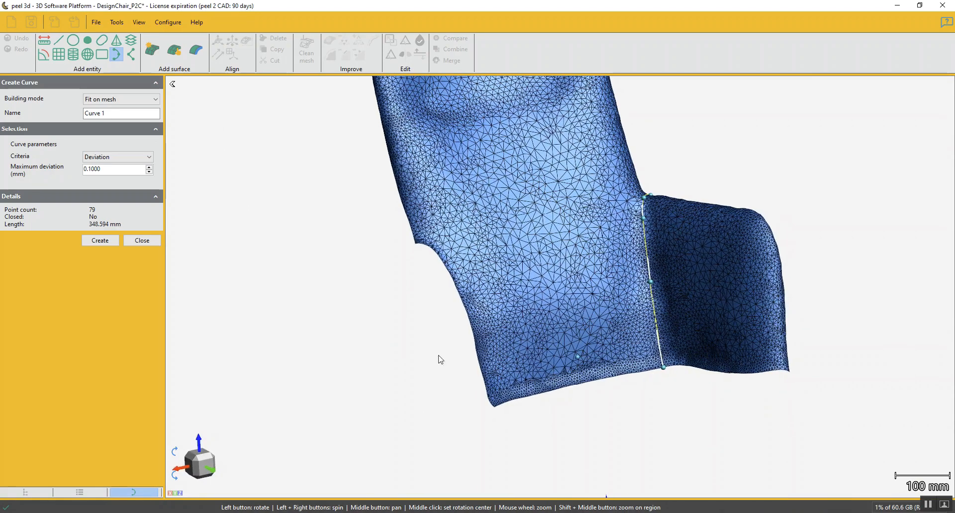
pyautogui.moveTo(106, 170); pyautogui.dragTo(5, 167)
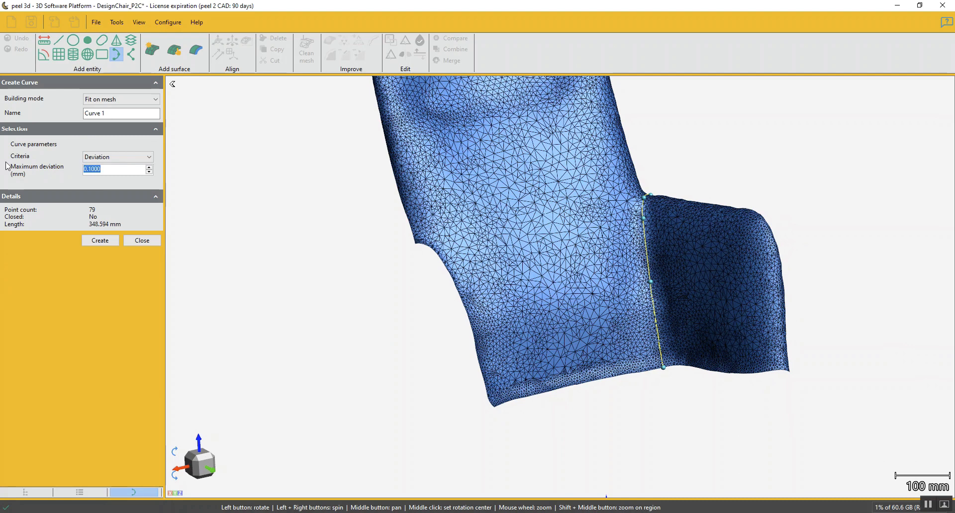
pyautogui.write('.5')
pyautogui.click(100, 240)
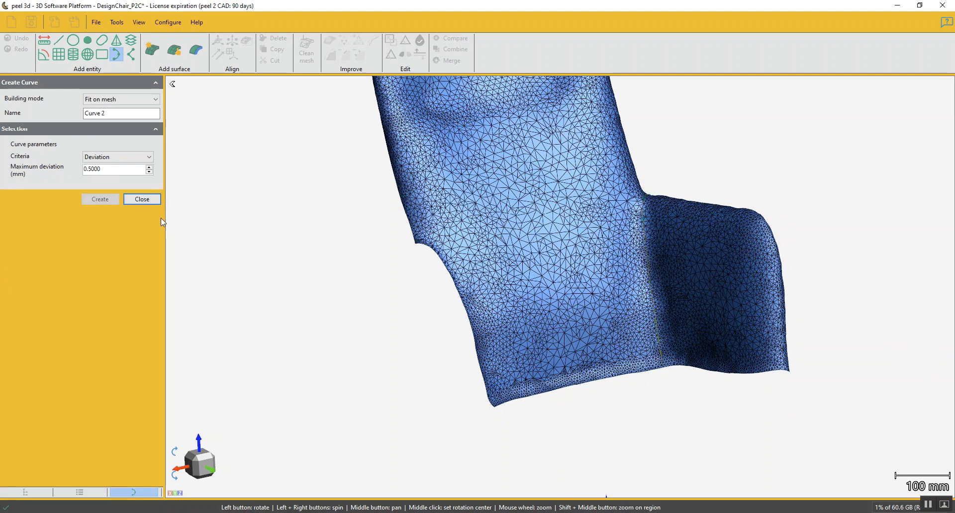
pyautogui.click(142, 202)
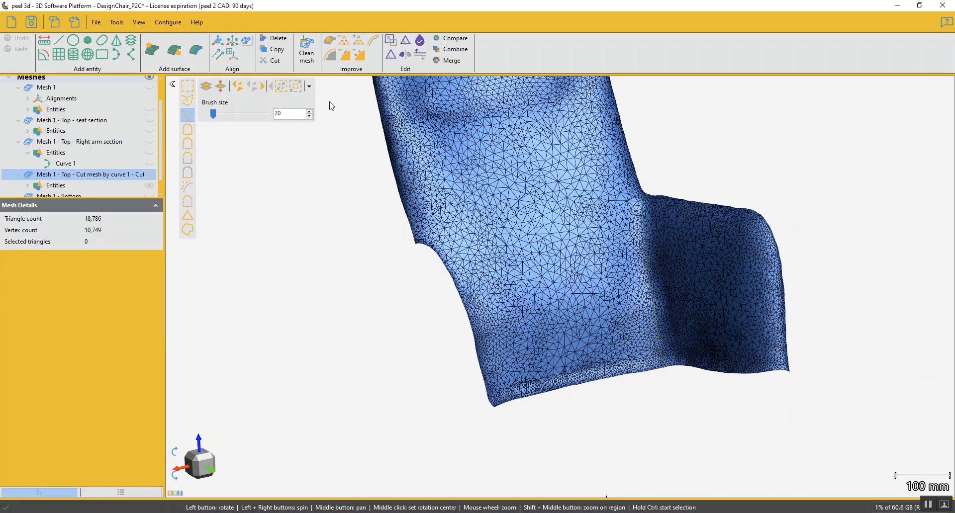
# Step: Cut the active mesh along its Curve 1 with both parts kept, splitting the remaining arm from the backrest
pyautogui.click(405, 40)
pyautogui.click(22, 122)
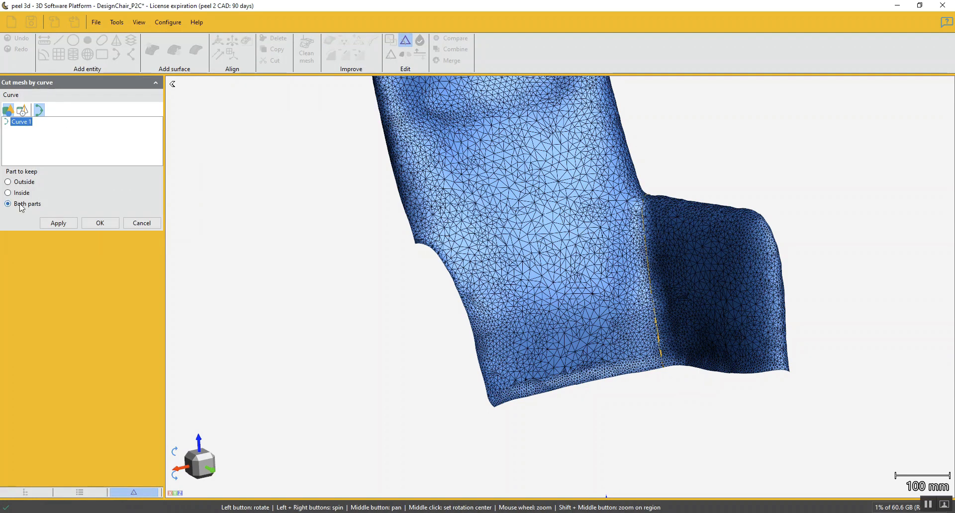
pyautogui.click(58, 223)
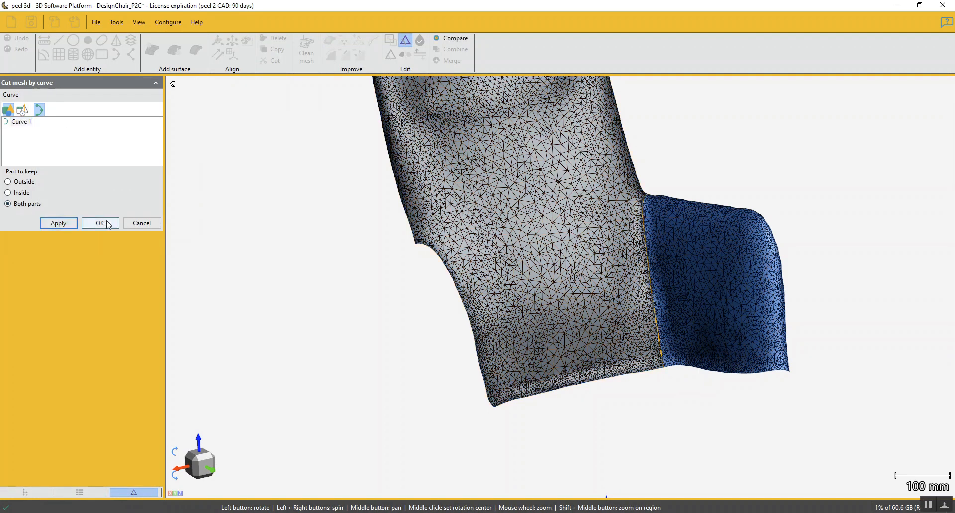
pyautogui.click(101, 224)
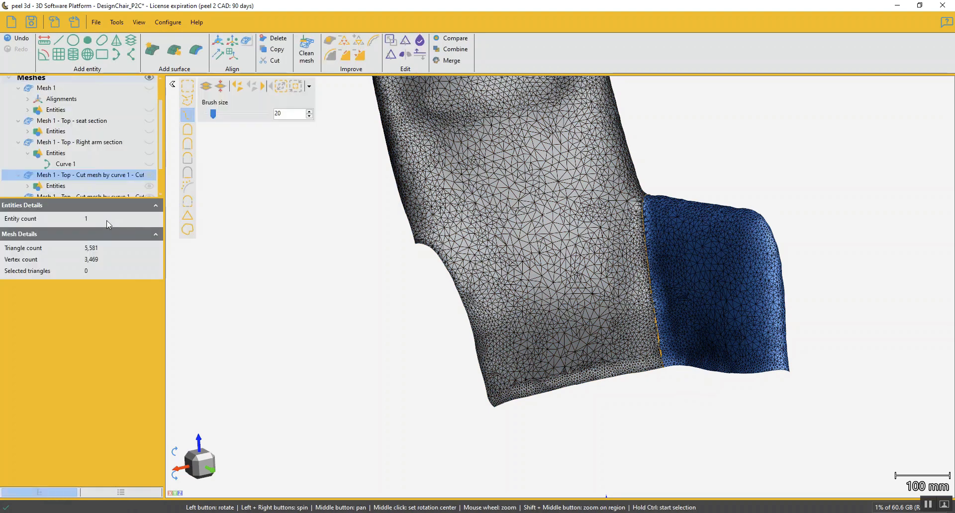
# Step: Rename the separated arm mesh as "Mesh 1 - Top - Left arm section"
pyautogui.doubleClick(89, 176)
pyautogui.click(76, 173)
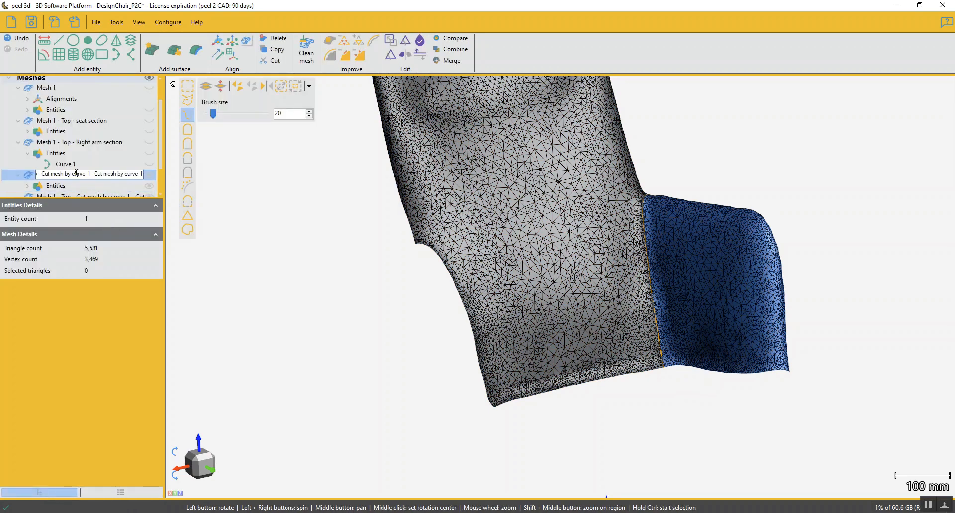
pyautogui.moveTo(42, 174); pyautogui.dragTo(189, 176)
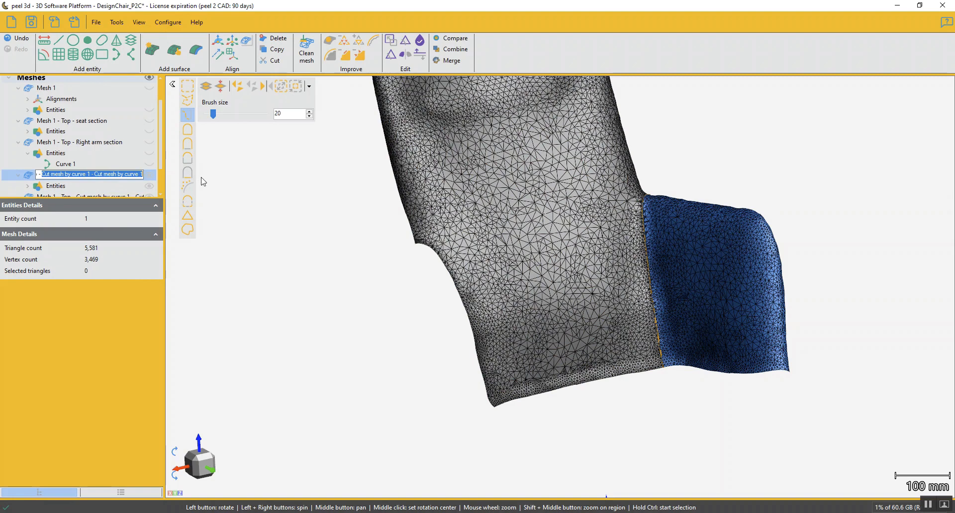
pyautogui.write('Left am sectio')
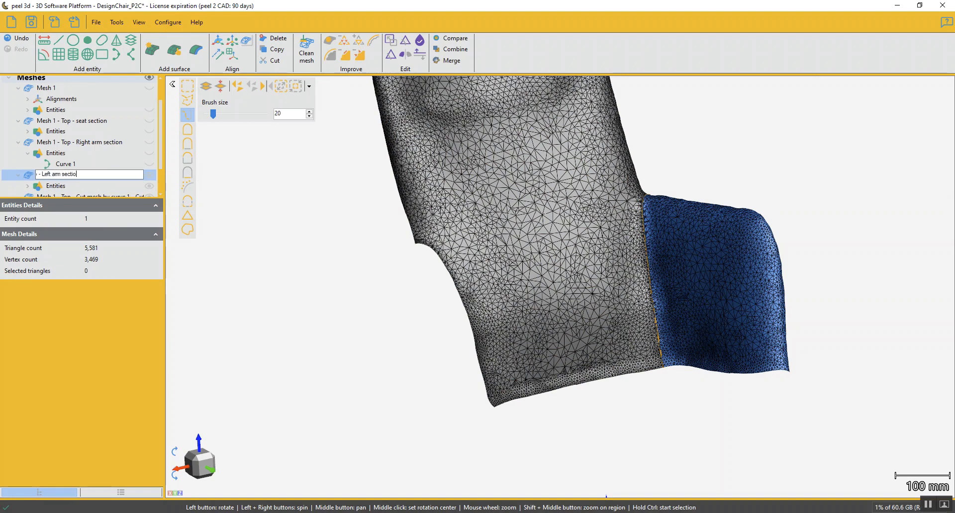
pyautogui.write('n')
pyautogui.press('Return')
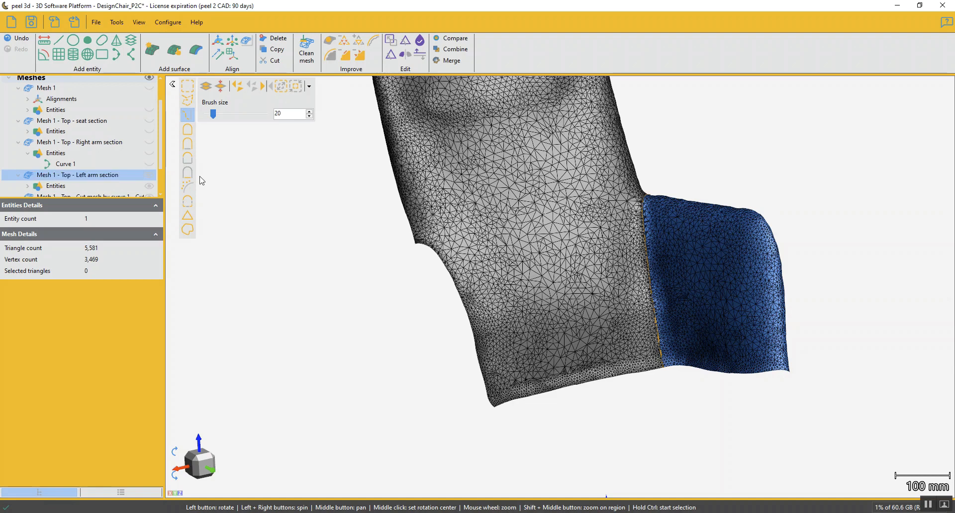
# Step: Enlarge the mesh list to show every mesh, and make the backrest mesh active with the whole backrest in view
pyautogui.moveTo(114, 199); pyautogui.dragTo(115, 273)
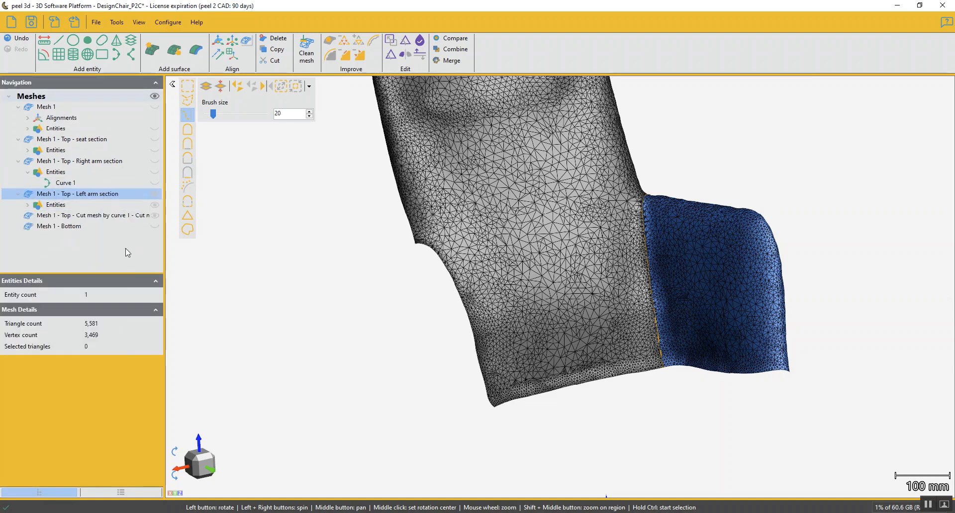
pyautogui.click(128, 216)
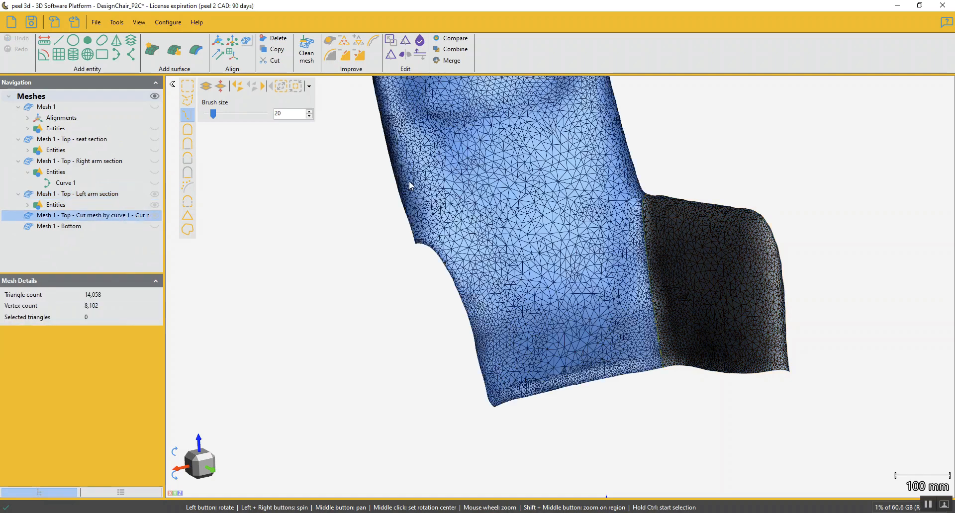
pyautogui.scroll(-3, 554, 184)
pyautogui.moveTo(566, 213); pyautogui.dragTo(551, 216)
pyautogui.moveTo(550, 215); pyautogui.dragTo(534, 296, button='middle')
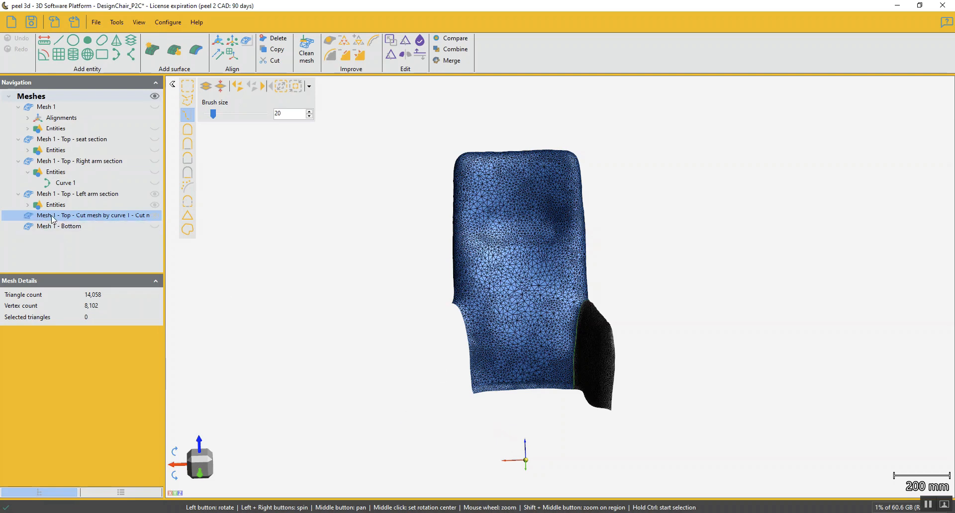
# Step: Collapse the right arm section and seat section branches in the mesh list
pyautogui.click(27, 172)
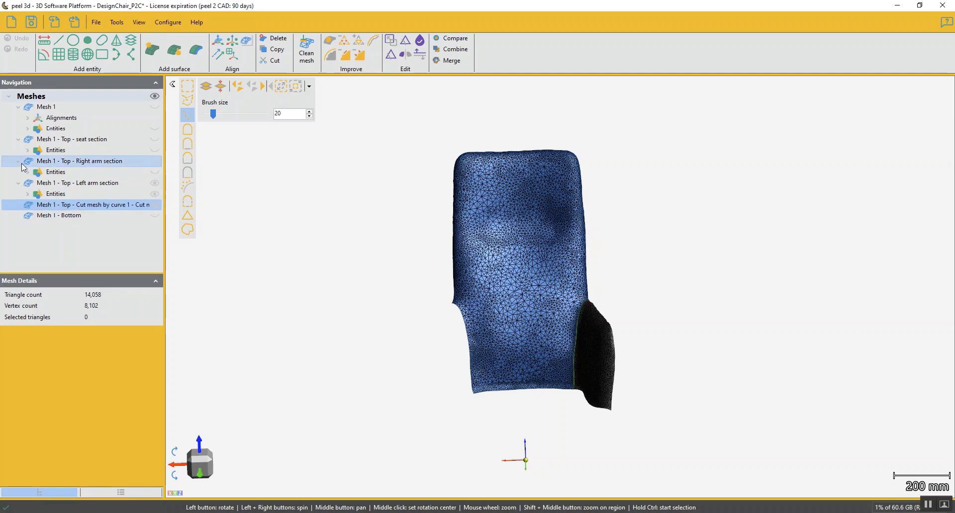
pyautogui.click(19, 161)
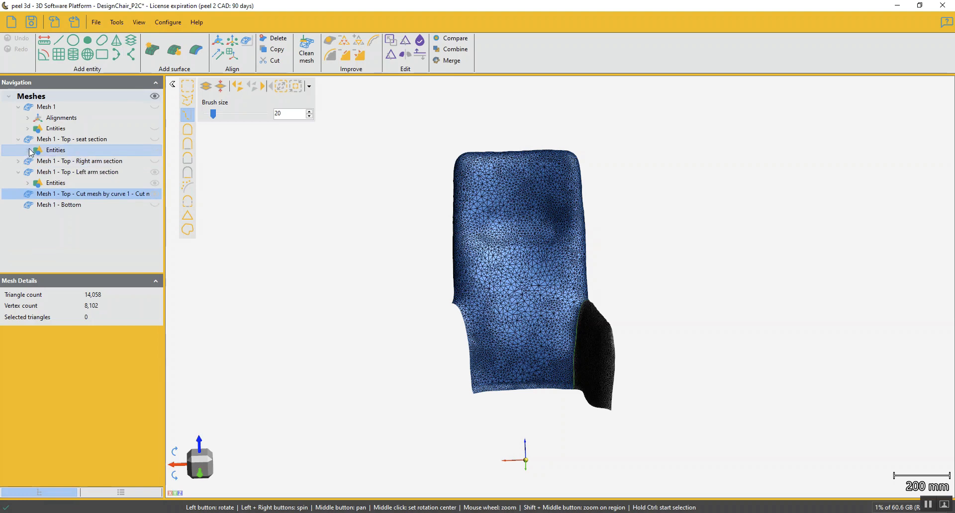
pyautogui.click(27, 150)
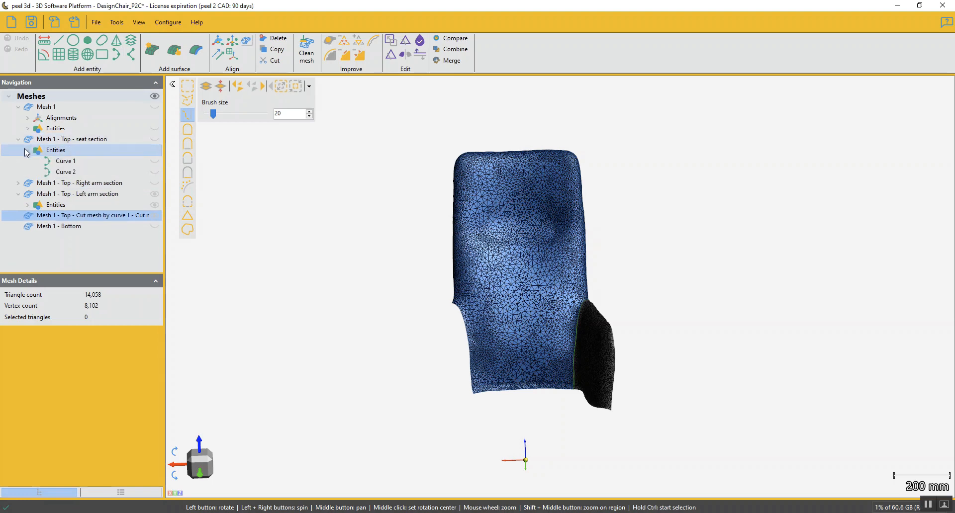
pyautogui.click(28, 151)
pyautogui.click(19, 139)
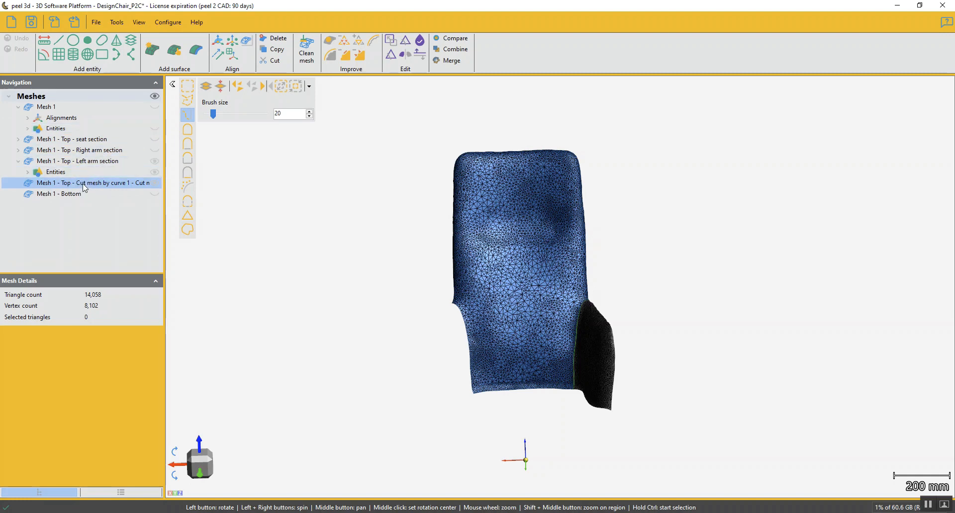
# Step: Expand Mesh 1's entities and show Plane 2 through the middle of the backrest, keeping Plane 1 hidden
pyautogui.click(28, 129)
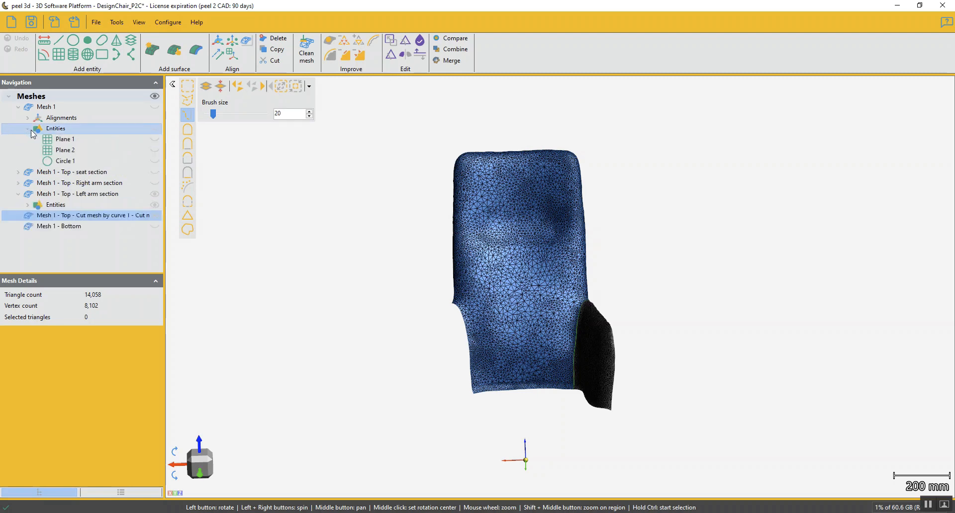
pyautogui.click(60, 139)
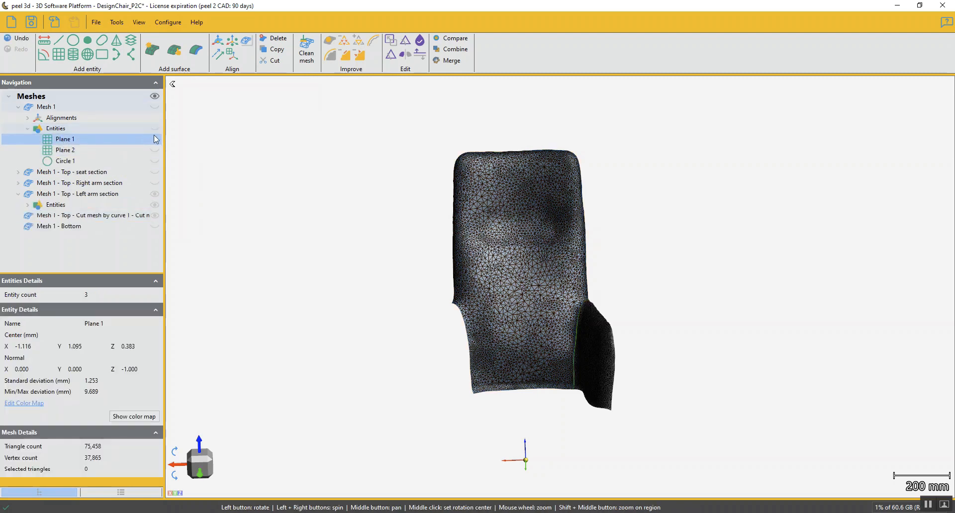
pyautogui.click(155, 139)
pyautogui.click(156, 150)
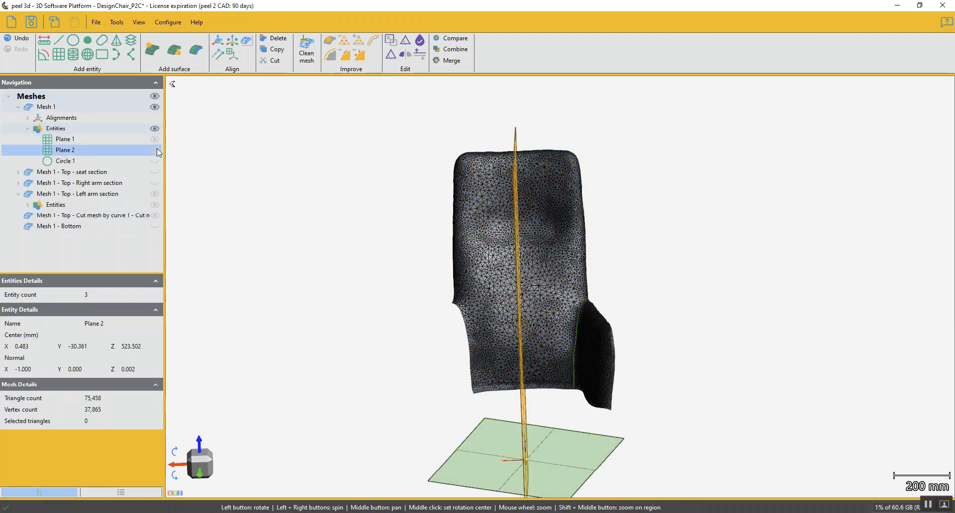
pyautogui.click(156, 139)
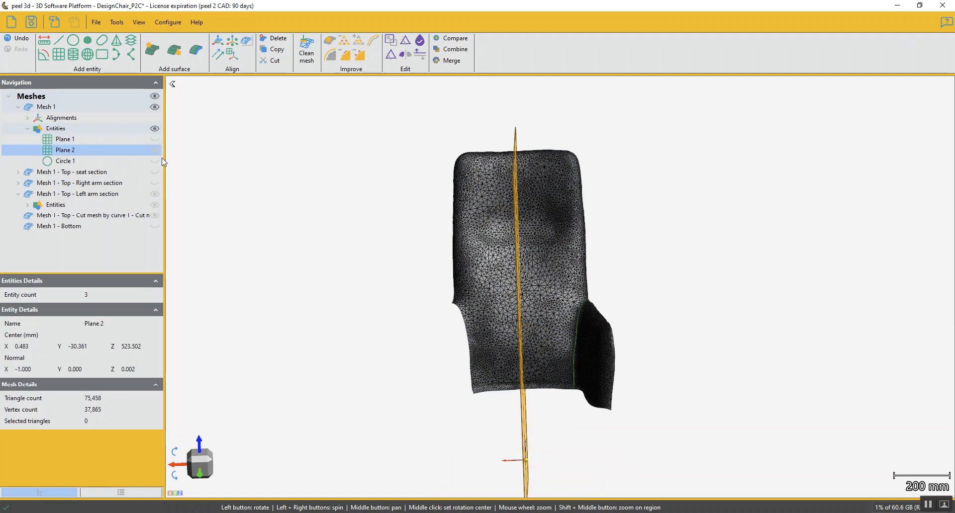
# Step: Send Plane 2 from Mesh 1 to the backrest mesh, "Mesh 1 - Top - Cut mesh by curve 1 - Cut mesh by curve 1 - Cut mesh by curve 1"
pyautogui.rightClick(82, 155)
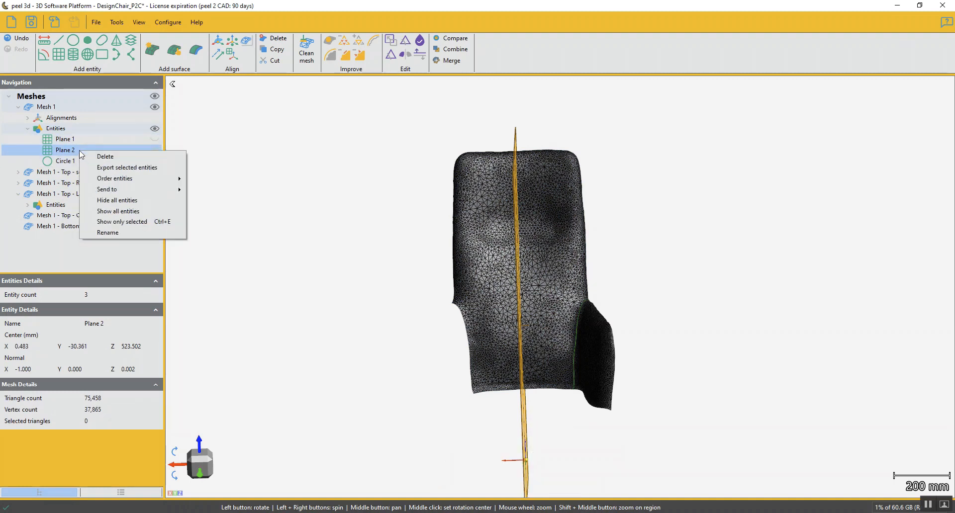
pyautogui.moveTo(132, 188)
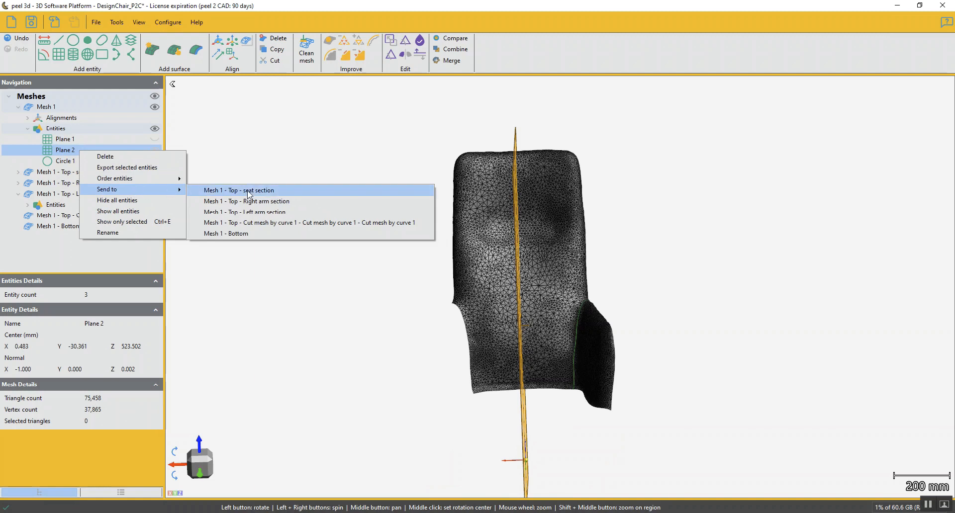
pyautogui.click(266, 227)
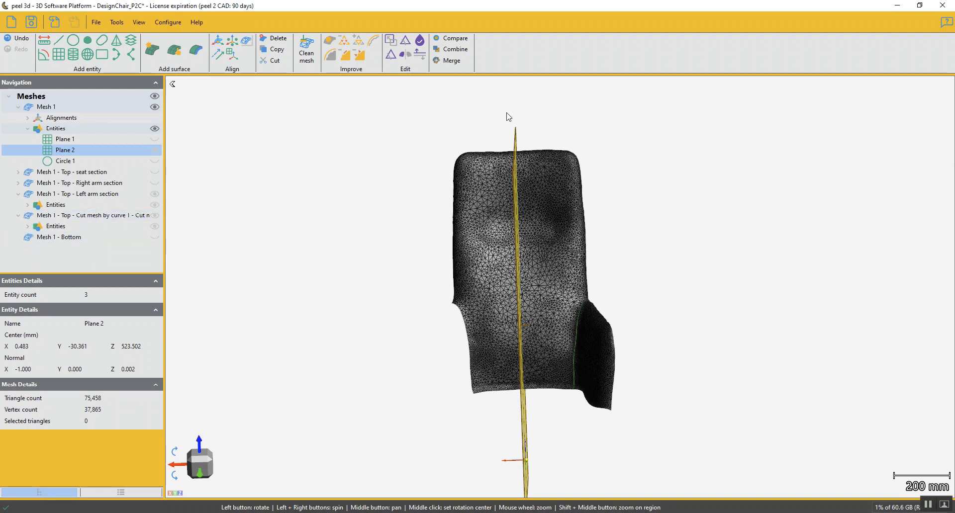
# Step: Cut the backrest mesh with Plane 2 at zero offset, previewing the cut and keeping both parts
pyautogui.click(60, 215)
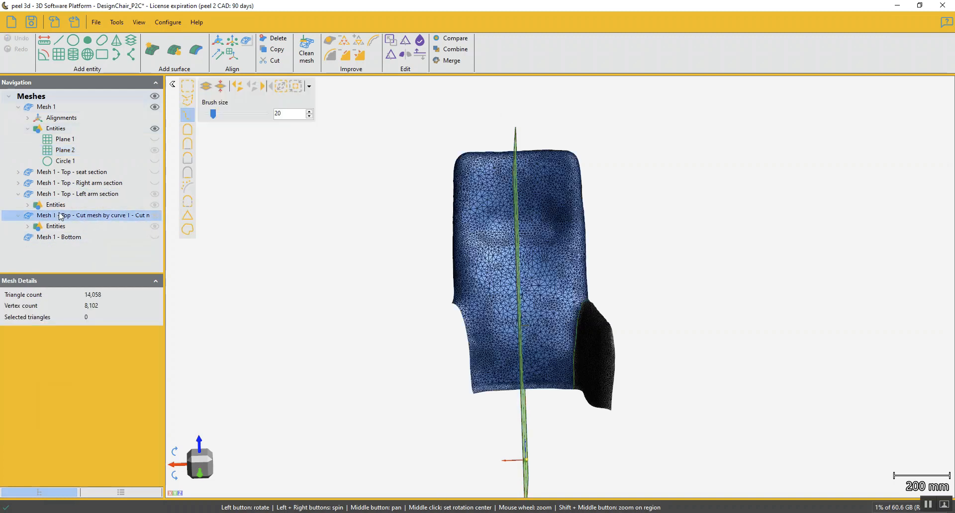
pyautogui.click(28, 227)
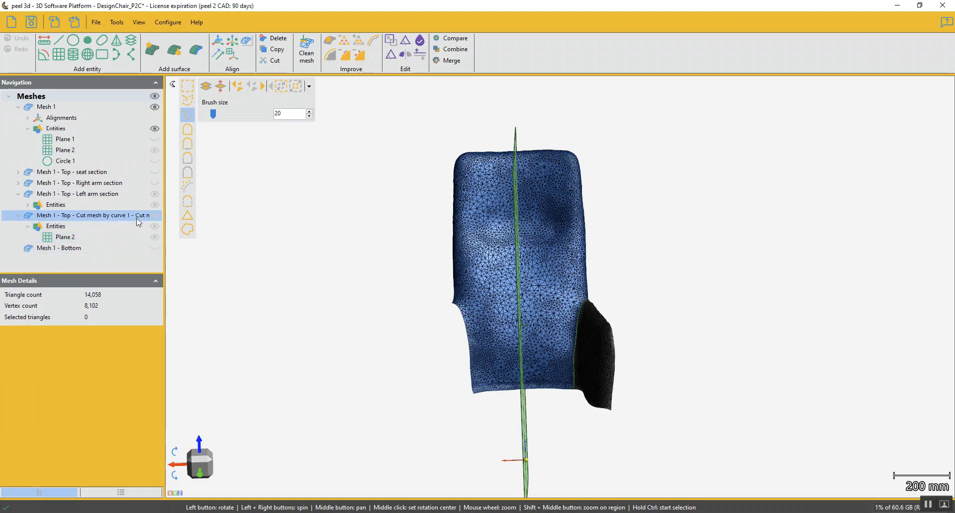
pyautogui.click(392, 55)
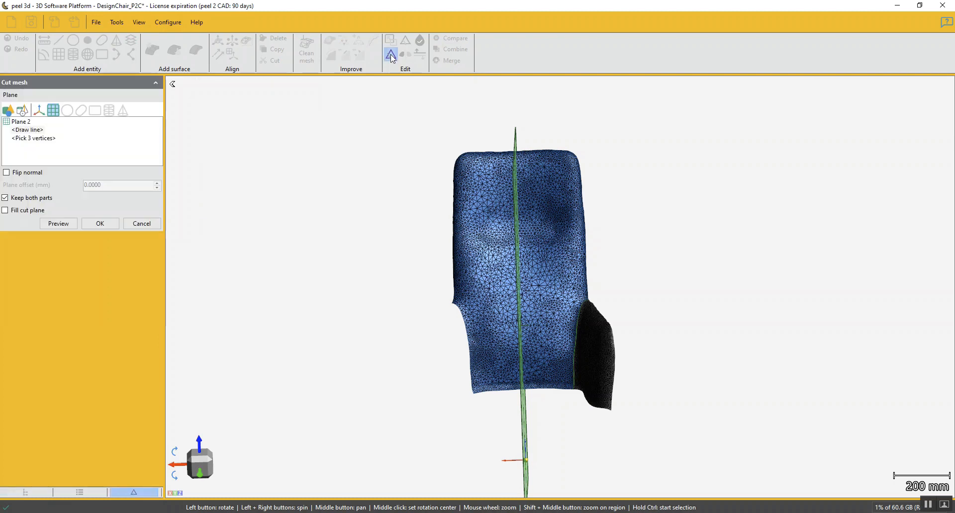
pyautogui.click(22, 122)
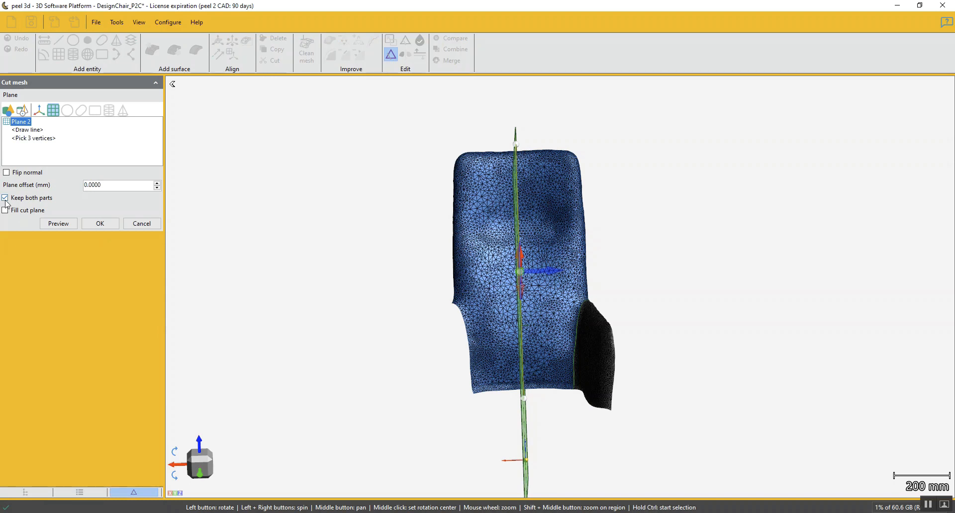
pyautogui.click(58, 223)
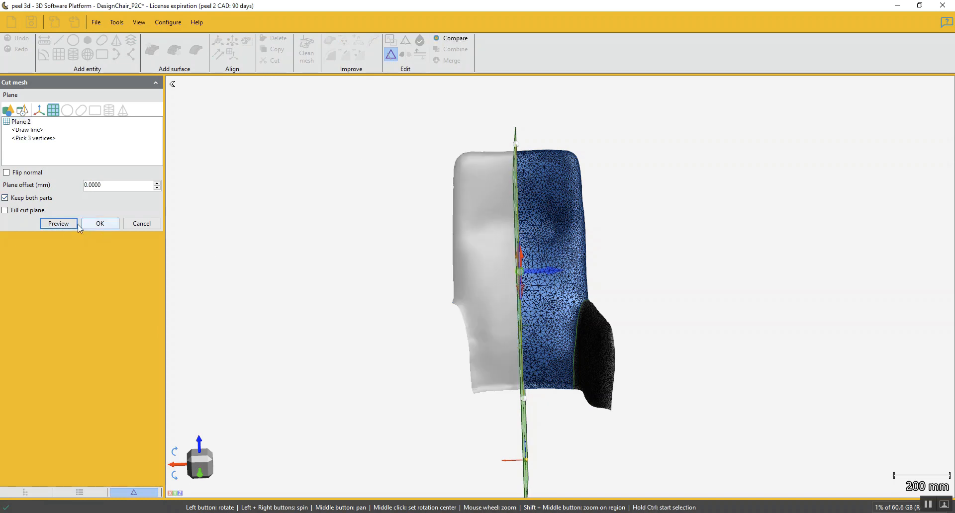
pyautogui.click(100, 223)
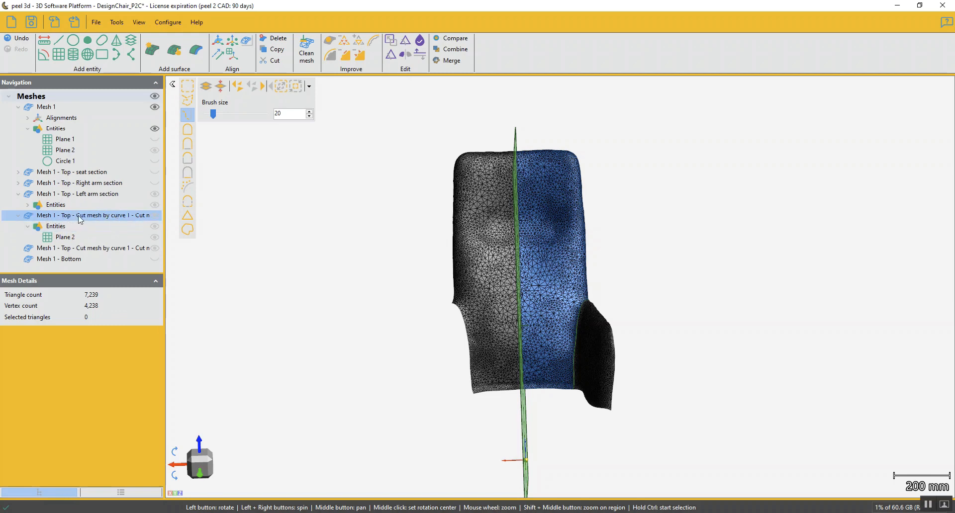
# Step: Replace the trailing cut suffixes in the active backrest half's name with "Left side" and collapse its branch
pyautogui.doubleClick(60, 218)
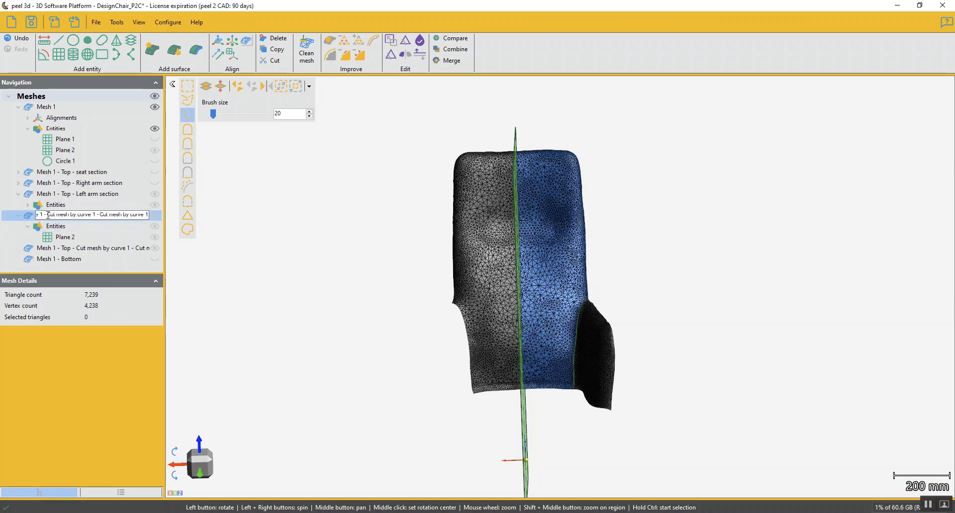
pyautogui.moveTo(50, 215); pyautogui.dragTo(176, 220)
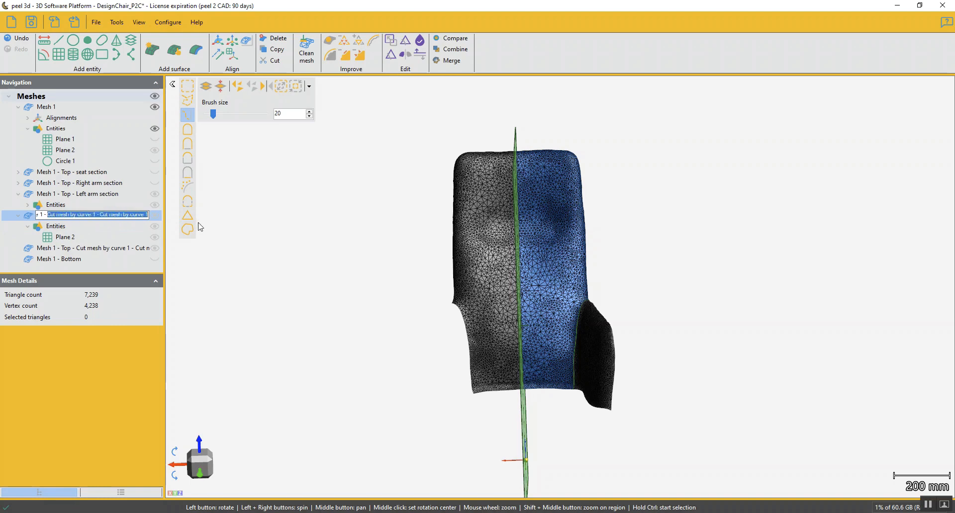
pyautogui.write('Left side')
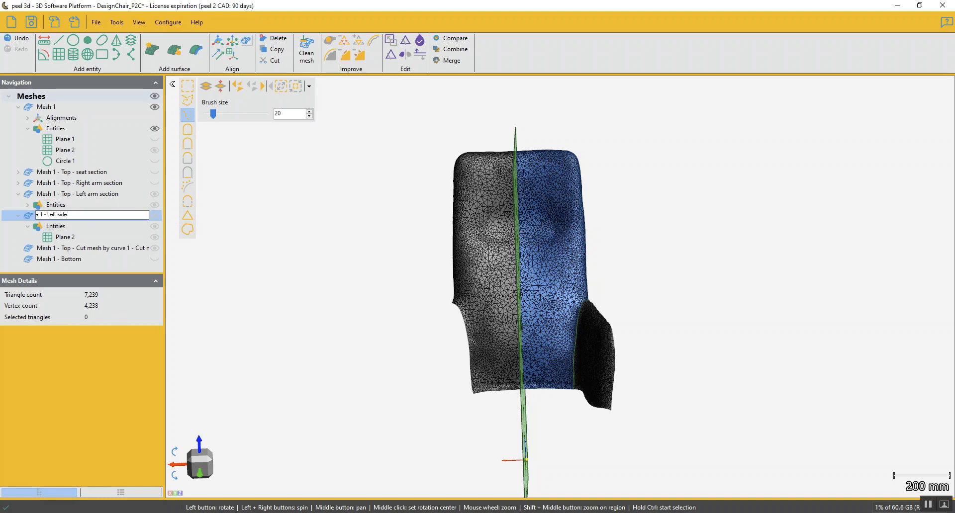
pyautogui.press('Return')
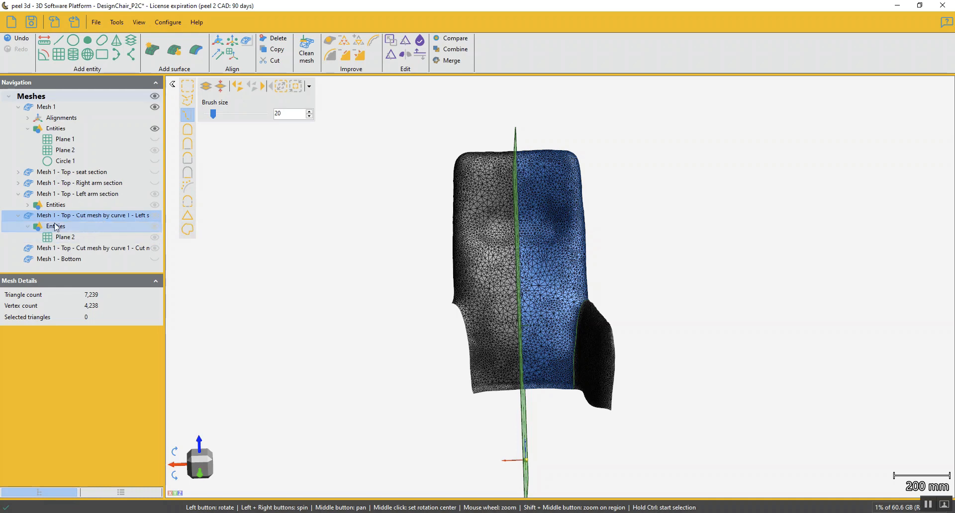
pyautogui.click(19, 216)
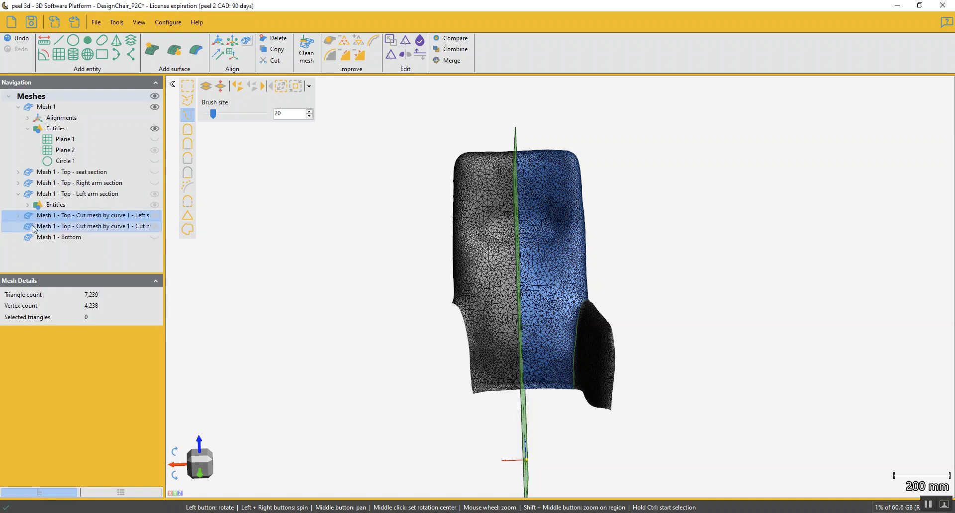
# Step: Shorten the same backrest half's name to "Mesh 1 - Top - Left side"
pyautogui.click(56, 228)
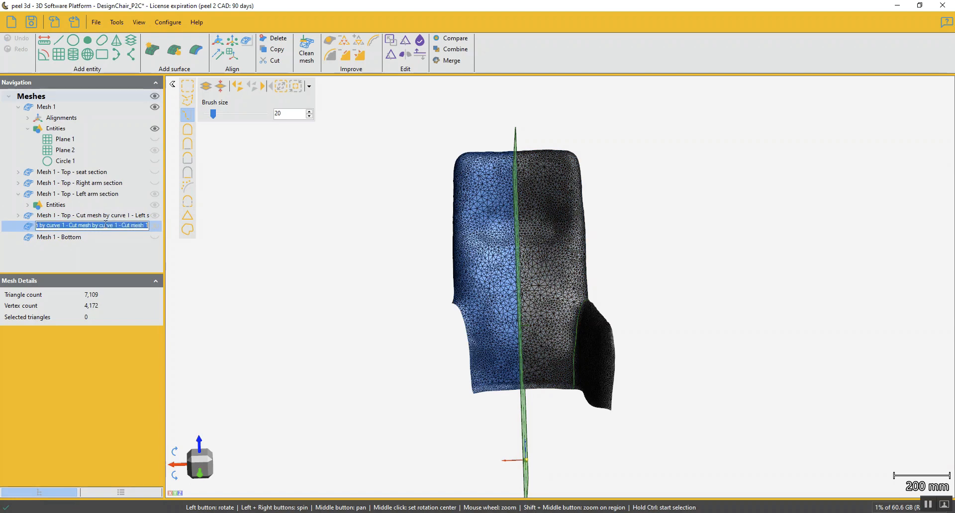
pyautogui.keyDown('ctrl'); pyautogui.click(91, 218); pyautogui.keyUp('ctrl')
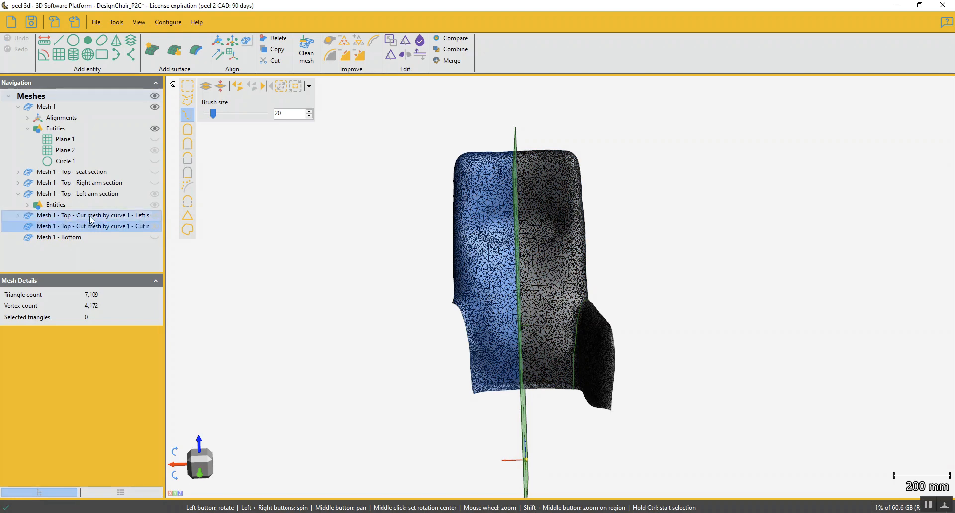
pyautogui.click(98, 216)
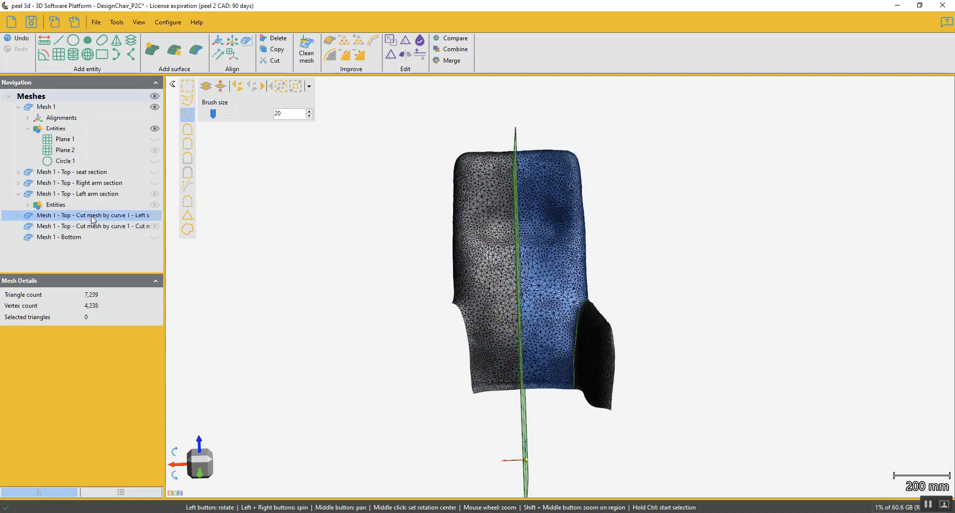
pyautogui.doubleClick(101, 217)
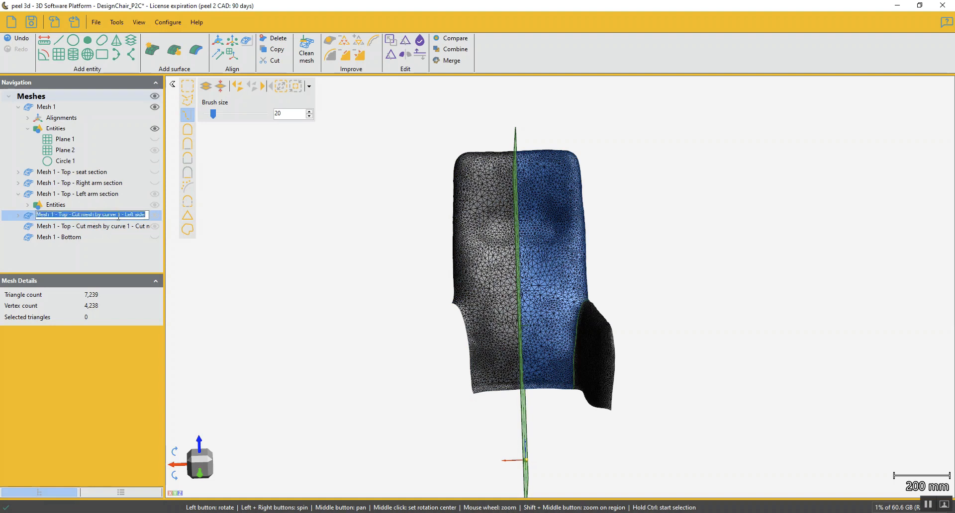
pyautogui.moveTo(122, 214); pyautogui.dragTo(69, 213)
pyautogui.press('BackSpace')
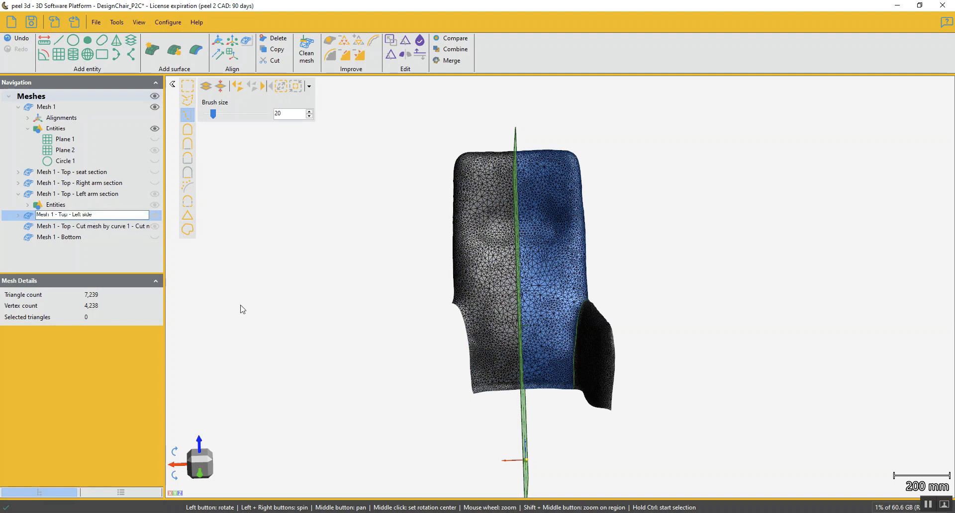
pyautogui.press('Return')
# Step: Rename the other backrest half, which still carries the cut suffixes, as "Mesh 1 - Top - Right side"
pyautogui.click(122, 227)
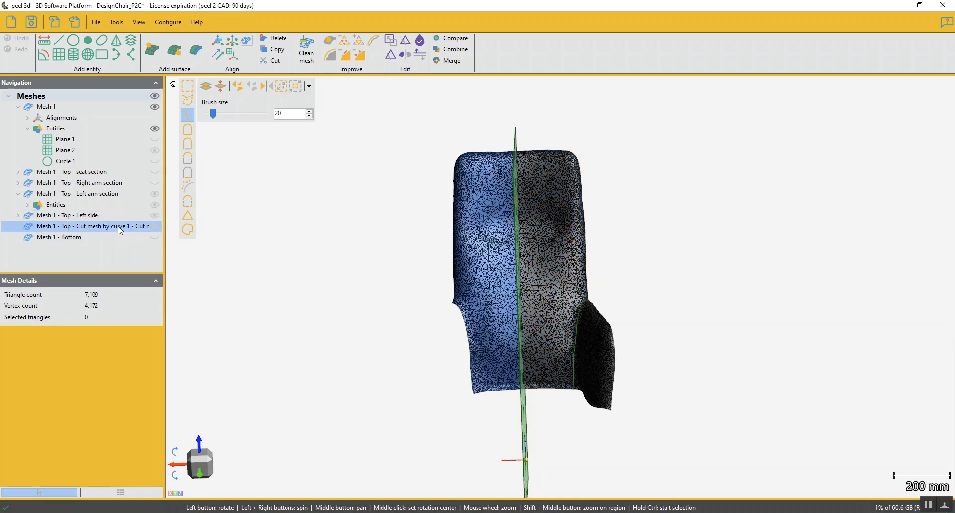
pyautogui.click(120, 228)
pyautogui.moveTo(70, 225); pyautogui.dragTo(264, 224)
pyautogui.press('BackSpace')
pyautogui.press('BackSpace')
pyautogui.press('BackSpace')
pyautogui.press('BackSpace')
pyautogui.press('BackSpace')
pyautogui.press('BackSpace')
pyautogui.press('BackSpace')
pyautogui.press('BackSpace')
pyautogui.press('BackSpace')
pyautogui.press('BackSpace')
pyautogui.press('BackSpace')
pyautogui.press('BackSpace')
pyautogui.press('BackSpace')
pyautogui.press('BackSpace')
pyautogui.press('BackSpace')
pyautogui.press('BackSpace')
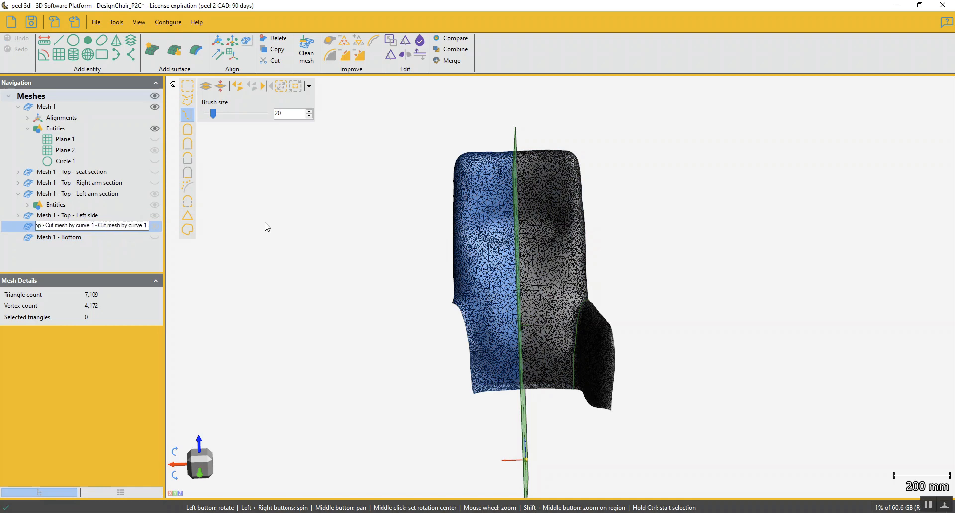
pyautogui.press('BackSpace')
pyautogui.press('BackSpace')
pyautogui.press('BackSpace')
pyautogui.press('BackSpace')
pyautogui.press('BackSpace')
pyautogui.press('BackSpace')
pyautogui.press('BackSpace')
pyautogui.press('BackSpace')
pyautogui.press('BackSpace')
pyautogui.press('BackSpace')
pyautogui.press('BackSpace')
pyautogui.press('BackSpace')
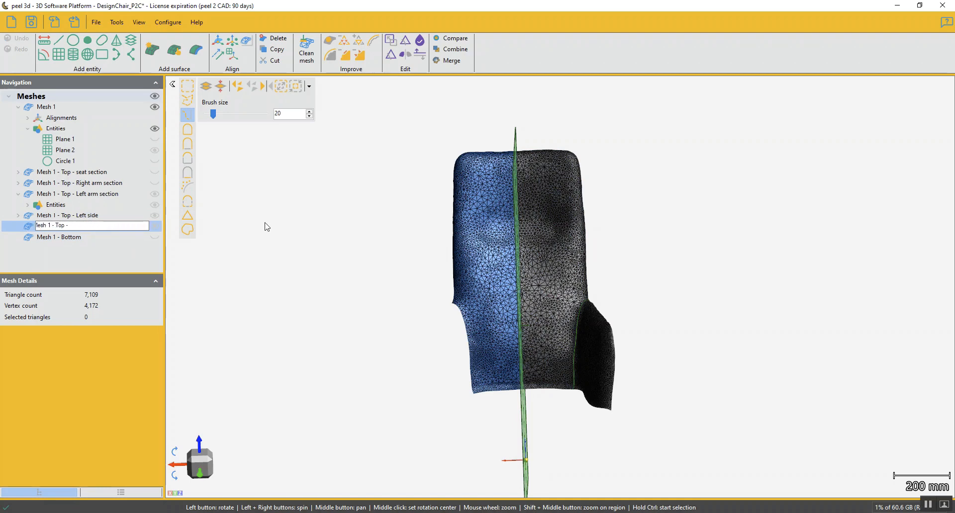
pyautogui.write('Right side')
pyautogui.press('Return')
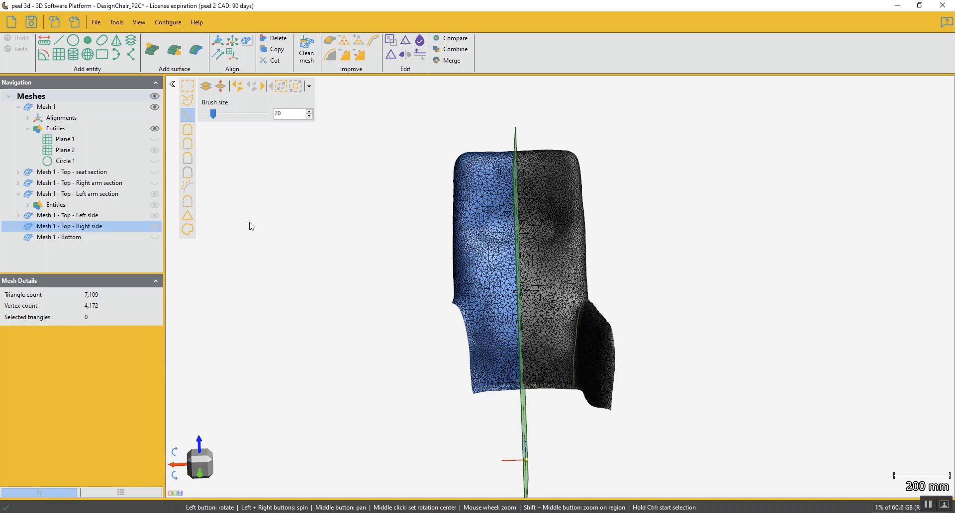
# Step: Hide the left arm section and create a Draw line plane from a horizontal line across the backrest, about one third below its upper edge
pyautogui.click(155, 195)
pyautogui.moveTo(328, 267); pyautogui.dragTo(322, 265)
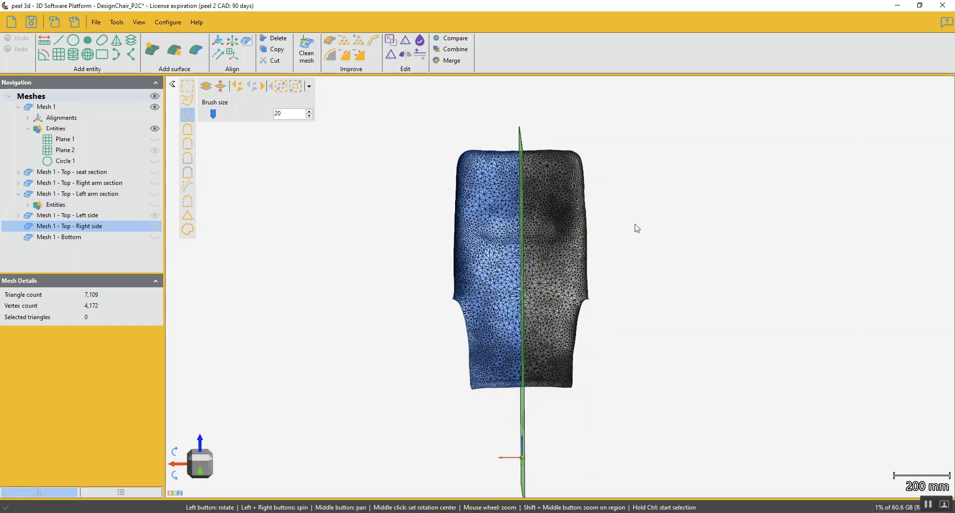
pyautogui.click(201, 467)
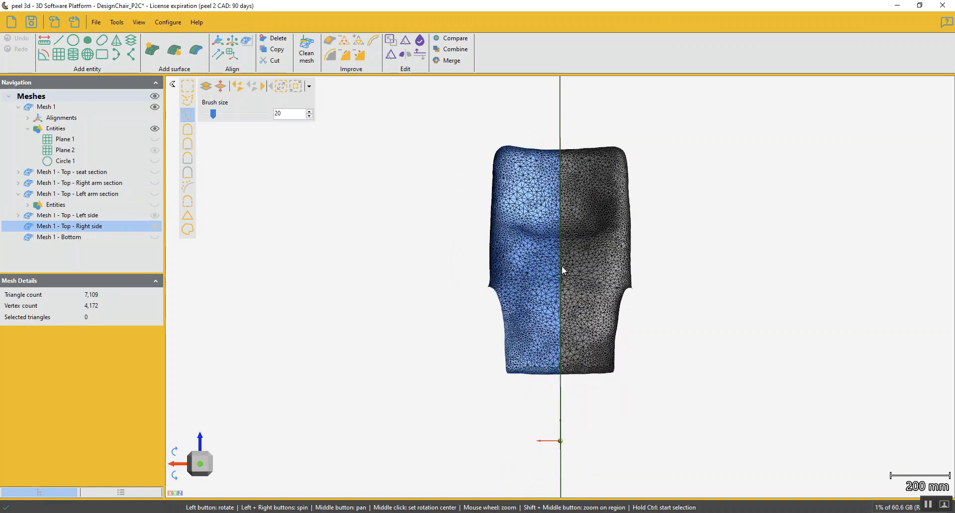
pyautogui.moveTo(564, 270); pyautogui.dragTo(562, 276)
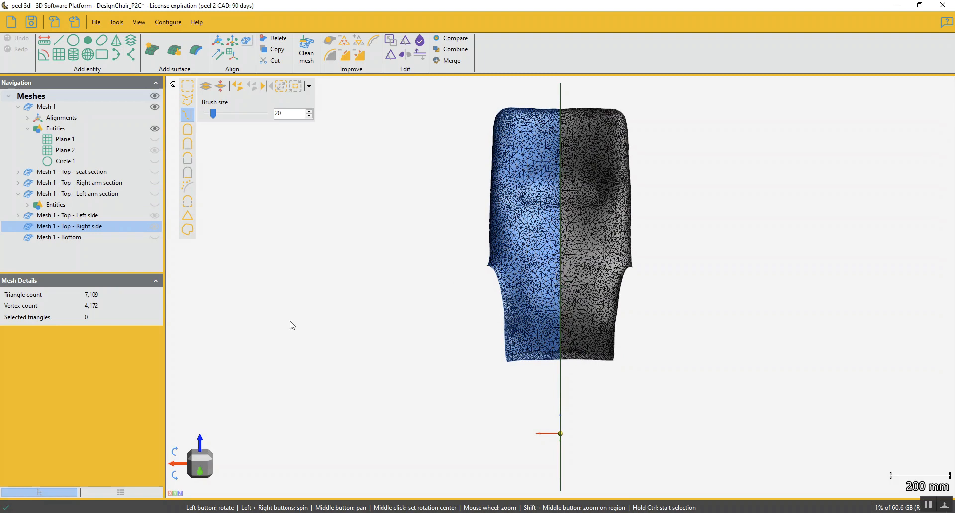
pyautogui.click(59, 54)
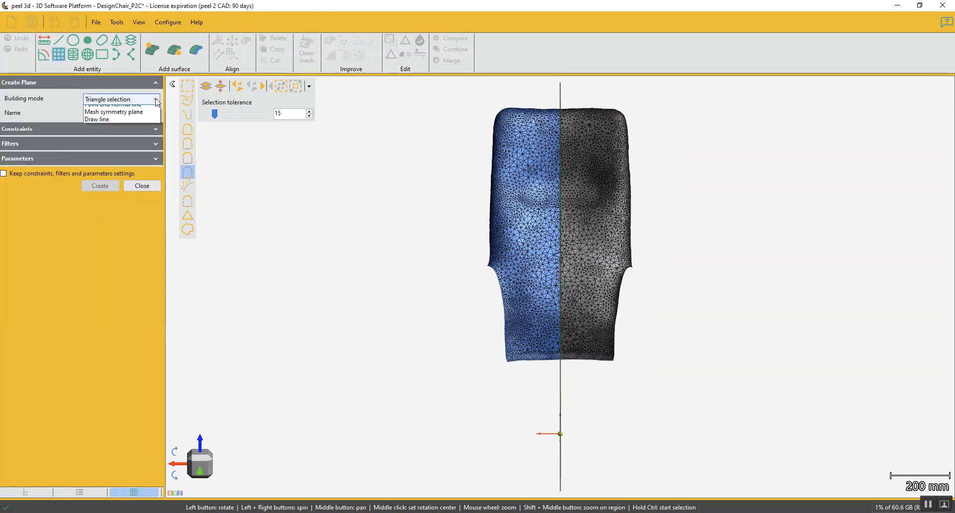
pyautogui.click(158, 100)
pyautogui.click(90, 198)
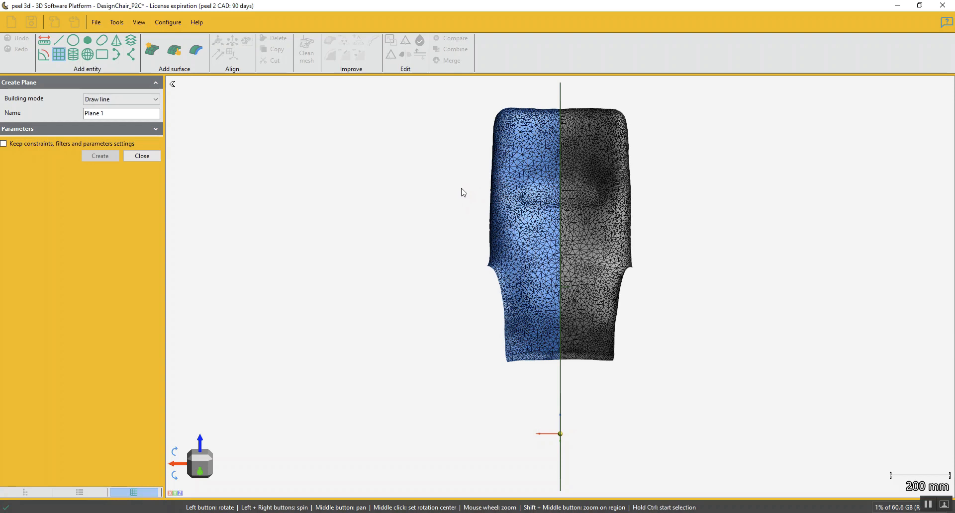
pyautogui.moveTo(462, 189); pyautogui.dragTo(728, 193)
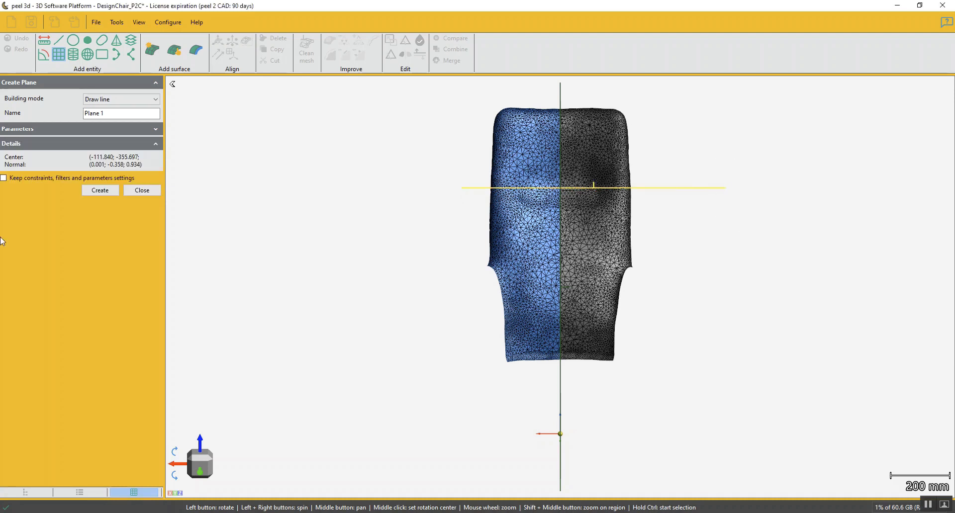
pyautogui.click(100, 189)
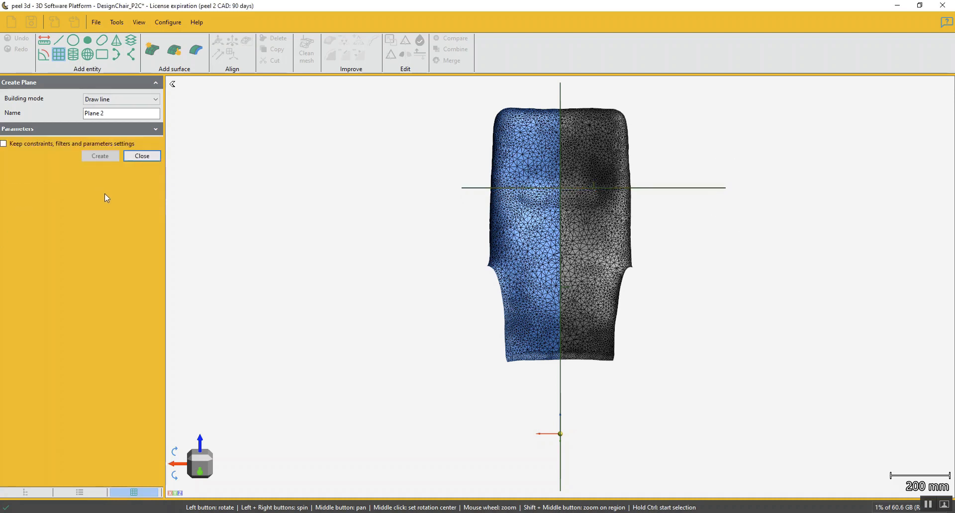
pyautogui.click(148, 159)
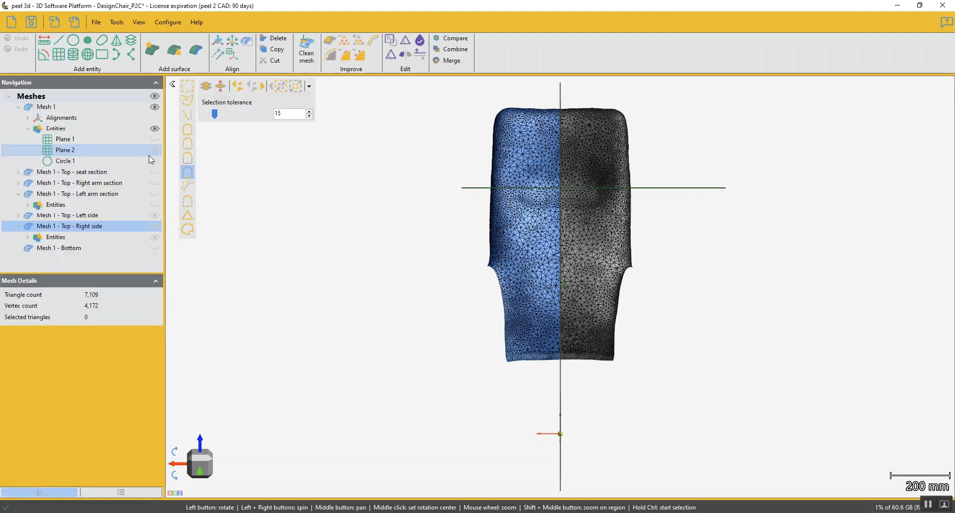
# Step: Send the new Plane 1 from the right side mesh to "Mesh 1 - Top - Left side" and expand the left side's entities
pyautogui.click(27, 237)
pyautogui.click(63, 248)
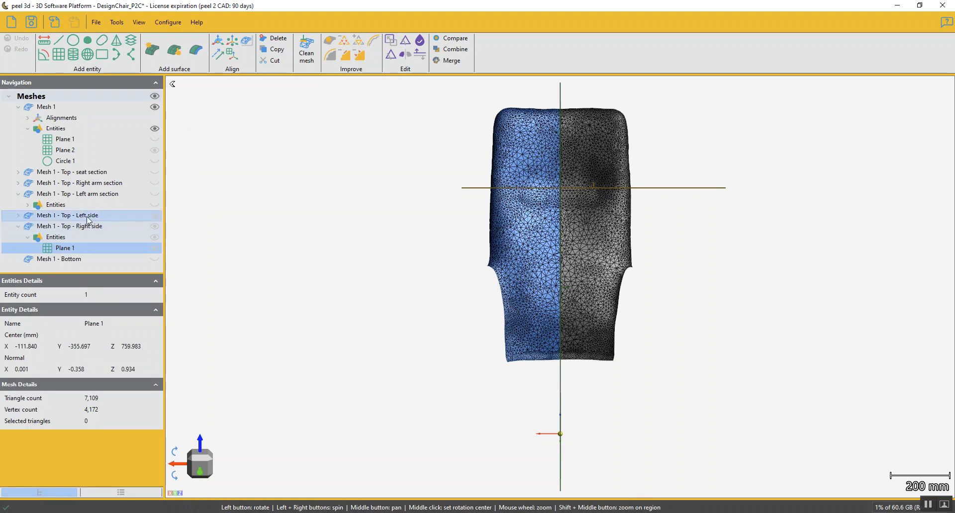
pyautogui.rightClick(85, 250)
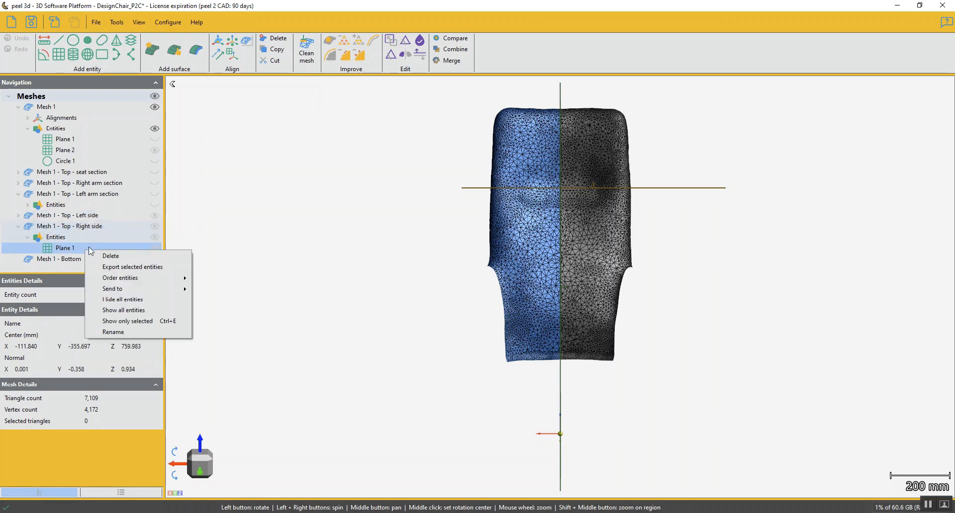
pyautogui.moveTo(173, 289)
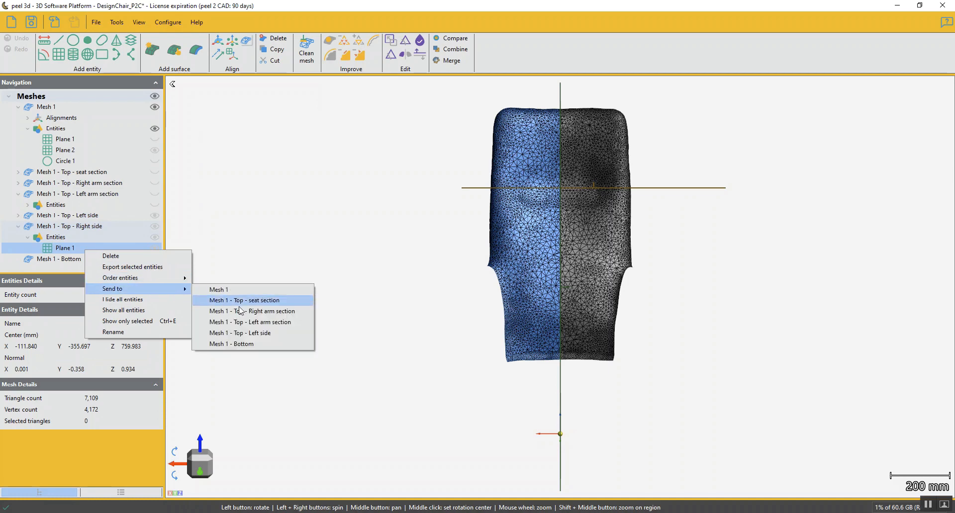
pyautogui.click(270, 333)
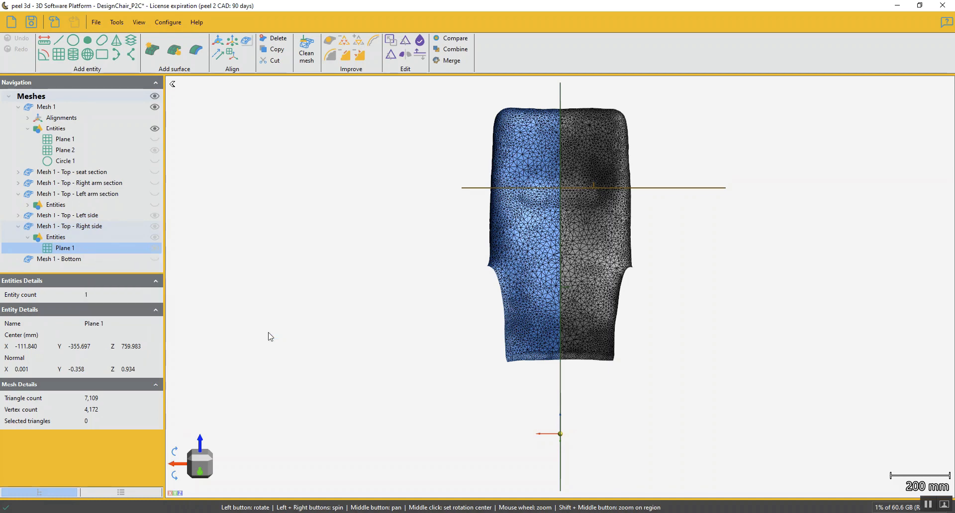
pyautogui.click(18, 216)
pyautogui.click(59, 250)
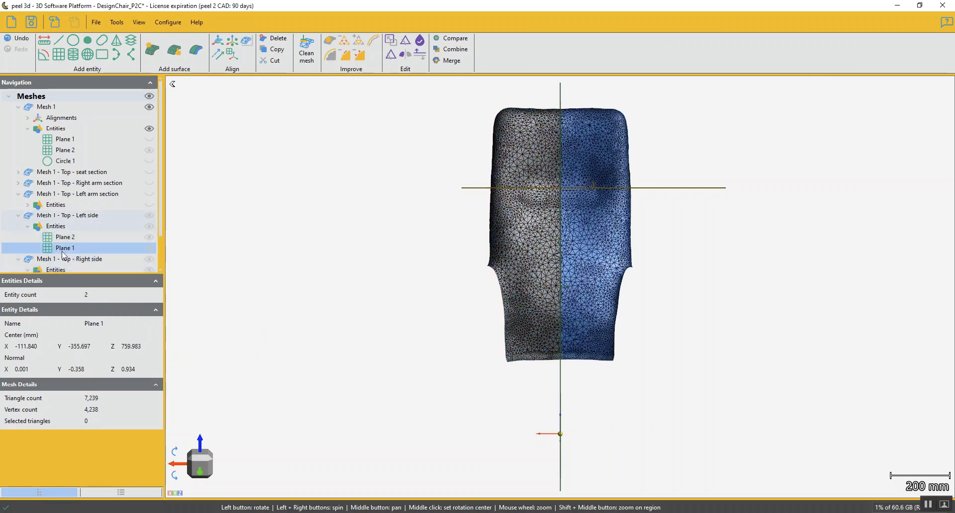
# Step: Cut the left side backrest mesh with Plane 1 at zero offset, previewing the cut and keeping both parts
pyautogui.scroll(-1, 245, 228)
pyautogui.scroll(-1, 127, 201)
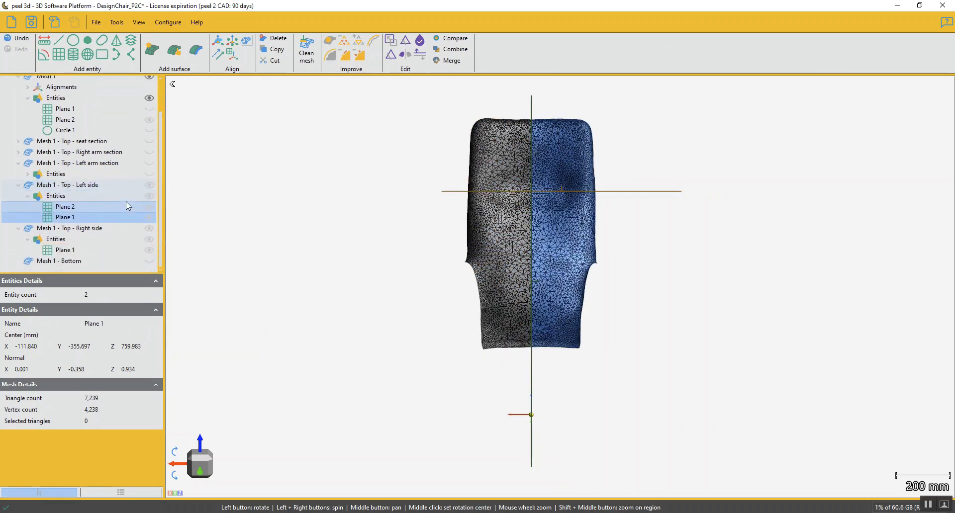
pyautogui.click(89, 185)
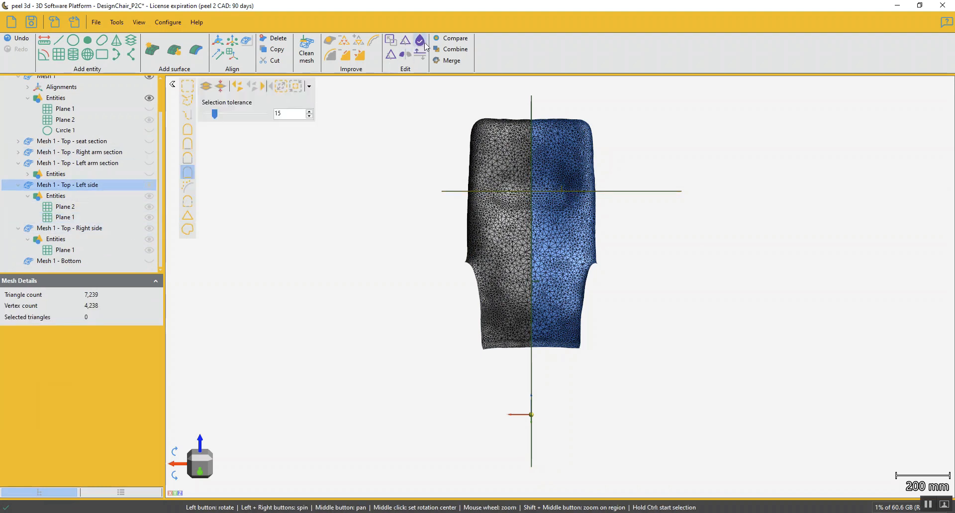
pyautogui.click(391, 55)
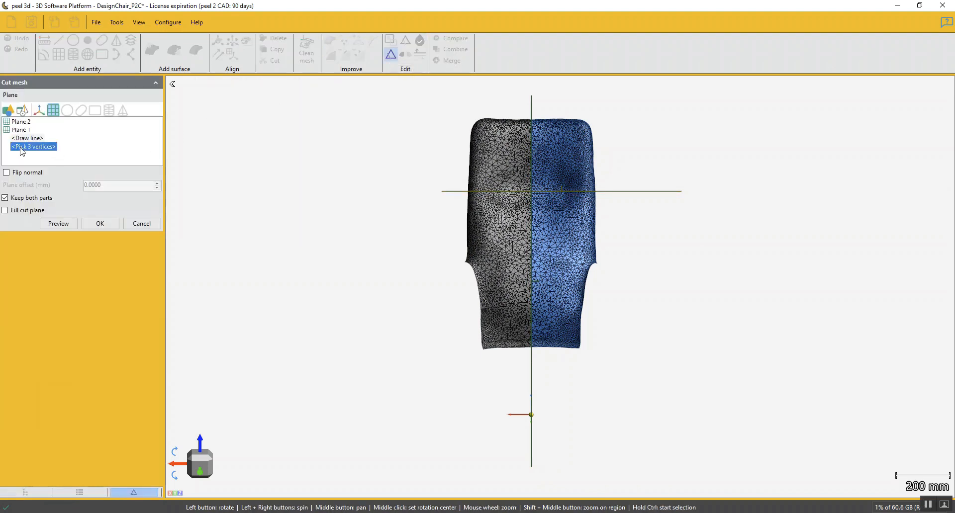
pyautogui.click(23, 124)
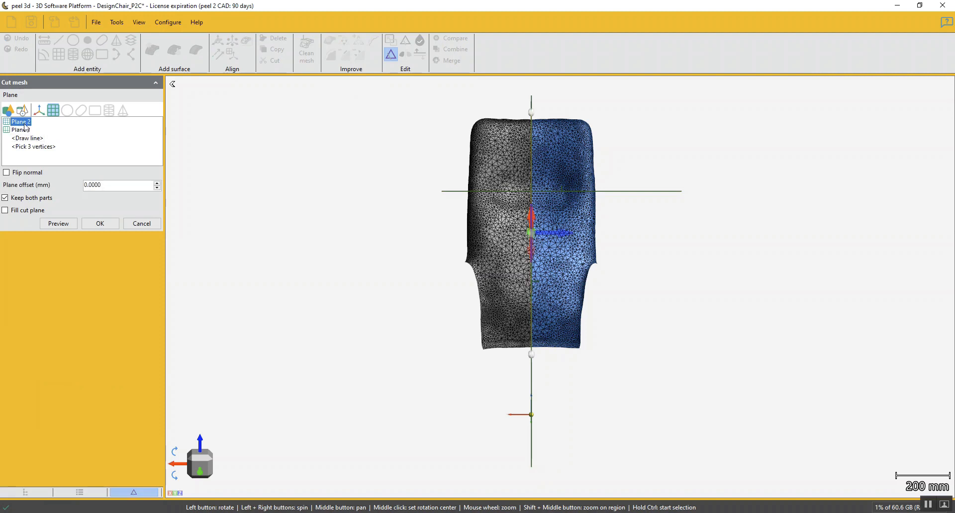
pyautogui.click(25, 130)
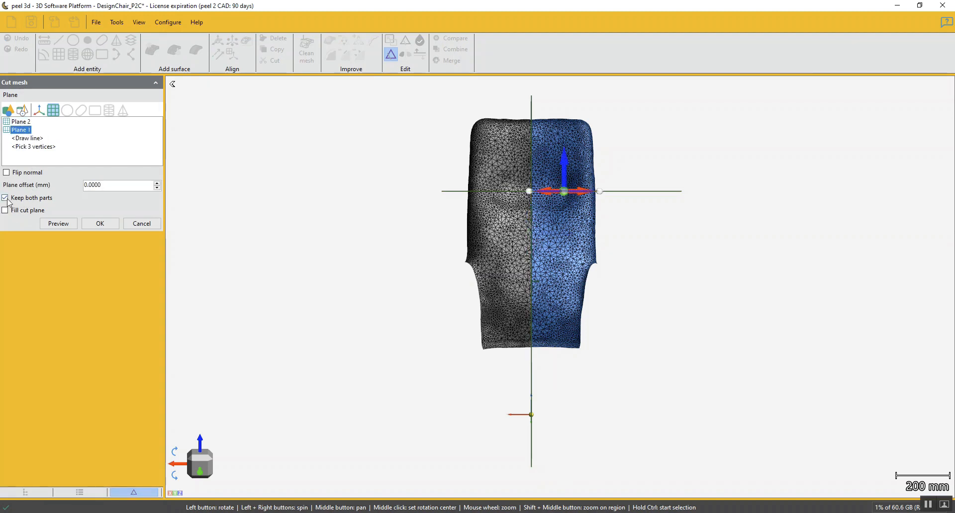
pyautogui.click(58, 224)
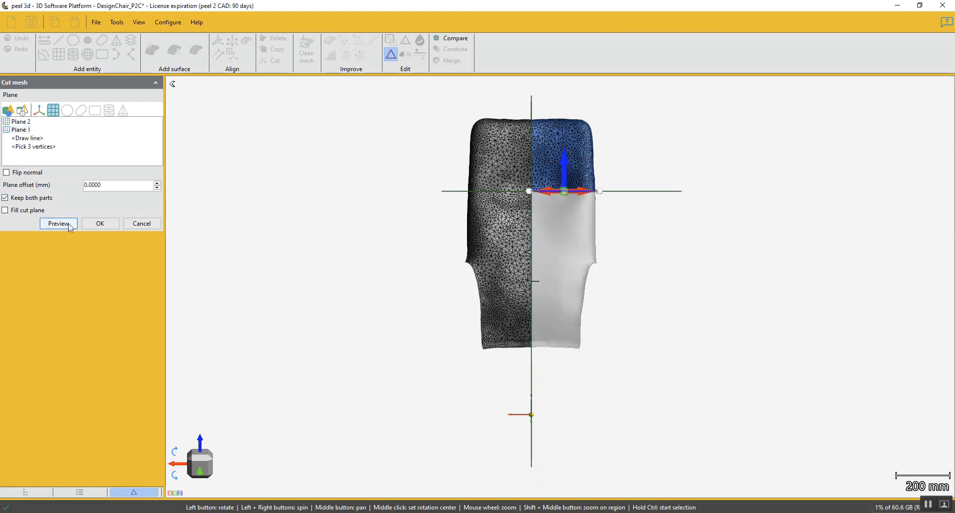
pyautogui.click(115, 224)
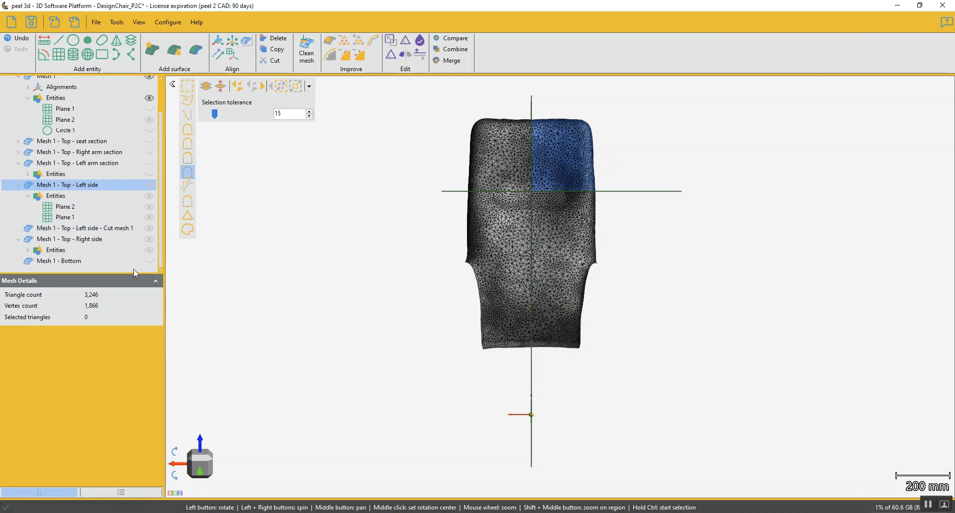
# Step: Rename the lower part of the cut left backrest as "Mesh 1 - Top - Left bottom side"
pyautogui.click(101, 230)
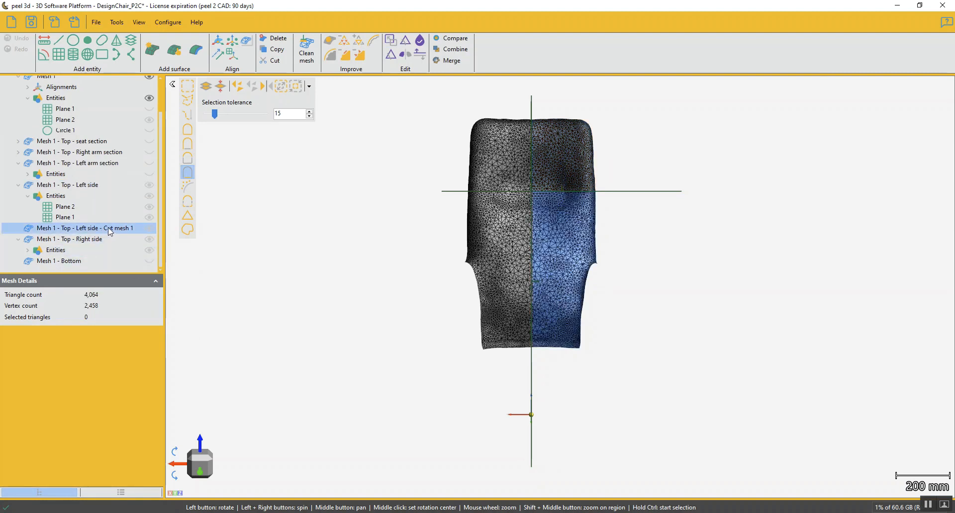
pyautogui.click(111, 231)
pyautogui.click(83, 227)
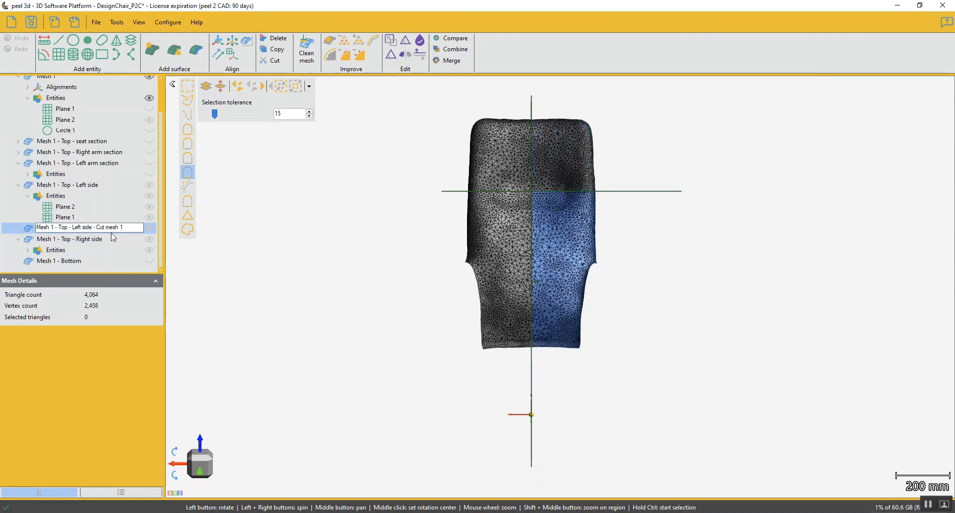
pyautogui.write('bottom')
pyautogui.moveTo(109, 228); pyautogui.dragTo(139, 229)
pyautogui.press('BackSpace')
pyautogui.press('Return')
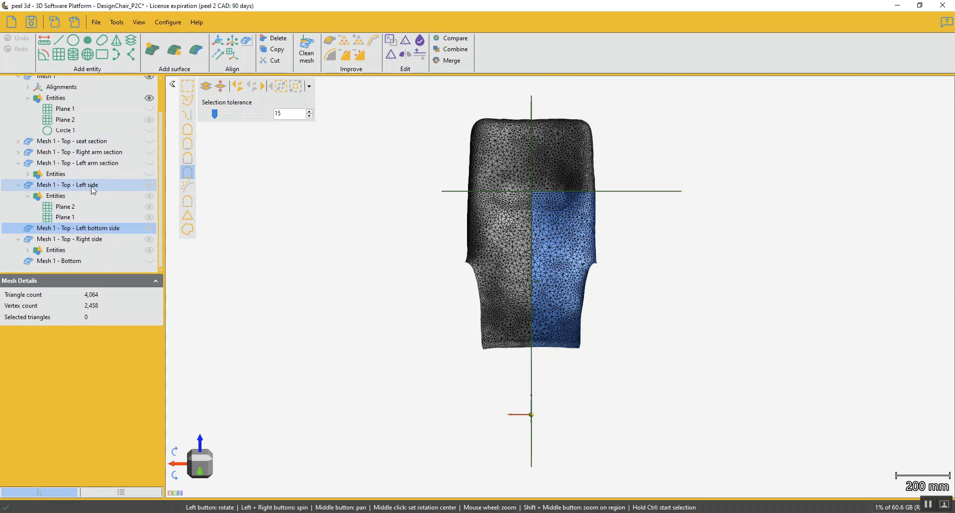
# Step: Rename the upper part of the left backrest as "Mesh 1 - Top - Left top side" and collapse its branch and the left arm section's
pyautogui.click(93, 187)
pyautogui.click(89, 187)
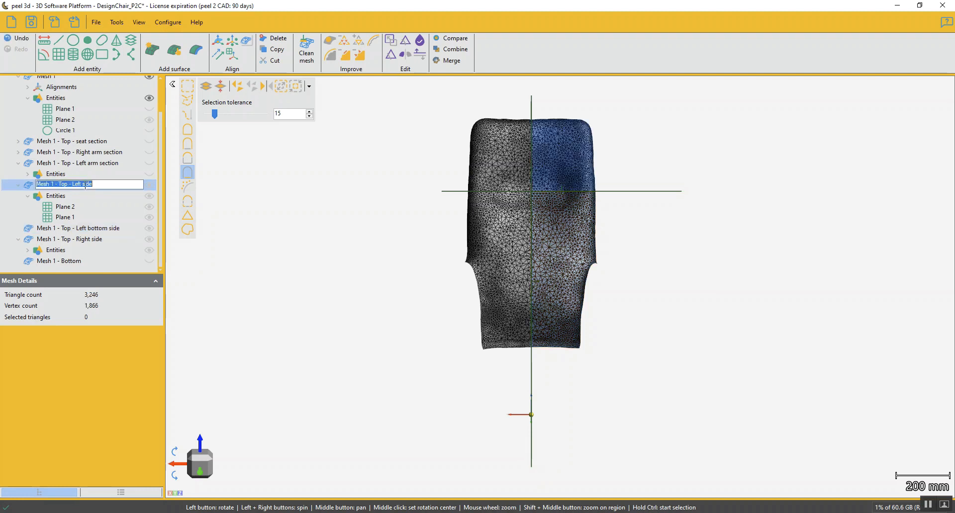
pyautogui.click(82, 184)
pyautogui.write('top')
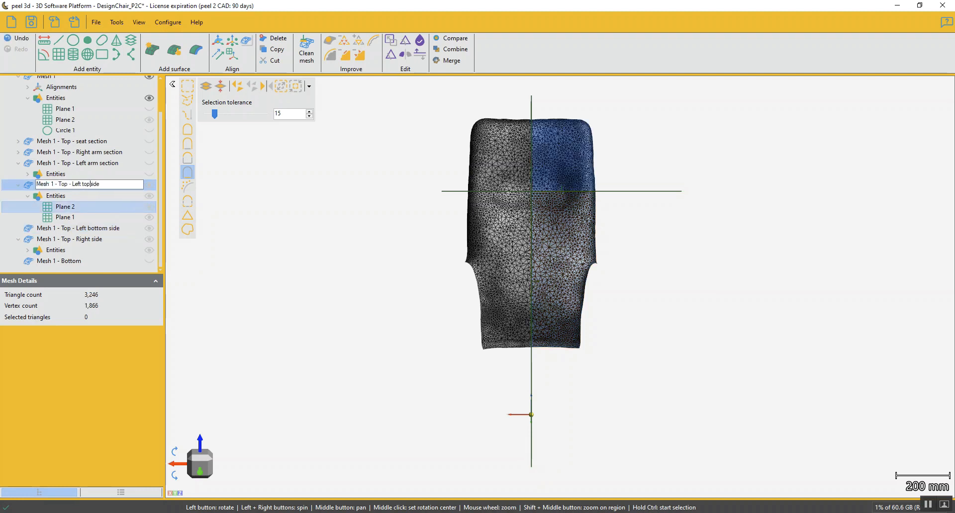
pyautogui.press('Return')
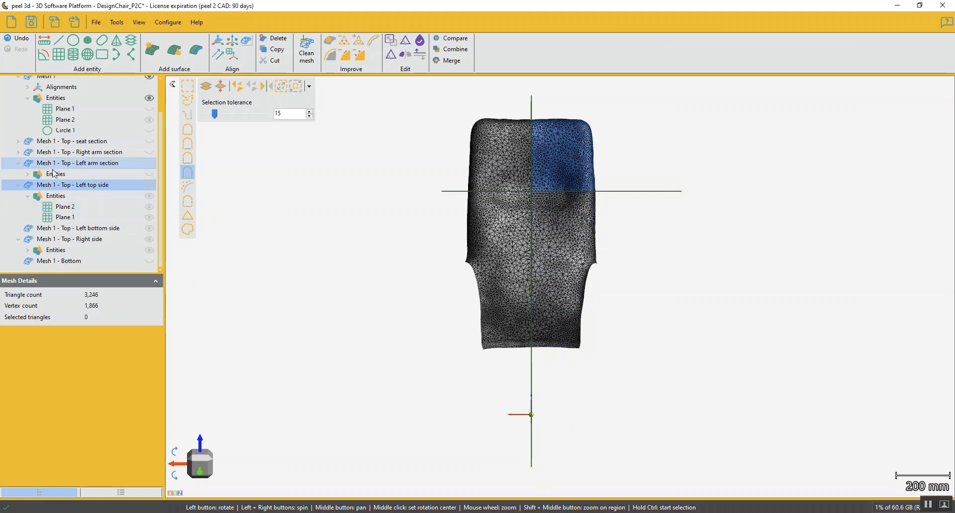
pyautogui.click(17, 186)
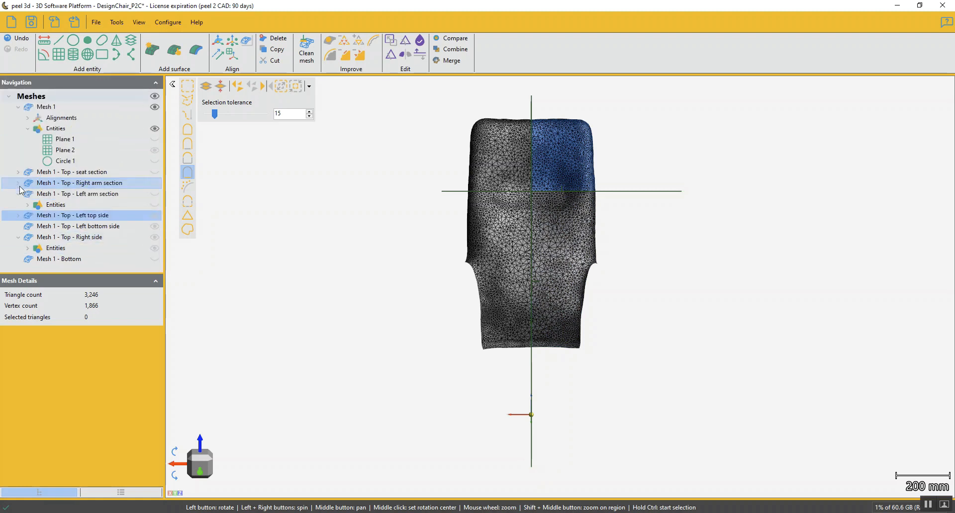
pyautogui.click(18, 194)
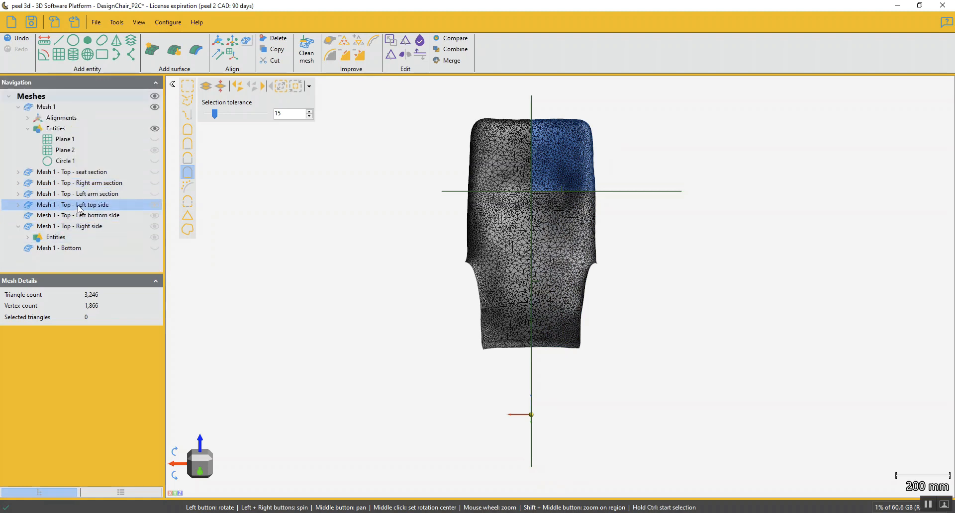
# Step: Cut the right side backrest mesh with Plane 1 at zero offset, previewing the cut and keeping both parts
pyautogui.click(90, 227)
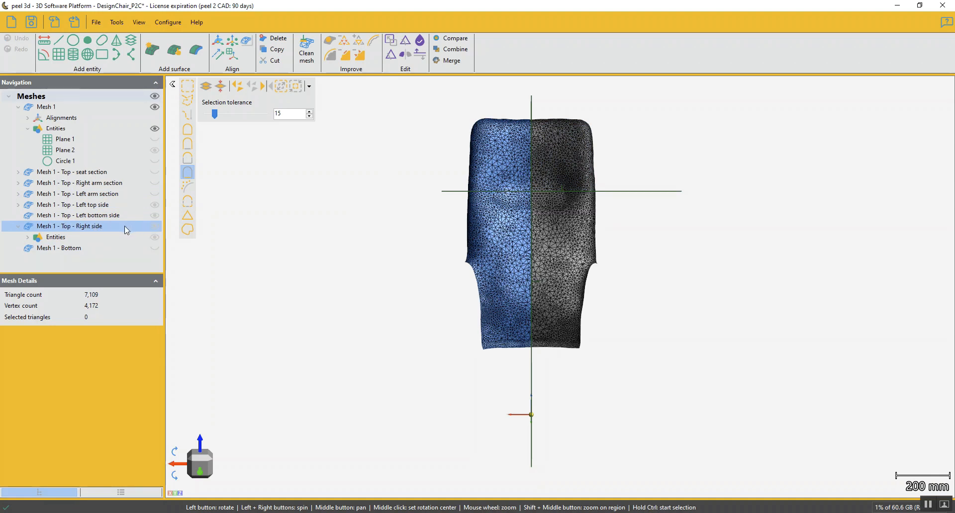
pyautogui.click(391, 56)
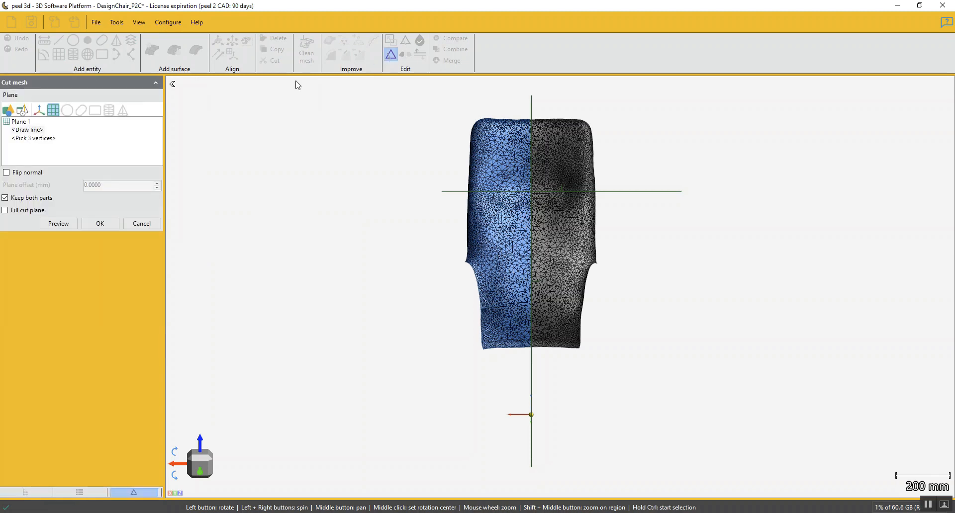
pyautogui.click(21, 122)
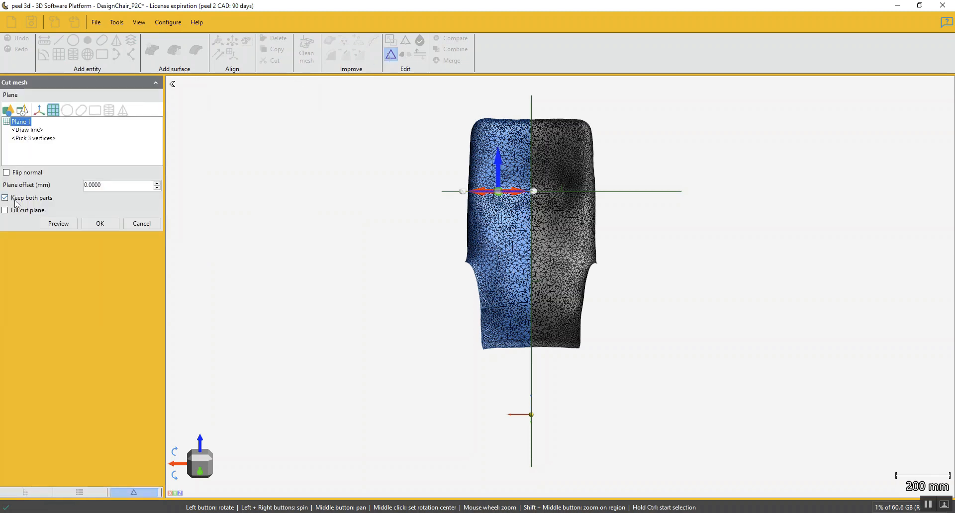
pyautogui.click(59, 225)
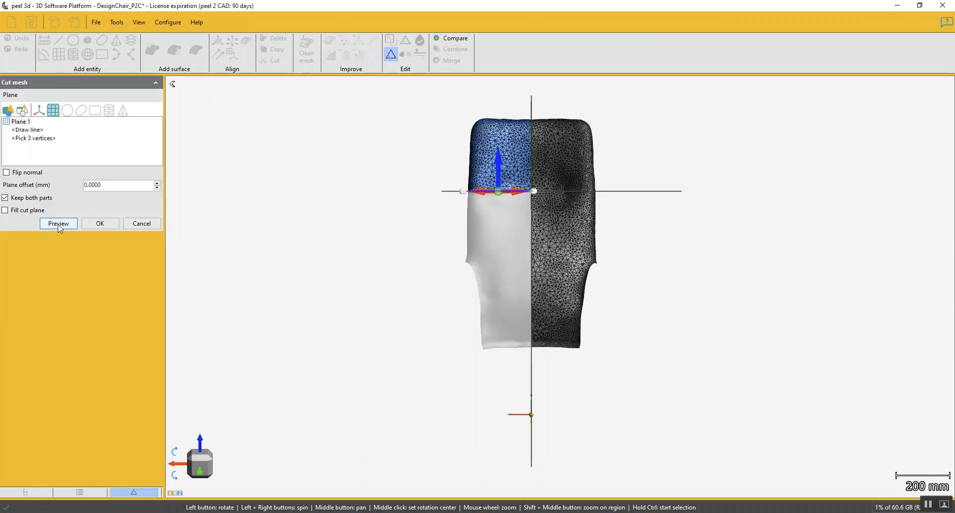
pyautogui.click(101, 225)
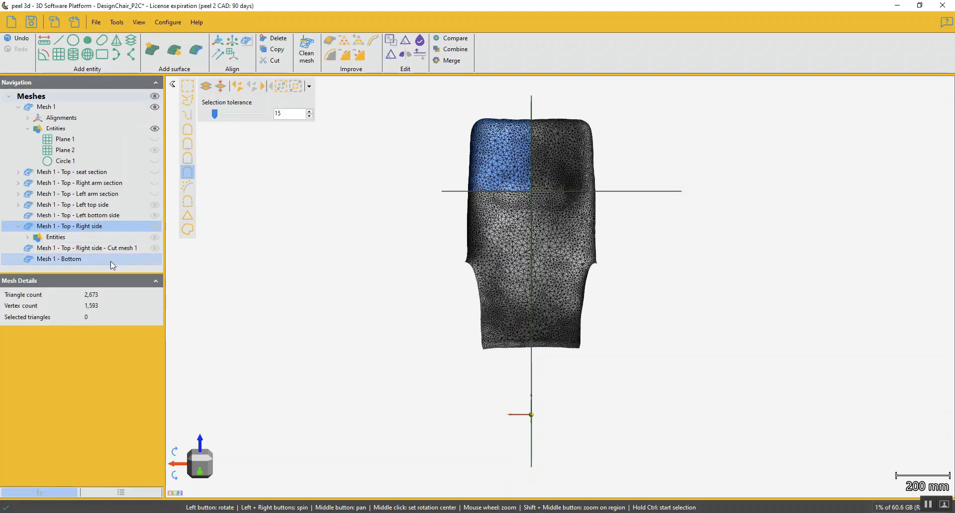
# Step: Rename the upper part of the cut right backrest as "Mesh 1 - Top - Right top side"
pyautogui.click(99, 228)
pyautogui.click(85, 225)
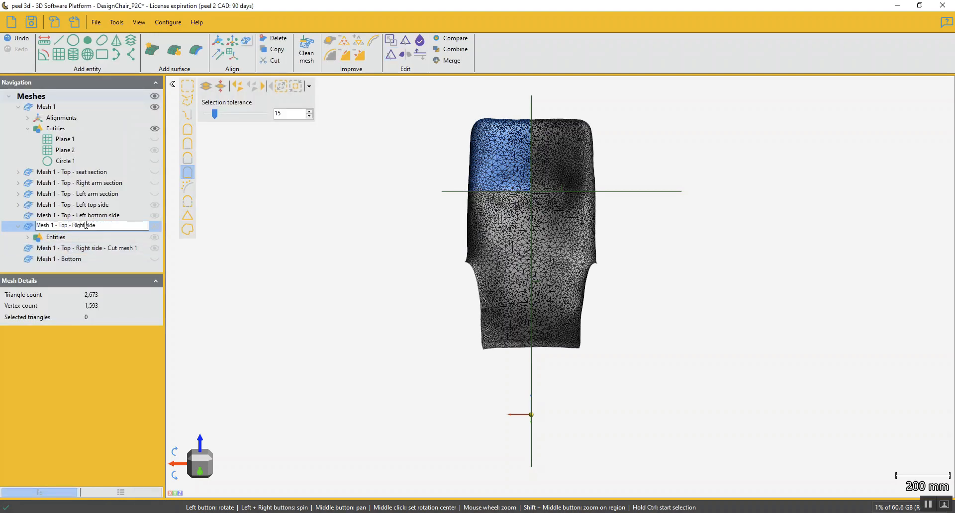
pyautogui.write('top')
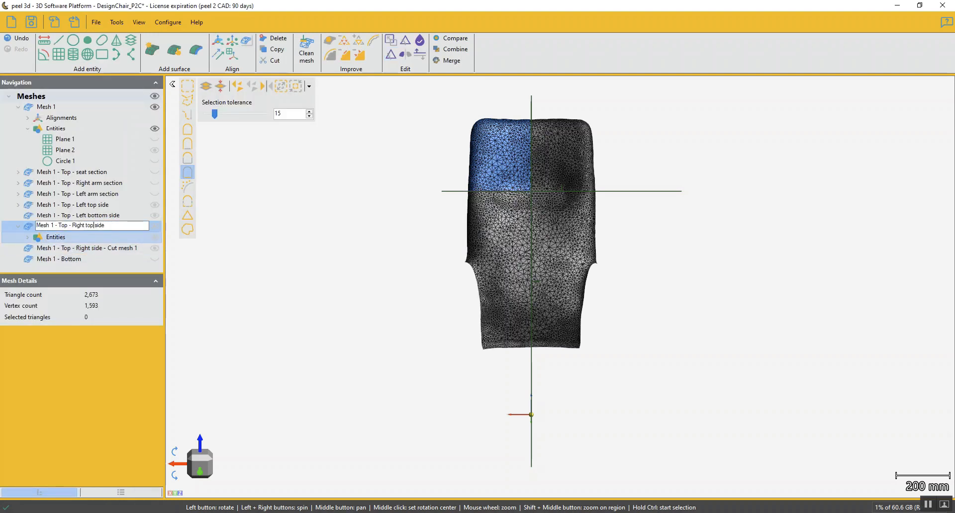
pyautogui.press('Return')
# Step: Rename the lower part of the cut right backrest as "Mesh 1 - Top - Right bottom side"
pyautogui.click(114, 248)
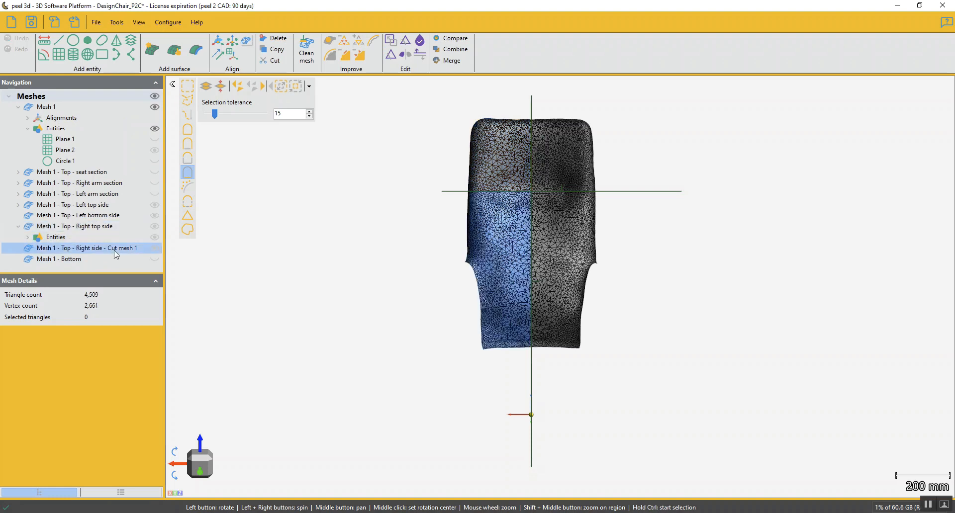
pyautogui.click(114, 248)
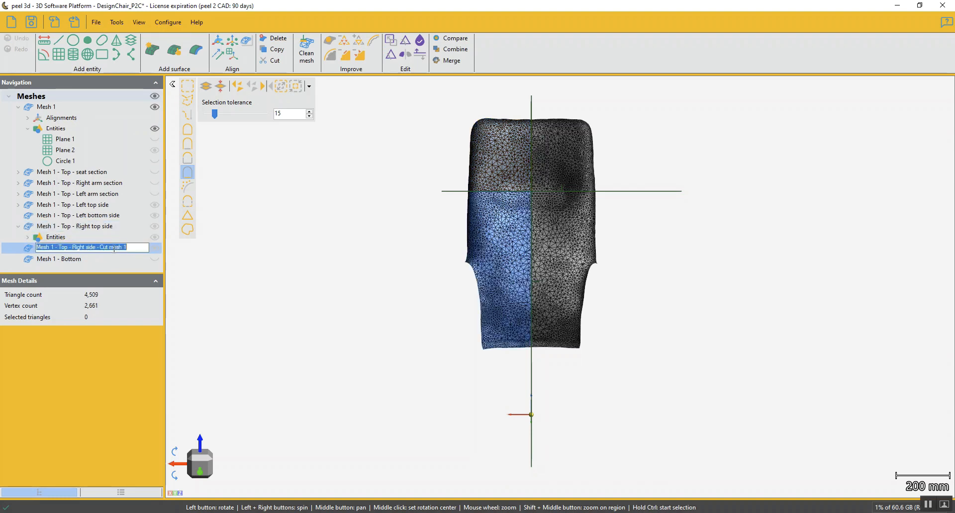
pyautogui.click(86, 247)
pyautogui.write('bo')
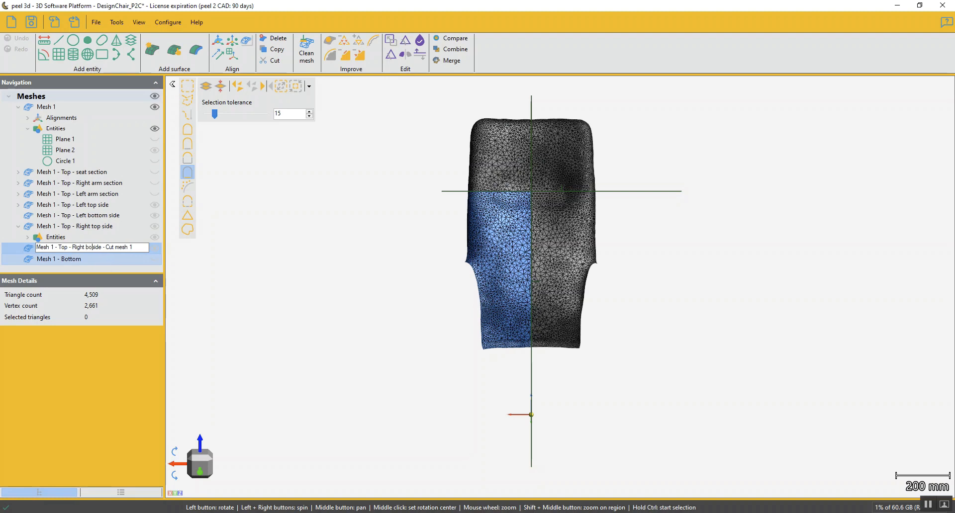
pyautogui.write('ttom')
pyautogui.press('Return')
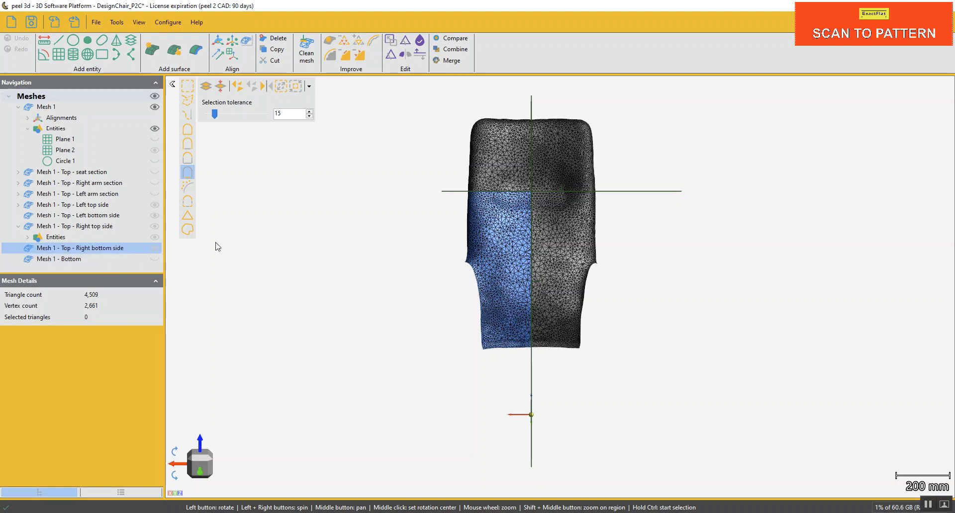
# Step: Hide the four backrest meshes and the right top side's entities, and collapse the right top side branch
pyautogui.click(155, 205)
pyautogui.click(154, 216)
pyautogui.click(155, 227)
pyautogui.click(155, 235)
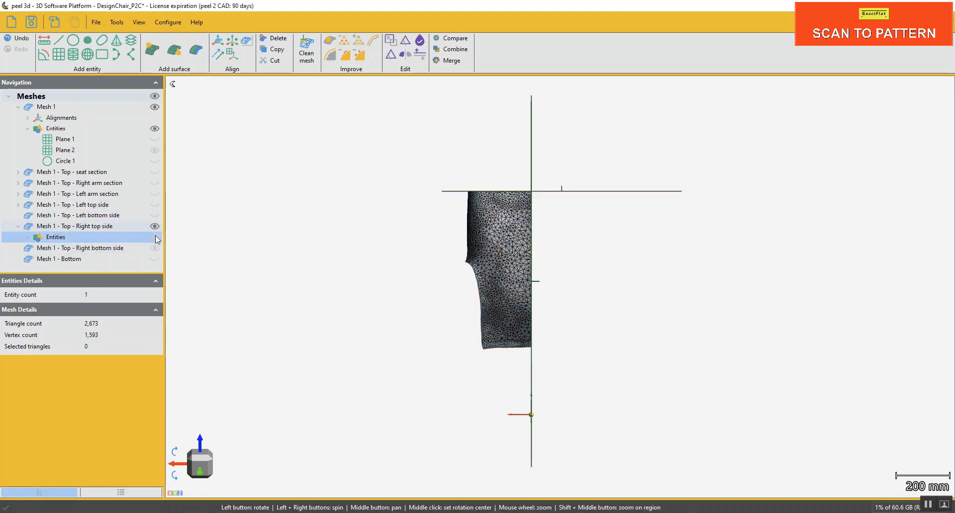
pyautogui.click(156, 227)
pyautogui.click(155, 248)
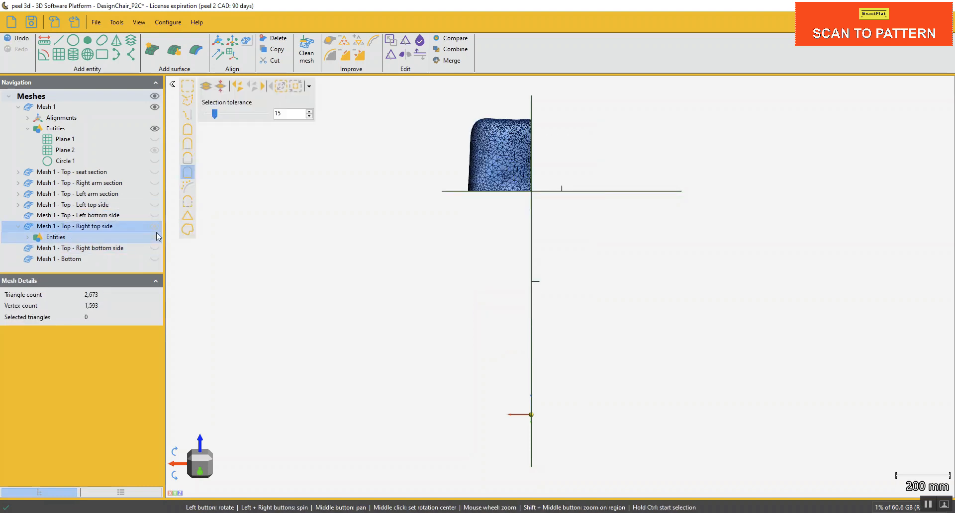
pyautogui.click(155, 227)
pyautogui.click(19, 226)
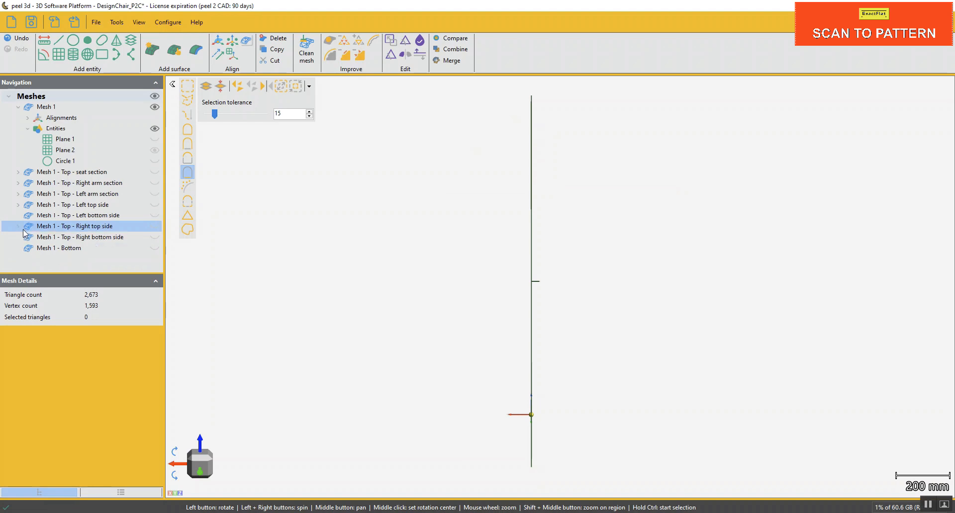
# Step: Show and select the "Mesh 1 - Bottom" mesh, and check which planes are available for cutting it
pyautogui.keyDown('ctrl'); pyautogui.click(131, 249); pyautogui.keyUp('ctrl')
pyautogui.click(155, 247)
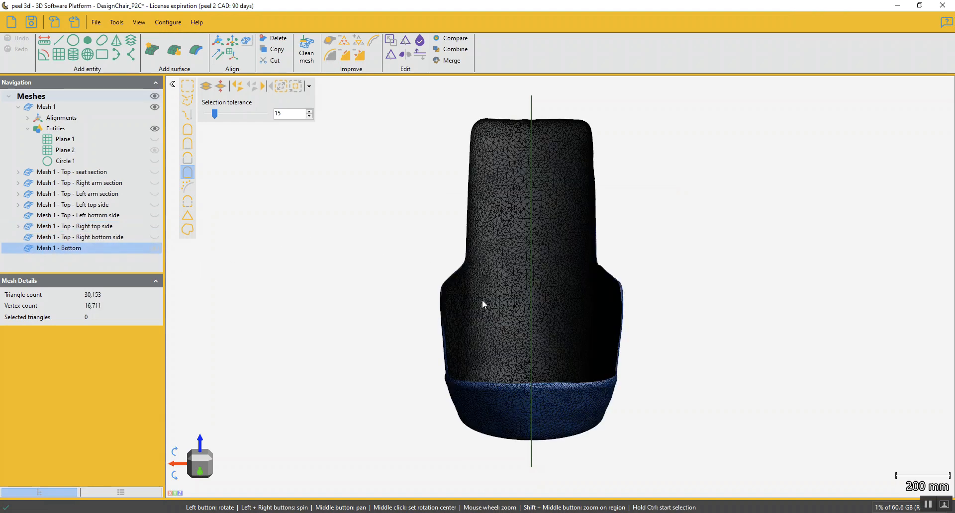
pyautogui.moveTo(556, 333); pyautogui.dragTo(559, 407)
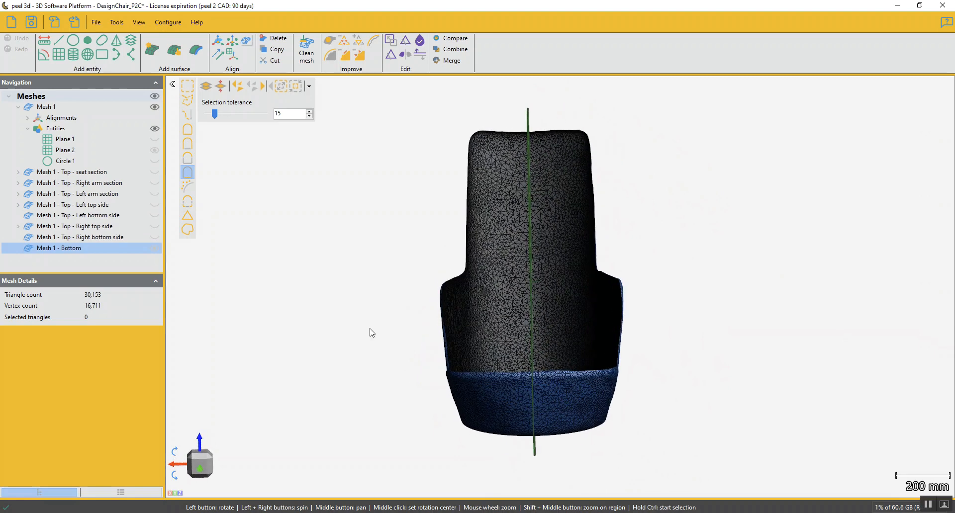
pyautogui.click(391, 55)
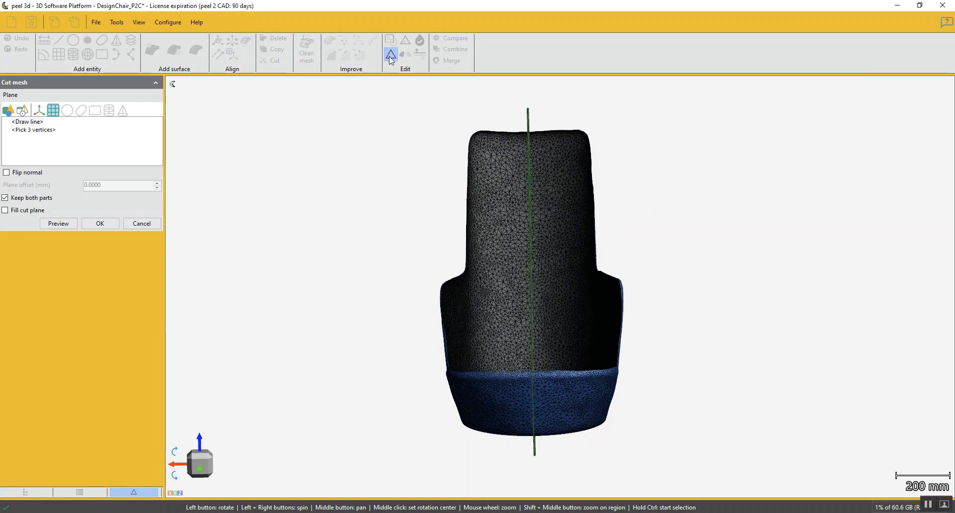
pyautogui.click(141, 224)
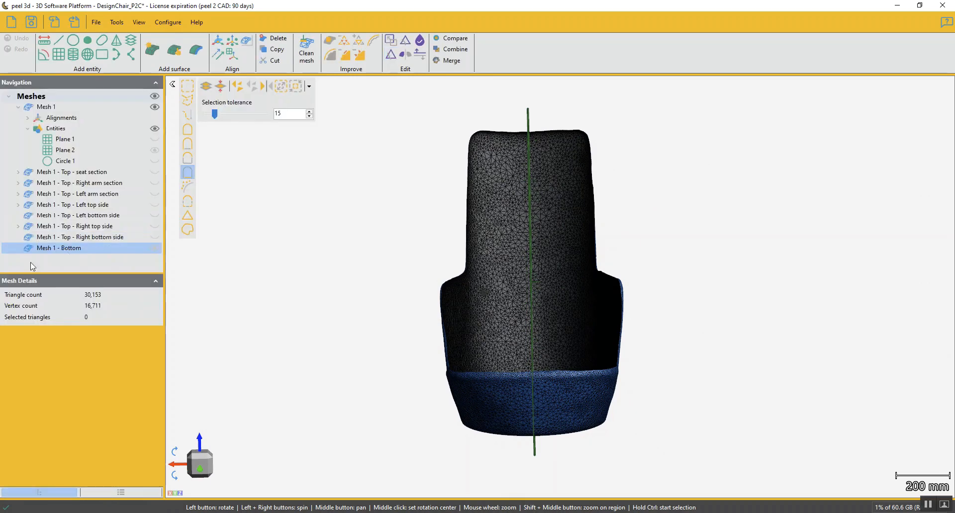
# Step: Send Plane 2 from Mesh 1 to "Mesh 1 - Bottom" and hide the original plane
pyautogui.click(157, 154)
pyautogui.rightClick(78, 155)
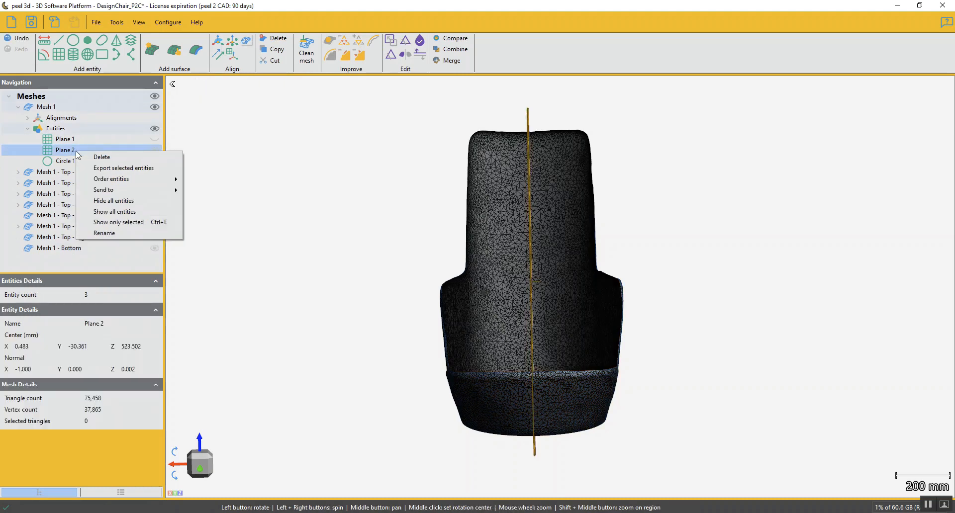
pyautogui.moveTo(114, 191)
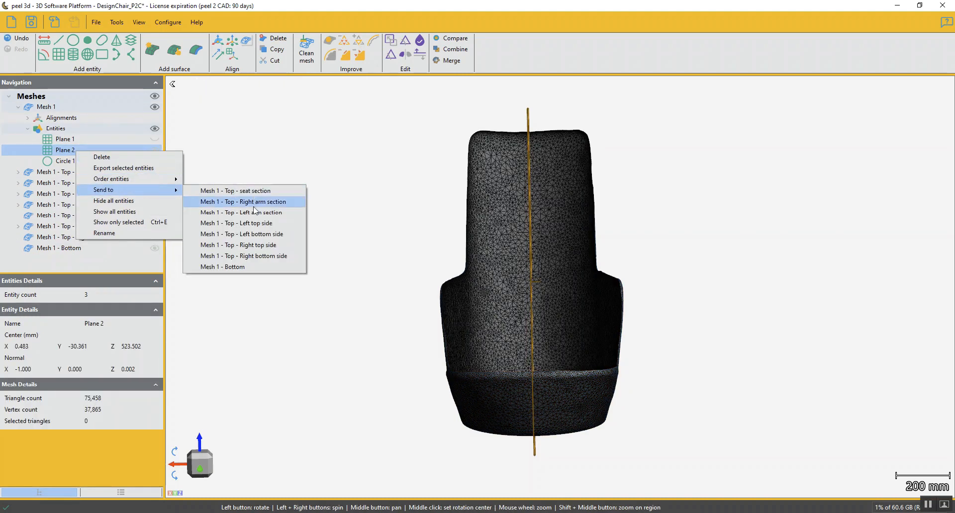
pyautogui.click(231, 270)
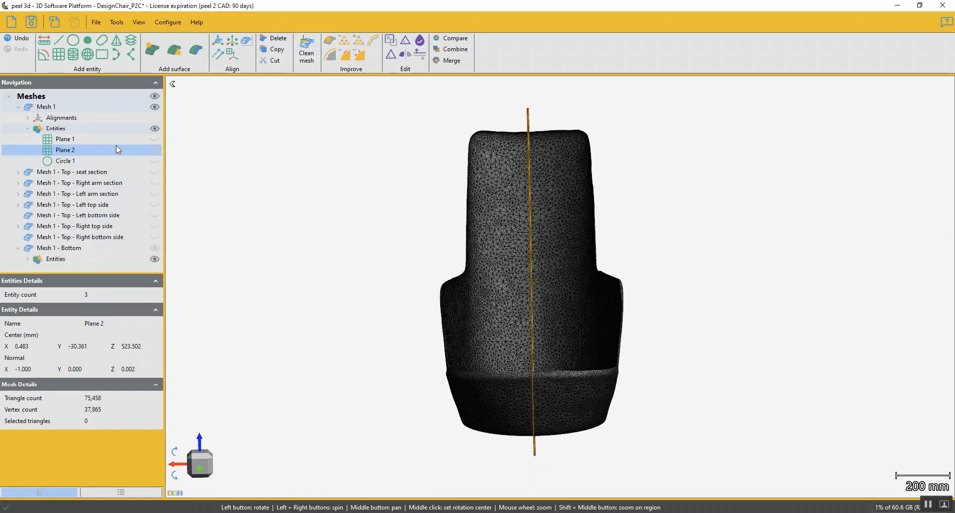
pyautogui.click(154, 150)
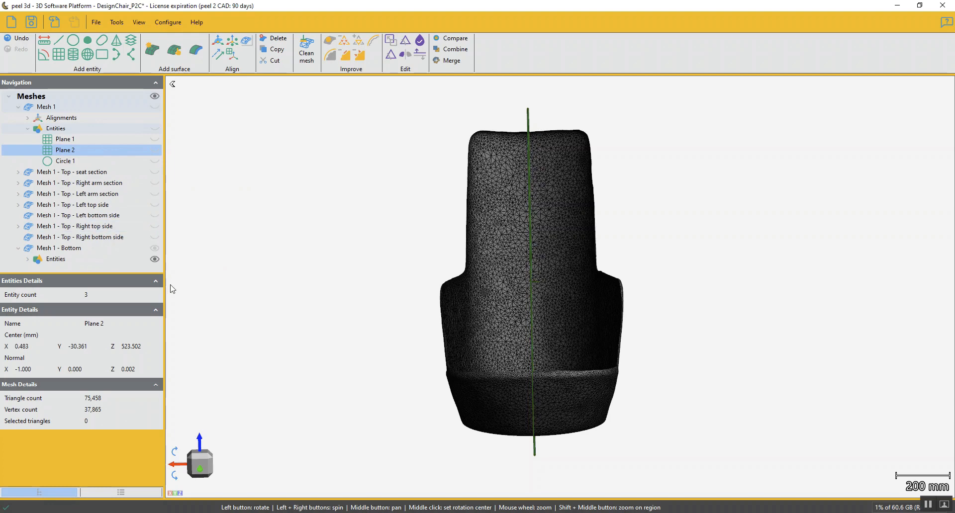
# Step: Cut the bottom mesh with Plane 2 at zero offset, previewing the cut and keeping both parts
pyautogui.click(100, 249)
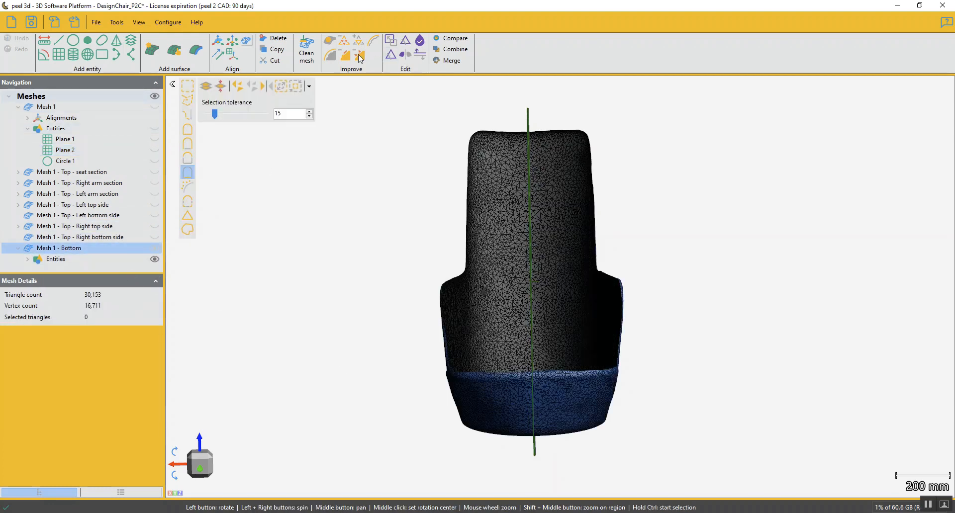
pyautogui.click(393, 57)
pyautogui.click(22, 122)
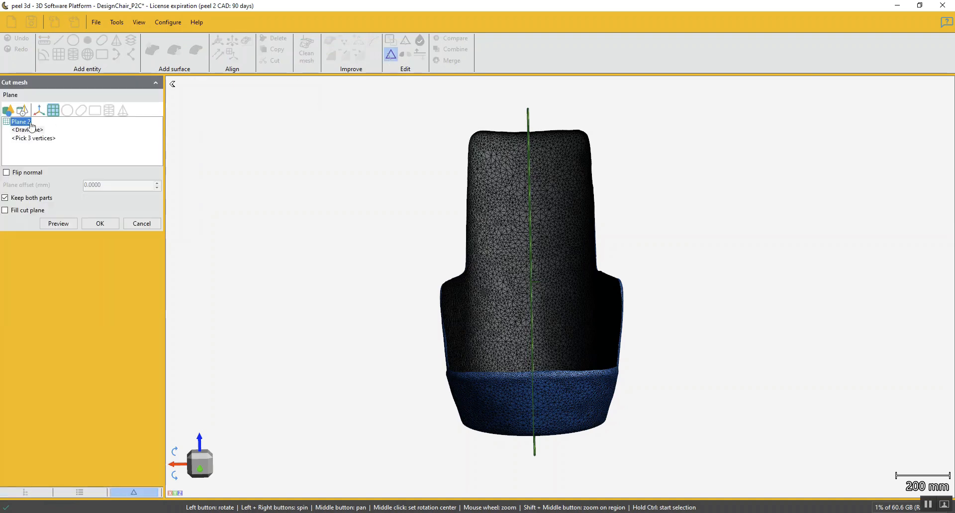
pyautogui.click(58, 224)
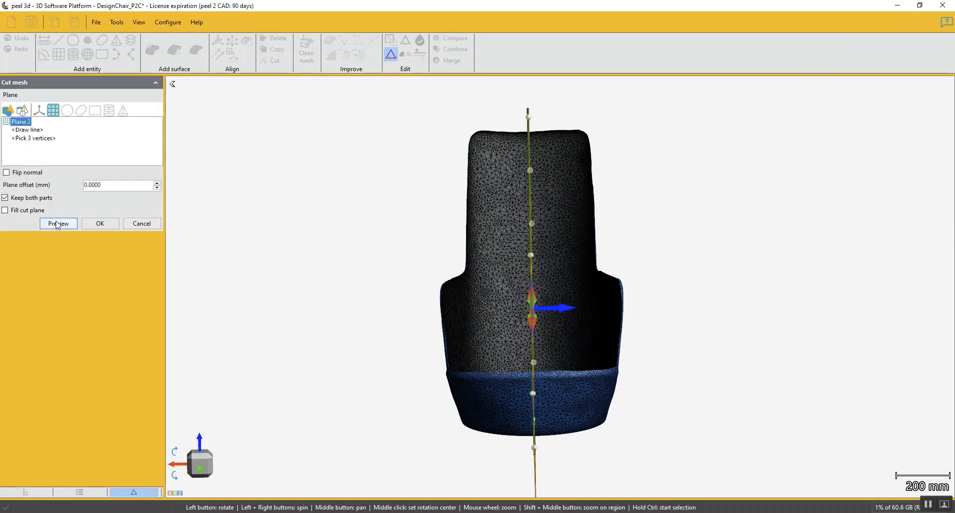
pyautogui.click(100, 225)
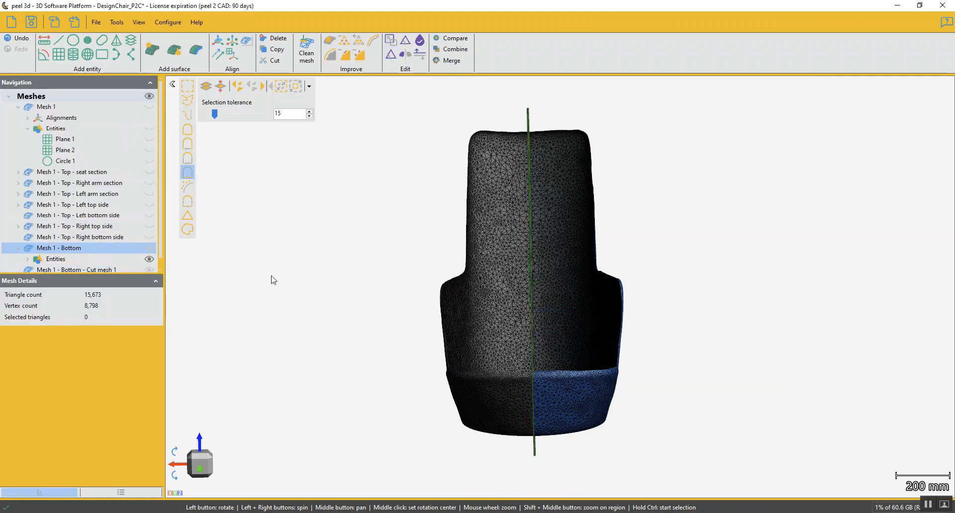
# Step: Rename the left half of the cut bottom mesh as "Mesh 1 - Bottom - Left"
pyautogui.scroll(-1, 100, 224)
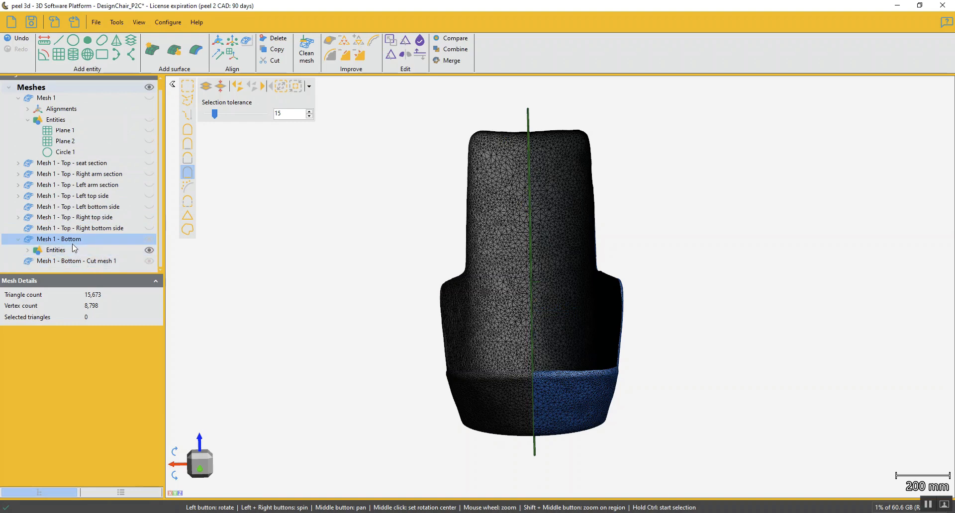
pyautogui.doubleClick(75, 240)
pyautogui.click(89, 240)
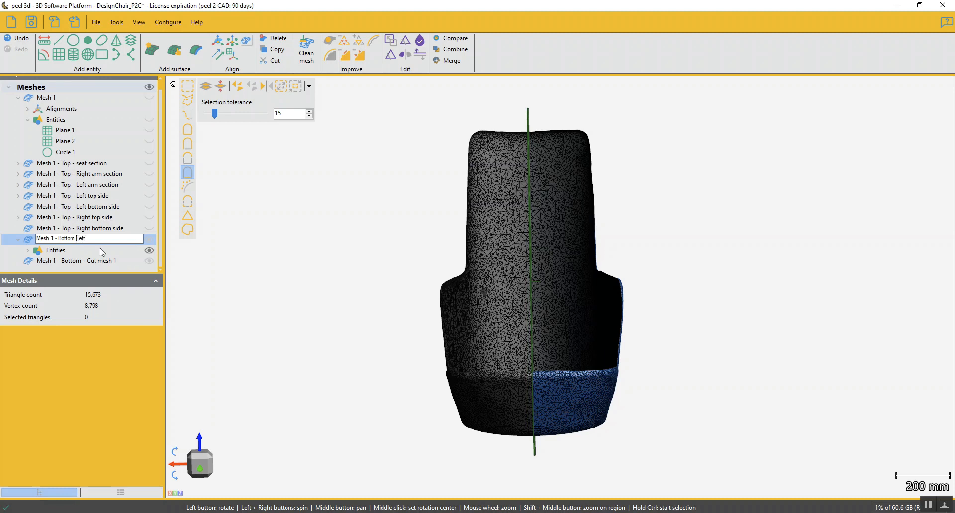
pyautogui.press('Return')
# Step: Rename the right half of the cut bottom mesh as "Mesh 1 - Bottom - Right"
pyautogui.click(79, 263)
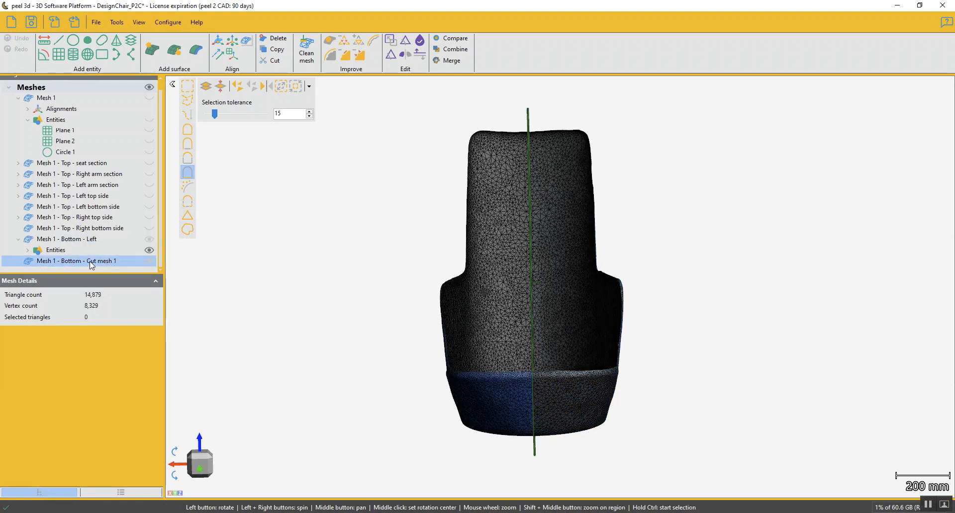
pyautogui.doubleClick(85, 261)
pyautogui.moveTo(79, 261); pyautogui.dragTo(130, 262)
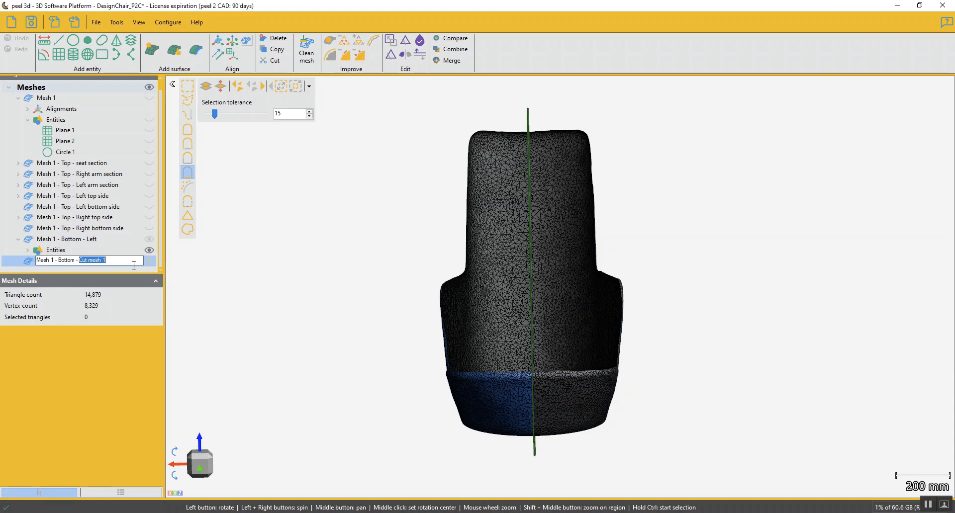
pyautogui.write('Right')
pyautogui.press('Return')
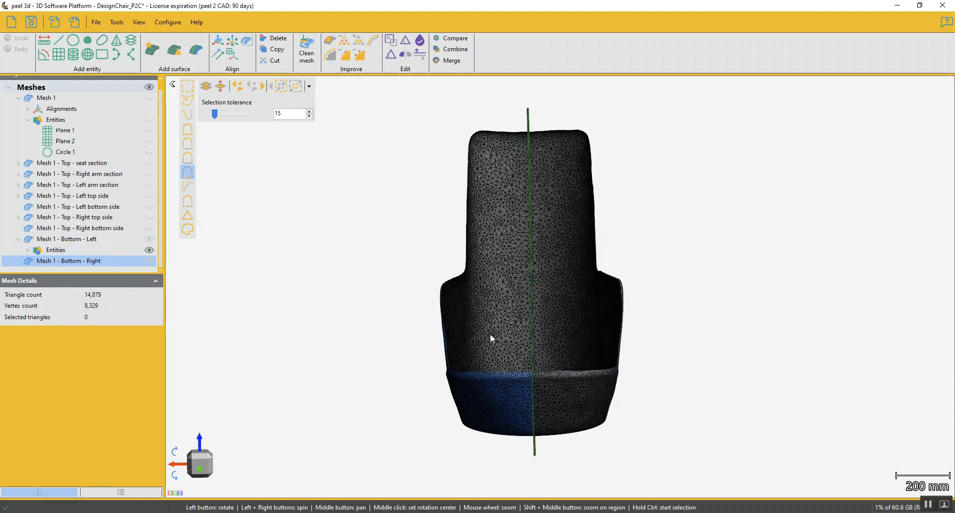
# Step: Examine the two bottom halves of the chair from both sides
pyautogui.moveTo(341, 330); pyautogui.dragTo(384, 343)
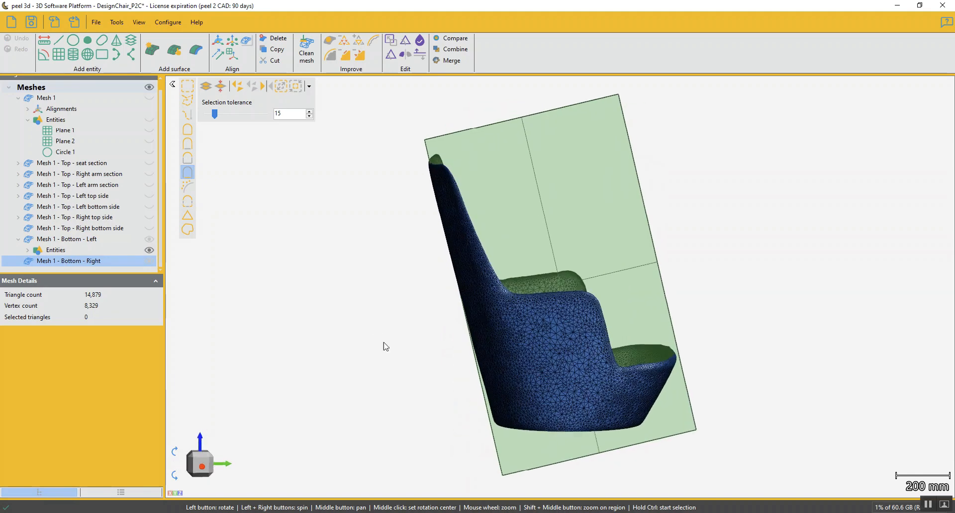
pyautogui.moveTo(438, 371); pyautogui.dragTo(439, 369)
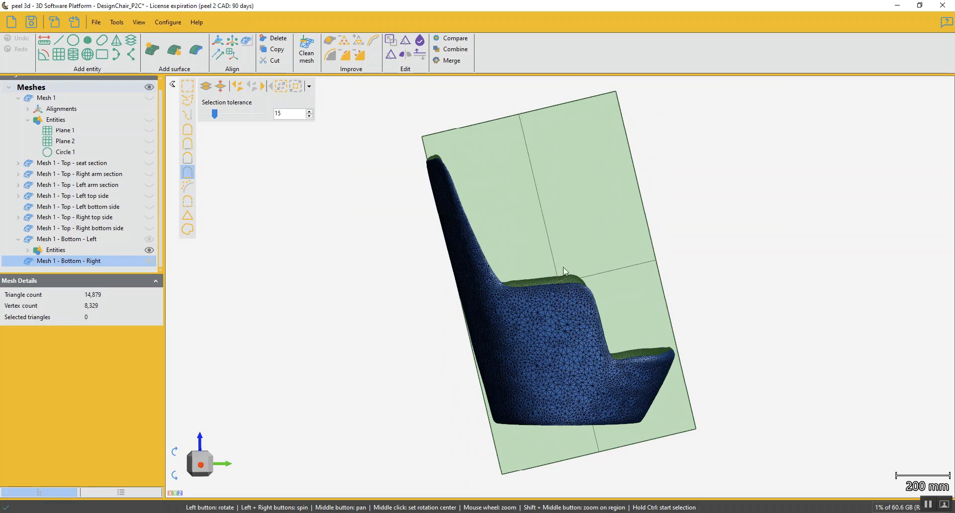
pyautogui.moveTo(539, 372); pyautogui.dragTo(559, 375)
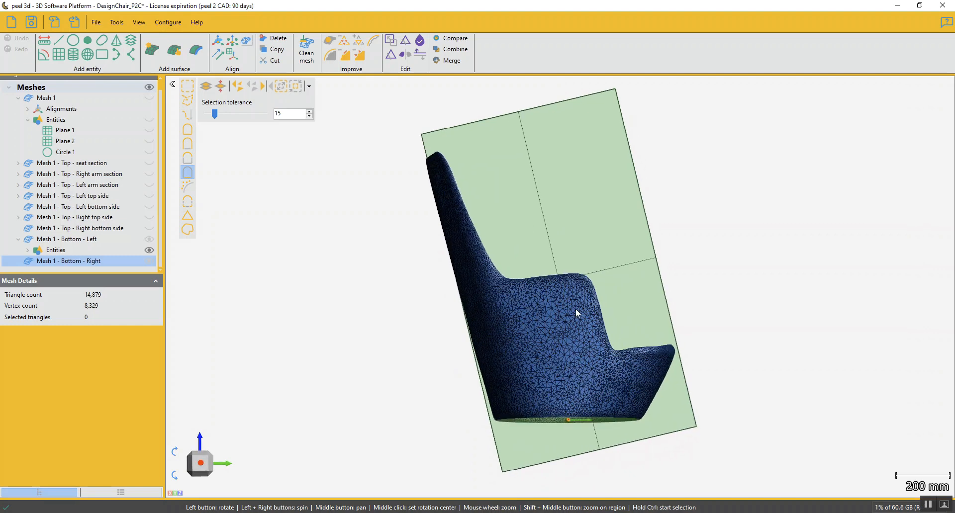
pyautogui.moveTo(620, 343); pyautogui.dragTo(538, 311)
pyautogui.moveTo(517, 374); pyautogui.dragTo(528, 373)
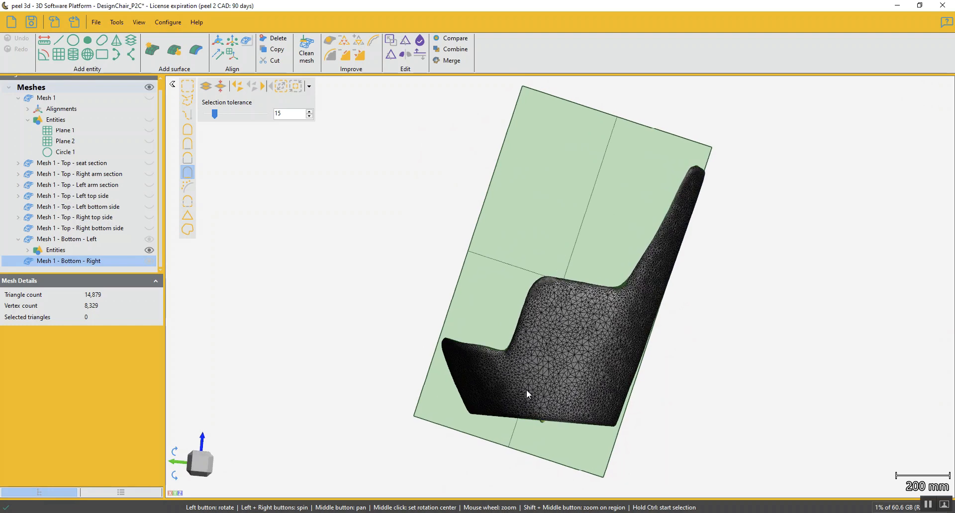
# Step: Create a plane on Mesh 1 - Bottom - Left from a near-vertical line drawn in side view through the armrest's front and the base
pyautogui.moveTo(579, 324); pyautogui.dragTo(580, 323)
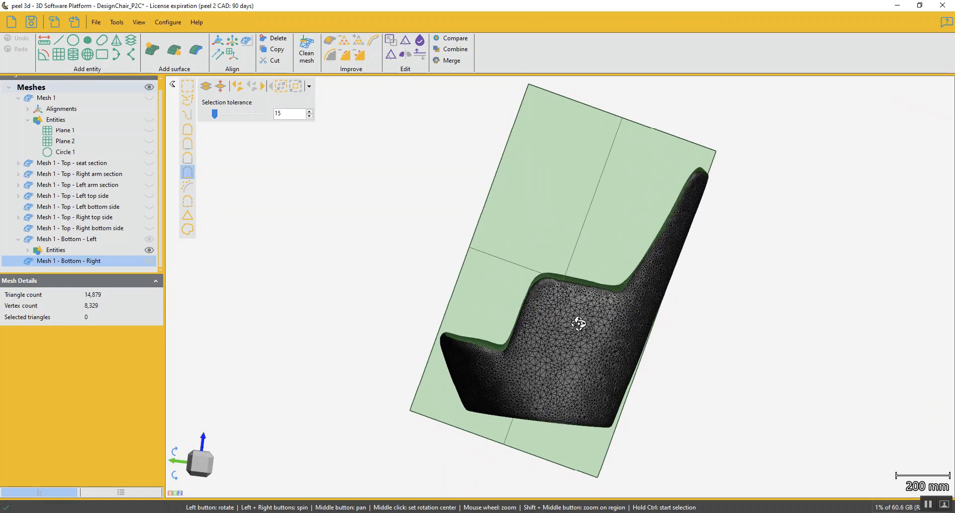
pyautogui.click(198, 469)
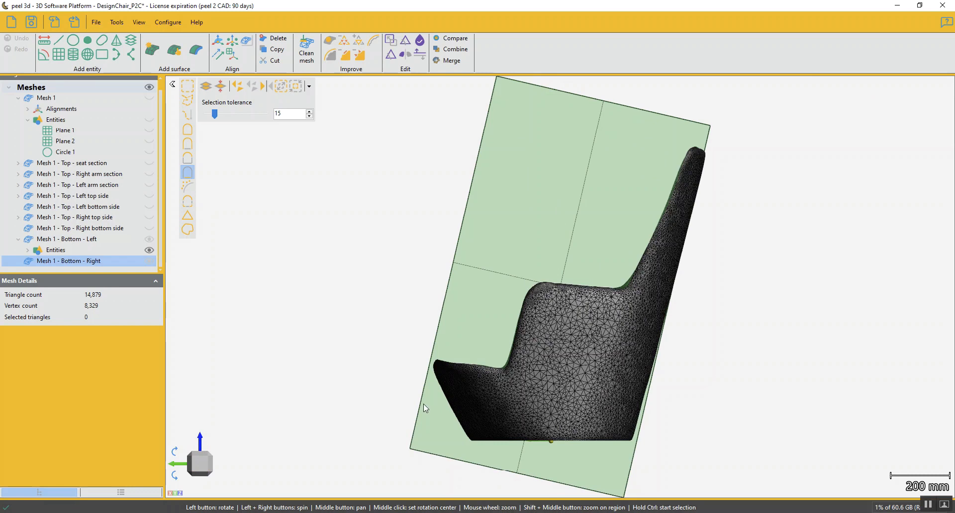
pyautogui.click(93, 240)
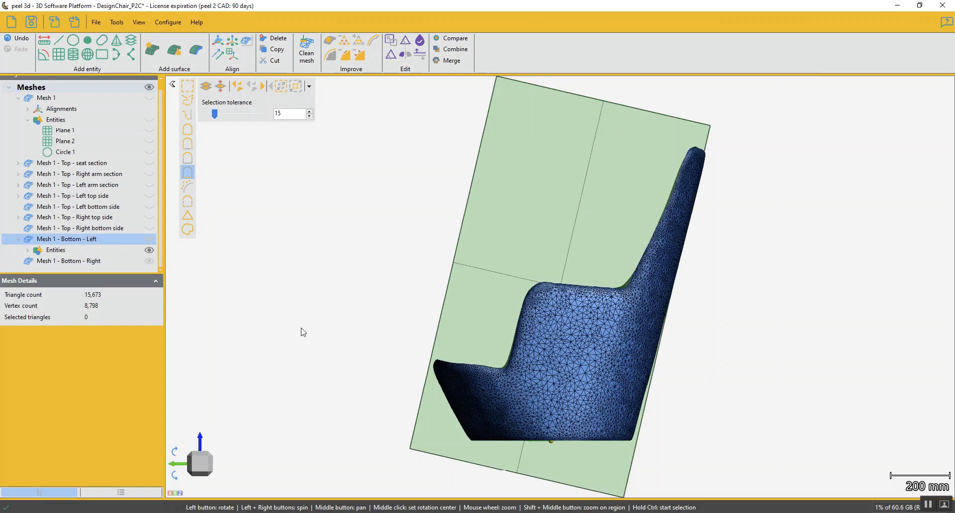
pyautogui.click(59, 54)
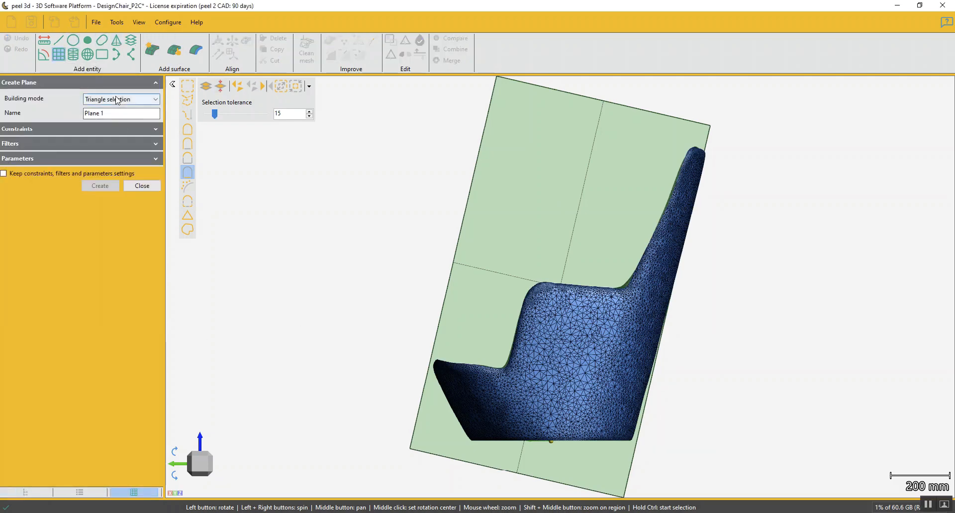
pyautogui.click(117, 99)
pyautogui.click(106, 198)
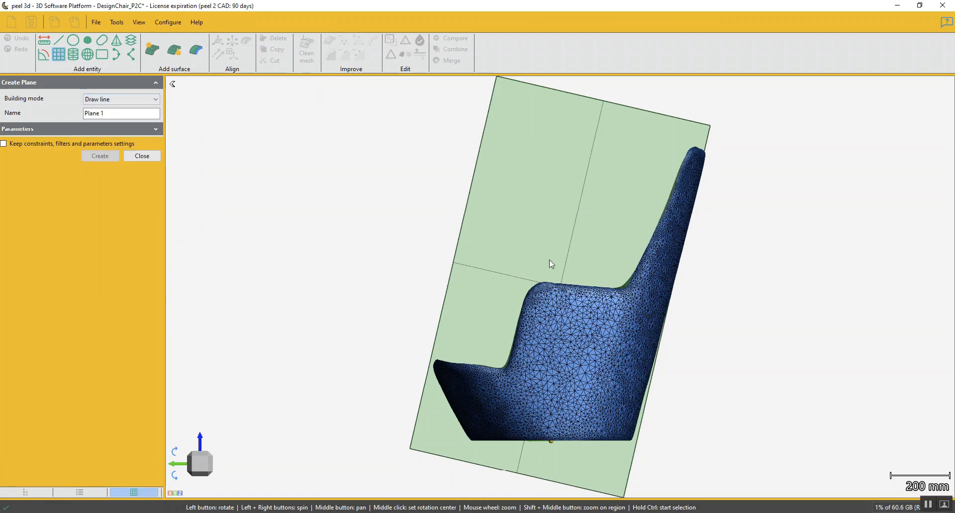
pyautogui.moveTo(547, 256); pyautogui.dragTo(544, 456)
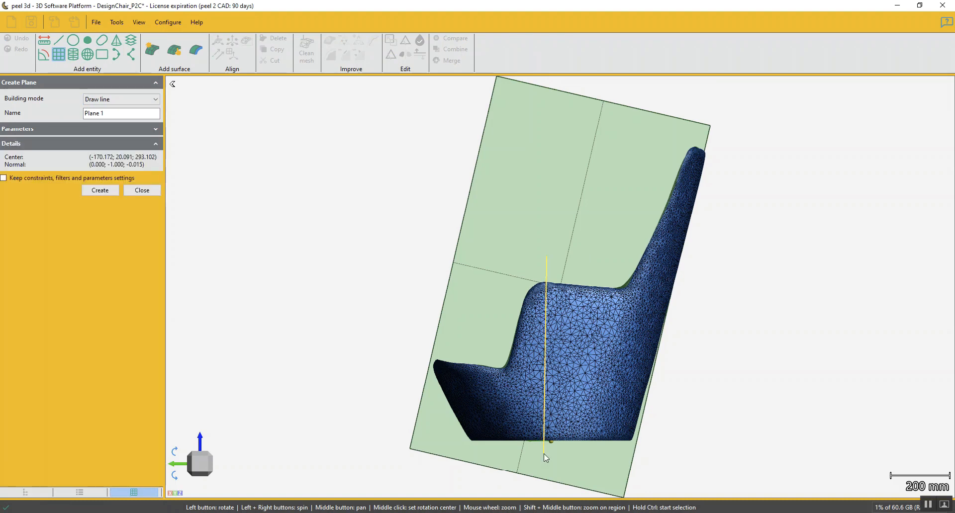
pyautogui.click(91, 192)
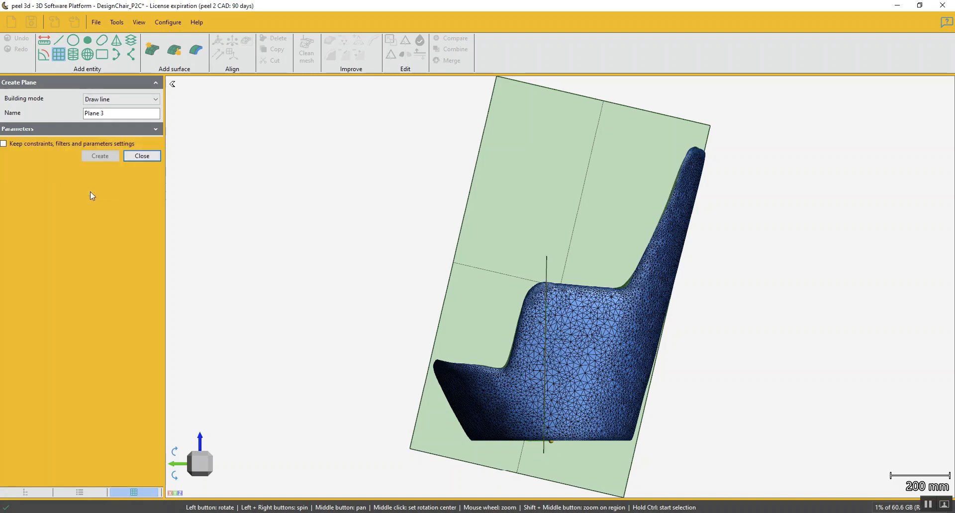
pyautogui.click(144, 157)
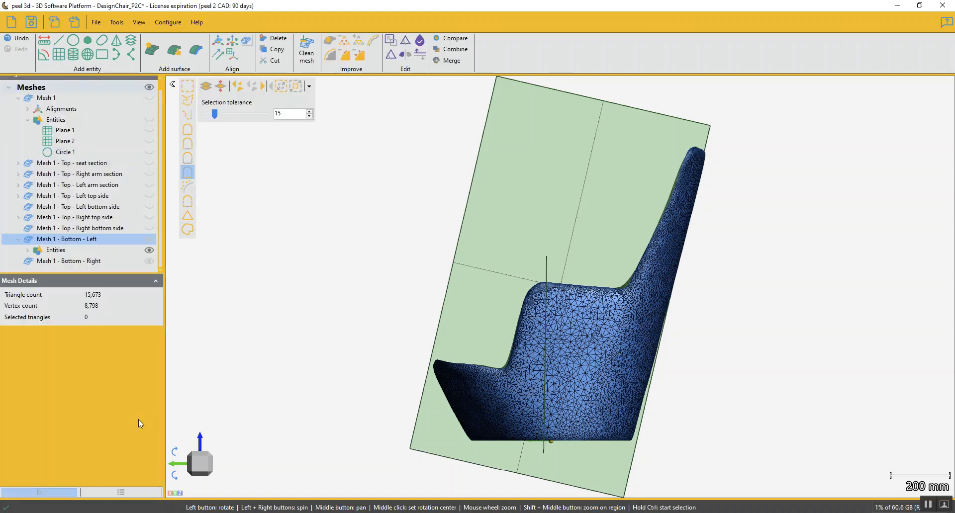
# Step: Send Plane 1 from the Mesh 1 - Bottom - Left entities to Mesh 1 - Bottom - Right
pyautogui.click(27, 250)
pyautogui.scroll(-1, 91, 246)
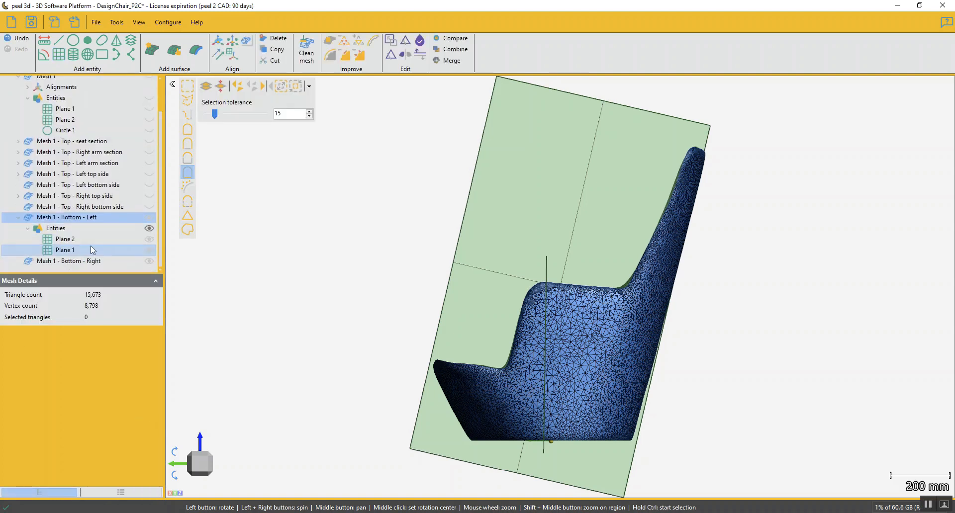
pyautogui.click(75, 250)
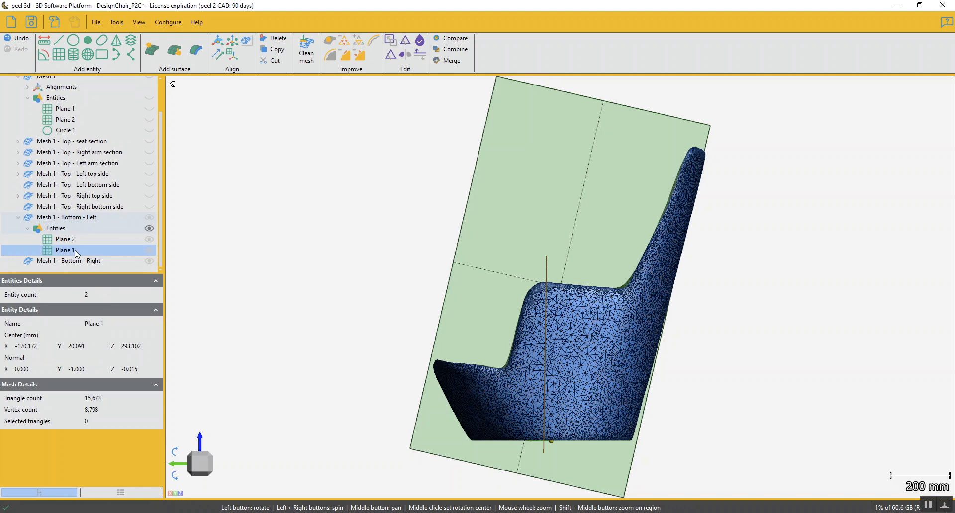
pyautogui.rightClick(74, 250)
pyautogui.moveTo(91, 293)
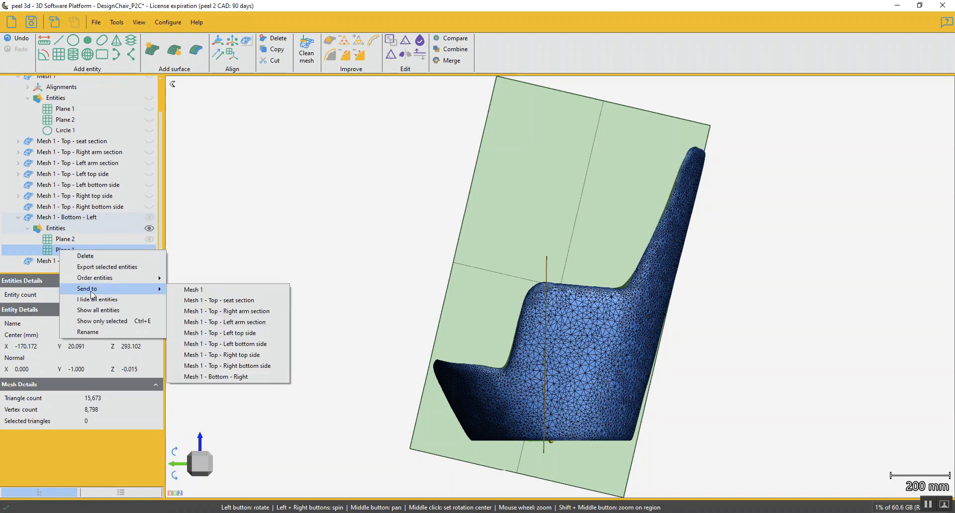
pyautogui.click(226, 378)
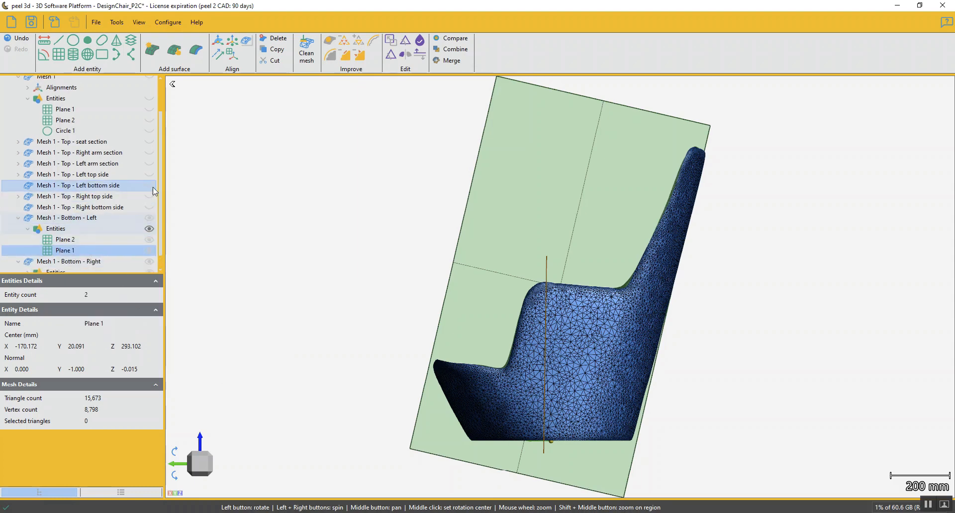
# Step: Cut Mesh 1 - Bottom - Left with Plane 1 at zero offset, previewing the cut and keeping both parts
pyautogui.scroll(-1, 159, 180)
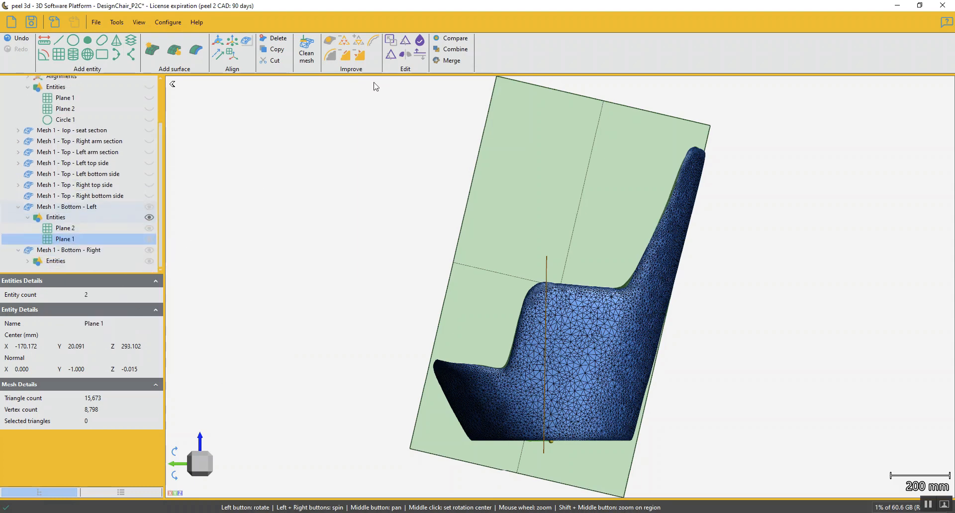
pyautogui.click(390, 54)
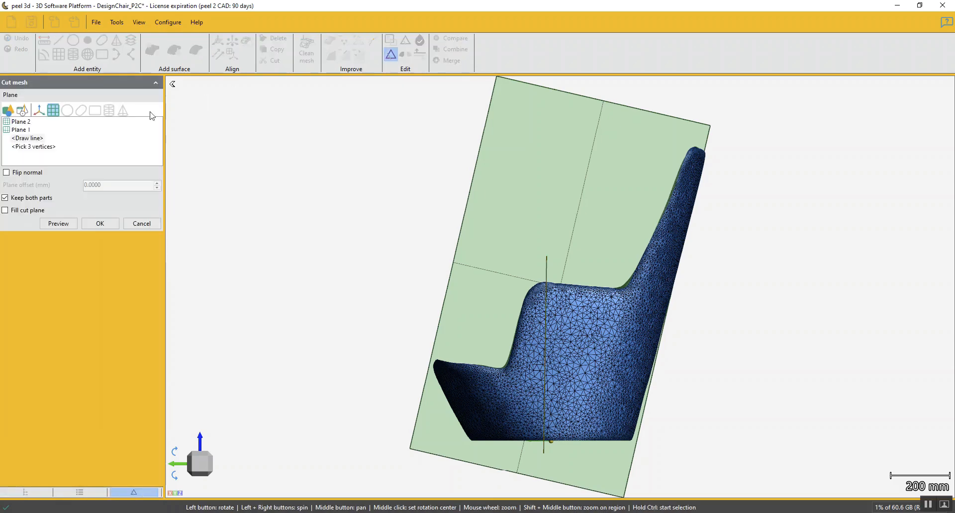
pyautogui.click(27, 130)
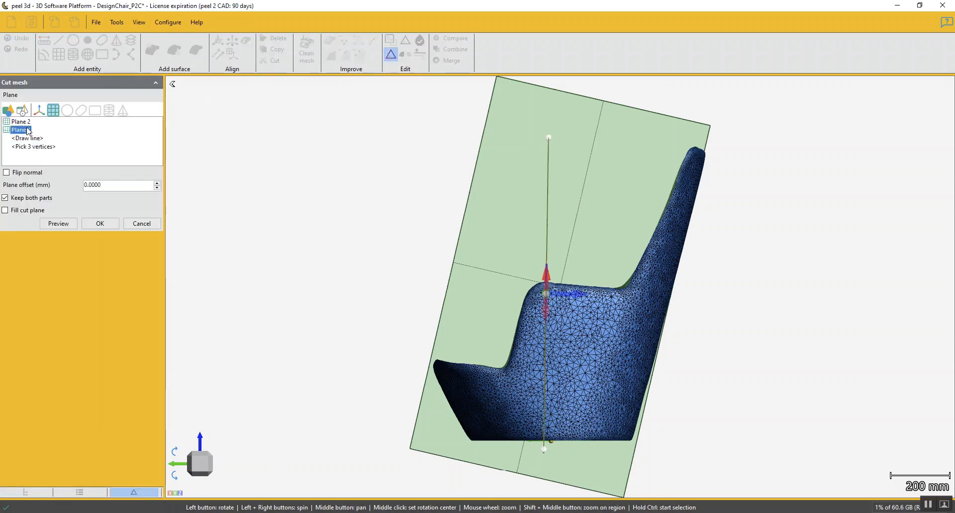
pyautogui.click(59, 225)
pyautogui.click(99, 224)
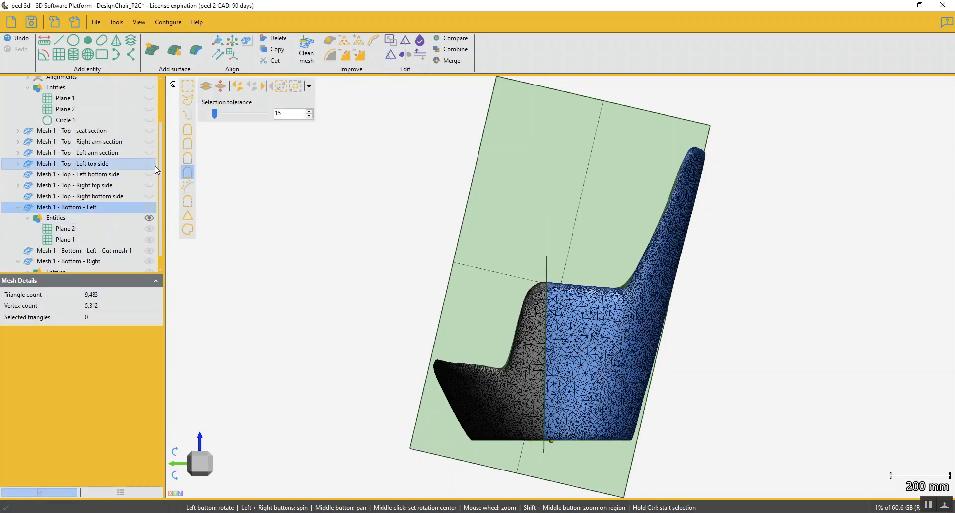
# Step: Cut Mesh 1 - Bottom - Right with Plane 1 at zero offset, previewing the cut and keeping both parts
pyautogui.scroll(-1, 159, 189)
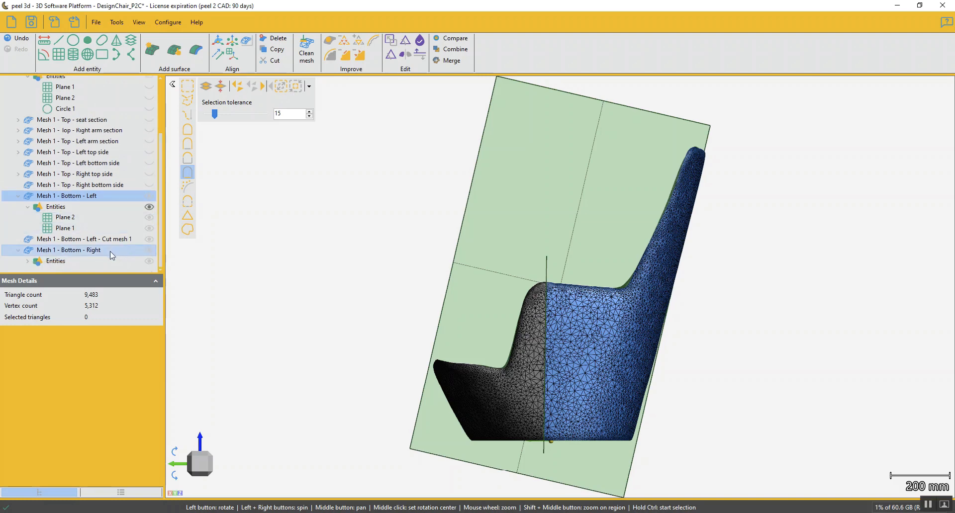
pyautogui.click(88, 251)
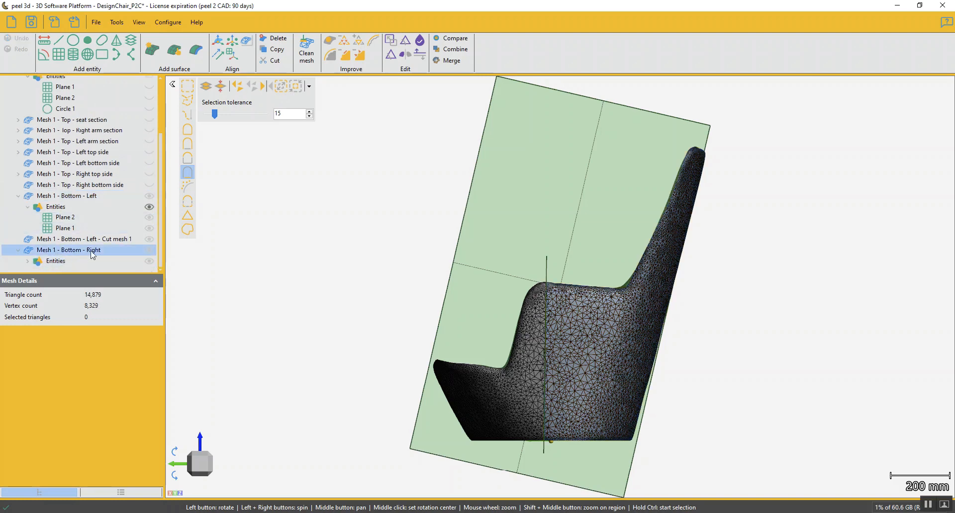
pyautogui.click(391, 53)
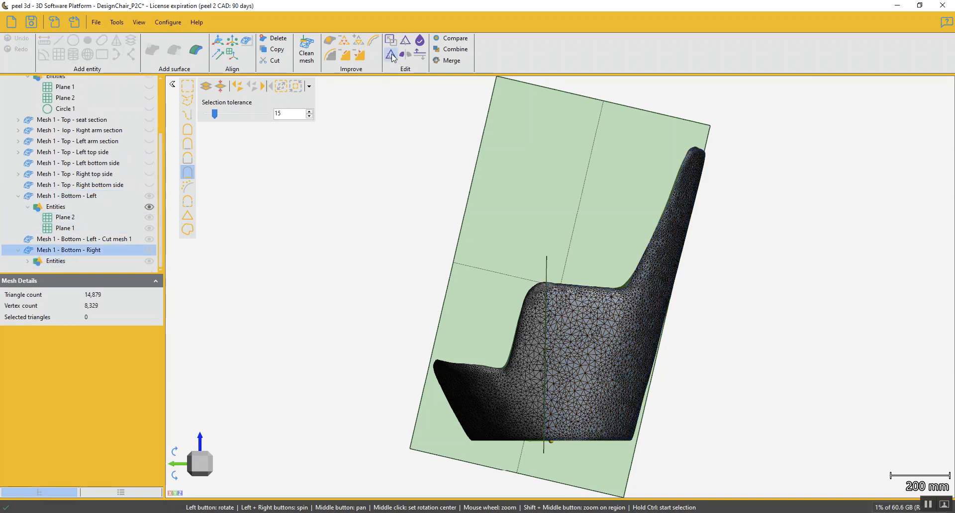
pyautogui.click(20, 122)
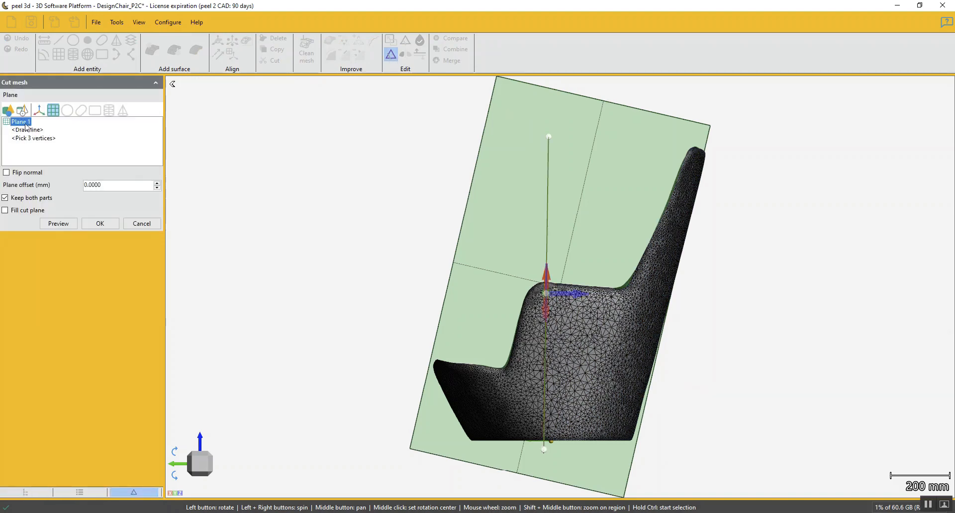
pyautogui.moveTo(348, 287); pyautogui.dragTo(423, 285)
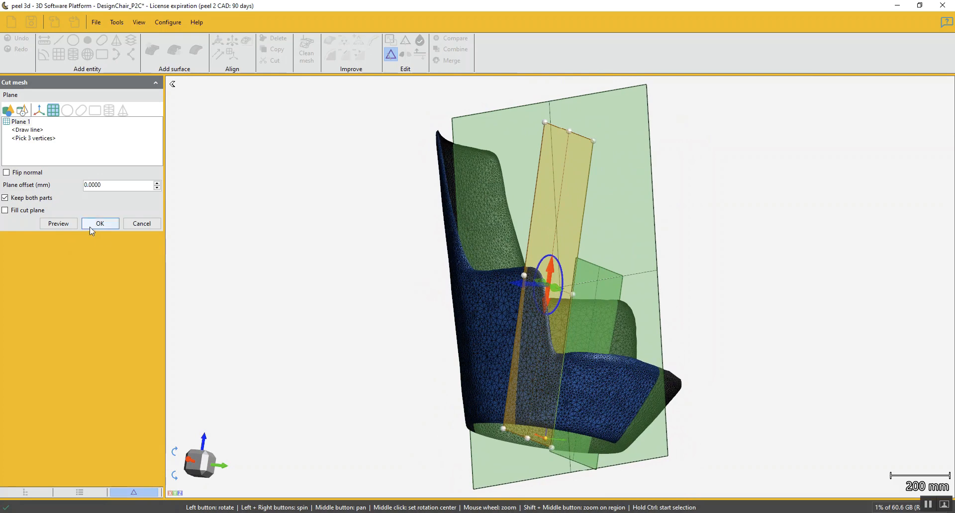
pyautogui.click(60, 225)
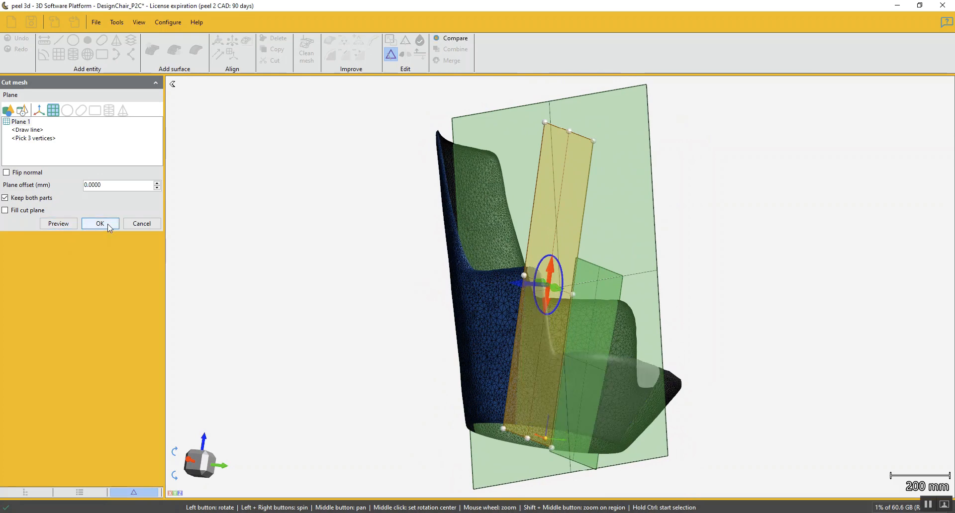
pyautogui.click(107, 224)
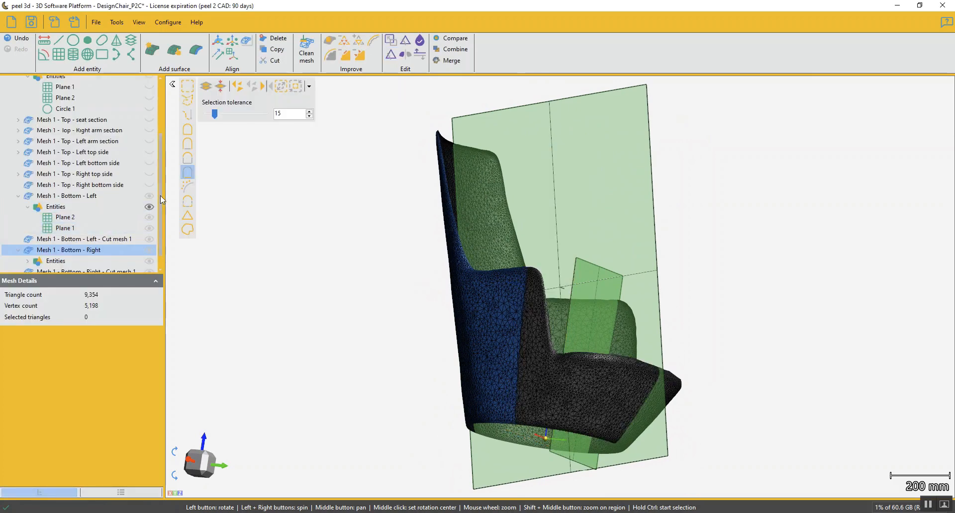
# Step: Rename the front part of the cut left bottom mesh as "Mesh 1 - Bottom - Left front"
pyautogui.moveTo(160, 196); pyautogui.dragTo(160, 209)
pyautogui.click(118, 229)
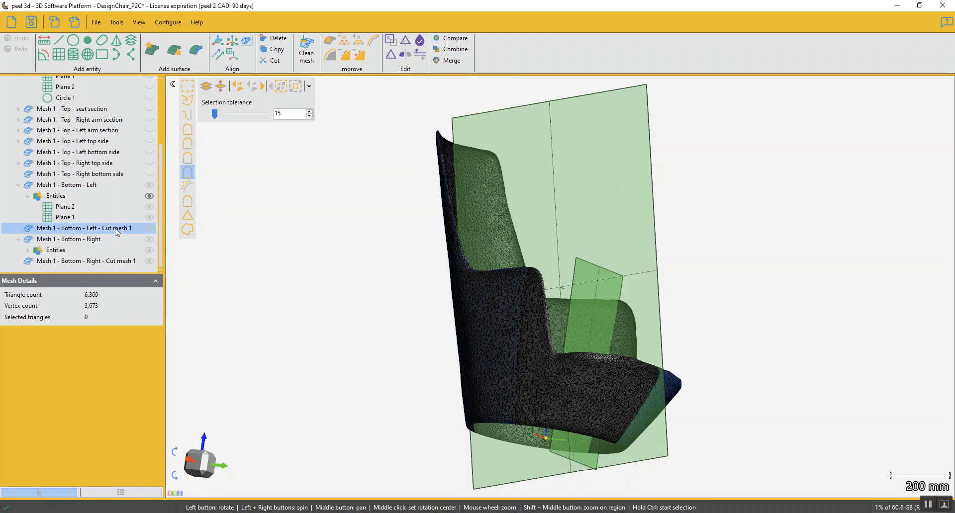
pyautogui.moveTo(266, 302); pyautogui.dragTo(185, 280)
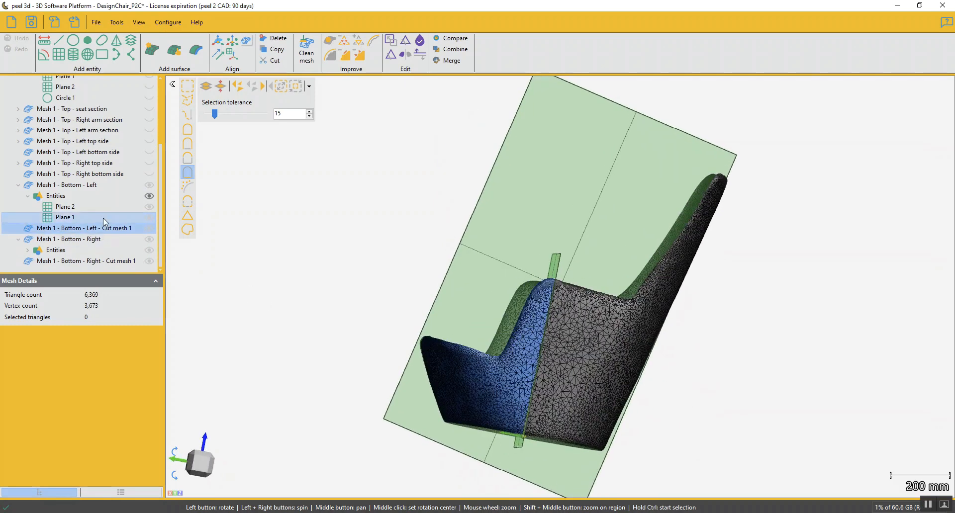
pyautogui.doubleClick(108, 232)
pyautogui.moveTo(90, 228); pyautogui.dragTo(187, 226)
pyautogui.write('front')
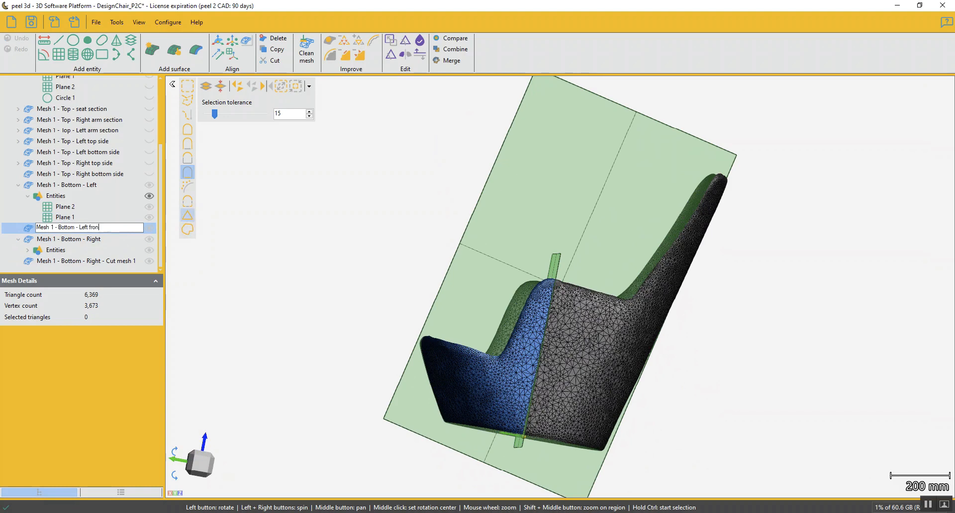
pyautogui.press('Return')
# Step: Rename the back part of the cut right bottom mesh as "Mesh 1 - Bottom - Right back"
pyautogui.click(103, 241)
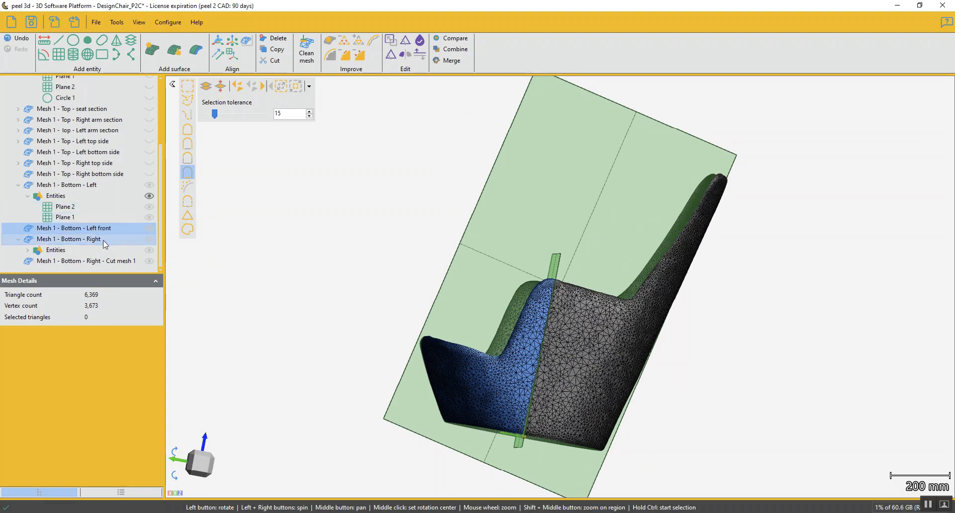
pyautogui.moveTo(283, 268); pyautogui.dragTo(366, 271)
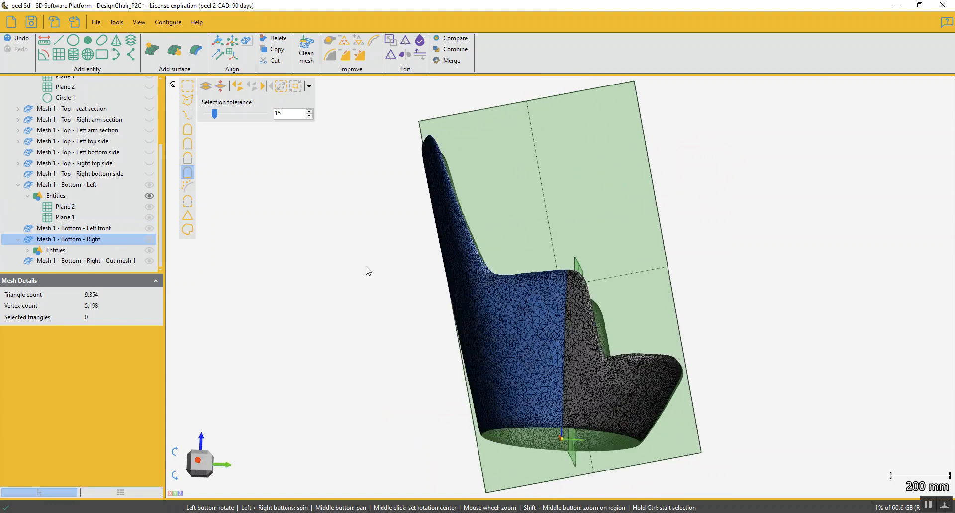
pyautogui.doubleClick(100, 242)
pyautogui.click(105, 239)
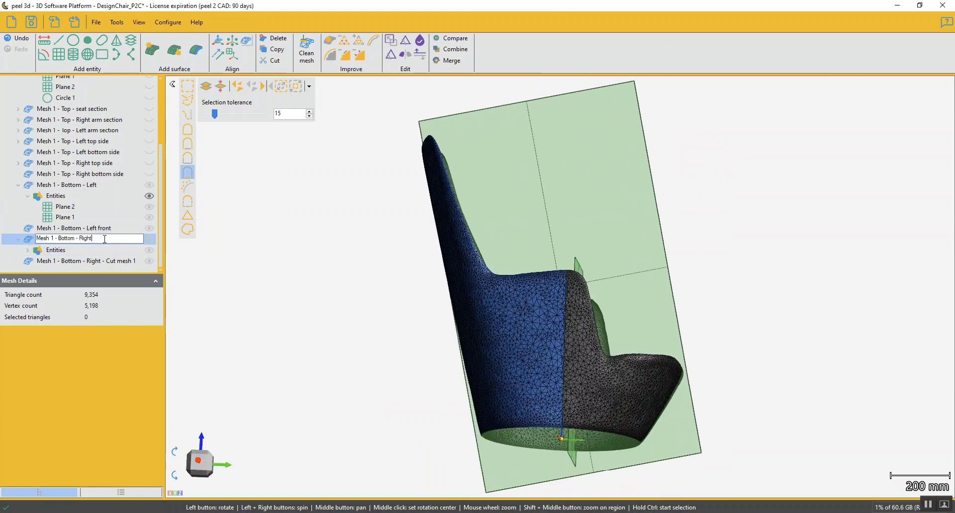
pyautogui.write('back')
pyautogui.press('Return')
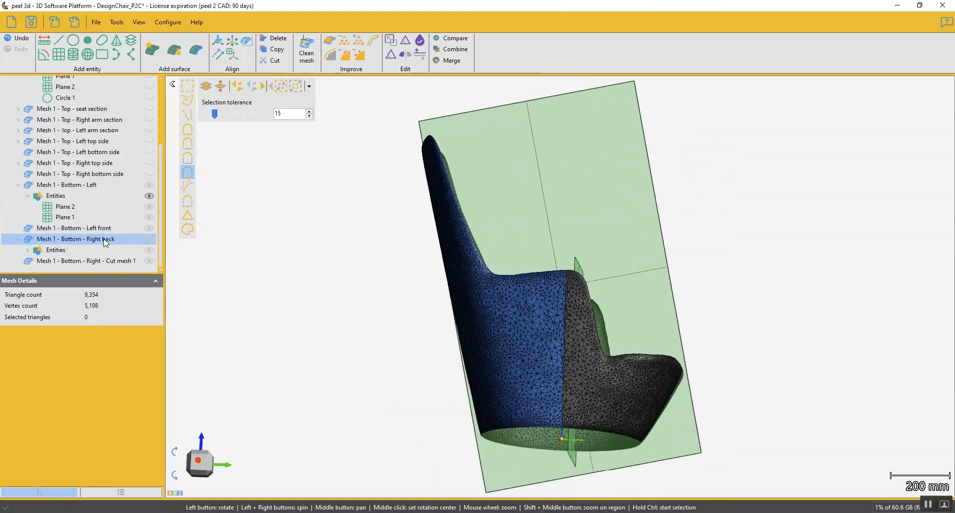
# Step: Rename the front part of the cut right bottom mesh as "Mesh 1 - Bottom - Right front"
pyautogui.click(99, 261)
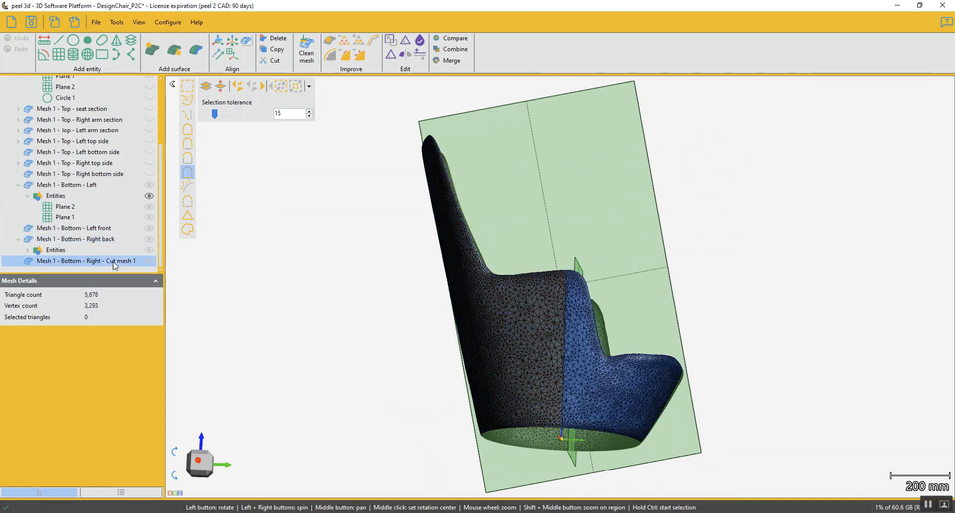
pyautogui.doubleClick(116, 261)
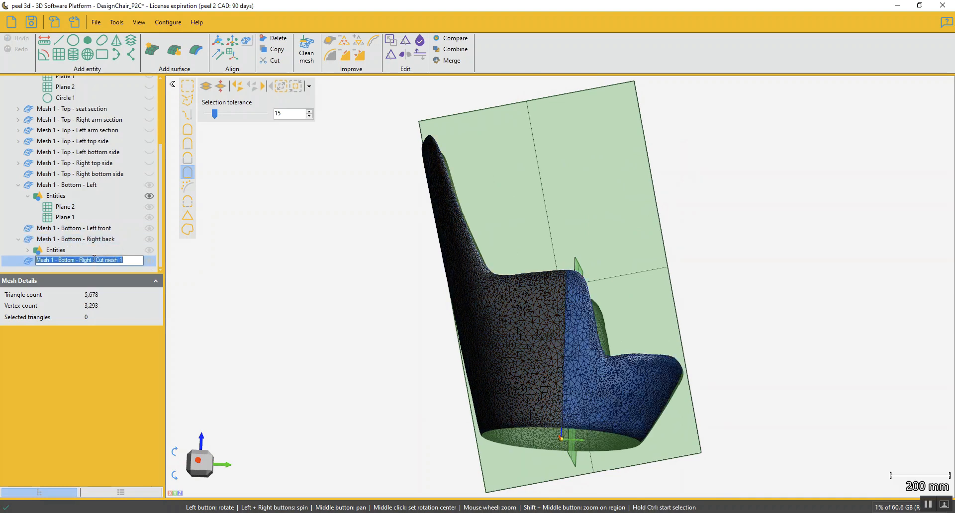
pyautogui.moveTo(93, 260); pyautogui.dragTo(162, 262)
pyautogui.write('front')
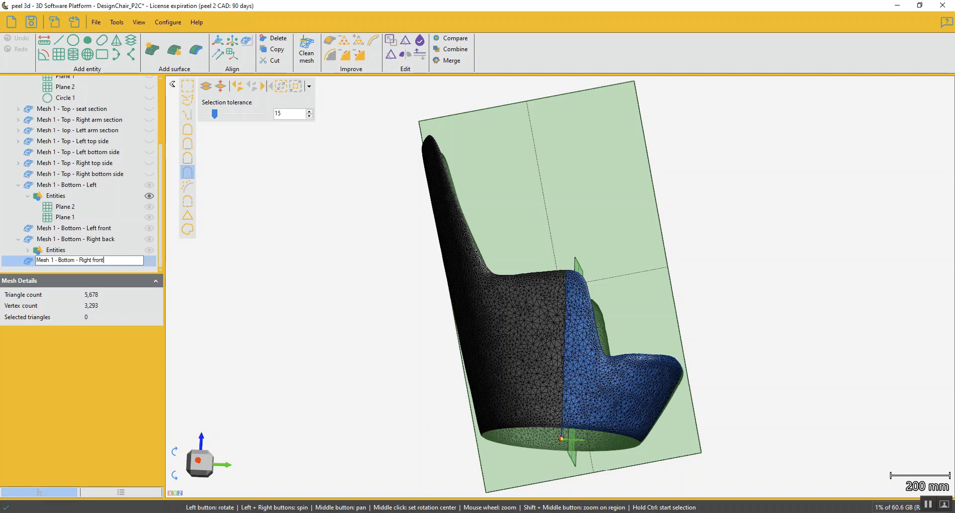
pyautogui.press('Return')
# Step: Rename the back part of the cut left bottom mesh as "Mesh 1 - Bottom - Left back"
pyautogui.click(96, 185)
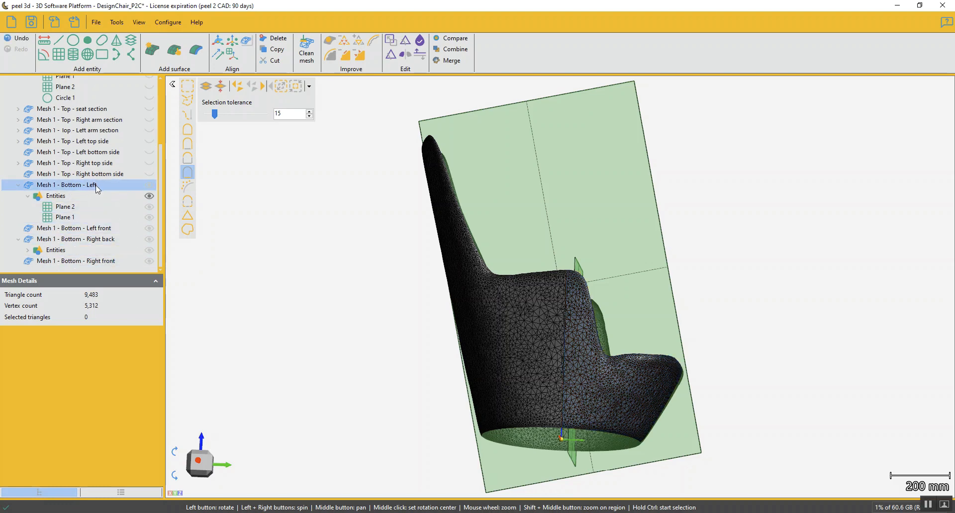
pyautogui.moveTo(479, 289); pyautogui.dragTo(378, 293)
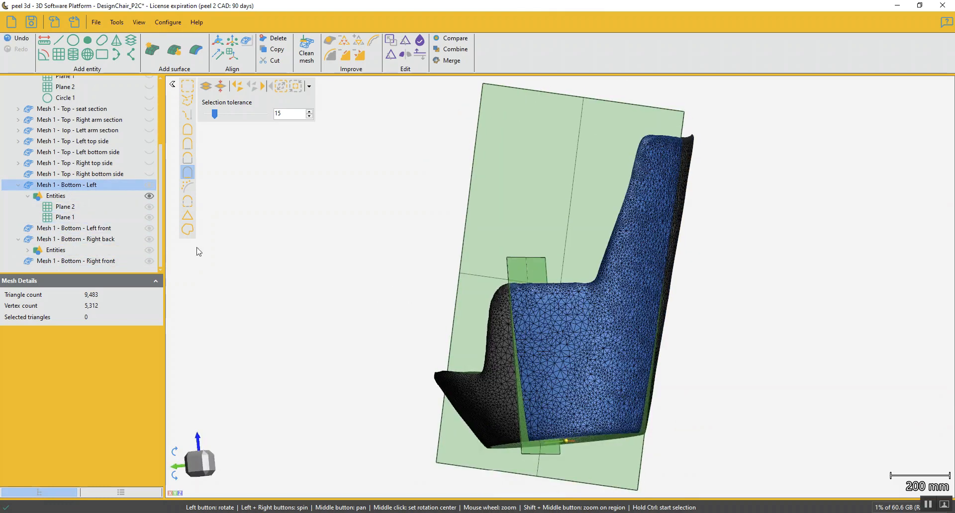
pyautogui.click(109, 185)
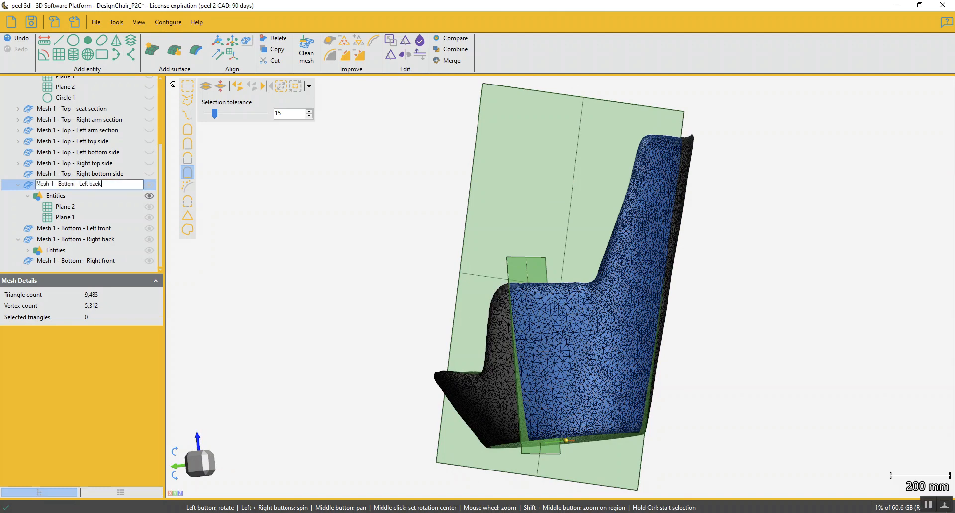
pyautogui.press('Return')
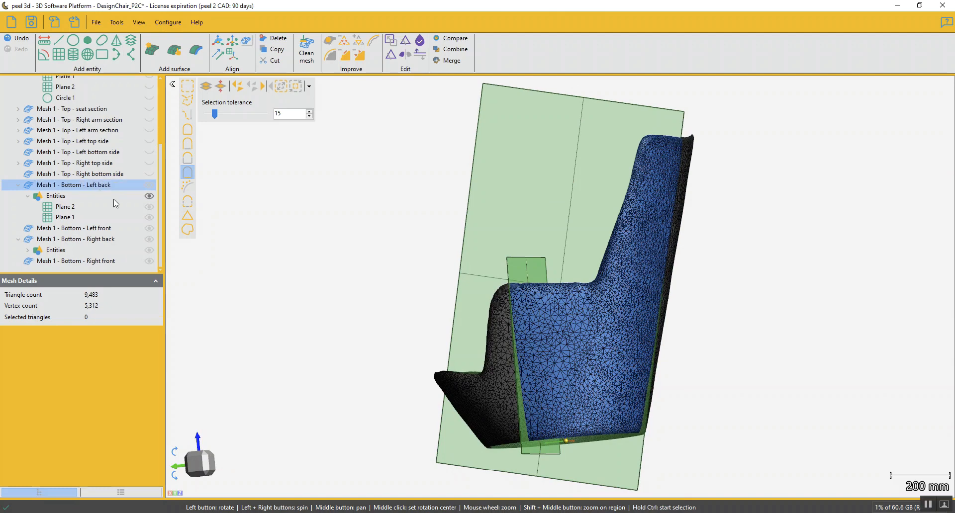
# Step: Collapse the entities of the left back bottom mesh and the whole Mesh 1 branch in the mesh tree
pyautogui.scroll(-3, 265, 303)
pyautogui.moveTo(309, 311)
pyautogui.mouseDown()
pyautogui.moveTo(318, 311)
pyautogui.moveTo(293, 301)
pyautogui.mouseUp()
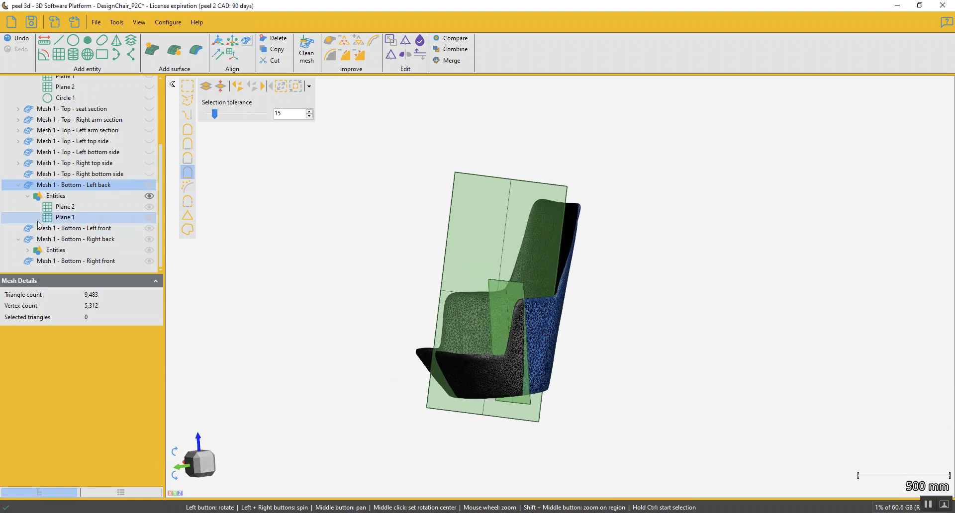
pyautogui.click(28, 196)
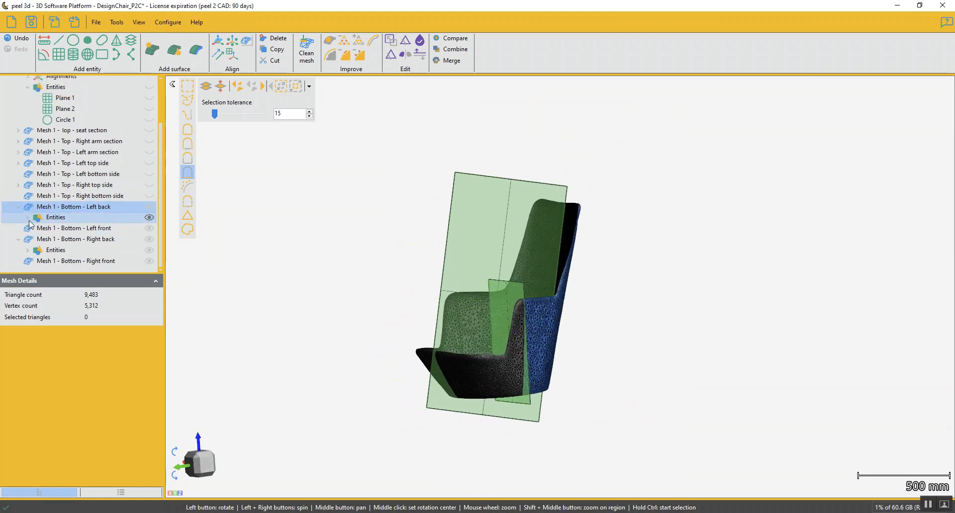
pyautogui.click(27, 87)
pyautogui.doubleClick(20, 98)
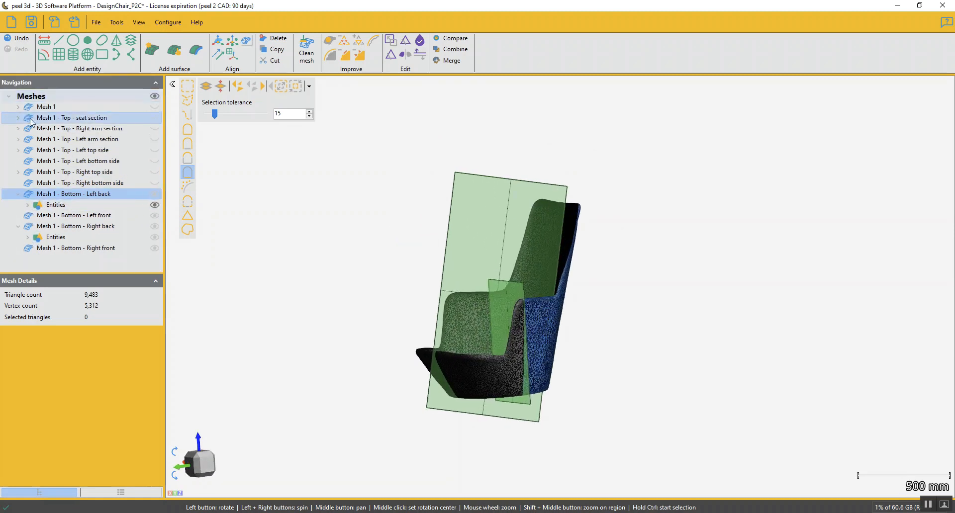
# Step: Show only the original Mesh 1 and view the complete chair from several angles
pyautogui.press('ctrl')
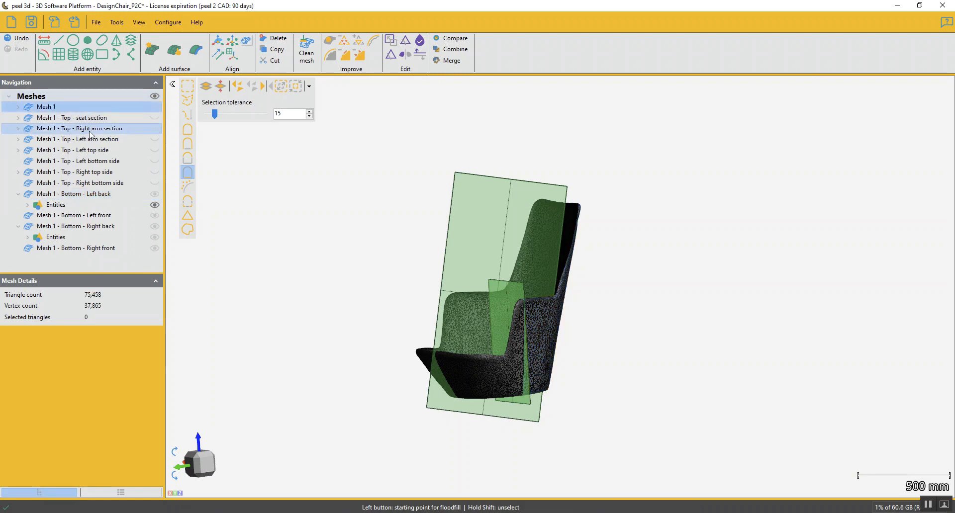
pyautogui.hotkey('ctrl', 'e')
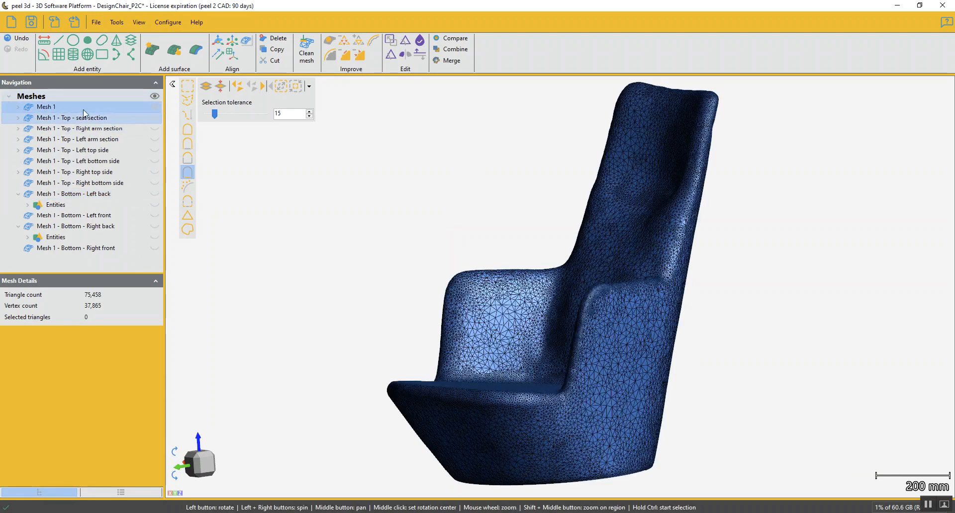
pyautogui.rightClick(78, 109)
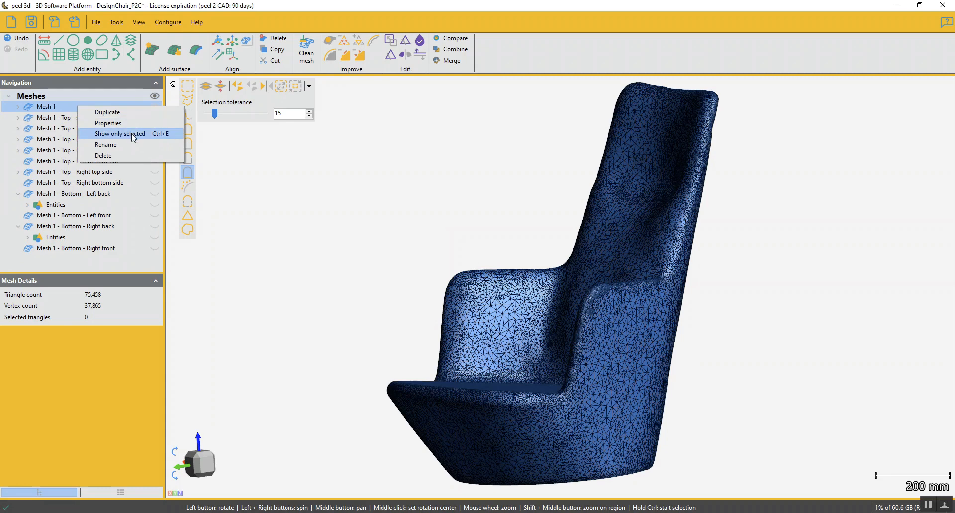
pyautogui.moveTo(376, 279); pyautogui.dragTo(393, 286)
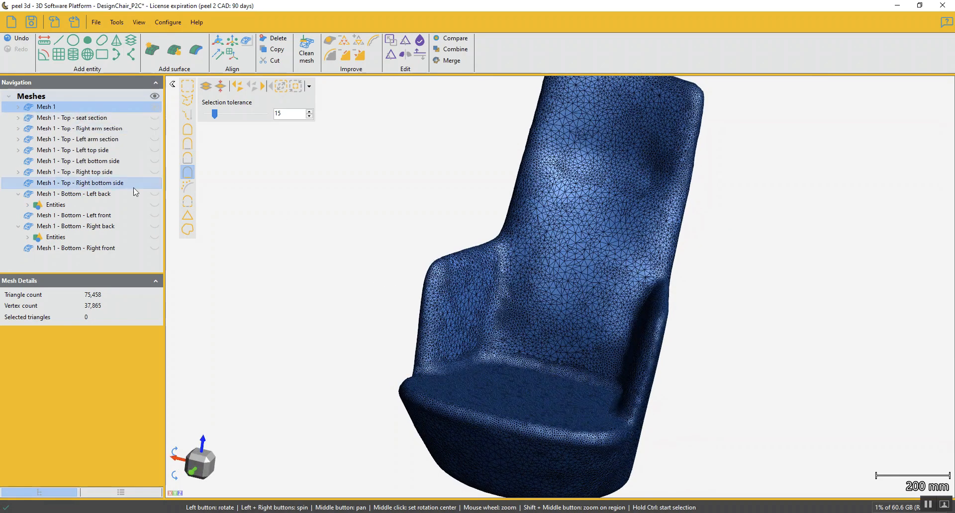
pyautogui.moveTo(324, 273)
pyautogui.mouseDown()
pyautogui.moveTo(290, 256)
pyautogui.moveTo(321, 263)
pyautogui.mouseUp()
pyautogui.moveTo(334, 267); pyautogui.dragTo(336, 271)
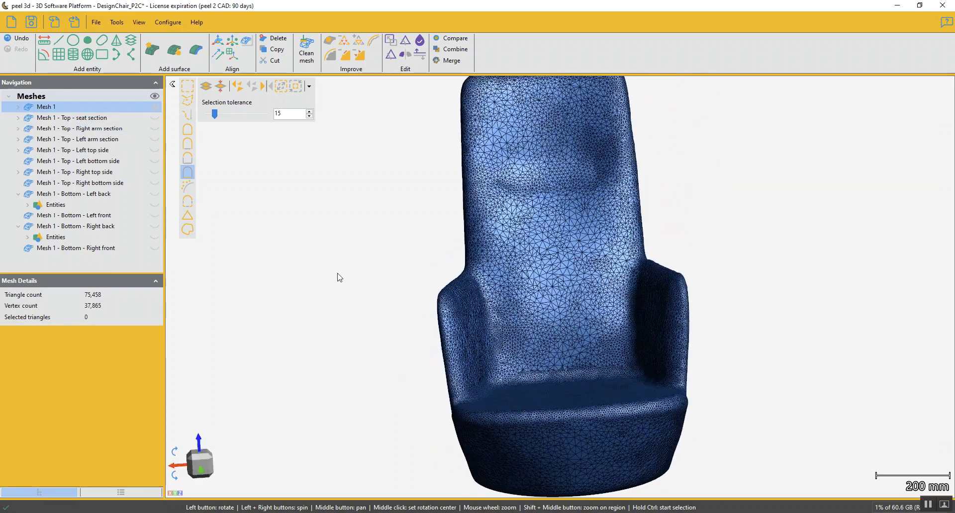
pyautogui.scroll(-3, 395, 267)
pyautogui.moveTo(422, 268); pyautogui.dragTo(608, 313)
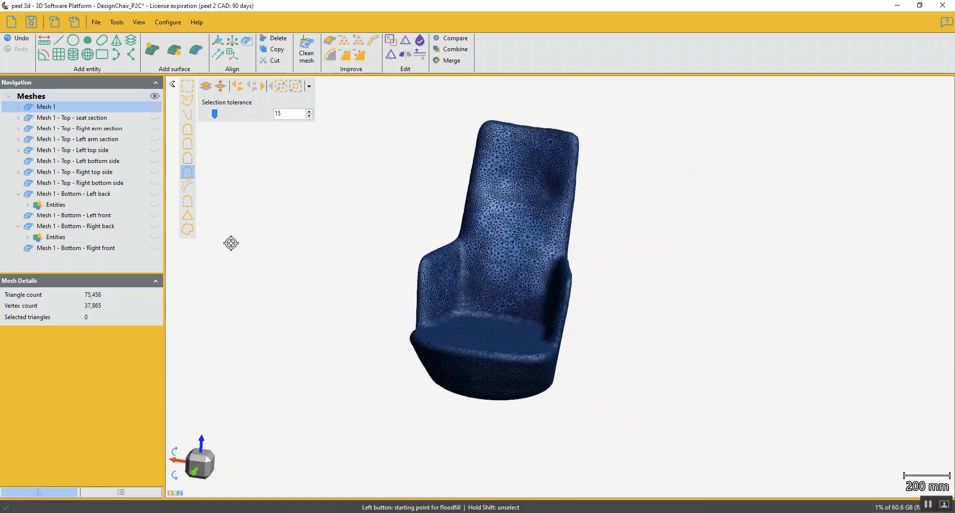
# Step: Examine each top and bottom section mesh on its own, from the seat section through to the right front bottom section
pyautogui.press('Down')
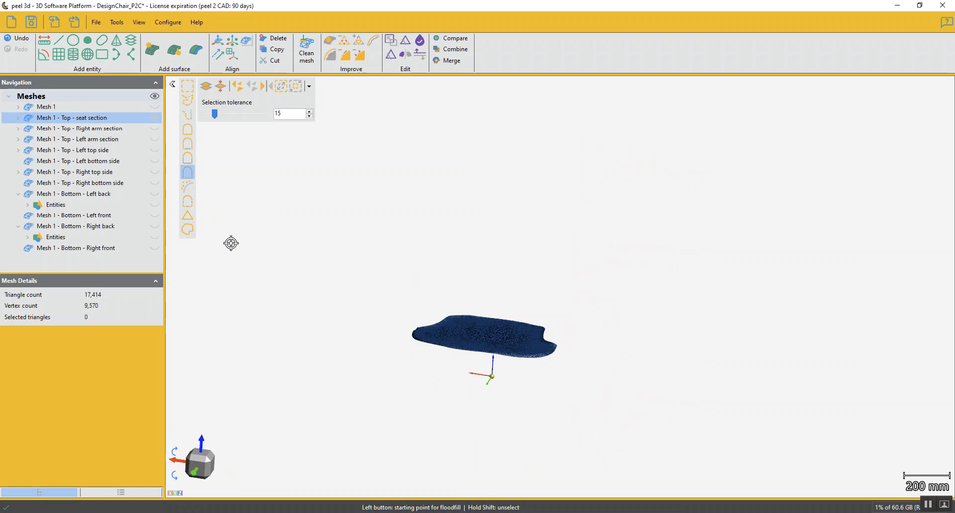
pyautogui.press('Down')
pyautogui.press('Down')
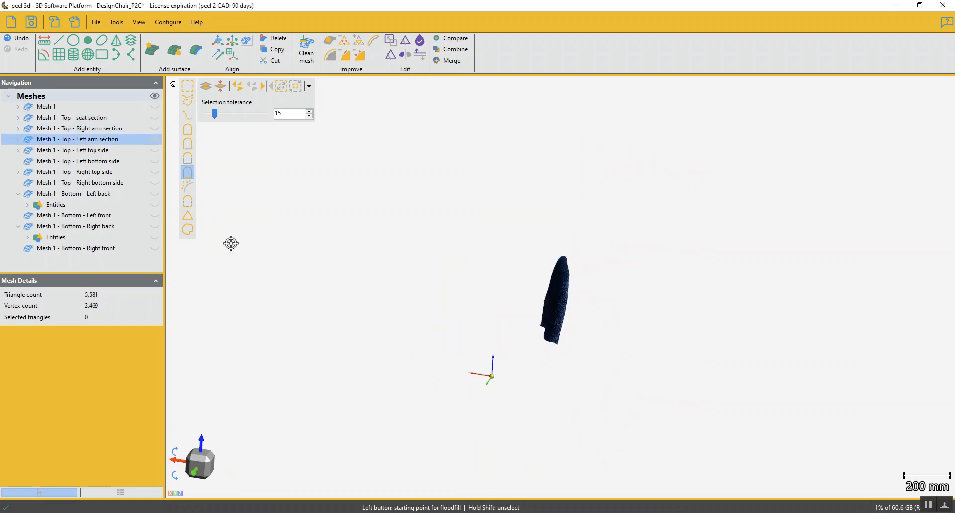
pyautogui.press('Down')
pyautogui.press('Down')
pyautogui.press('Down')
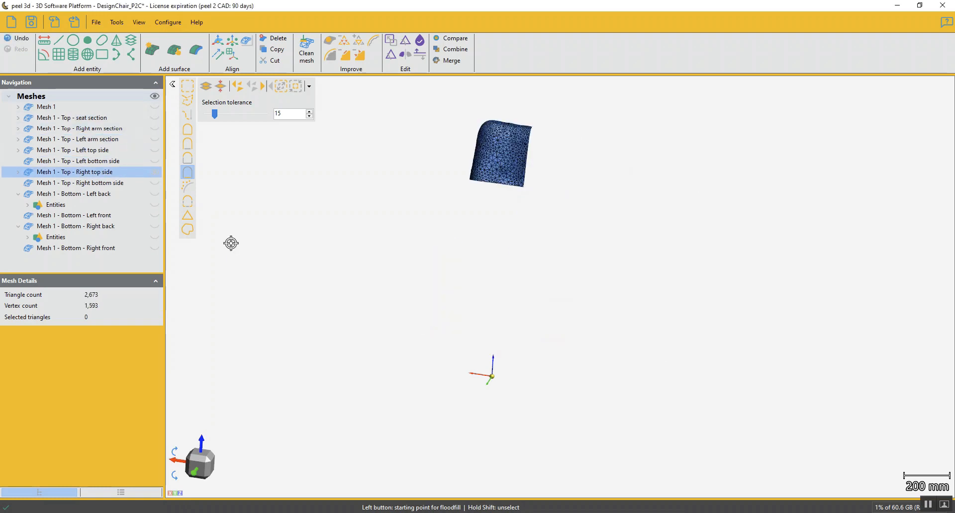
pyautogui.press('Down')
pyautogui.press('Down')
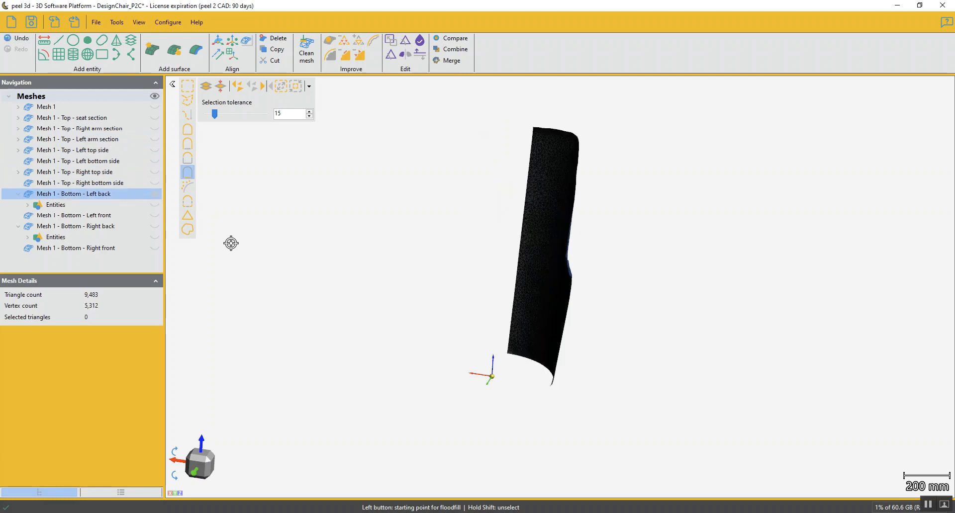
pyautogui.press('Down')
pyautogui.press('Down')
pyautogui.press('Down')
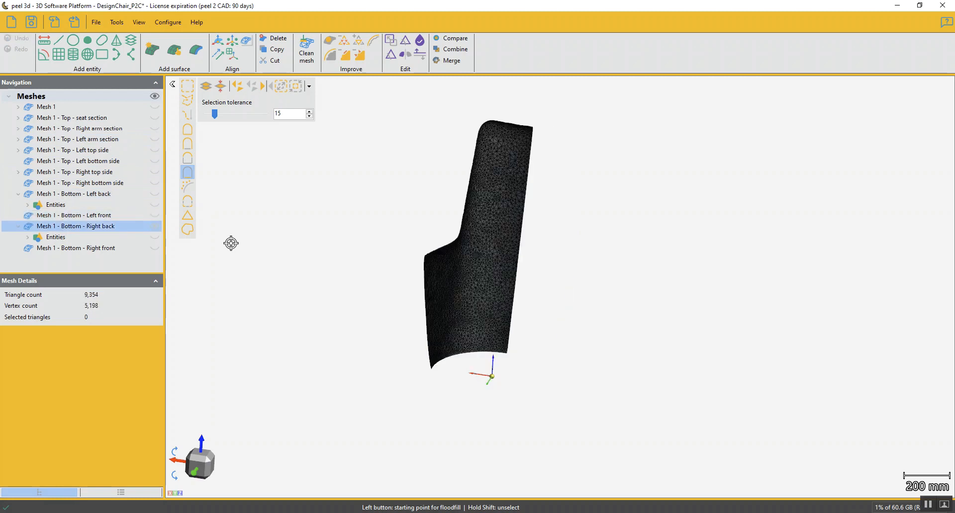
pyautogui.press('Down')
pyautogui.press('Down')
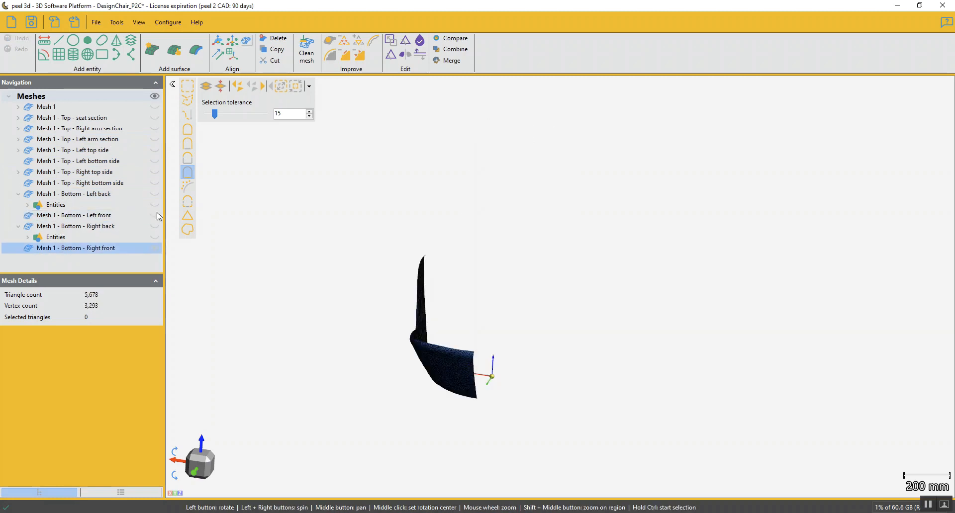
# Step: Make Mesh 1 and all its top and bottom sections visible, and collapse the branches of the two bottom back meshes
pyautogui.click(156, 107)
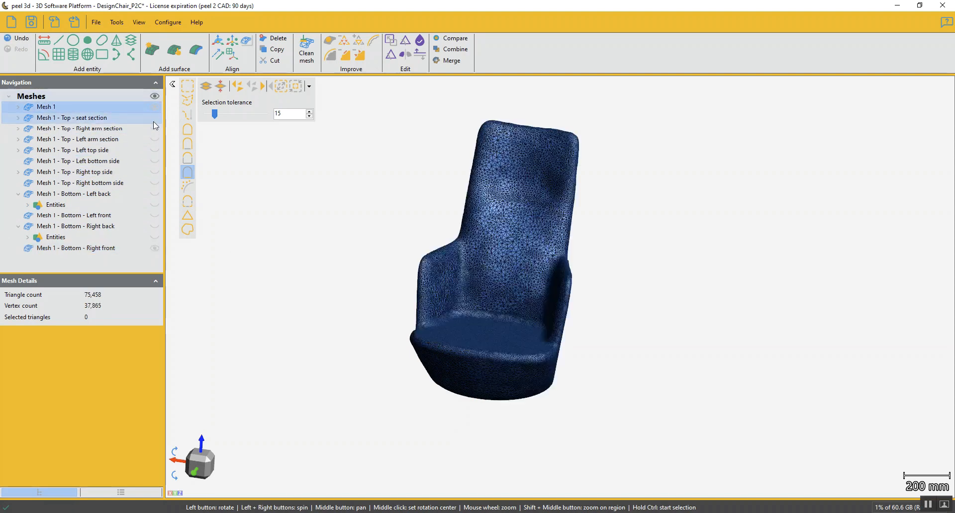
pyautogui.click(154, 117)
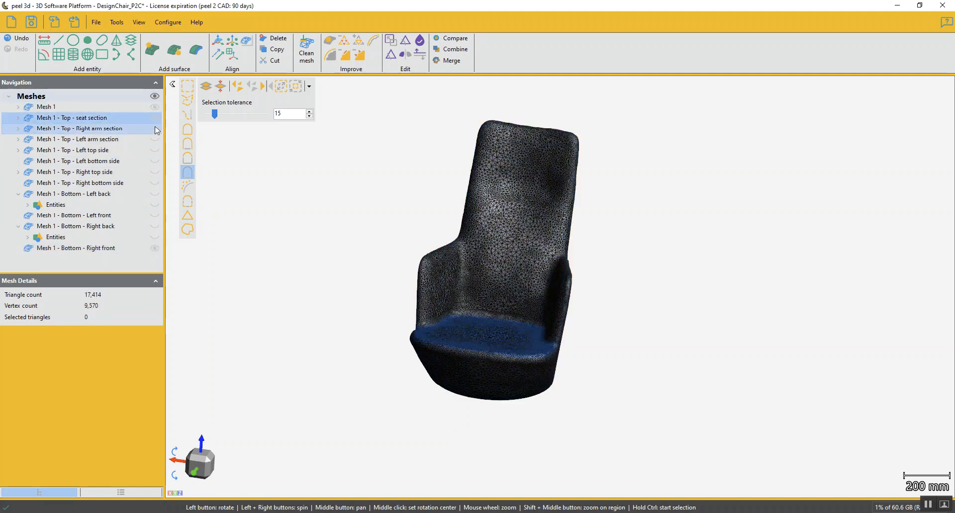
pyautogui.click(155, 128)
pyautogui.click(156, 140)
pyautogui.click(155, 151)
pyautogui.click(156, 161)
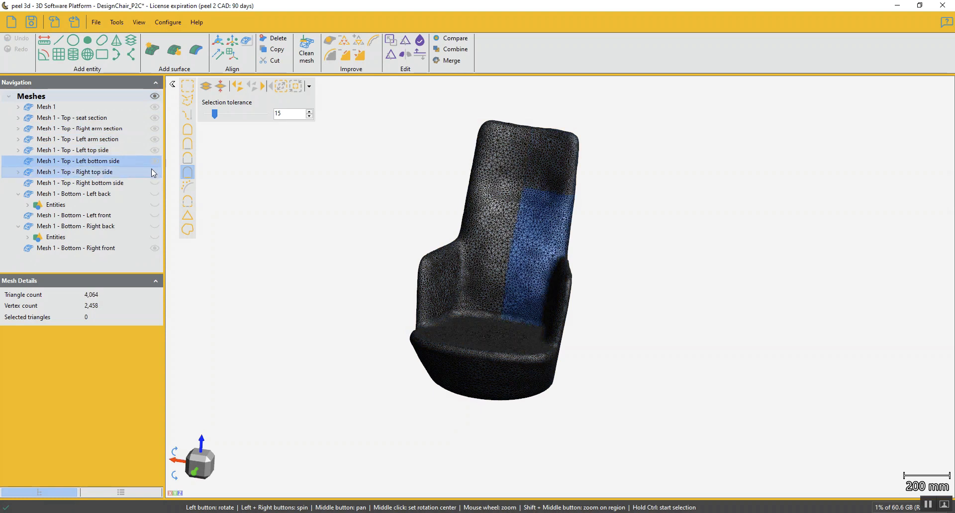
pyautogui.click(155, 172)
pyautogui.click(155, 183)
pyautogui.click(155, 194)
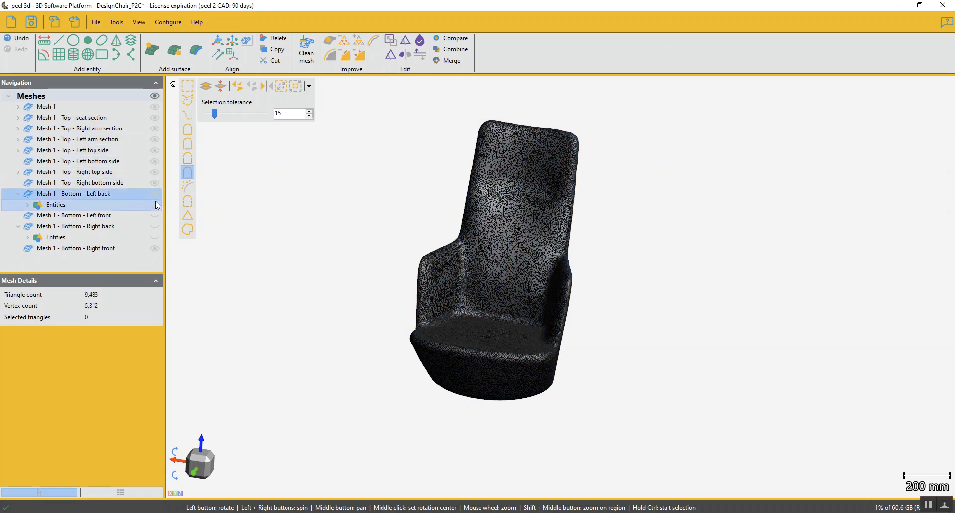
pyautogui.click(155, 205)
pyautogui.click(156, 215)
pyautogui.click(156, 226)
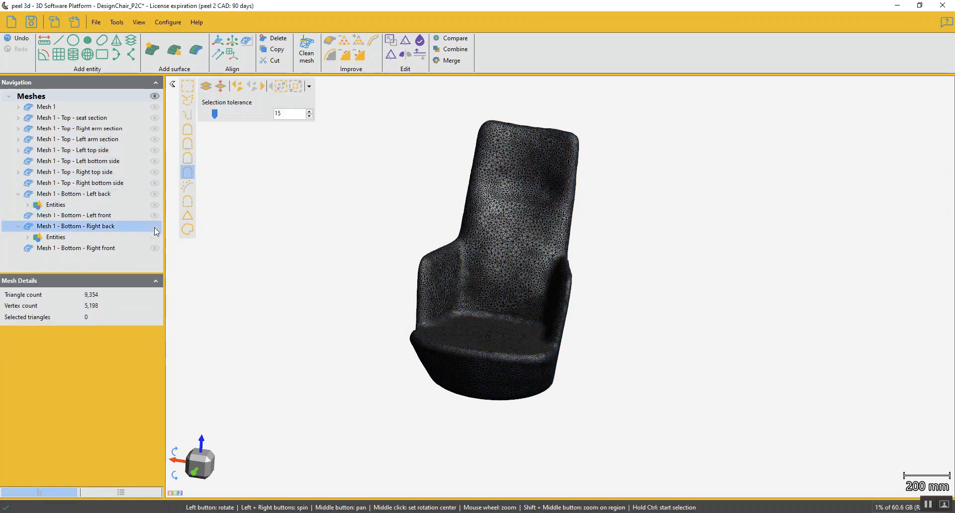
pyautogui.click(155, 237)
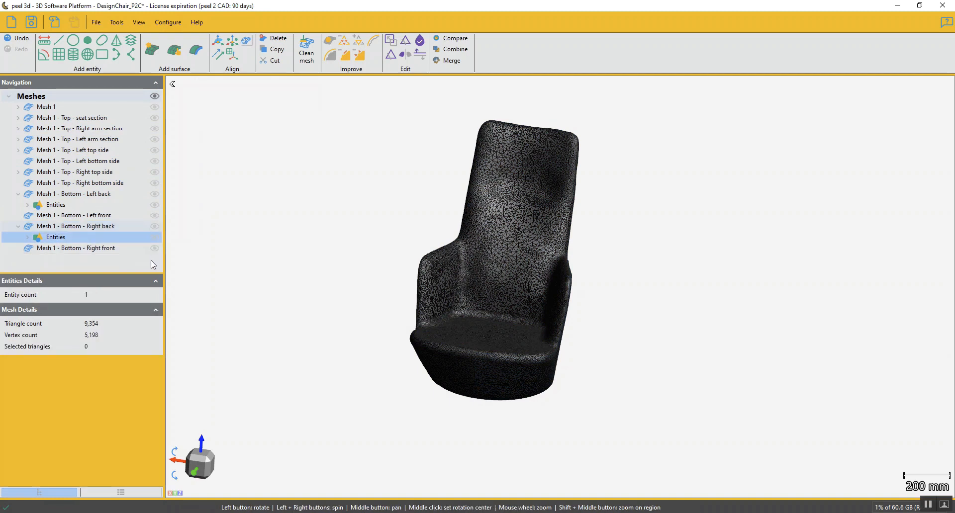
pyautogui.click(18, 194)
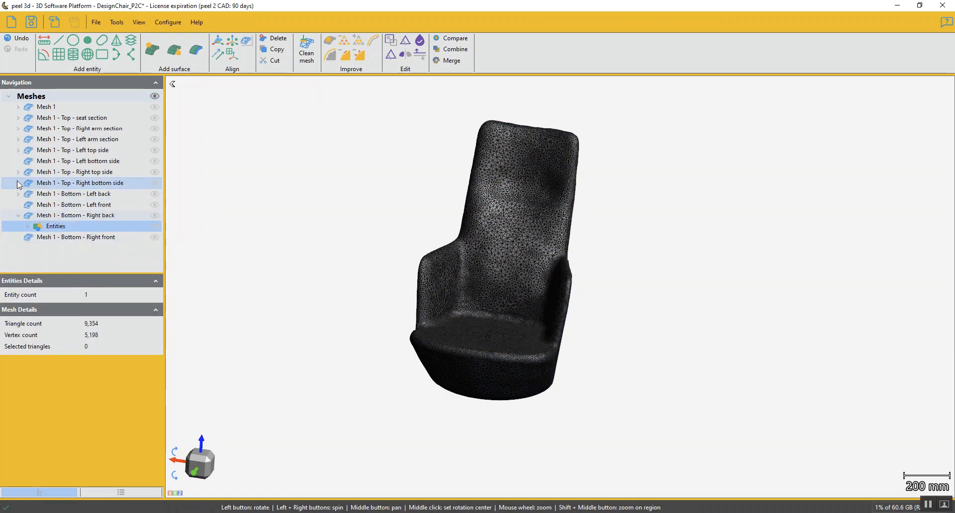
pyautogui.click(18, 216)
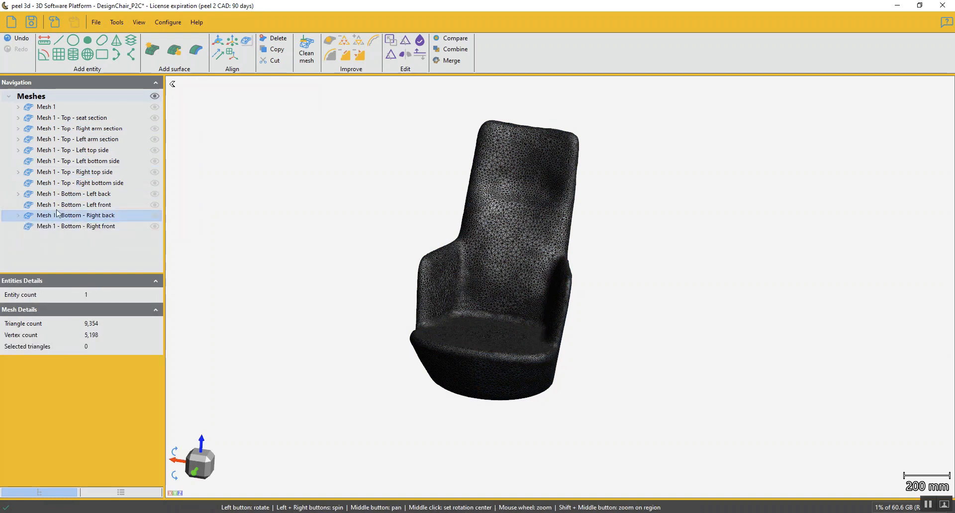
# Step: View the mesh export settings for the top seat section without saving a file
pyautogui.click(69, 120)
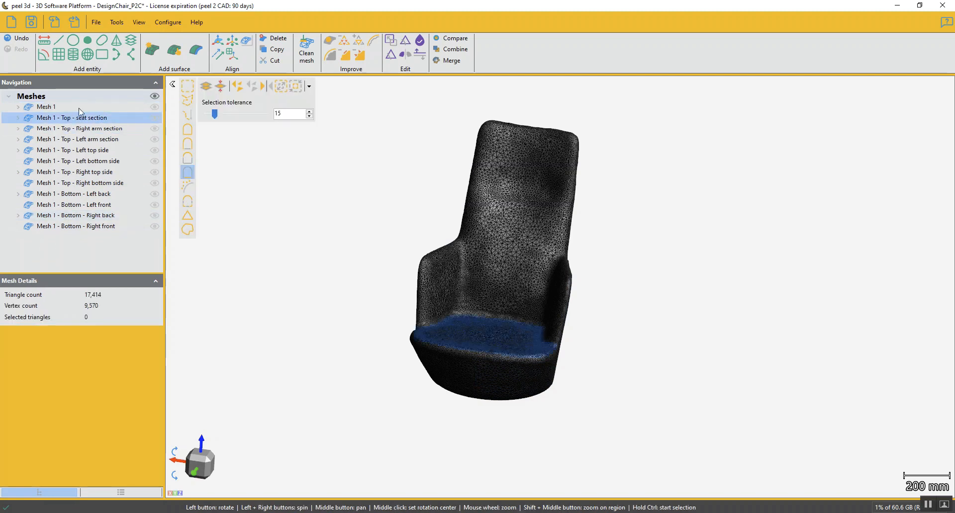
pyautogui.click(78, 22)
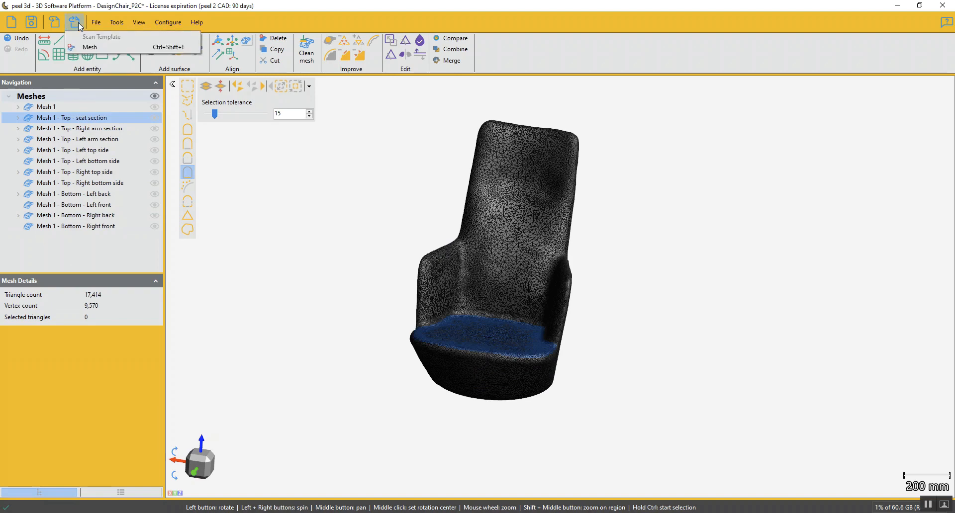
pyautogui.click(84, 47)
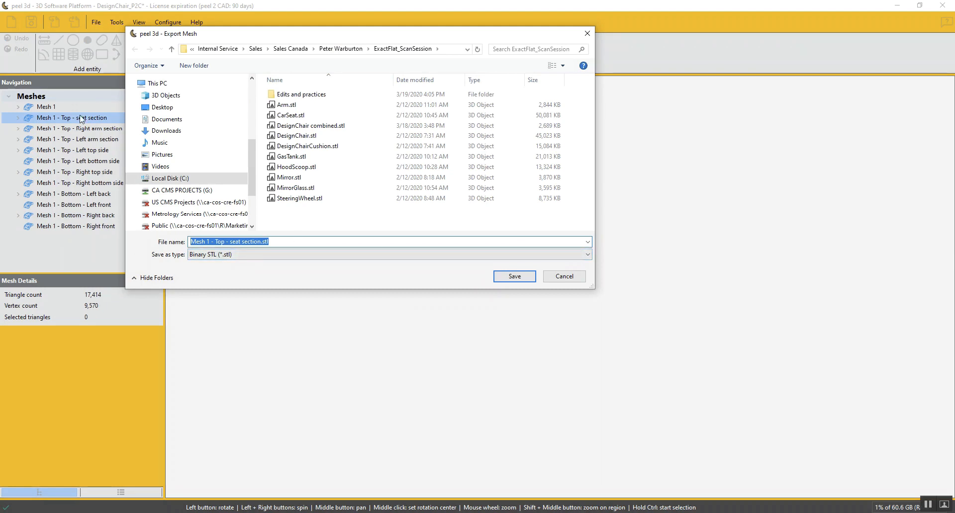
pyautogui.click(565, 276)
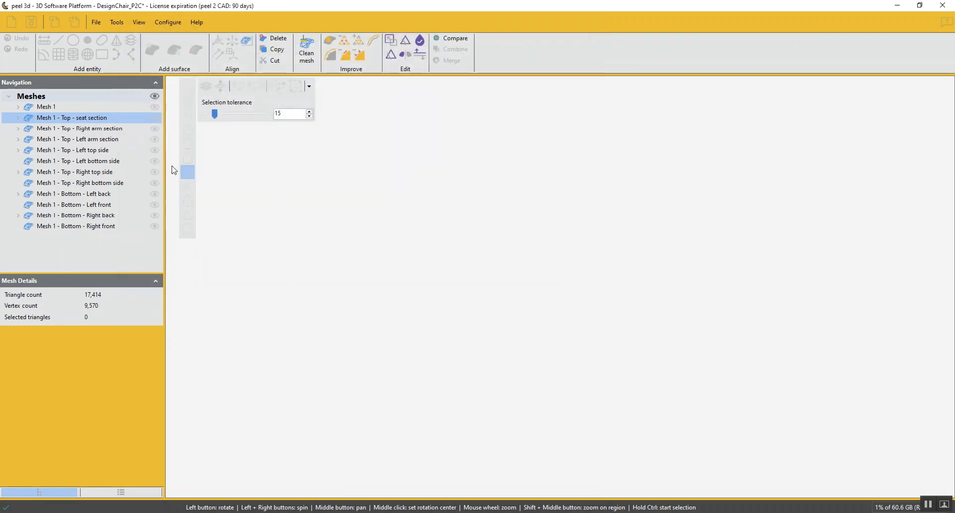
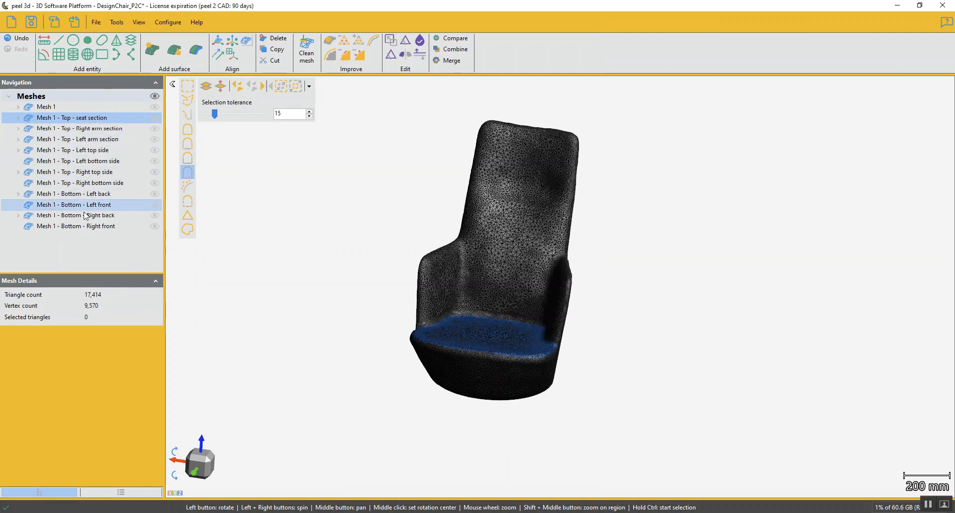
# Step: Start combining meshes and include all seven top sections, from the seat section to the right bottom side, leaving out Mesh 1
pyautogui.click(458, 52)
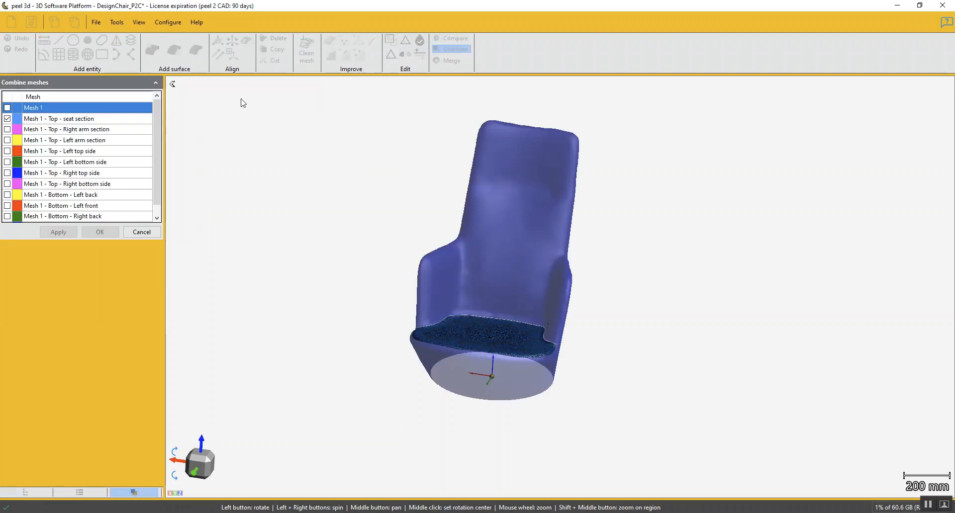
pyautogui.click(7, 130)
pyautogui.click(8, 140)
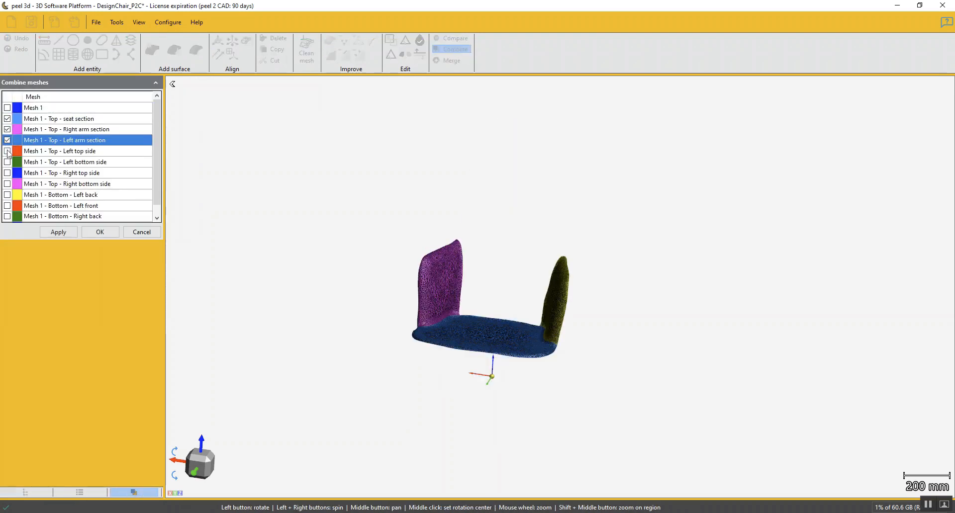
pyautogui.click(8, 151)
pyautogui.click(8, 162)
pyautogui.click(8, 173)
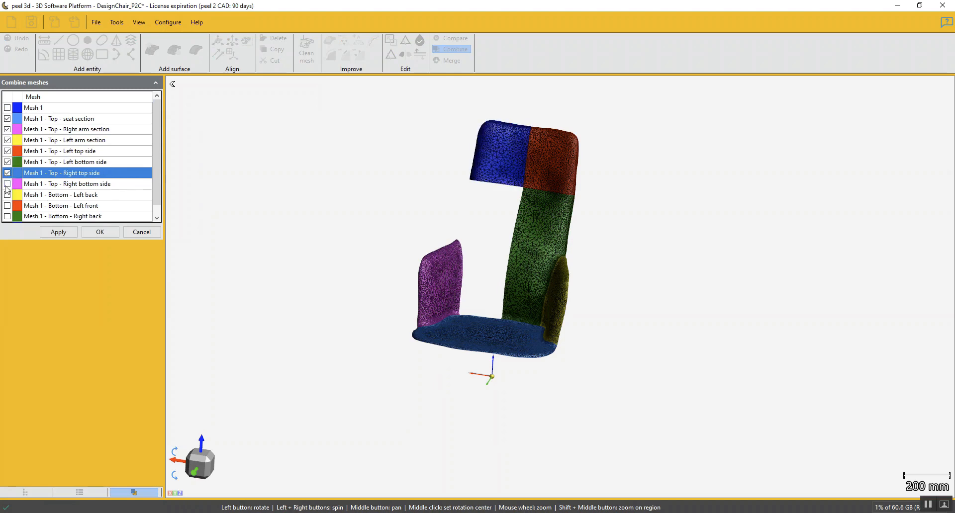
pyautogui.click(8, 184)
# Step: Add the four bottom front and back sections to the selection and combine all the chosen sections into one mesh
pyautogui.click(7, 195)
pyautogui.click(8, 206)
pyautogui.click(7, 217)
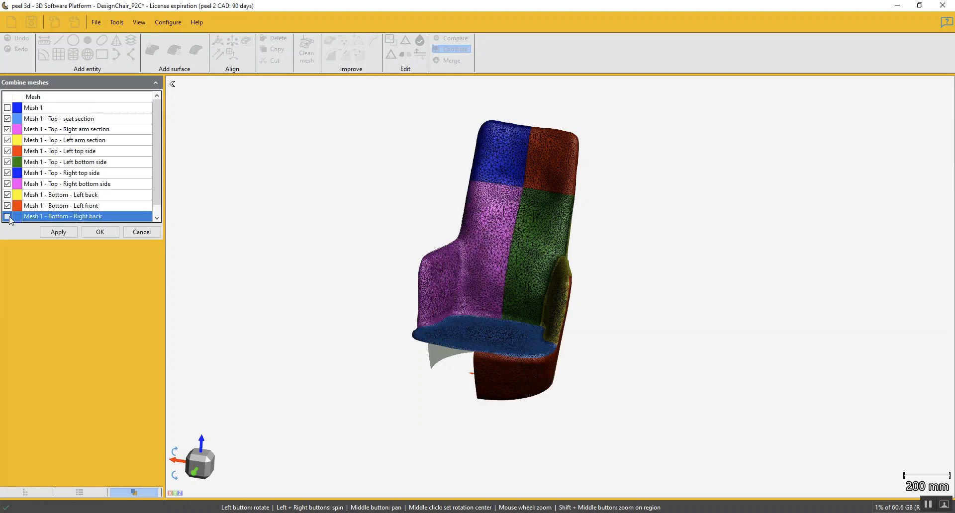
pyautogui.scroll(-1, 134, 199)
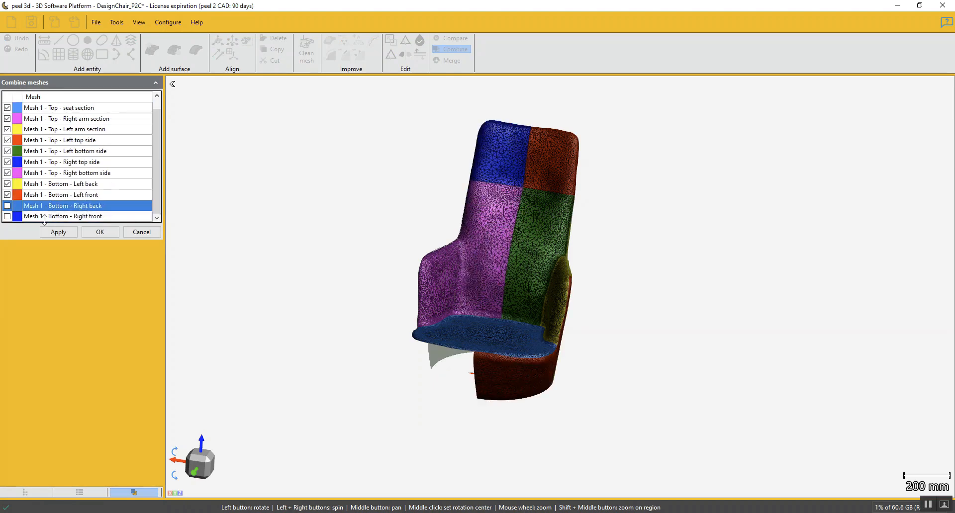
pyautogui.click(8, 206)
pyautogui.click(8, 216)
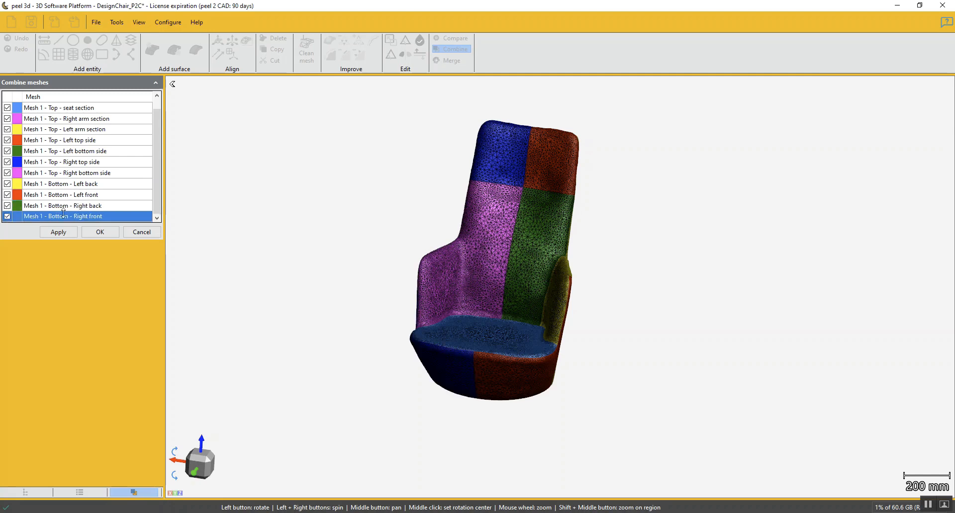
pyautogui.scroll(1, 160, 165)
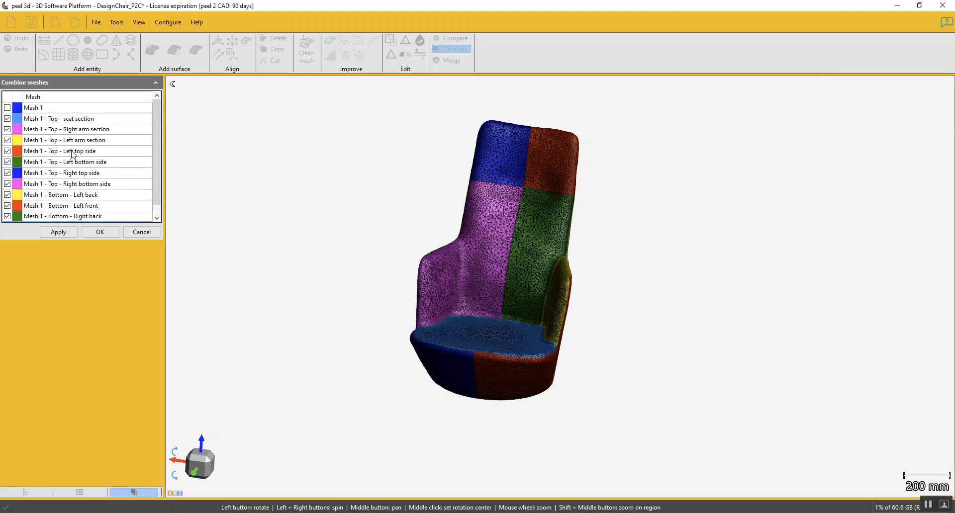
pyautogui.moveTo(485, 281); pyautogui.dragTo(313, 268)
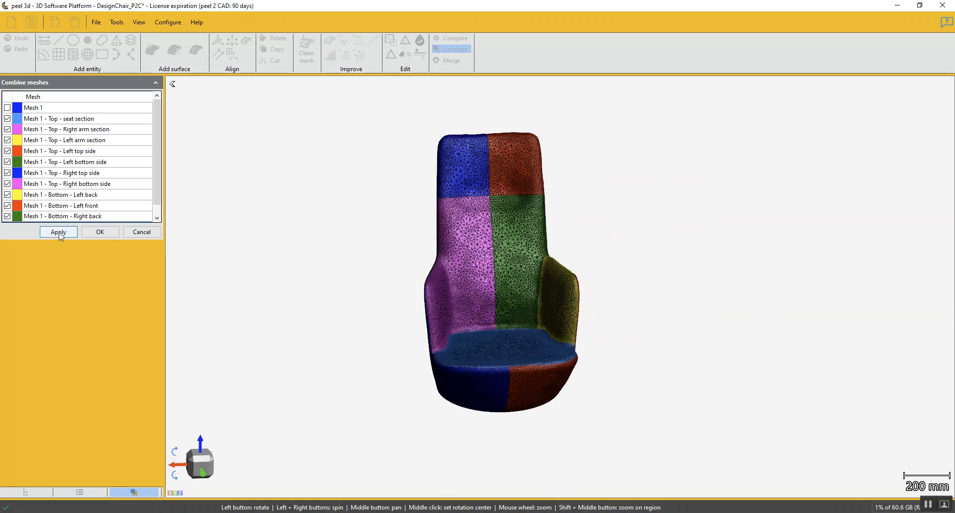
pyautogui.click(59, 232)
pyautogui.click(100, 231)
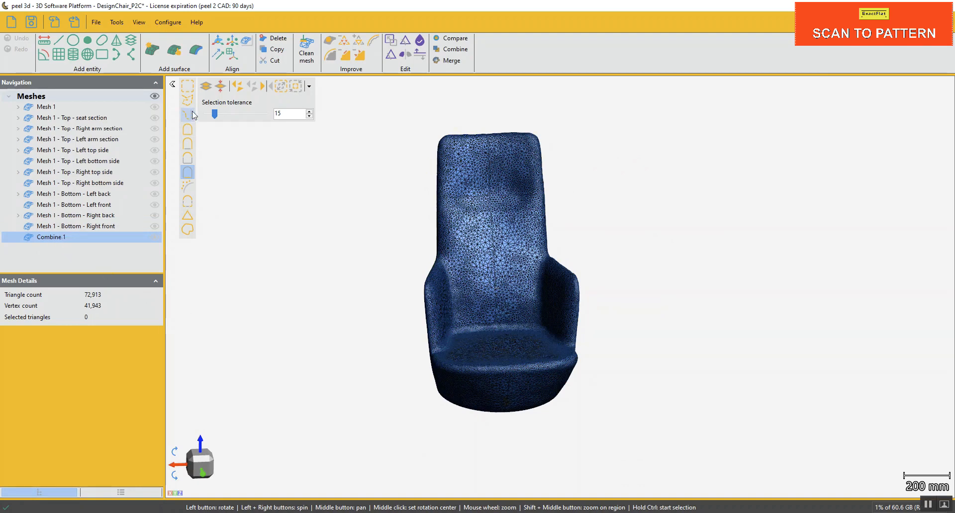
# Step: Flood-select separate regions of the combined mesh, including the right top side, left bottom side, seat and bottom left front
pyautogui.moveTo(314, 206); pyautogui.dragTo(290, 207)
pyautogui.click(187, 130)
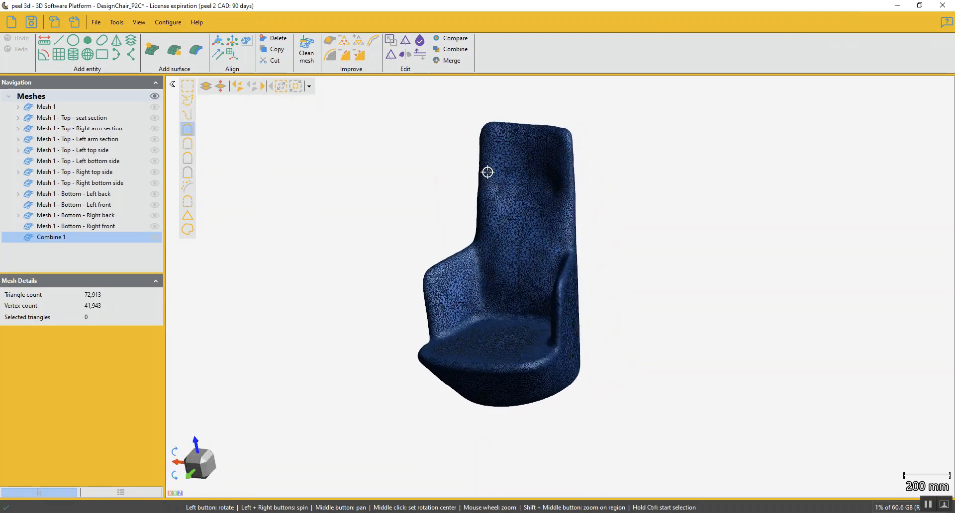
pyautogui.click(506, 178)
pyautogui.click(551, 235)
pyautogui.click(475, 342)
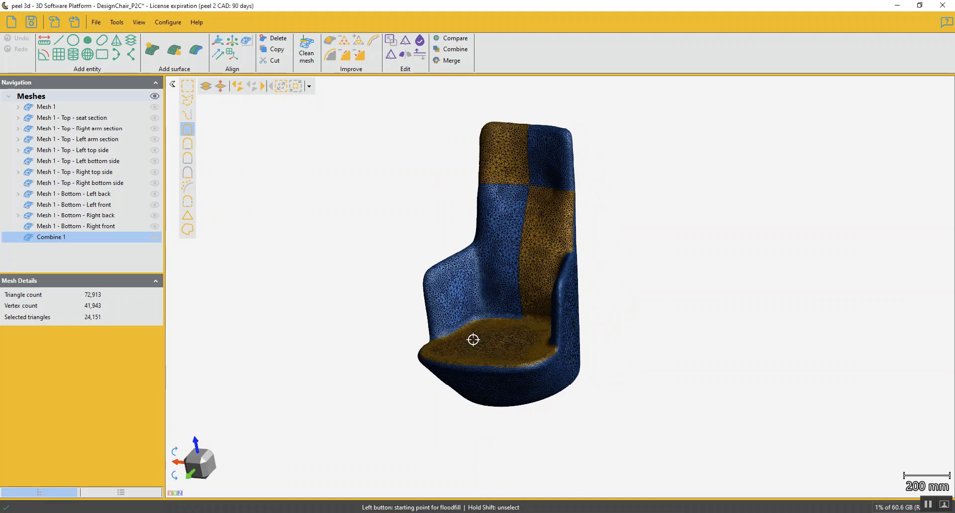
pyautogui.click(504, 390)
pyautogui.moveTo(455, 390); pyautogui.dragTo(546, 390)
pyautogui.click(581, 334)
pyautogui.moveTo(664, 372); pyautogui.dragTo(555, 373)
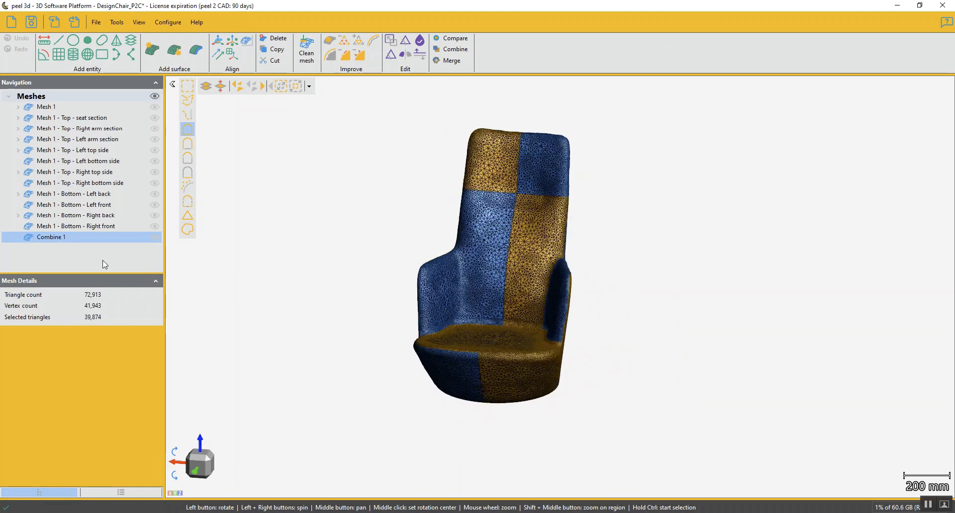
# Step: Export the combined mesh in Wavefront OBJ format to the ExactFlat_ScanSession folder as Combined Design Chair.obj
pyautogui.click(73, 23)
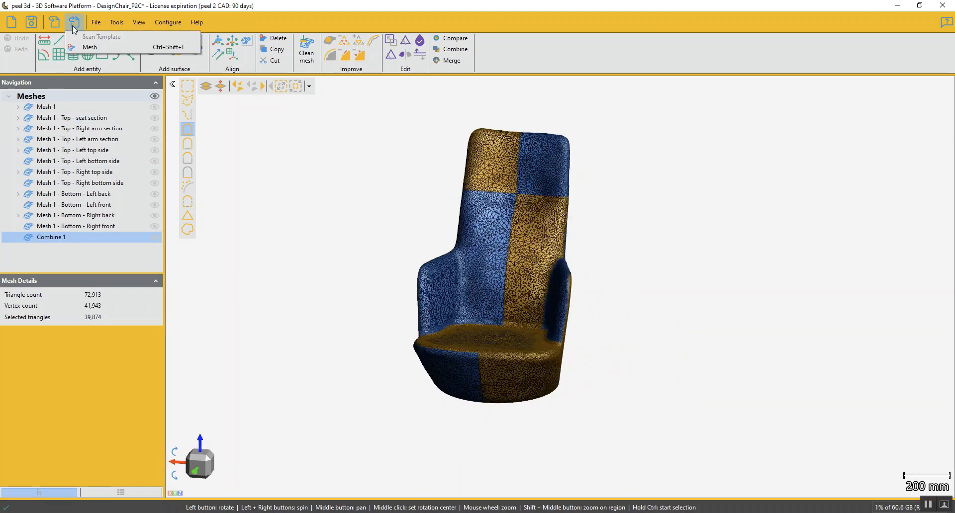
pyautogui.click(93, 48)
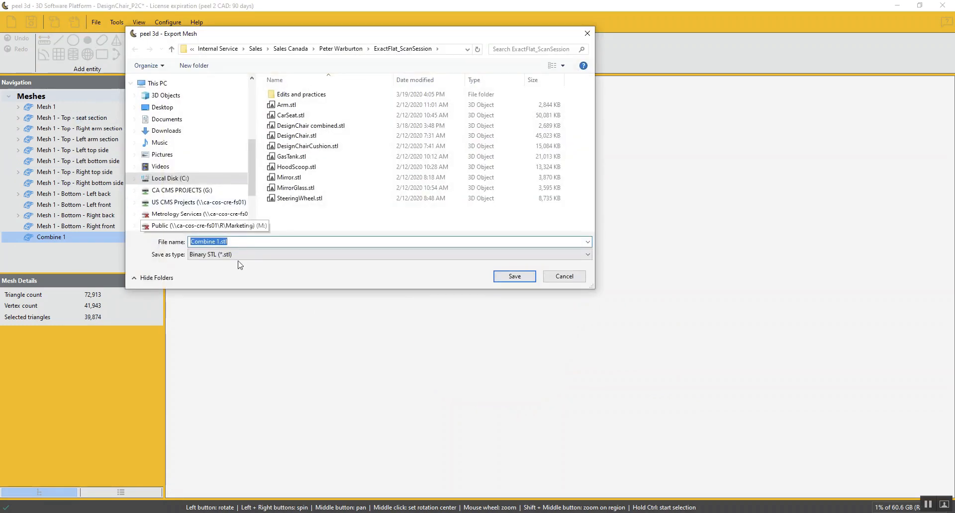
pyautogui.click(240, 255)
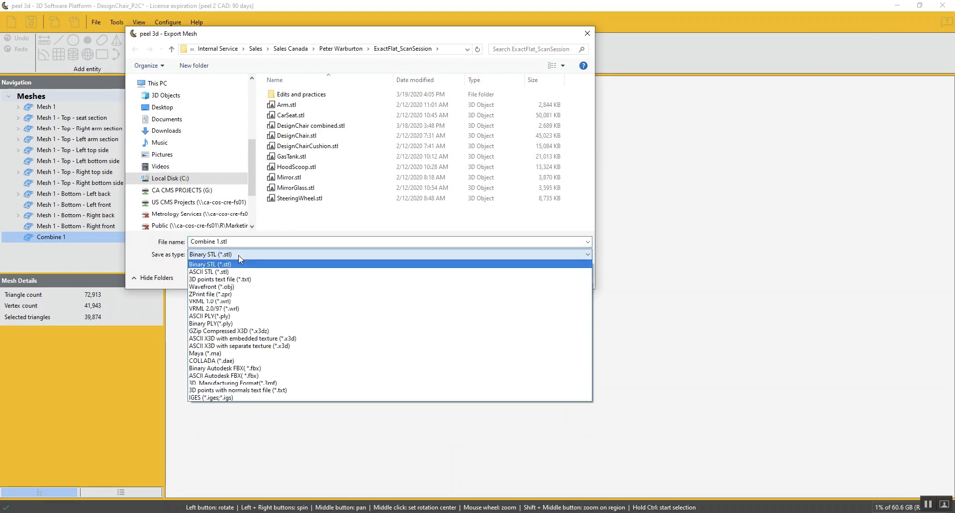
pyautogui.click(226, 287)
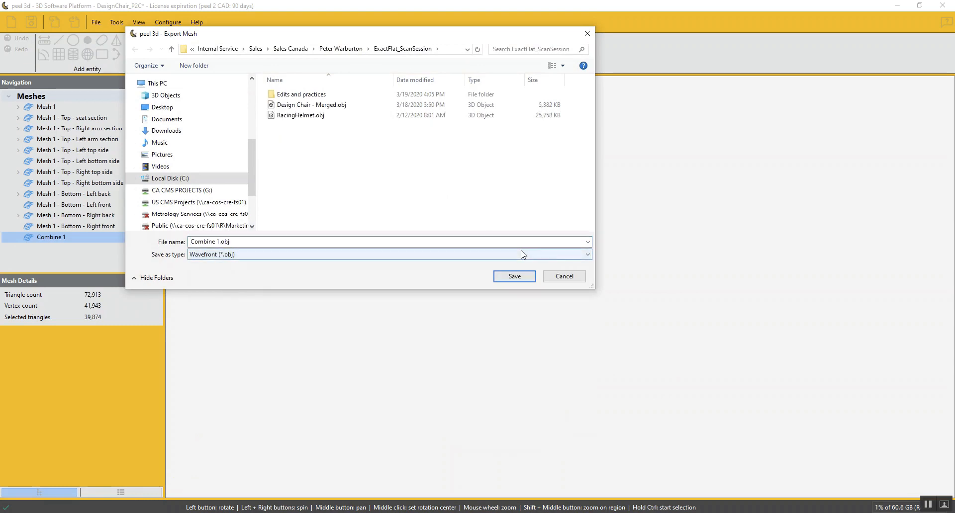
pyautogui.click(270, 243)
pyautogui.click(215, 242)
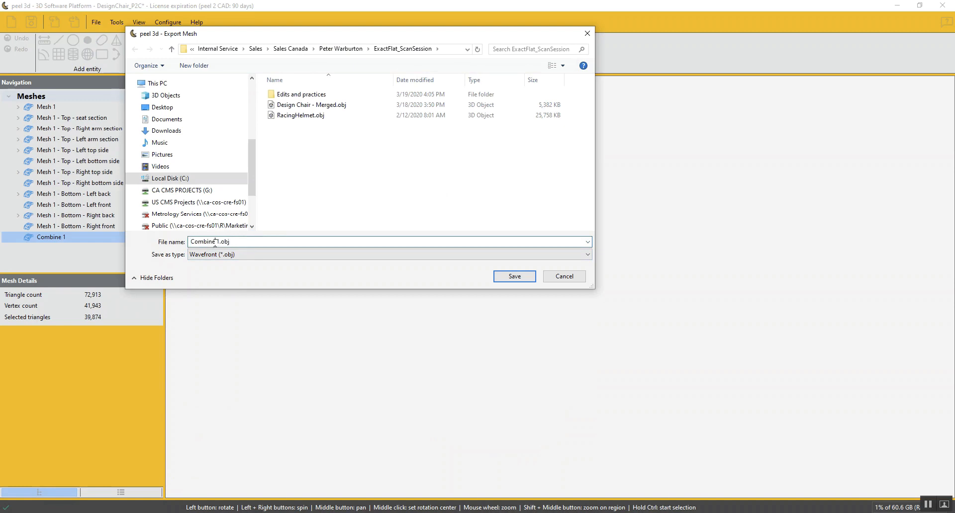
pyautogui.write('d Design Chair')
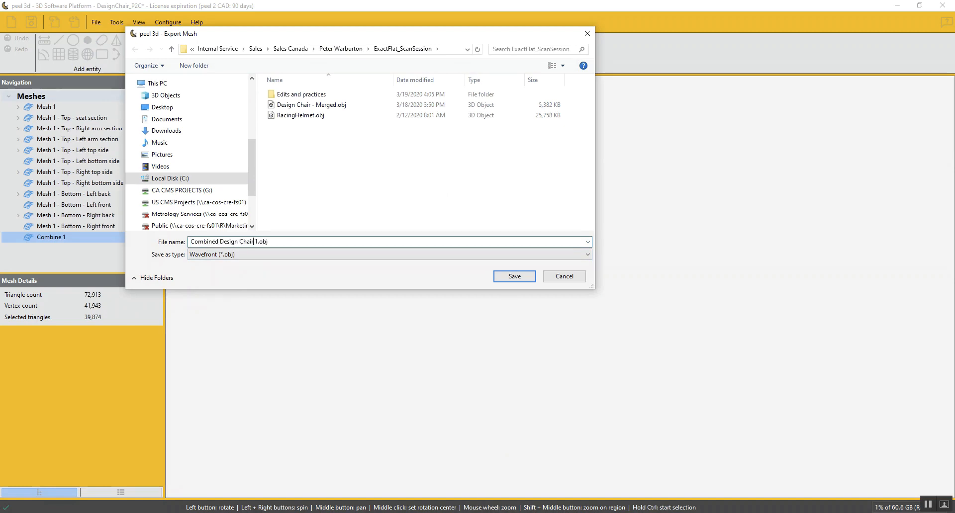
pyautogui.press('Delete')
pyautogui.press('Delete')
pyautogui.press('Return')
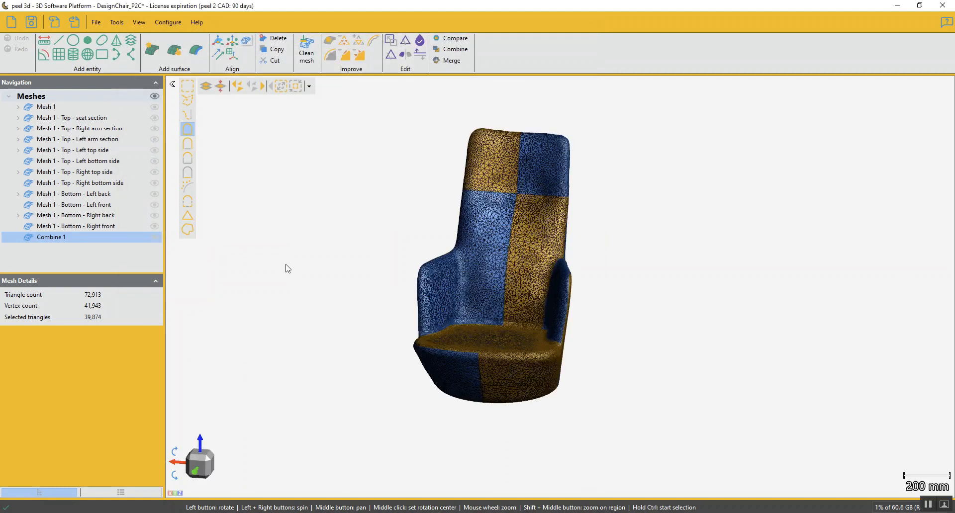
pyautogui.moveTo(516, 248); pyautogui.dragTo(537, 267, button='middle')
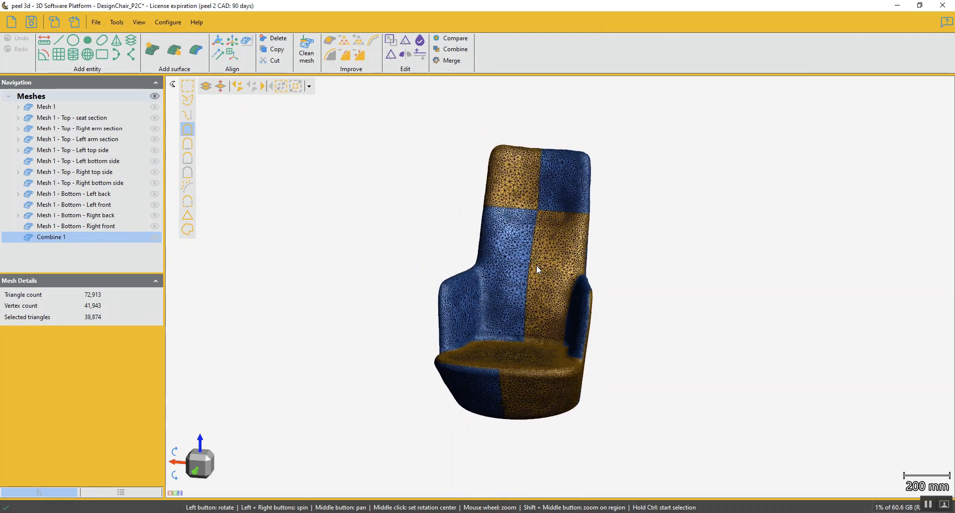